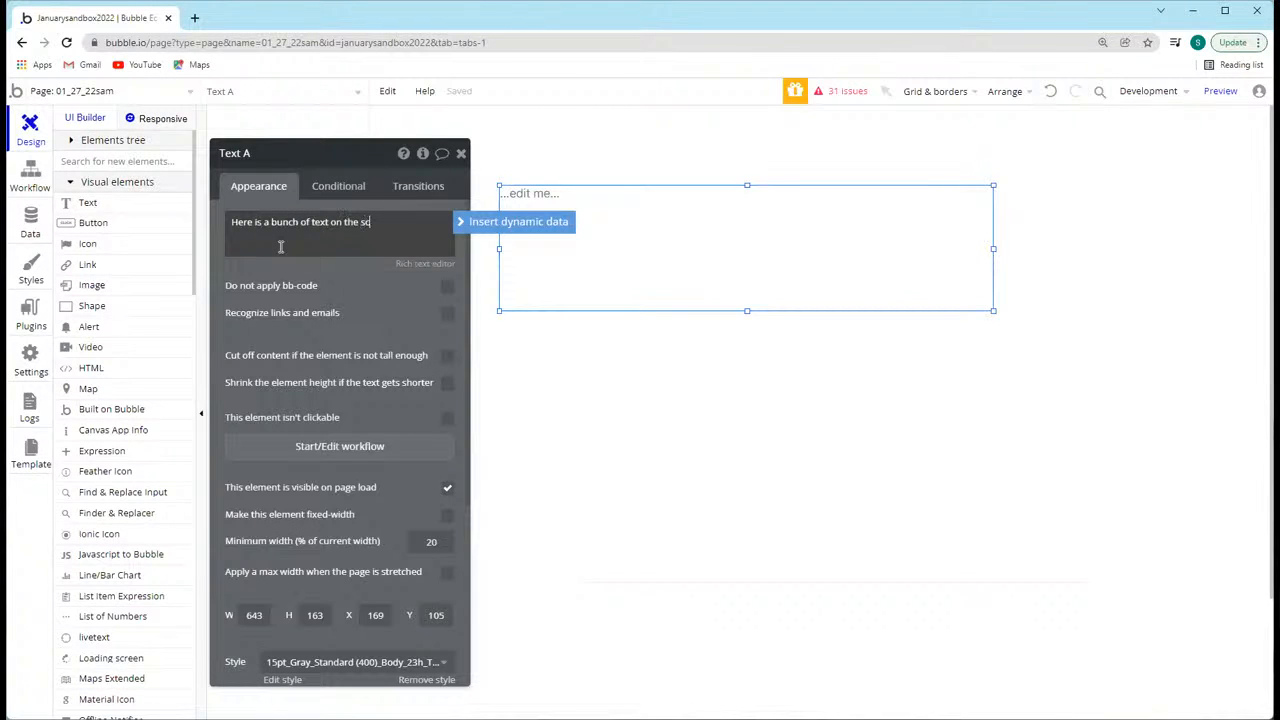
Step: Replace the text element's content with the dynamic expression Current User's First Last:find & replace
left_click(463, 311)
triple_click(394, 217)
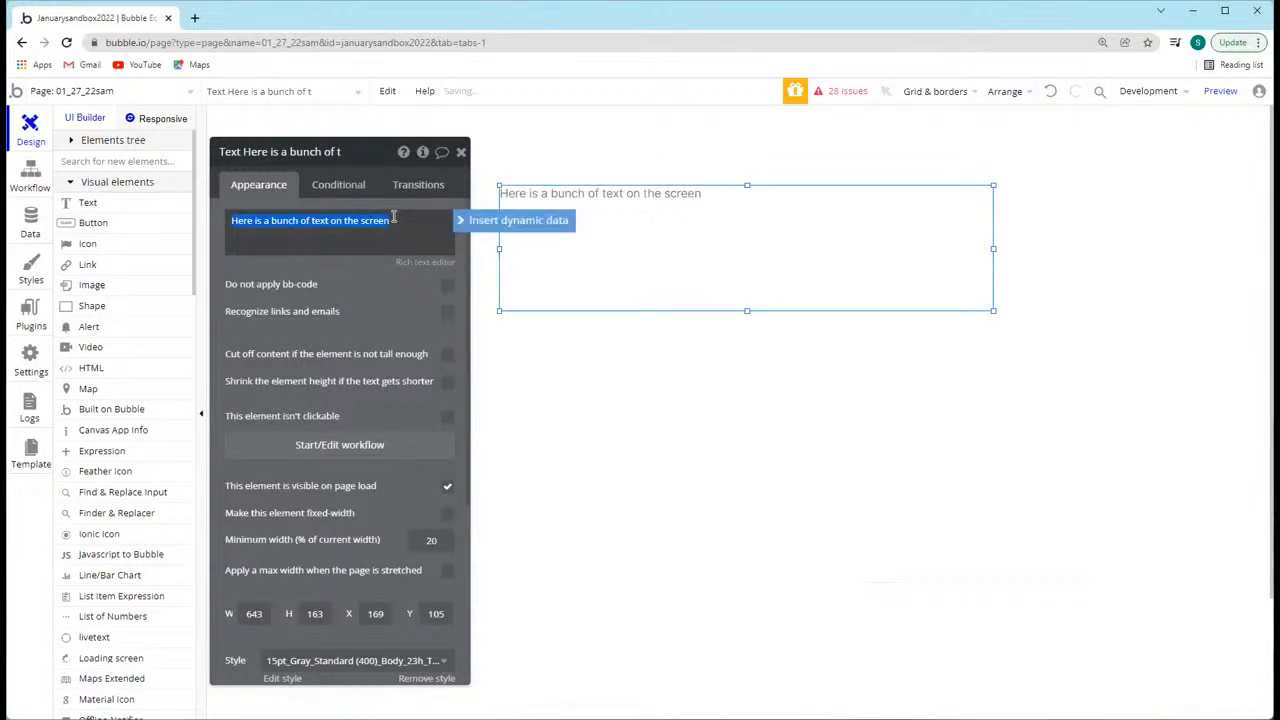
left_click(460, 221)
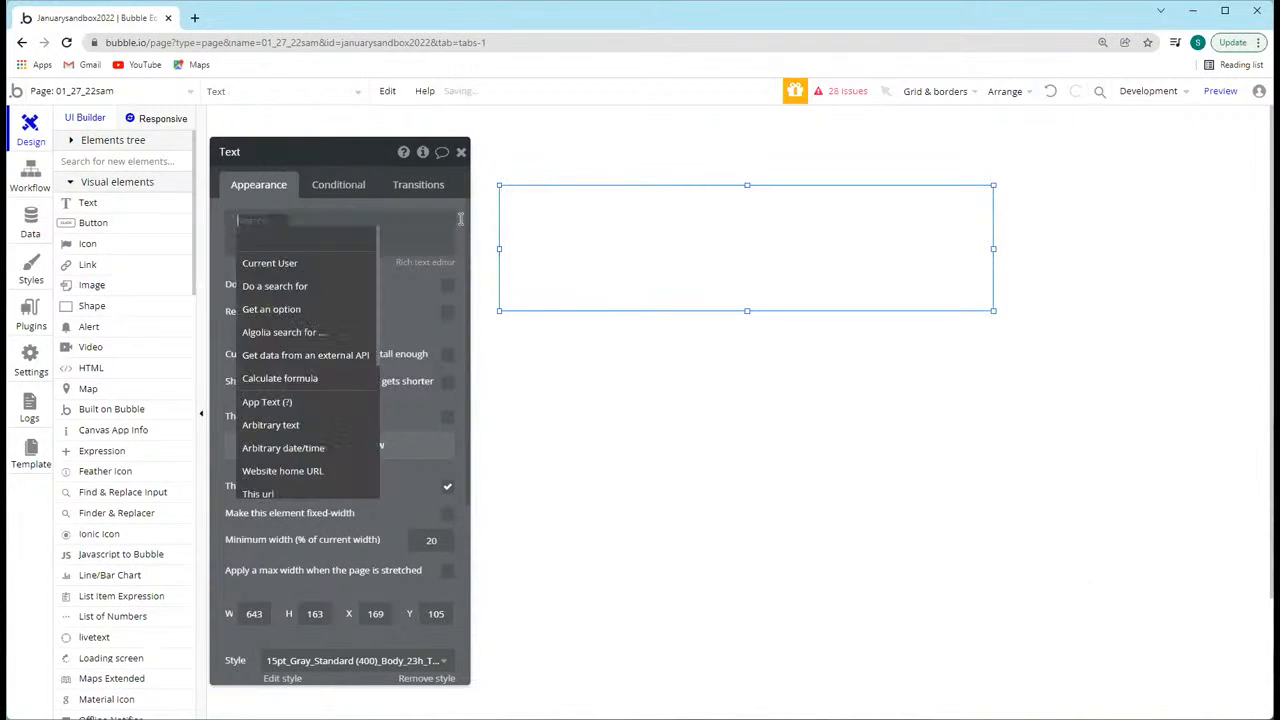
left_click(300, 263)
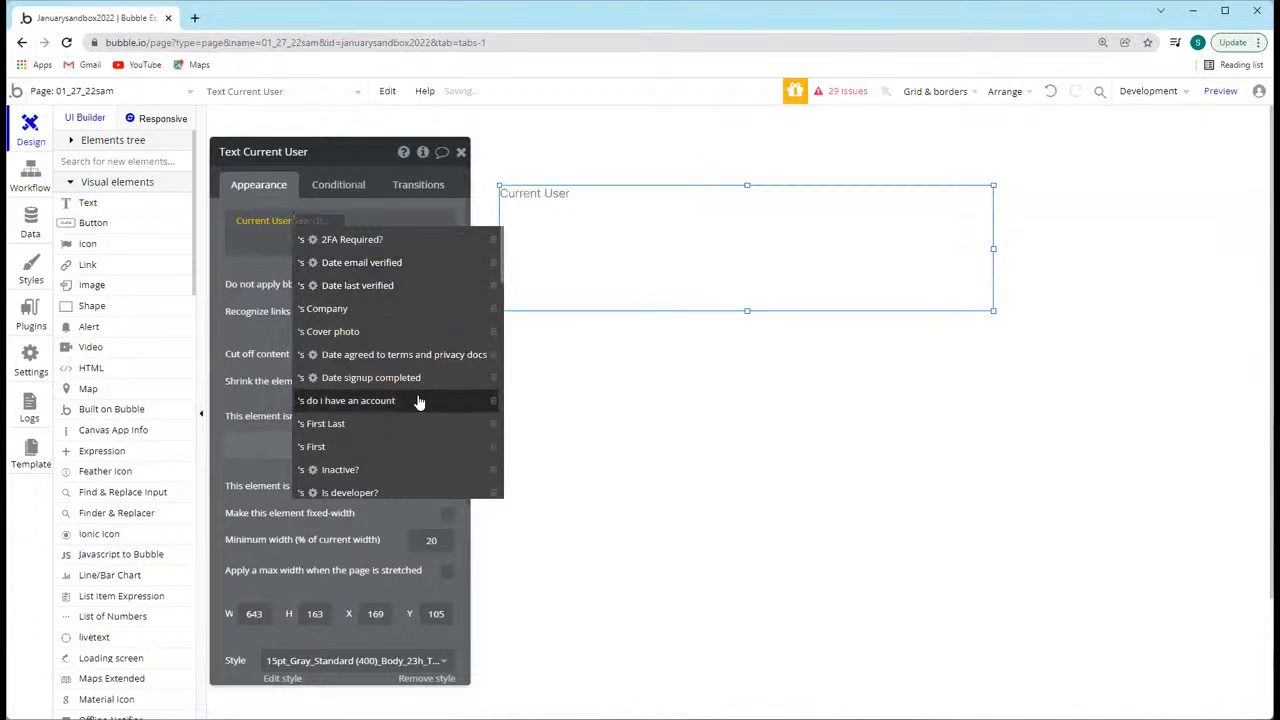
left_click(350, 425)
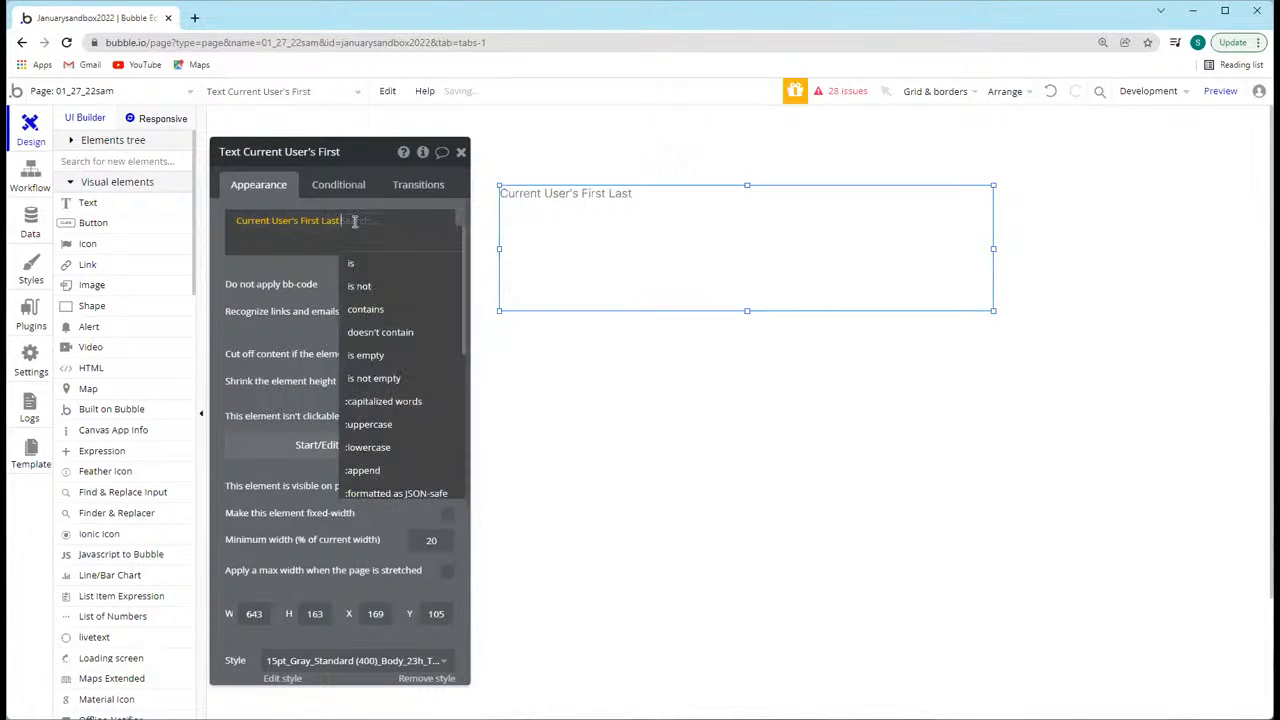
type("find")
left_click(377, 264)
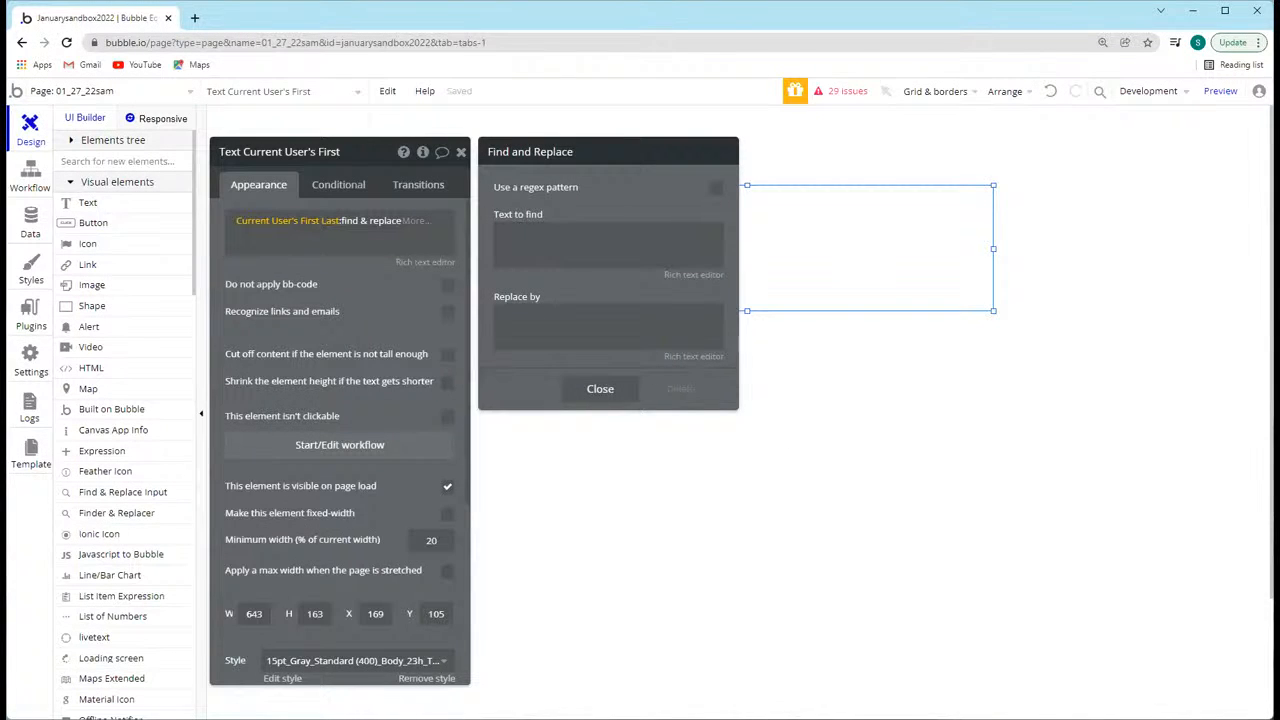
Step: Enter a short first name as the text to find and its full form as the replacement
left_click(559, 256)
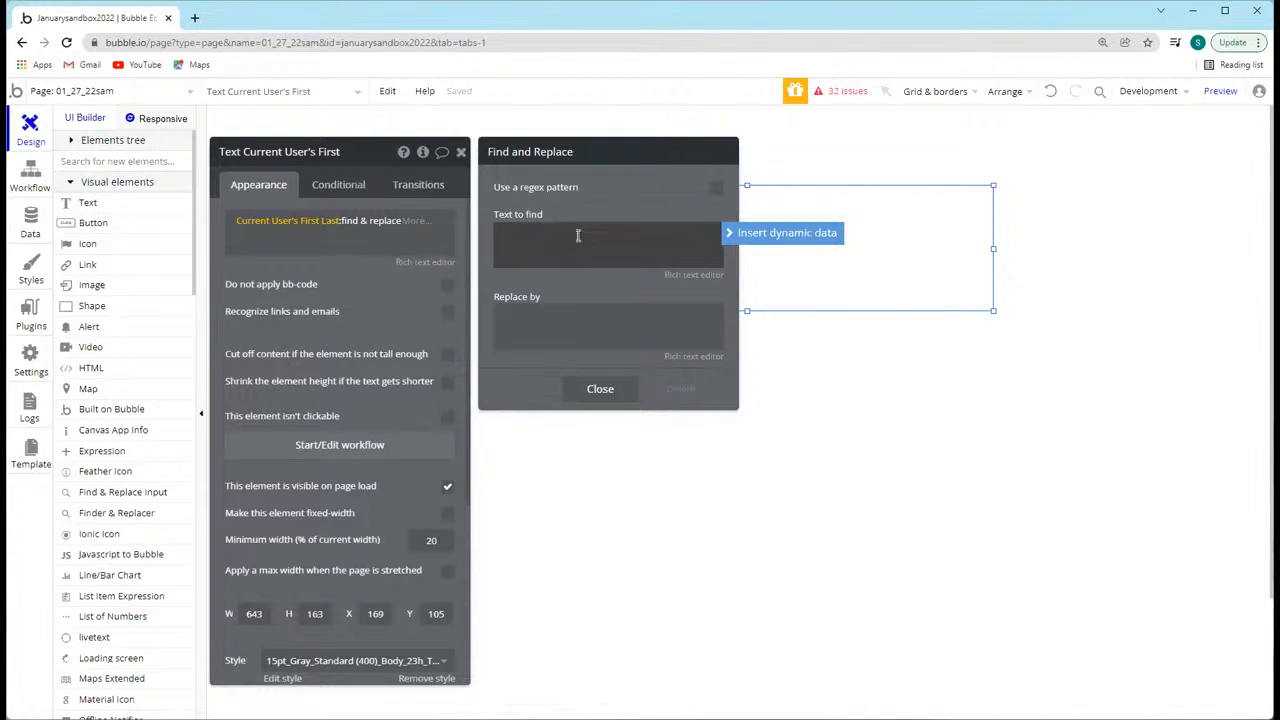
type("Sam")
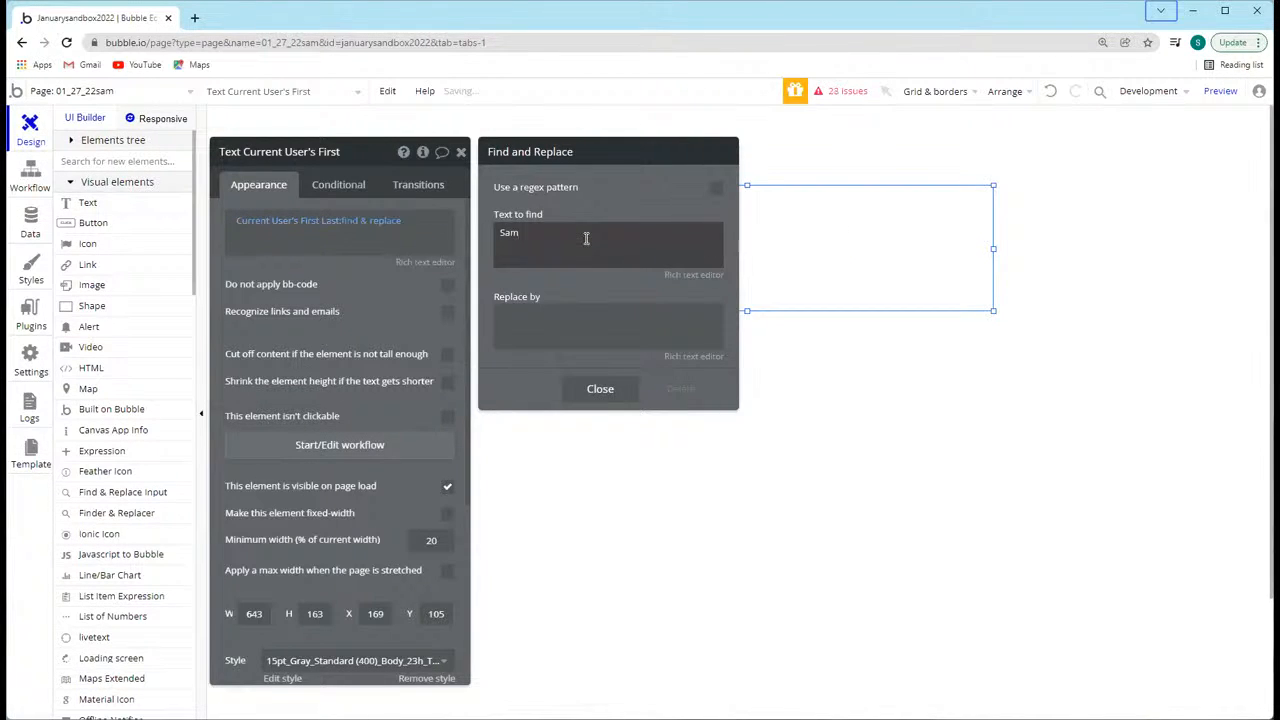
left_click(624, 320)
type("Samuel")
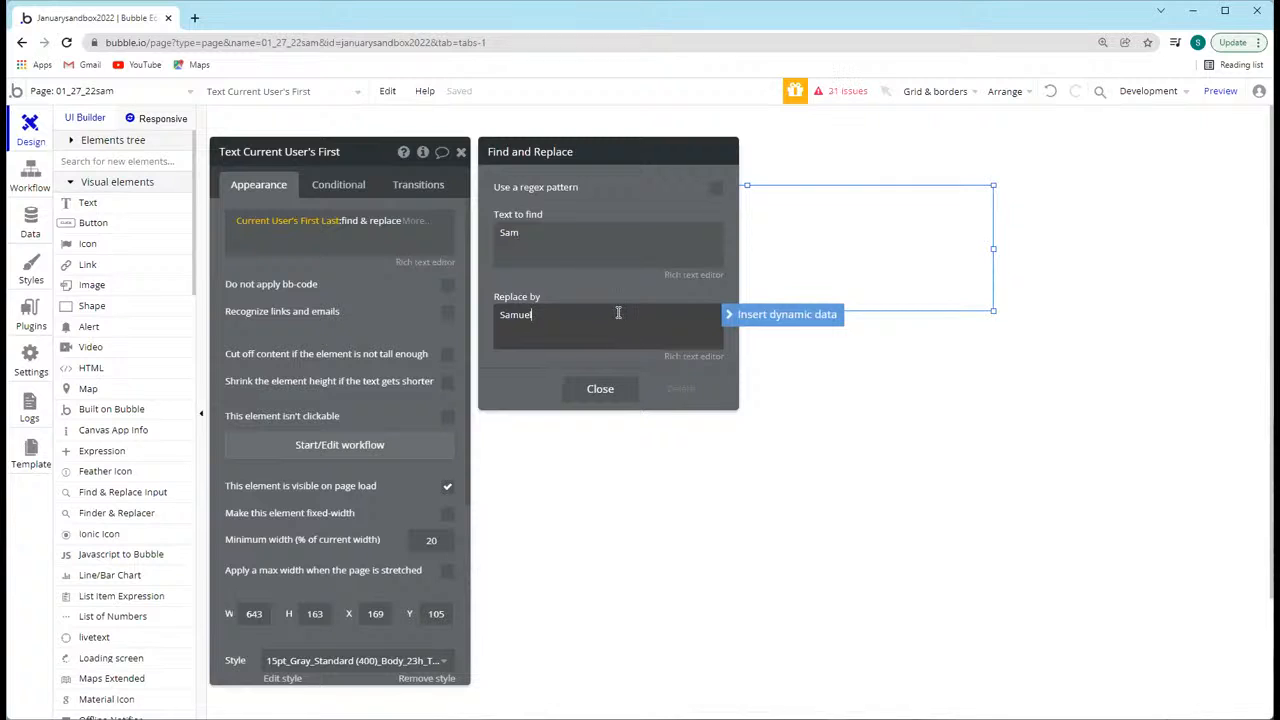
left_click(526, 375)
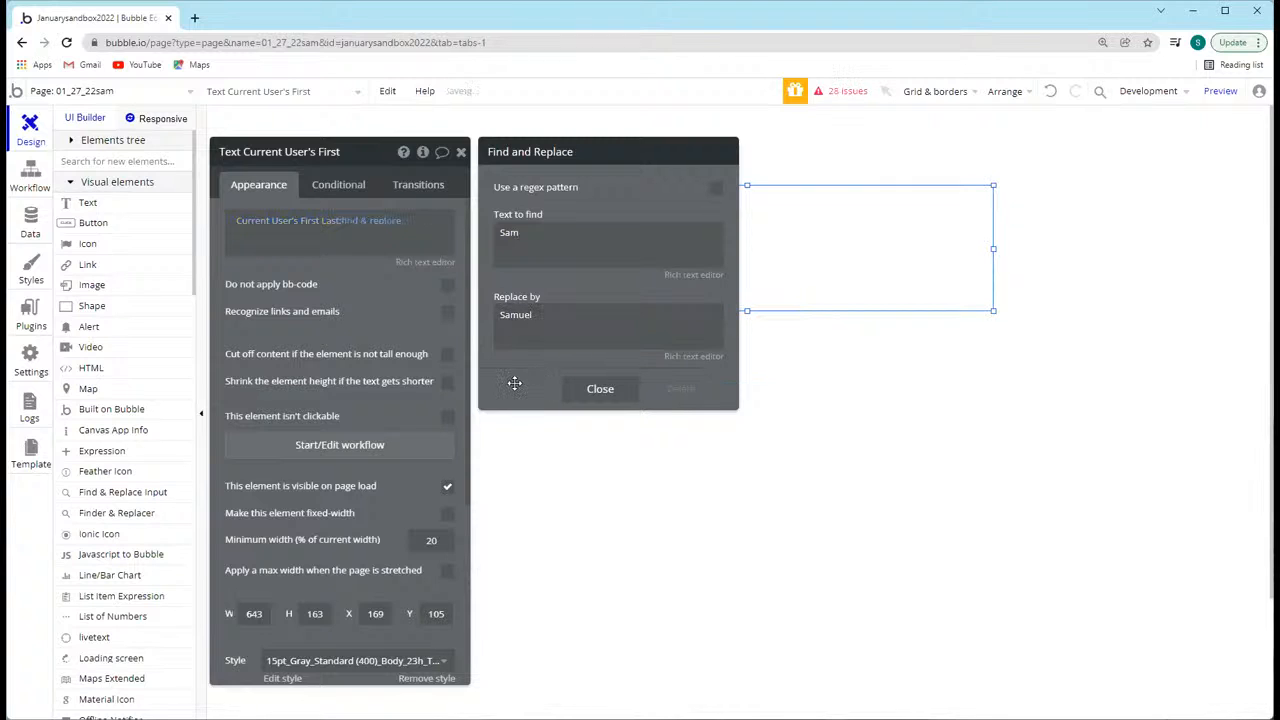
double_click(548, 235)
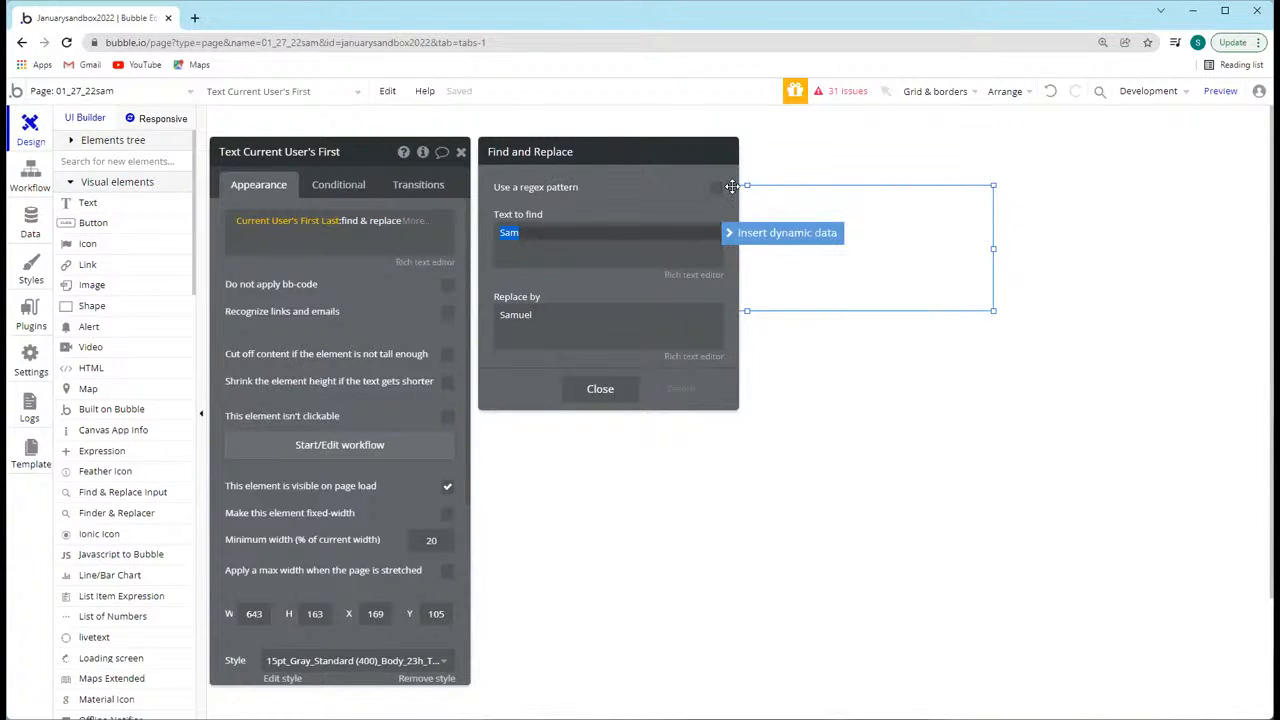
left_click(526, 191)
left_click(540, 237)
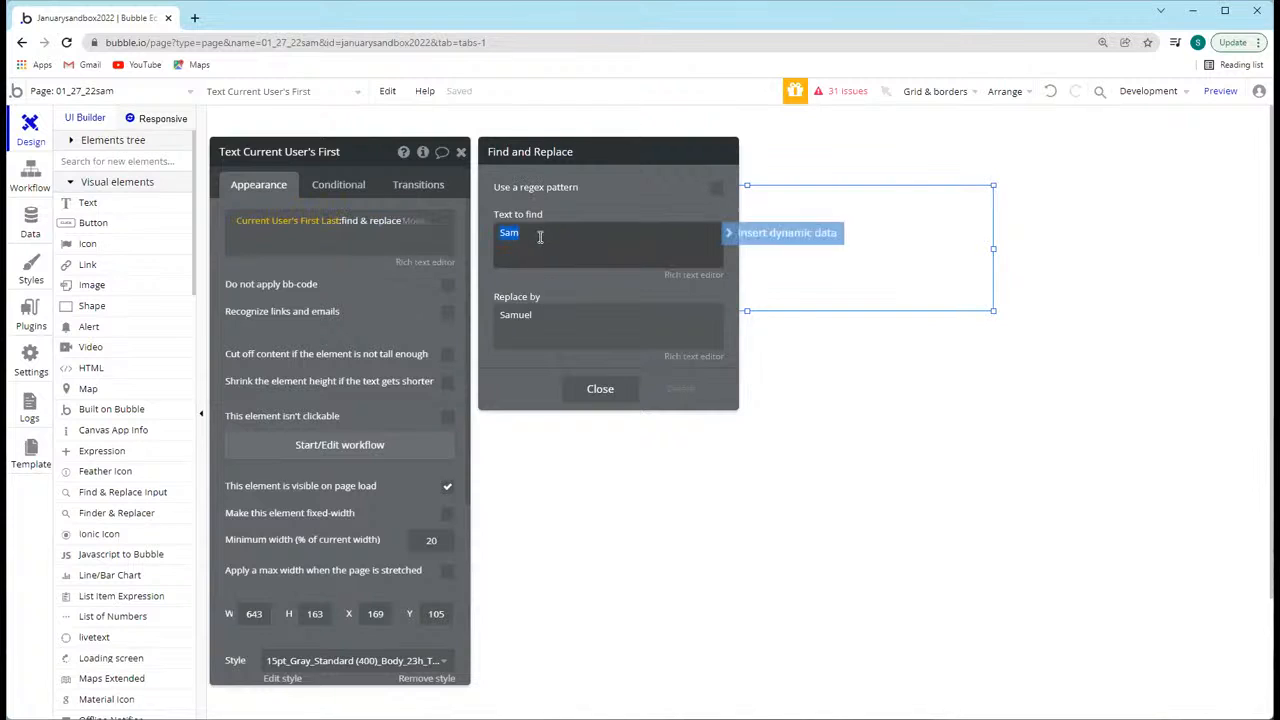
left_click(522, 232)
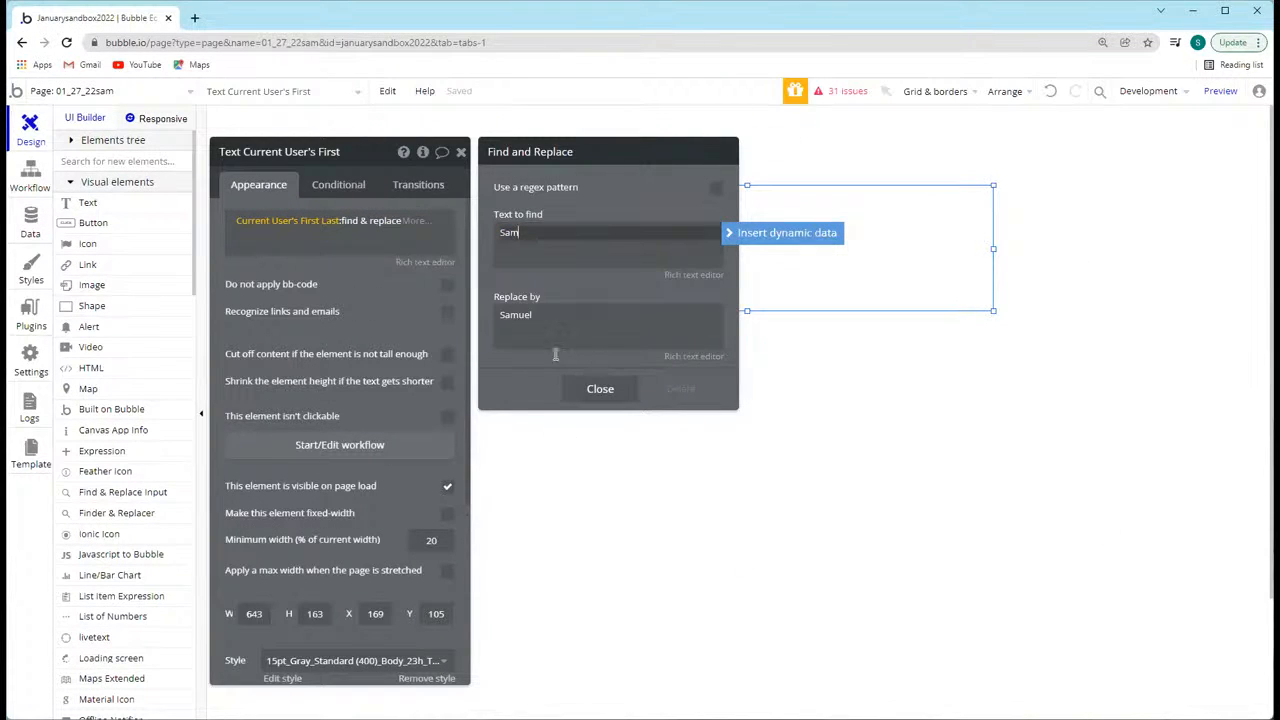
left_click(549, 248)
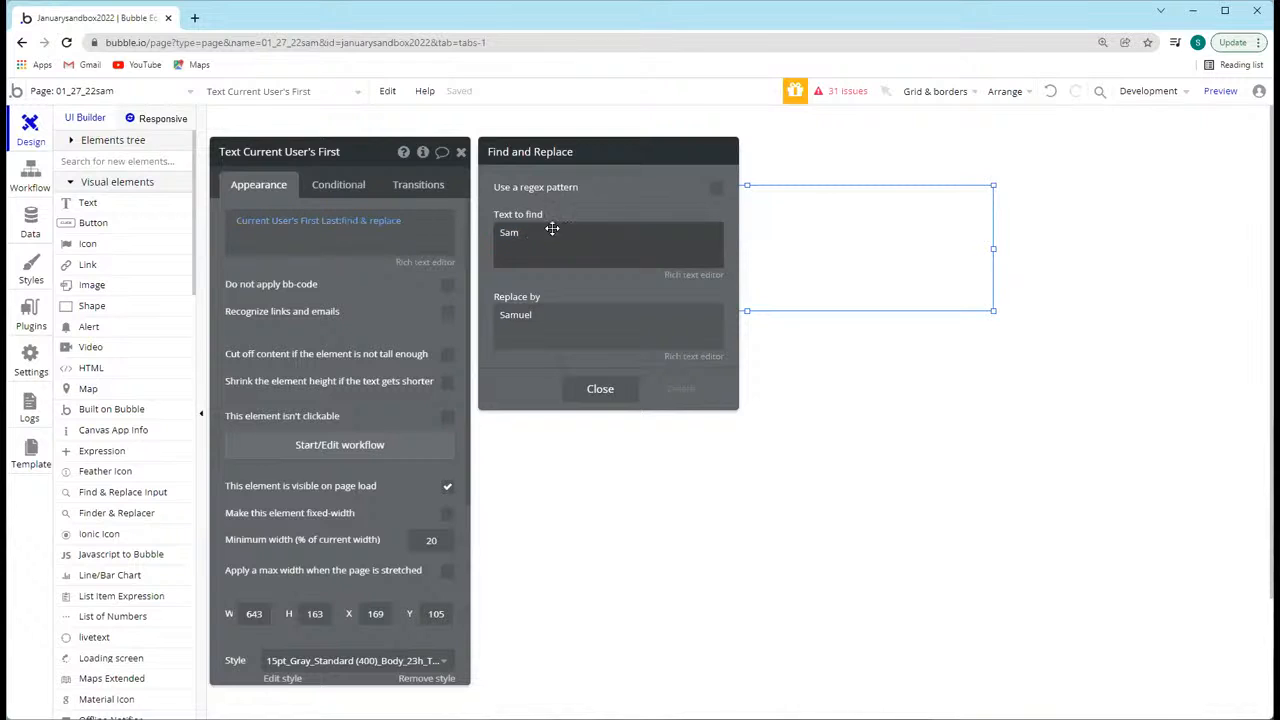
Step: Enable the regex pattern option for the find & replace and clear its pattern
left_click(716, 189)
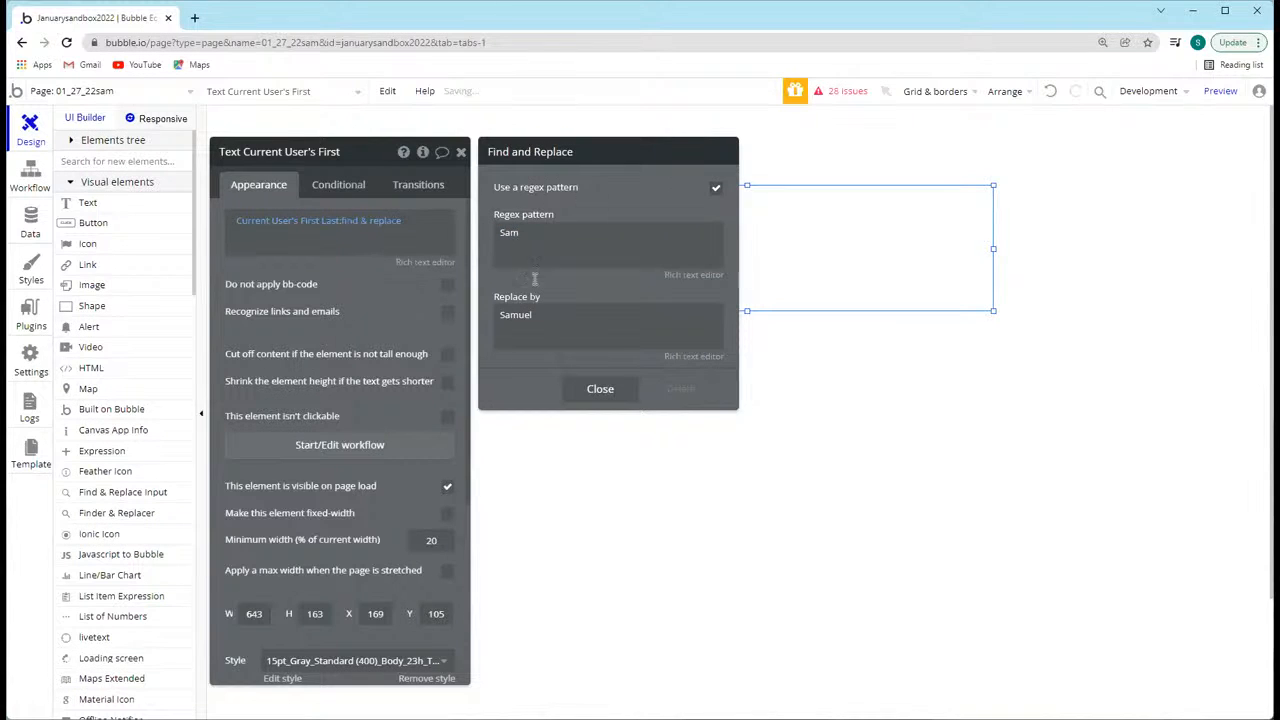
double_click(546, 229)
key("BackSpace")
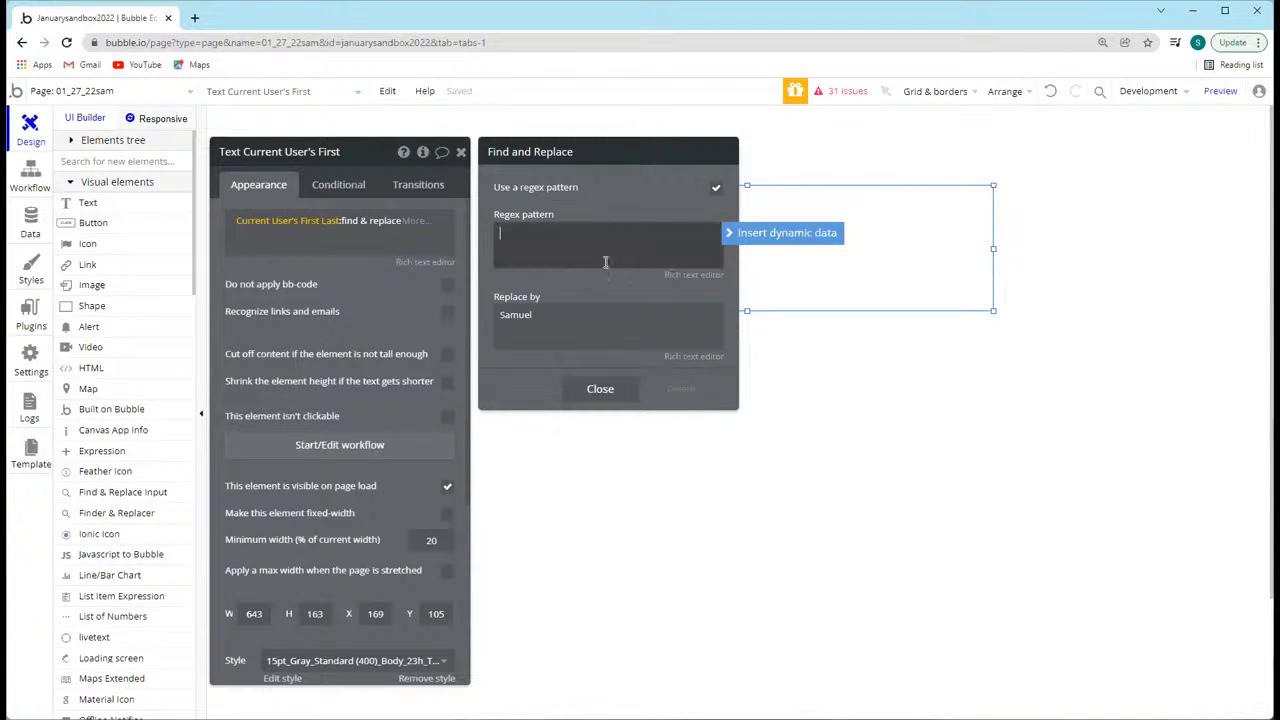
left_click(690, 275)
left_click(713, 445)
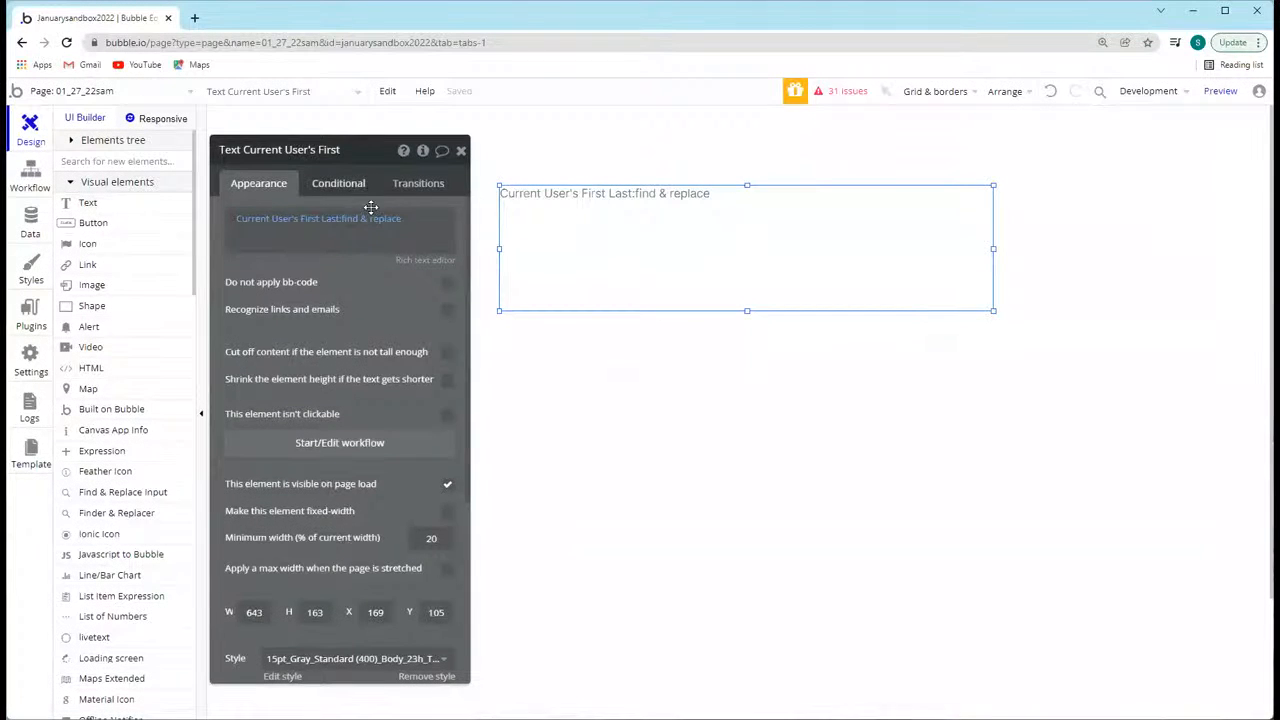
left_click_drag(348, 157, 144, 7)
left_click(280, 90)
left_click(196, 18)
type("regex.com")
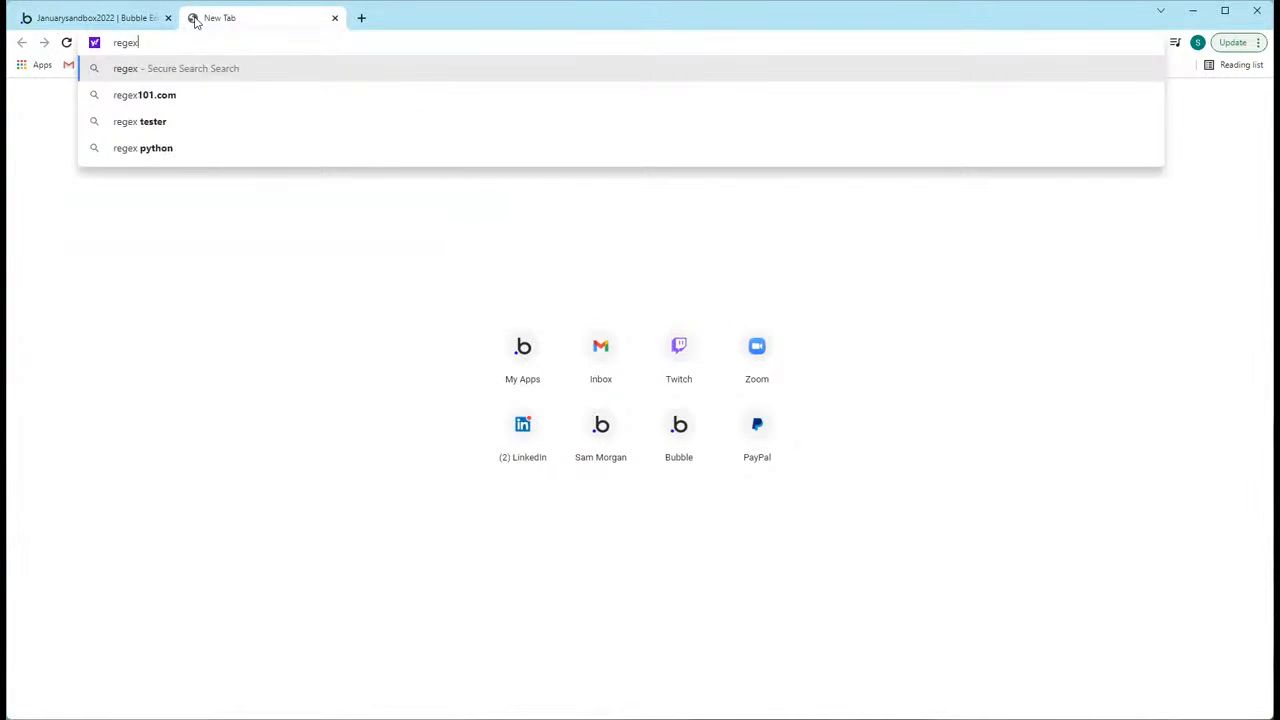
key("Return")
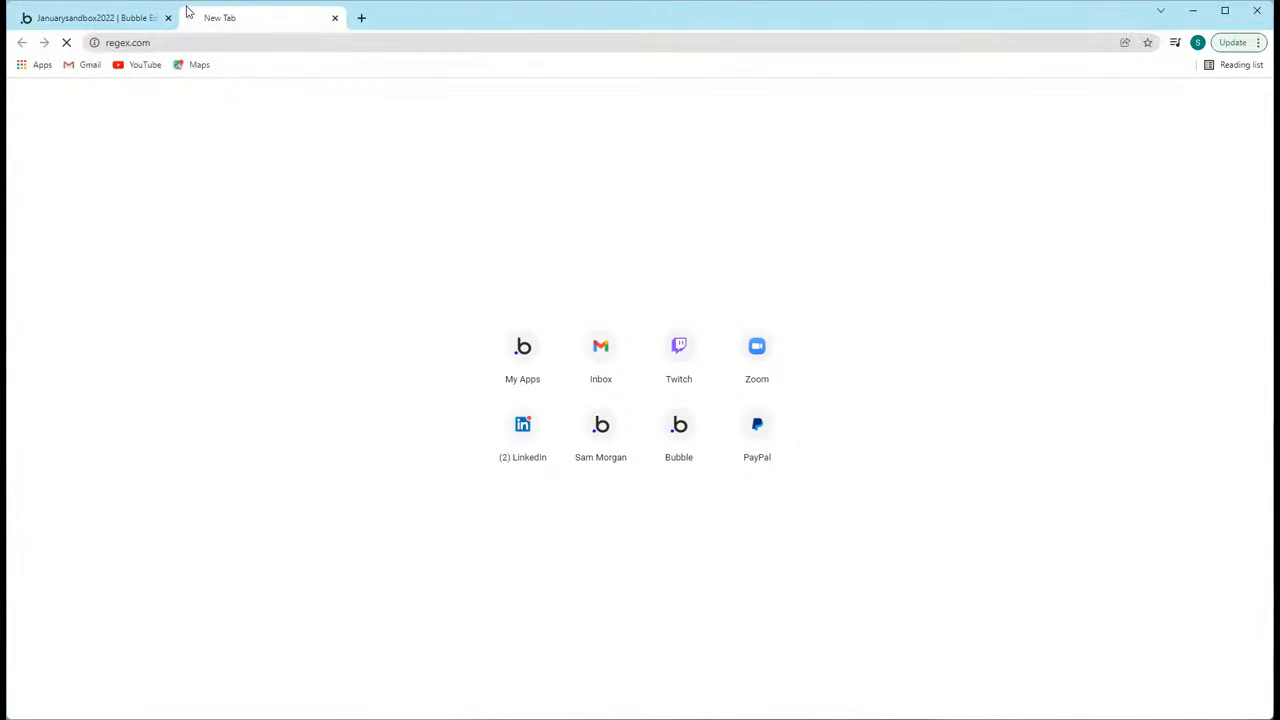
left_click(335, 18)
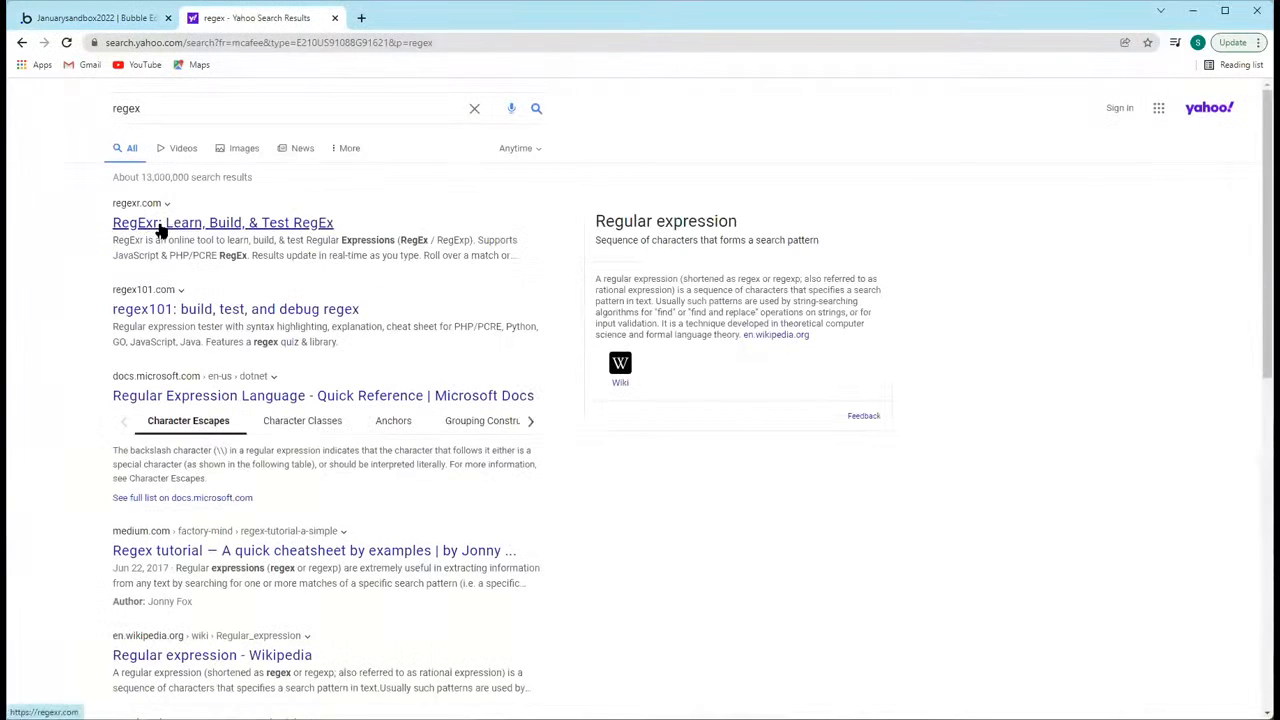
Step: Open the RegExr site from a web search for regex and examine how its sample expression matches the text
left_click(160, 225)
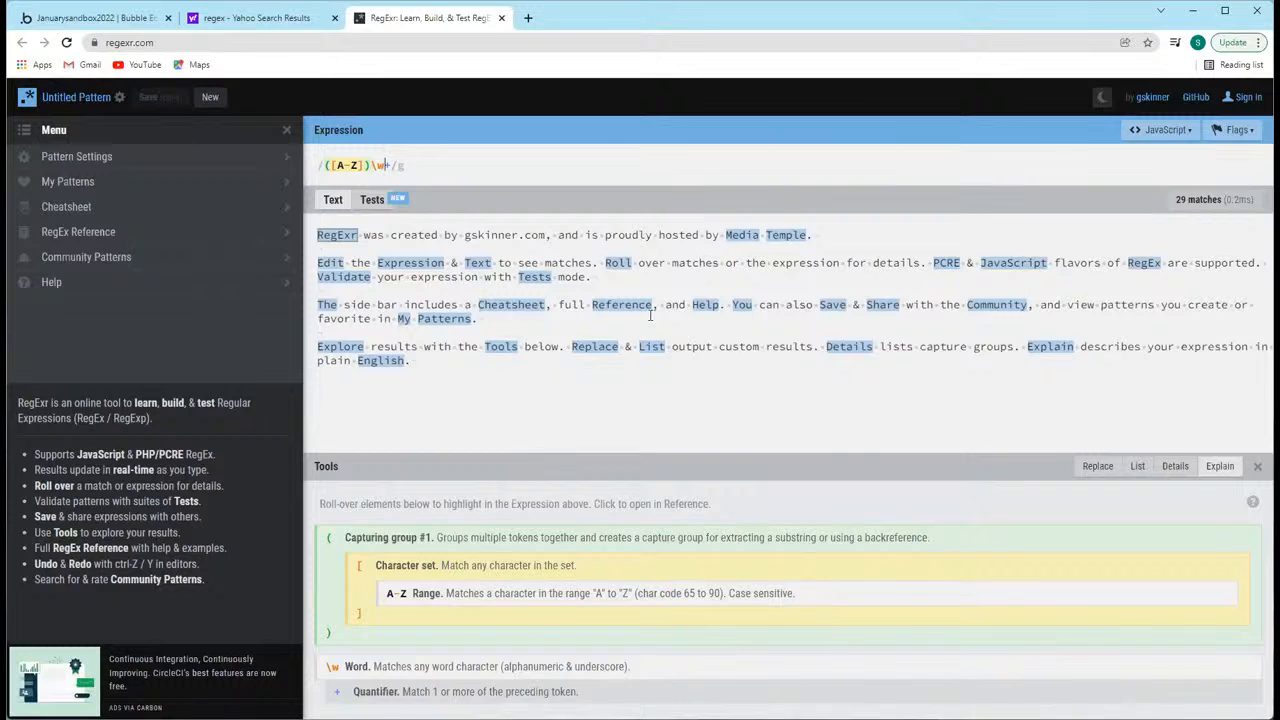
left_click_drag(396, 167, 327, 168)
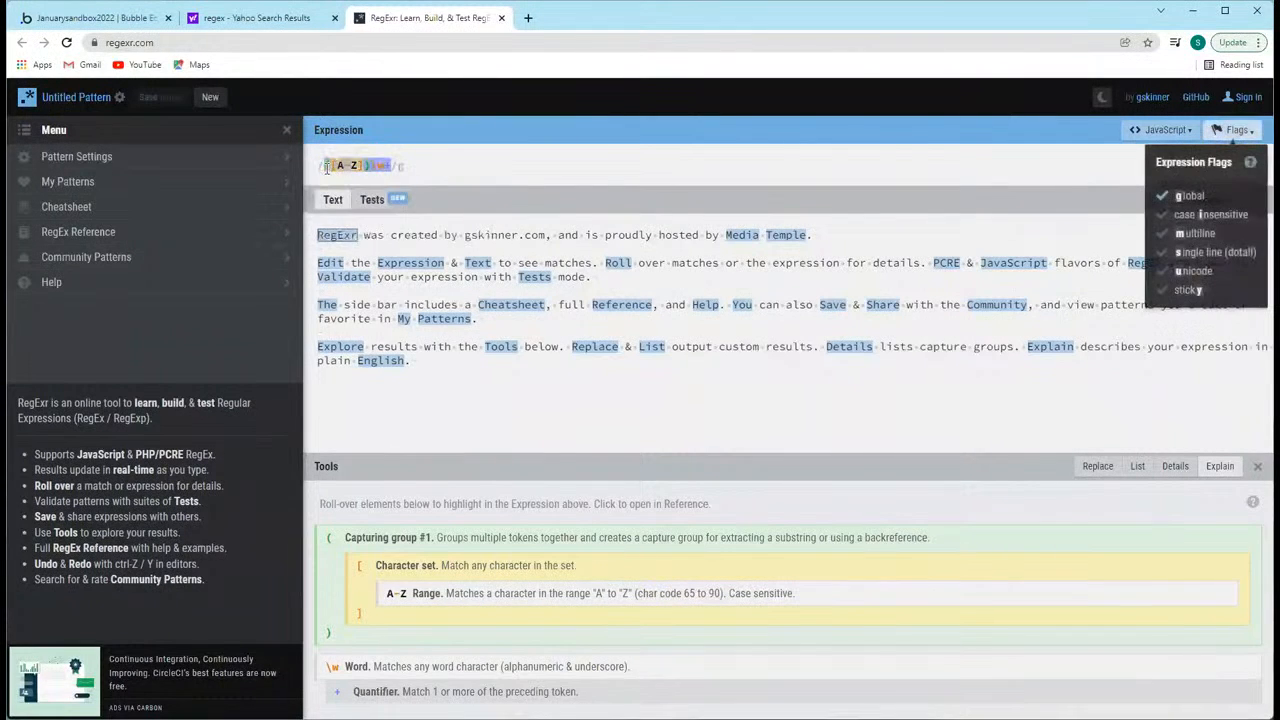
left_click(424, 167)
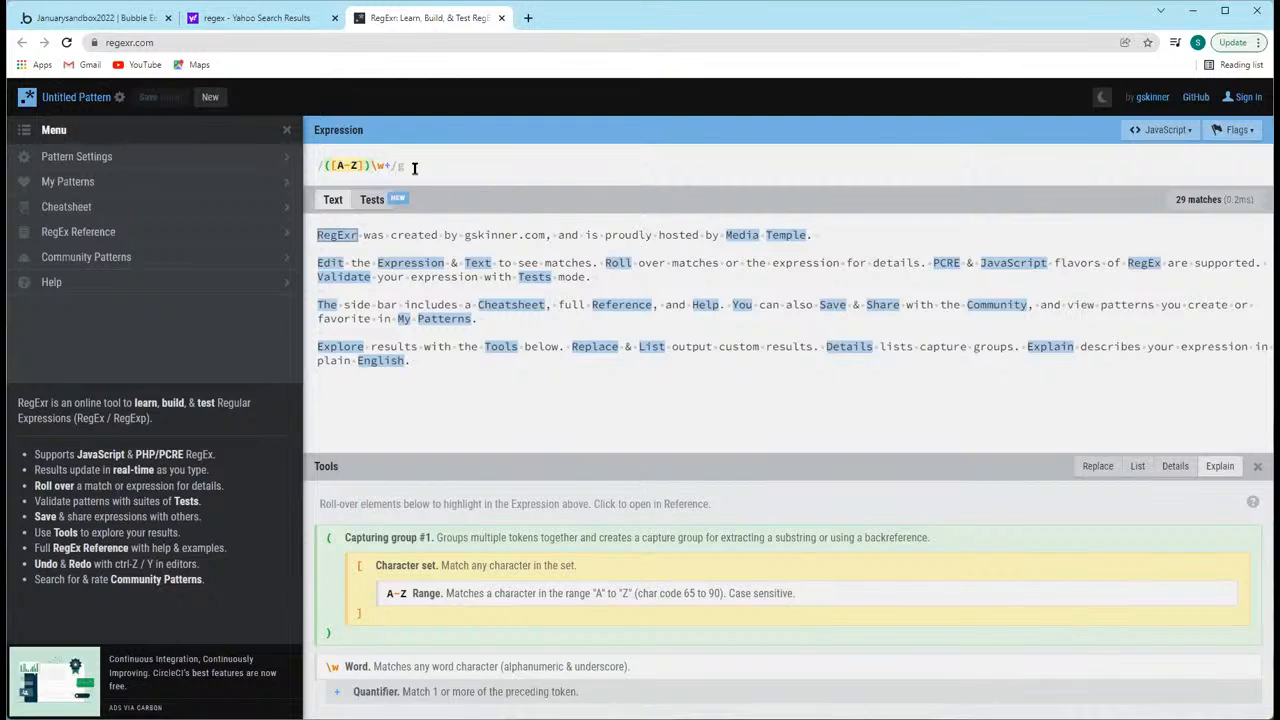
left_click_drag(397, 167, 302, 174)
left_click(408, 167)
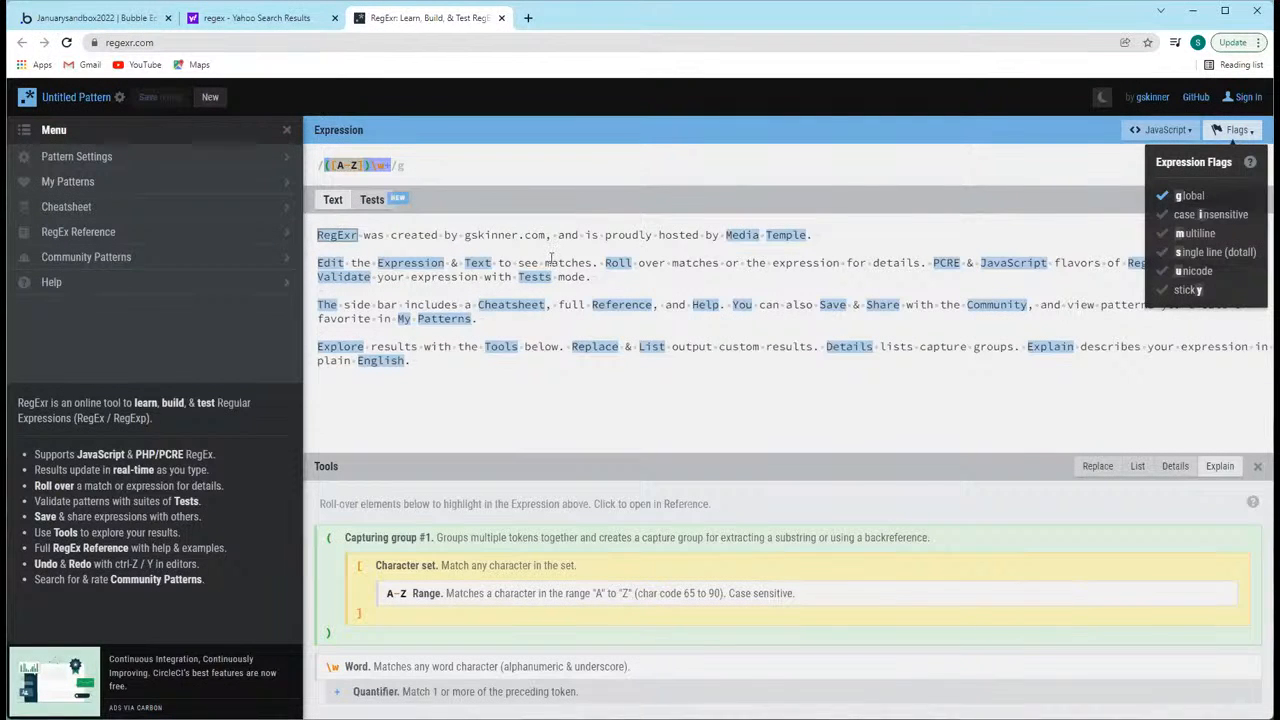
left_click(482, 273)
mouse_move(610, 344)
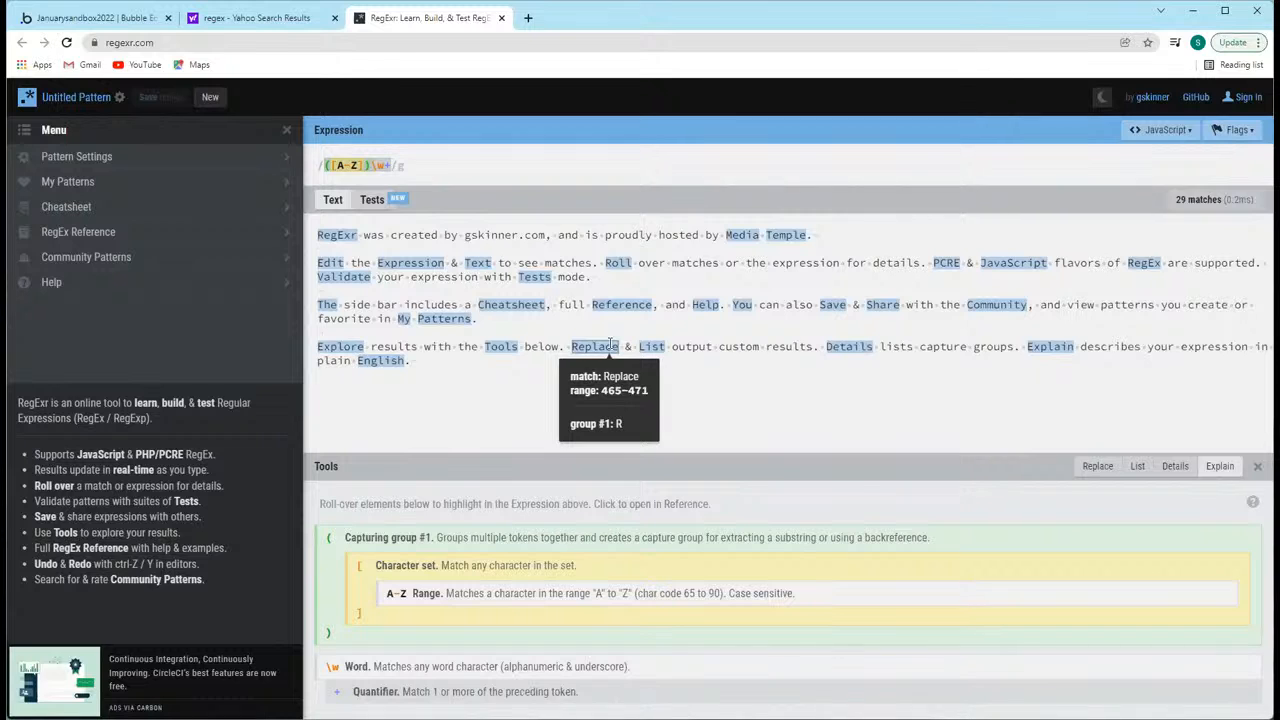
left_click_drag(365, 235, 714, 240)
left_click(368, 238)
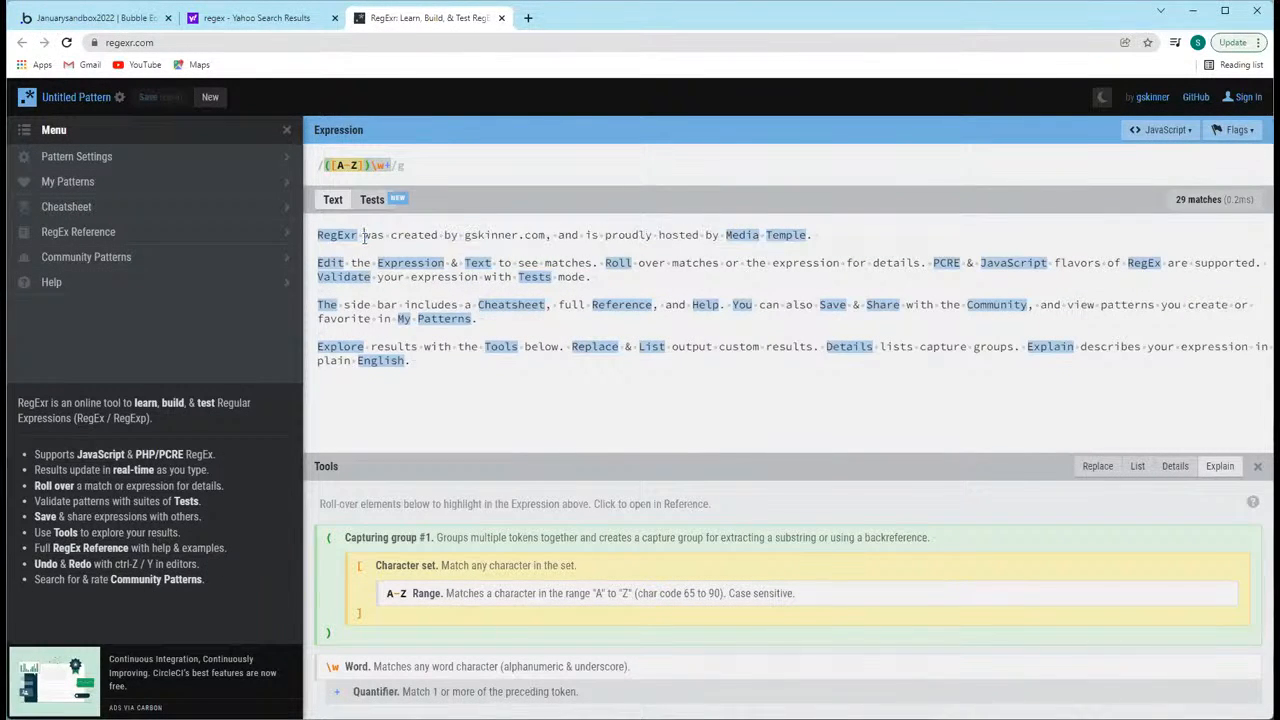
triple_click(366, 236)
left_click(676, 272)
Step: Switch back to the Bubble editor, turn off the regex pattern option, and view the dynamic data choices for the text to find
left_click(66, 18)
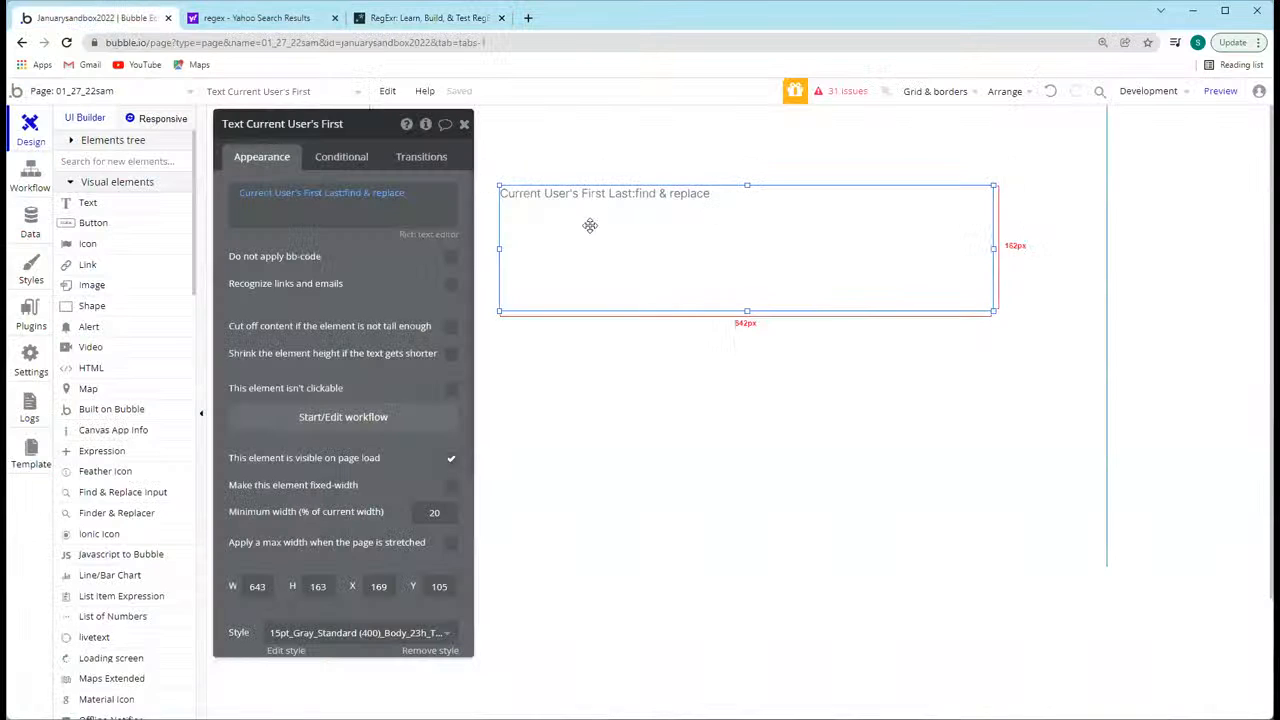
left_click(377, 195)
left_click(590, 214)
left_click(717, 160)
left_click(503, 206)
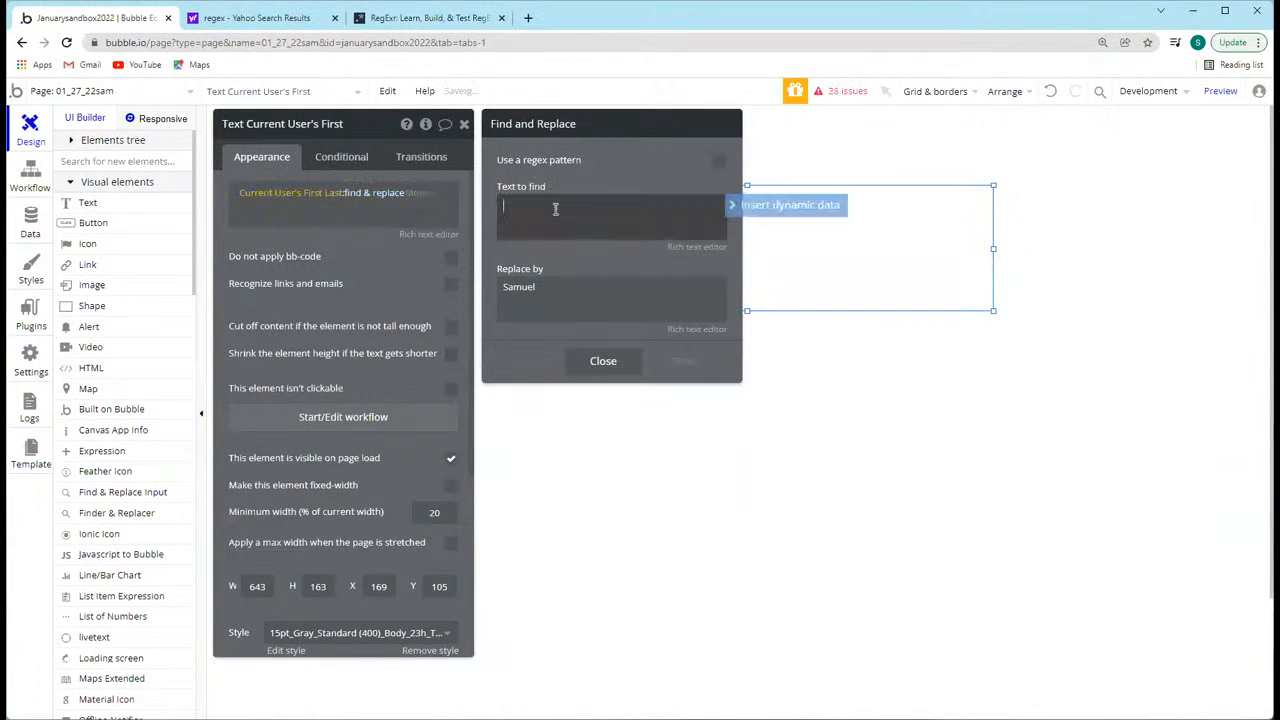
left_click(737, 205)
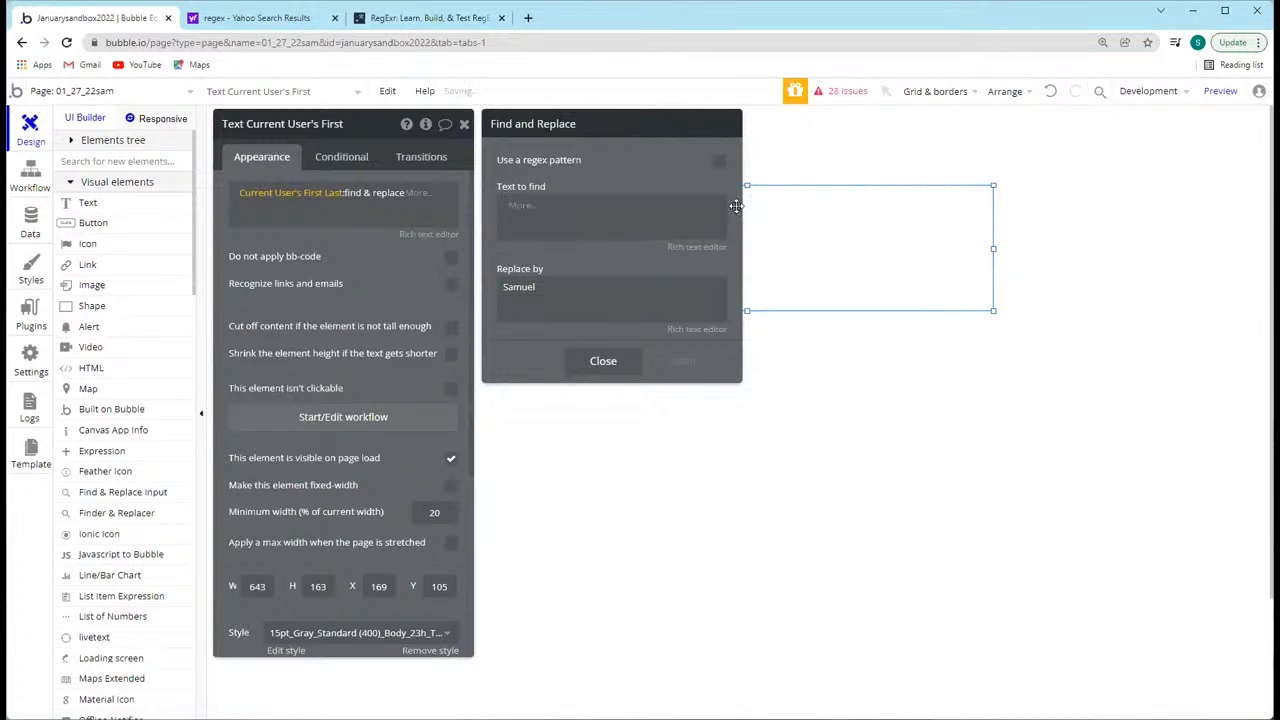
left_click(563, 182)
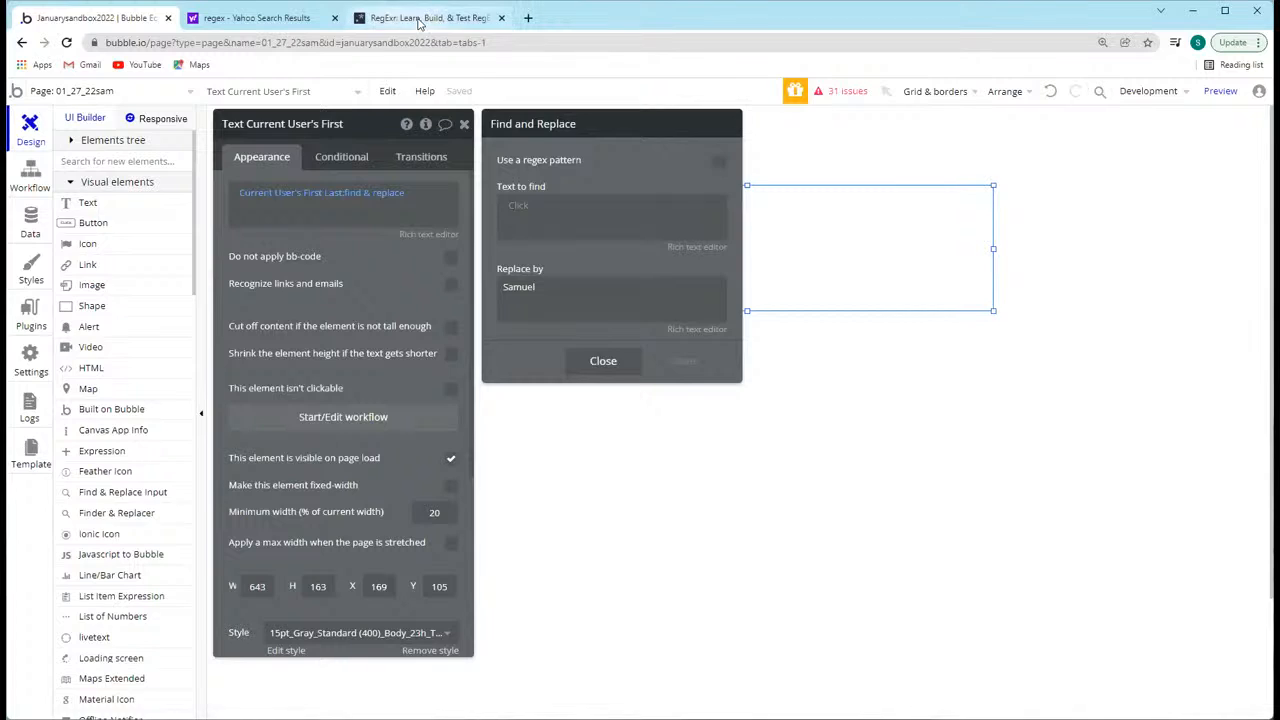
Step: Search the web in a new browser tab for "regex expression for finding a string between two words"
left_click(385, 18)
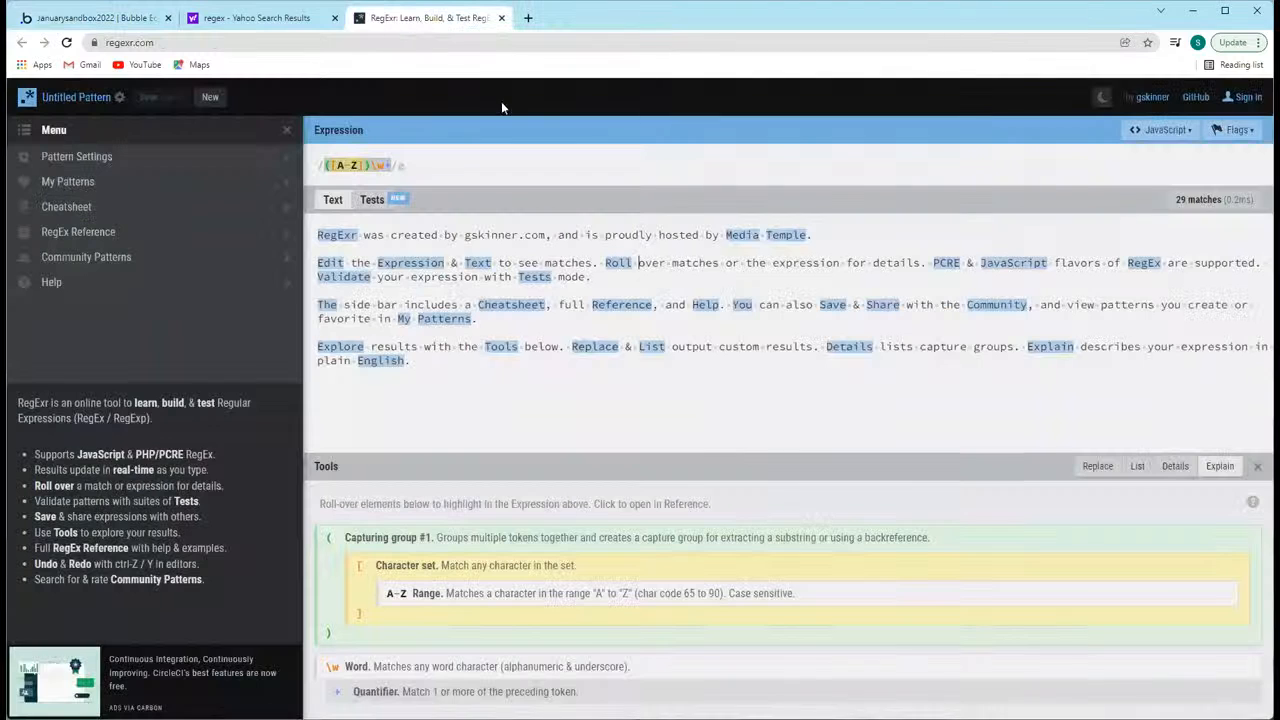
left_click(528, 18)
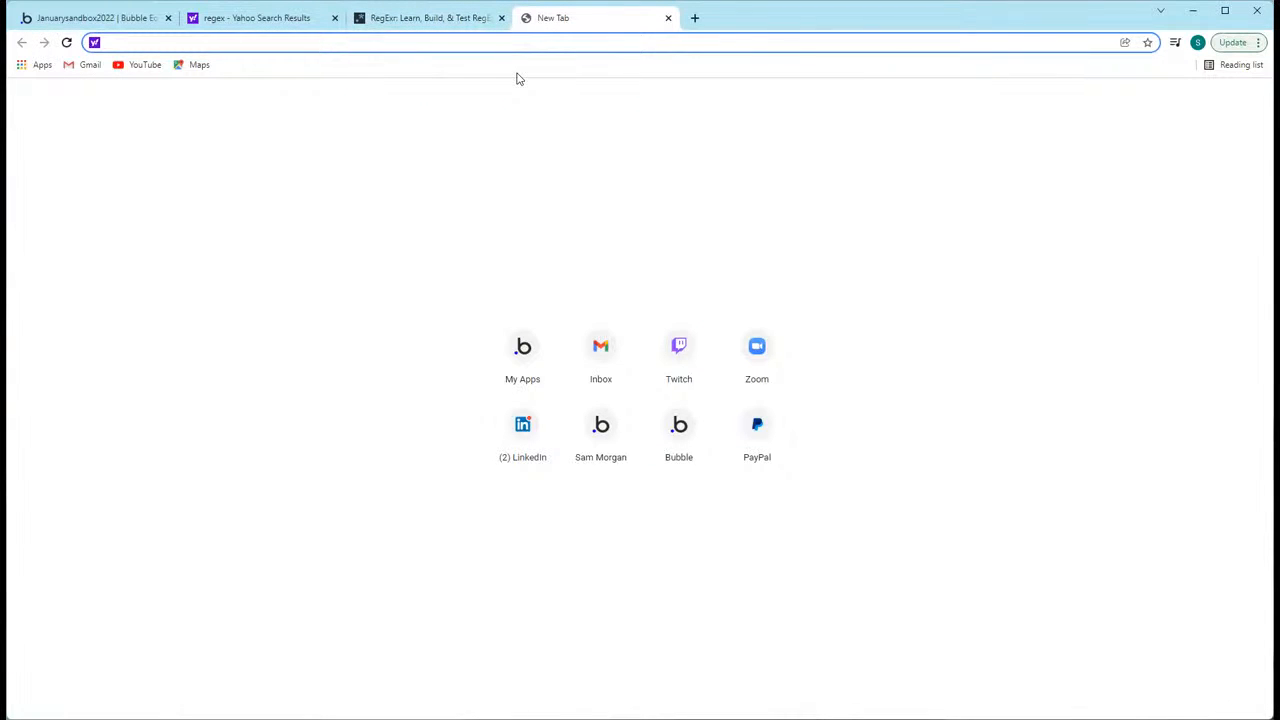
type("regex expres")
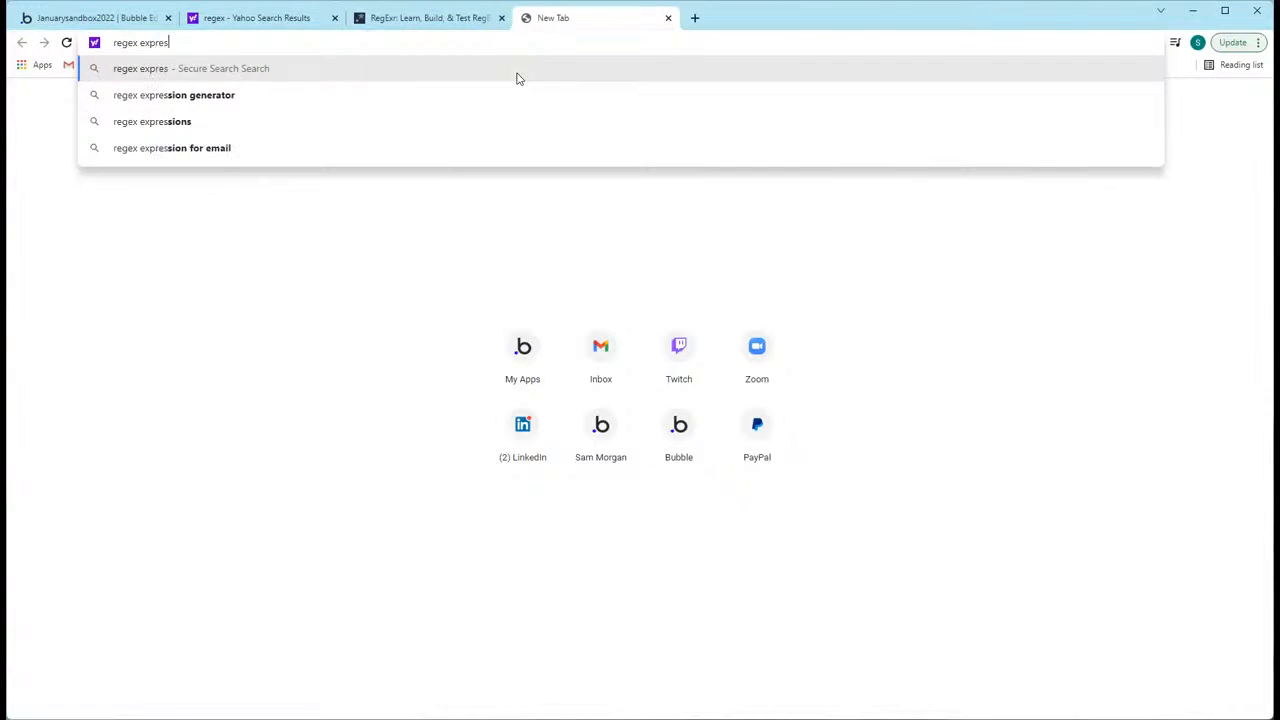
type("sion for finding a ")
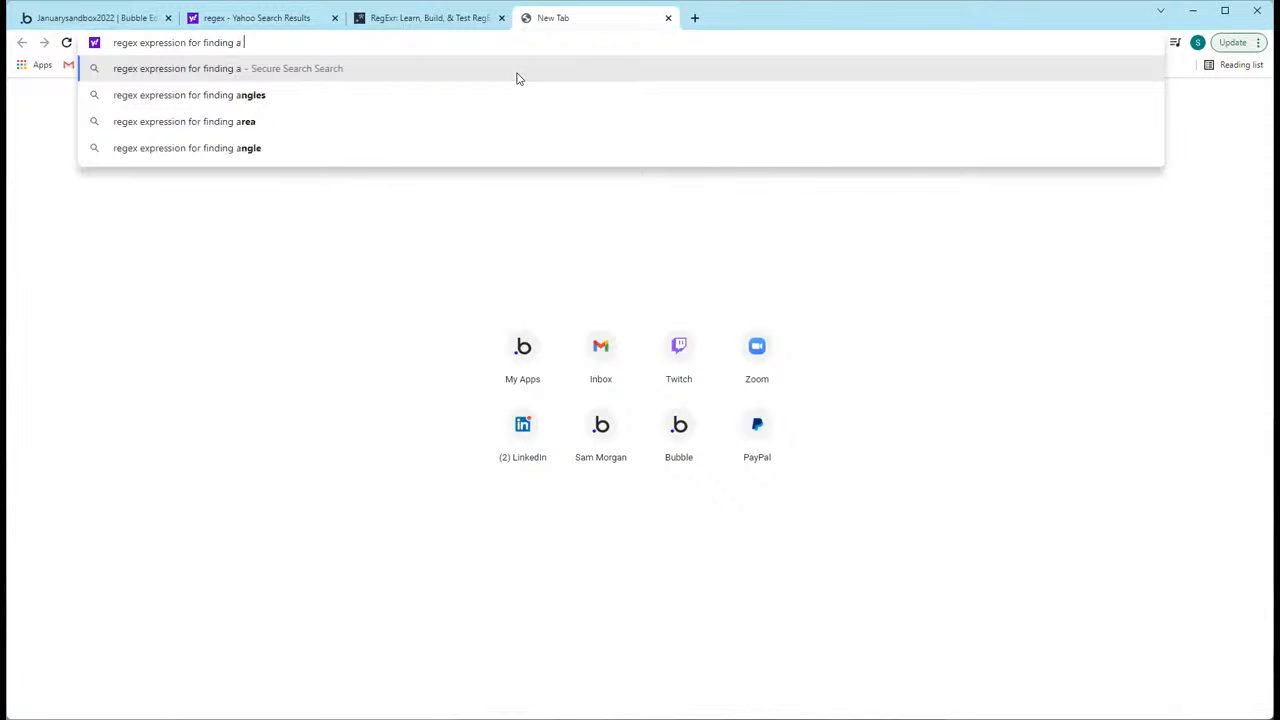
type("string between two words")
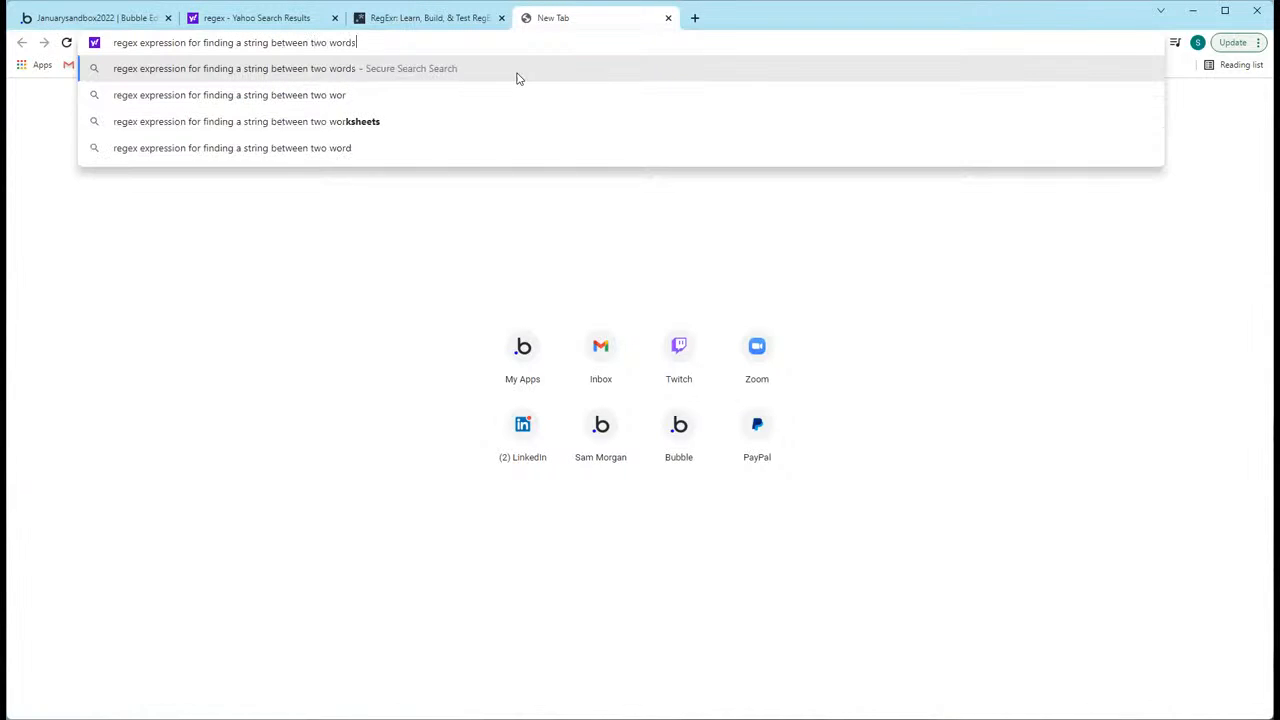
key("Return")
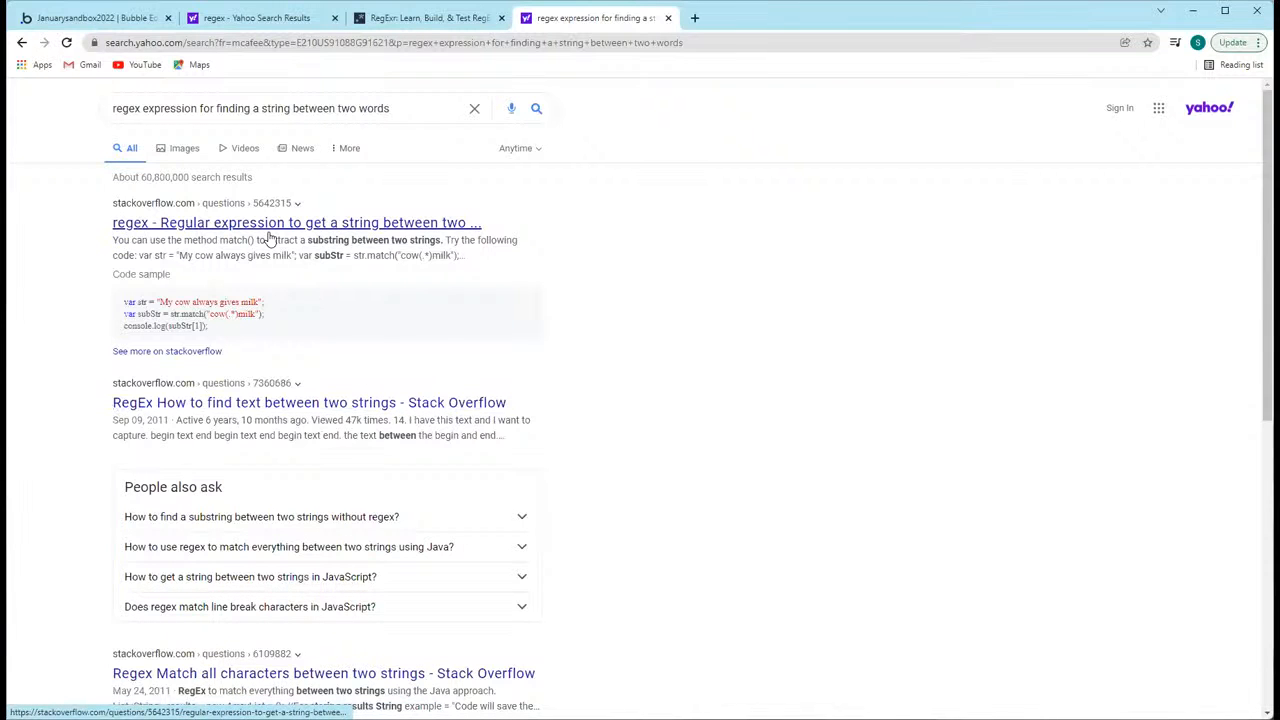
Step: Open the Stack Overflow question on getting a string between two strings, examine its regex answers, and return to the search results
left_click(270, 226)
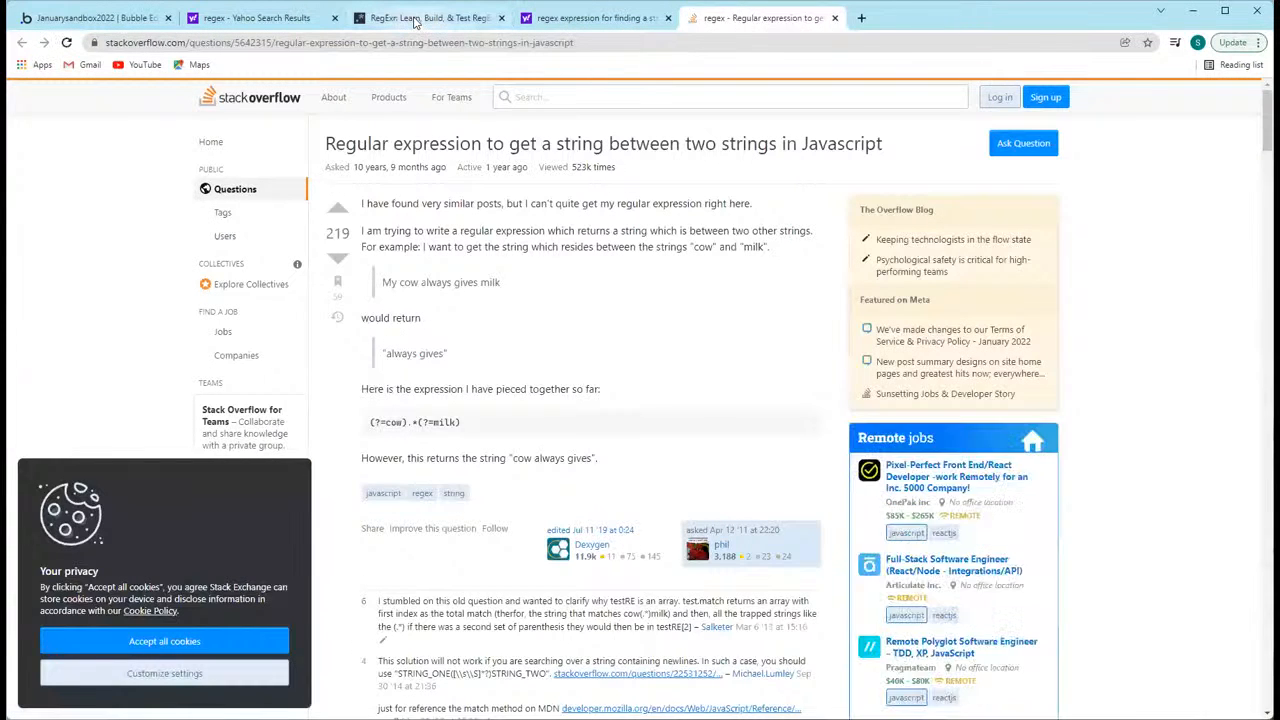
left_click(418, 18)
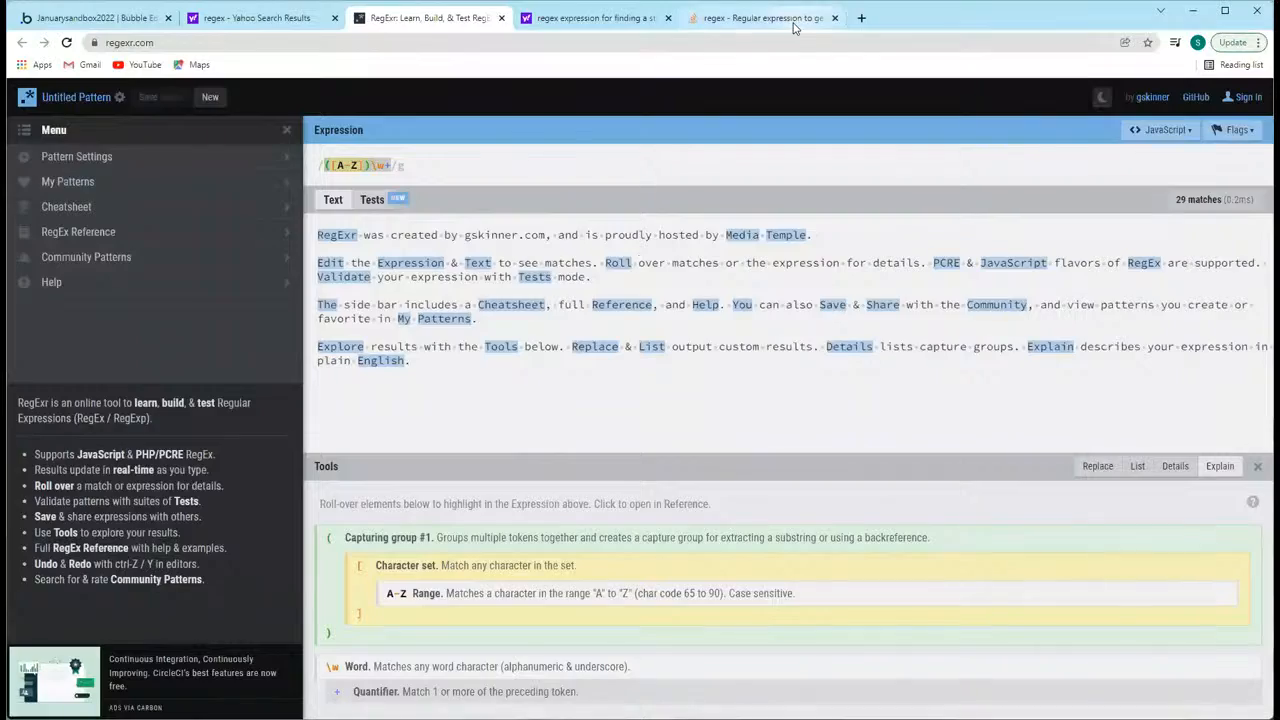
left_click(797, 20)
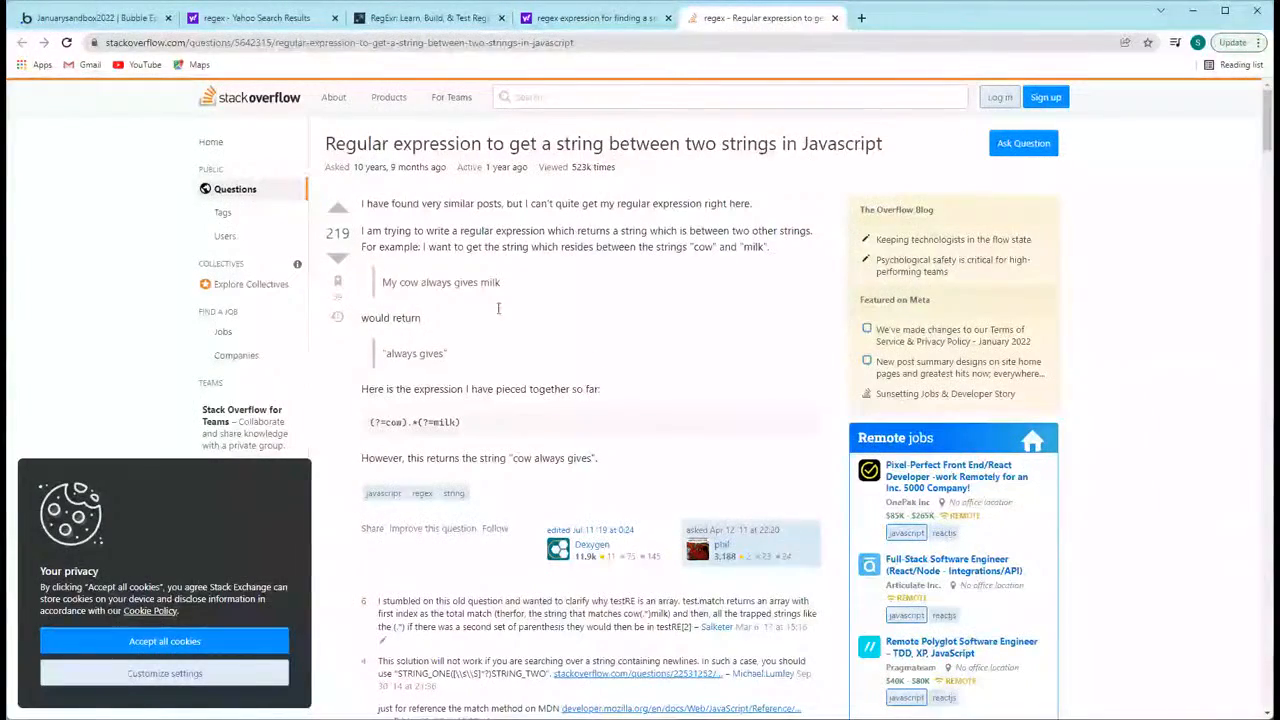
scroll(655, 399, "down", 5)
scroll(660, 410, "down", 4)
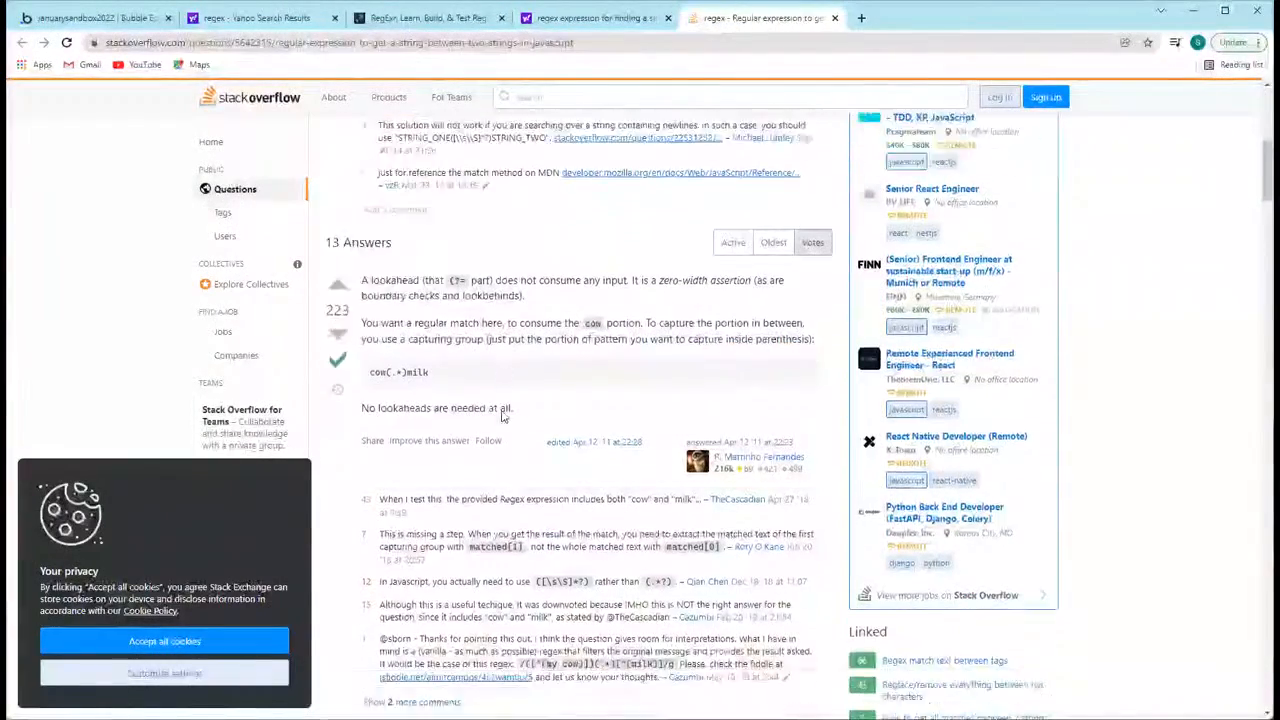
scroll(675, 454, "down", 4)
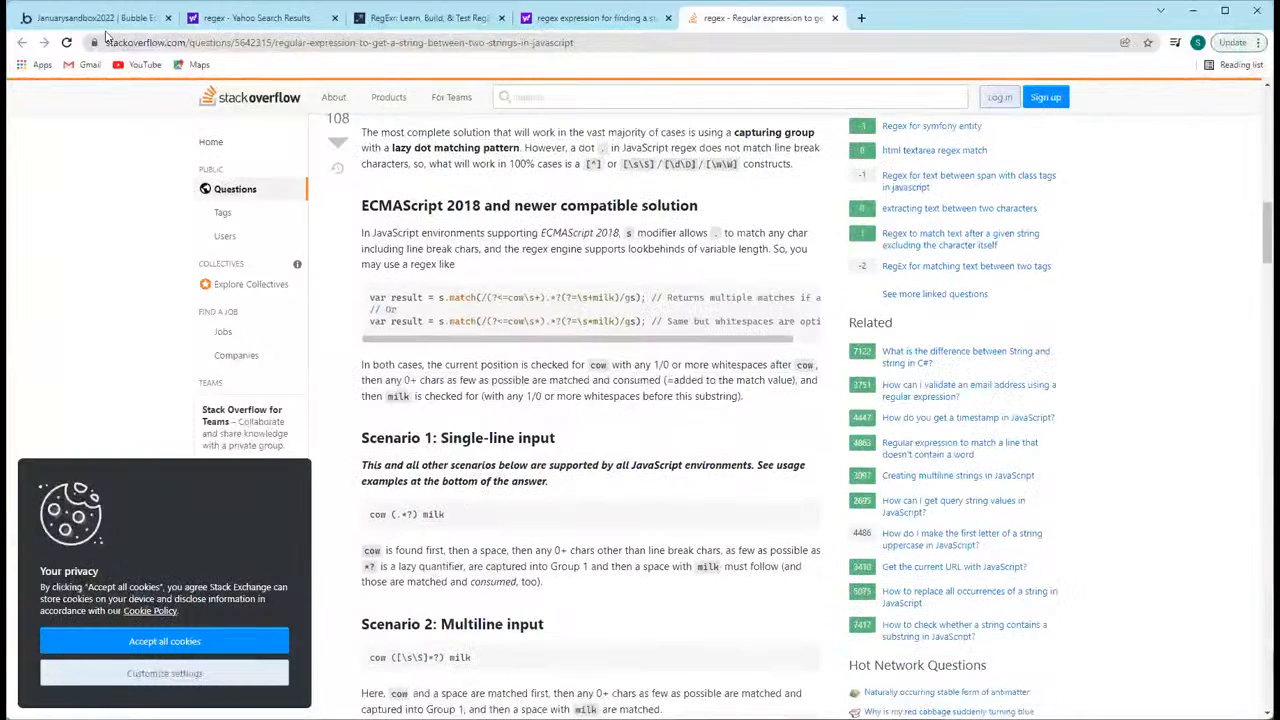
left_click(630, 20)
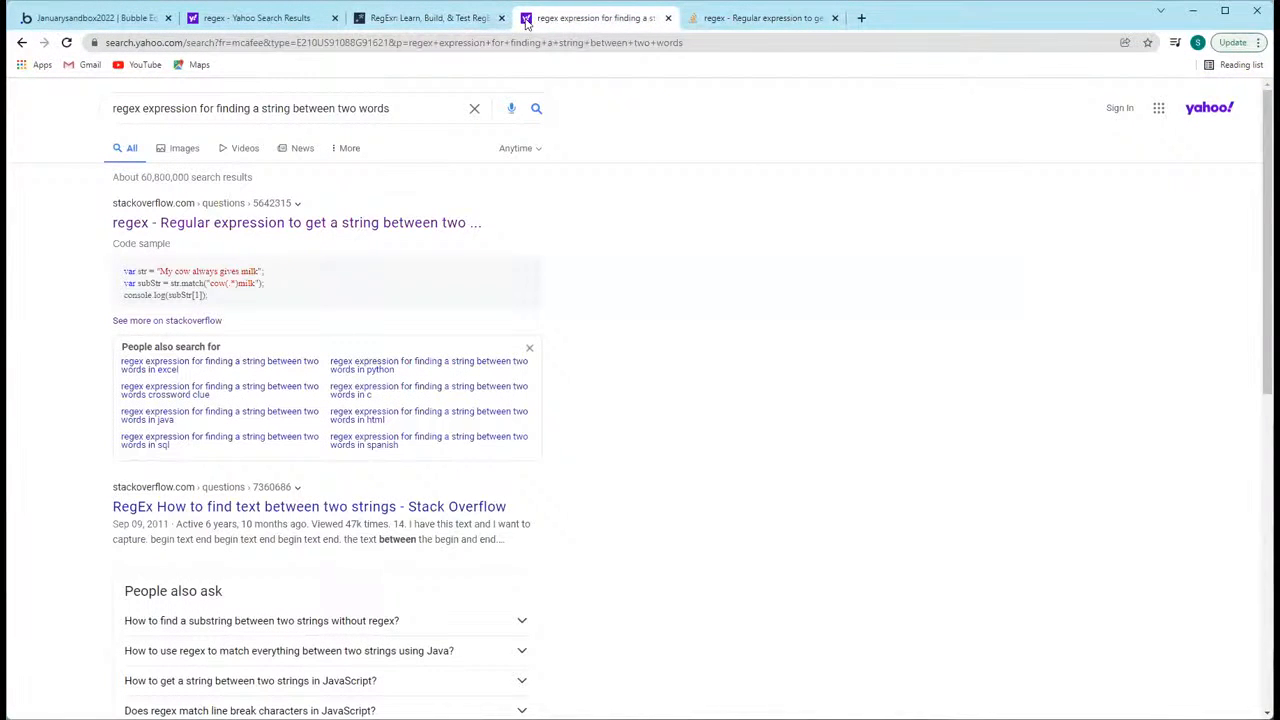
left_click(406, 42)
left_click(637, 44)
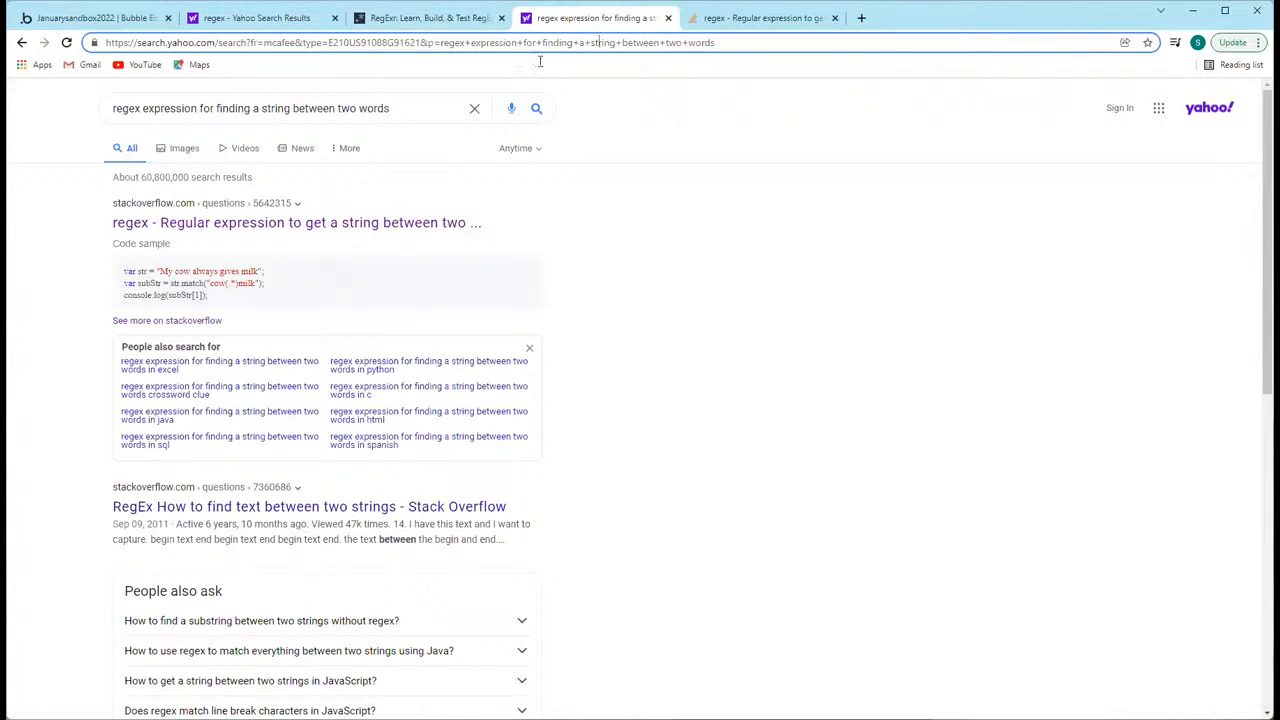
left_click(304, 110)
left_click(345, 90)
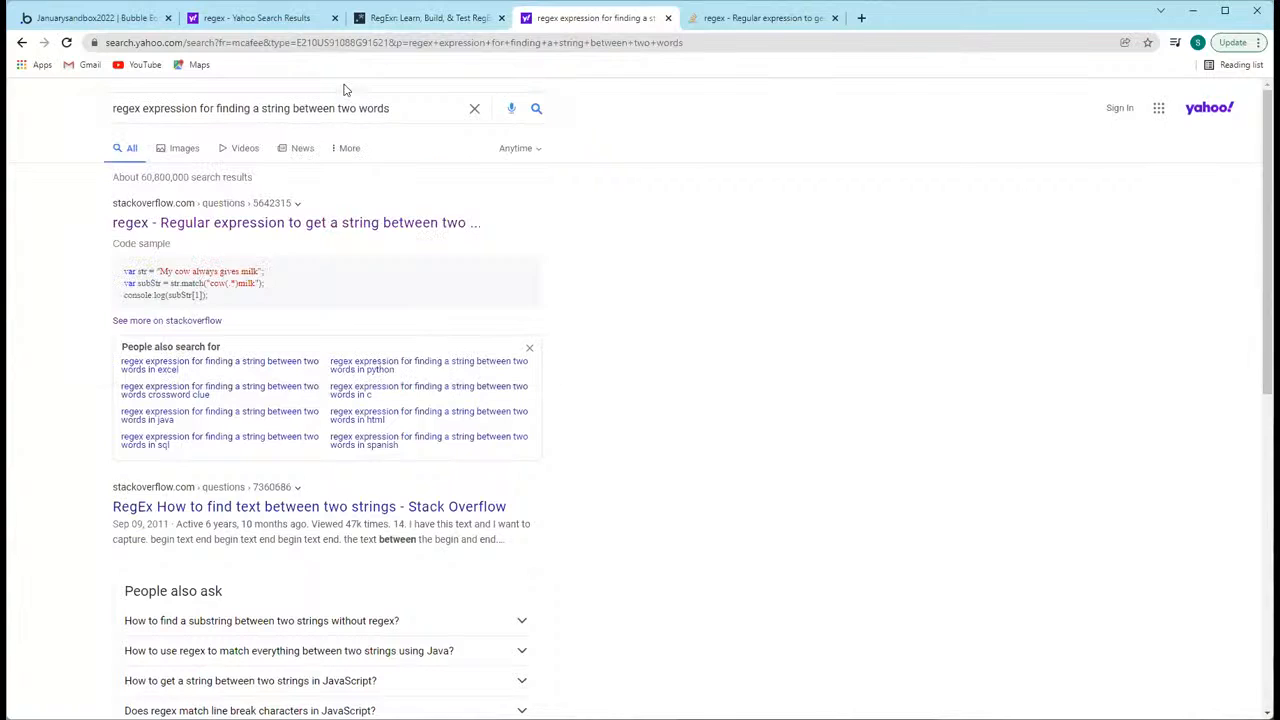
left_click(420, 42)
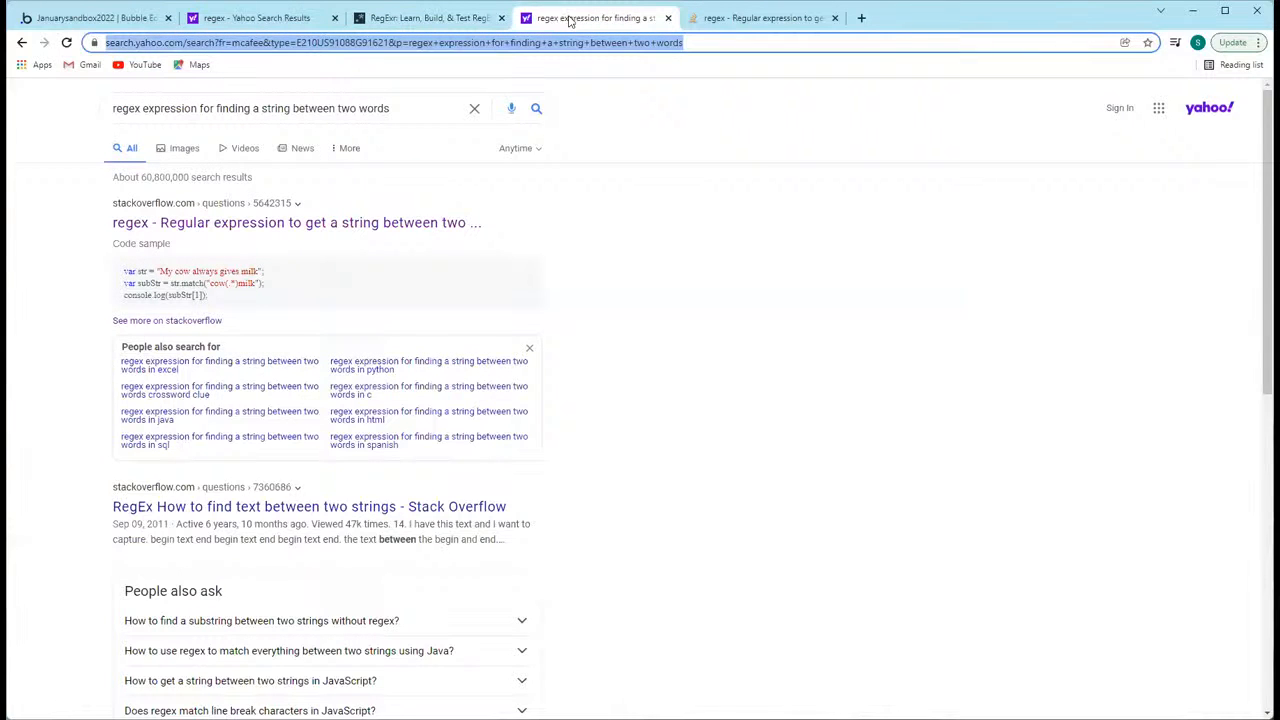
left_click(1197, 43)
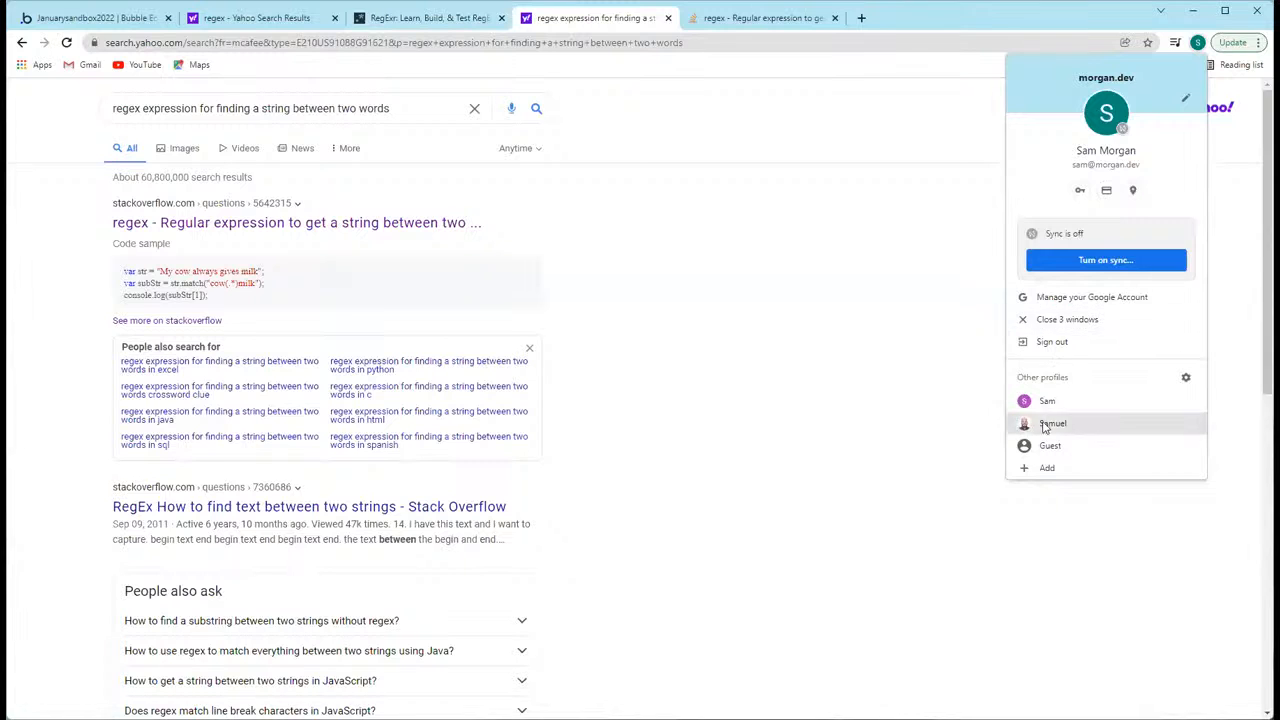
left_click(899, 207)
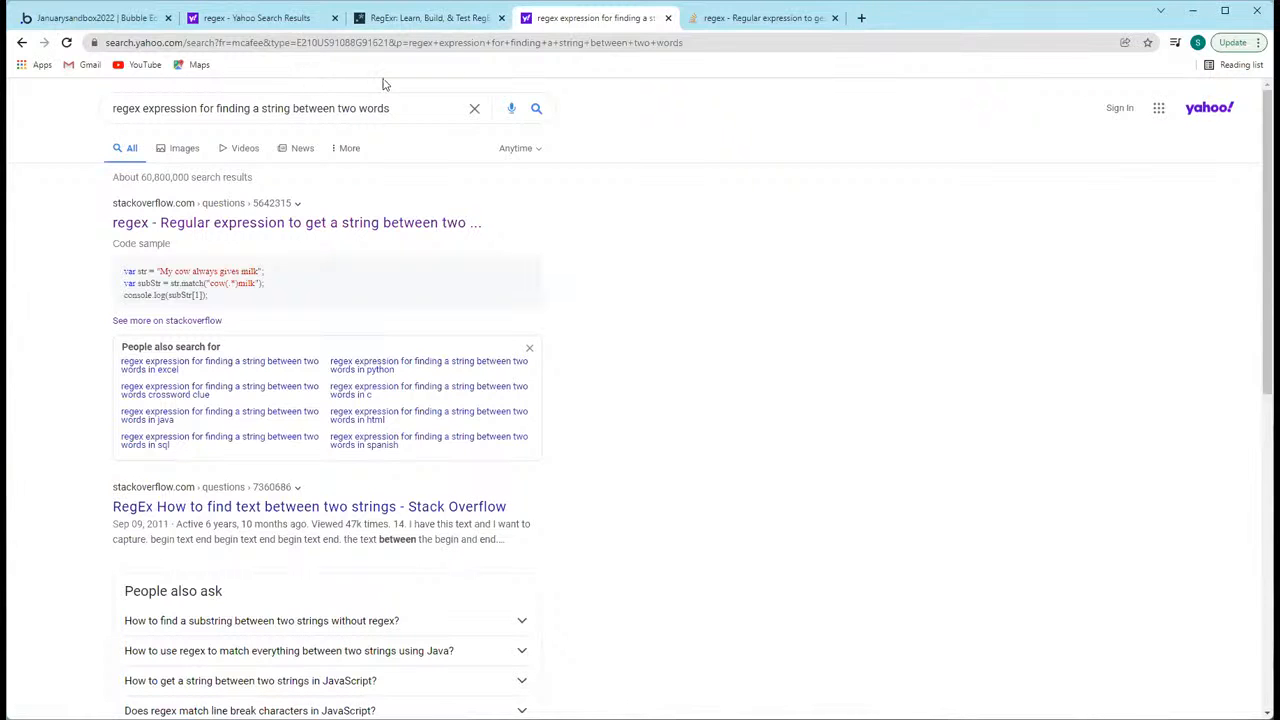
Step: Open the search result "RegEx How to find text between two strings" and examine the expressions in its answers
scroll(402, 338, "down", 2)
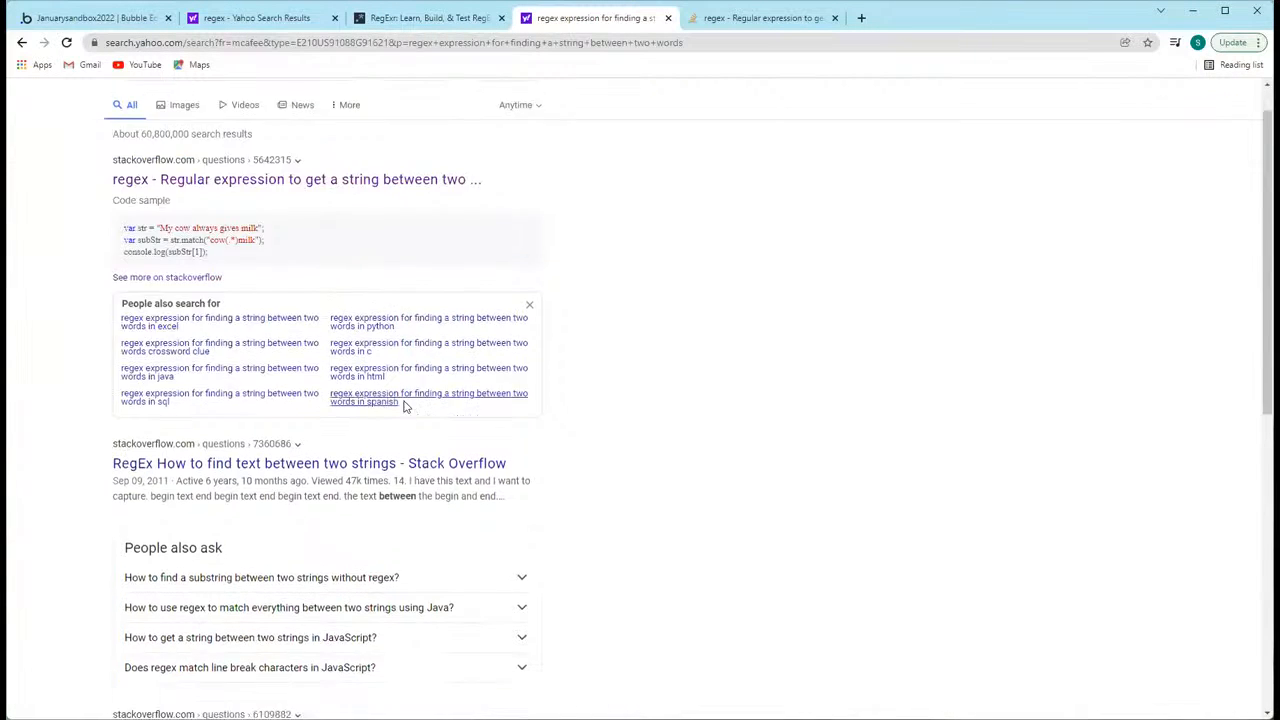
left_click(320, 298)
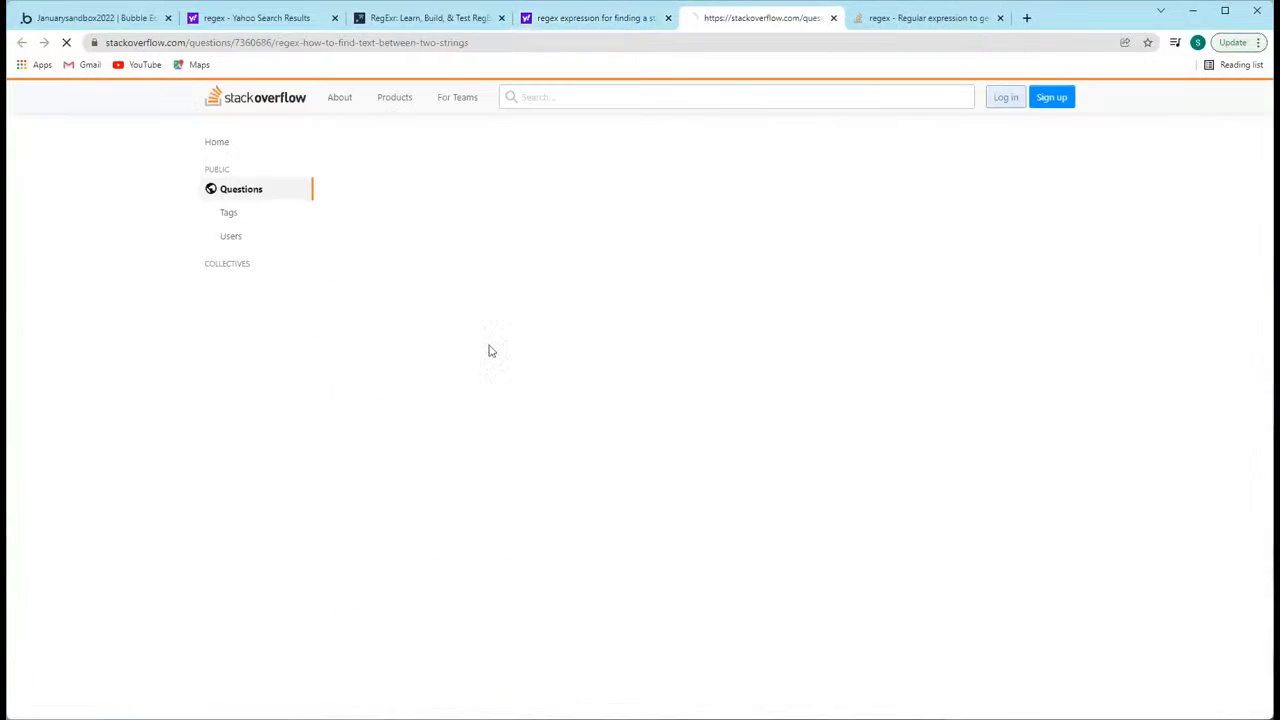
scroll(518, 340, "down", 2)
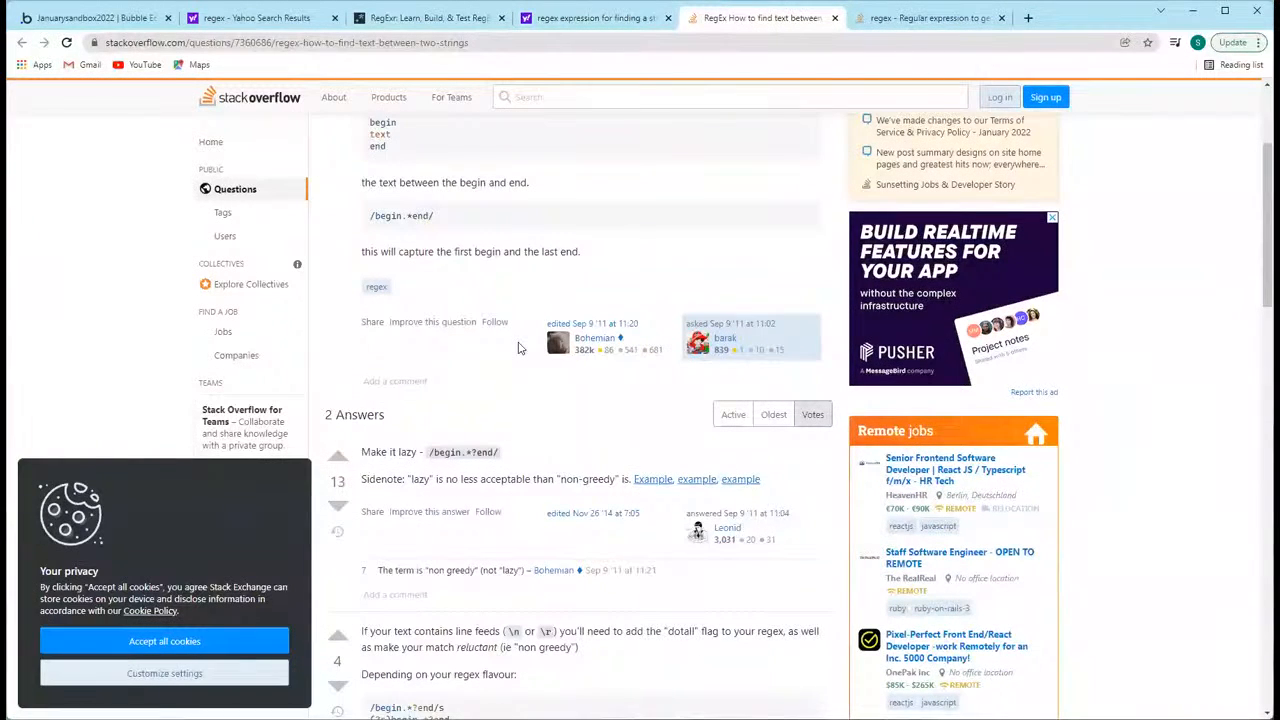
scroll(518, 350, "down", 5)
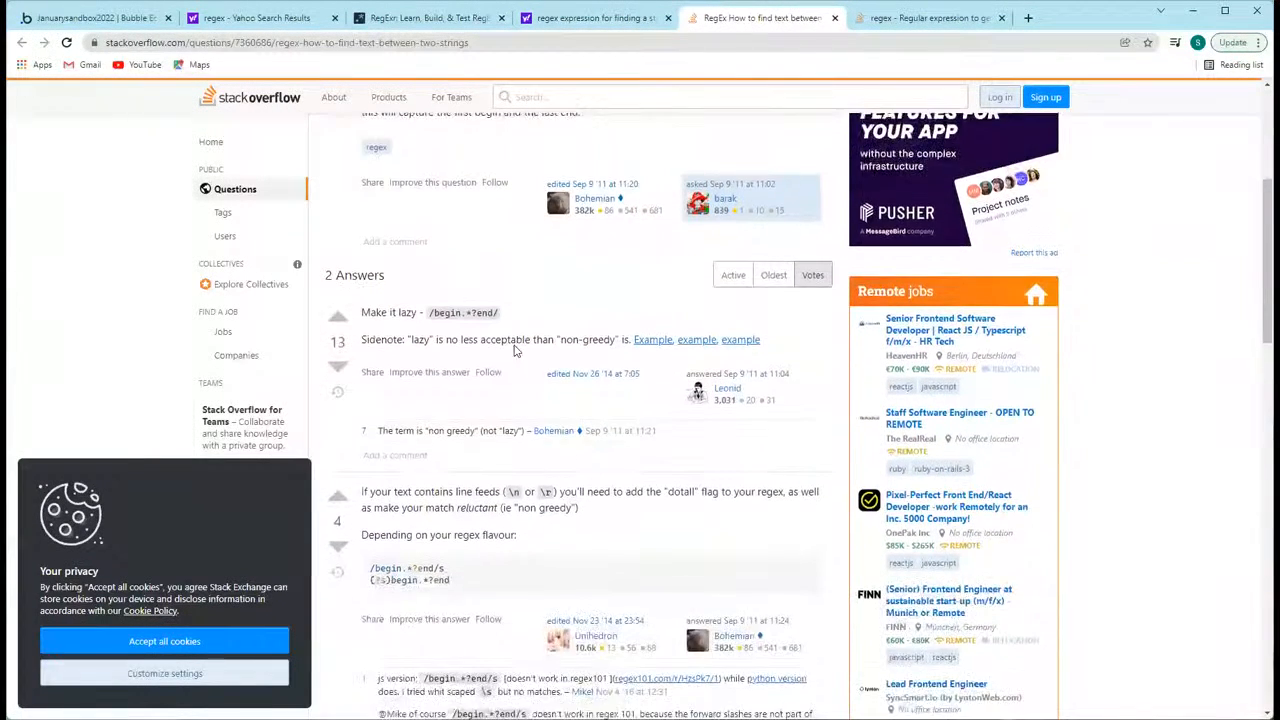
scroll(518, 332, "up", 2)
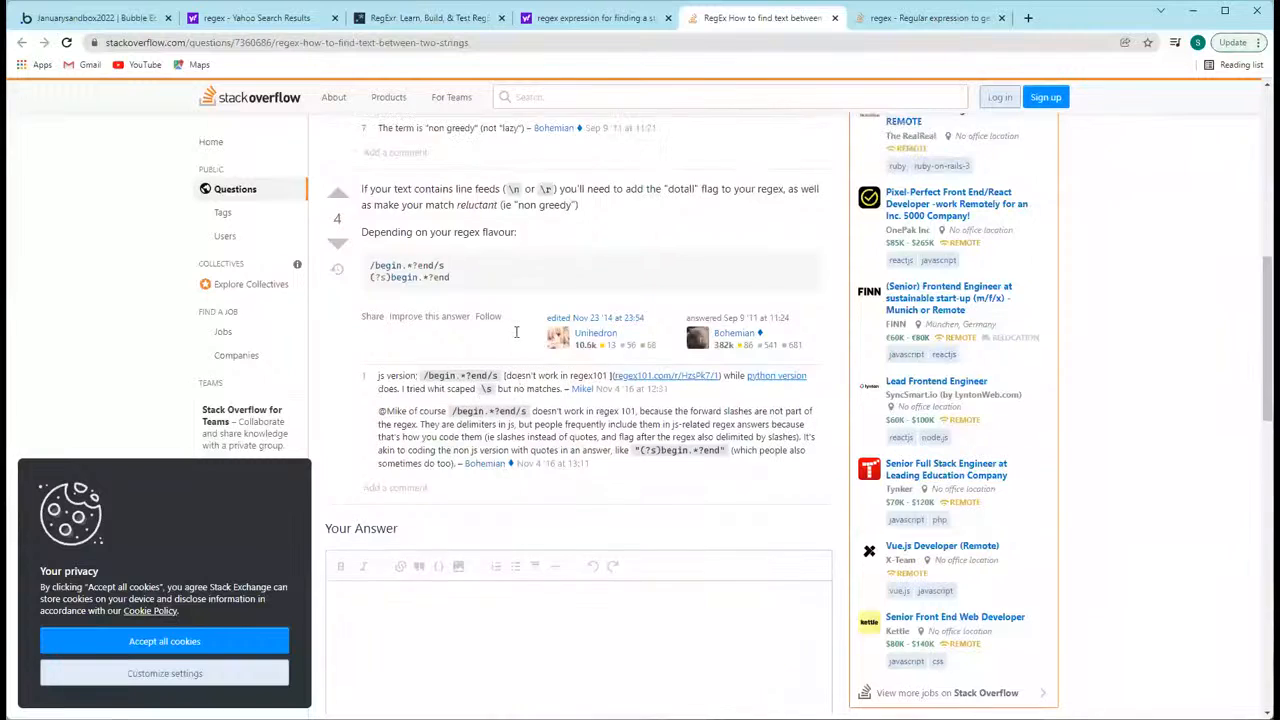
scroll(515, 331, "up", 1)
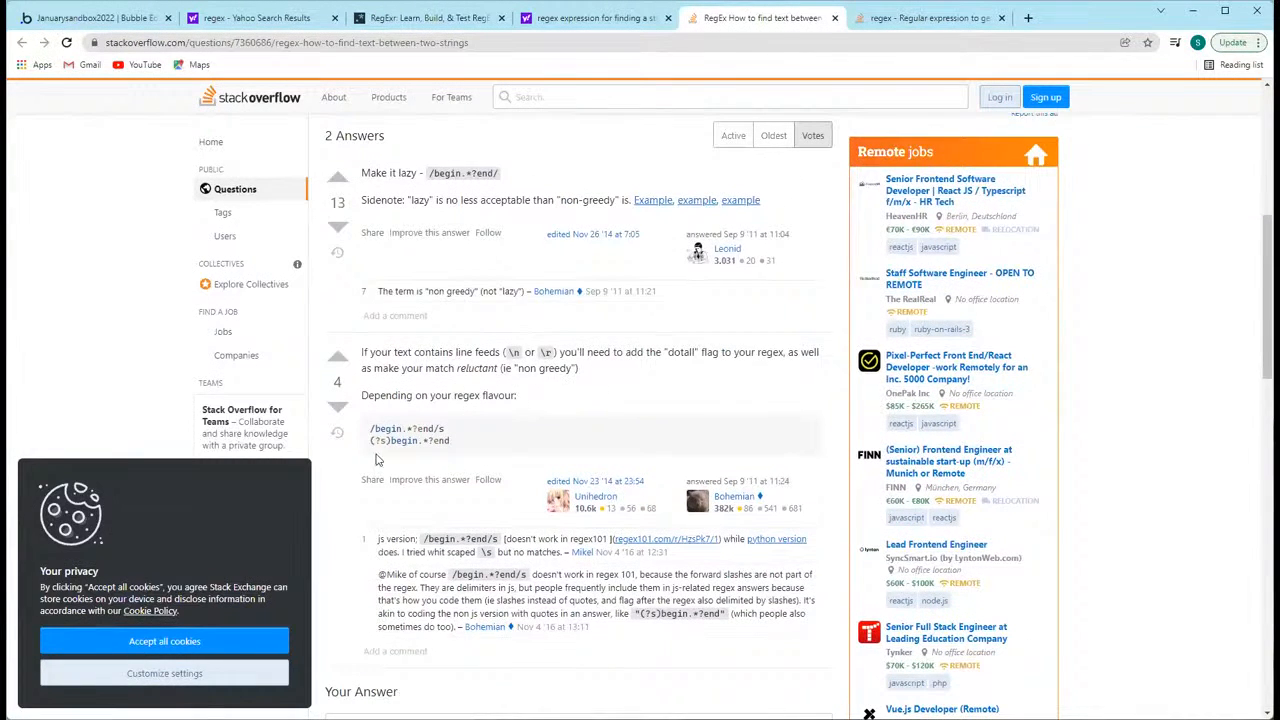
Step: Copy the expression /begin.*?end/s from the Stack Overflow answer and paste it over the sample expression in RegExr
left_click_drag(367, 429, 483, 432)
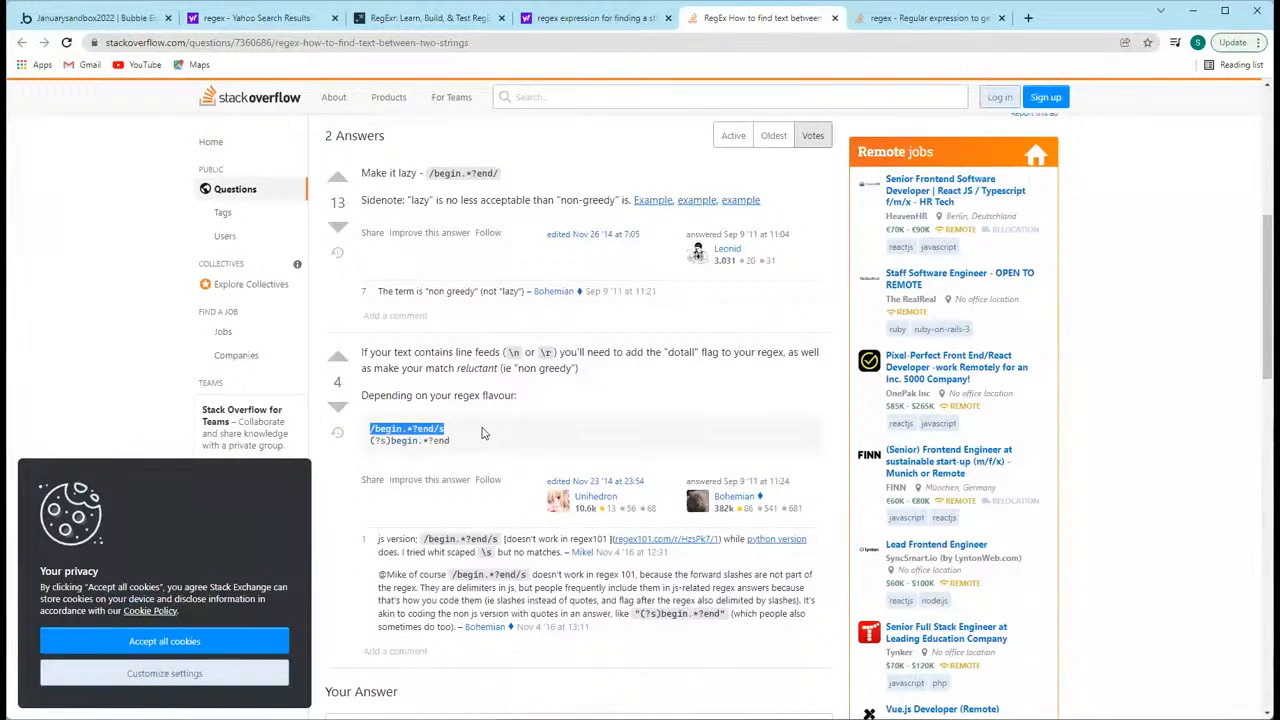
left_click_drag(476, 439, 372, 441)
left_click(378, 430)
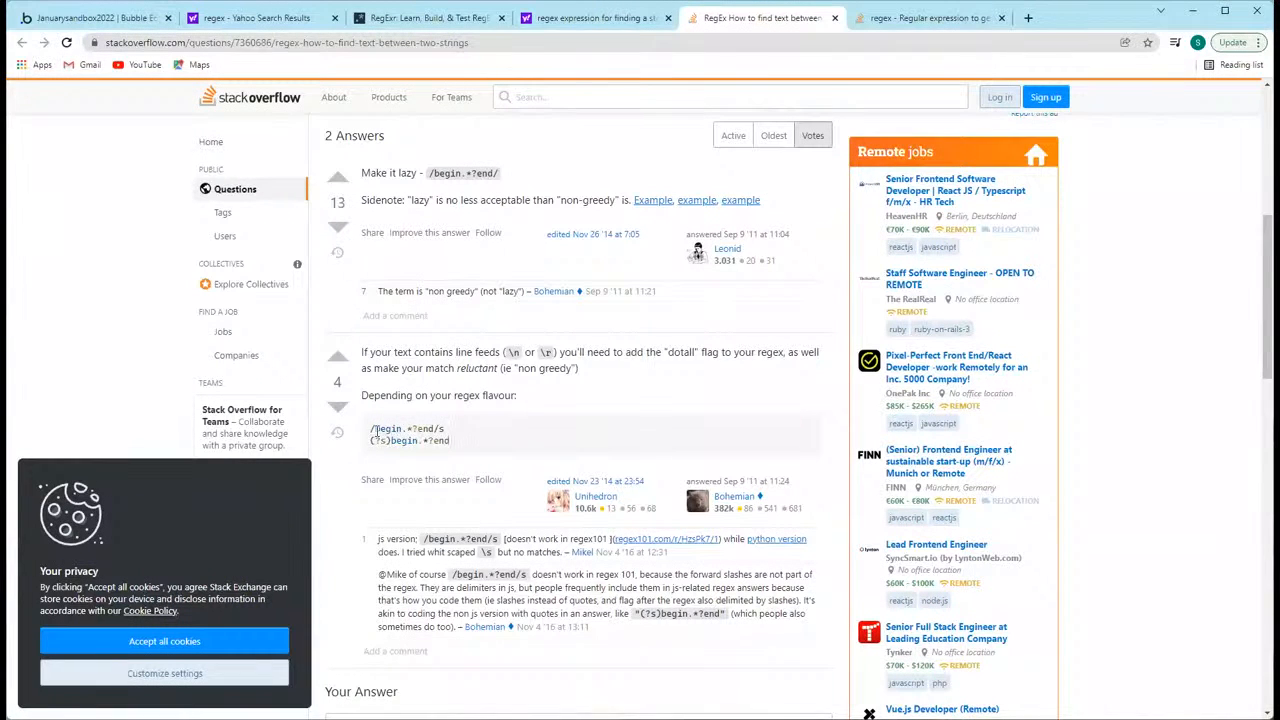
left_click_drag(403, 429, 401, 429)
left_click(371, 429)
mouse_move(373, 430)
left_mouse_down()
mouse_move(440, 429)
mouse_move(362, 352)
mouse_move(371, 428)
left_mouse_up()
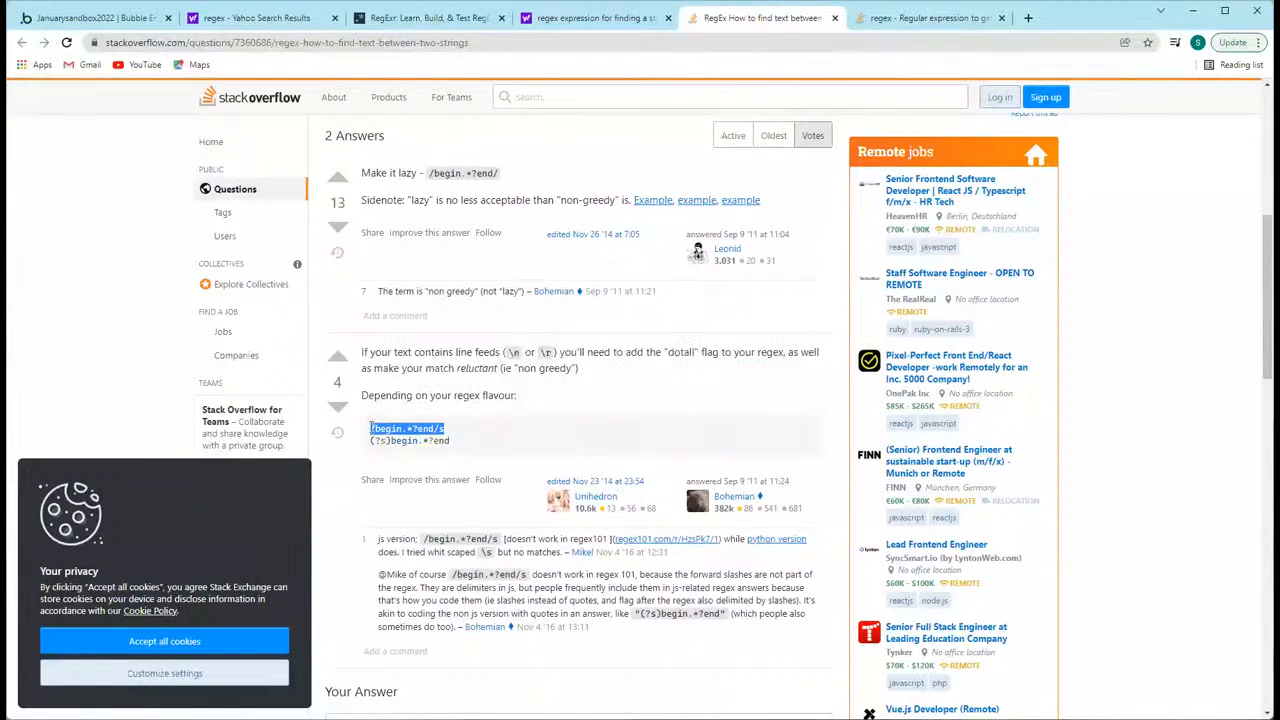
left_click(415, 20)
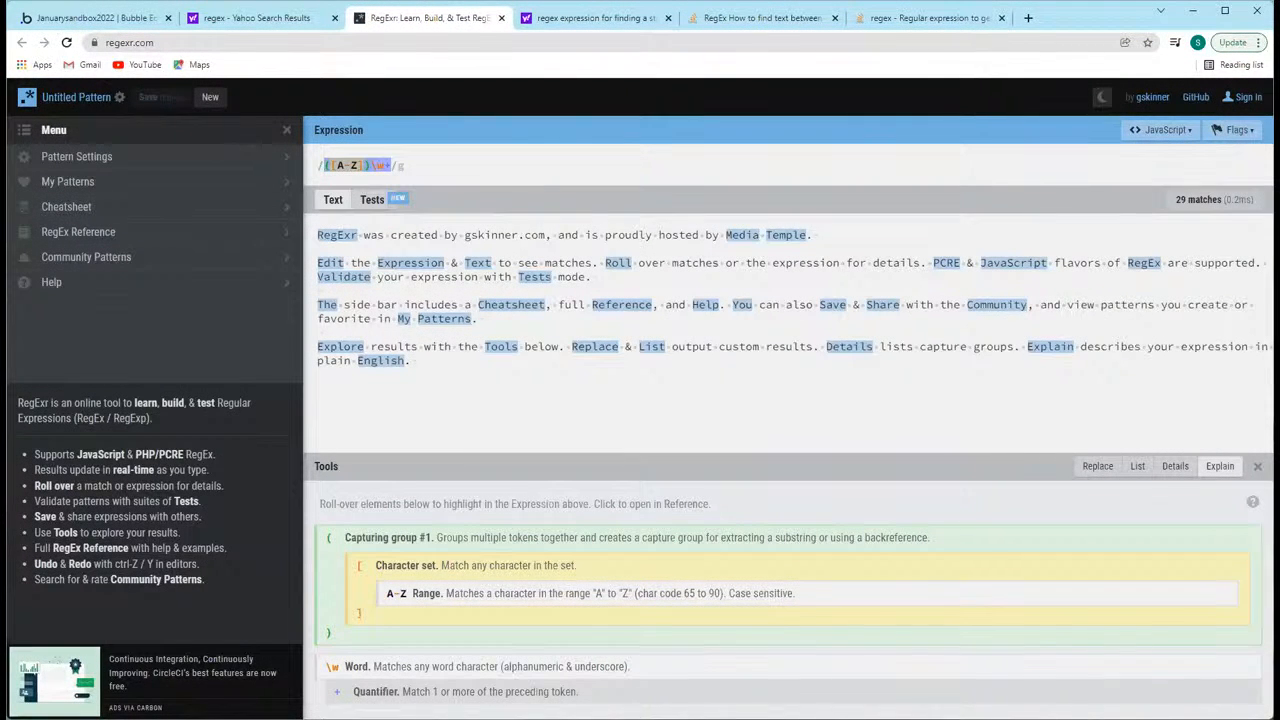
type("begin.*?end")
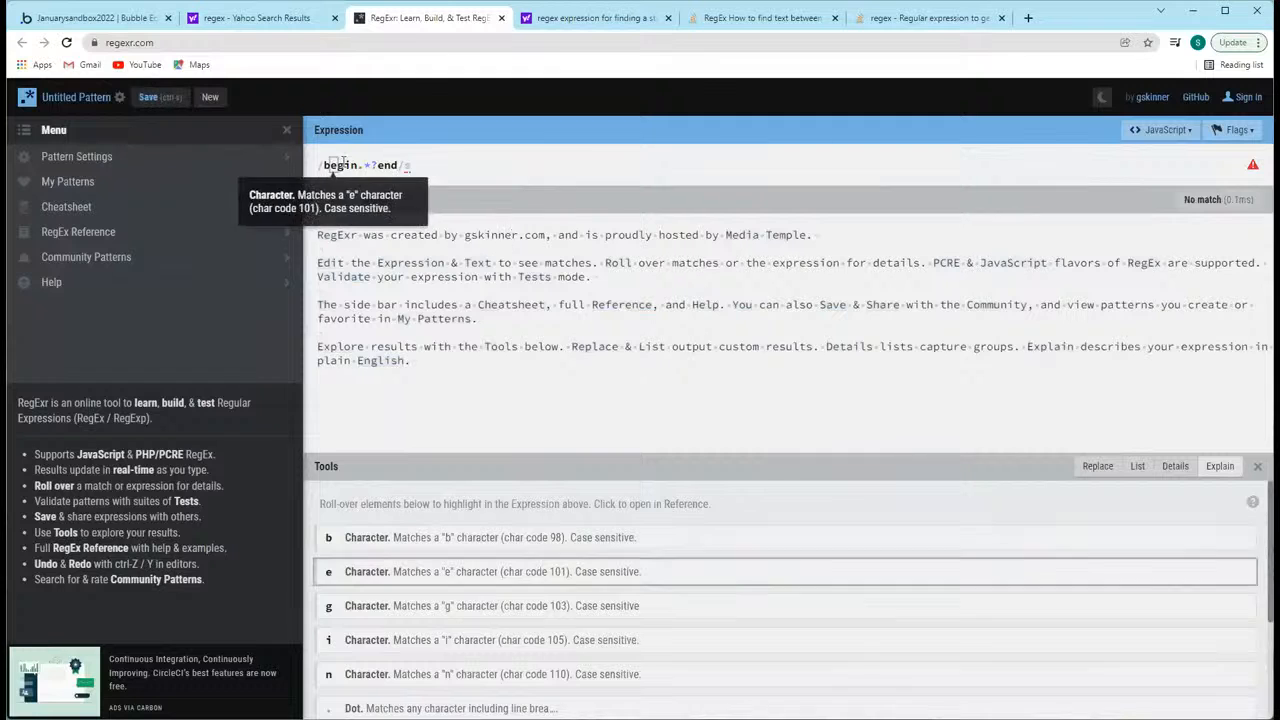
Step: Replace the word begin with regexr in the RegExr expression
left_click_drag(355, 165, 323, 166)
type("regexr")
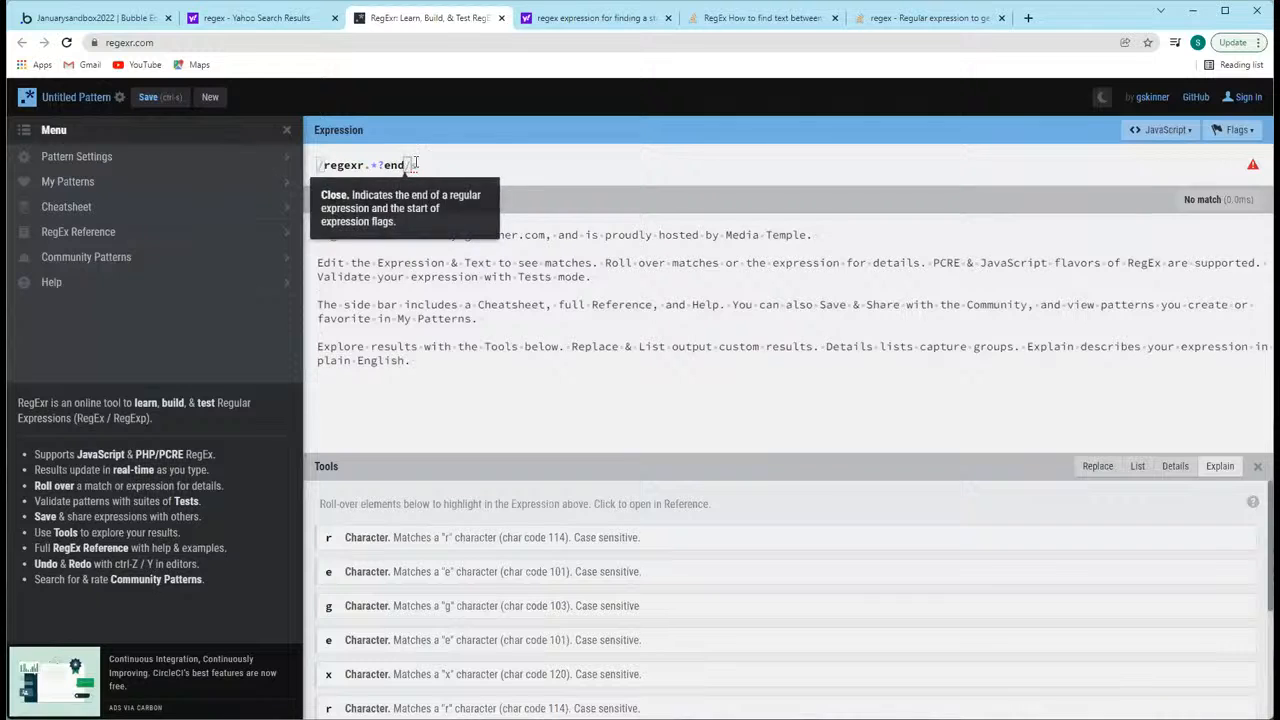
Step: Clear the pattern between the slashes of the RegExr expression
left_click_drag(407, 165, 320, 165)
key("BackSpace")
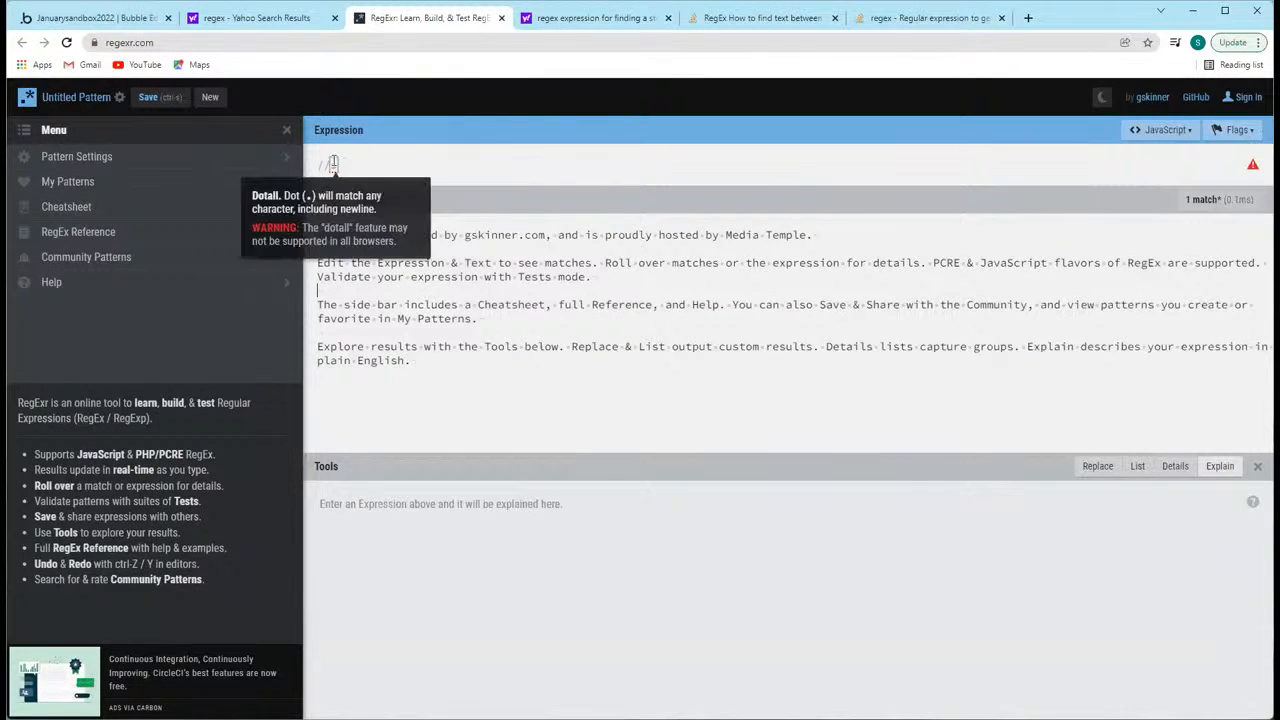
left_click(334, 165)
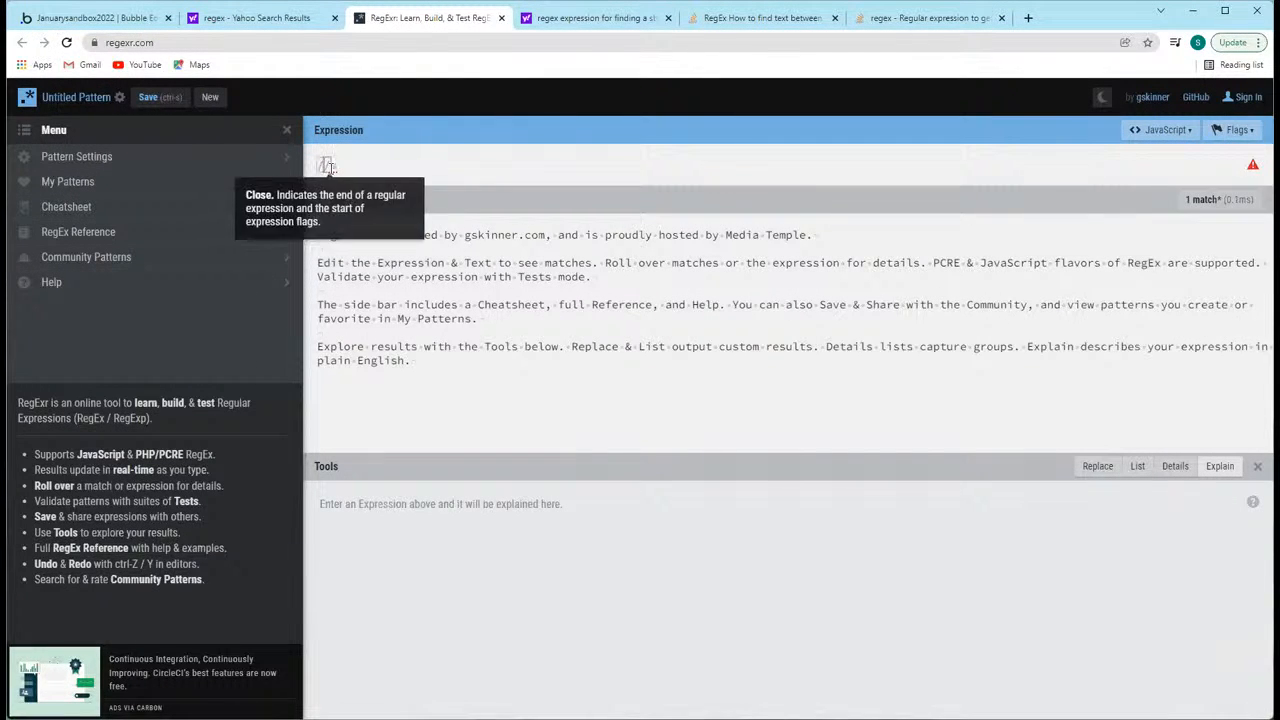
left_click(329, 166)
left_click(386, 293)
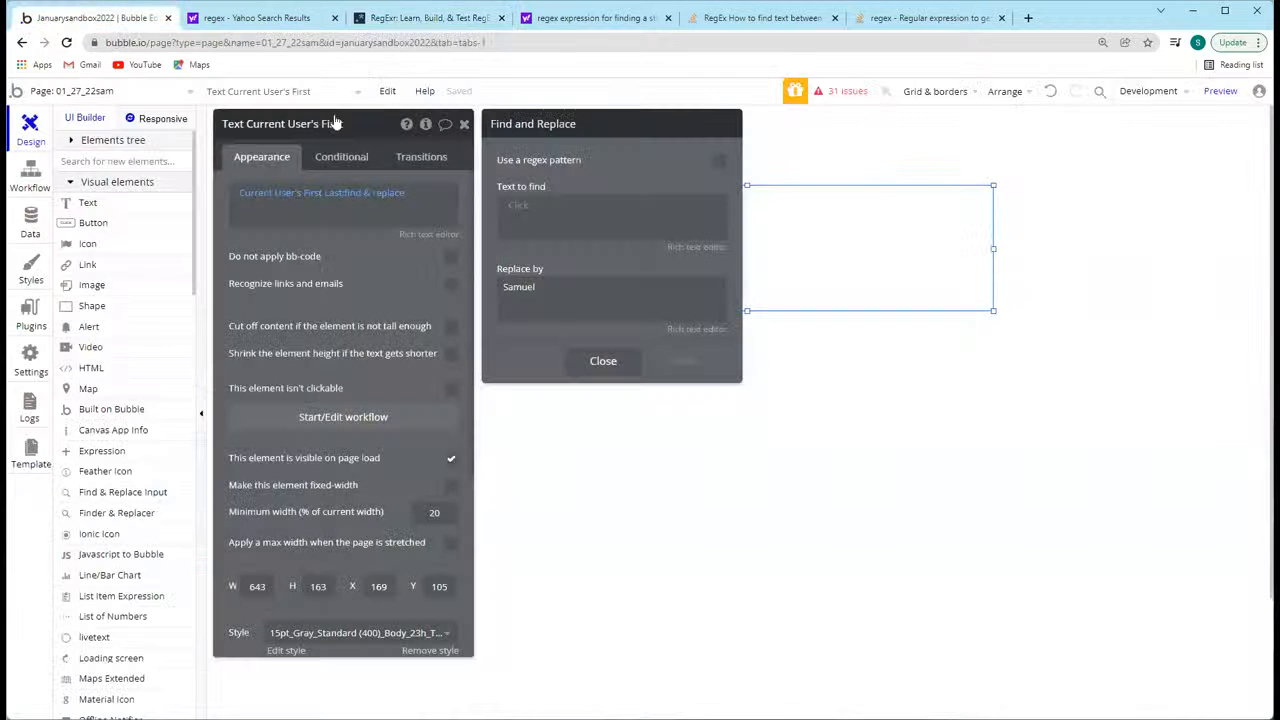
Step: Load an Instagram profile page in a new browser tab and highlight the base address and the username in its URL
left_click(60, 18)
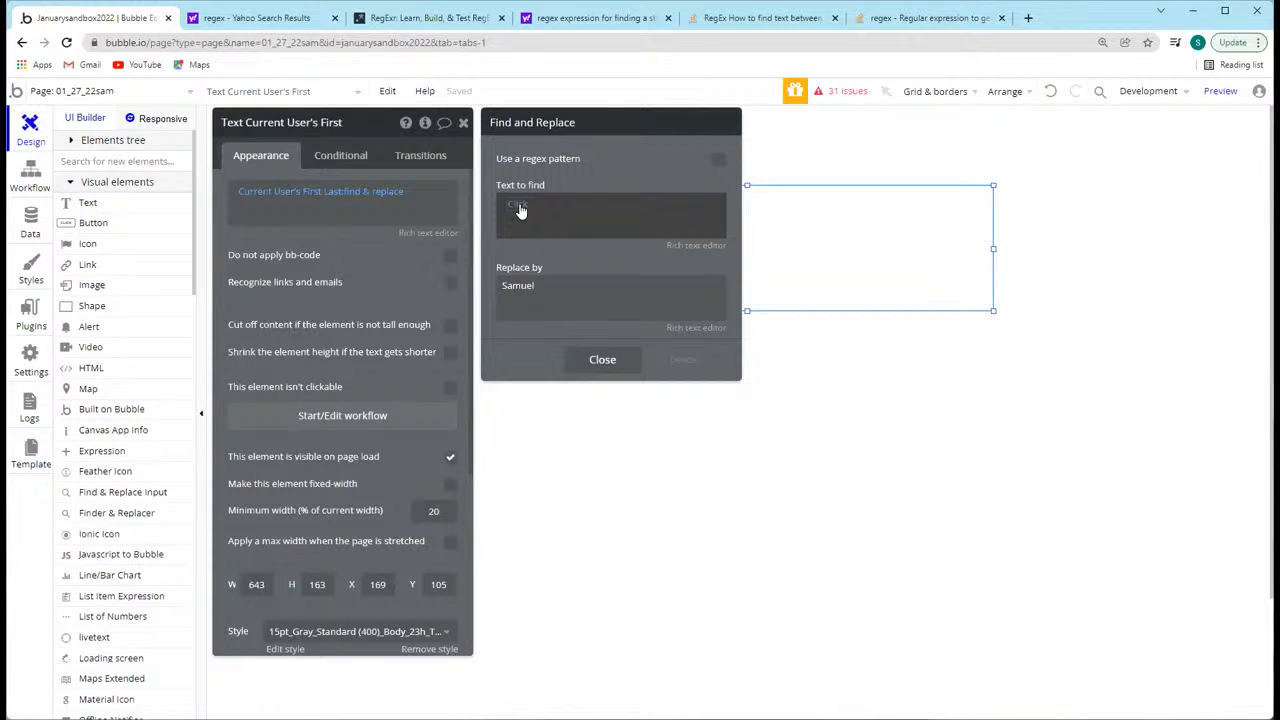
left_click(1030, 18)
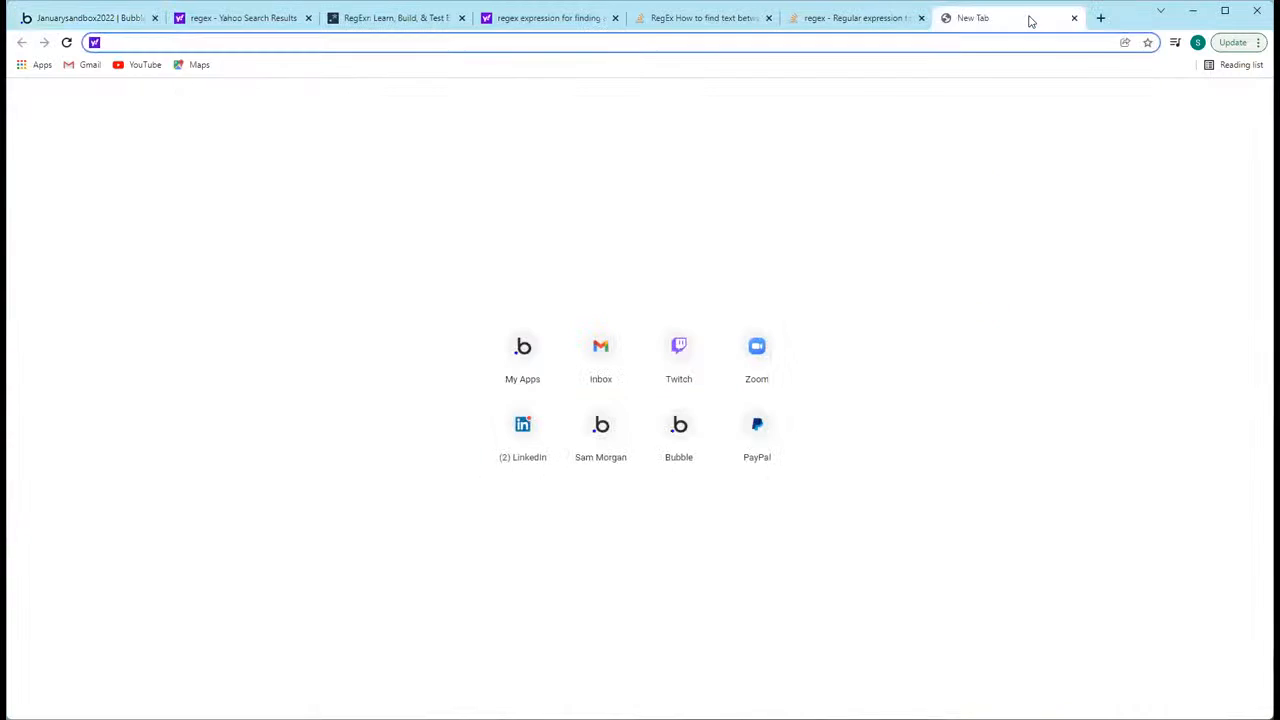
type("instagram.com/samsoiheard")
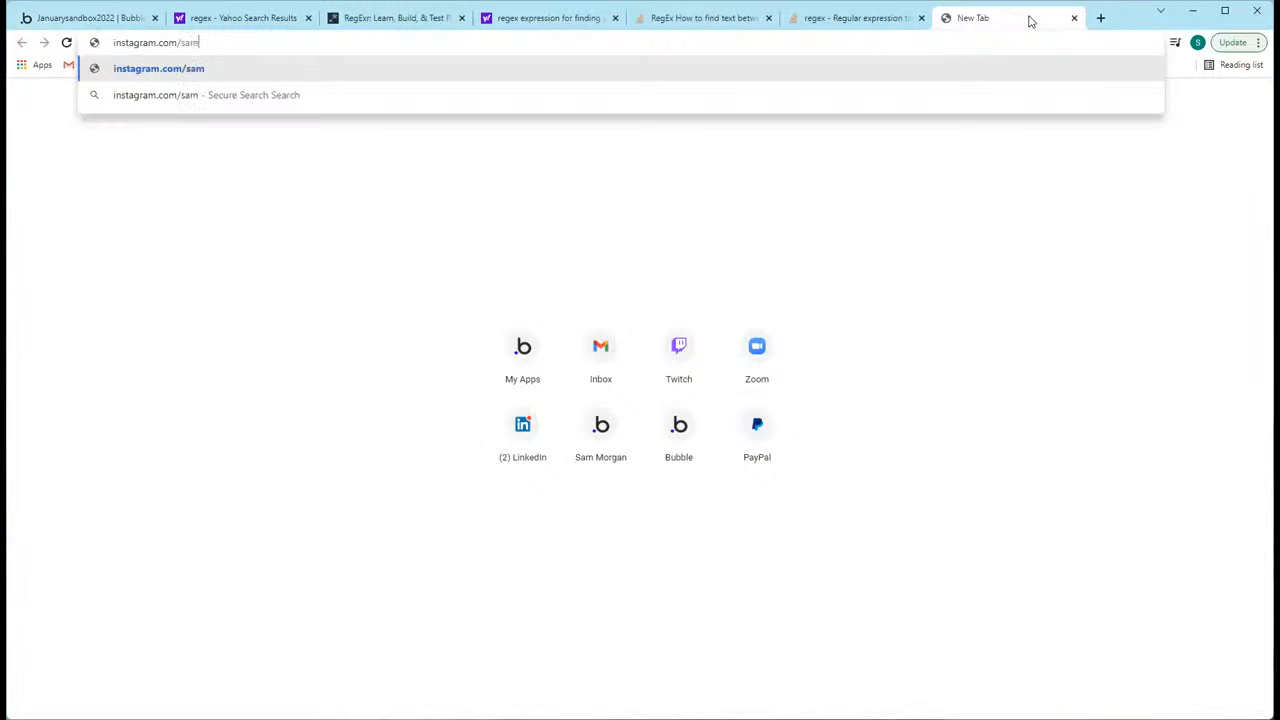
key("Return")
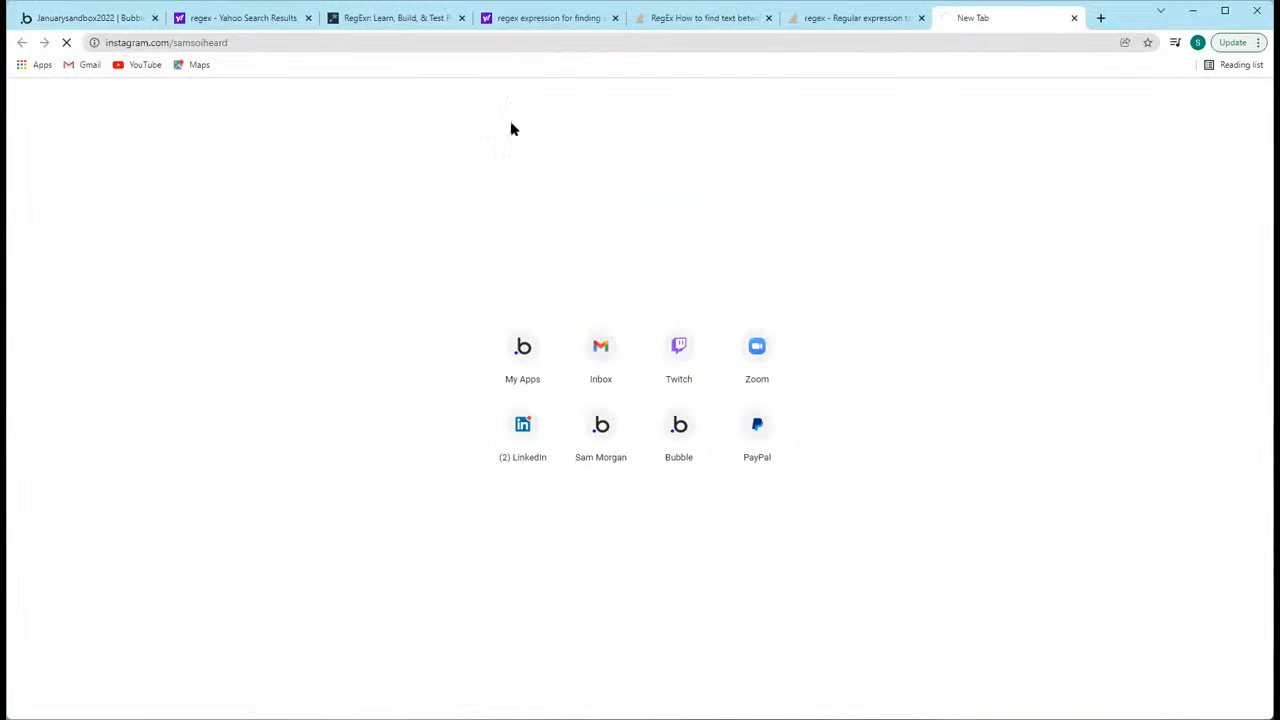
left_click_drag(172, 42, 95, 44)
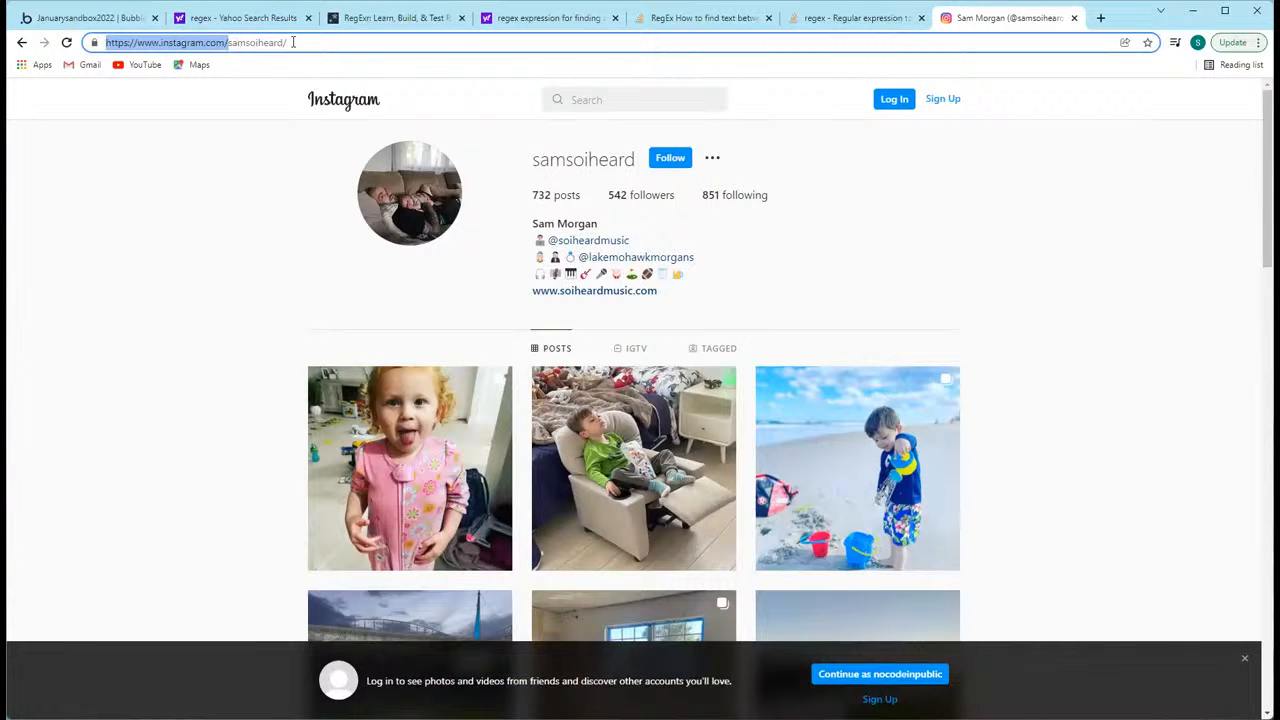
left_click_drag(229, 42, 280, 42)
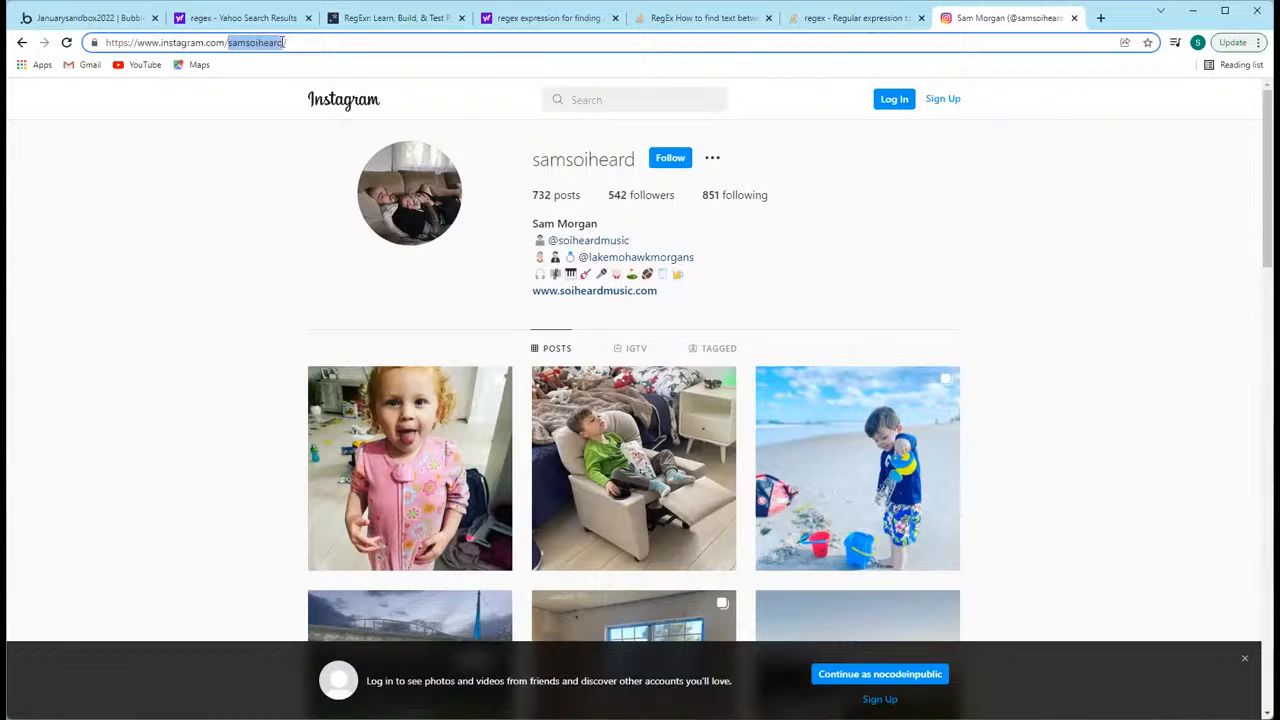
Step: Switch back to the Bubble editor and open the data source choices of the text element's dynamic expression
left_click(88, 17)
left_click(375, 195)
left_click(283, 195)
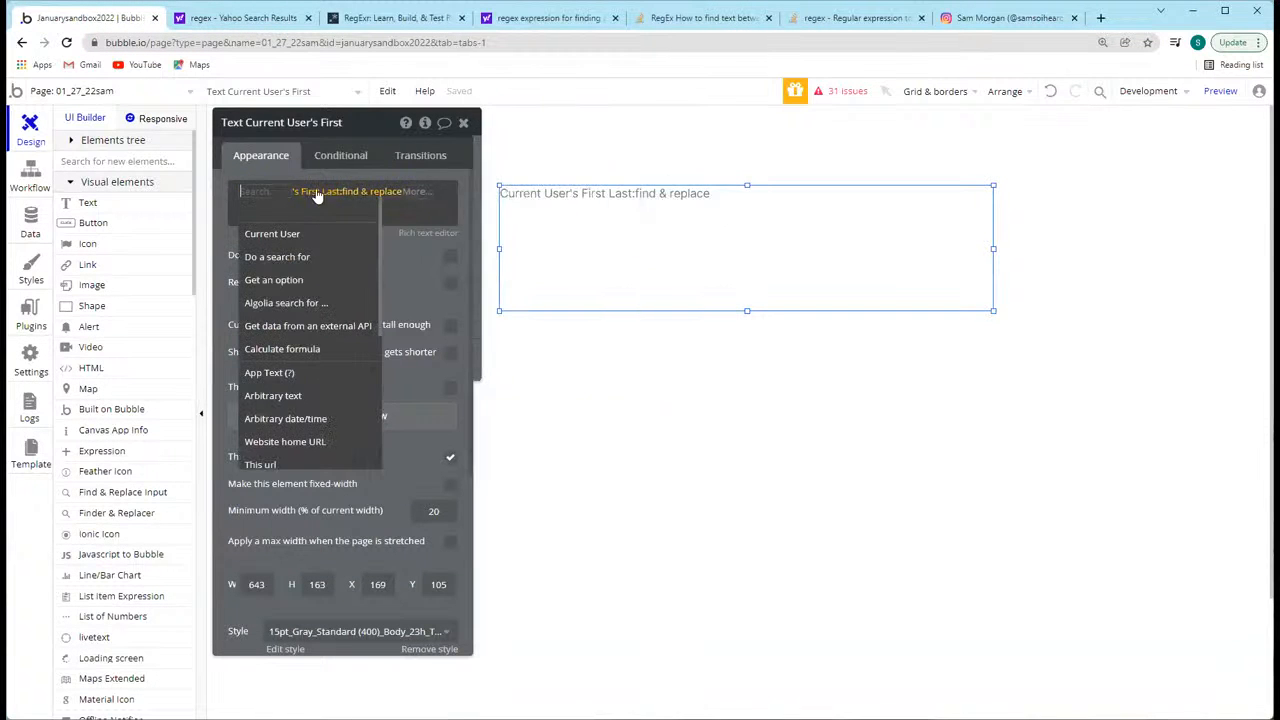
Step: Create a new text field named Instagram Link on the User data type
left_click(30, 222)
scroll(240, 450, "down", 3)
scroll(257, 488, "down", 6)
scroll(149, 380, "up", 2)
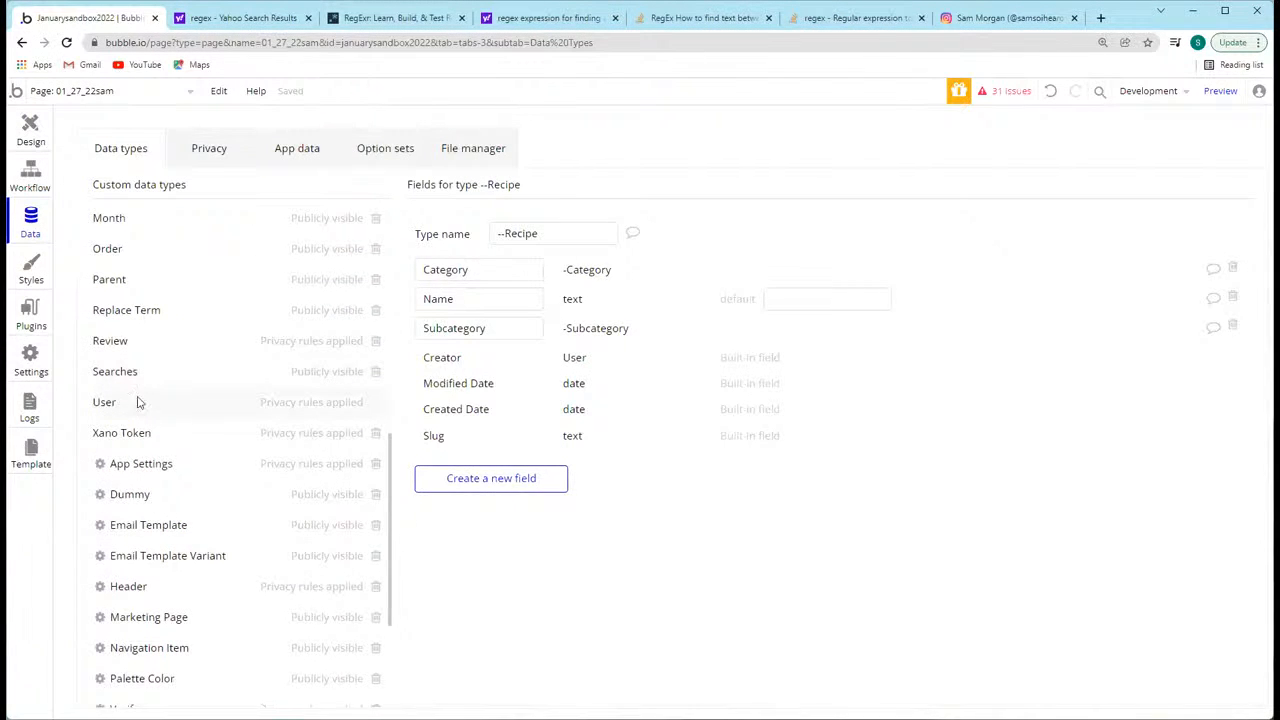
left_click(104, 401)
scroll(515, 455, "down", 5)
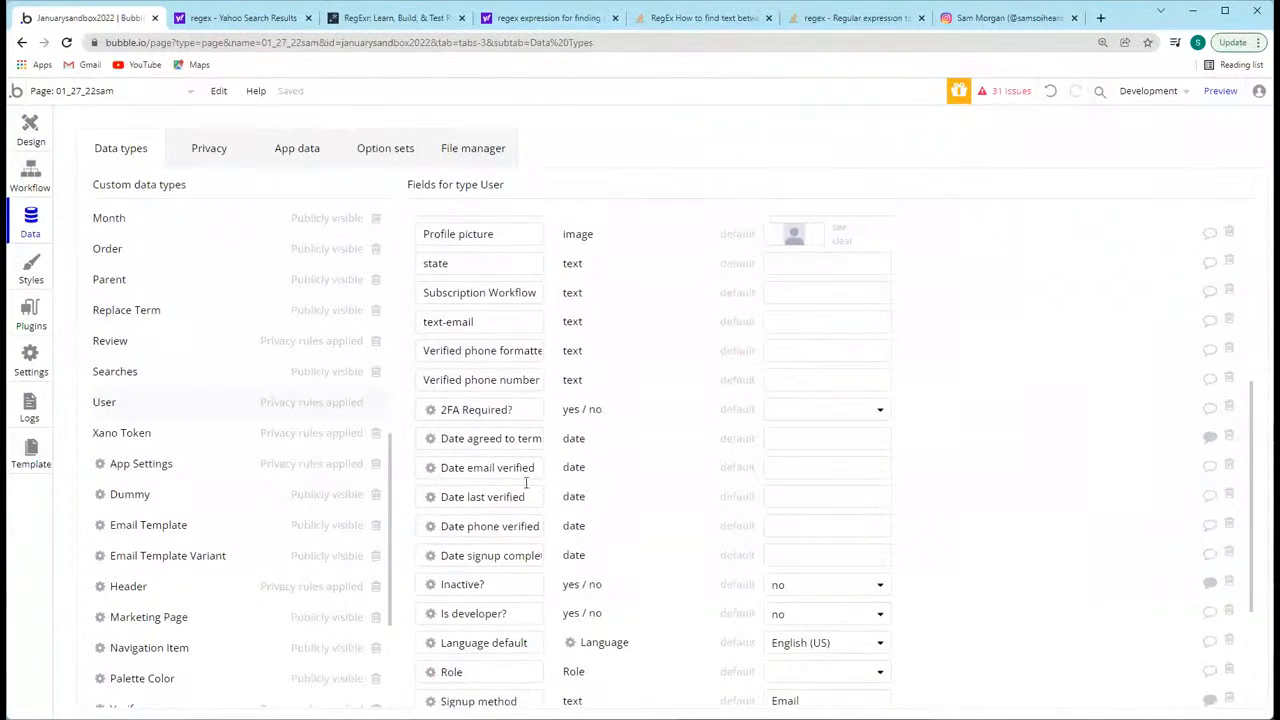
scroll(522, 467, "down", 3)
left_click(511, 677)
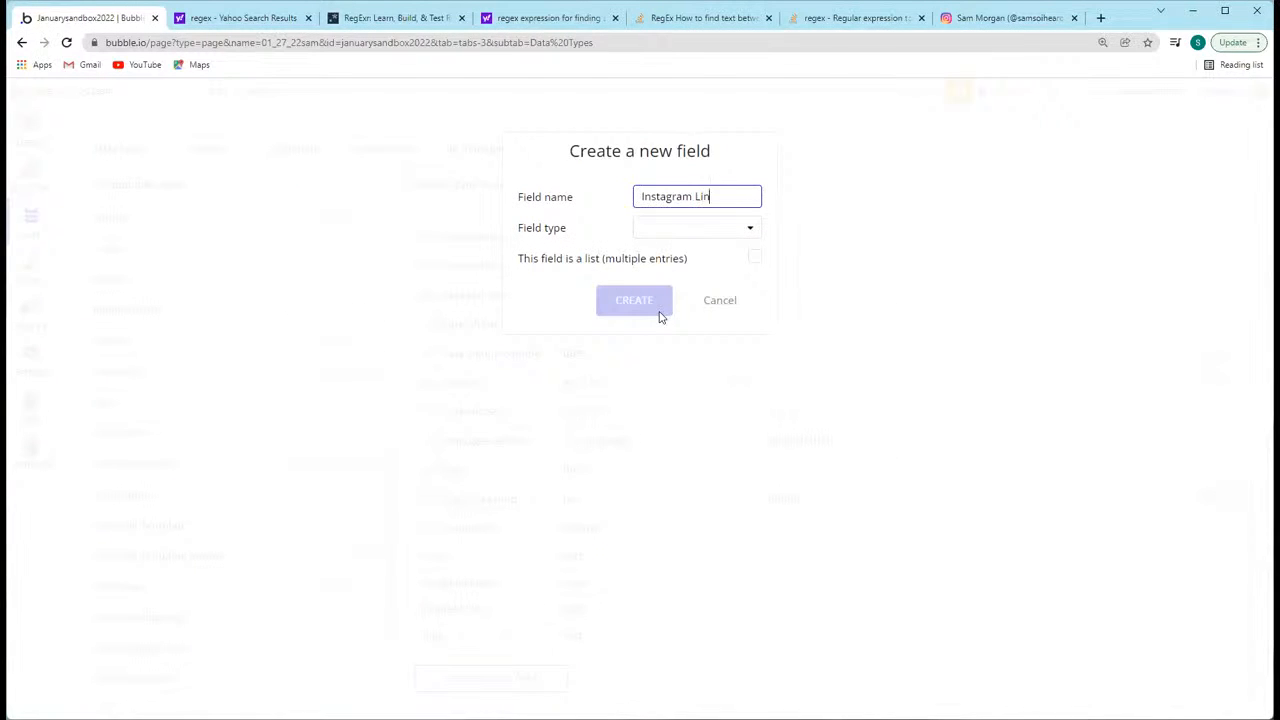
left_click(703, 229)
left_click(648, 254)
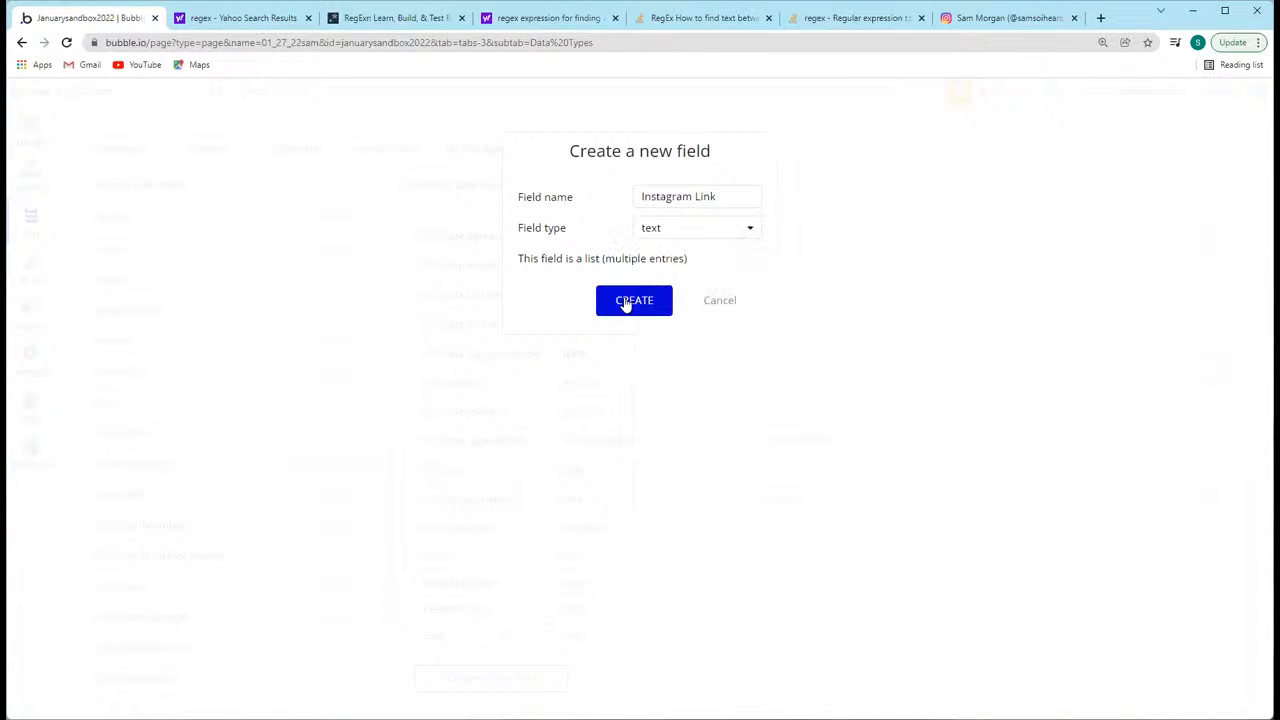
left_click(634, 300)
Step: Show the All Users records in the app data
left_click(297, 148)
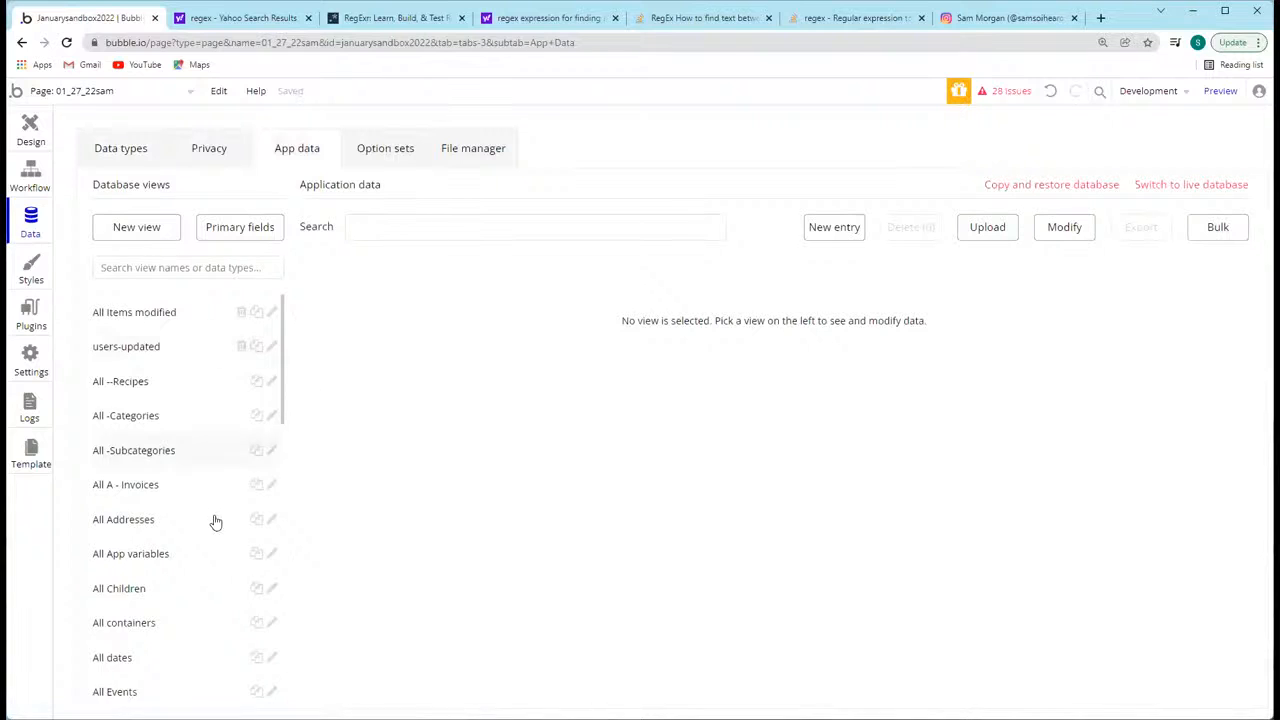
scroll(189, 600, "down", 5)
scroll(189, 637, "down", 4)
left_click(143, 340)
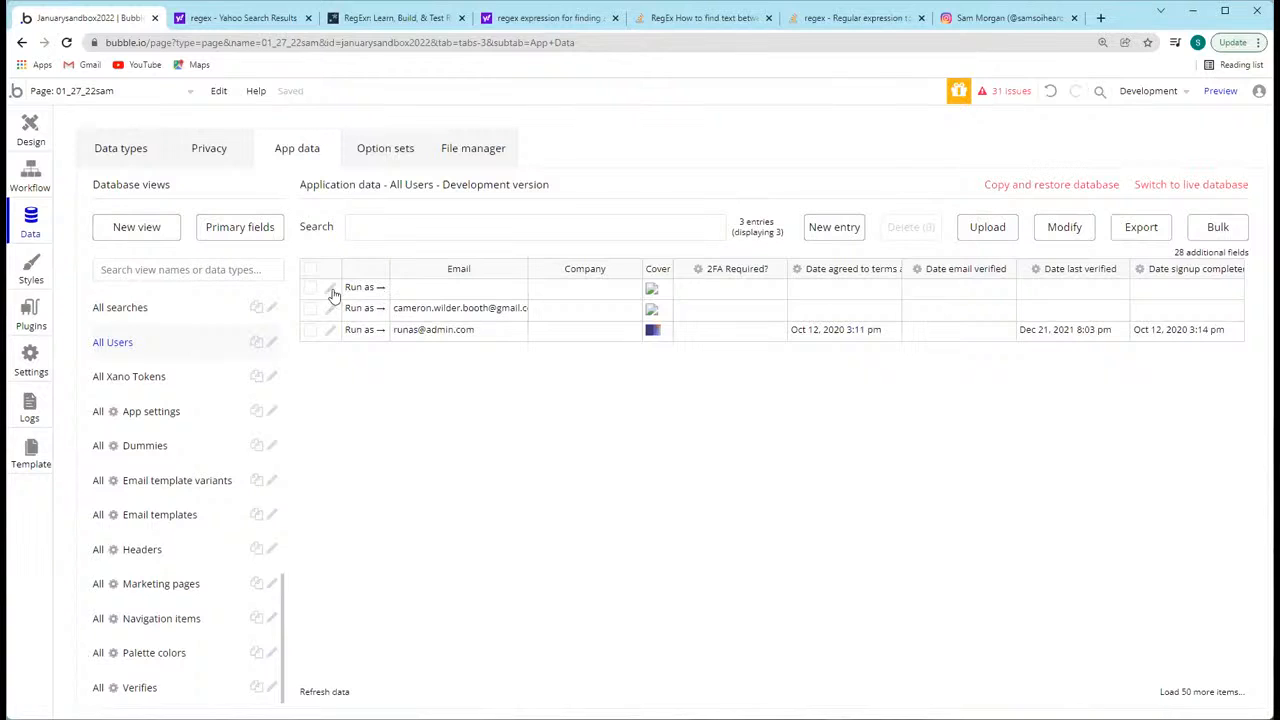
Step: Return to the page design and change the text element's dynamic expression source to Current User's Instagram Link
left_click(30, 130)
left_click(320, 195)
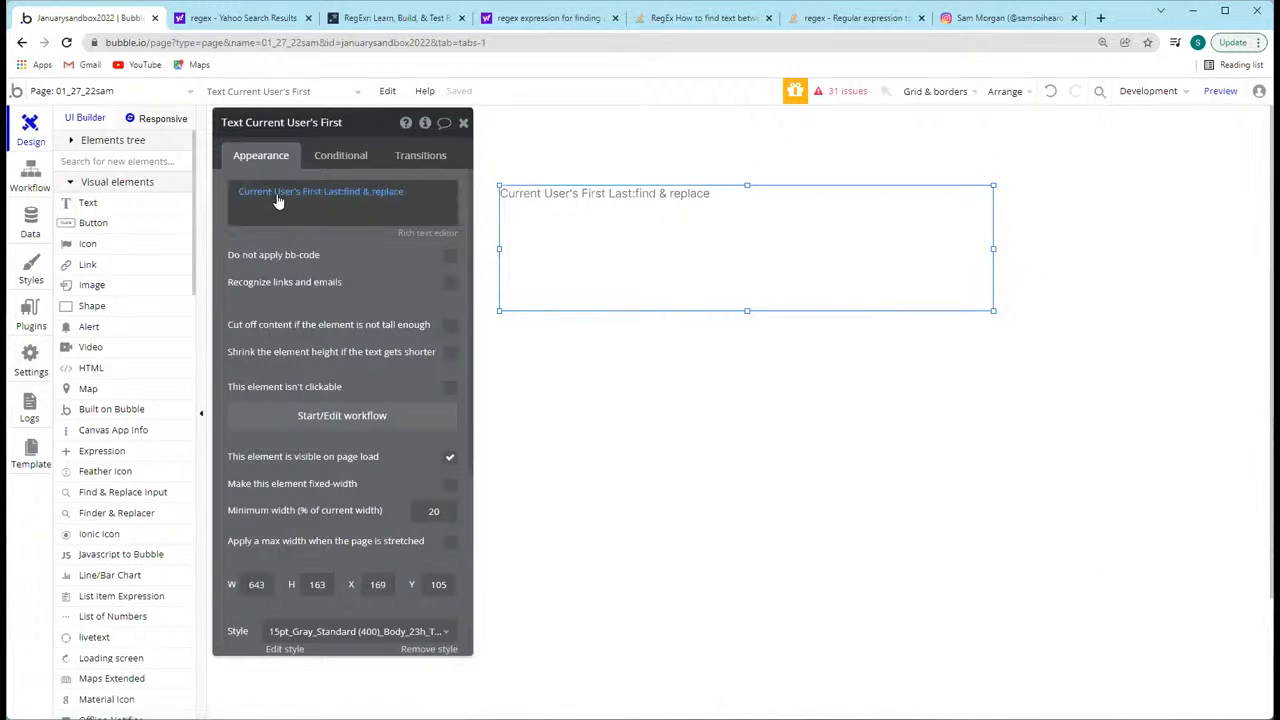
left_click(272, 233)
scroll(408, 368, "down", 5)
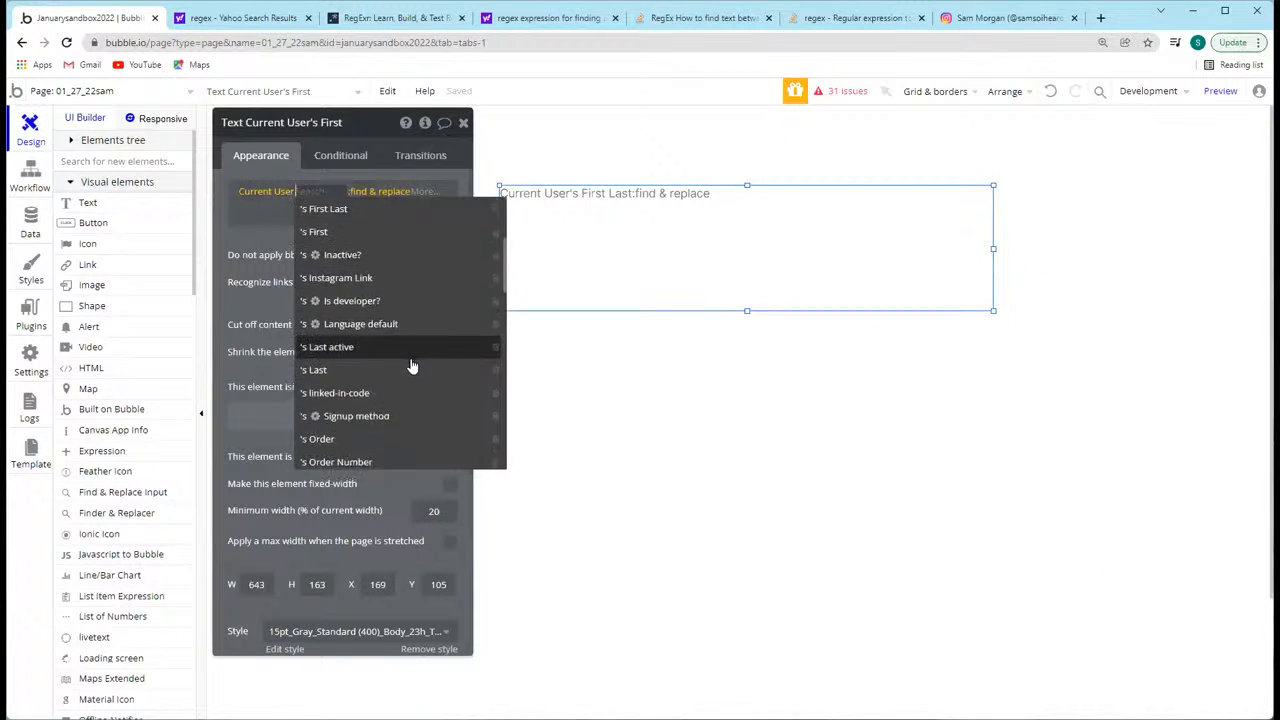
scroll(405, 360, "up", 4)
scroll(440, 365, "down", 2)
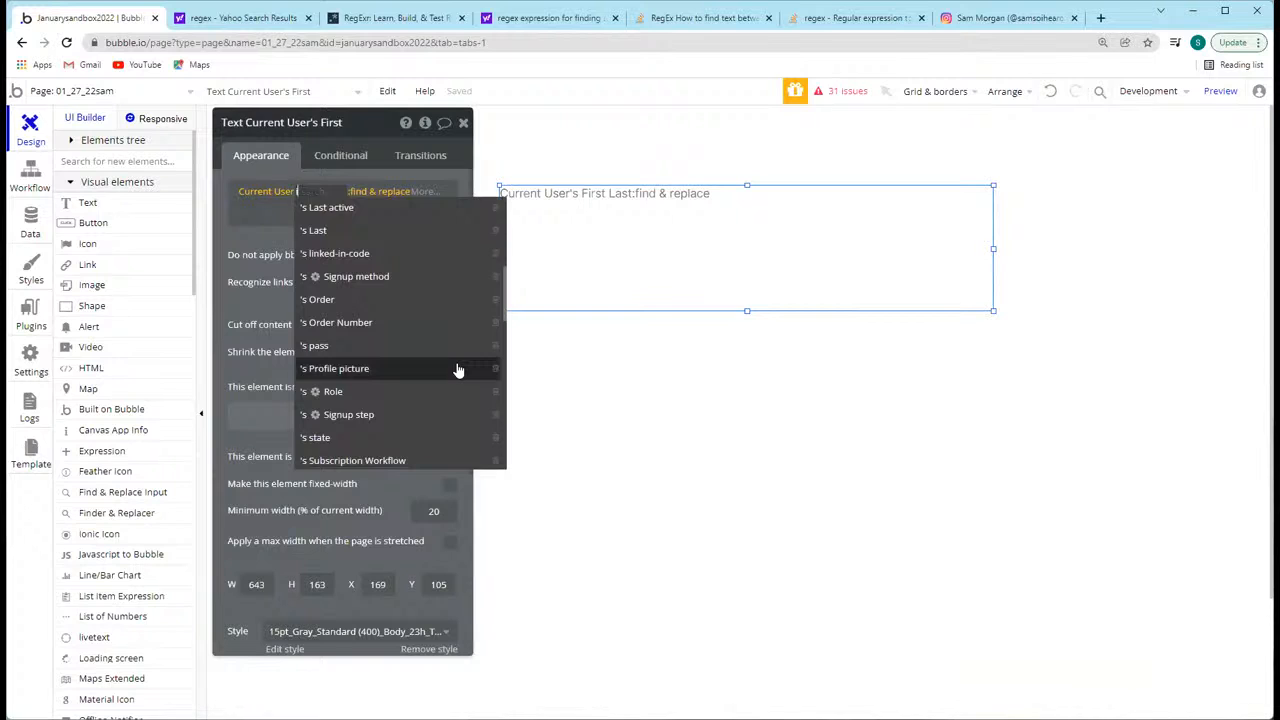
type("instag")
left_click(334, 236)
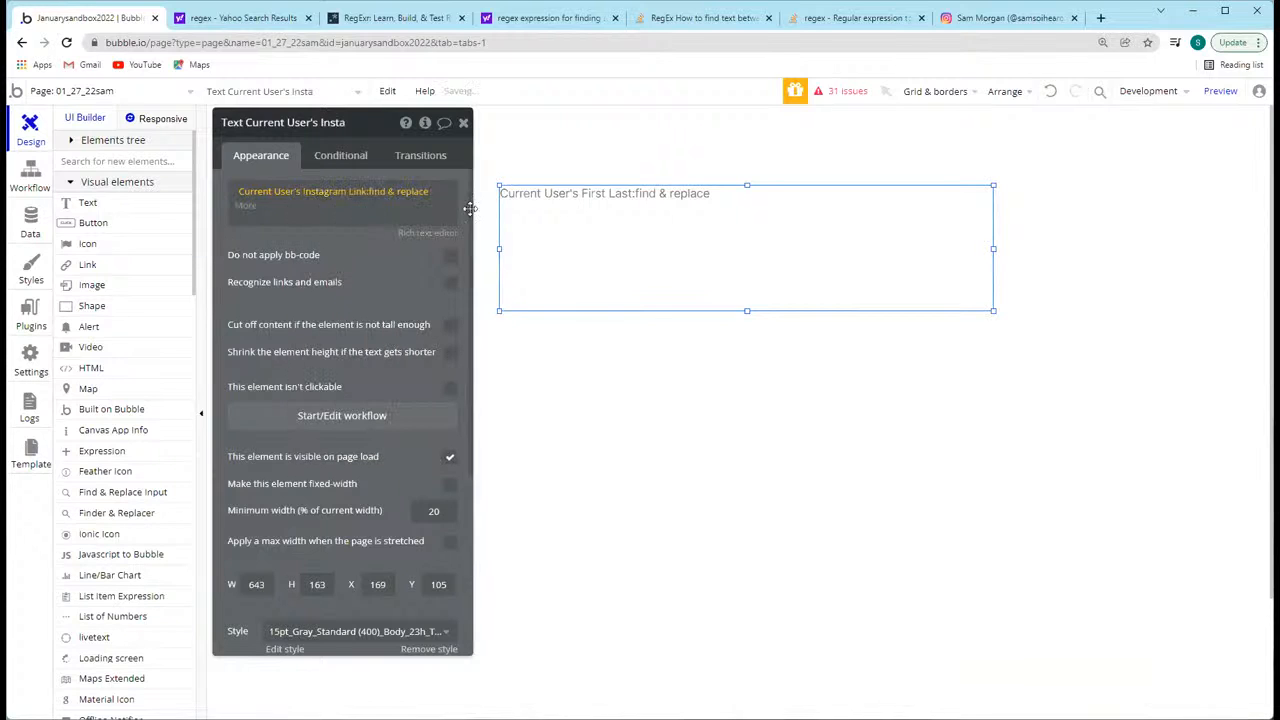
left_click(399, 199)
left_click(543, 205)
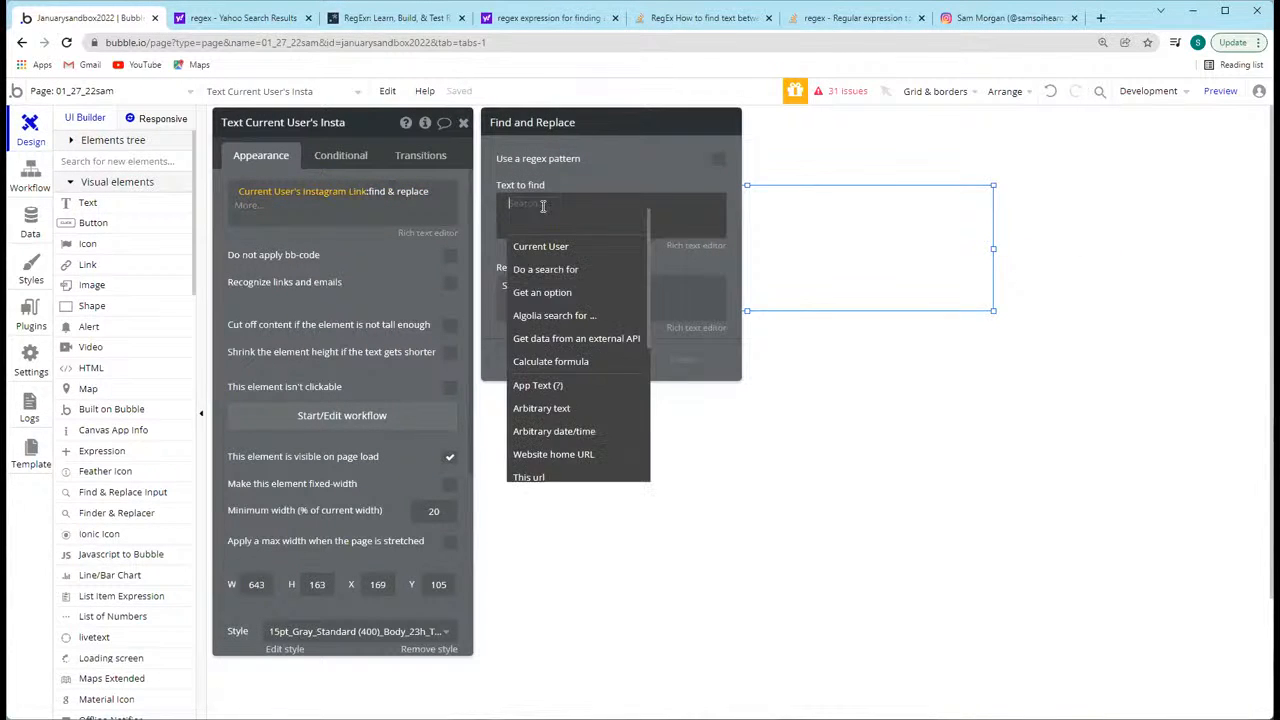
type("https://www.instagram.com")
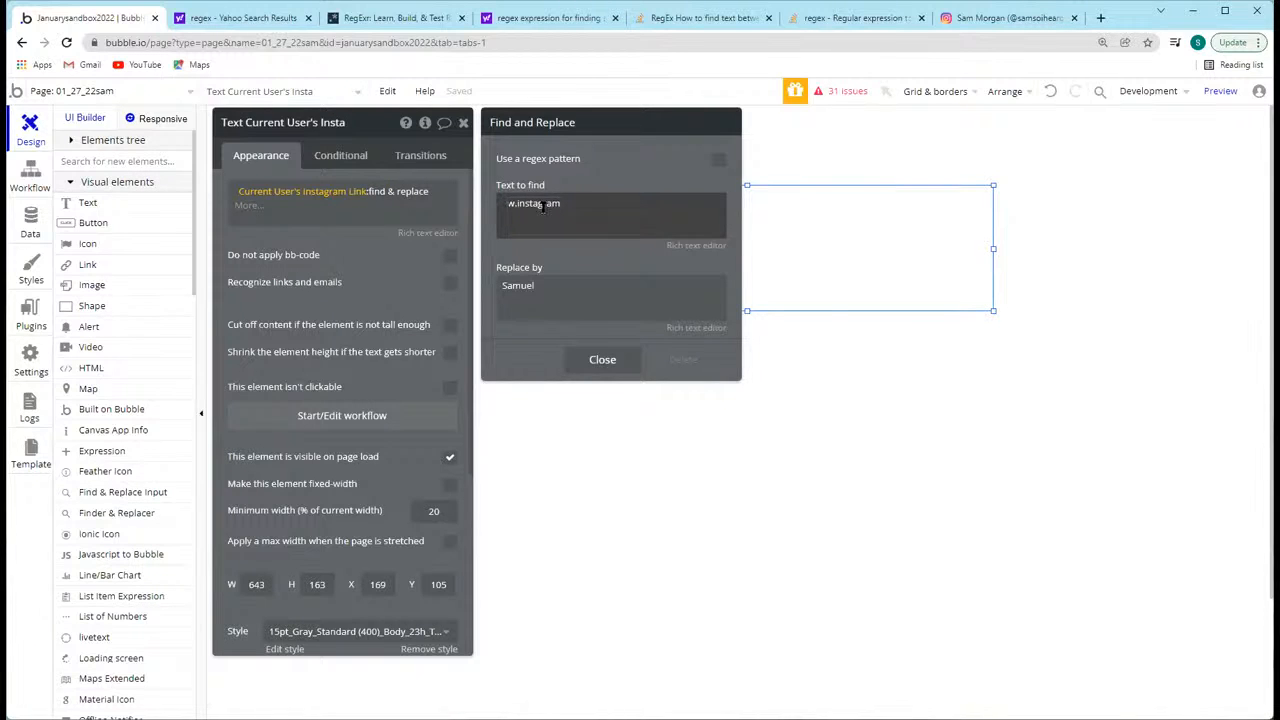
key("ctrl+a")
key("BackSpace")
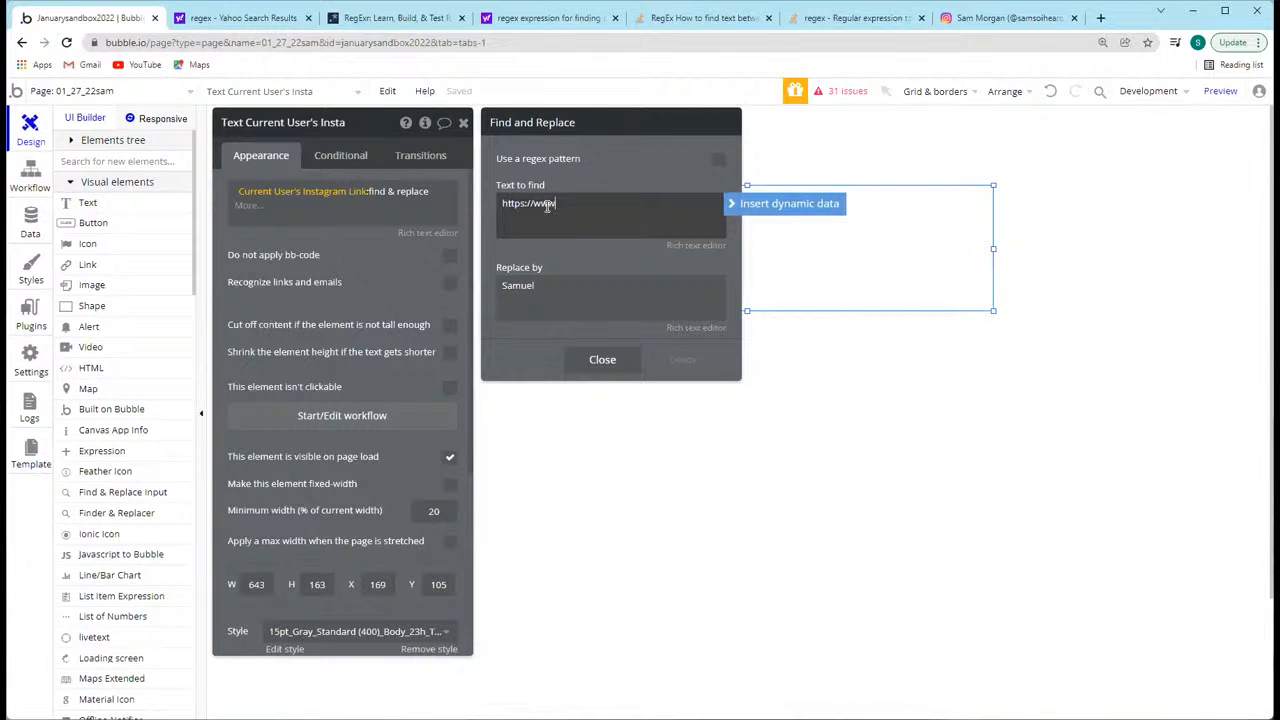
type("https://www.instagram.com/")
left_click(551, 300)
key("ctrl+a")
key("BackSpace")
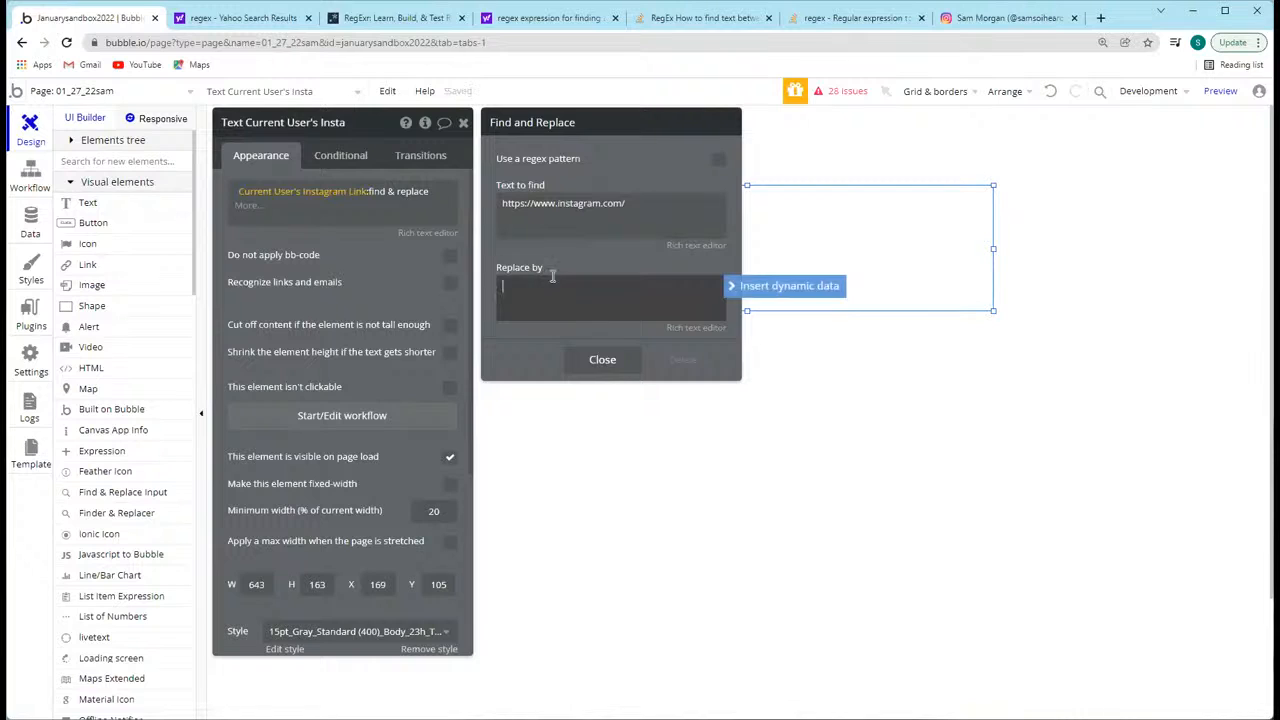
left_click(556, 212)
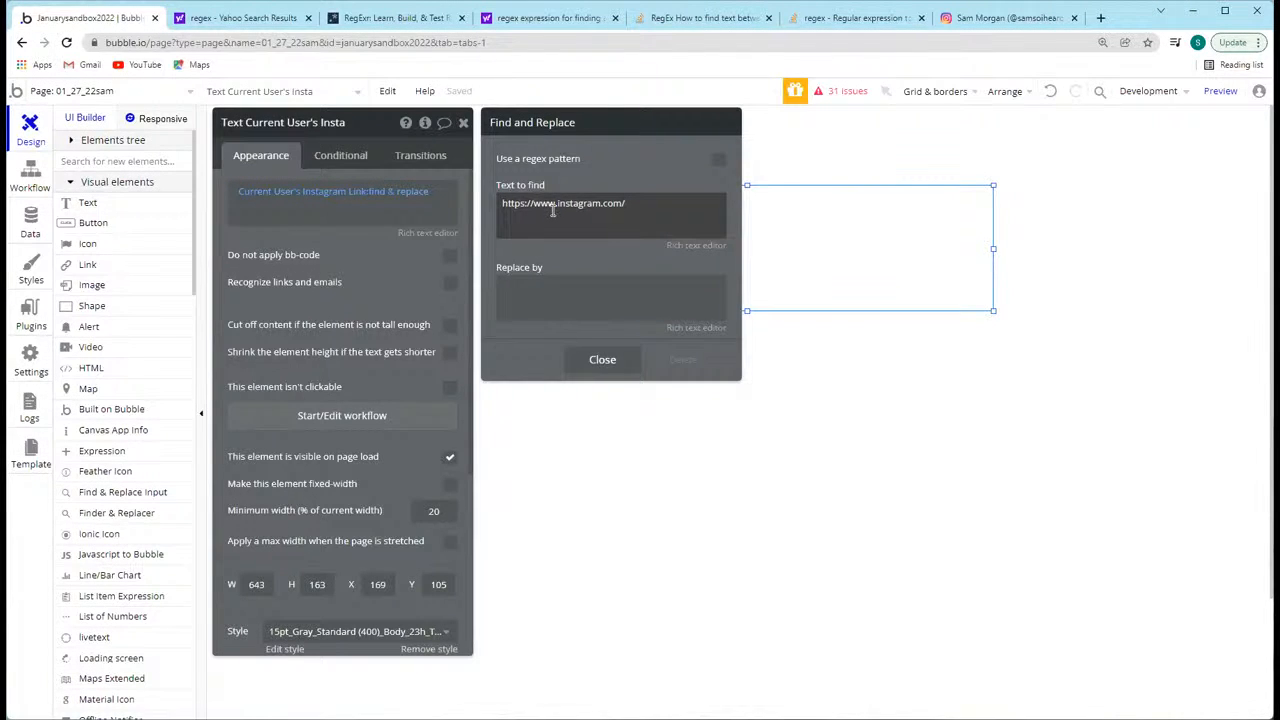
triple_click(553, 205)
left_click(556, 207)
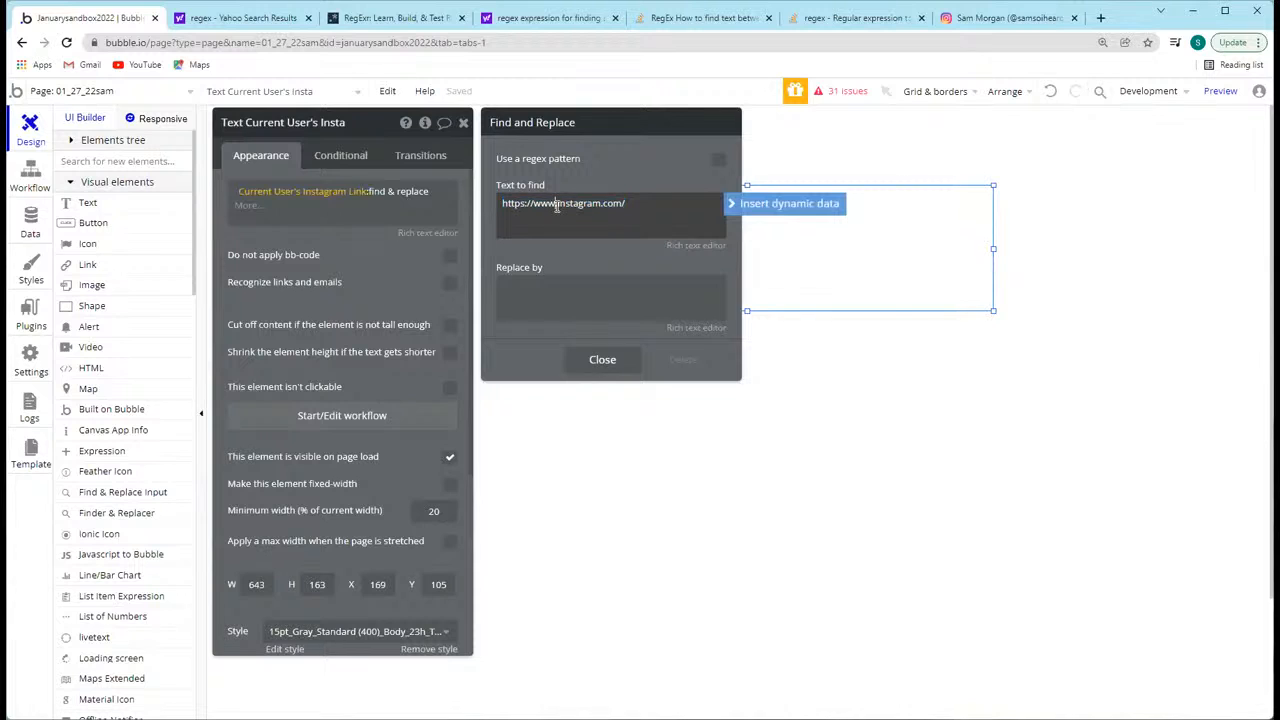
left_click_drag(556, 205, 484, 207)
left_click(554, 249)
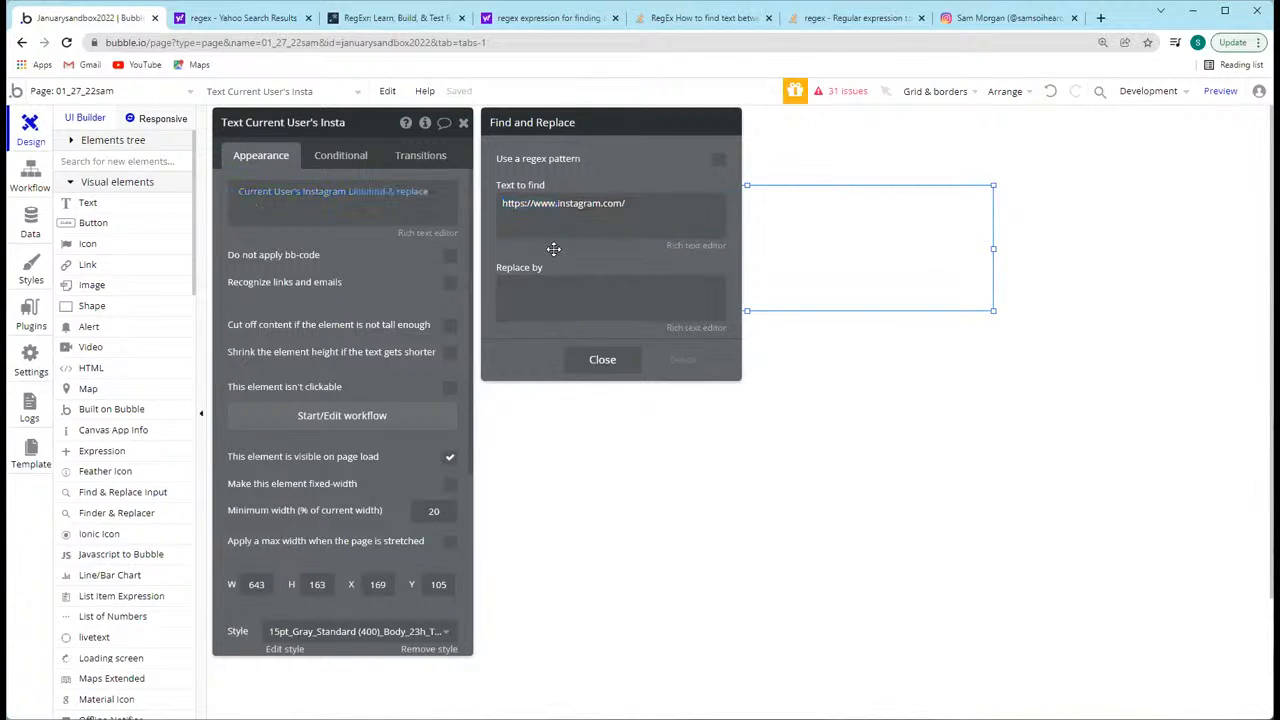
left_click(1101, 18)
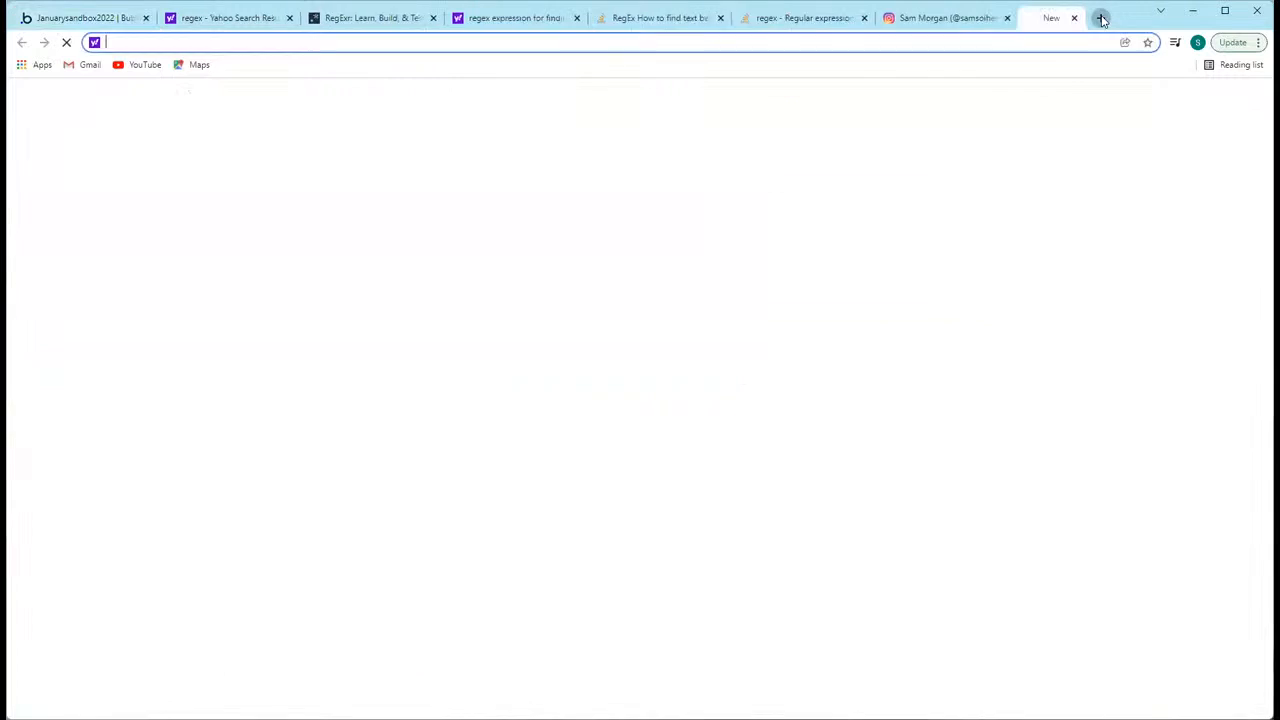
type("docs.new")
key("Return")
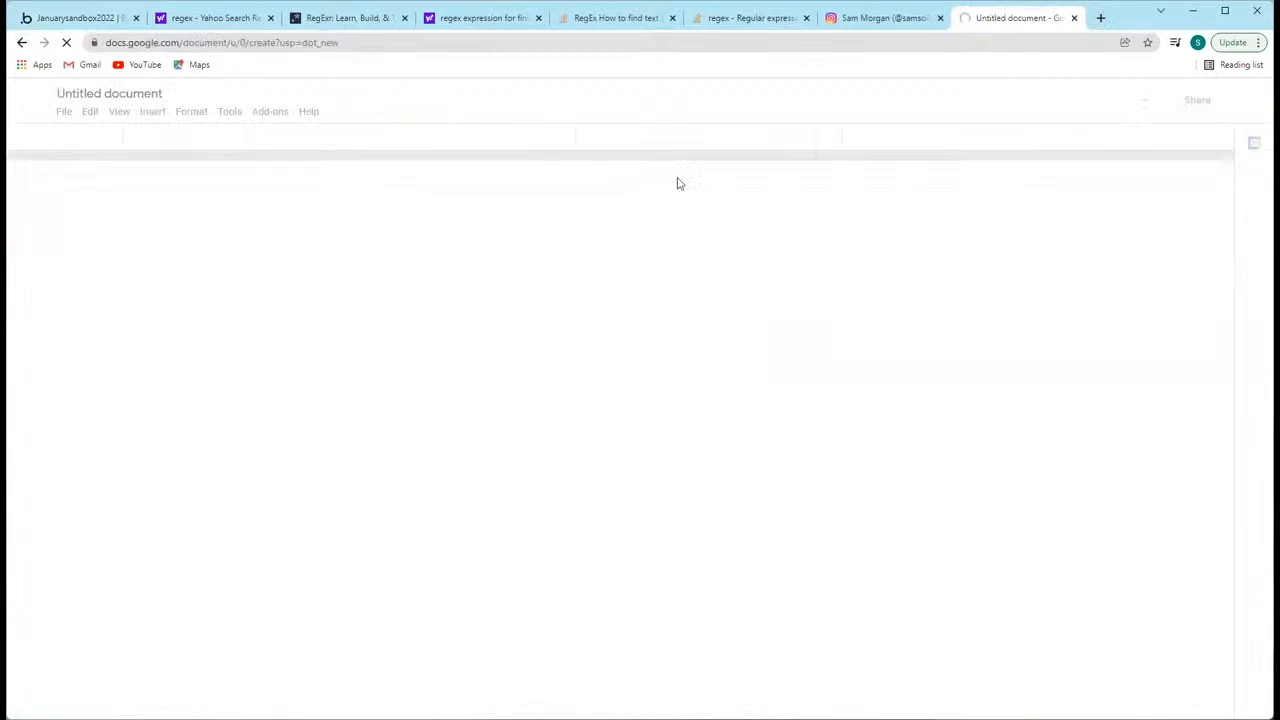
type("https")
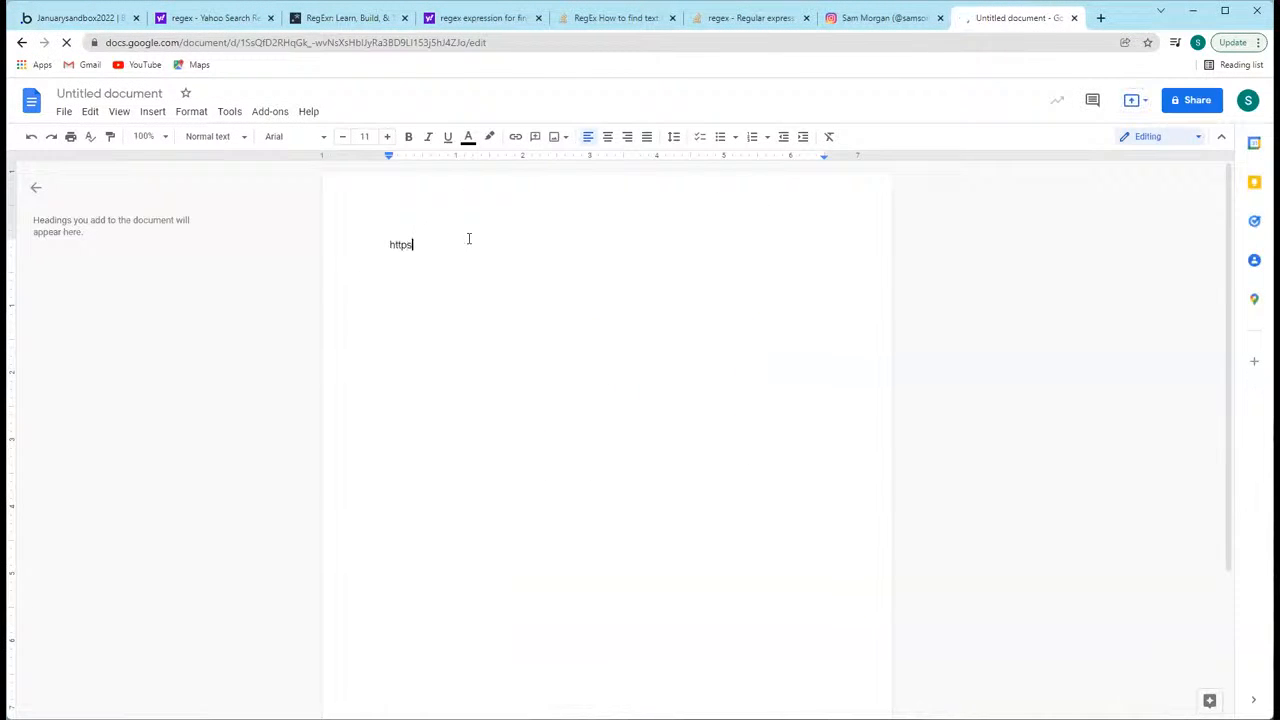
type("://www.lnstag")
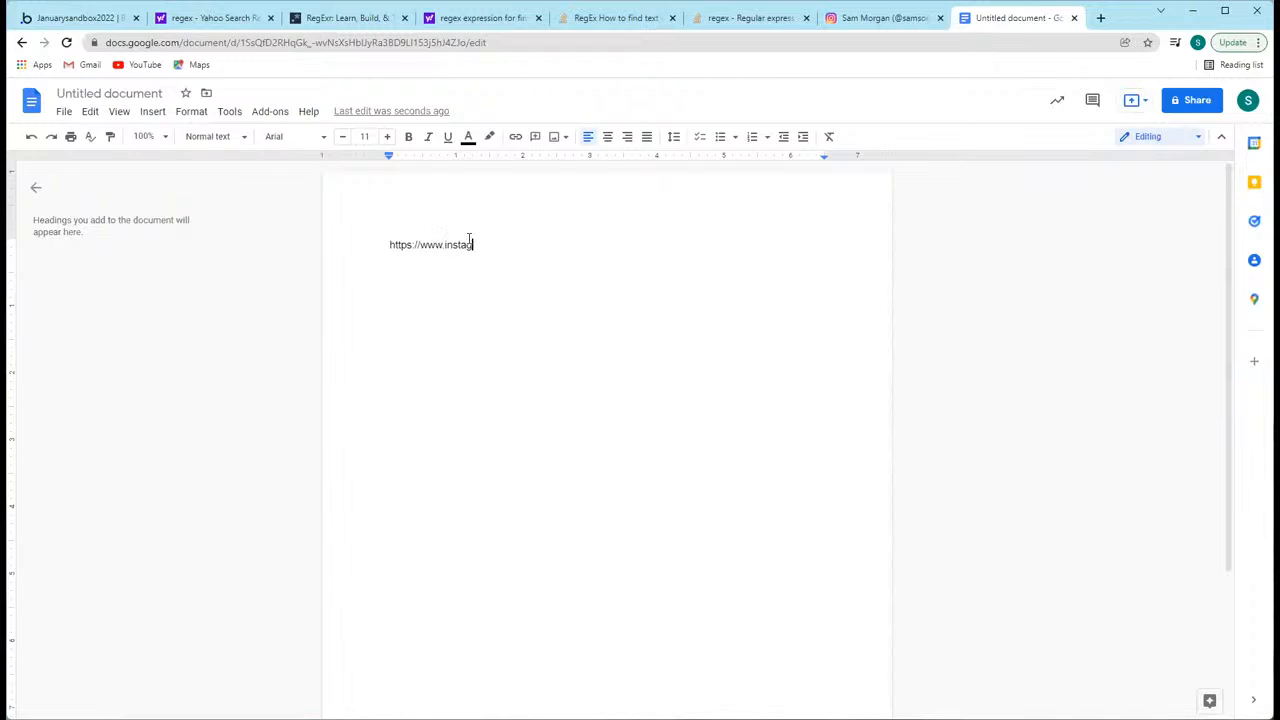
type("ram.com/username")
key("Return")
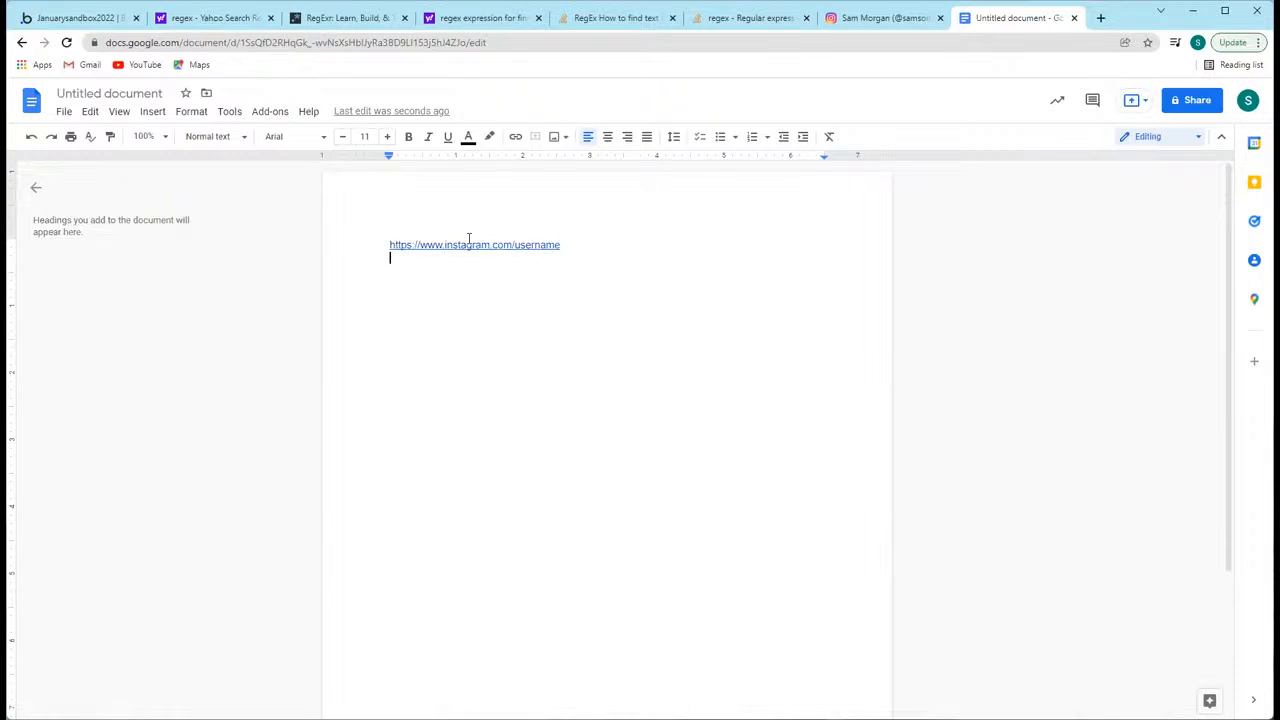
type("www.instagram.com/username")
key("Return")
type("instagram.com/username")
key("Return")
Step: Highlight the instagram.com/username line and all three URL variants in the document
left_click_drag(464, 287, 369, 277)
key("ctrl+c")
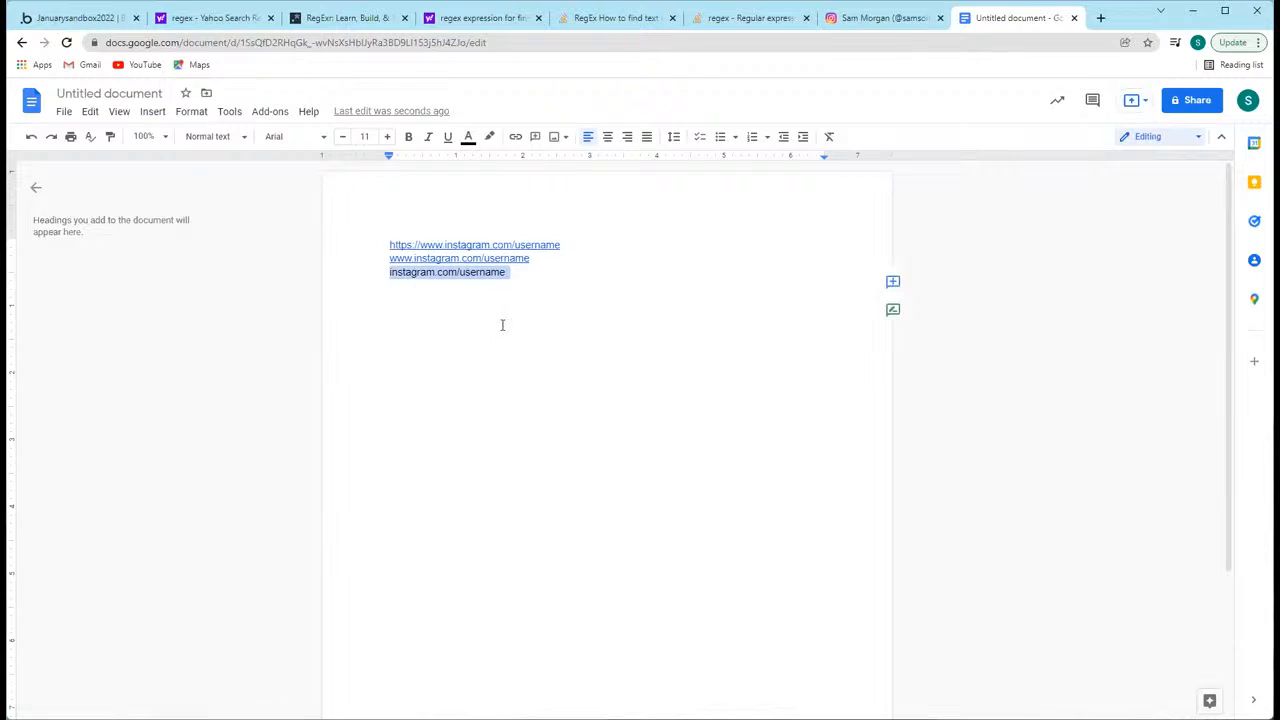
left_click(494, 319)
left_click_drag(519, 272, 394, 243)
left_click(519, 281)
left_click(527, 276)
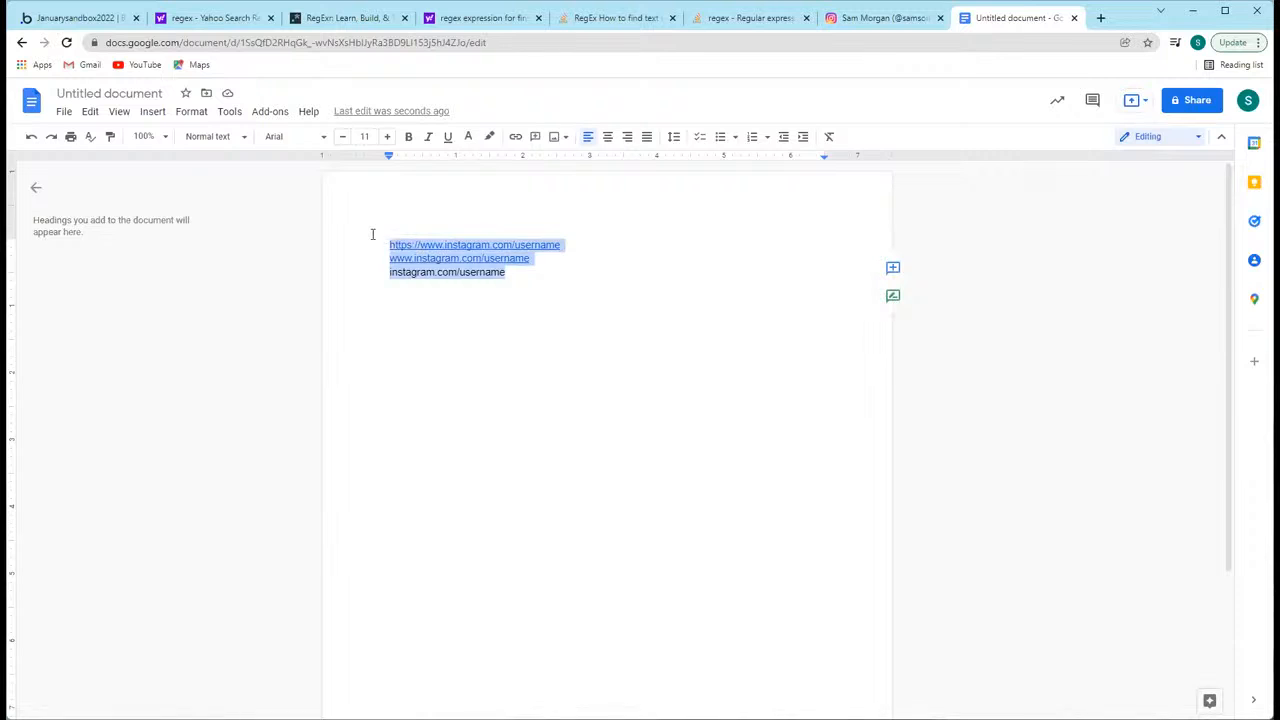
key("ctrl+v")
key("ctrl+z")
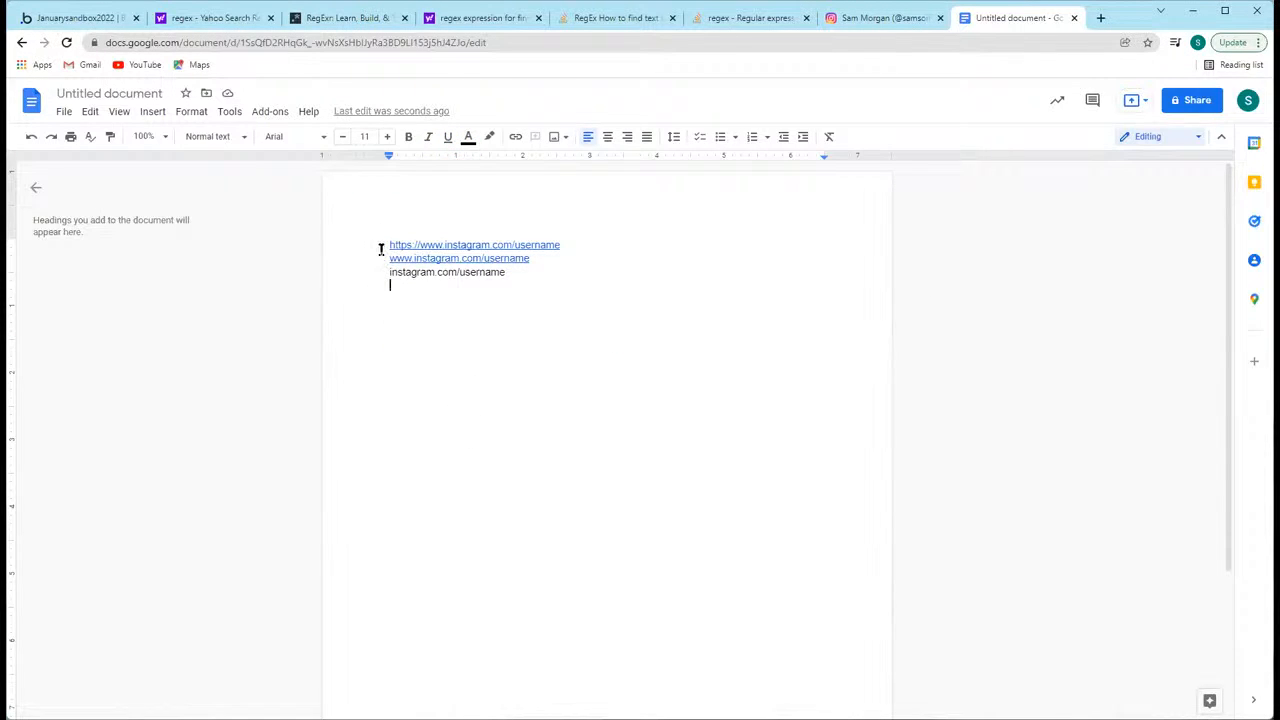
Step: Switch back to the Bubble editor and start a condition on the text element with Current User's Instagram Link
left_click(55, 18)
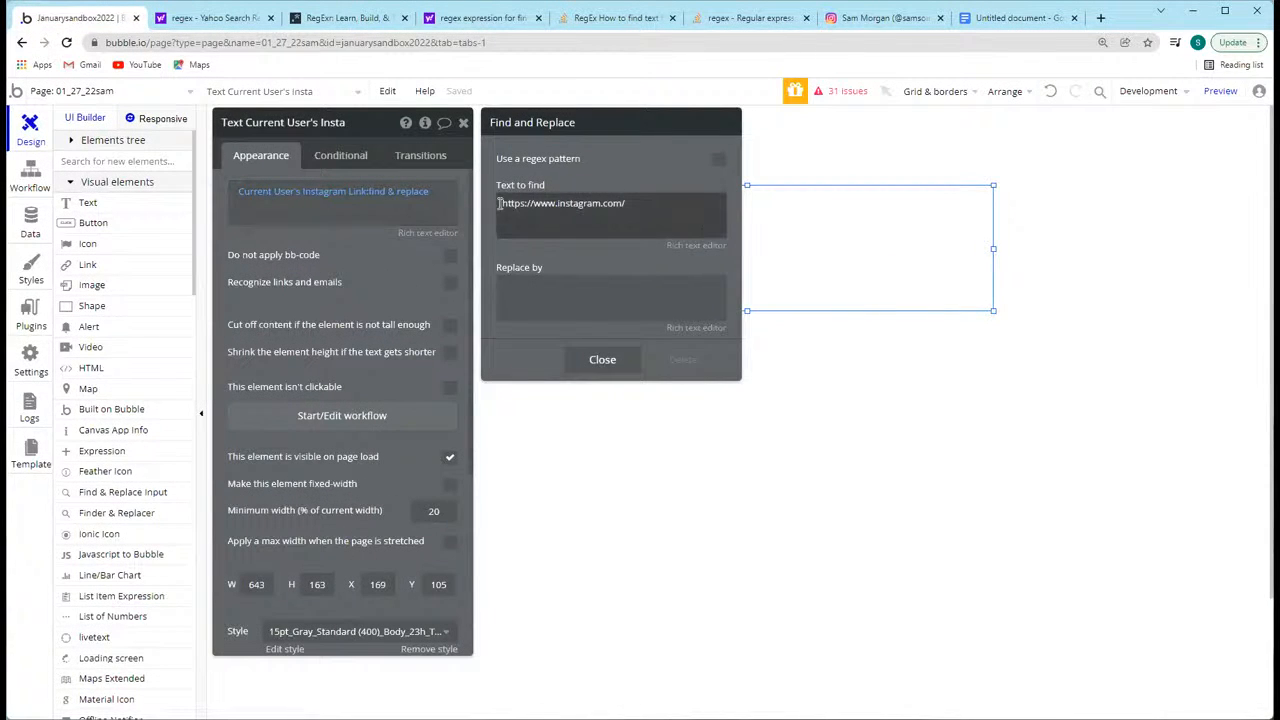
left_click(317, 252)
left_click(341, 156)
left_click(290, 191)
left_click(280, 198)
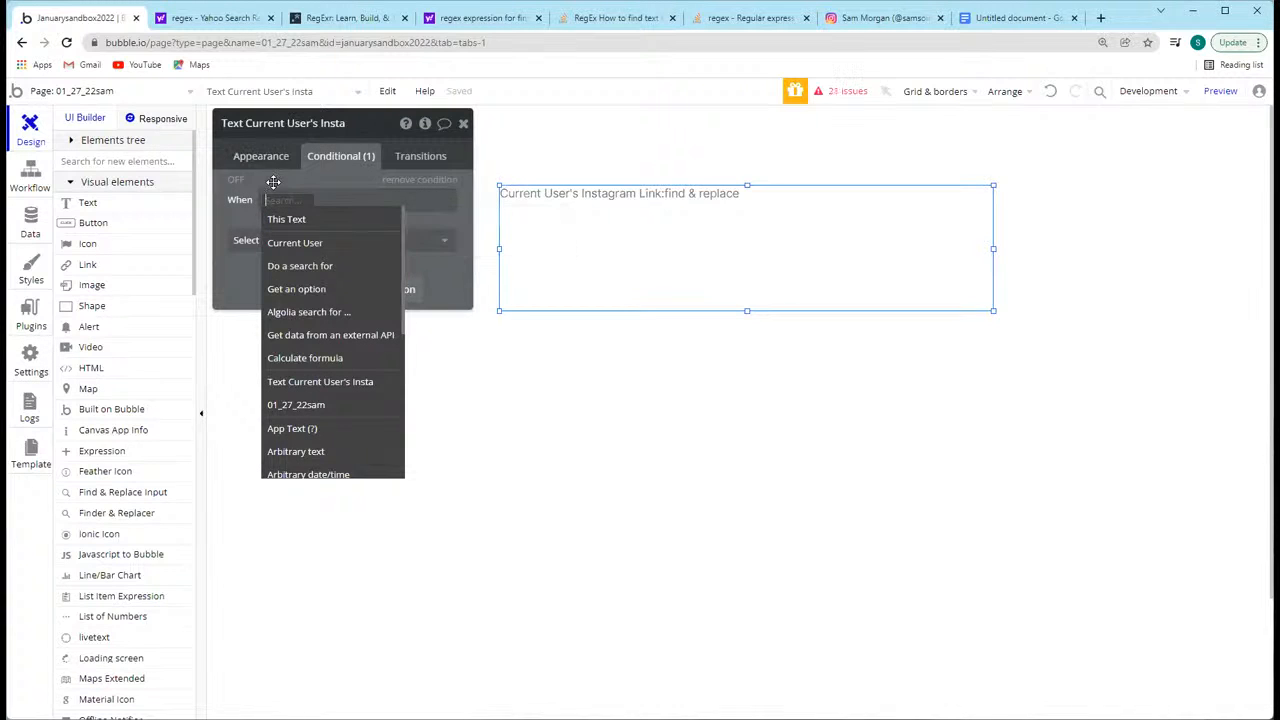
left_click(296, 245)
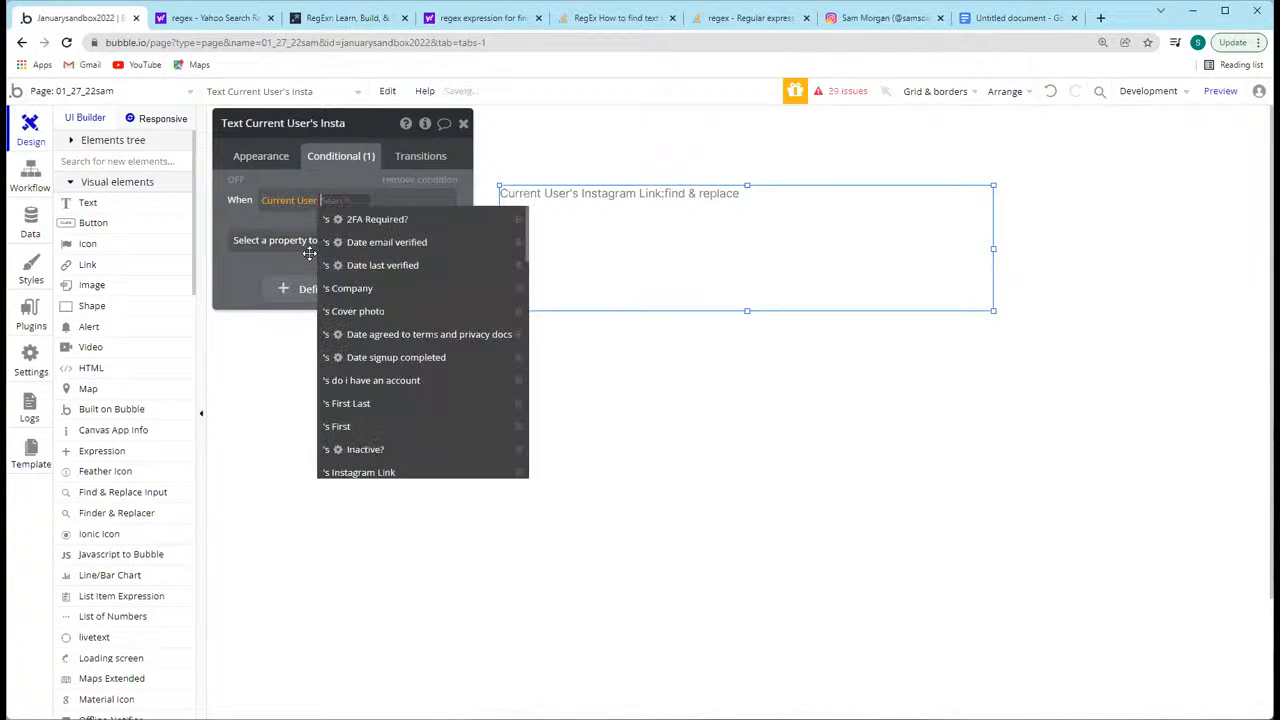
type("insta")
left_click(369, 222)
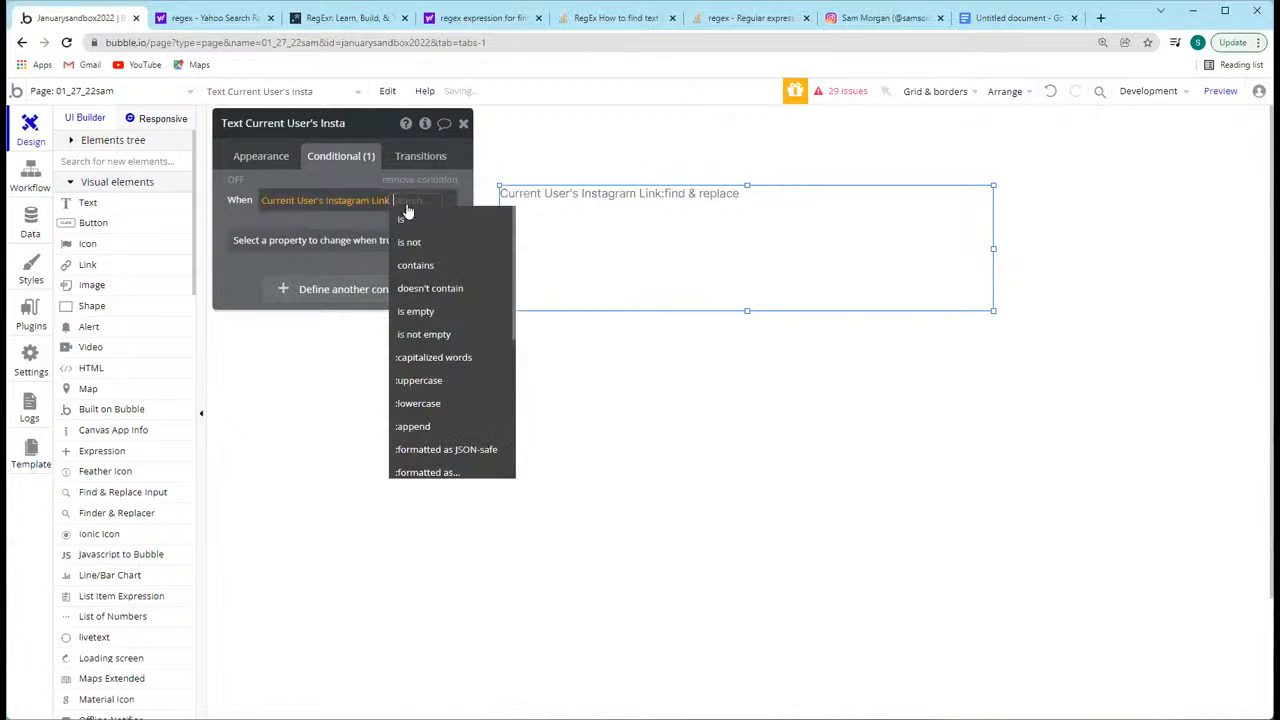
Step: Complete the condition so it applies when the Instagram Link doesn't contain http
left_click(418, 267)
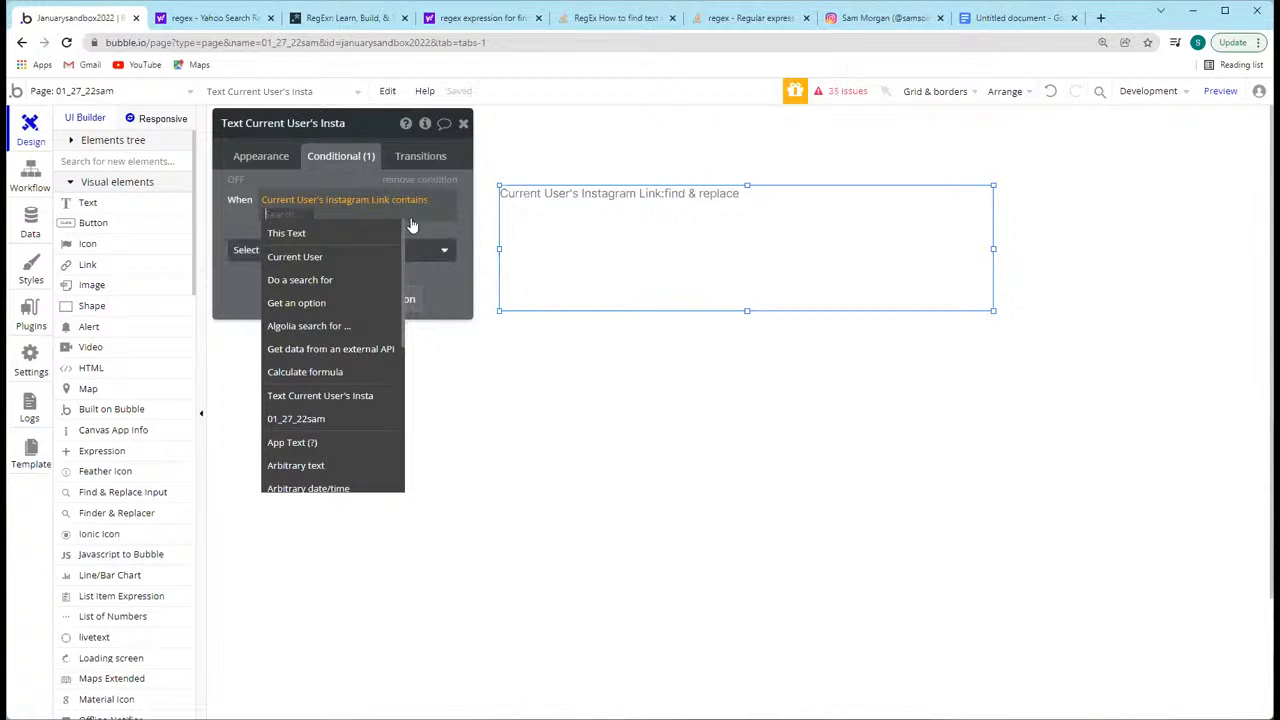
left_click(410, 200)
left_click(428, 286)
type("http\"")
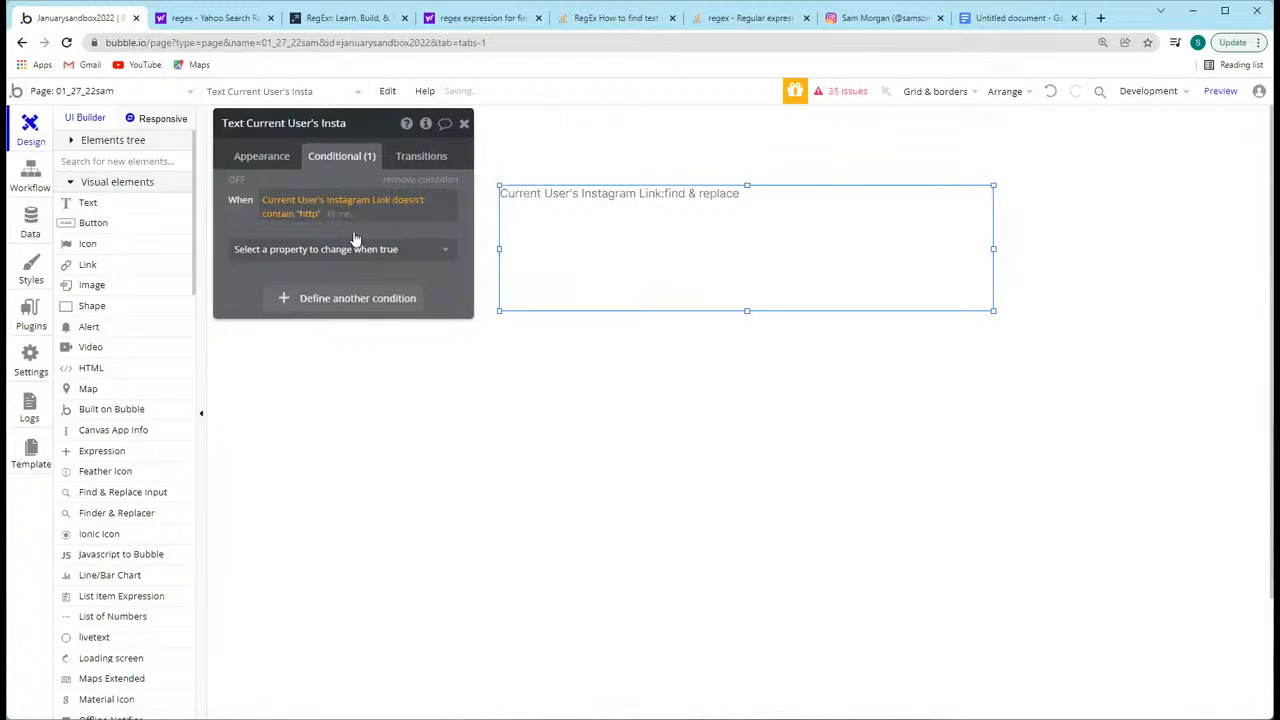
left_click(340, 250)
left_click(244, 218)
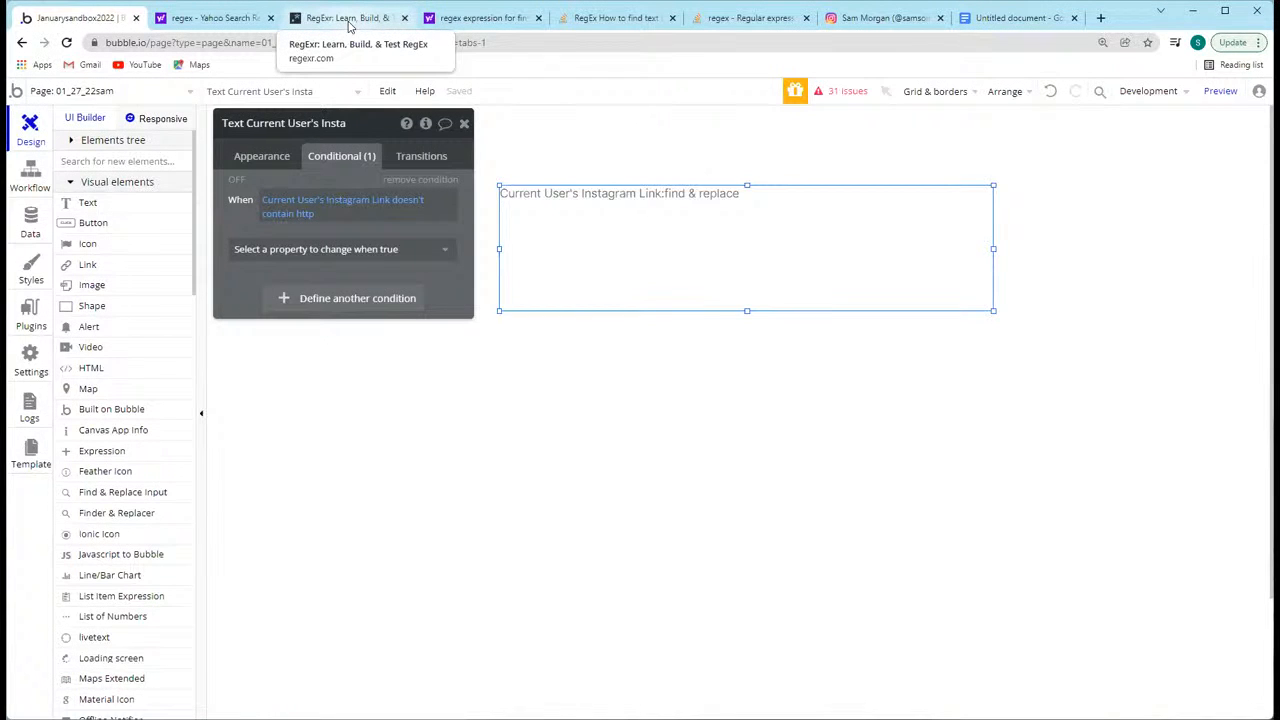
left_click_drag(300, 128, 312, 190)
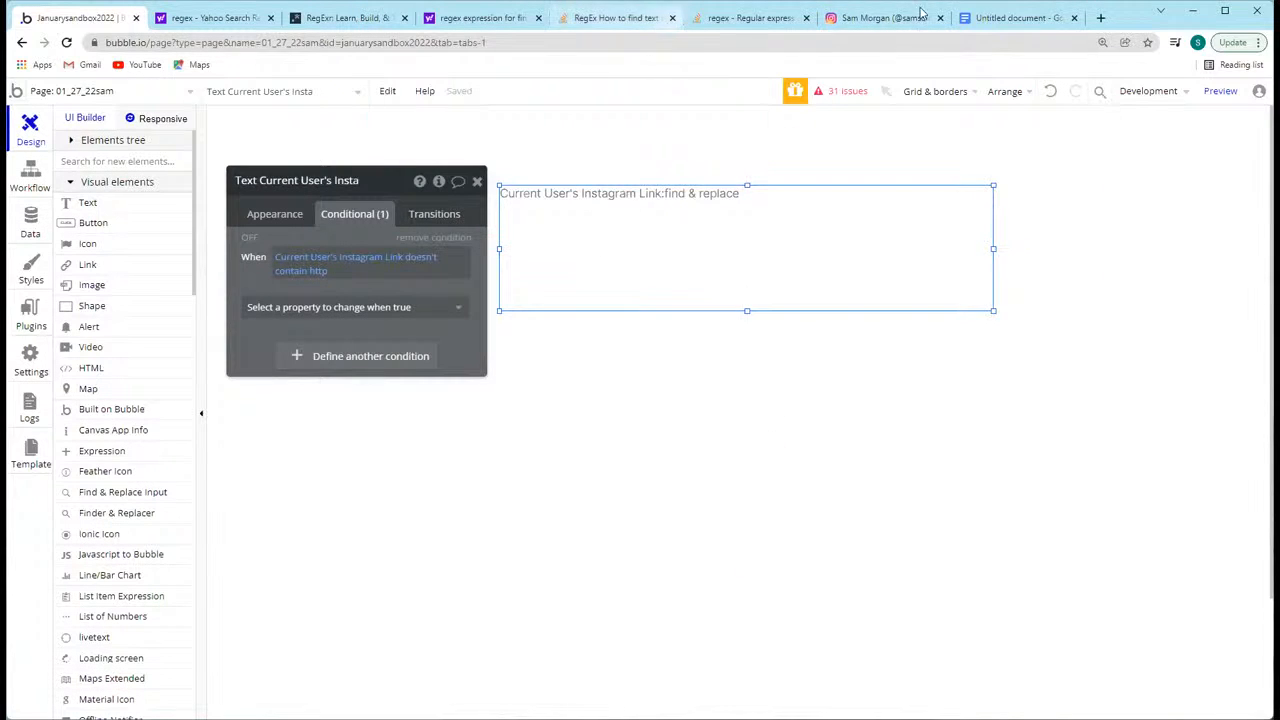
Step: Switch to the Google Docs document and highlight the three Instagram URL variants for comparison
left_click(1005, 20)
left_click_drag(524, 323, 374, 217)
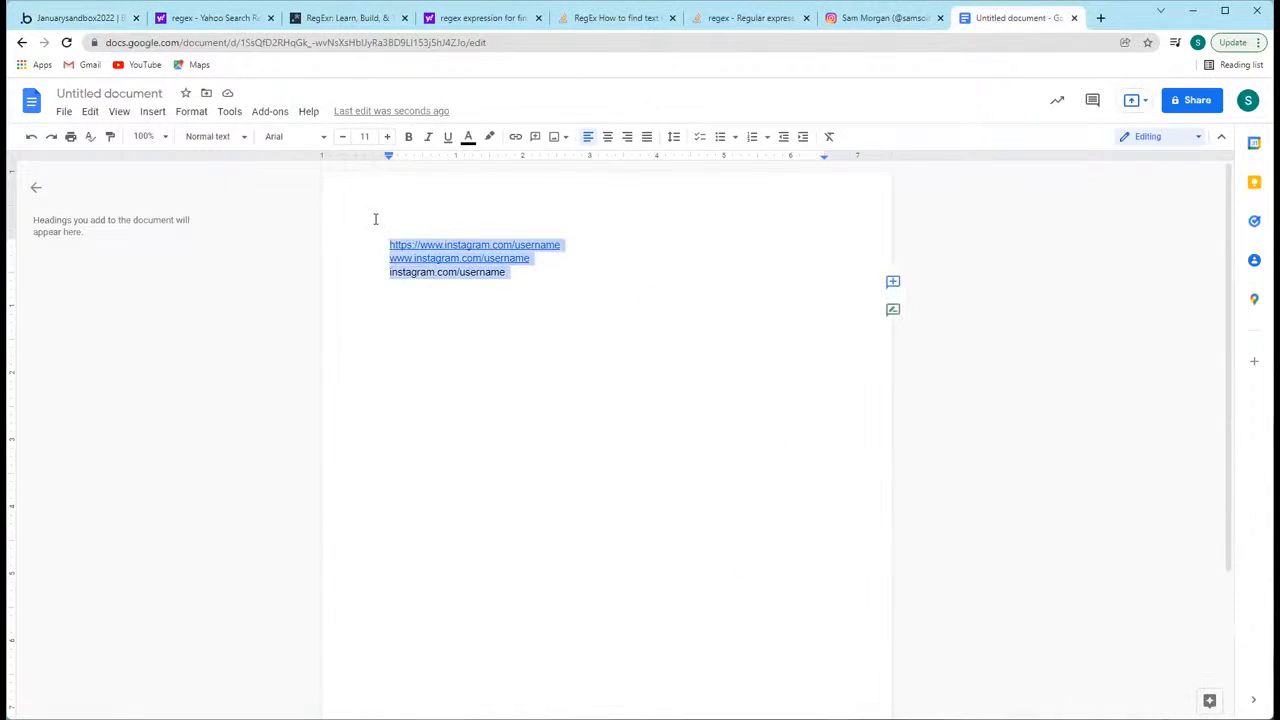
left_click(606, 342)
left_click_drag(528, 323, 395, 232)
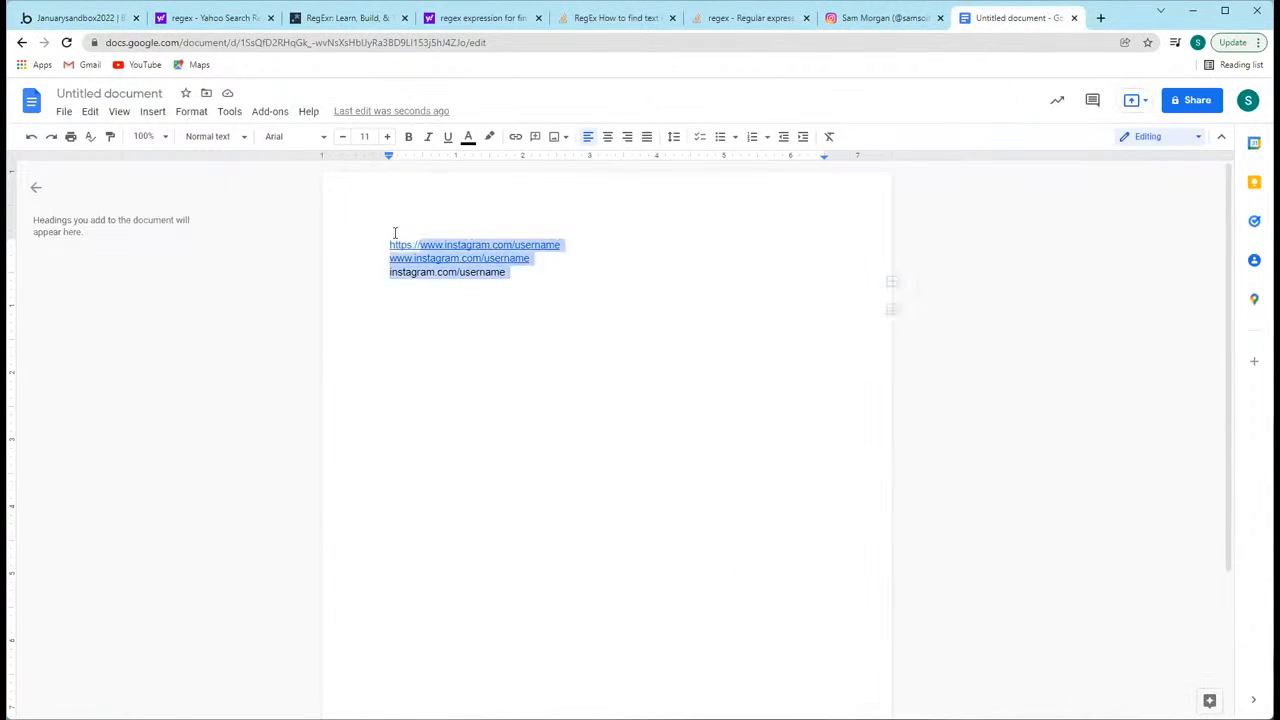
left_click(750, 341)
left_click_drag(510, 280, 360, 241)
left_click(529, 290)
left_click_drag(524, 282, 368, 248)
left_click(372, 241)
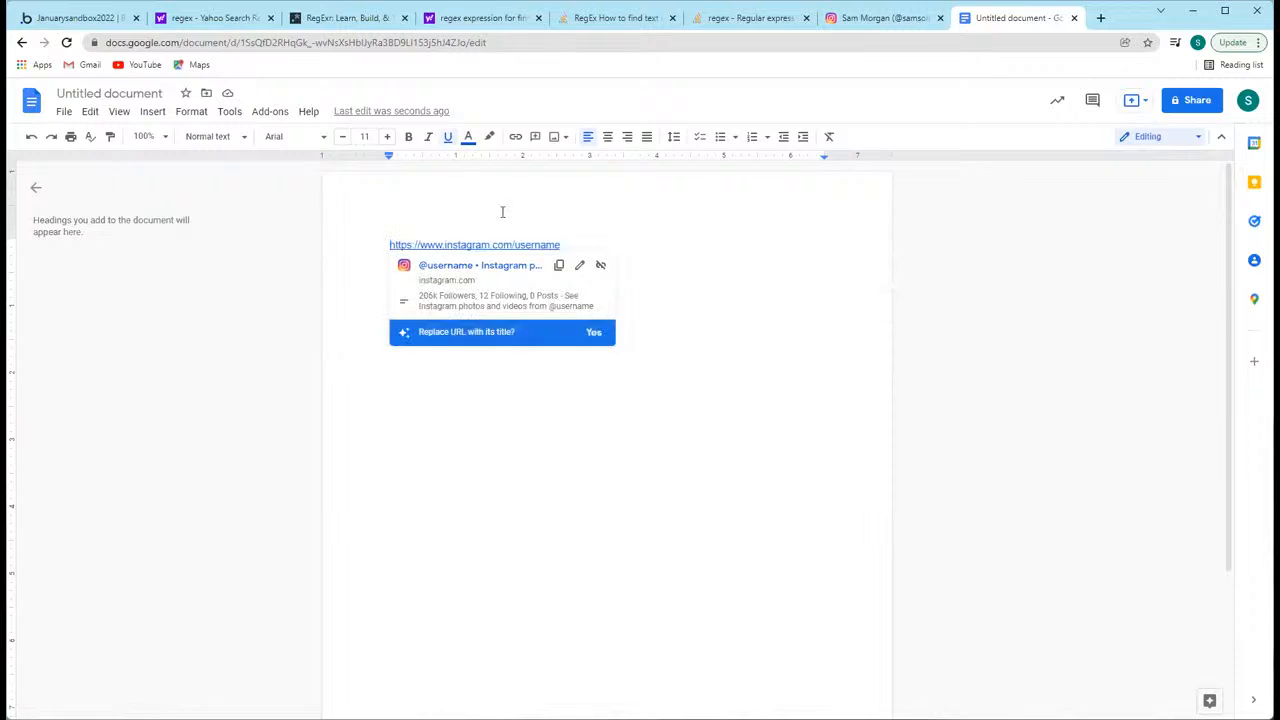
left_click(605, 203)
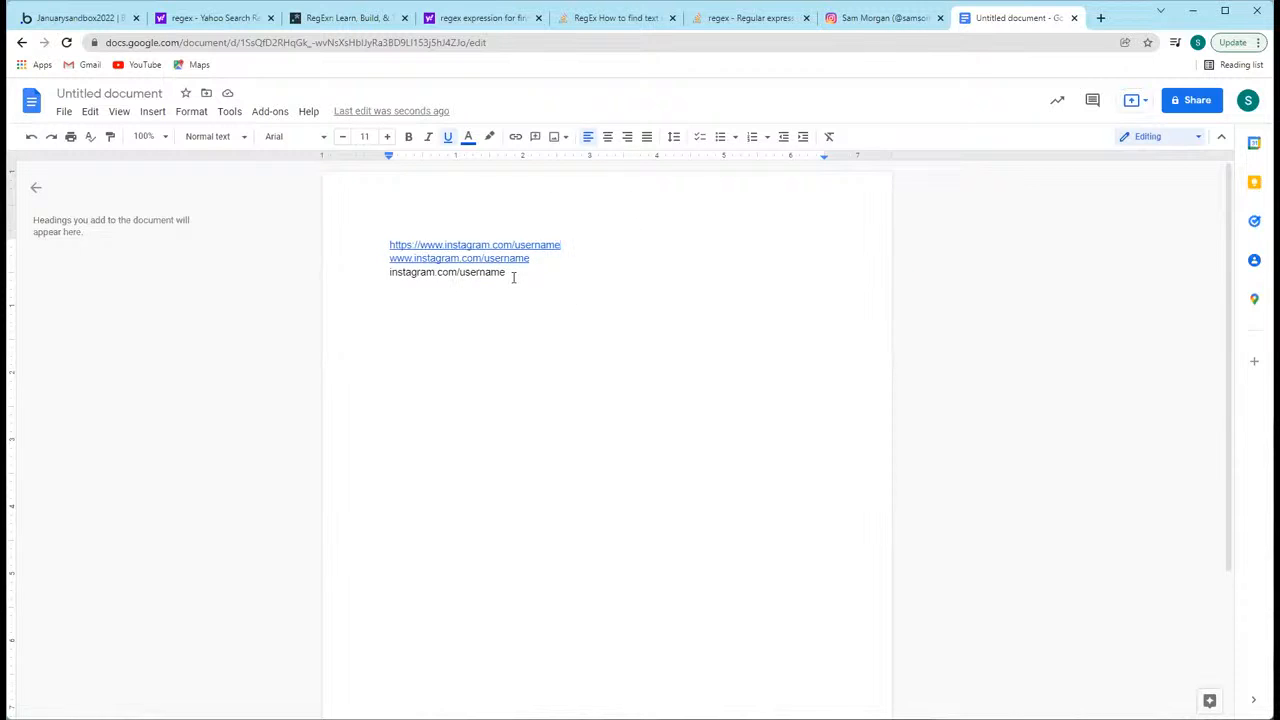
left_click(446, 246)
left_click_drag(446, 246, 515, 246)
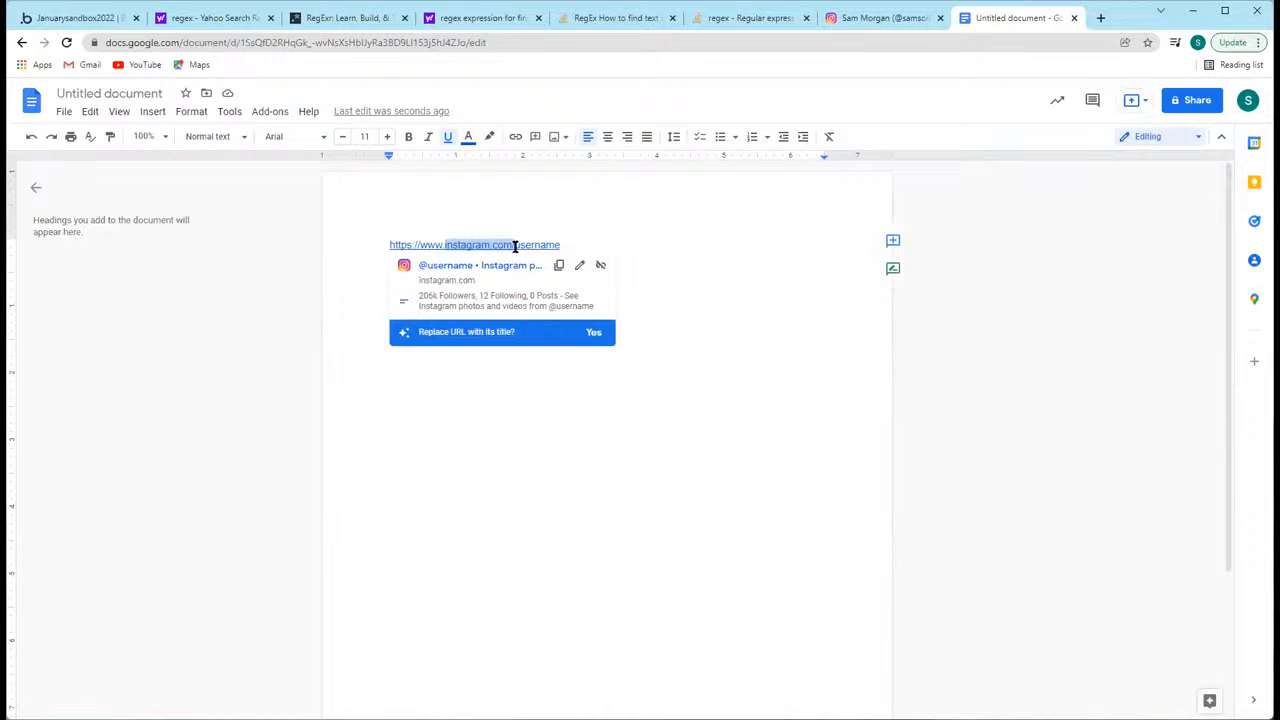
left_click(514, 244)
type("www.instagram.com/username instagram.com/username")
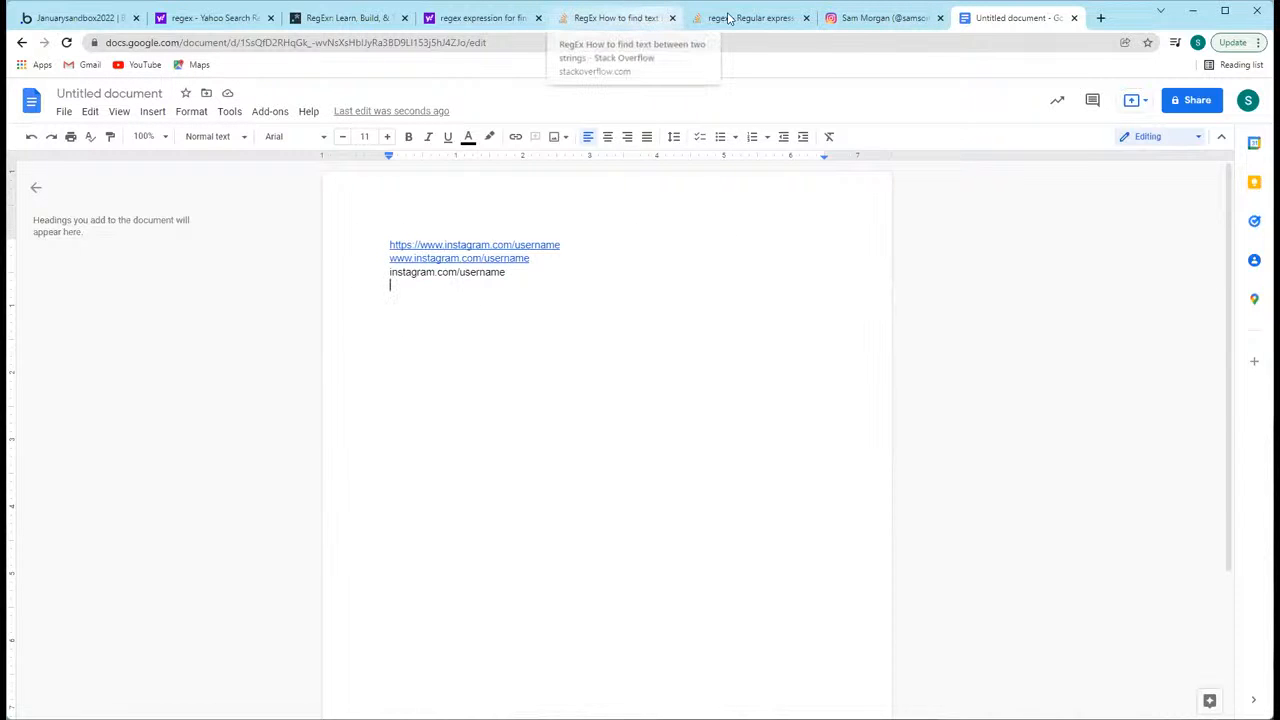
Step: Search the web in a new browser tab for "regex expression for selecting everything before and including a string"
left_click(621, 15)
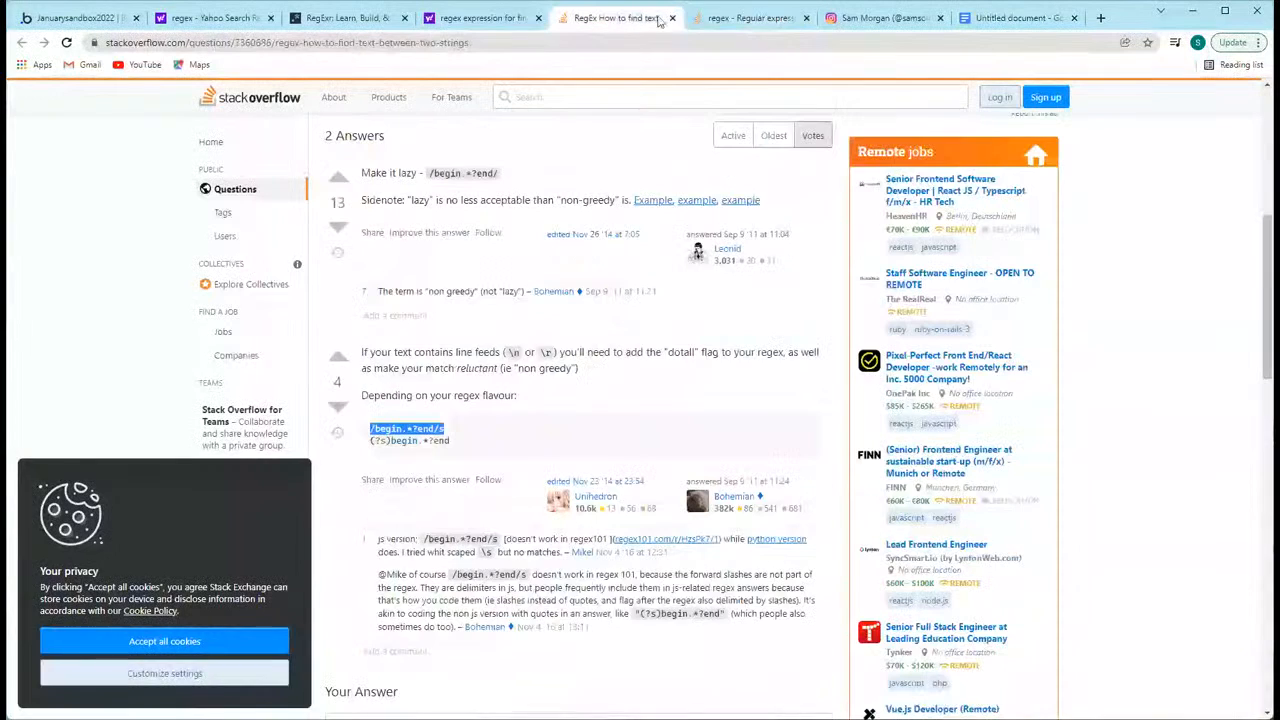
left_click(1100, 18)
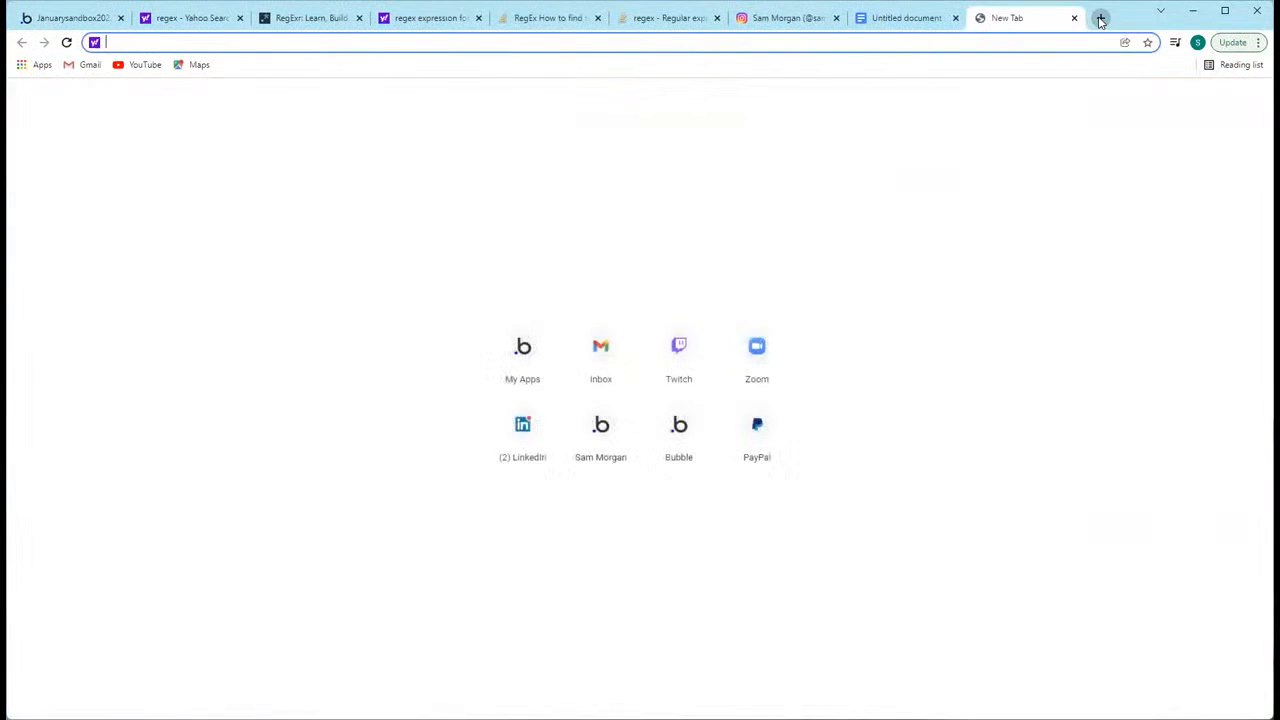
type("regex expres")
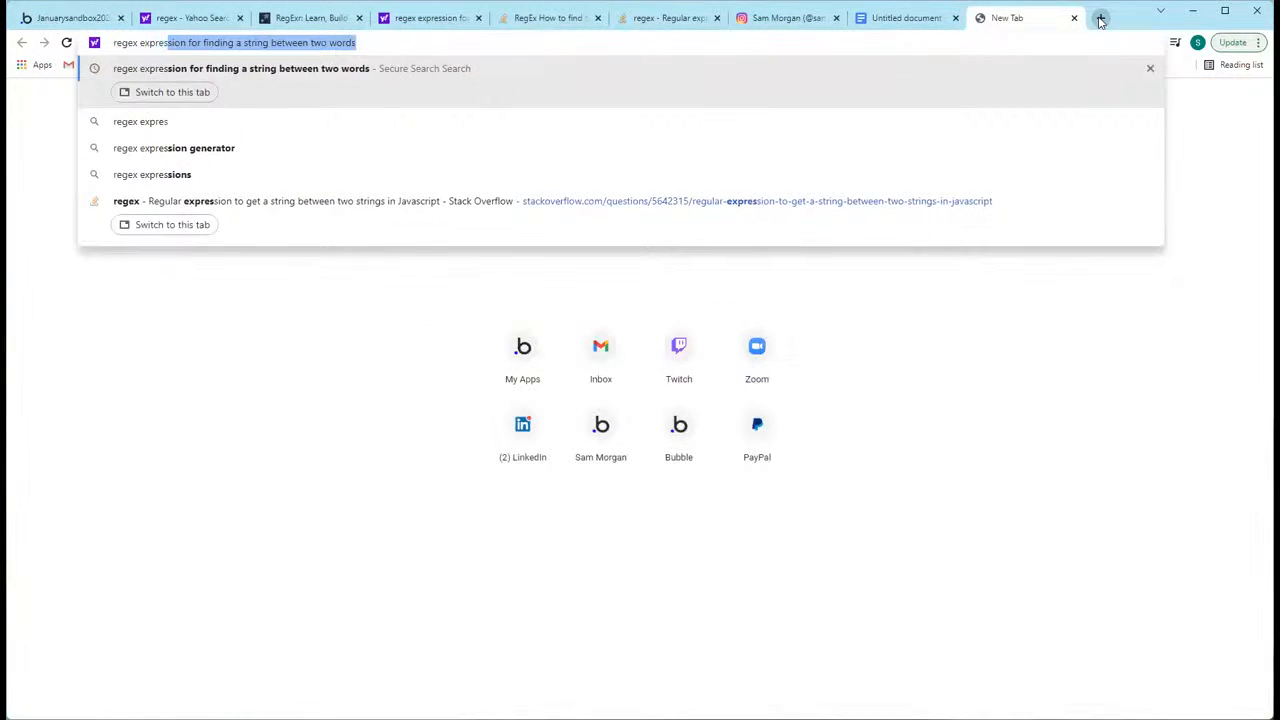
type("sion for selecting everything")
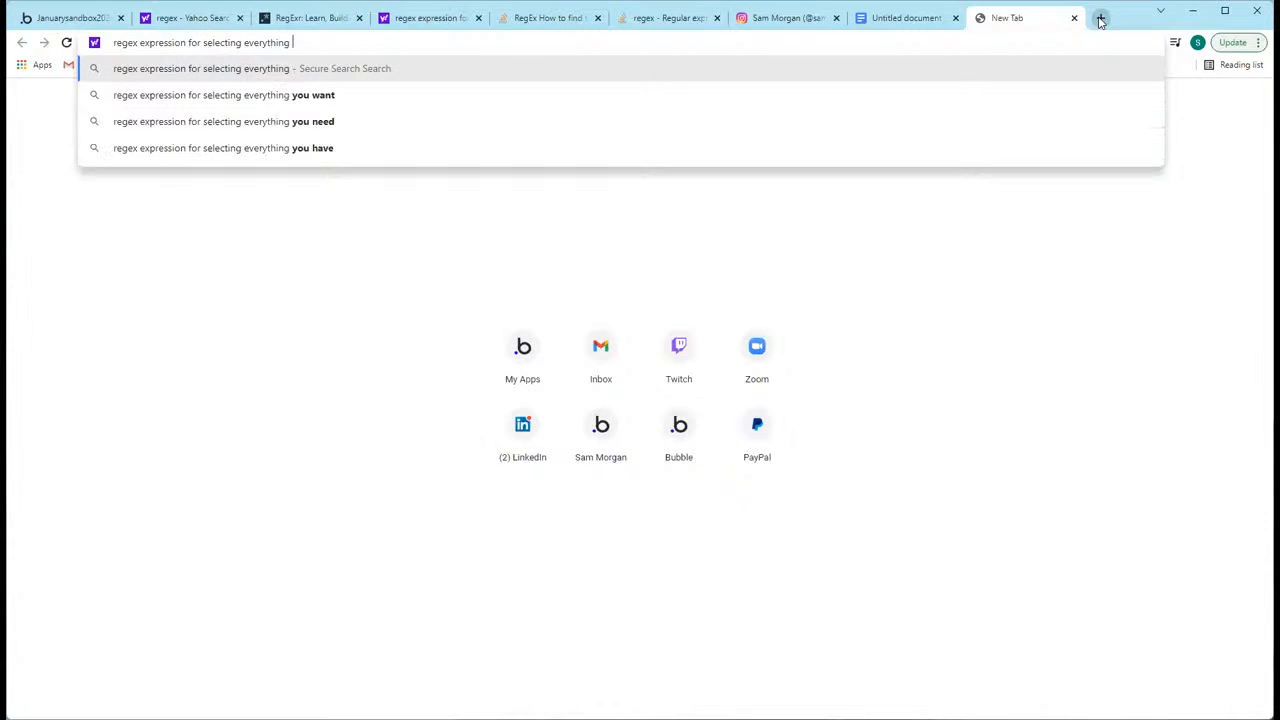
type(" including a")
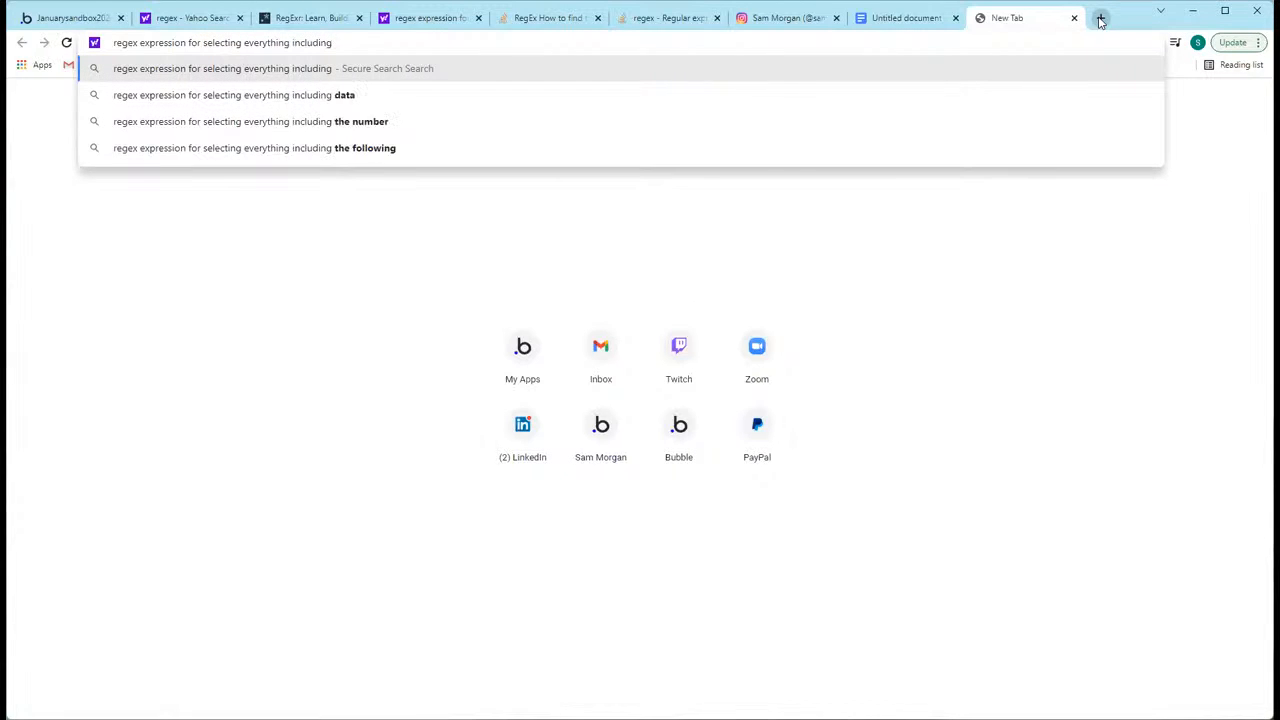
key("BackSpace")
key("BackSpace")
key("BackSpace")
key("BackSpace")
key("BackSpace")
key("BackSpace")
key("BackSpace")
key("BackSpace")
key("BackSpace")
key("BackSpace")
key("BackSpace")
type("before and including a string")
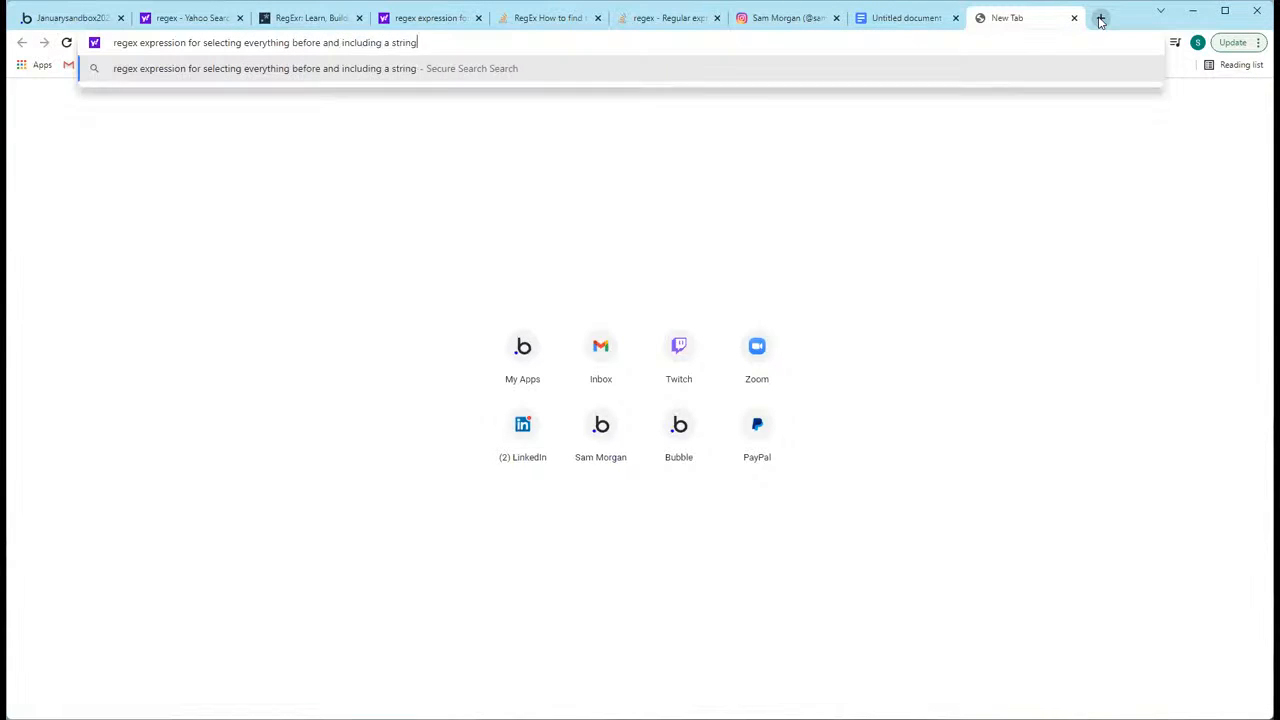
key("Return")
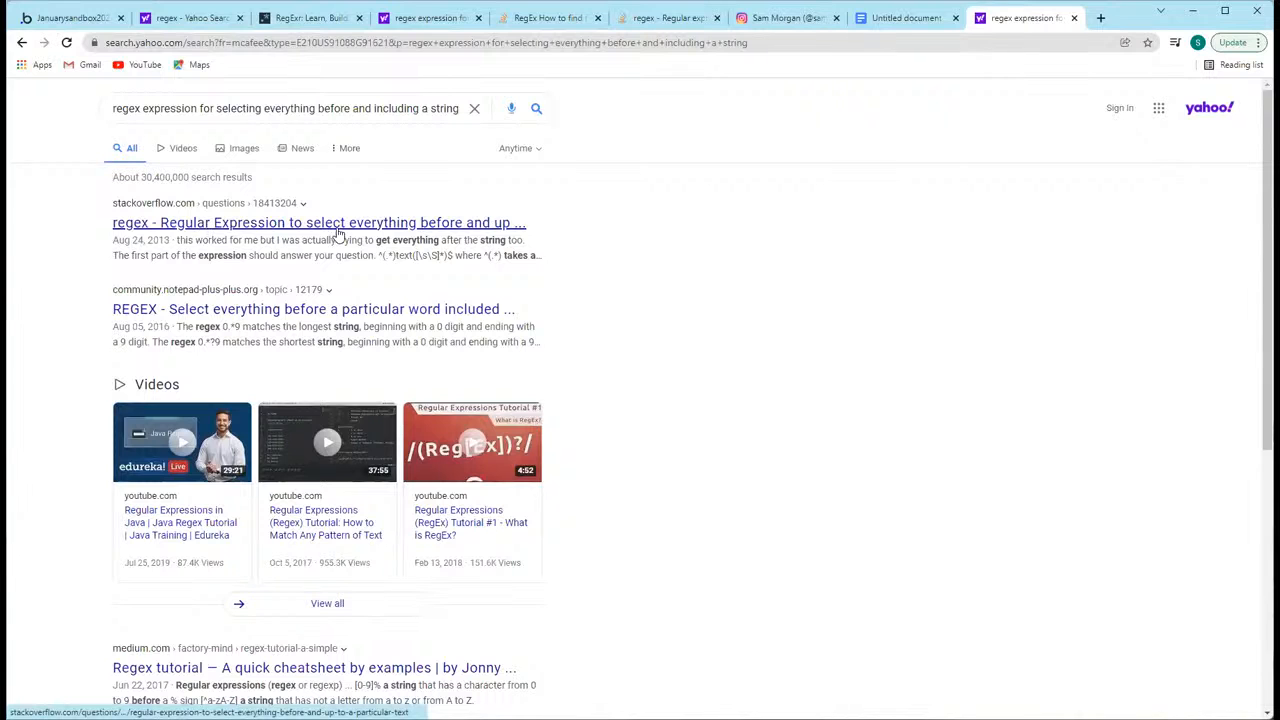
Step: Open the Stack Overflow result on selecting everything before a particular text, review the answers and copy the pattern (.*?)\.txt
left_click(485, 223)
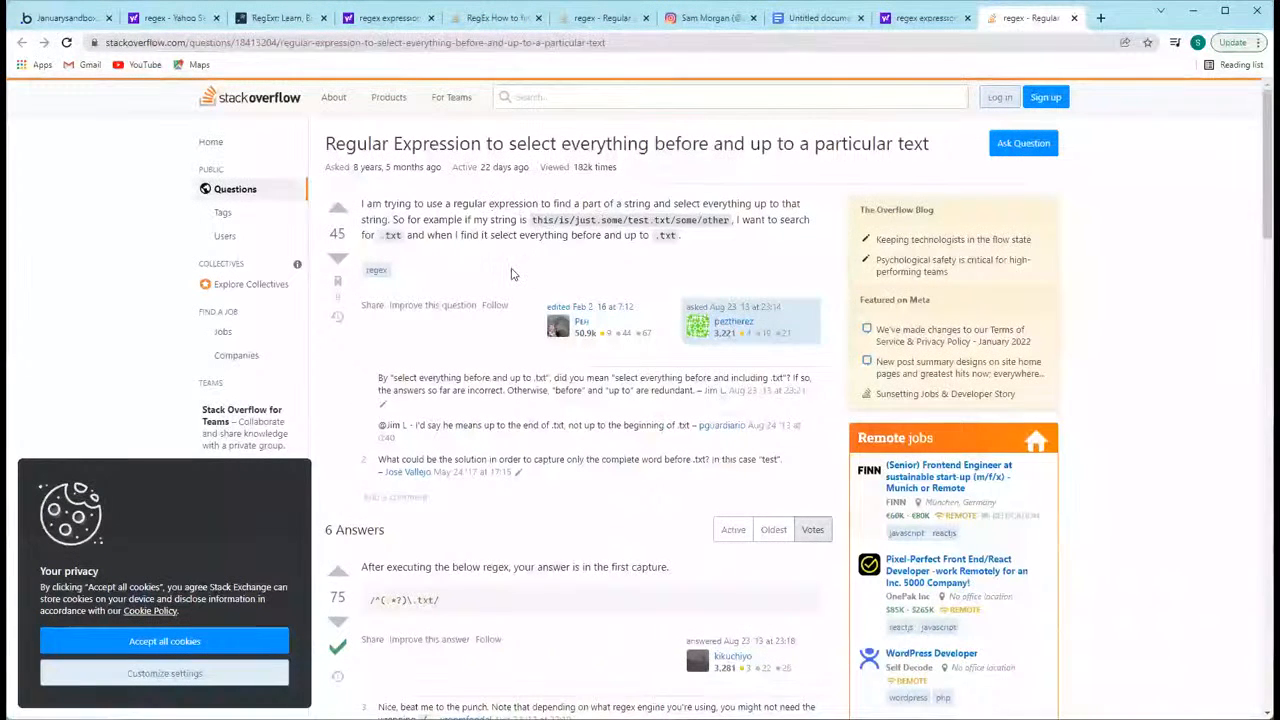
scroll(492, 432, "down", 2)
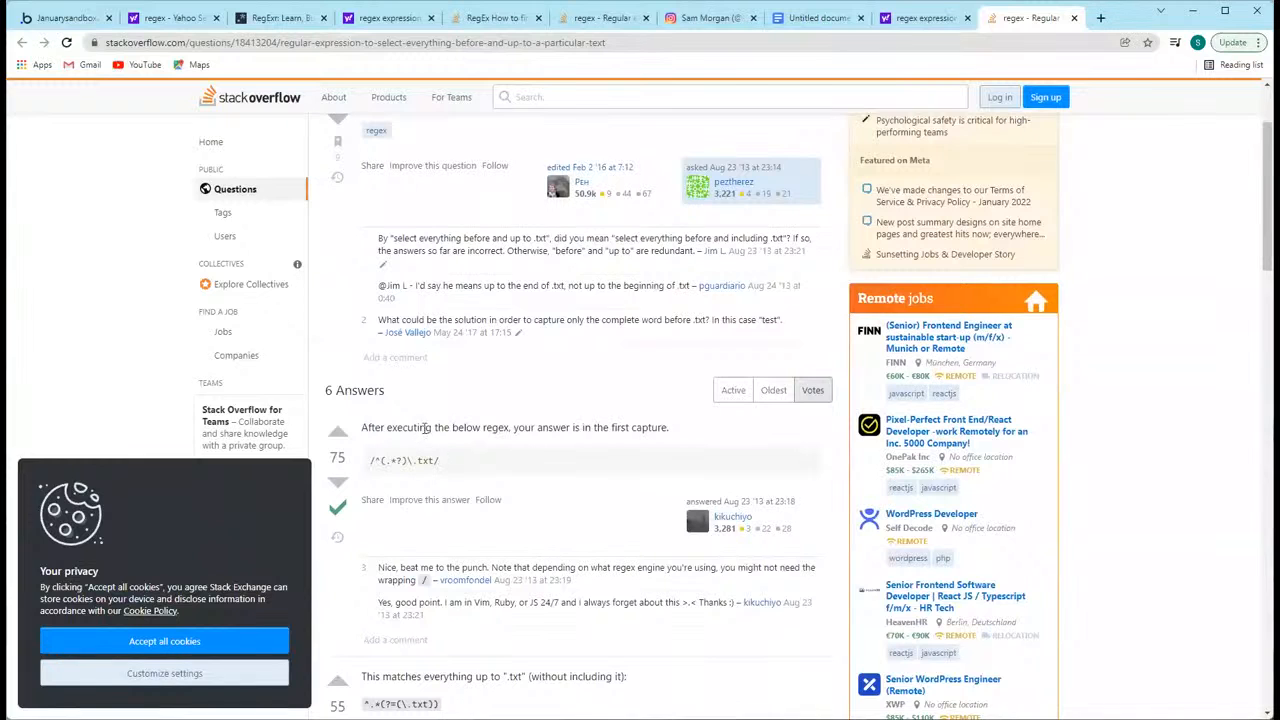
scroll(430, 430, "down", 1)
scroll(395, 511, "down", 2)
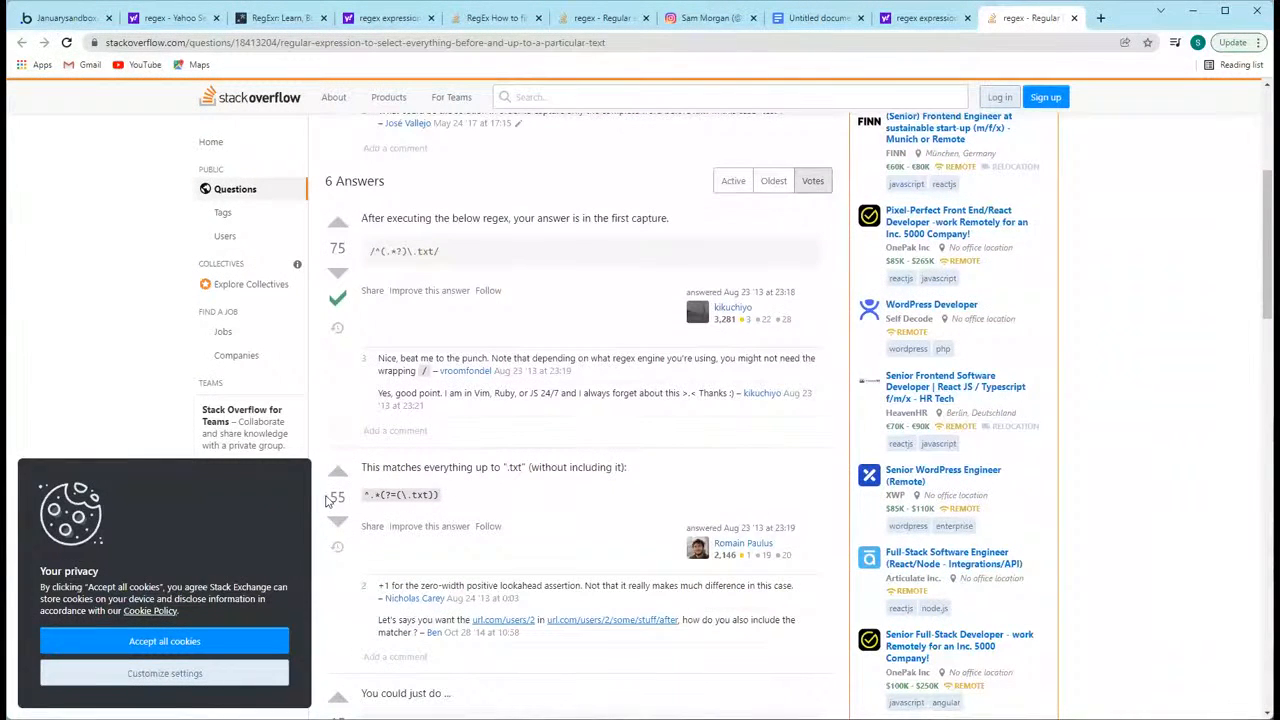
left_click_drag(440, 467, 522, 467)
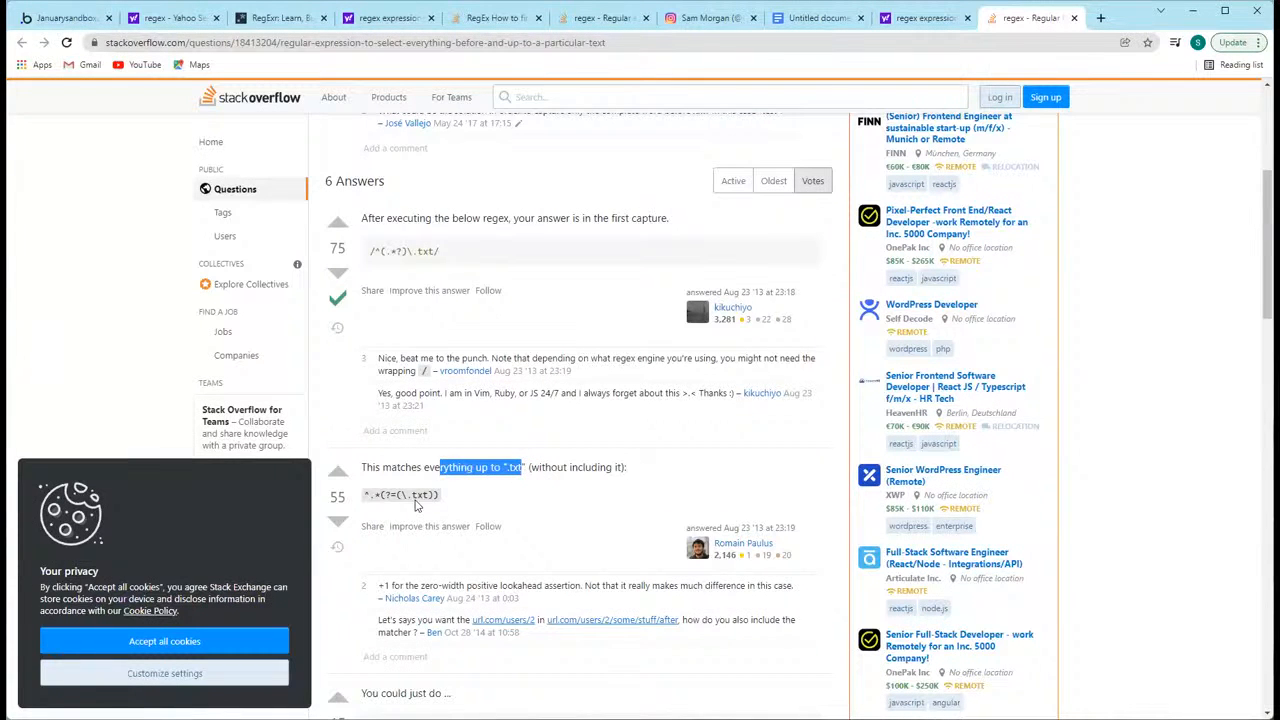
left_click_drag(411, 497, 428, 497)
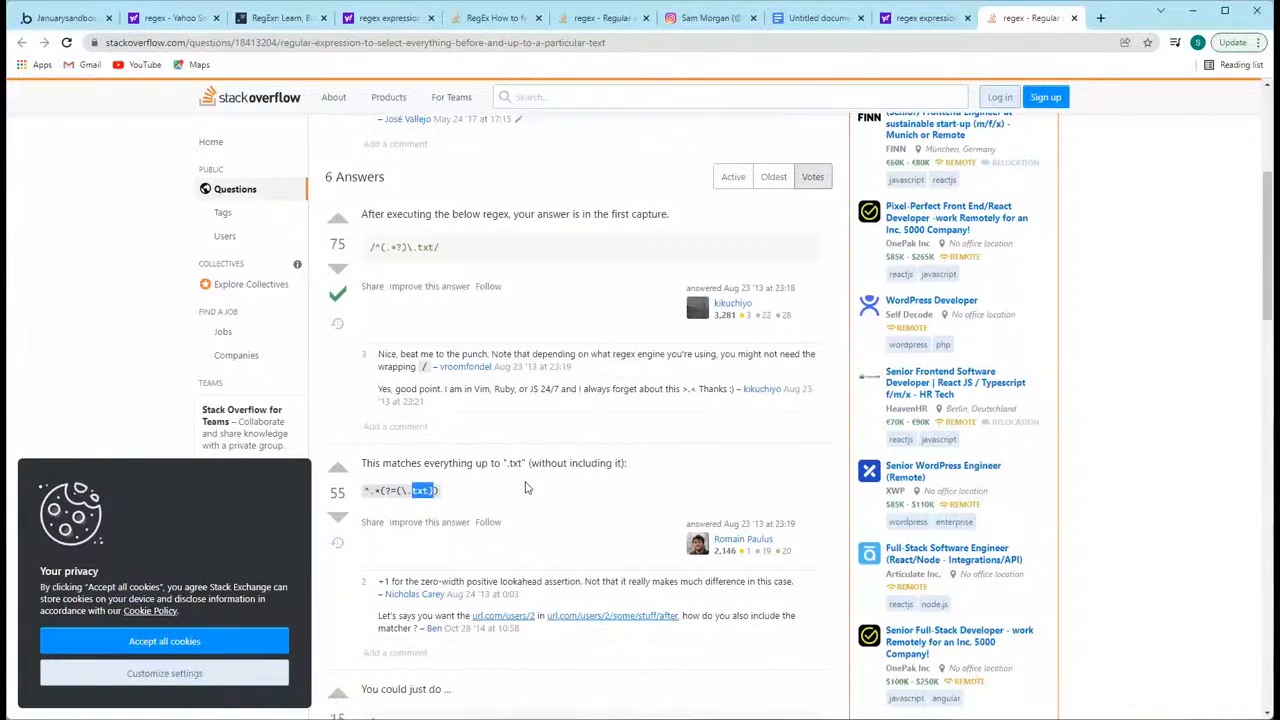
scroll(523, 486, "down", 3)
left_click(431, 455)
left_click_drag(424, 455, 366, 455)
key("ctrl+c")
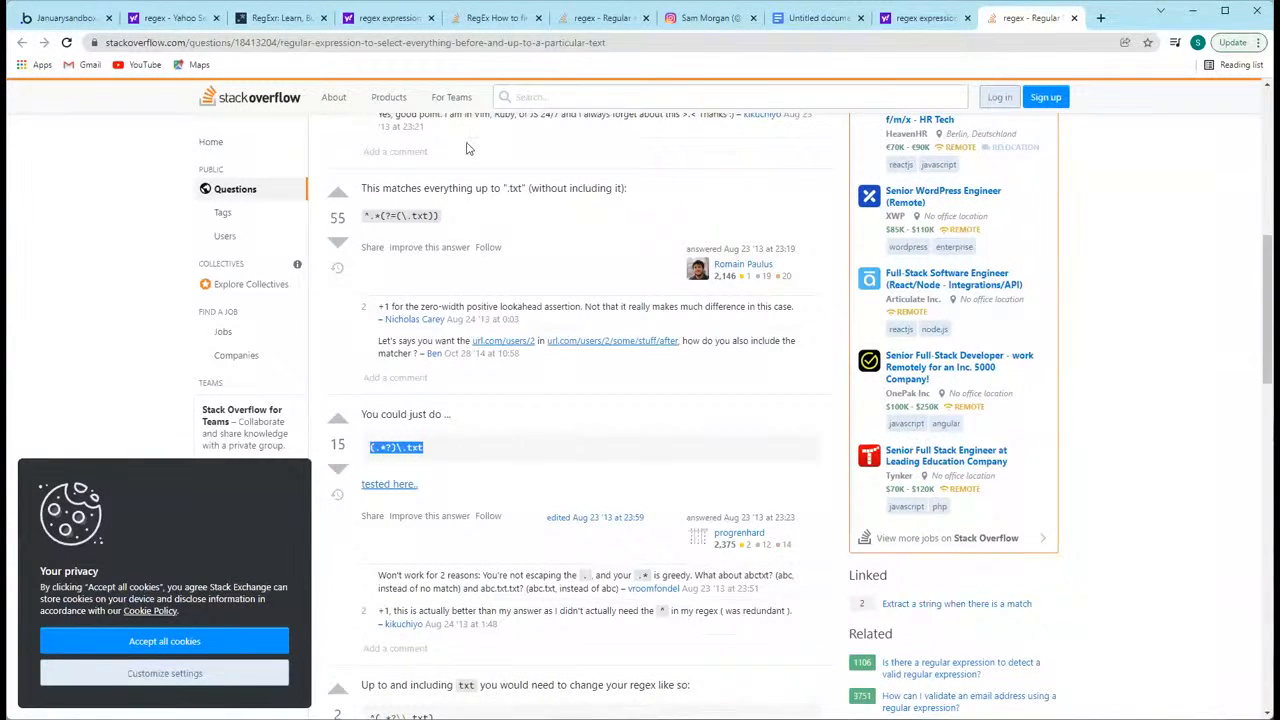
left_click(290, 20)
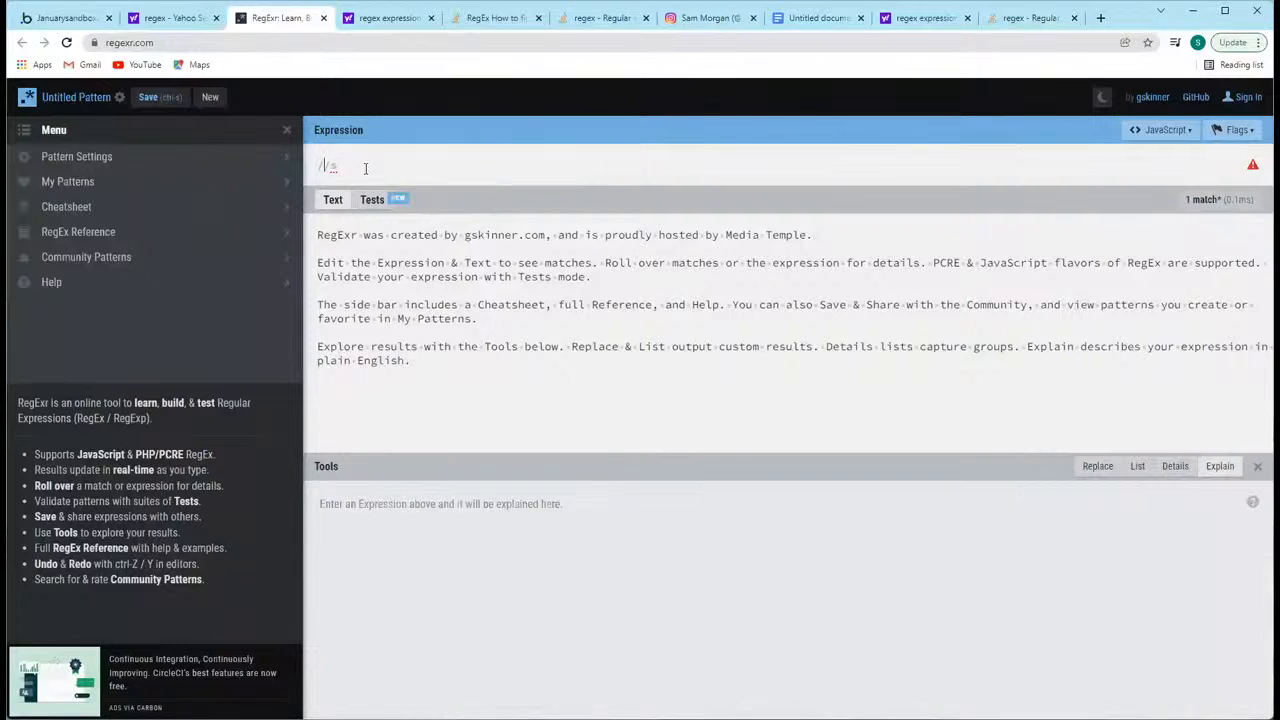
key("ctrl+a")
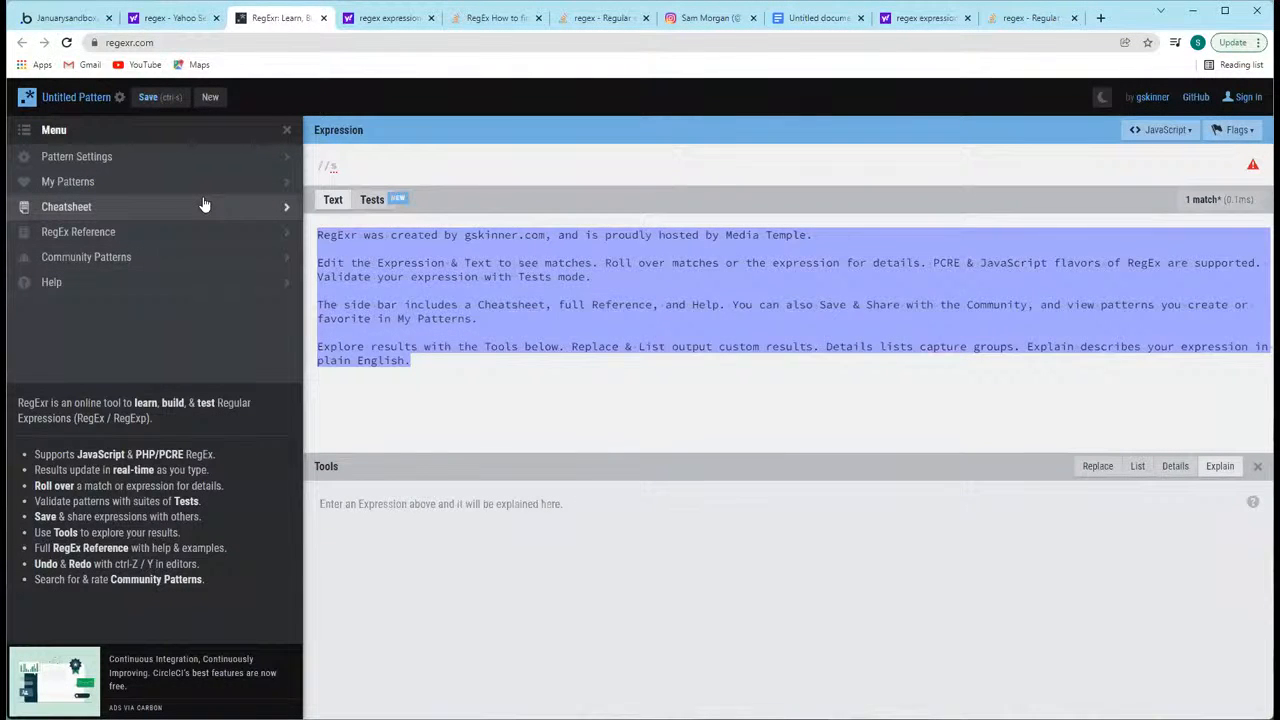
type("https://www.instagram.com/samsoiheard")
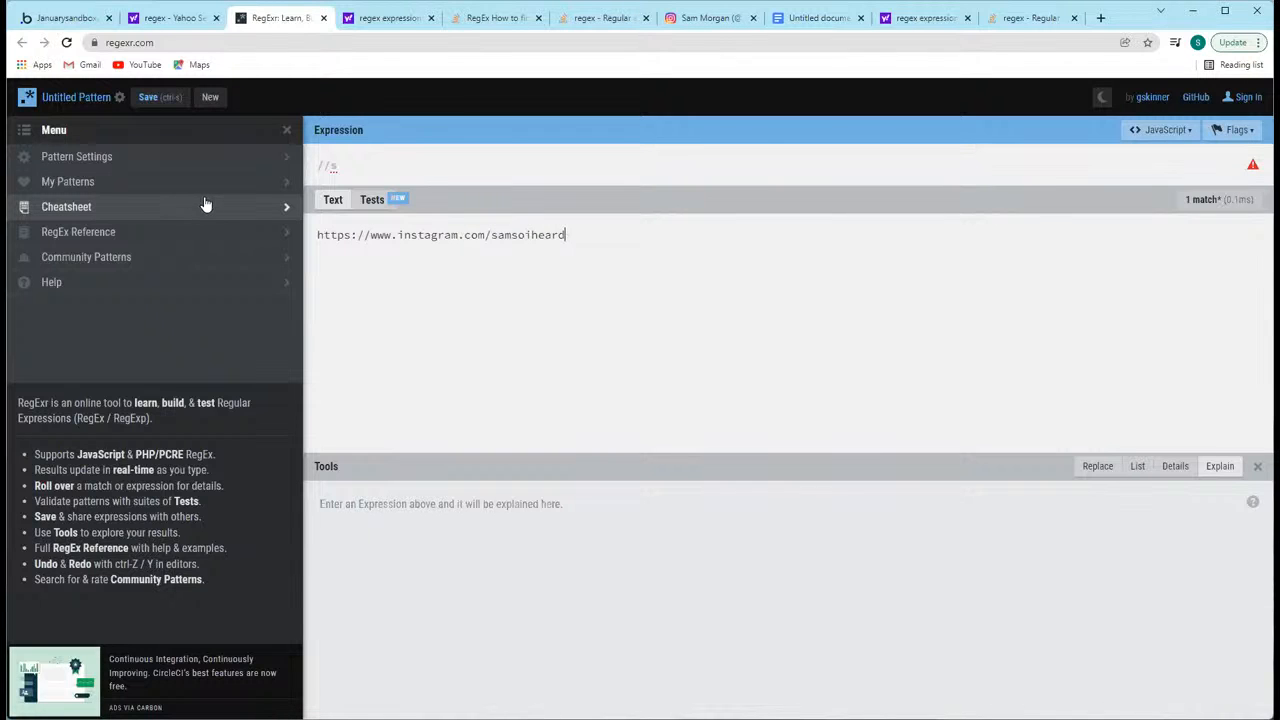
Step: Paste (.*?)\.txt as the RegExr expression and replace txt with instagram.com/
left_click(374, 166)
key("ctrl+v")
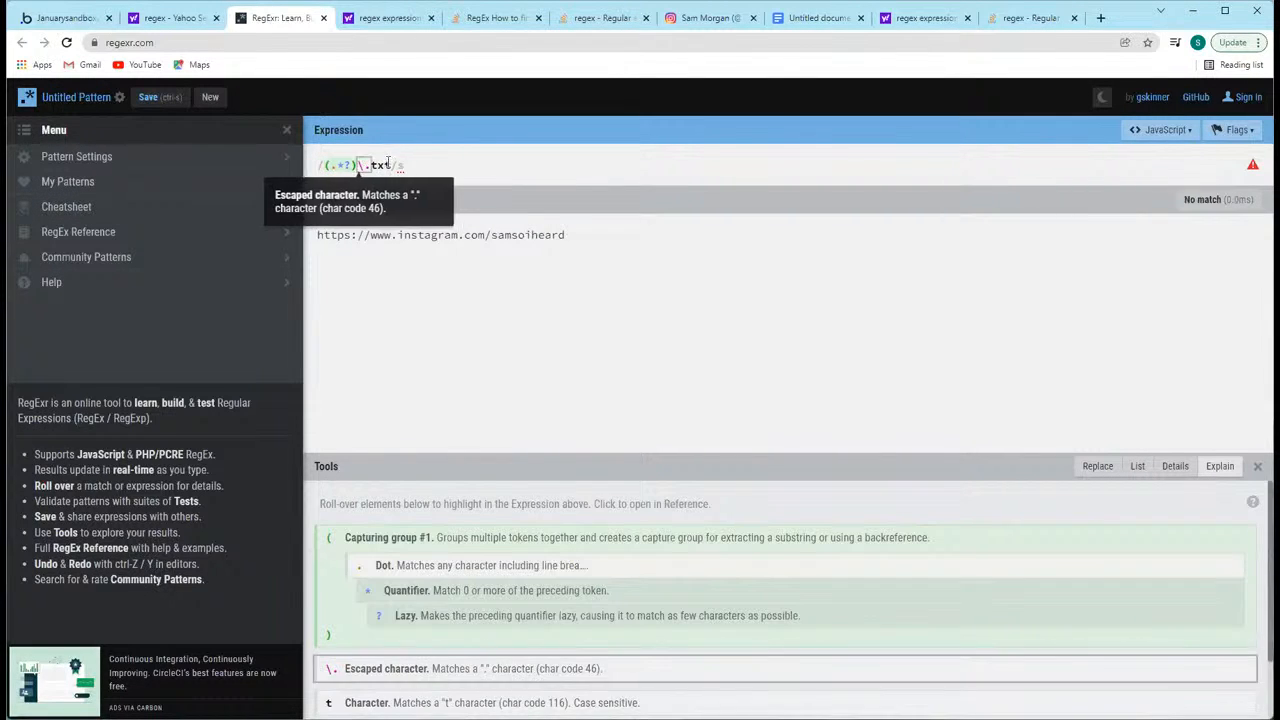
left_click_drag(371, 167, 394, 167)
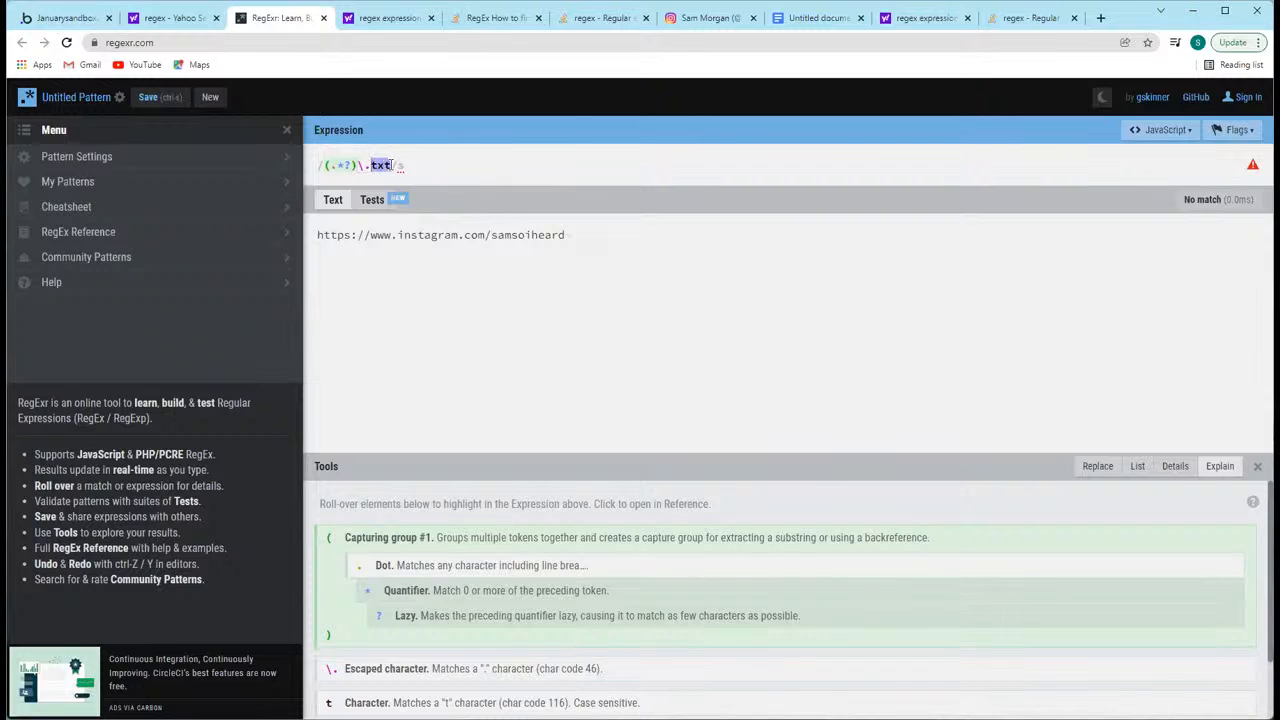
type("inst")
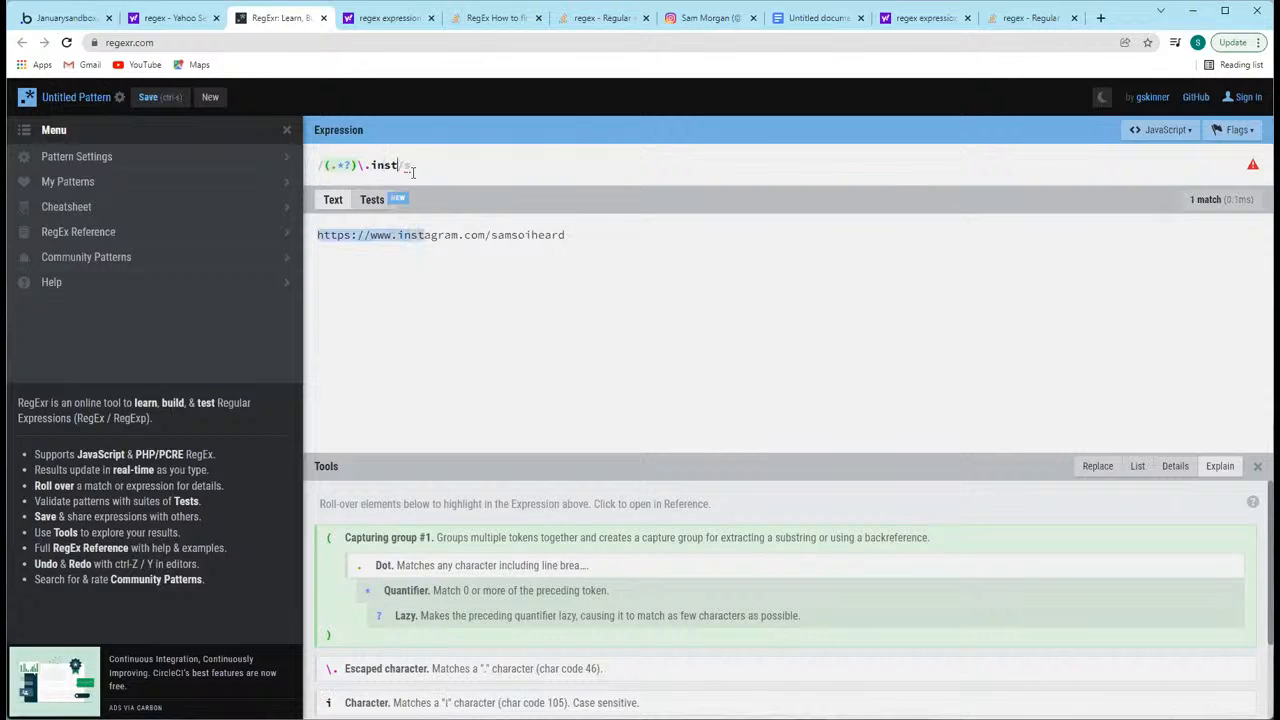
type("agram.com/")
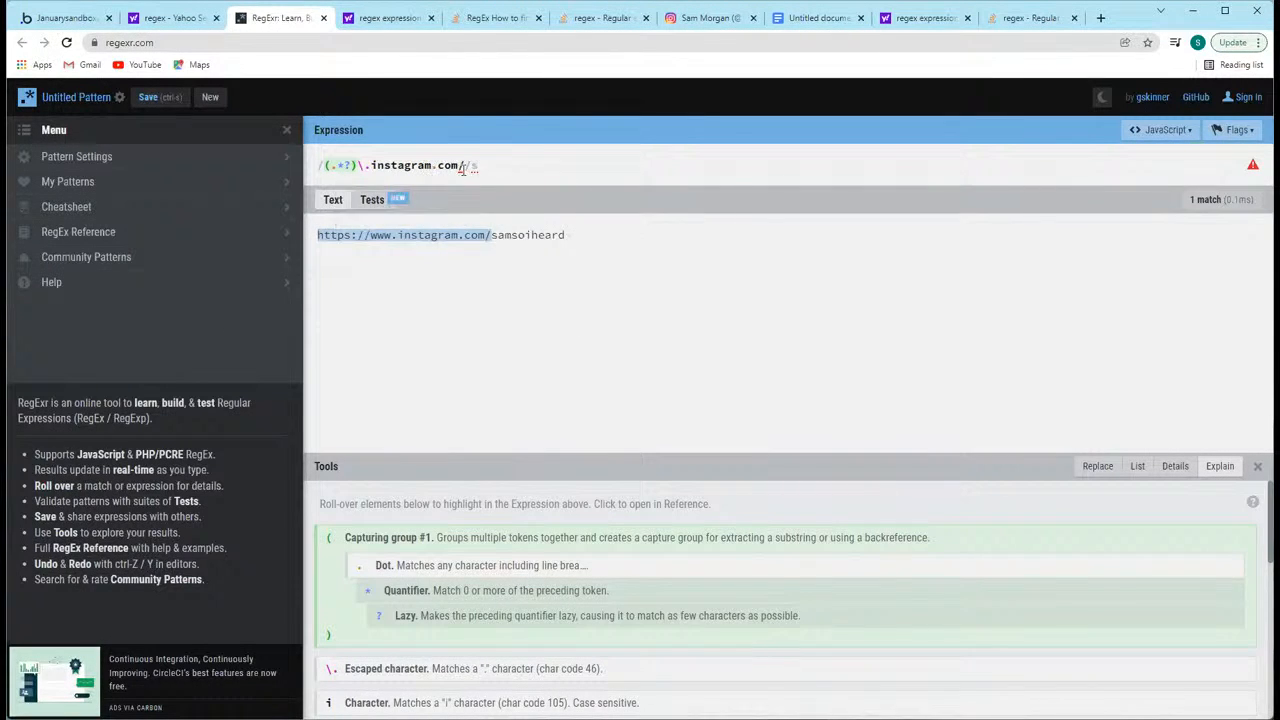
Step: Copy the expression into the find & replace settings of Bubble's text element, using a regex pattern of (.*?)\.instagram.com/
left_click_drag(463, 165, 323, 166)
key("ctrl+c")
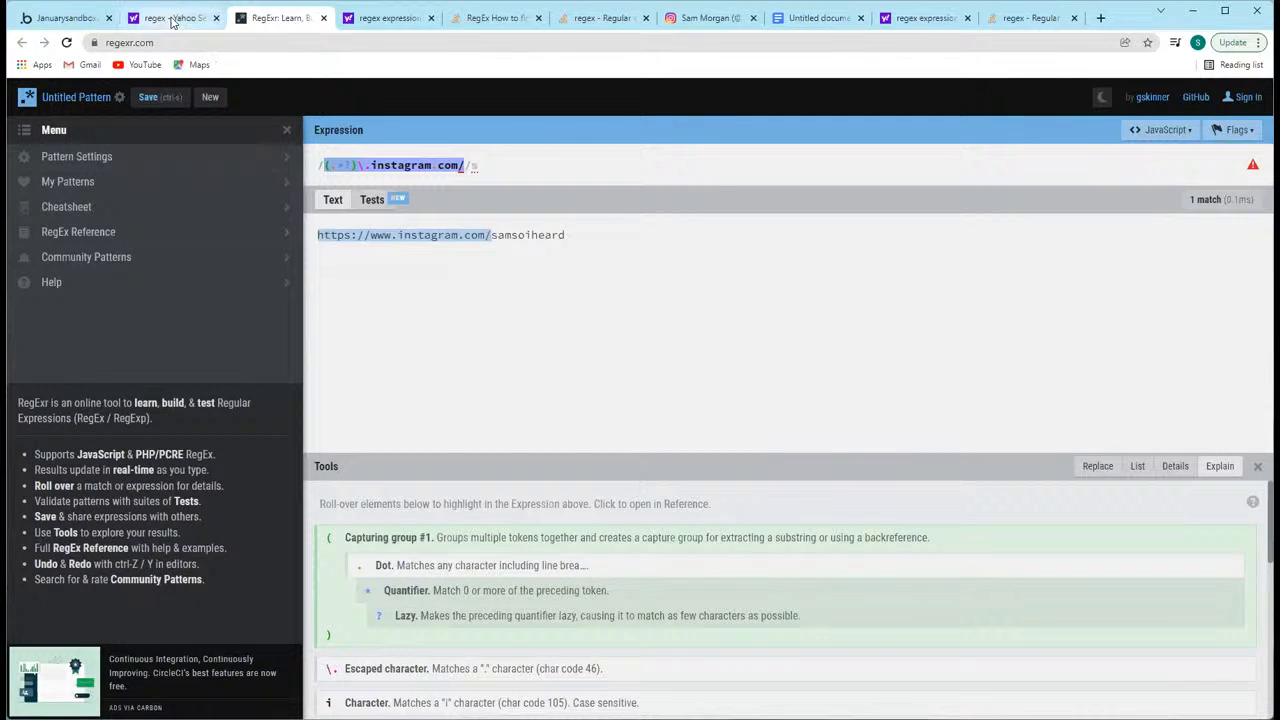
left_click(60, 17)
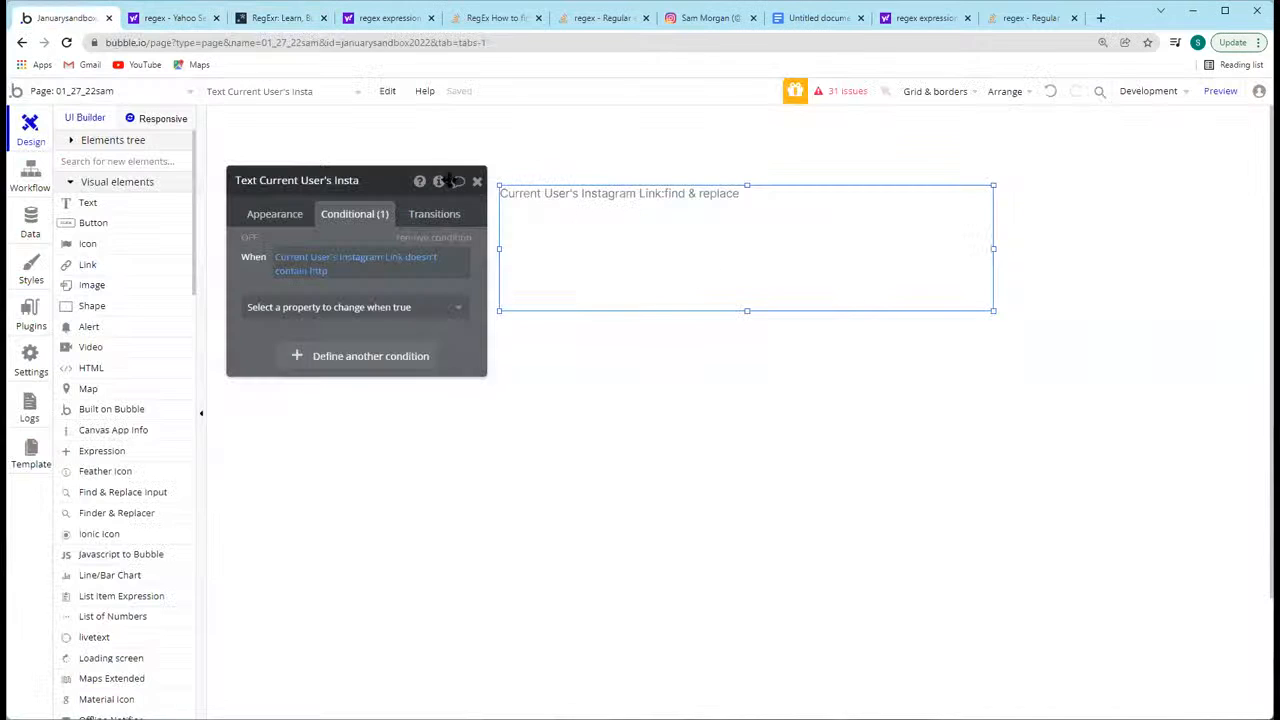
left_click(268, 213)
left_click(410, 249)
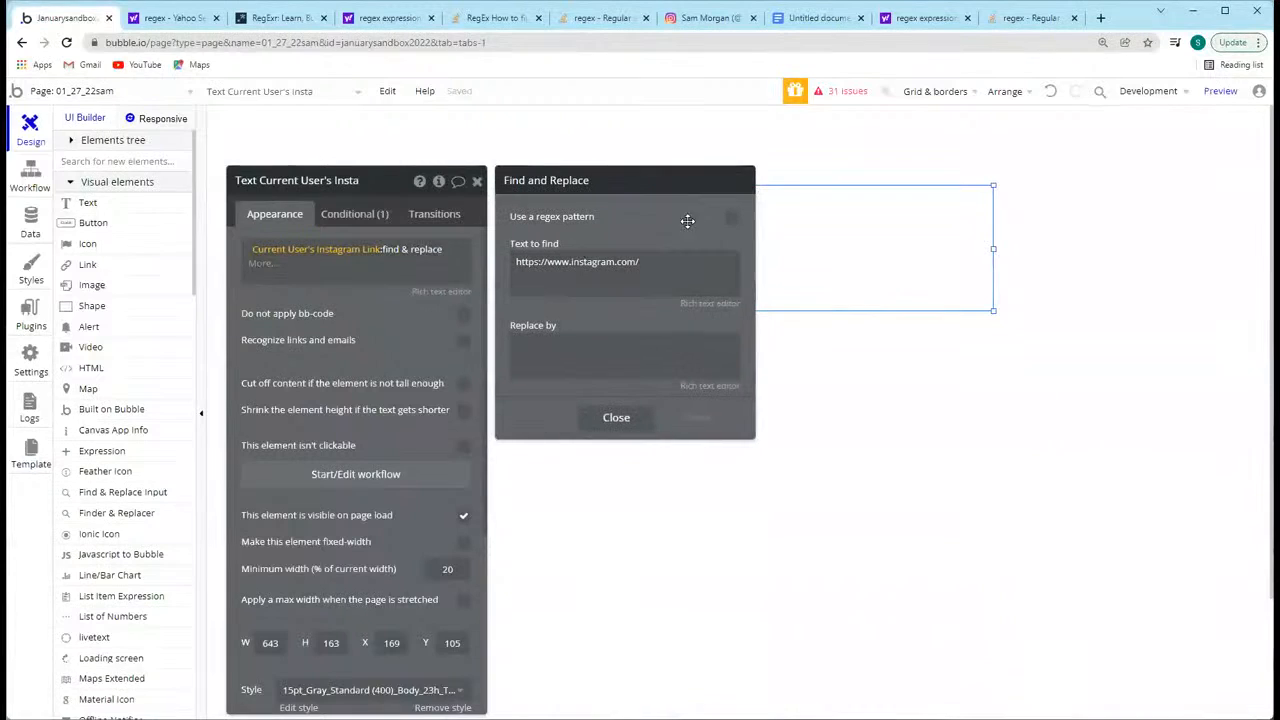
left_click(731, 216)
key("ctrl+a")
key("ctrl+v")
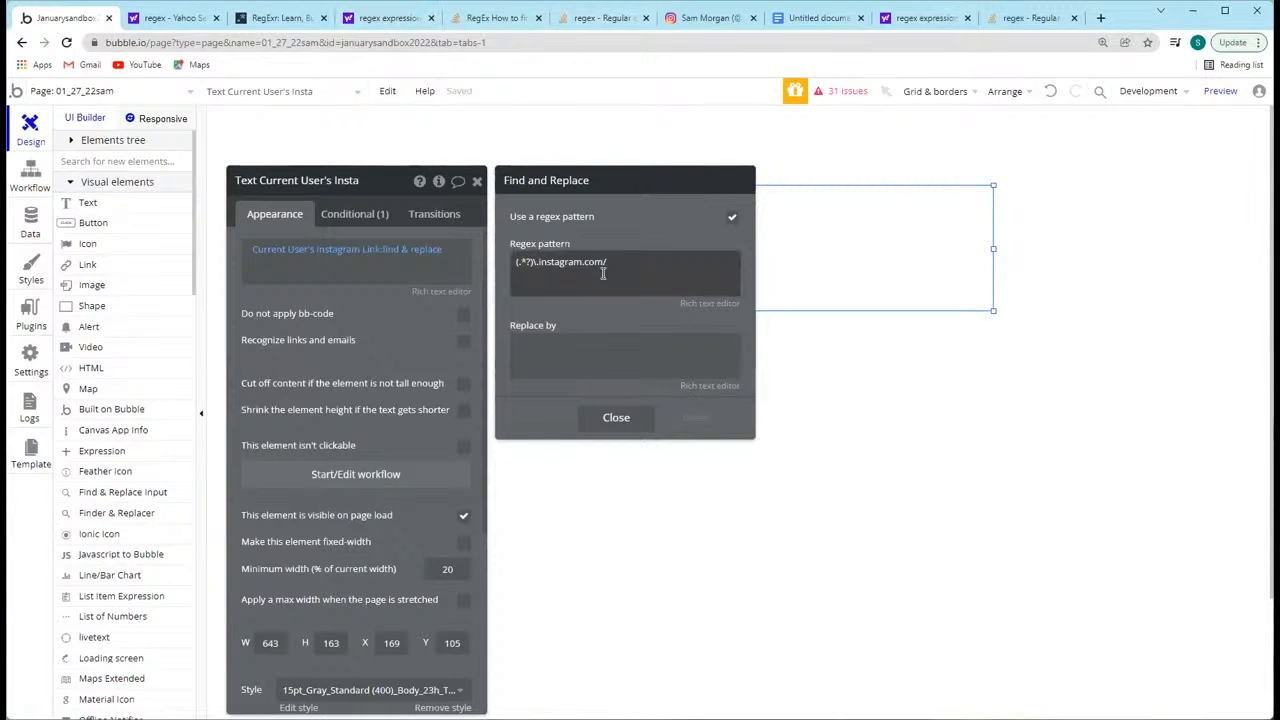
Step: Switch to the Google Docs document and highlight all three Instagram URL variants for comparison with the pattern
left_click(812, 18)
left_click_drag(534, 280, 358, 243)
left_click(523, 300)
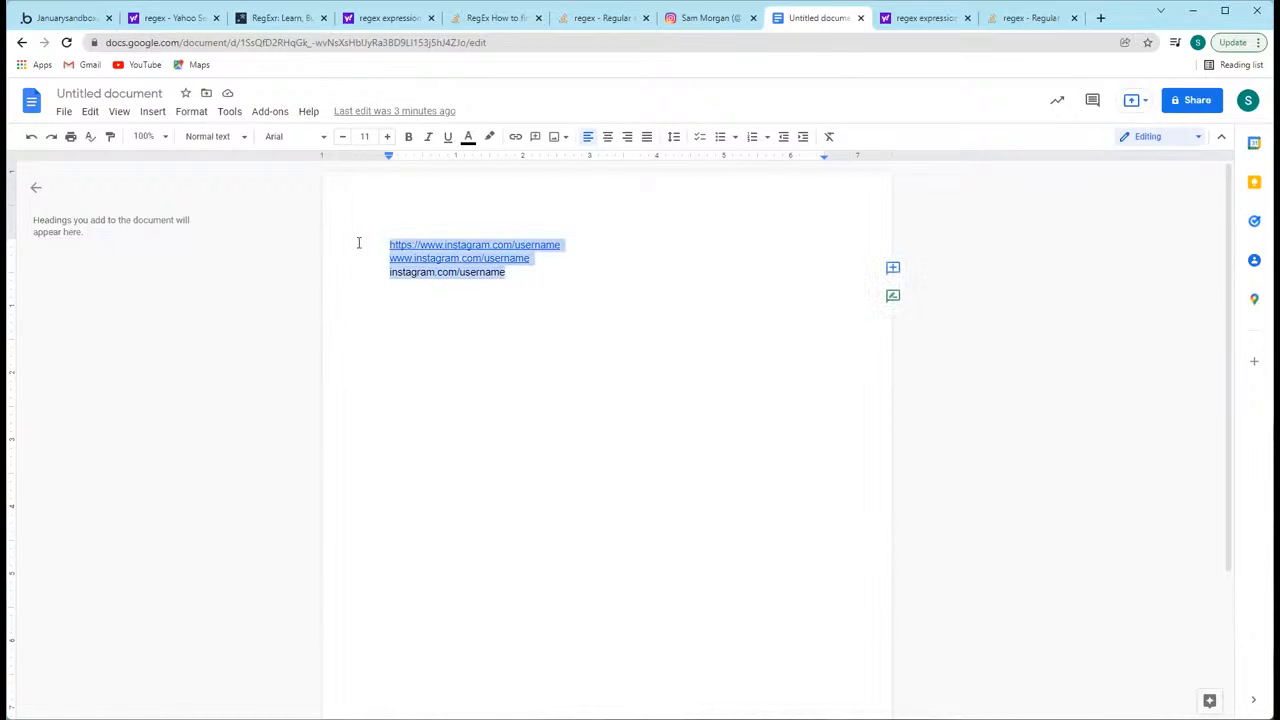
left_click(504, 284)
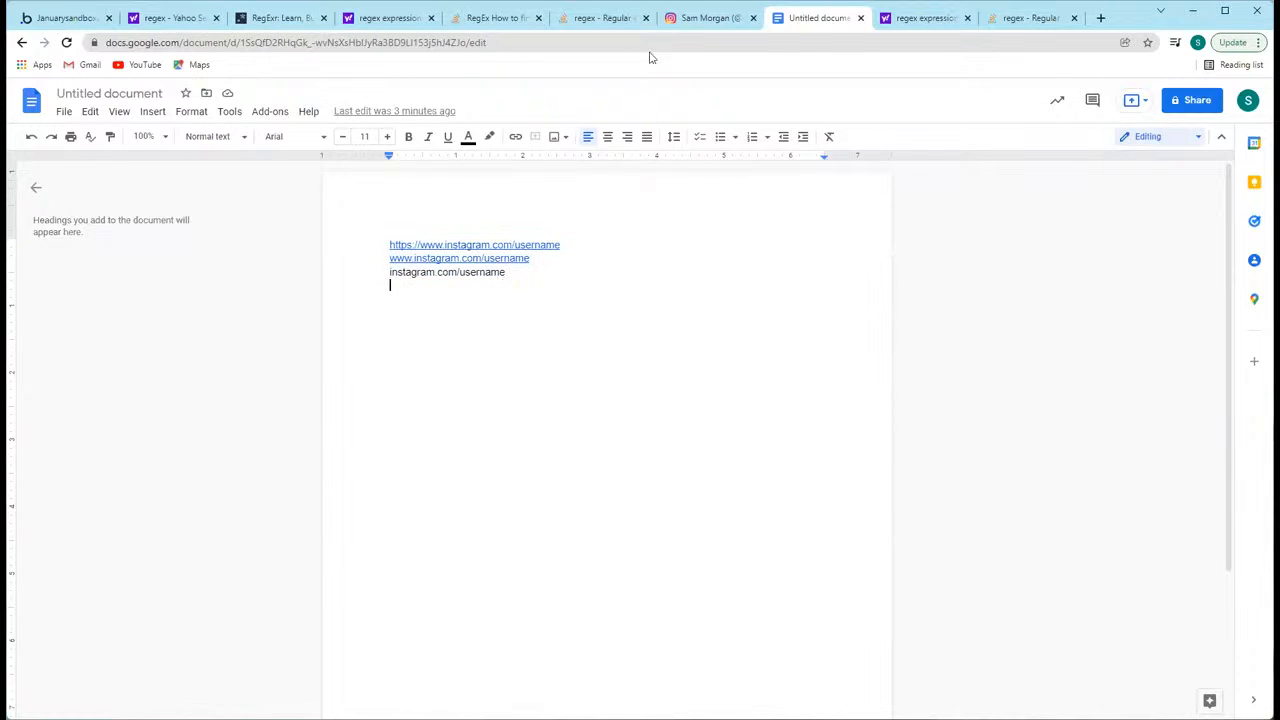
Step: Switch to RegExr and highlight the username after instagram.com/ in the sample text
left_click(276, 20)
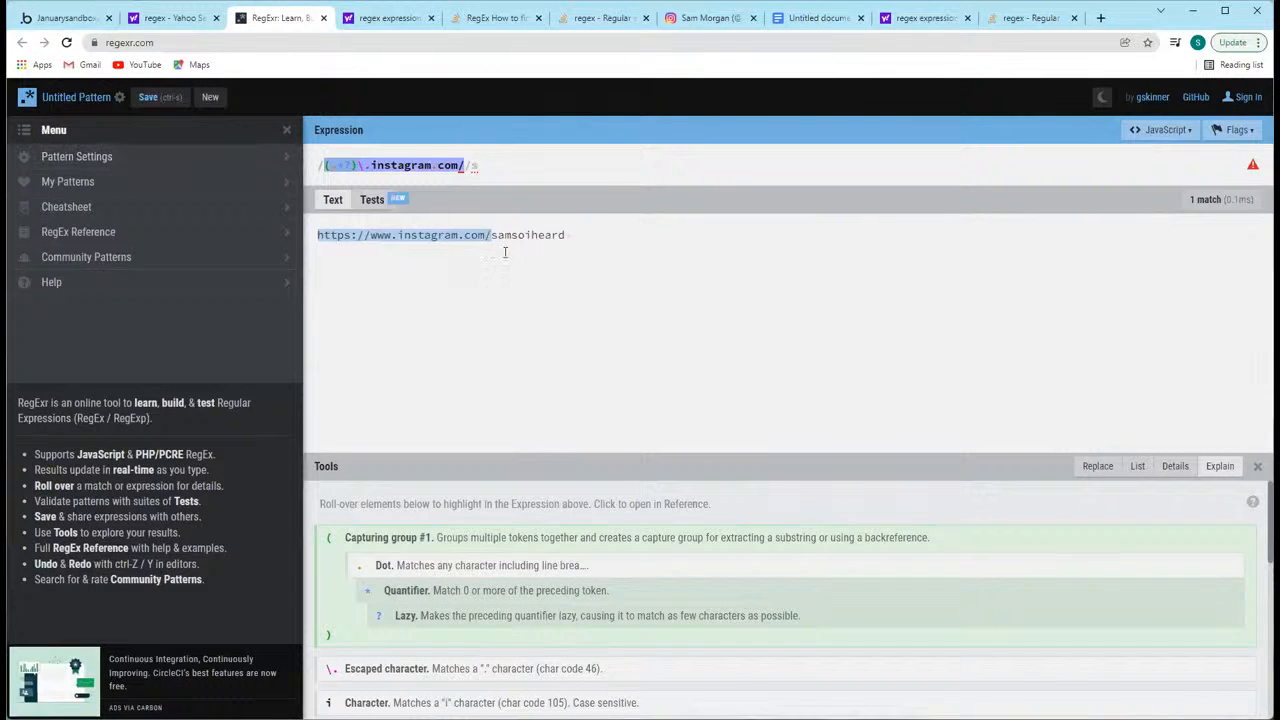
mouse_move(497, 235)
left_mouse_down()
mouse_move(585, 236)
mouse_move(492, 235)
left_mouse_up()
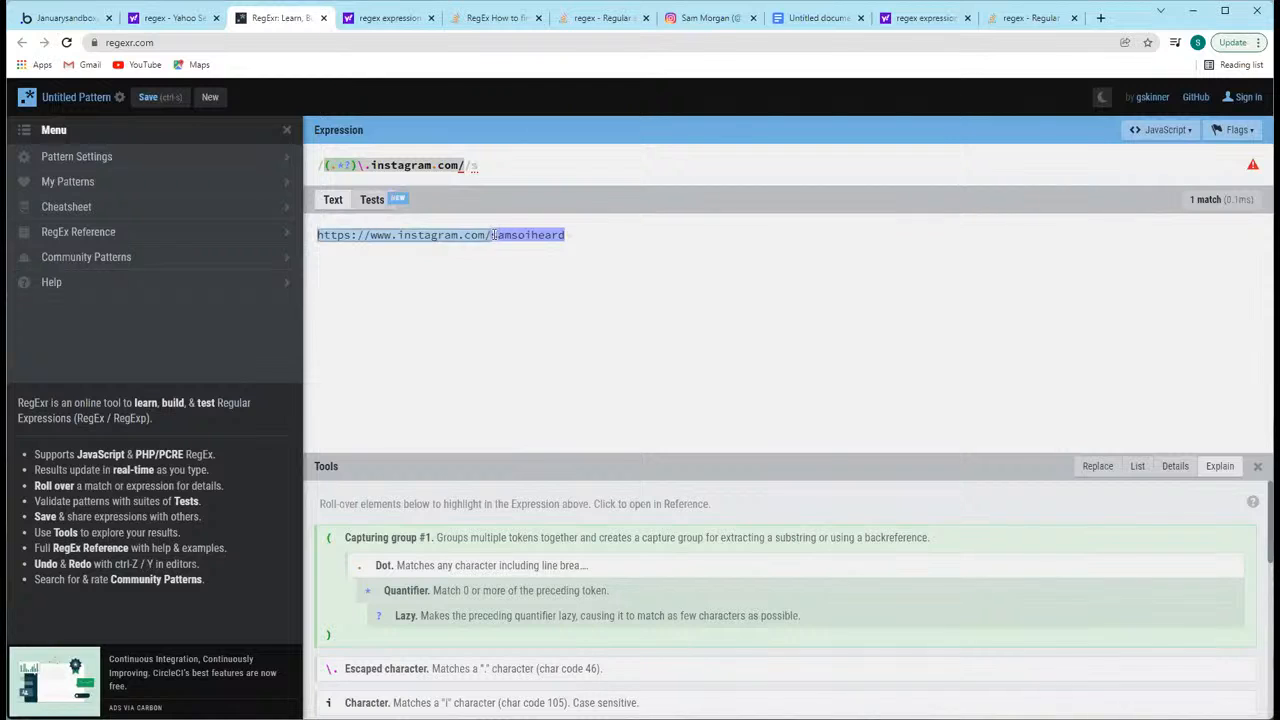
left_click(497, 235)
left_click_drag(493, 235, 580, 251)
left_click(568, 234)
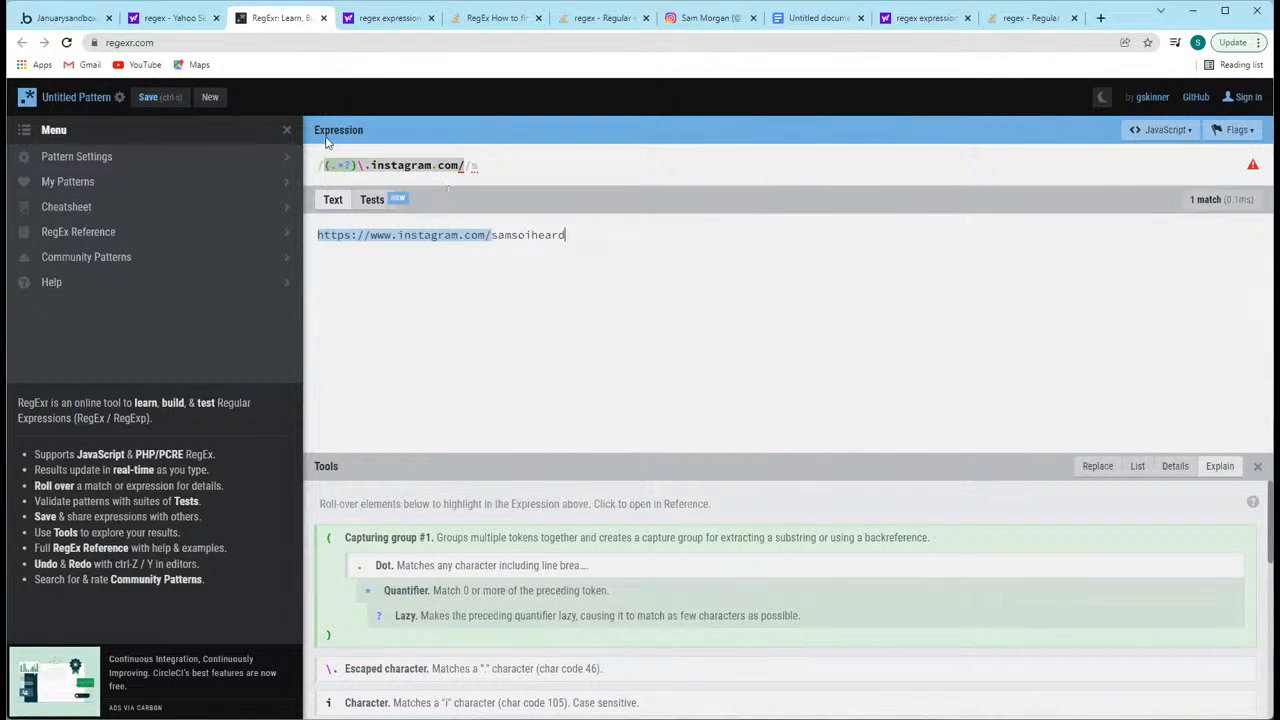
Step: Switch back to the Bubble editor, reposition the text element's property editor and reopen its find & replace settings
left_click(78, 19)
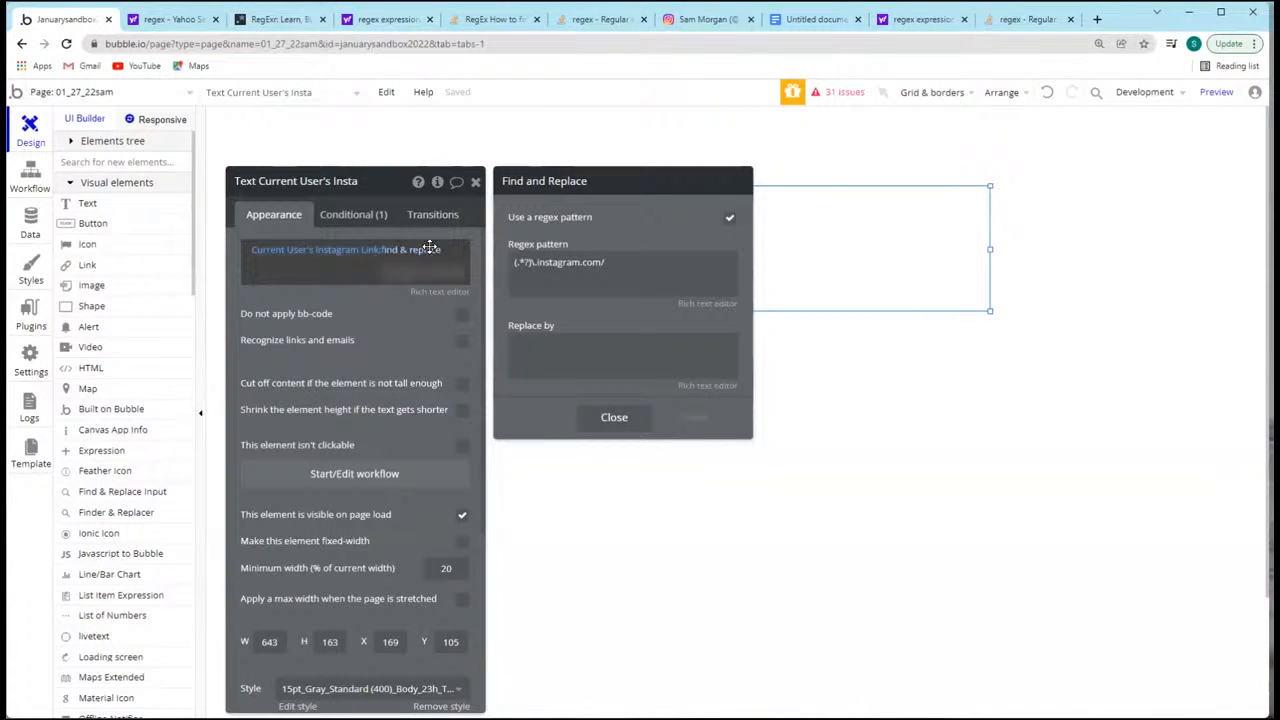
left_click(350, 176)
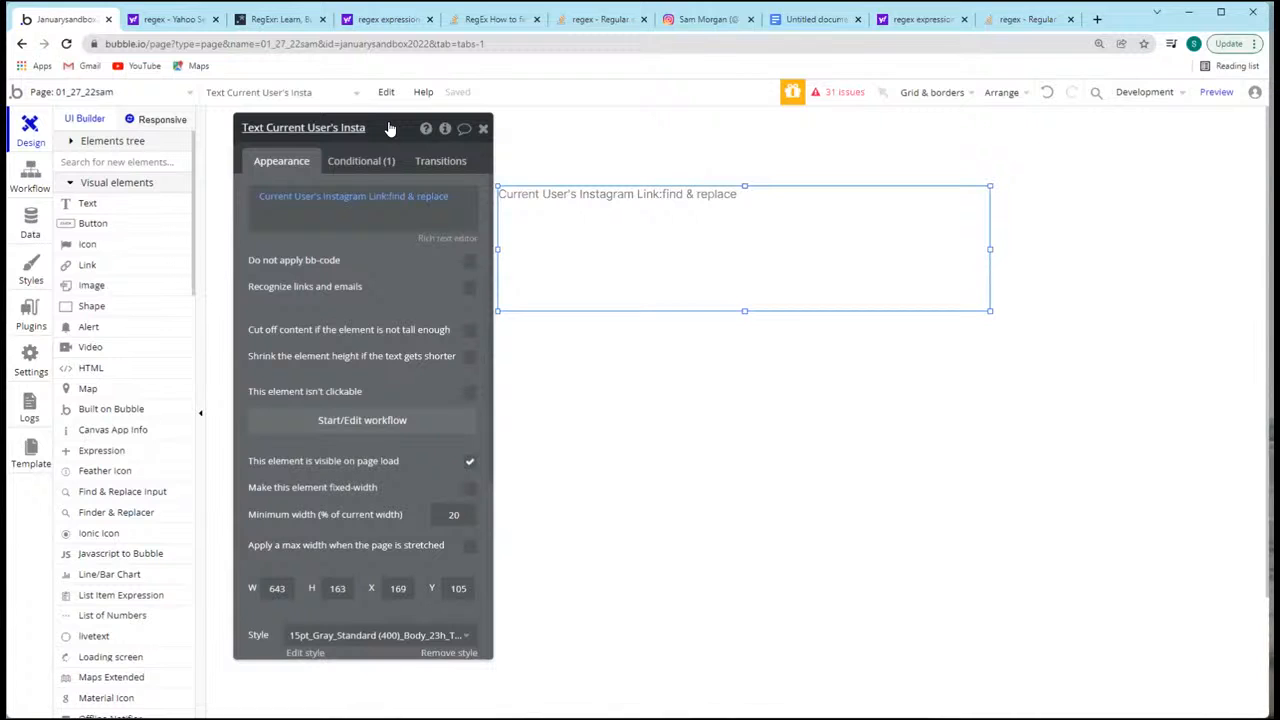
left_click(434, 204)
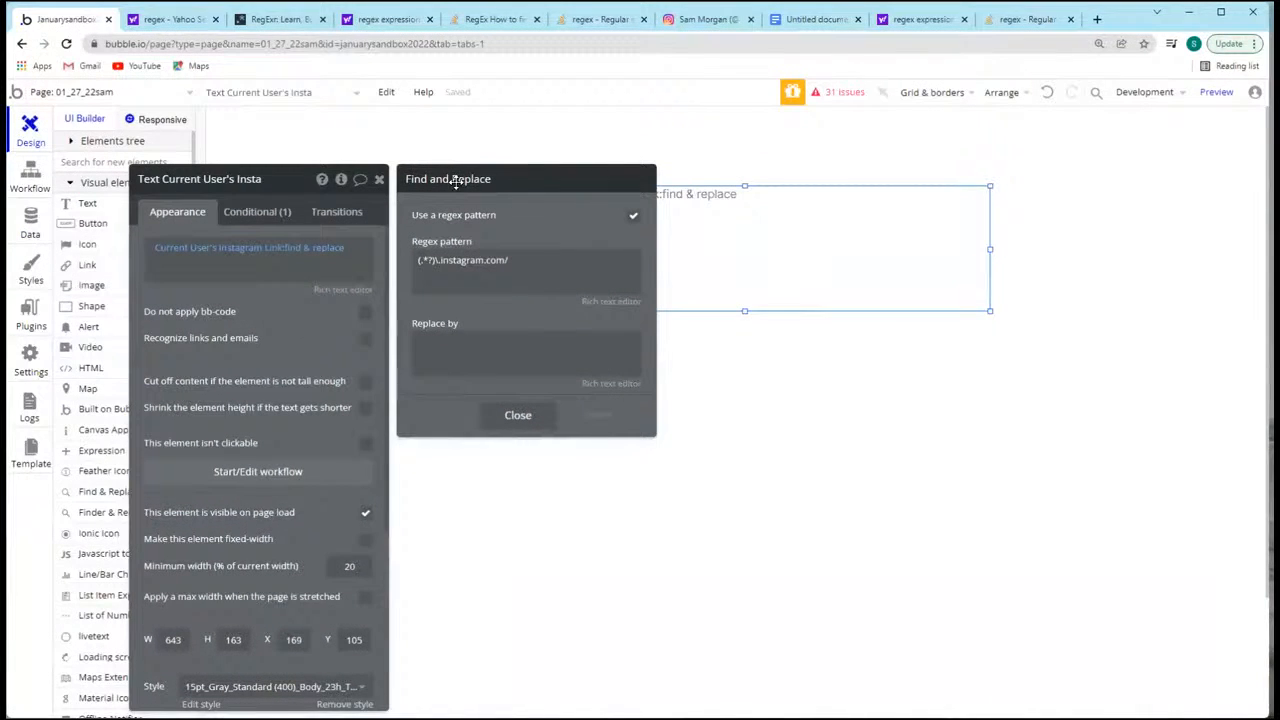
Step: Leave the find & replace settings, switch to RegExr and highlight the whole expression for review
left_click(260, 179)
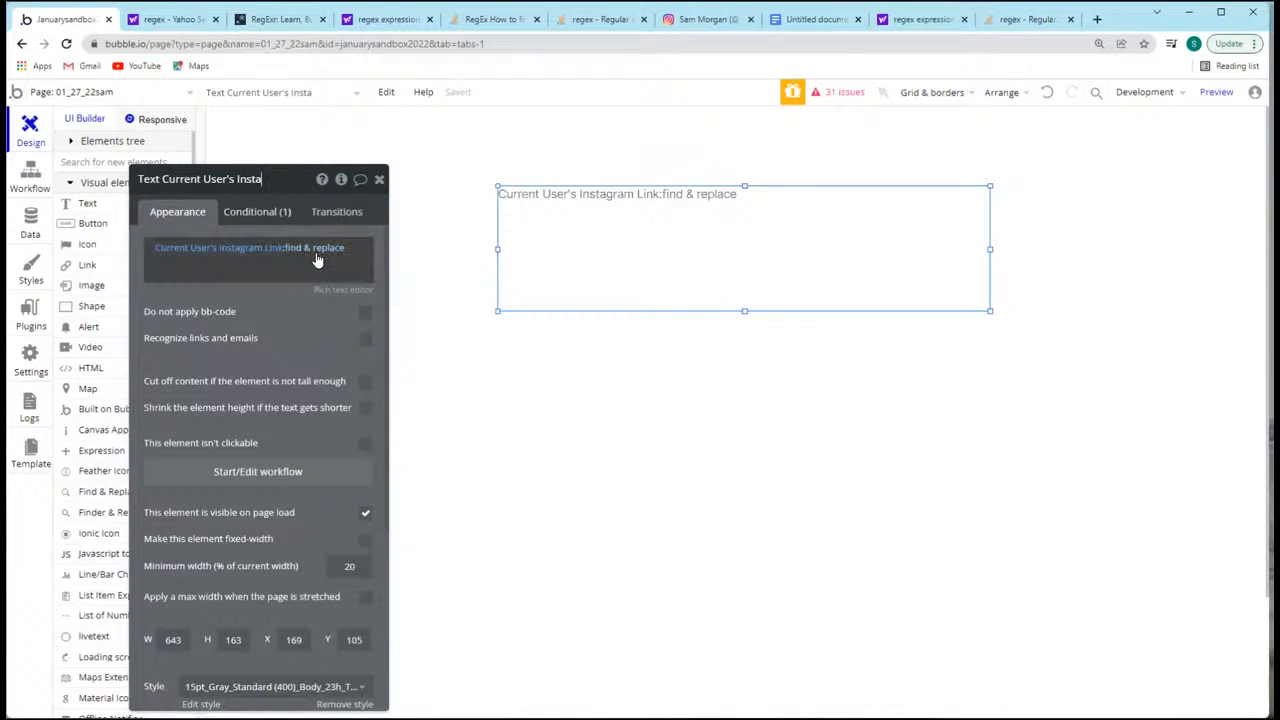
left_click(255, 21)
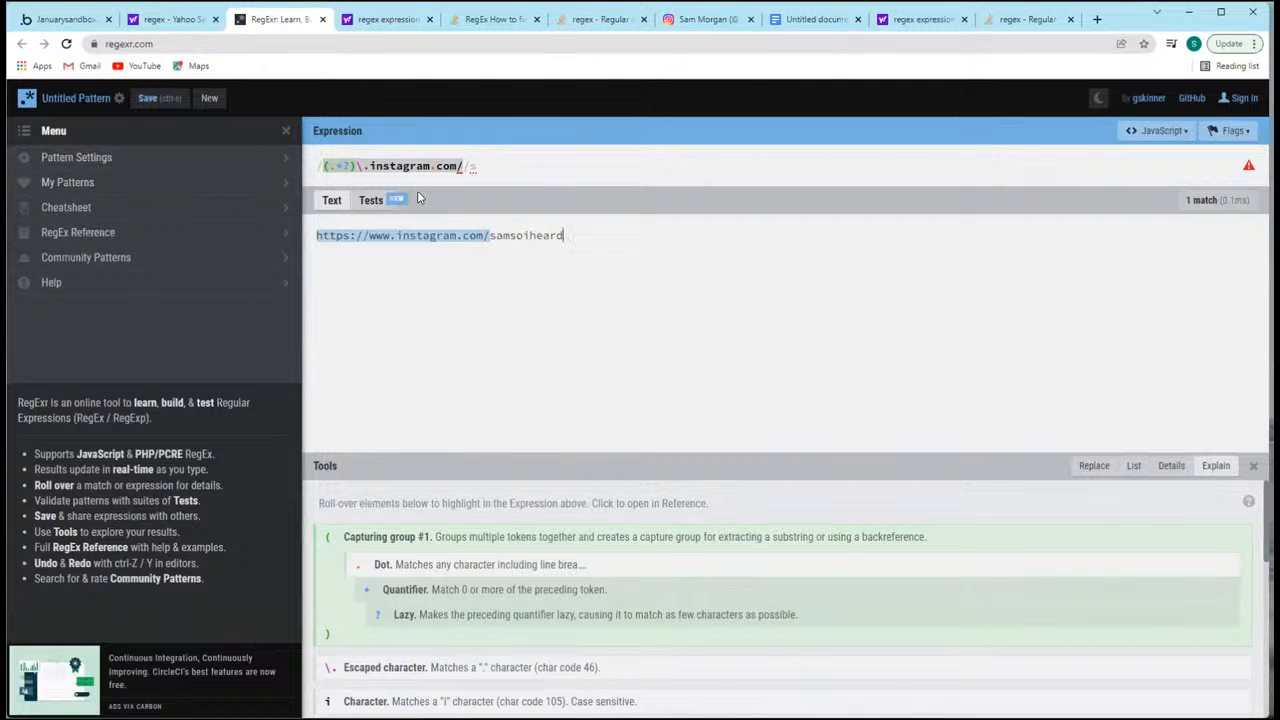
left_click_drag(462, 167, 333, 167)
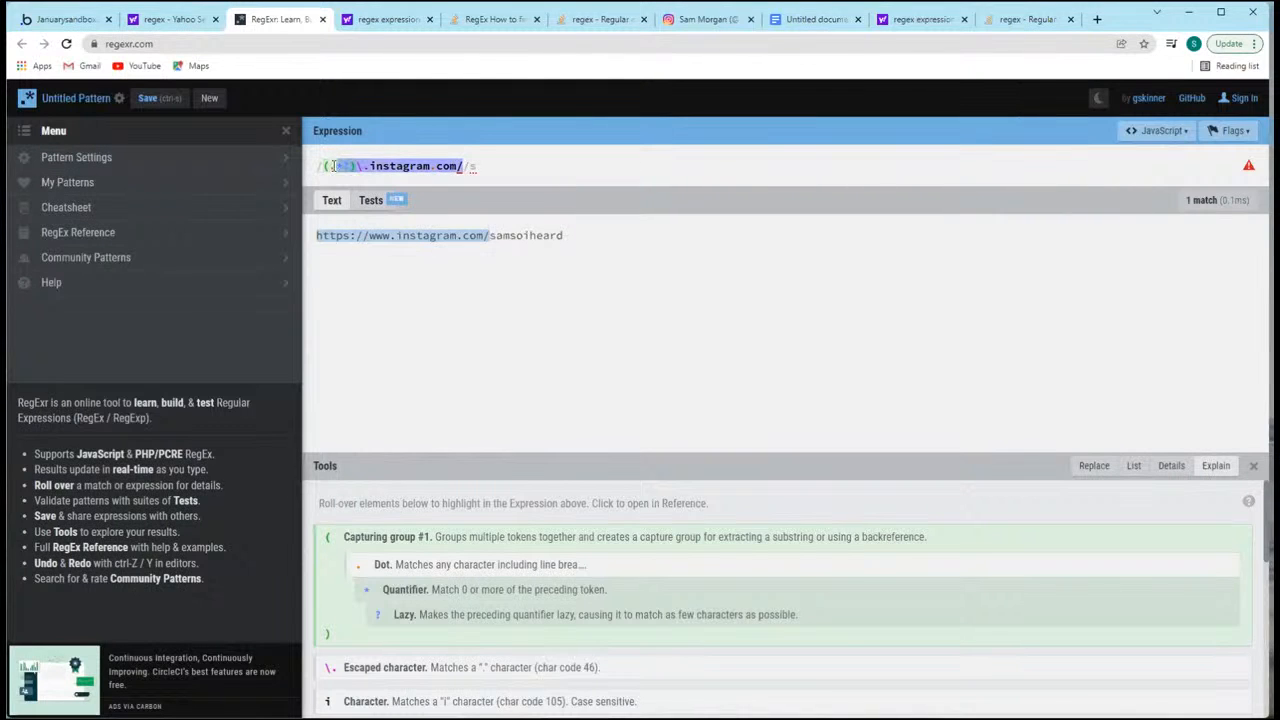
left_click(486, 162)
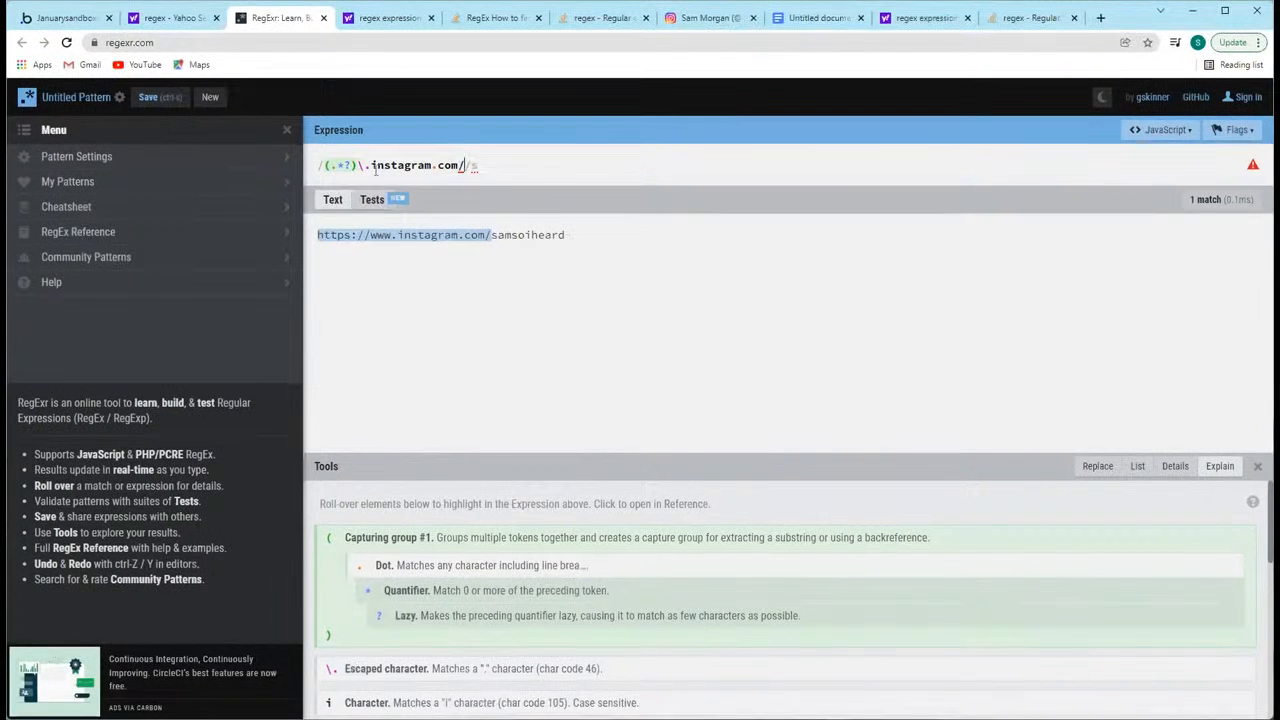
Step: Look through the Character classes in RegExr's RegEx Reference, highlight the sample URL, and return to the main menu
left_click(119, 162)
left_click(30, 134)
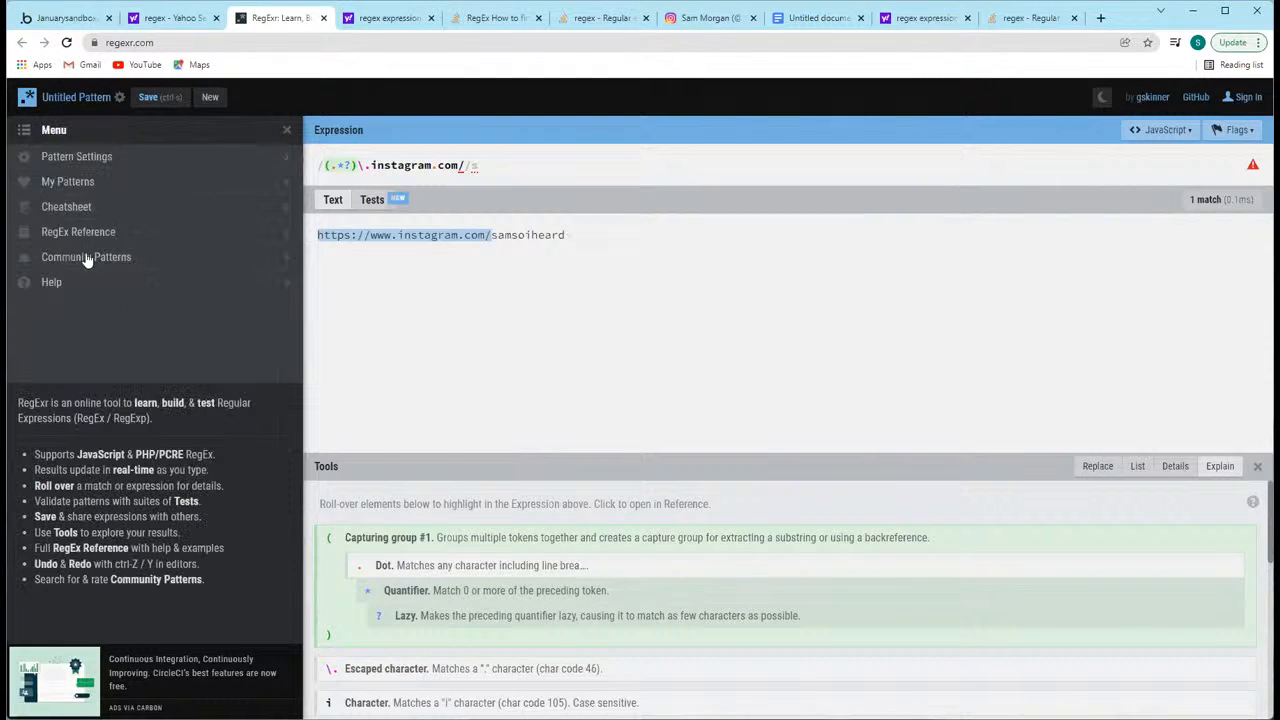
left_click(136, 233)
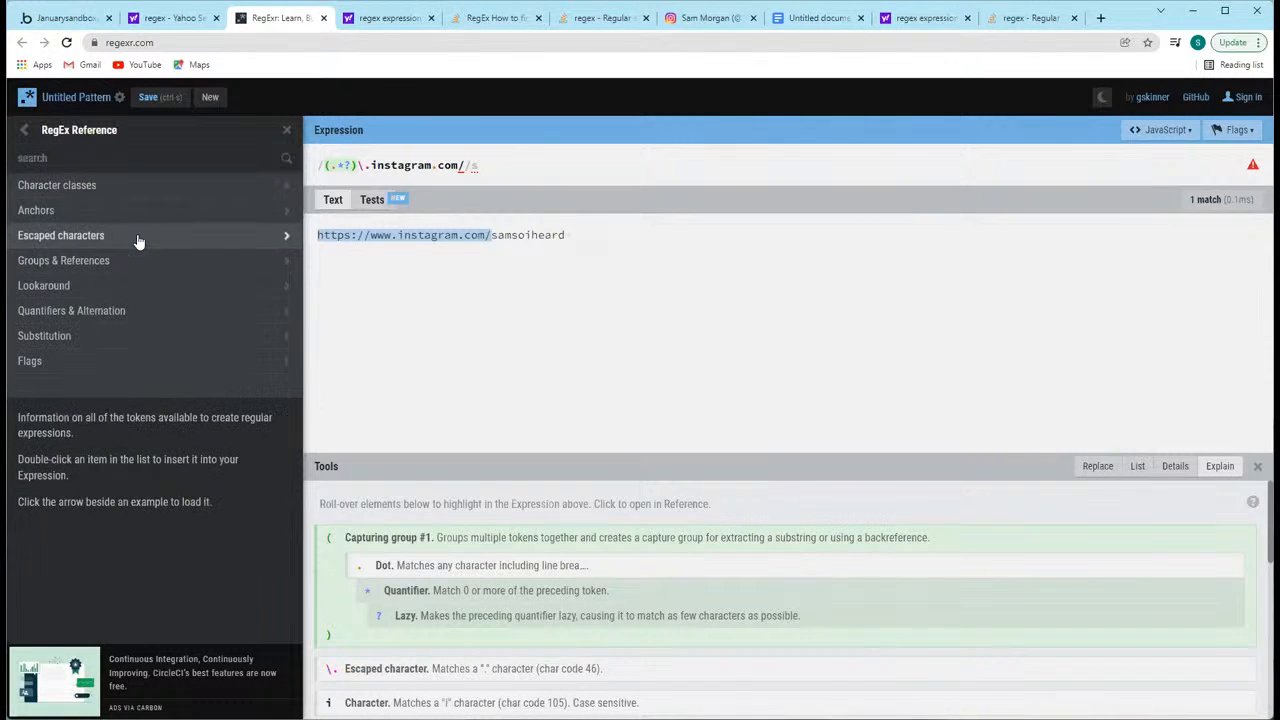
left_click(100, 185)
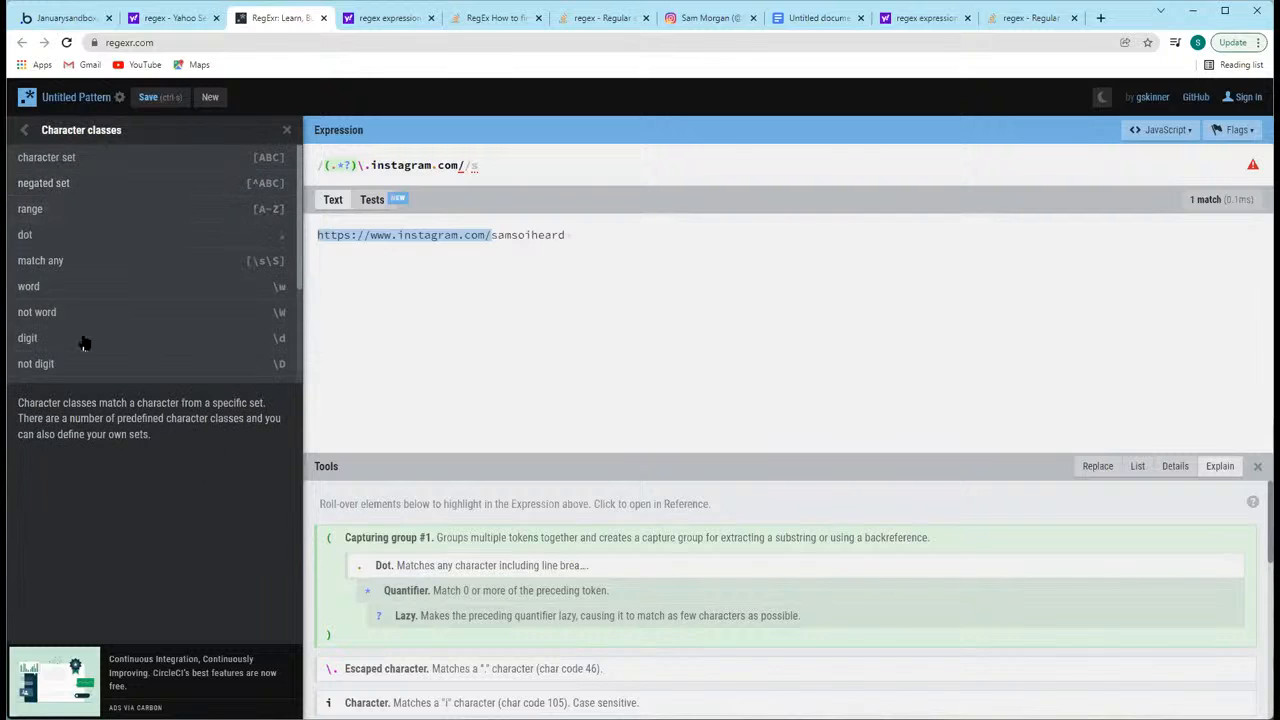
left_click(25, 130)
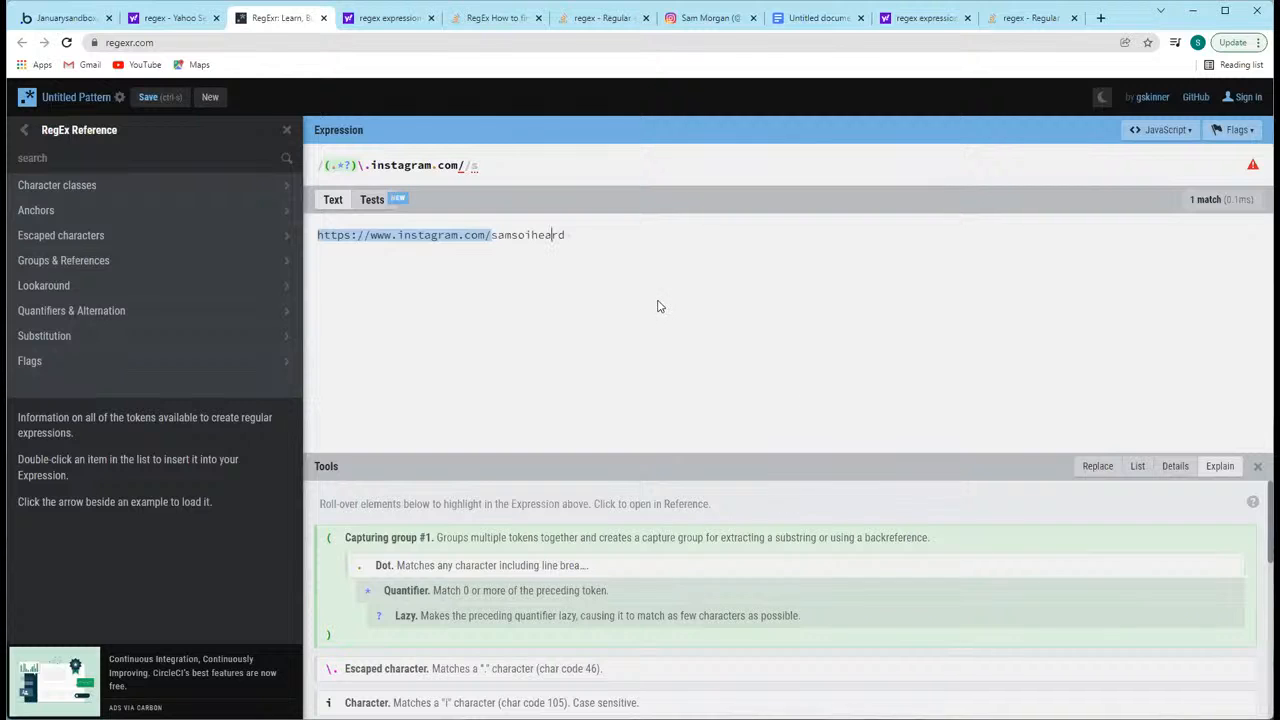
left_click_drag(358, 236, 629, 240)
left_click(705, 326)
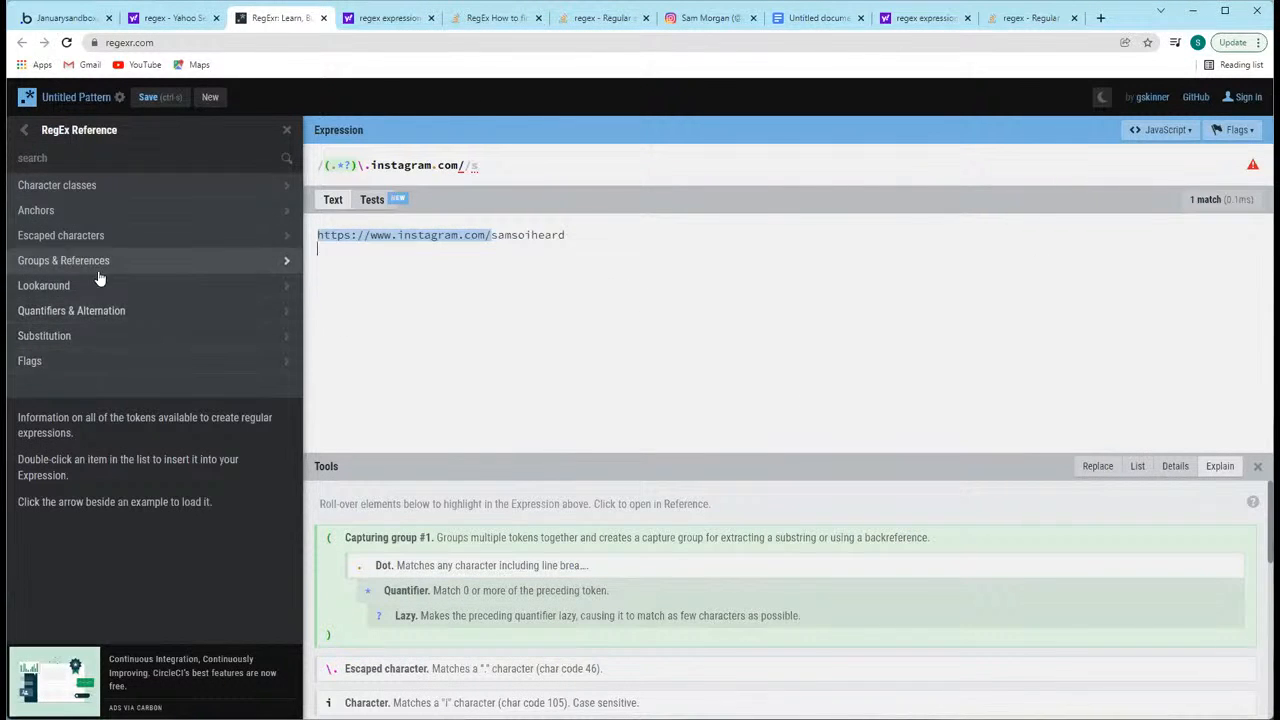
left_click(24, 130)
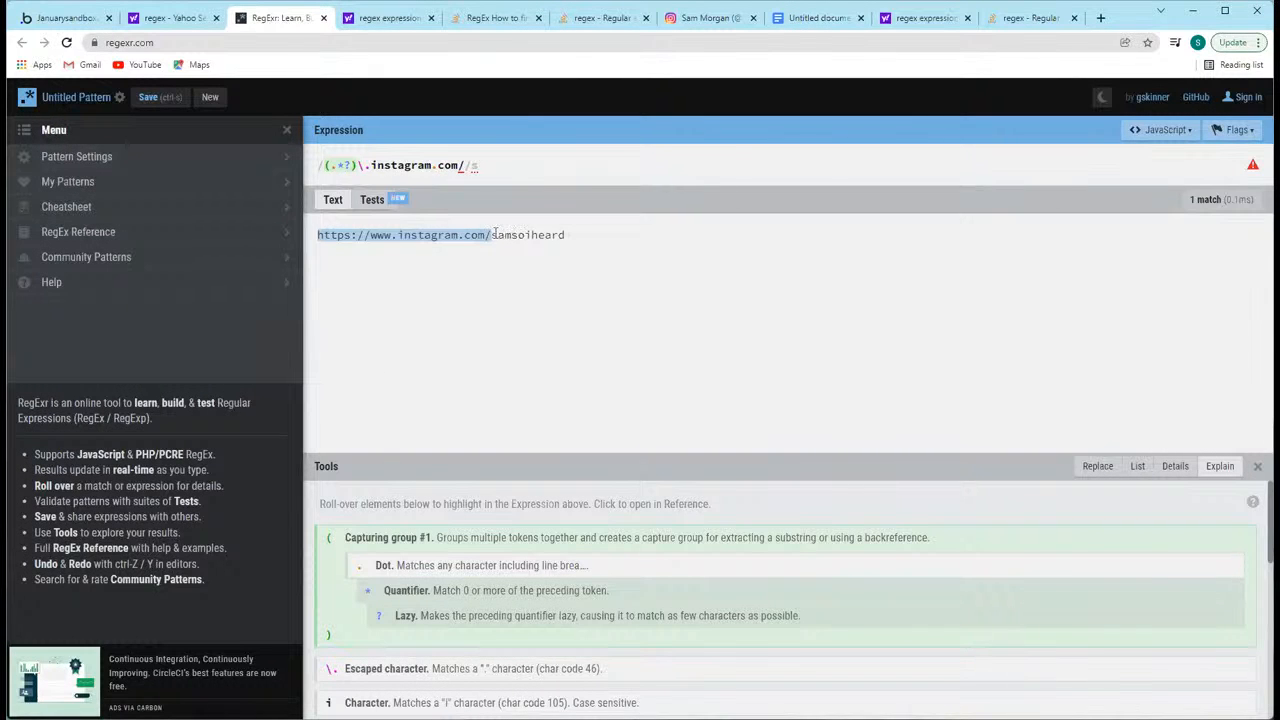
left_click_drag(492, 235, 694, 243)
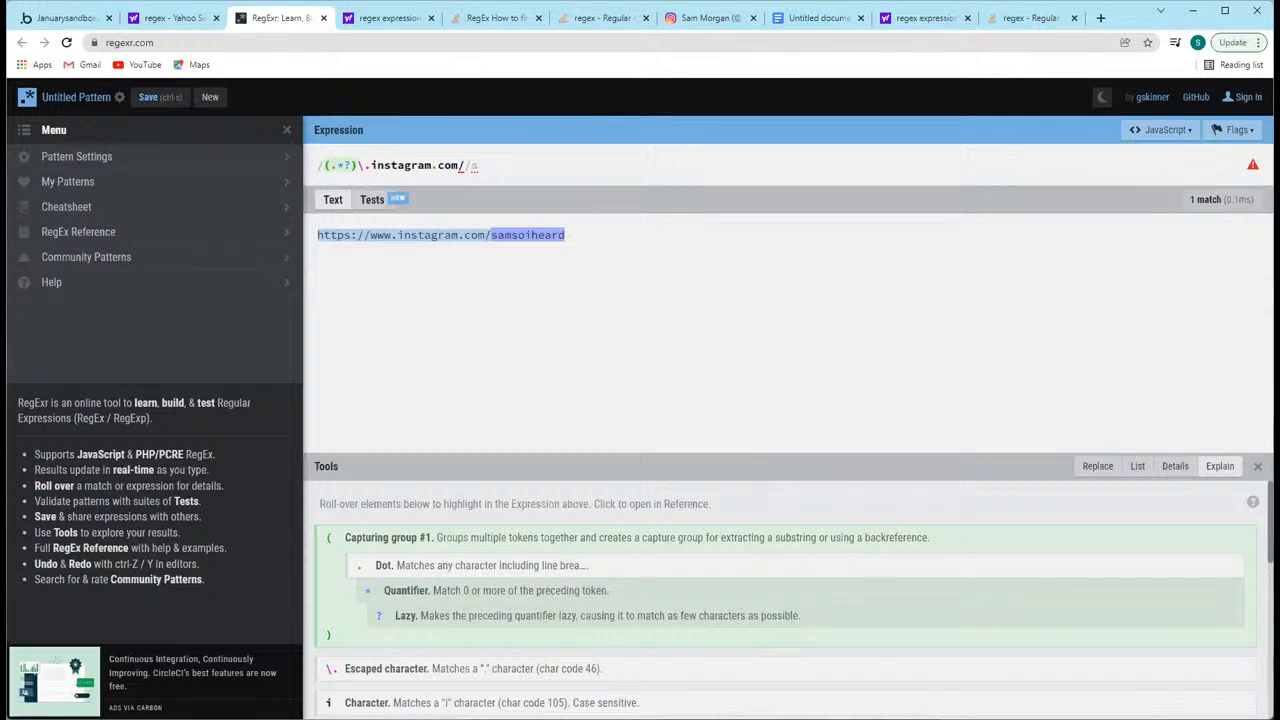
left_click(531, 285)
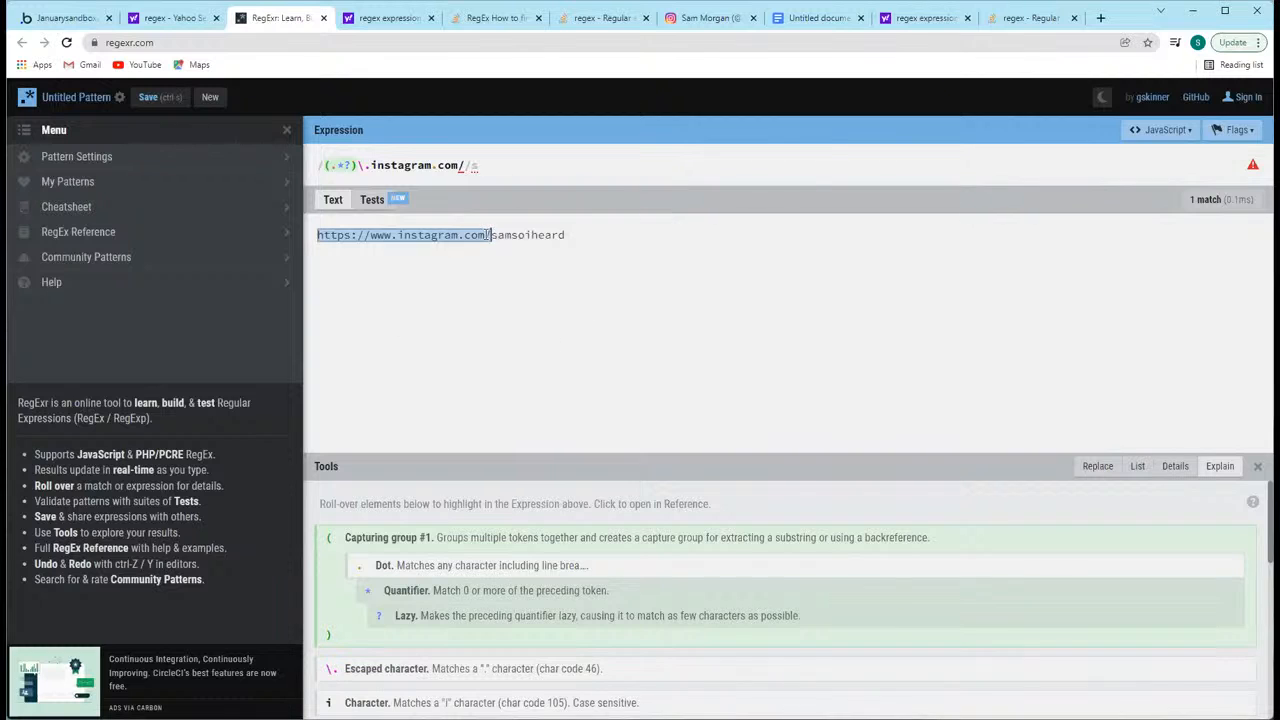
left_click_drag(493, 235, 369, 235)
left_click(386, 286)
left_click_drag(491, 235, 575, 241)
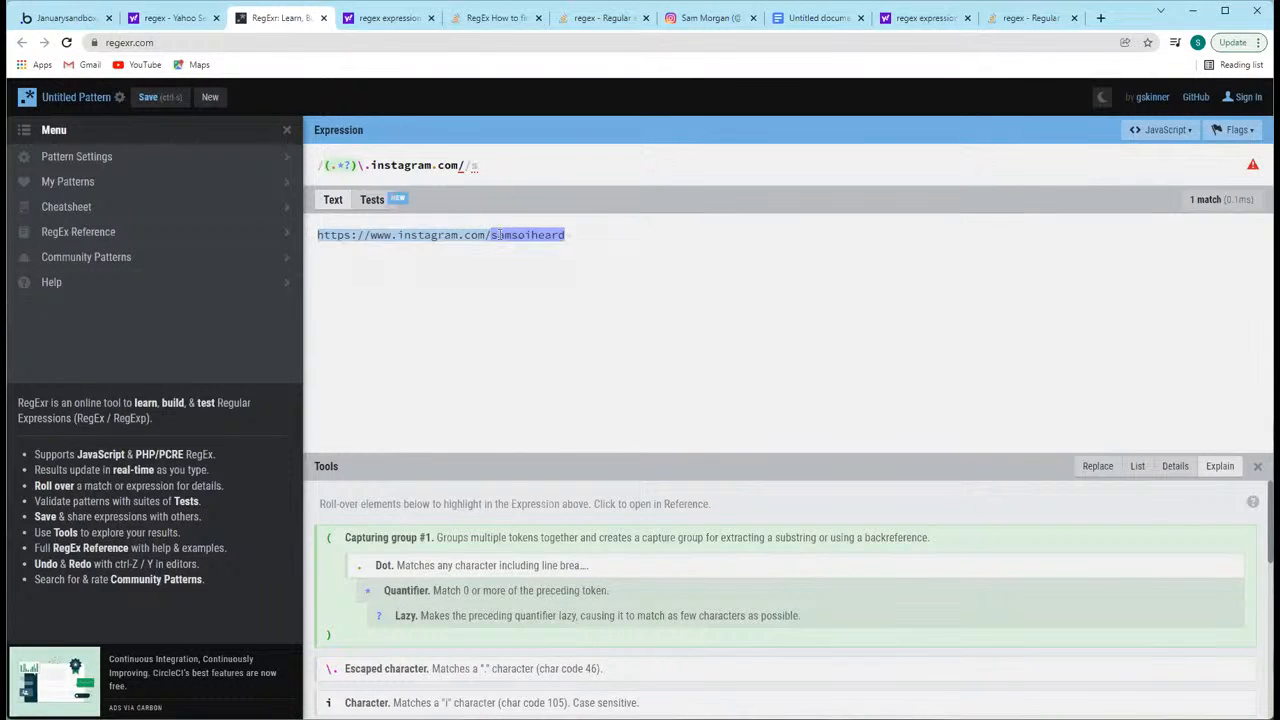
left_click_drag(491, 235, 553, 234)
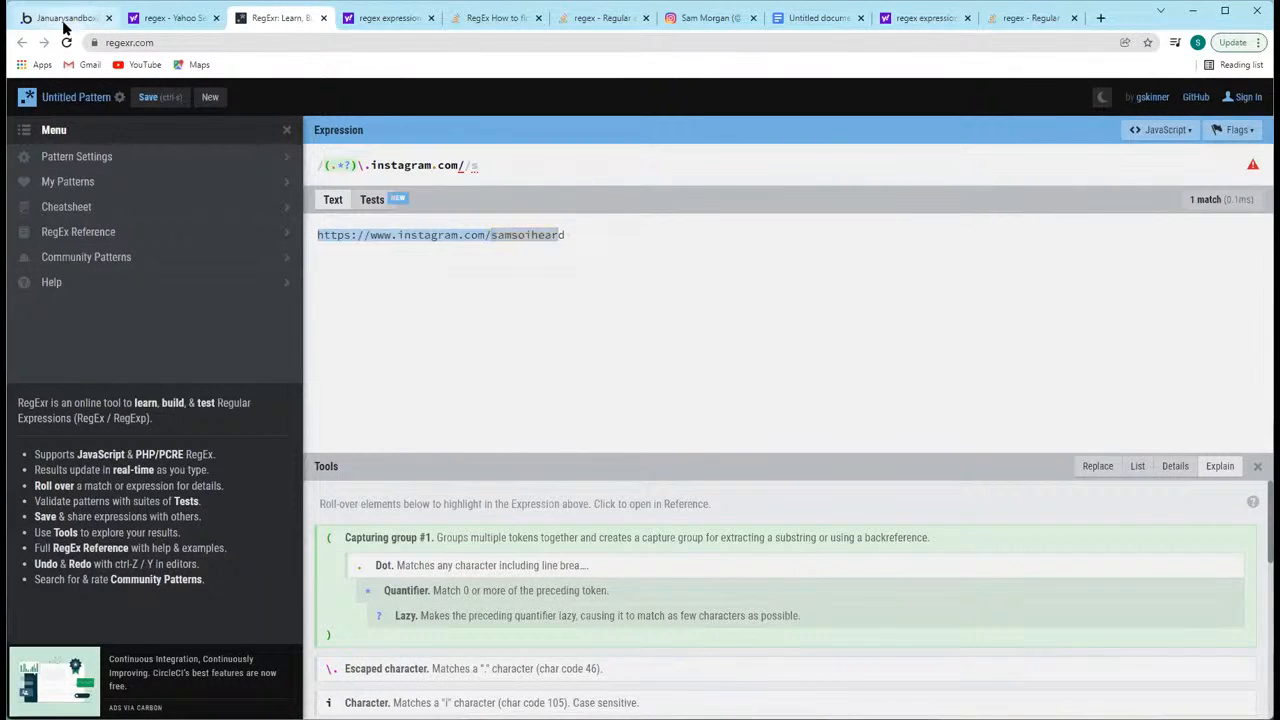
Step: Switch back to the Bubble editor and review the regex pattern in the text element's find & replace settings
left_click(60, 17)
left_click(318, 250)
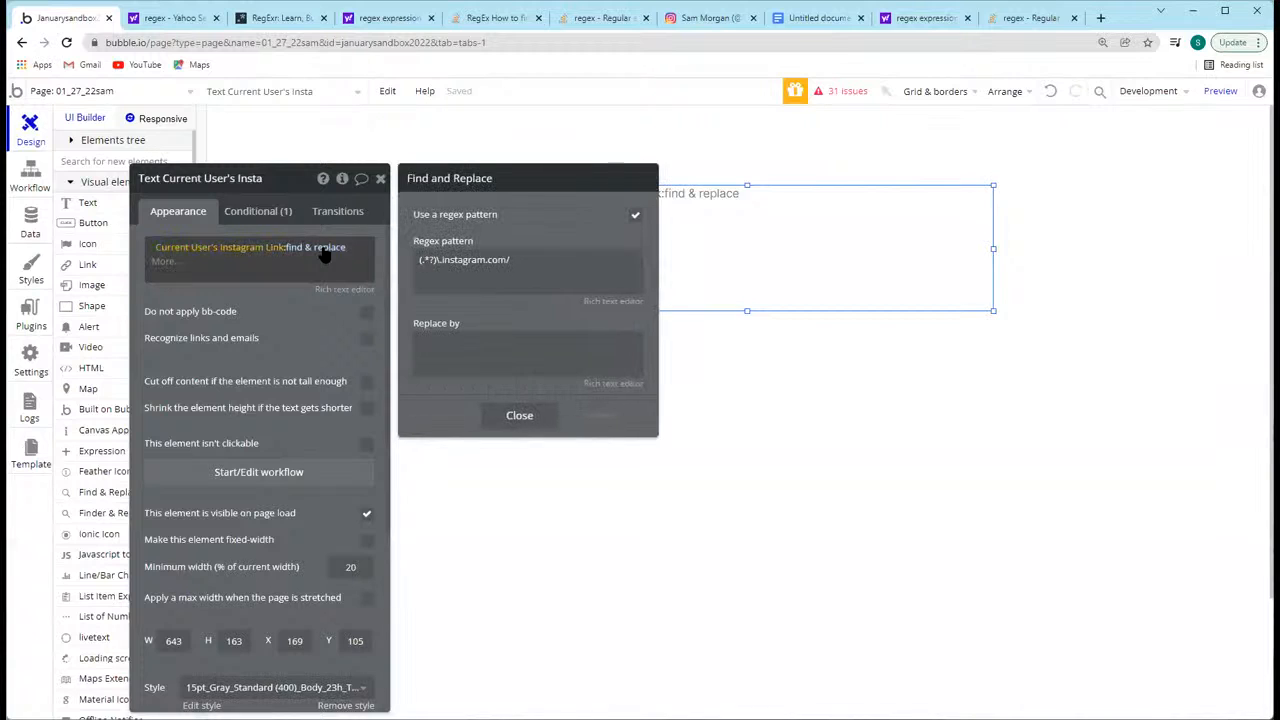
triple_click(520, 266)
left_click(502, 225)
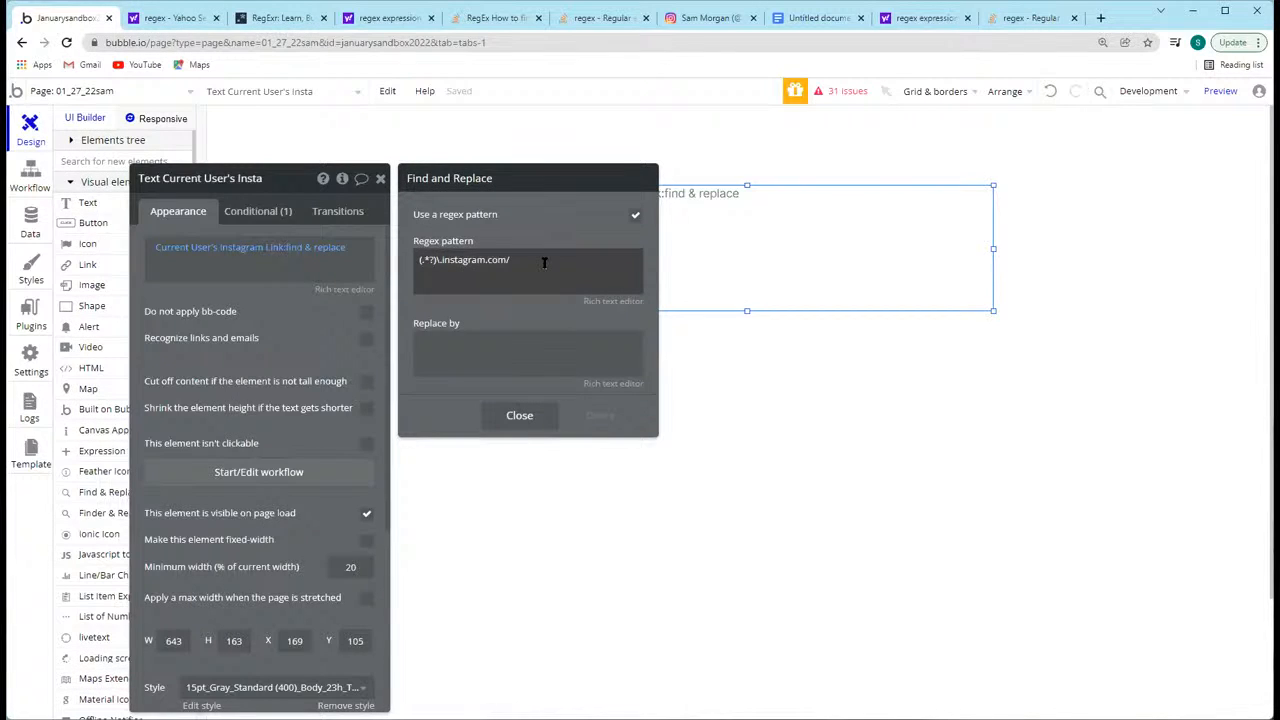
left_click(517, 258)
left_click(518, 259)
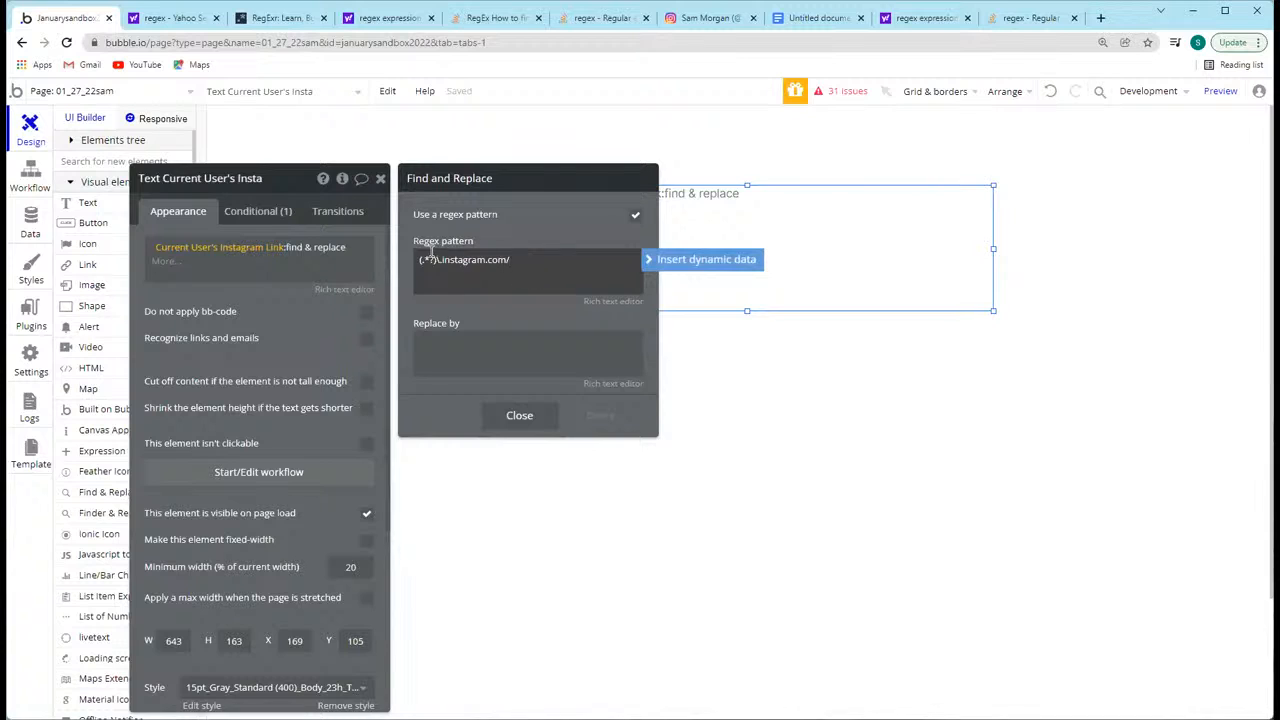
left_click(496, 236)
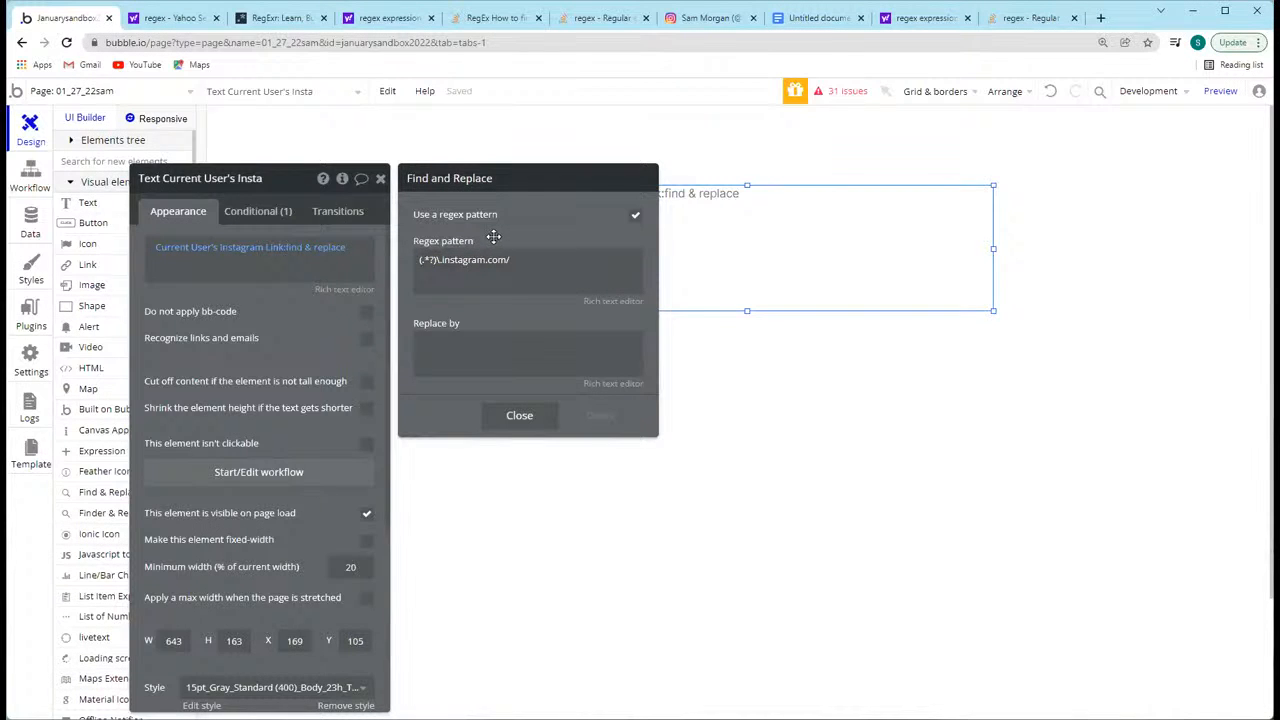
left_click(496, 258)
Step: Reopen the find & replace settings and toggle the regex pattern option to demonstrate it
left_click(312, 248)
left_click(634, 215)
left_click(544, 265)
left_click(636, 216)
left_click(636, 216)
left_click(482, 258)
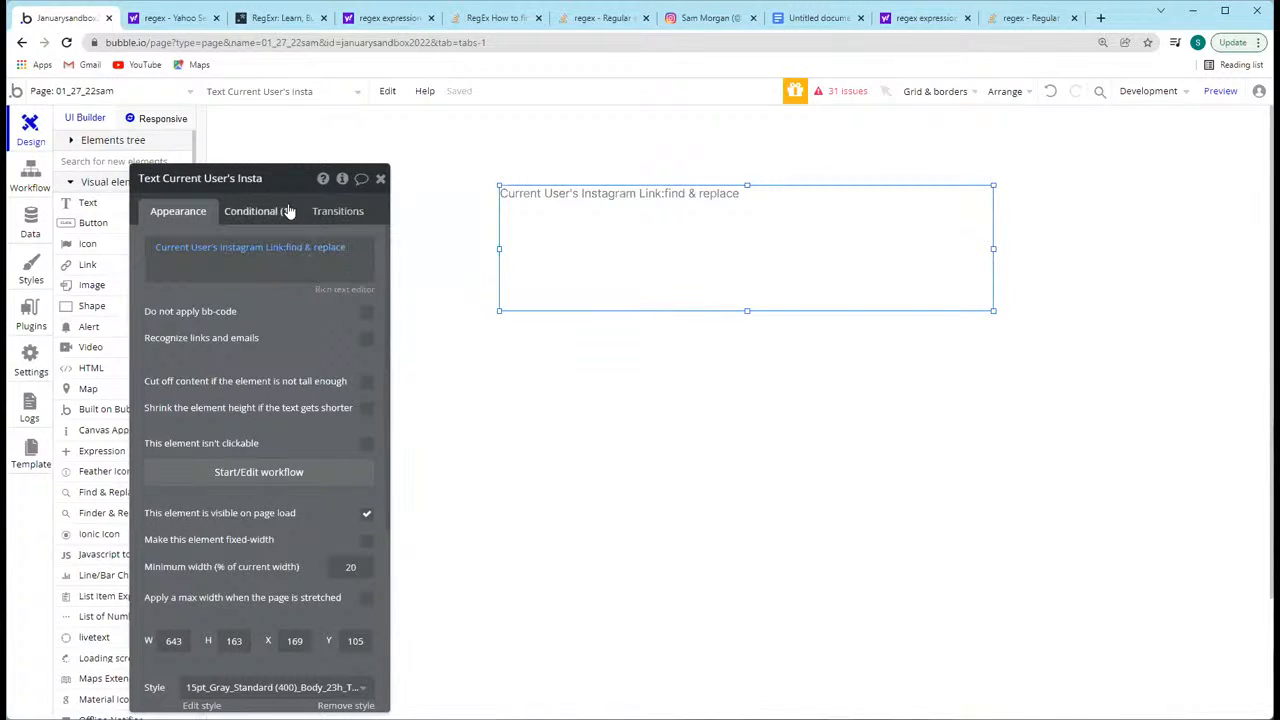
Step: Remove the text element's condition for an Instagram link that doesn't contain http, and close the property editor
left_click_drag(272, 180, 348, 148)
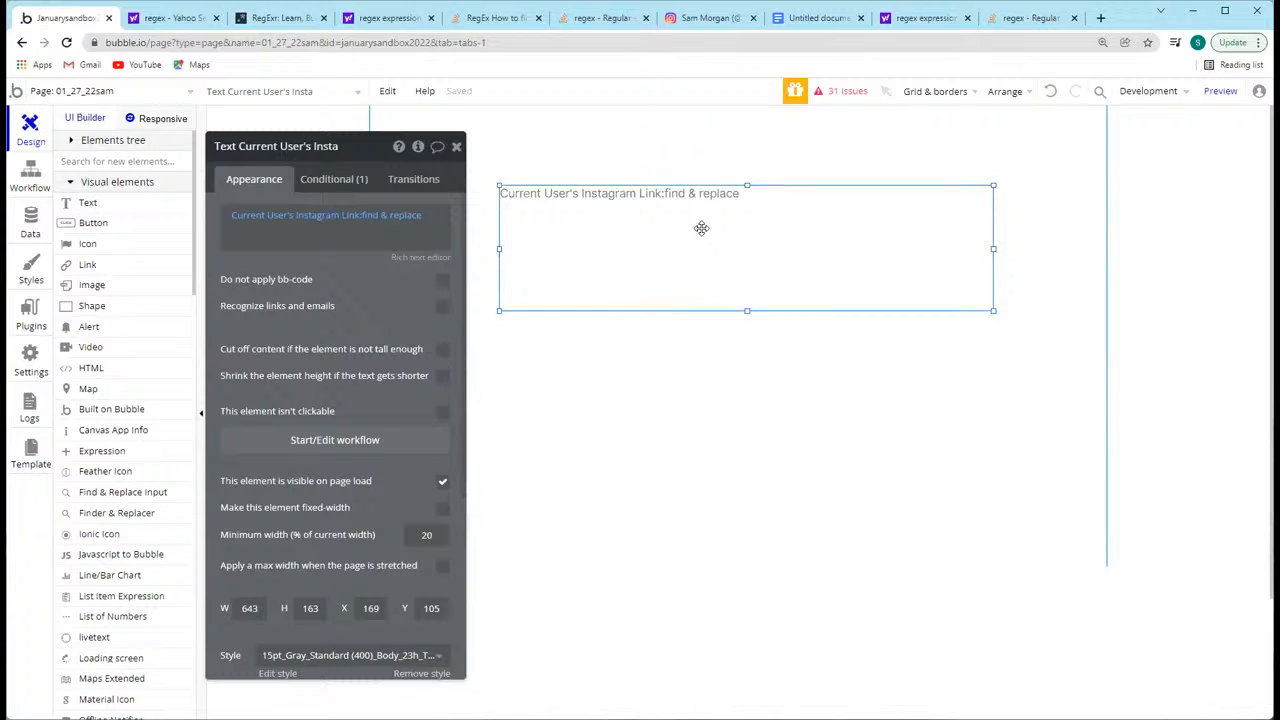
mouse_move(246, 151)
left_mouse_down()
mouse_move(290, 157)
mouse_move(268, 151)
left_mouse_up()
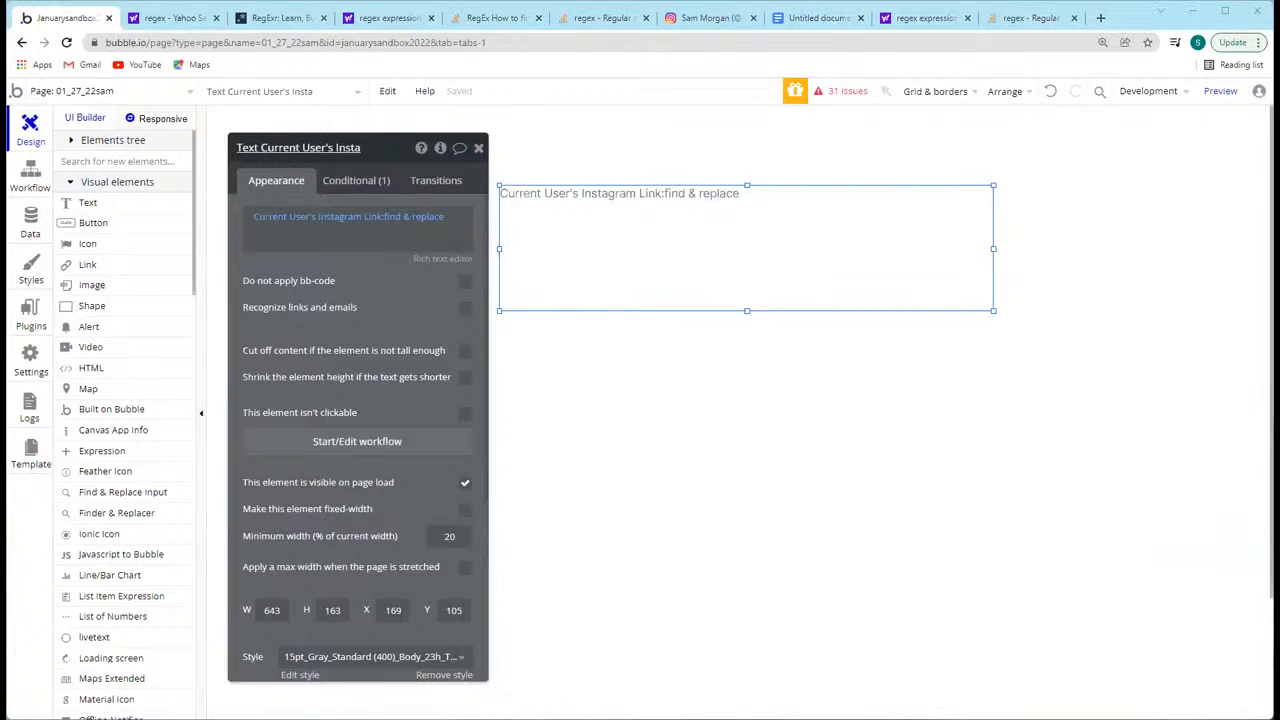
left_click(356, 180)
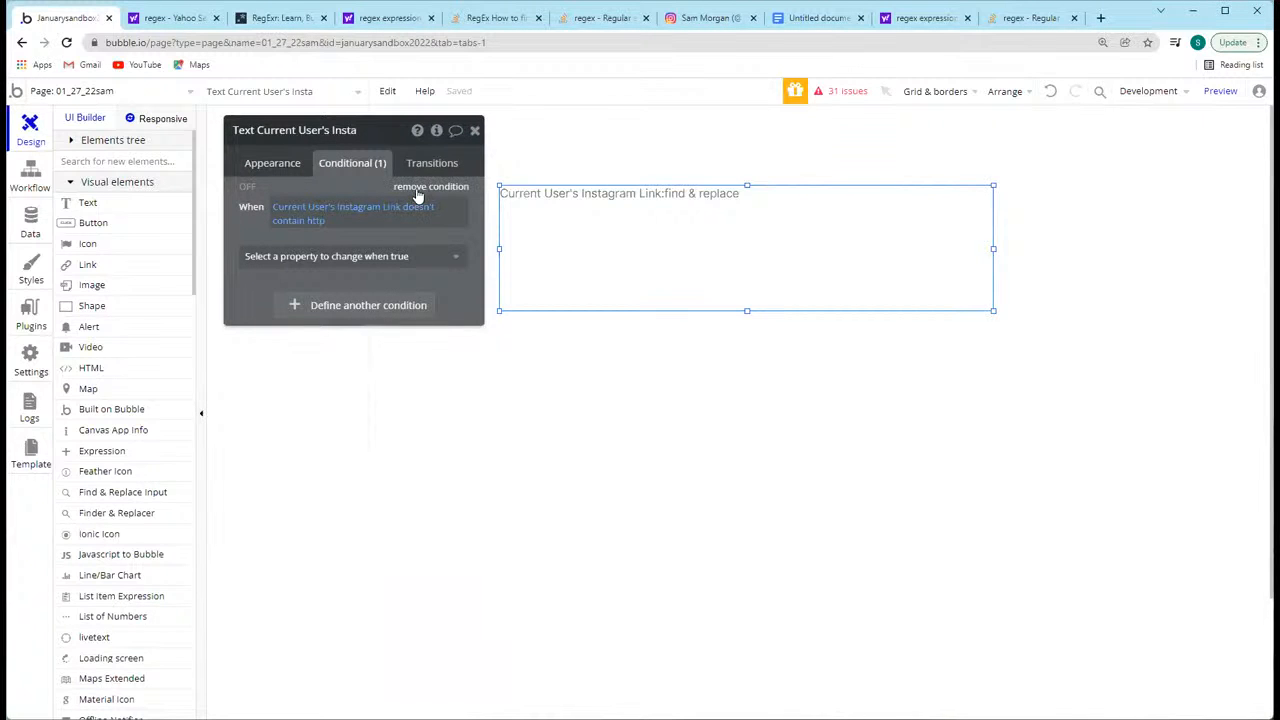
left_click(418, 187)
left_click(475, 130)
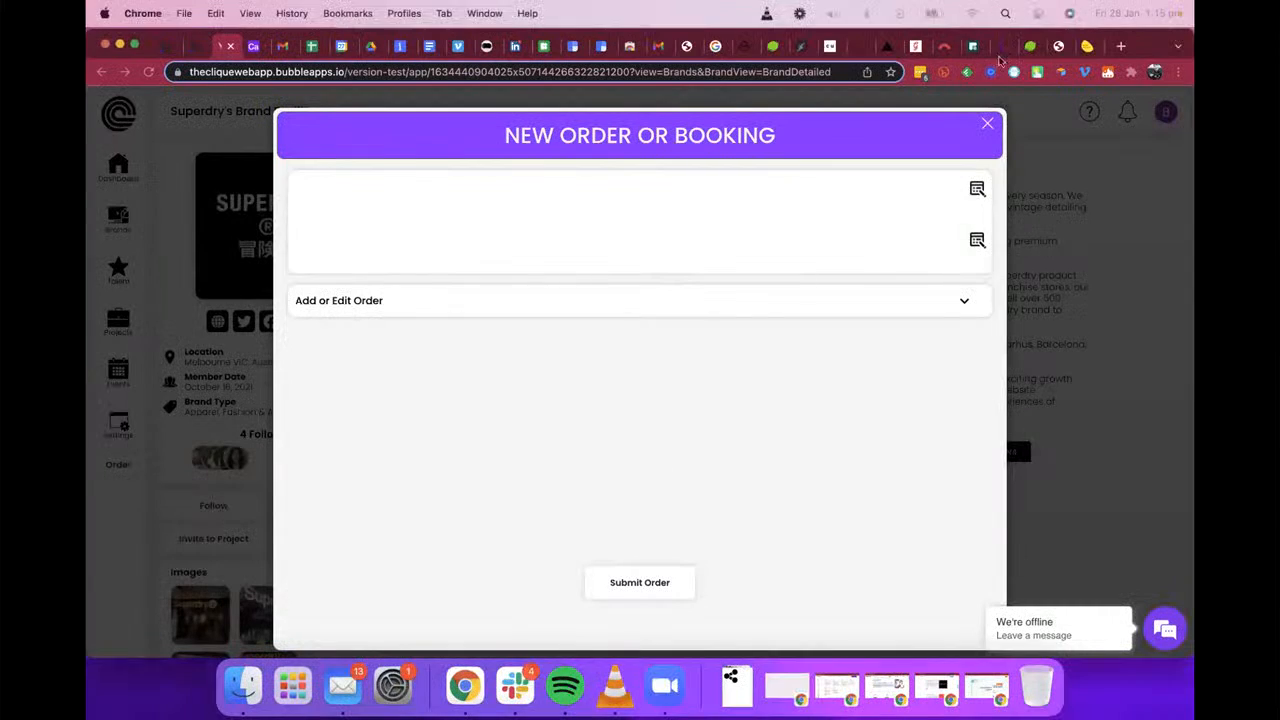
Step: On the Superdry brand profile, show the New Order or Booking popup, expand its Add or Edit Order section, and close the popup
left_click(984, 122)
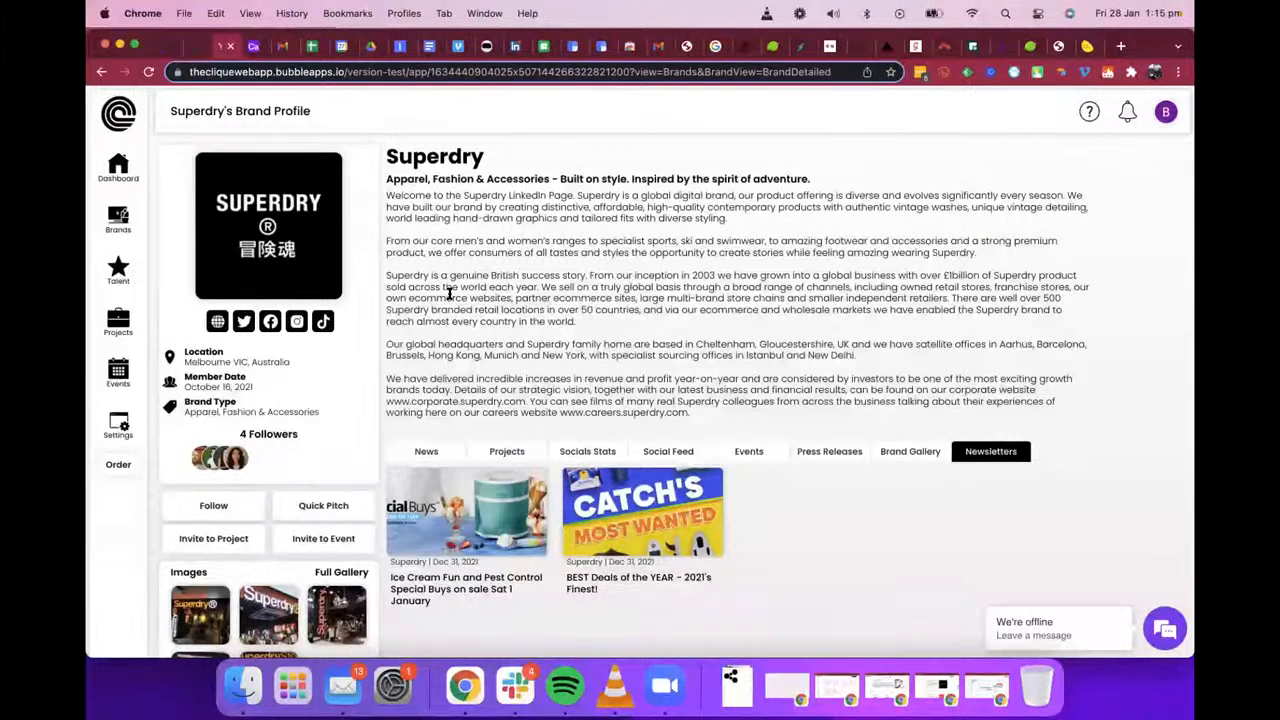
left_click(119, 464)
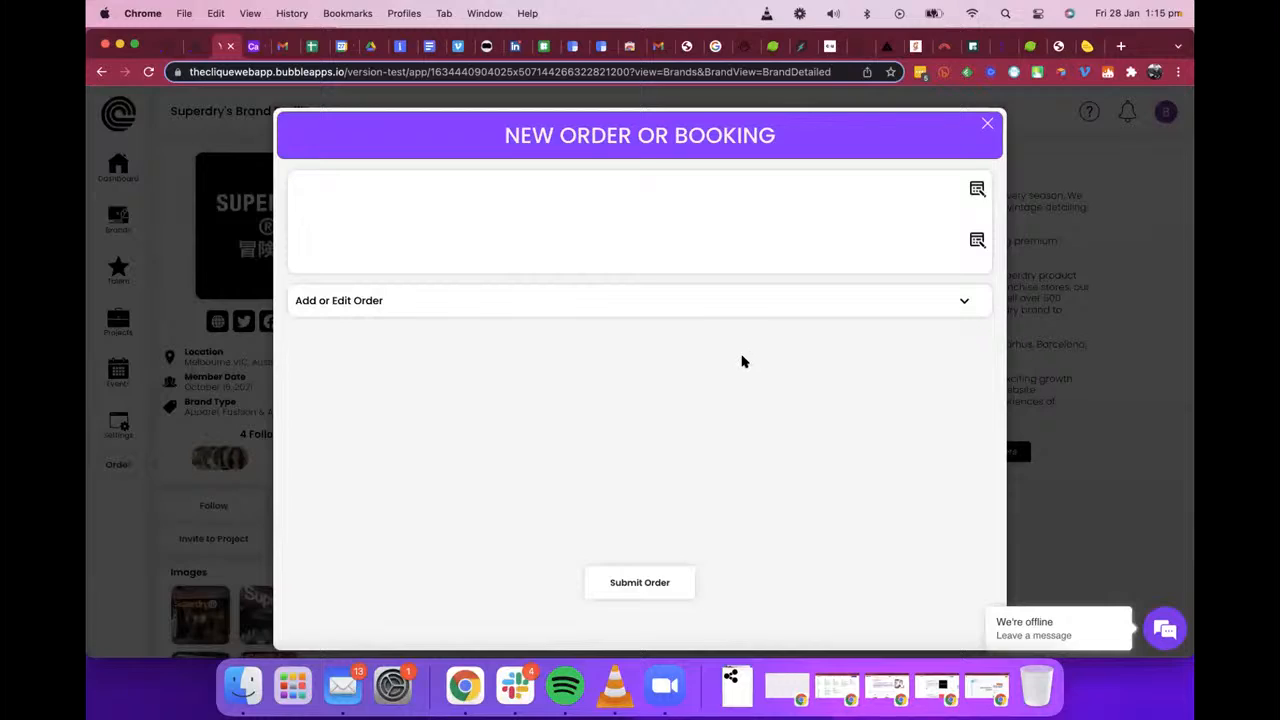
left_click(987, 124)
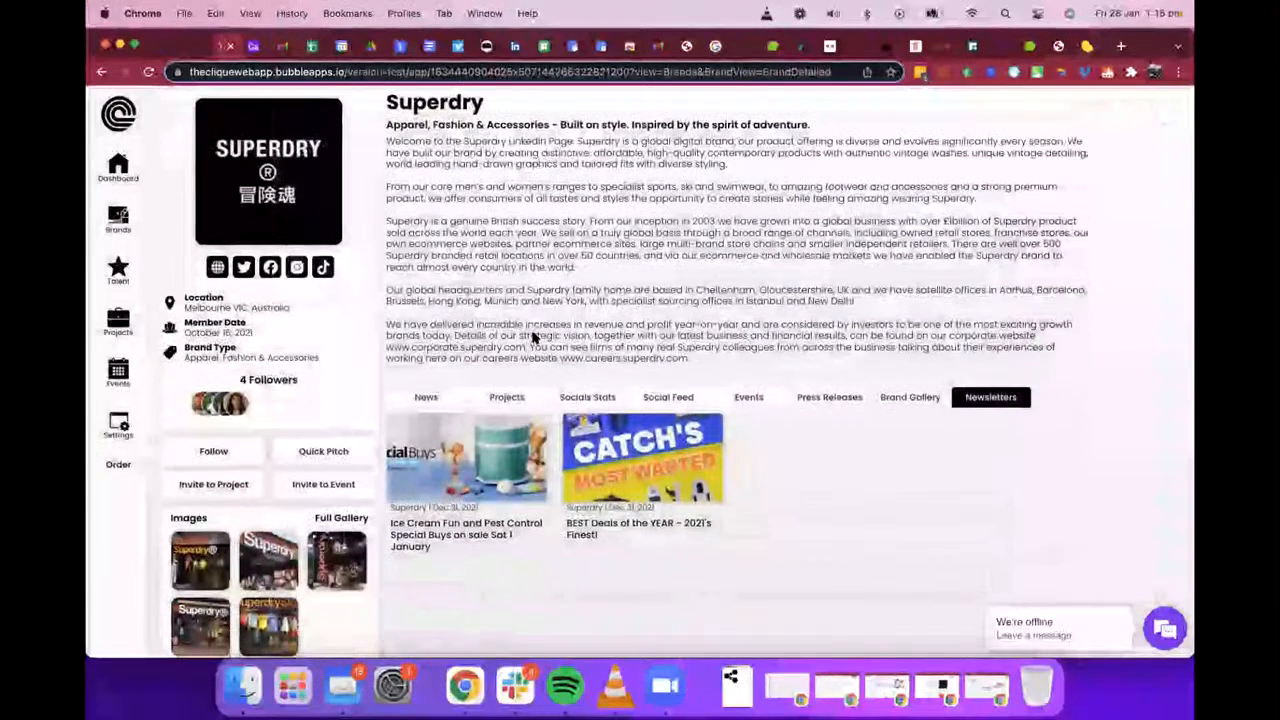
left_click(112, 465)
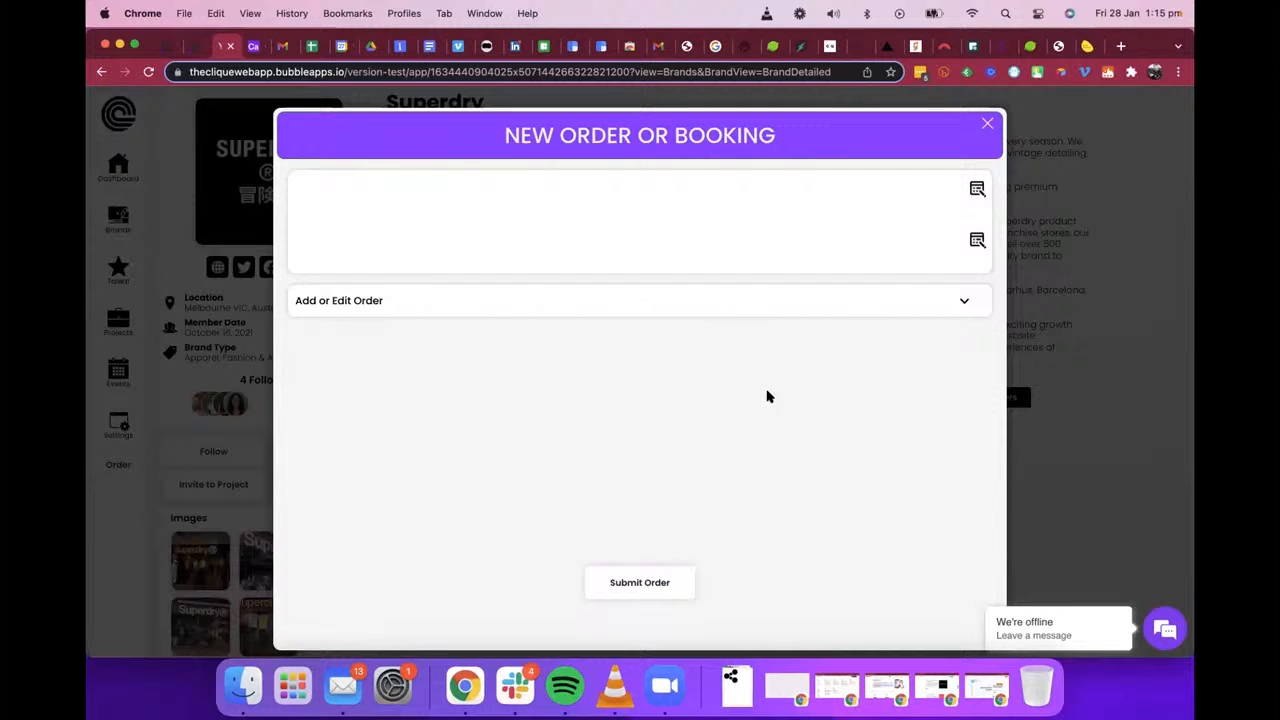
left_click(955, 302)
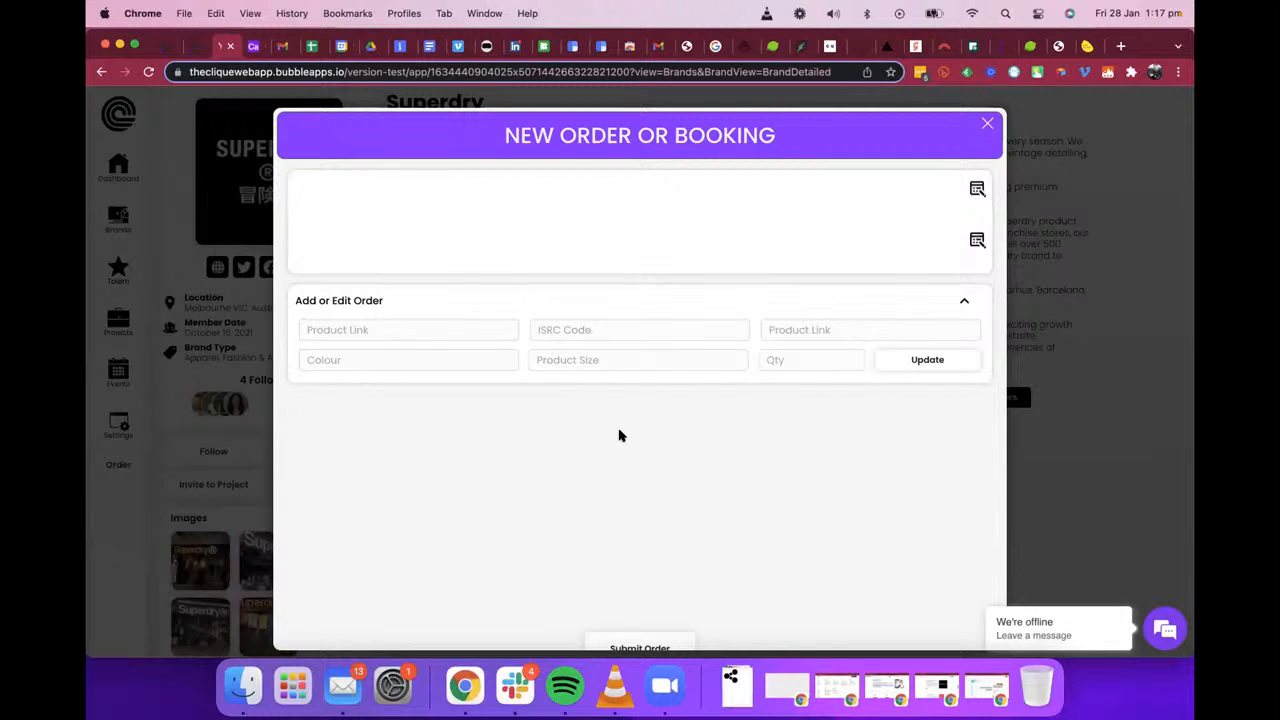
left_click(1003, 122)
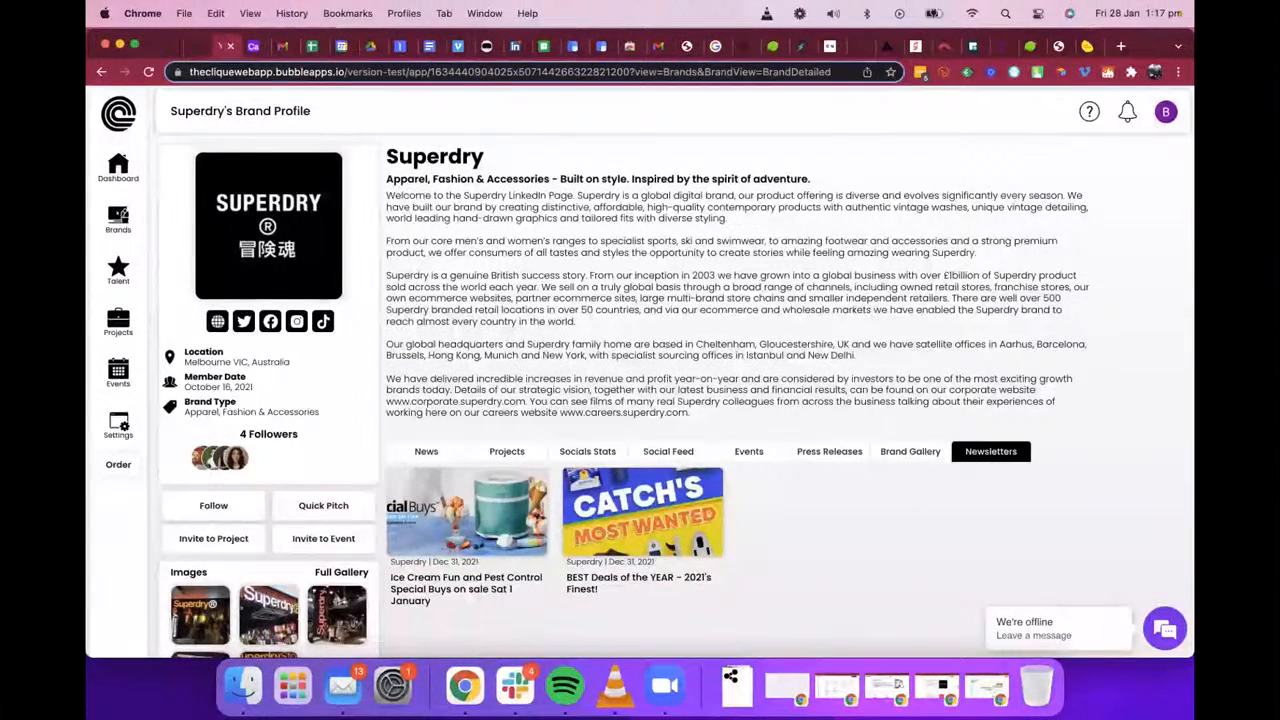
Step: Open the Create a New Brand form from the Brands navigation and look over its fields
left_click(118, 218)
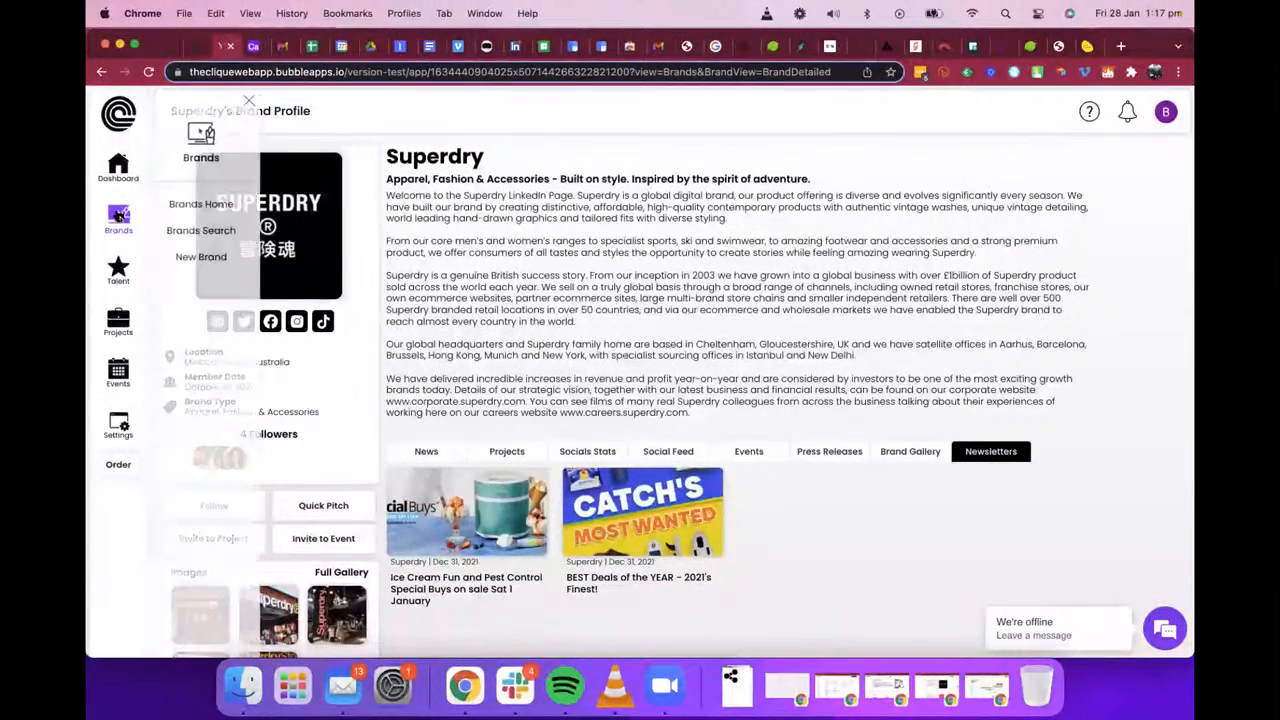
left_click(257, 102)
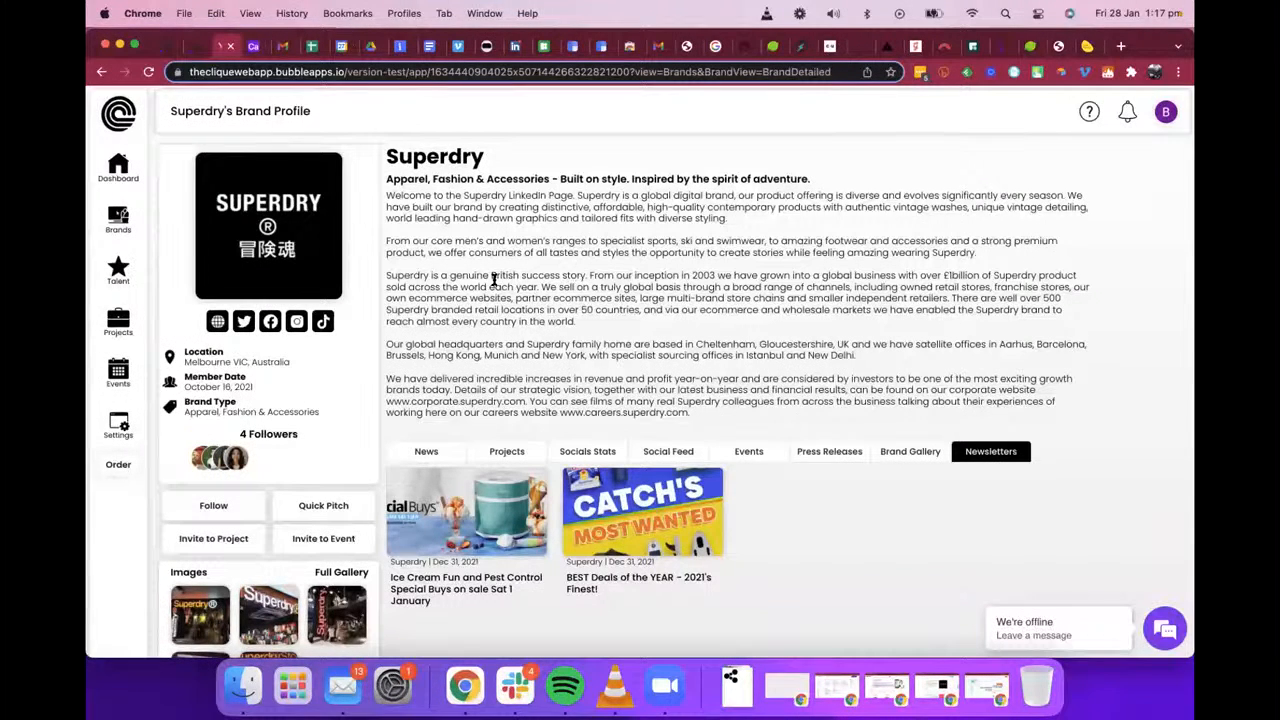
left_click(118, 218)
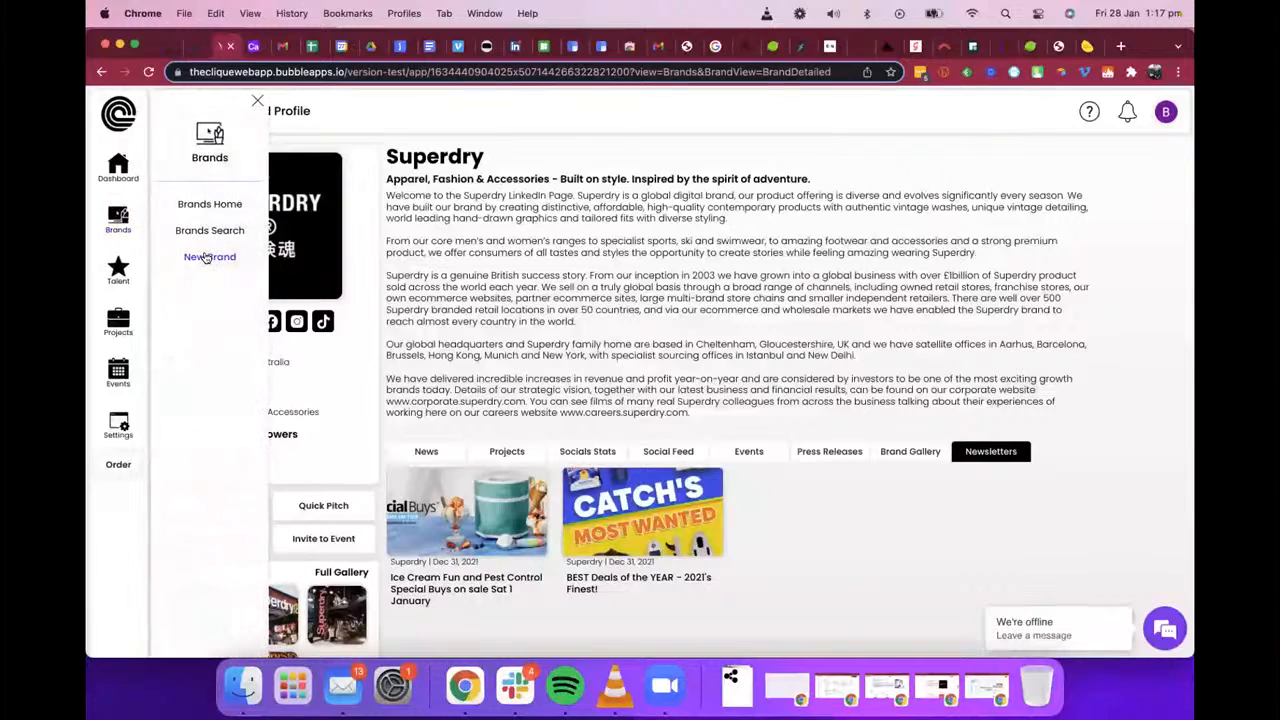
left_click(205, 258)
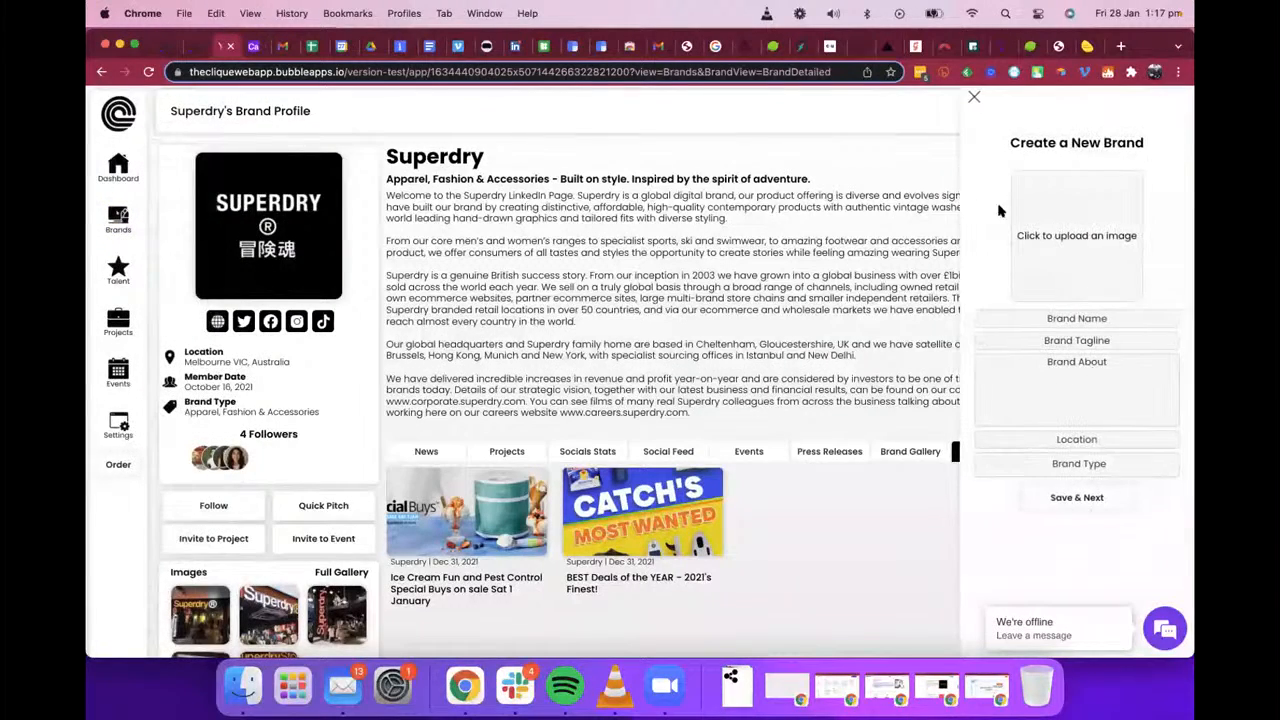
scroll(1179, 295, "down", 1)
scroll(1179, 295, "up", 1)
Step: Switch to the Bubble editor and make FloatingGroup Create Edit, its Group CE Brands and the nested Group CE Brands form visible
left_click(188, 46)
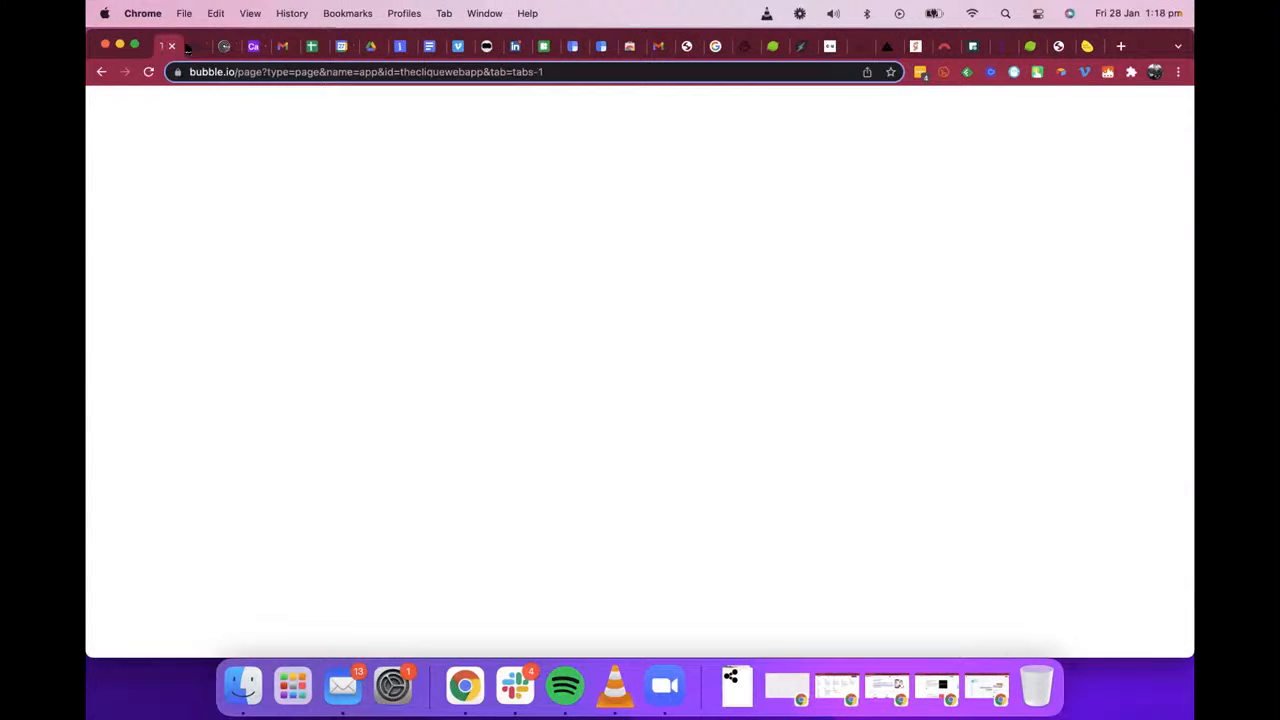
left_click(161, 46)
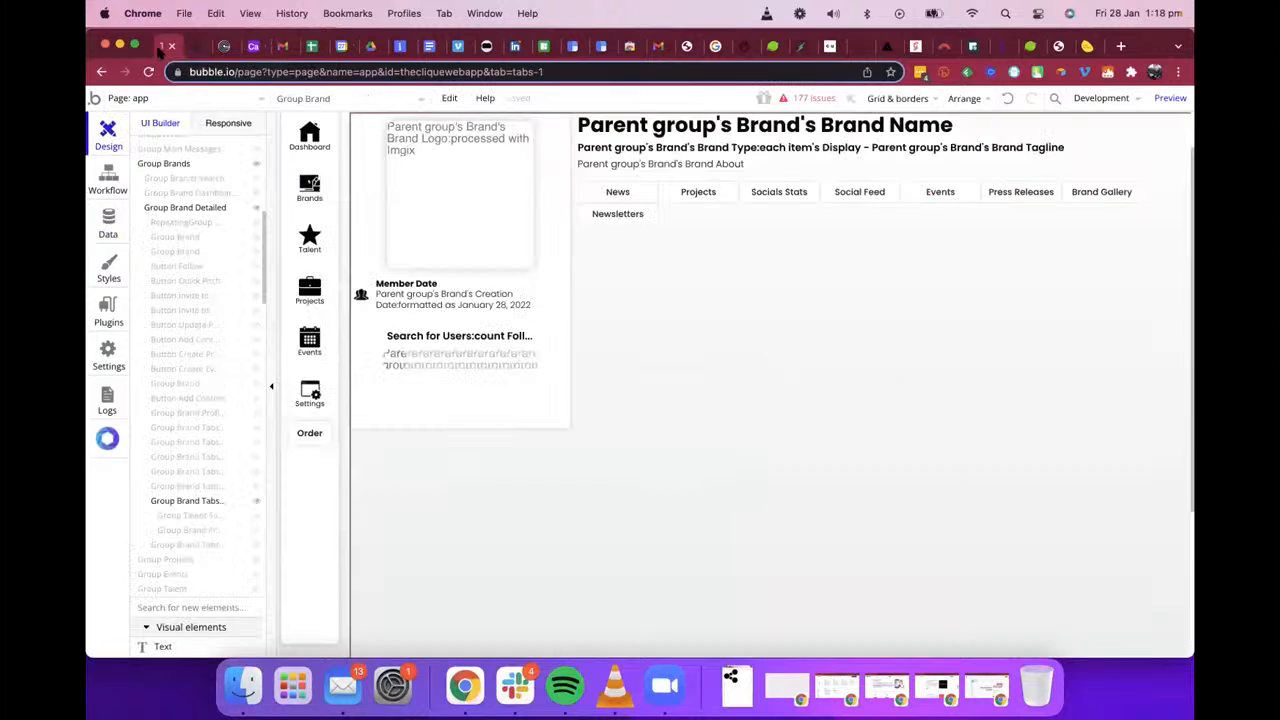
scroll(220, 222, "up", 7)
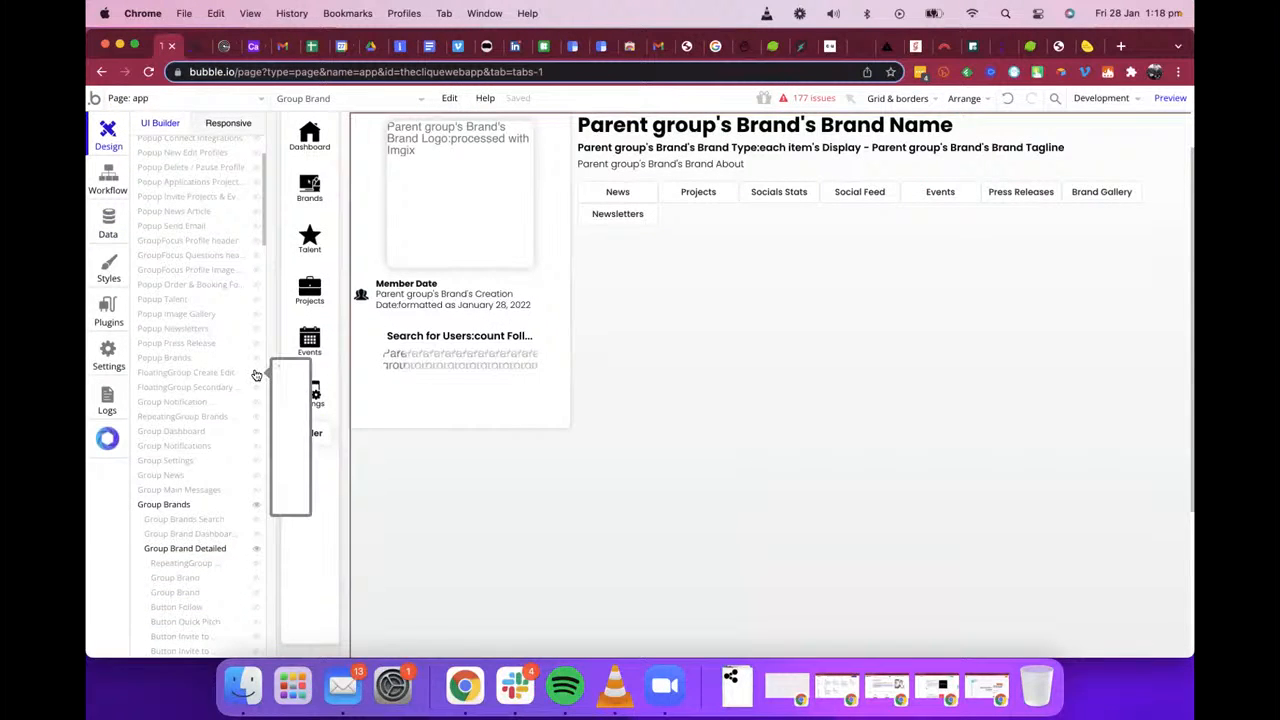
left_click(256, 373)
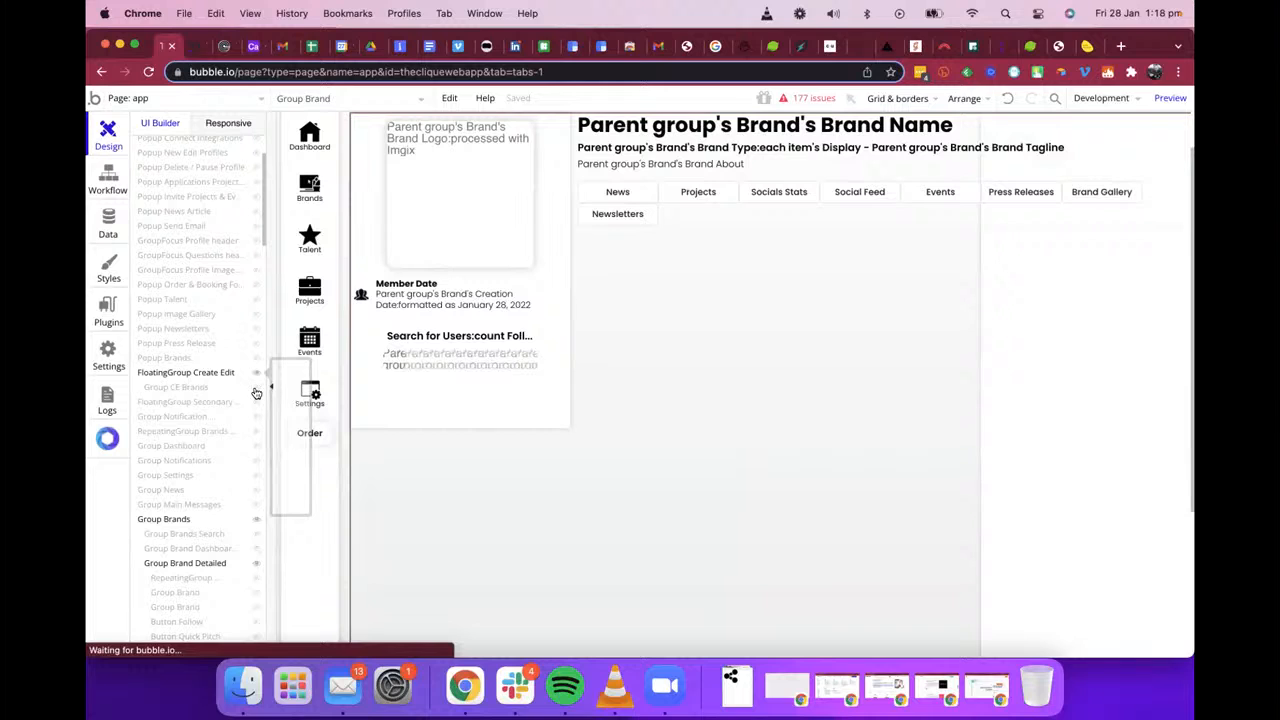
left_click(256, 389)
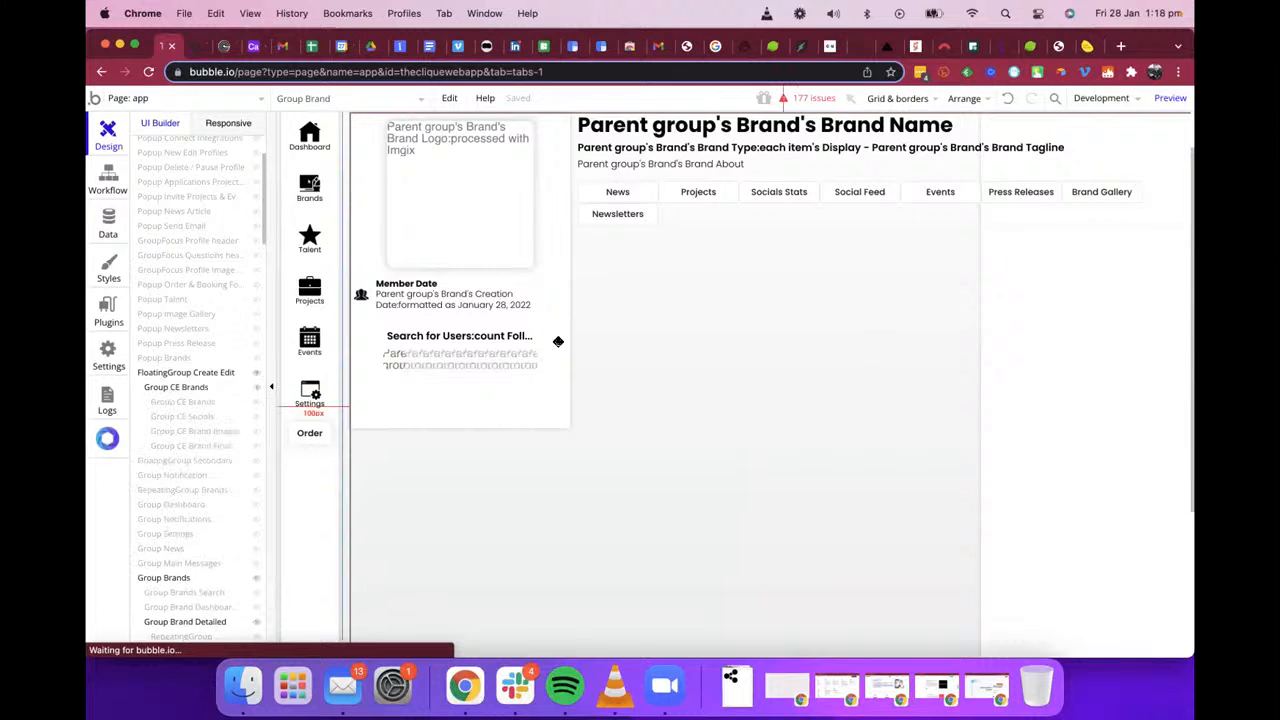
left_click(223, 372)
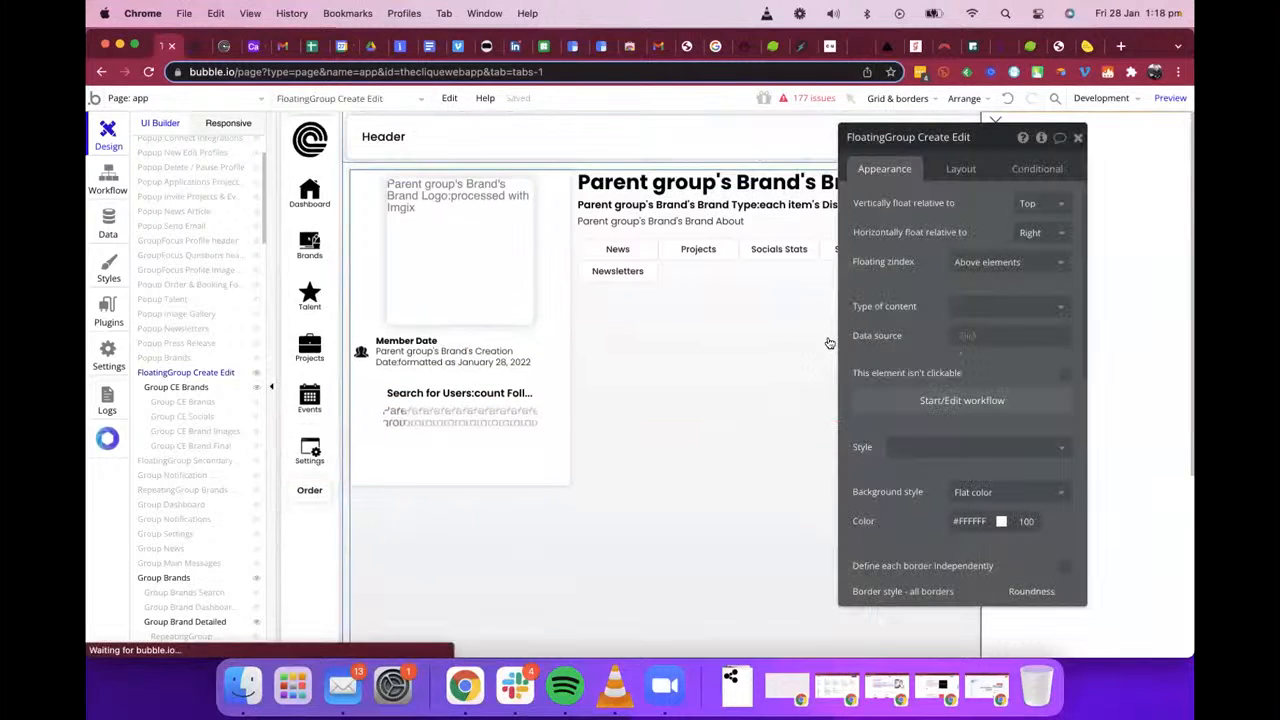
left_click(1077, 137)
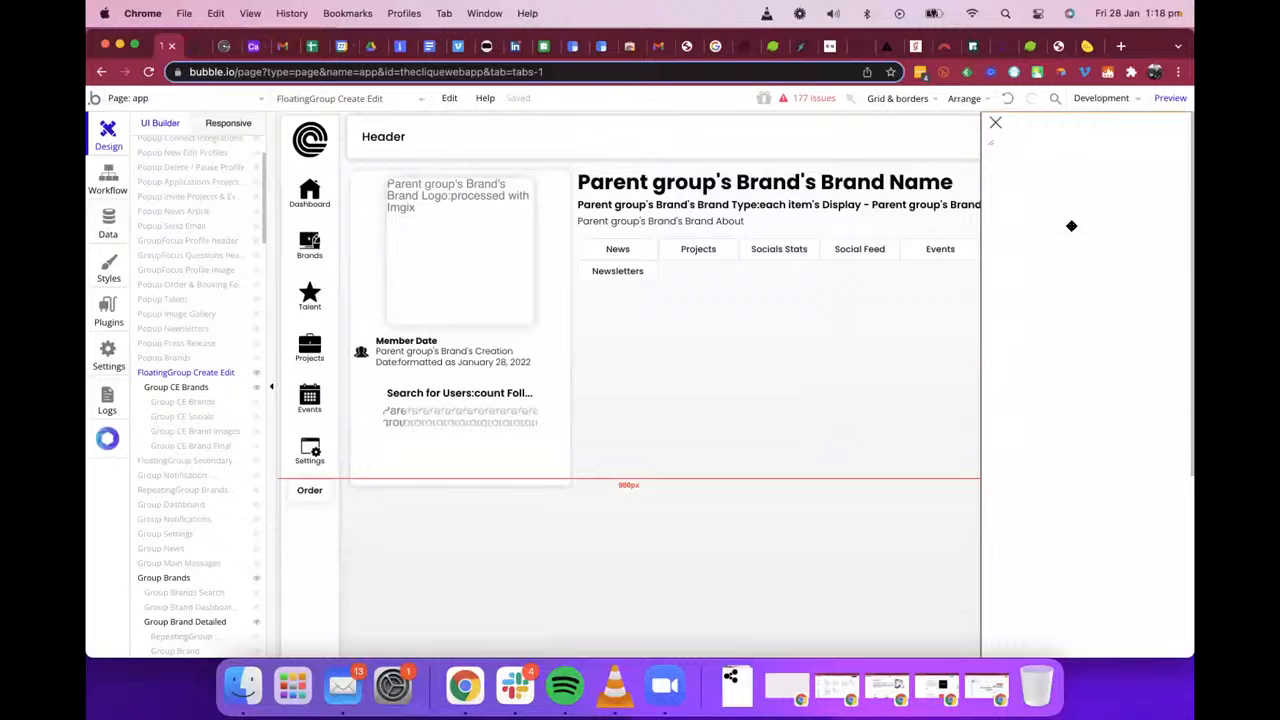
left_click(257, 403)
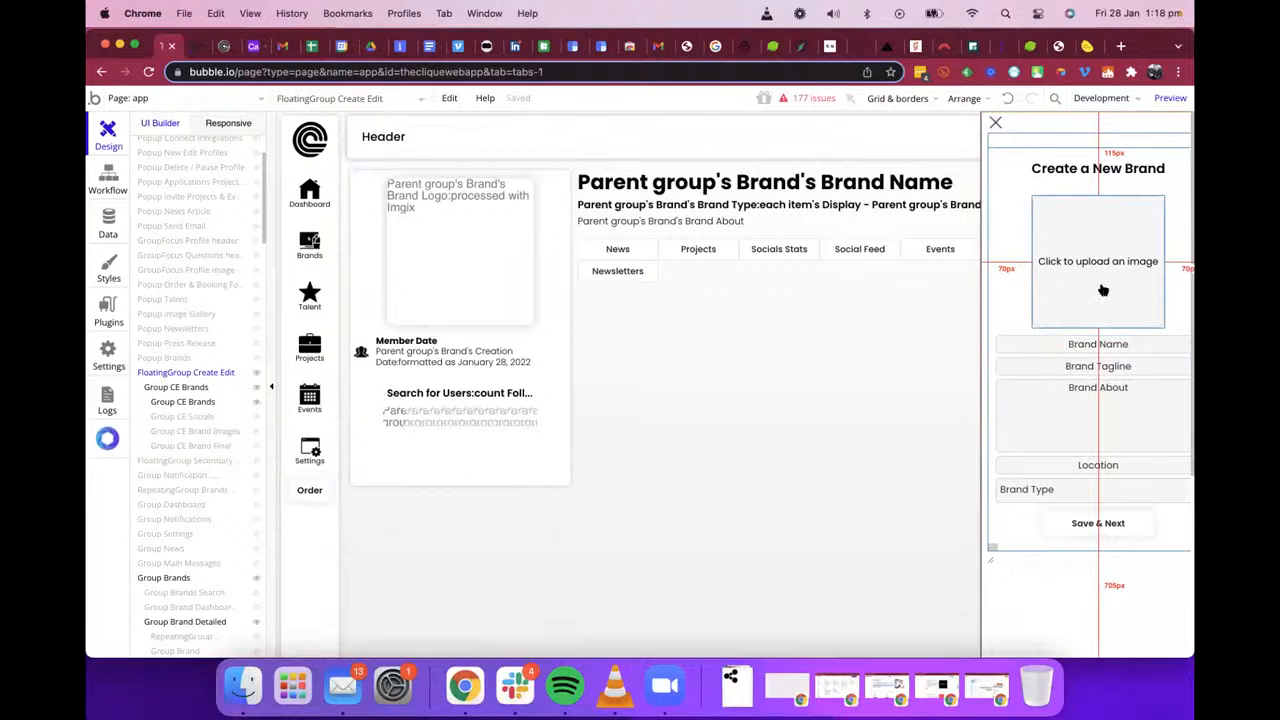
Step: Open the properties of the Group CE Brands form and move the property editor away from the form
left_click(991, 349)
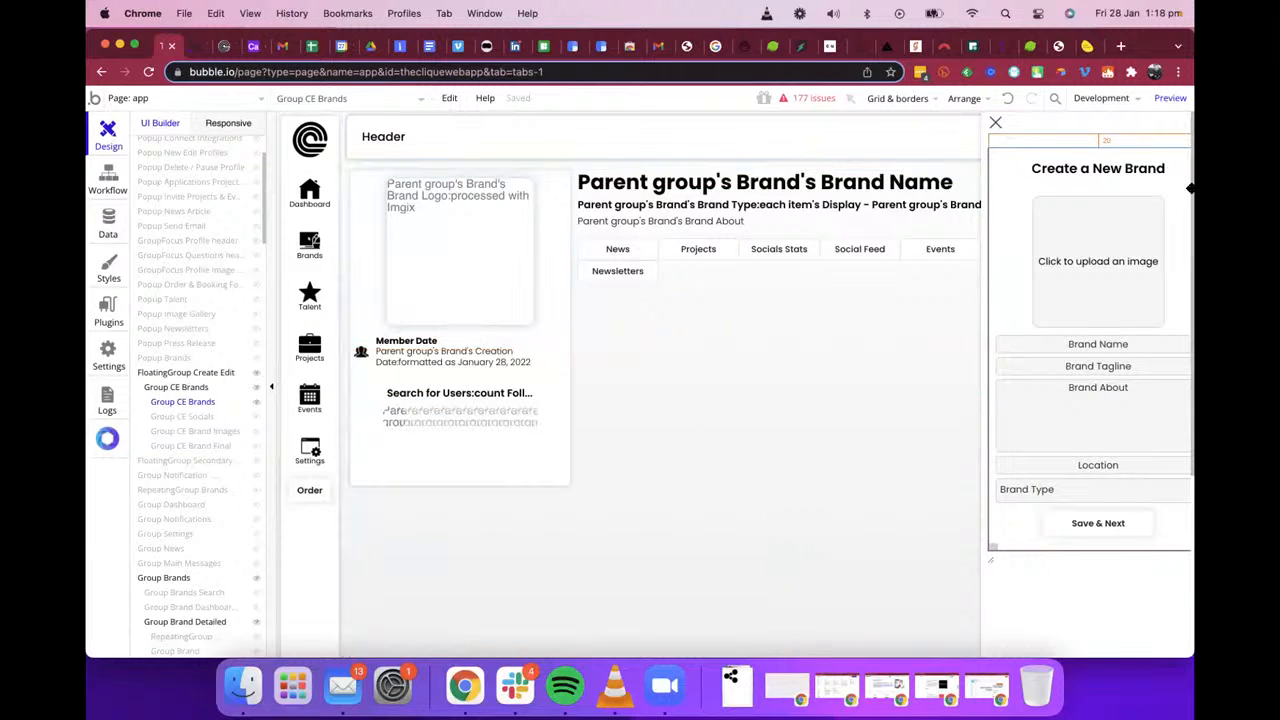
double_click(1008, 241)
left_click_drag(851, 142, 382, 217)
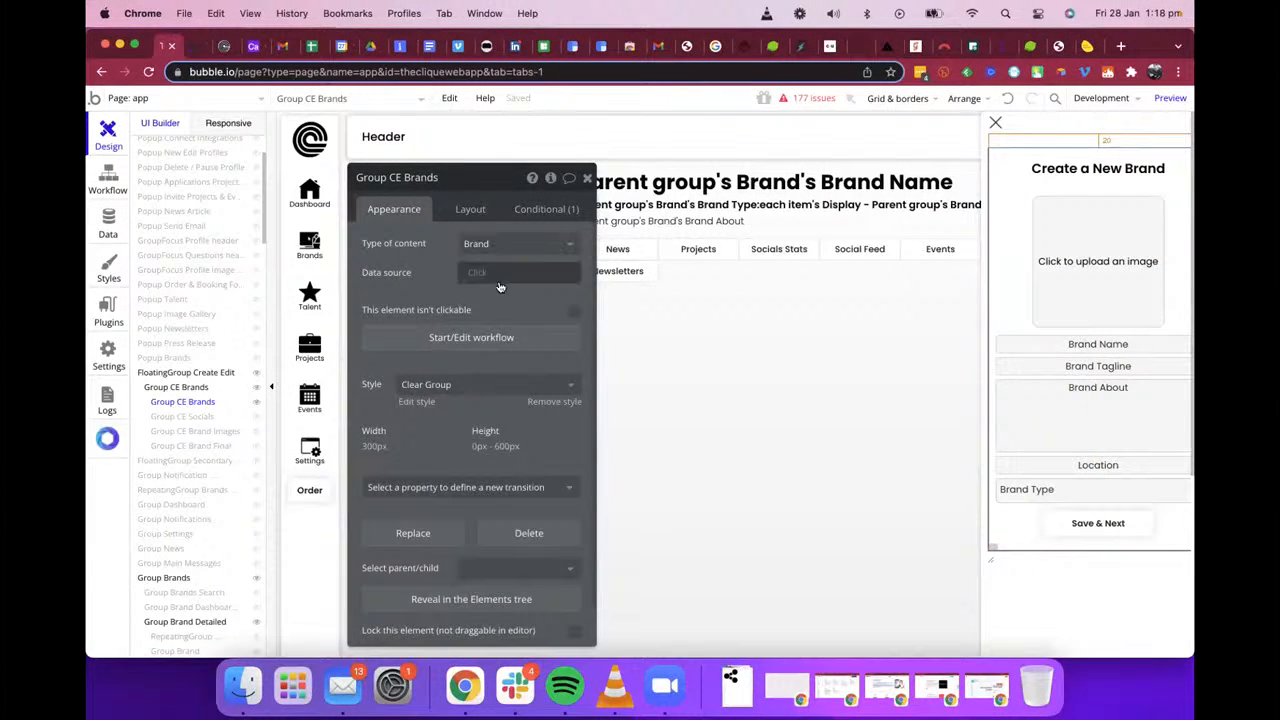
Step: Set the Brand Name input's initial content to the dynamic value Parent group's Brand's Brand Name
left_click(1073, 342)
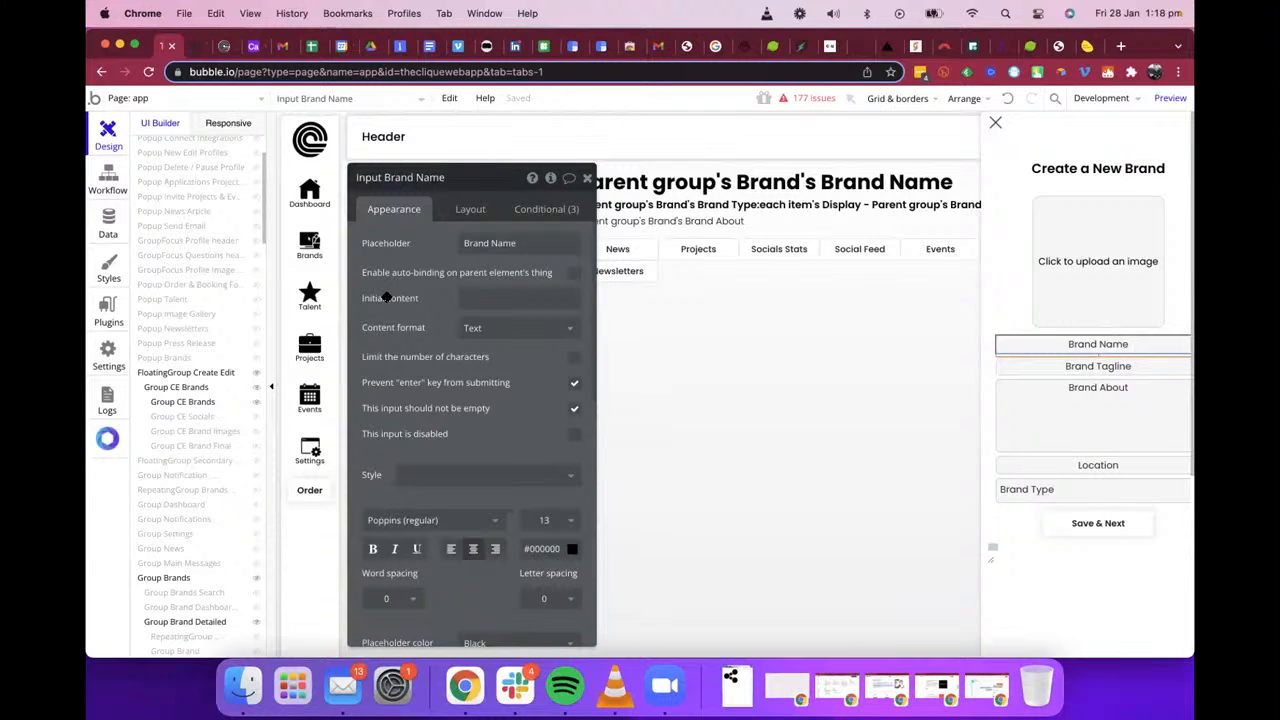
left_click(474, 297)
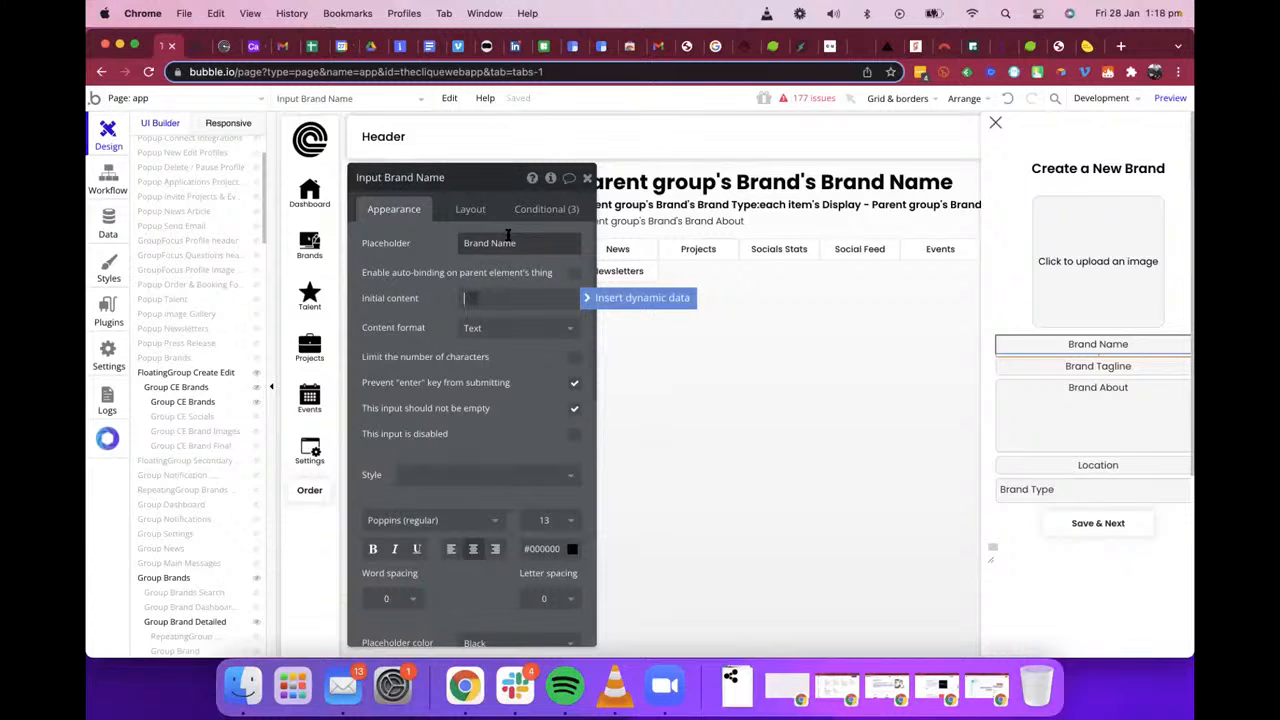
left_click(604, 300)
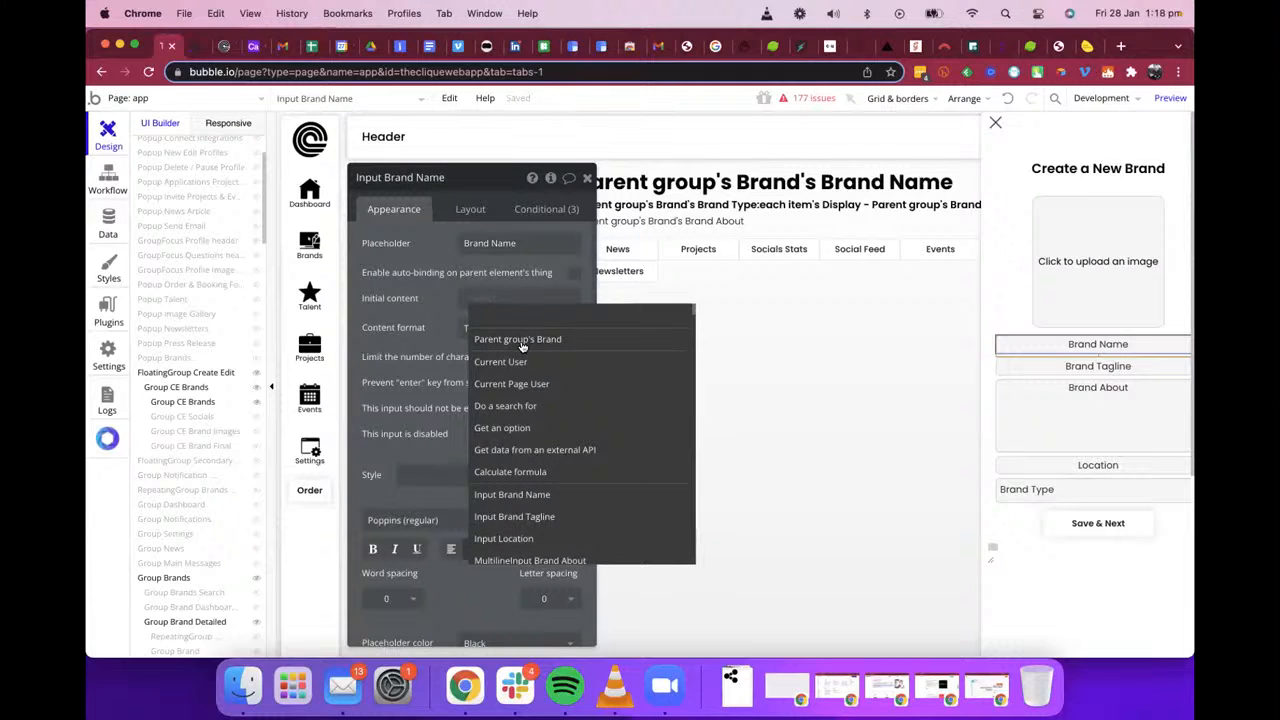
left_click(521, 342)
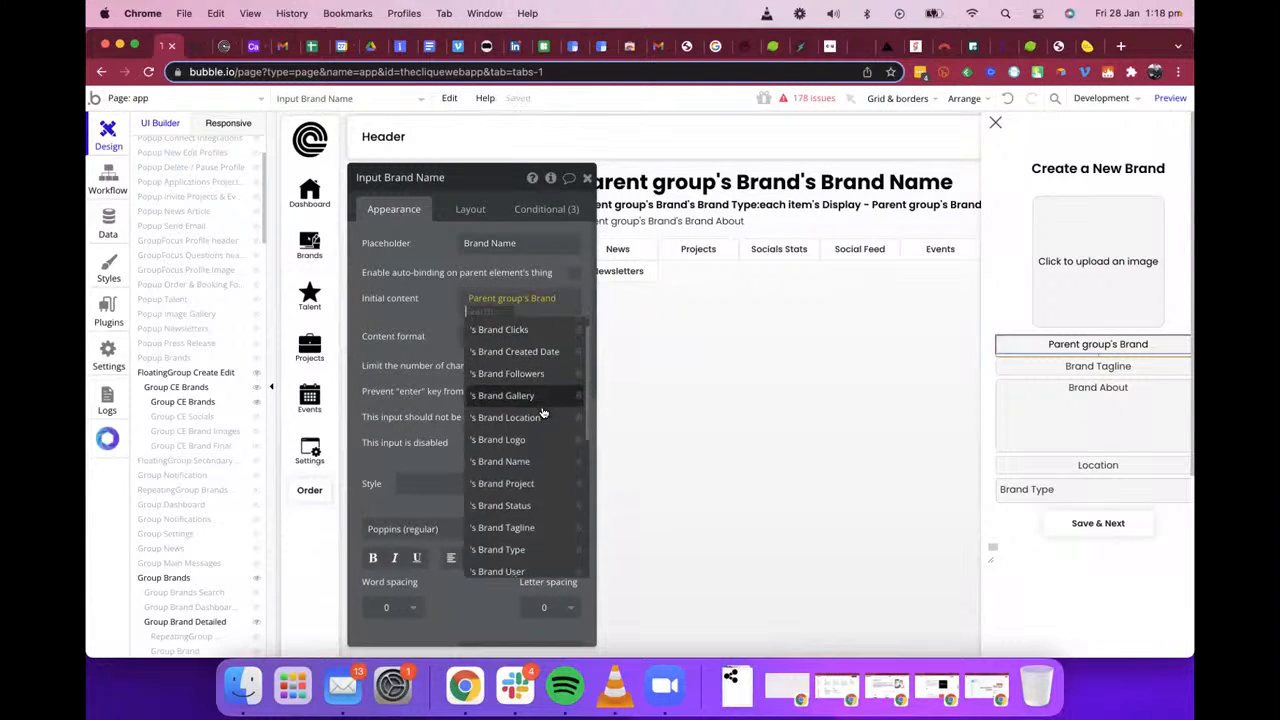
left_click(502, 466)
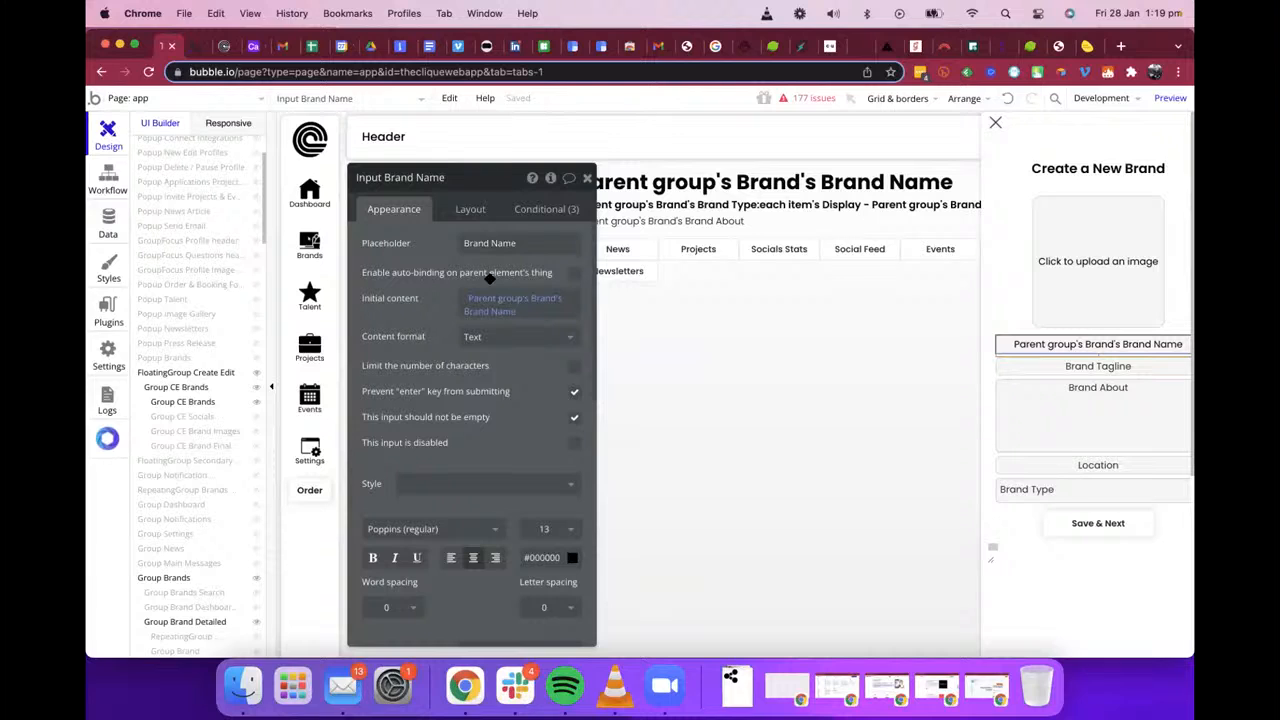
Step: Append the :defaulting to operator to the Brand Name input's initial content expression and view the available fallback sources
left_click(498, 312)
left_click(532, 312)
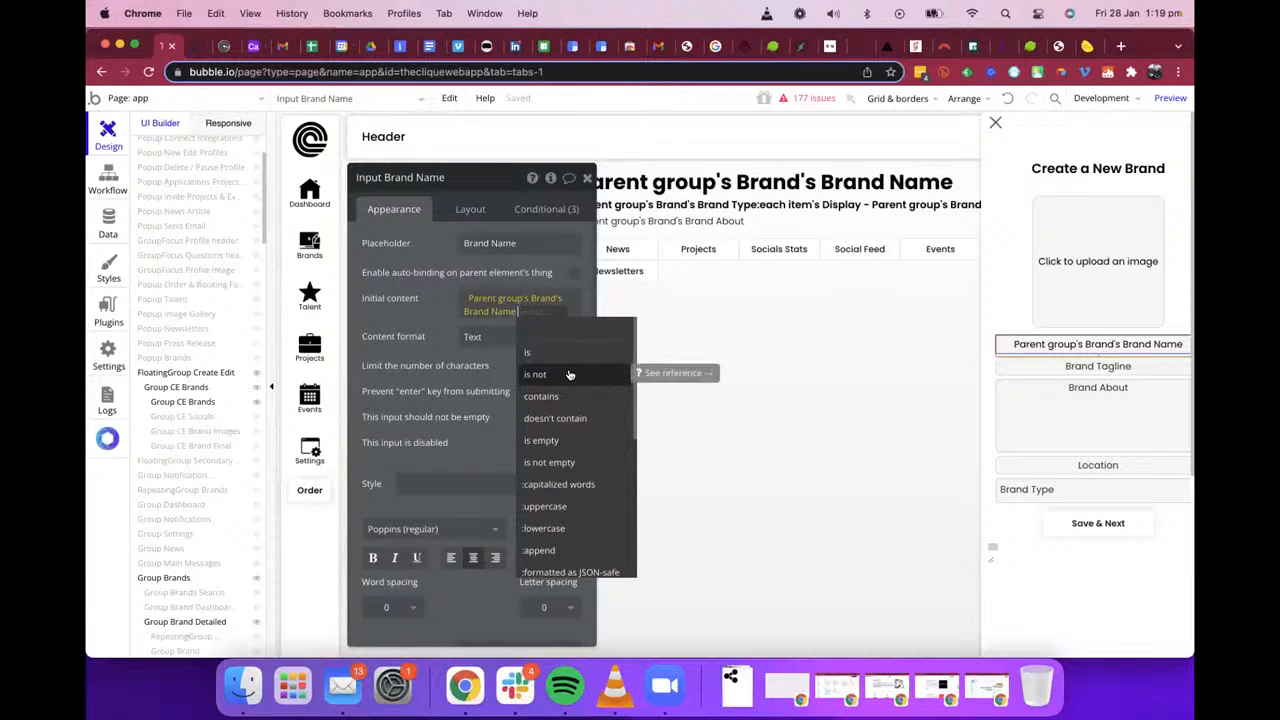
scroll(569, 374, "down", 2)
scroll(569, 374, "down", 2)
type("def")
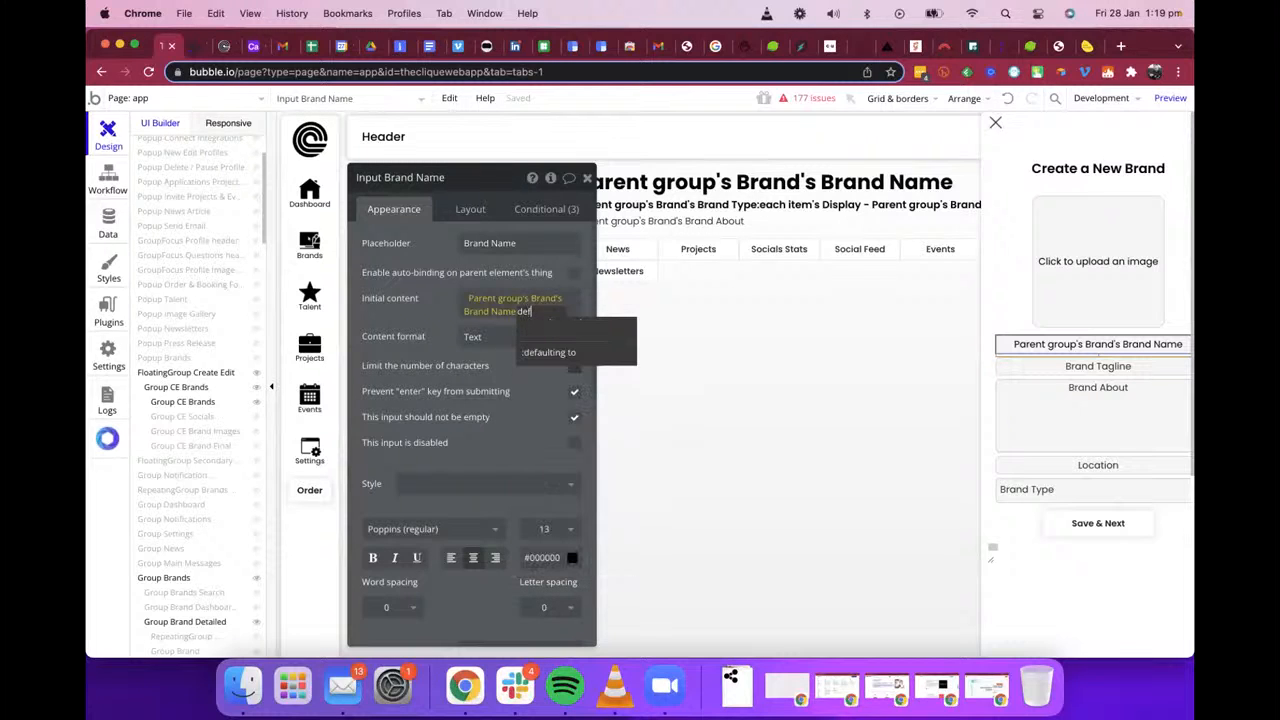
left_click(567, 358)
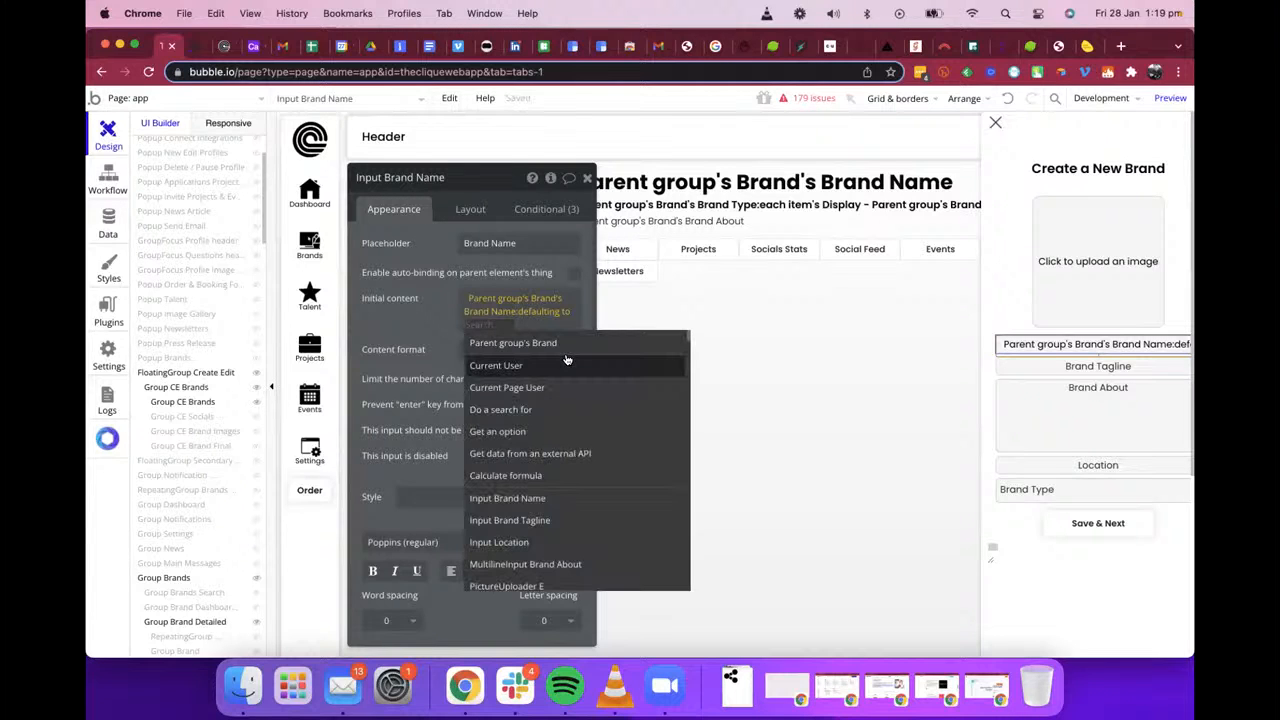
mouse_move(566, 359)
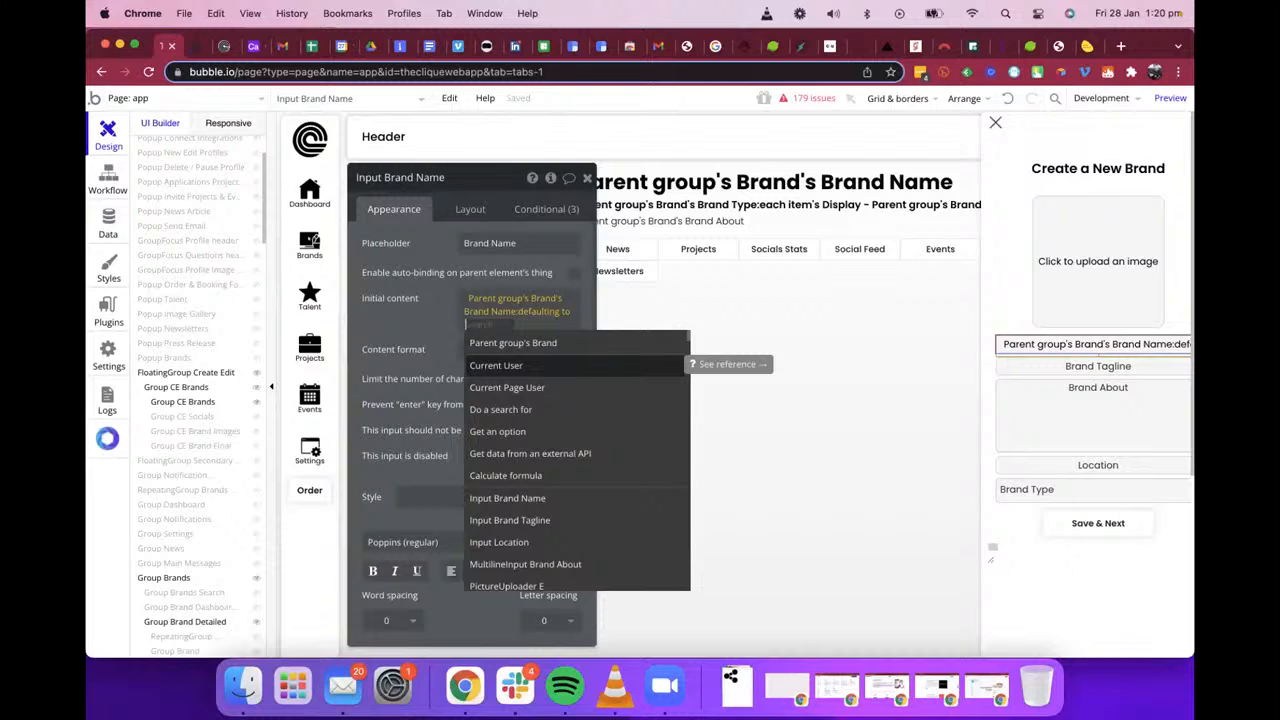
Step: Remove the :defaulting to operator from the initial content and restore the expression to Parent group's Brand's Brand Name
left_click(438, 325)
left_click(560, 320)
left_click(464, 334)
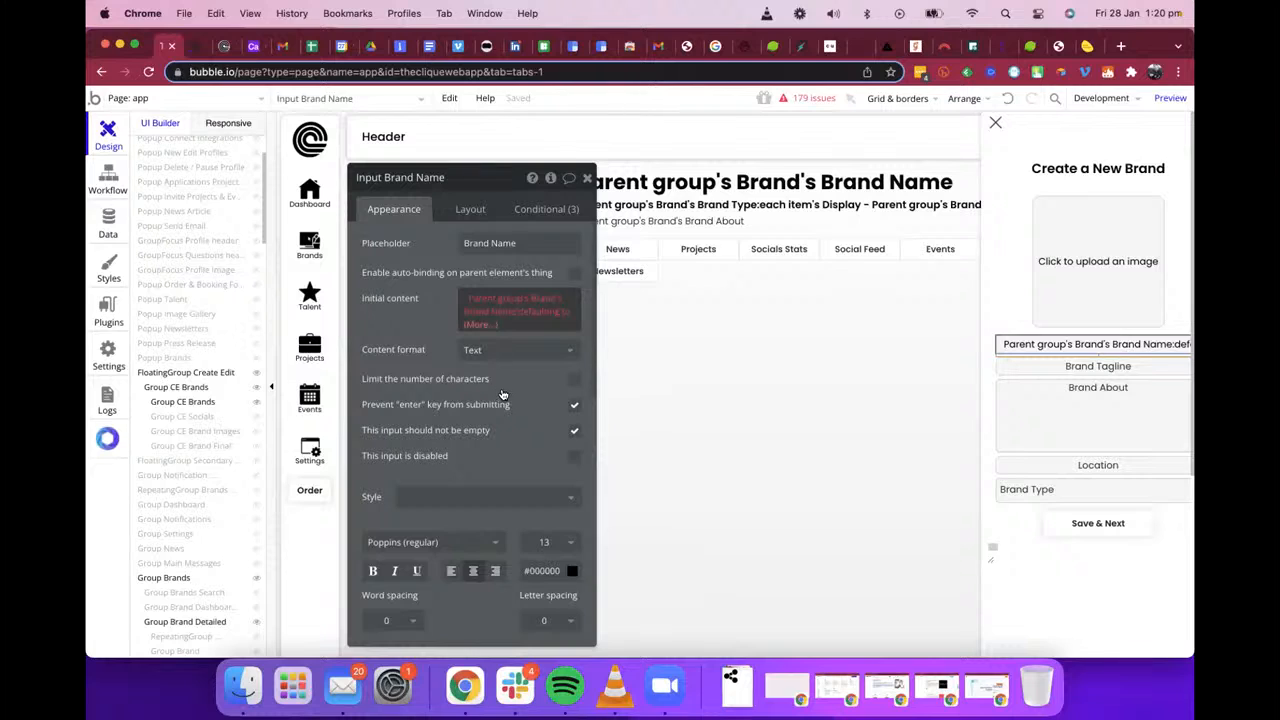
left_click(490, 327)
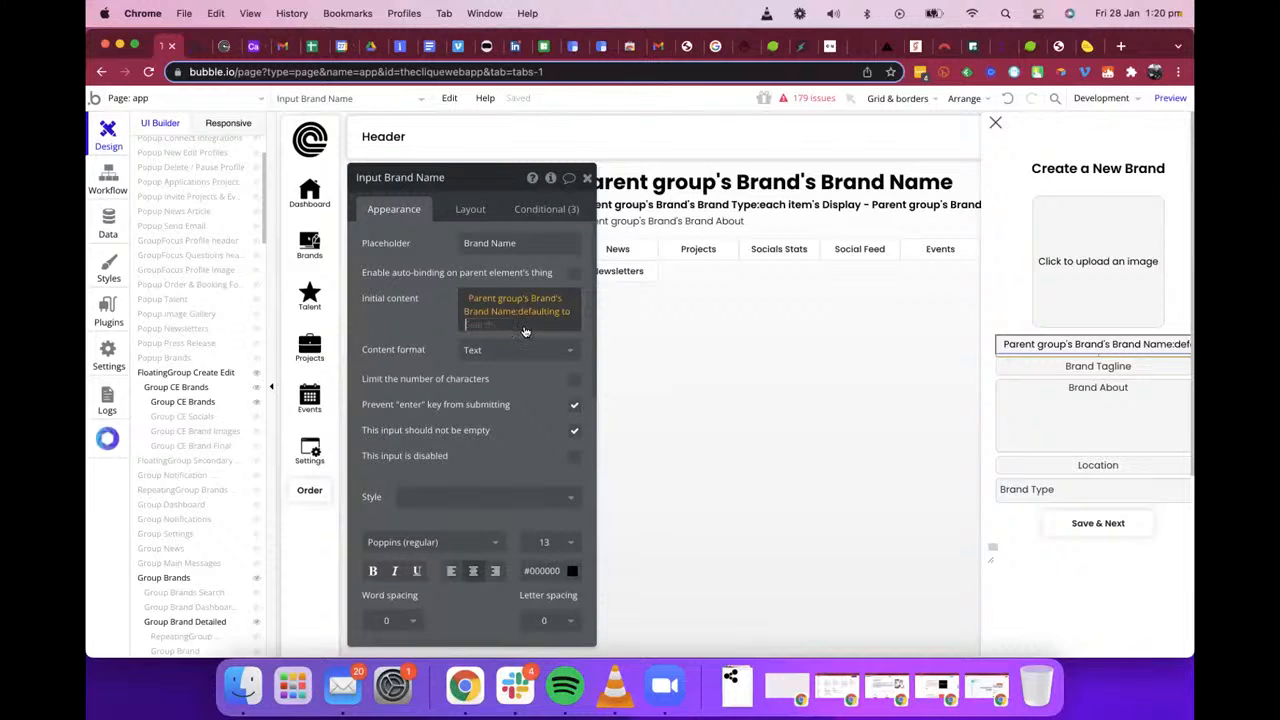
left_click(526, 332)
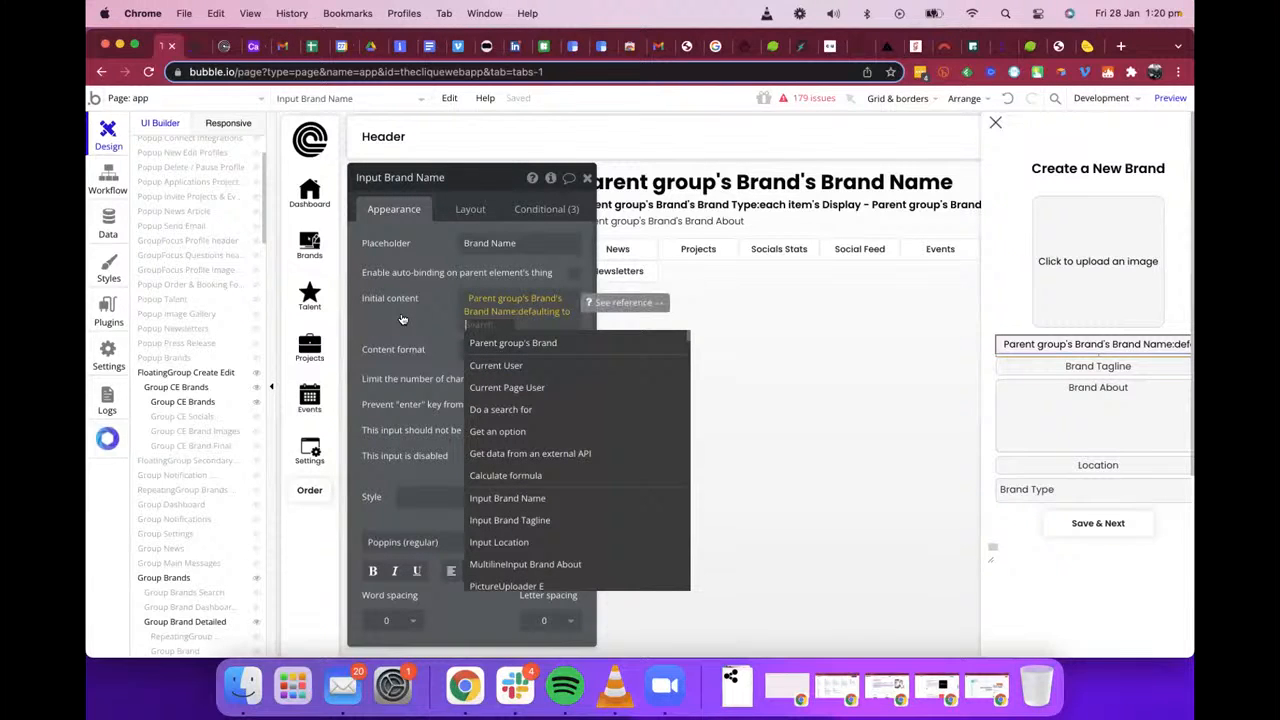
key("BackSpace")
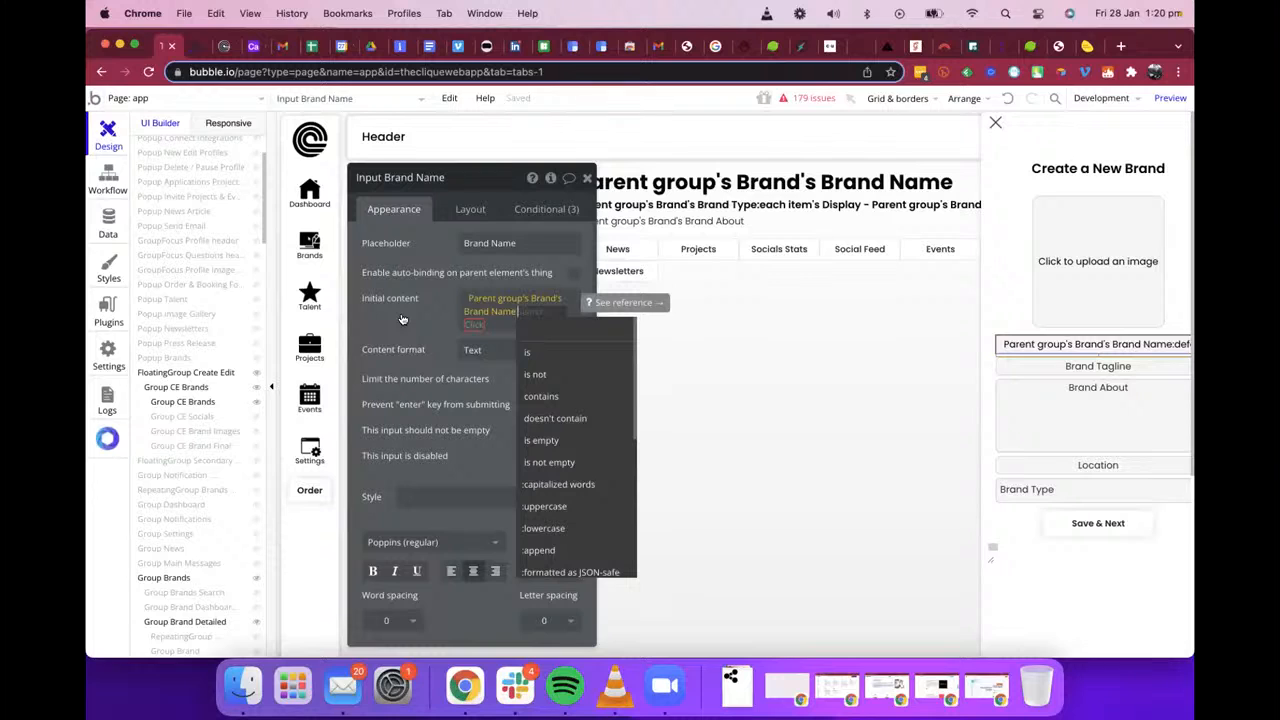
key("BackSpace")
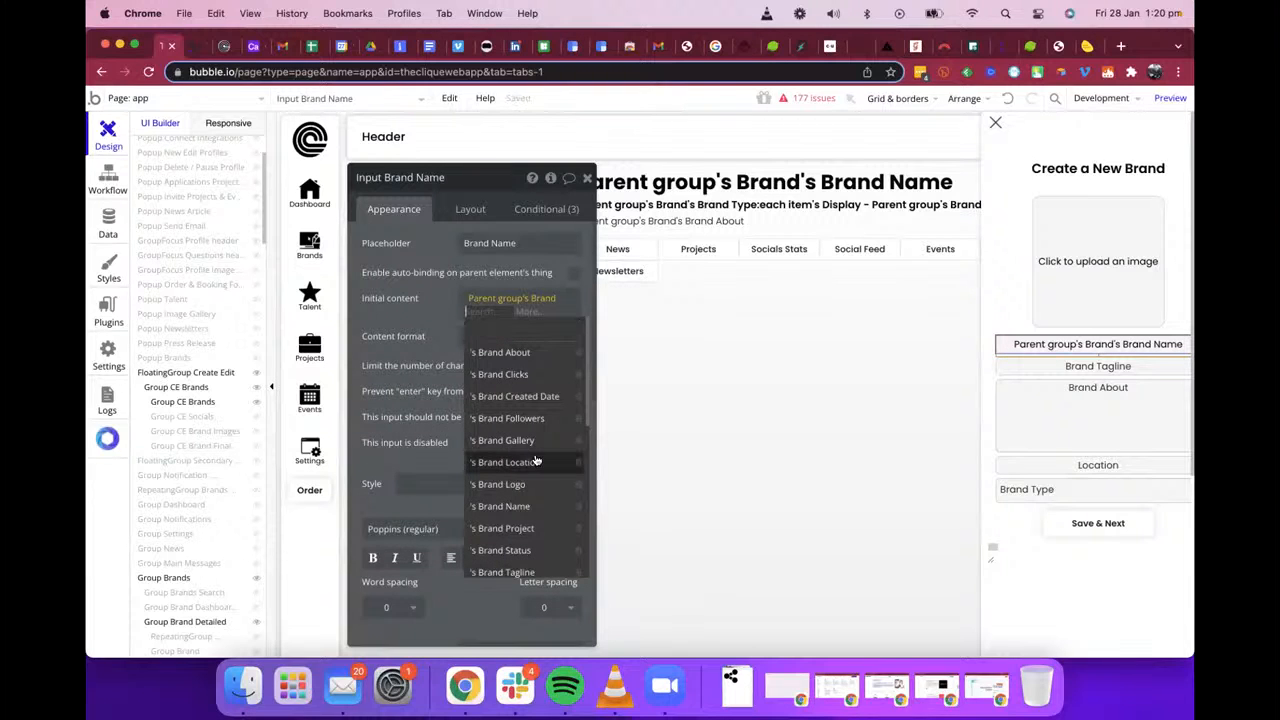
scroll(520, 445, "down", 1)
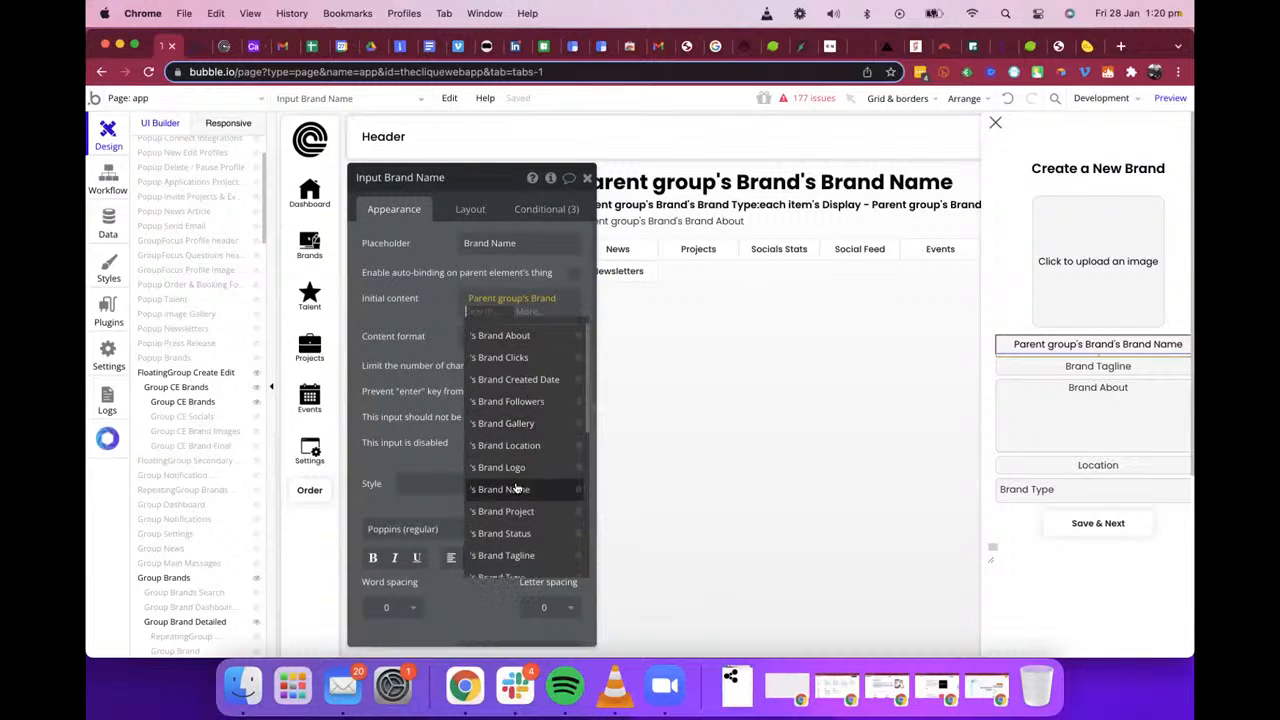
left_click(515, 489)
left_click(401, 284)
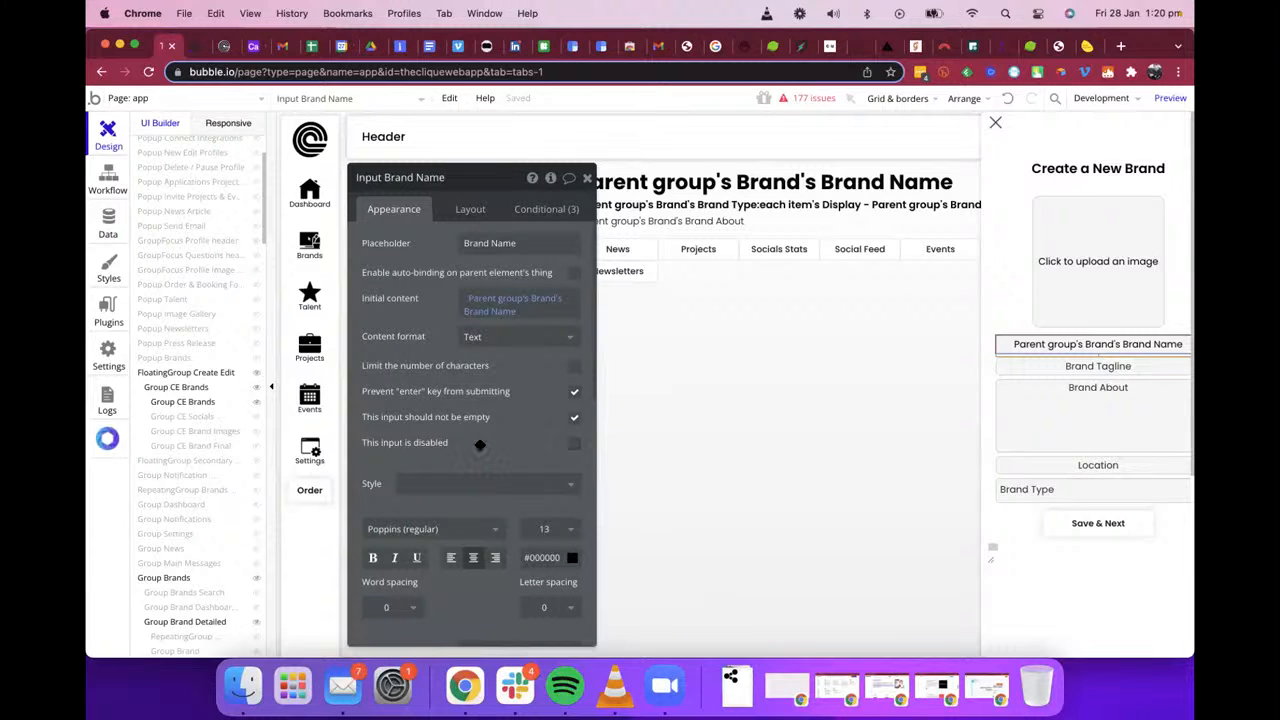
Step: Close the Brand Name input's properties and open those of FloatingGroup Create Edit
left_click(587, 178)
left_click(902, 469)
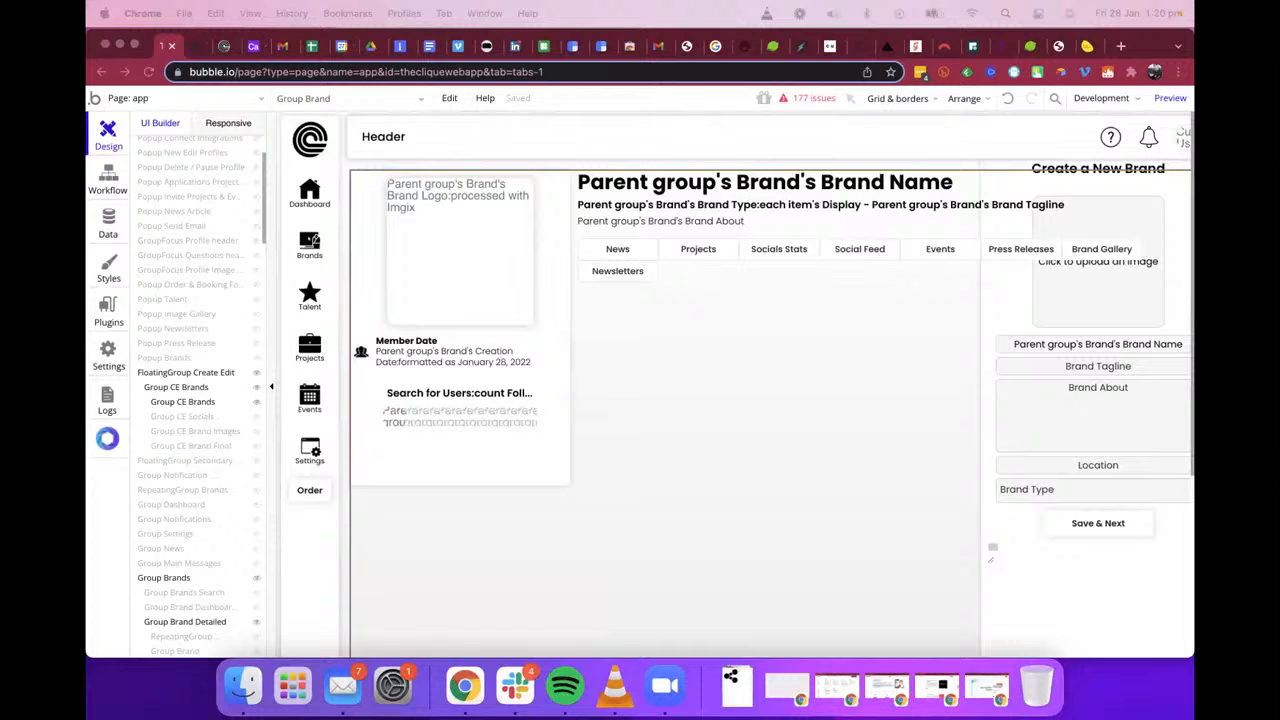
key("super+m")
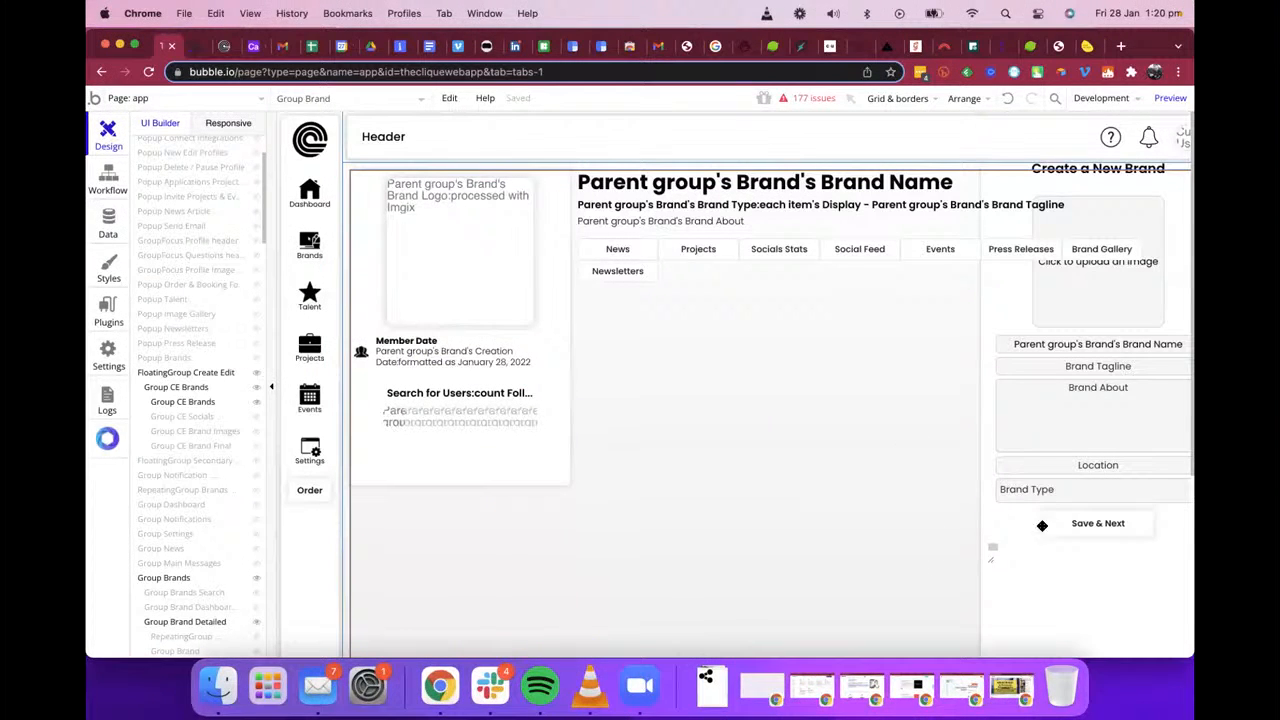
left_click(205, 372)
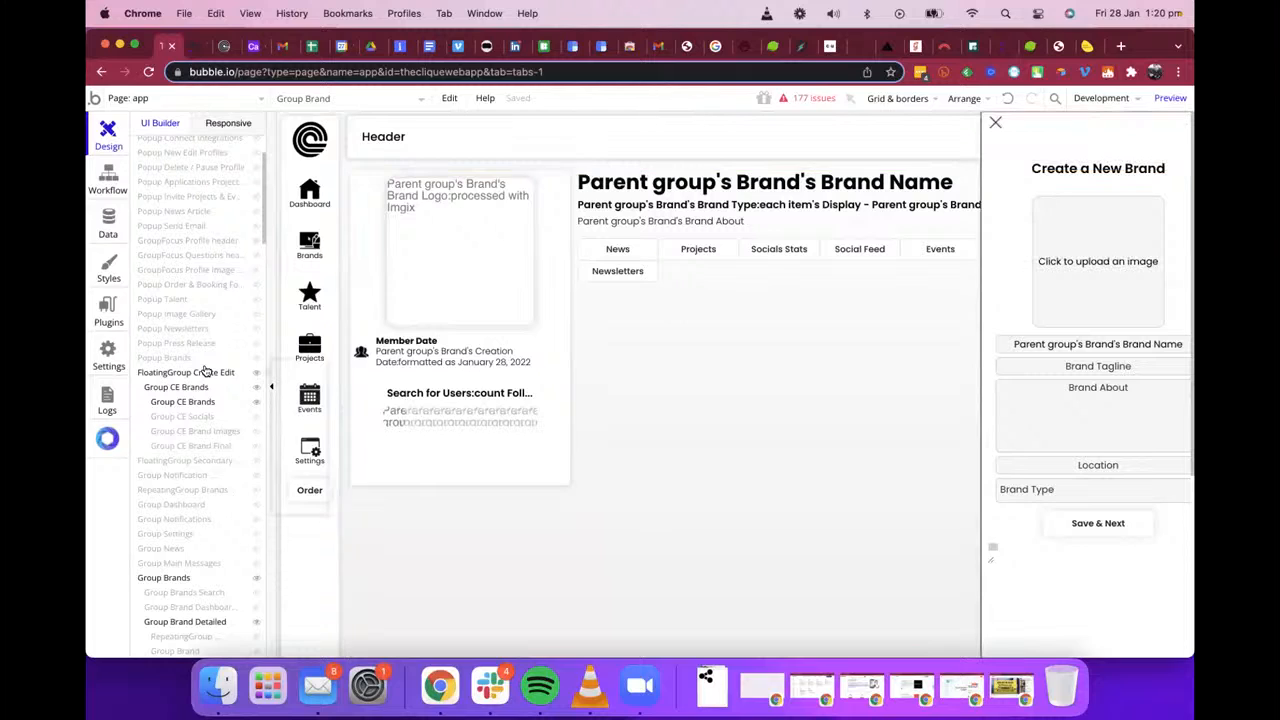
double_click(205, 372)
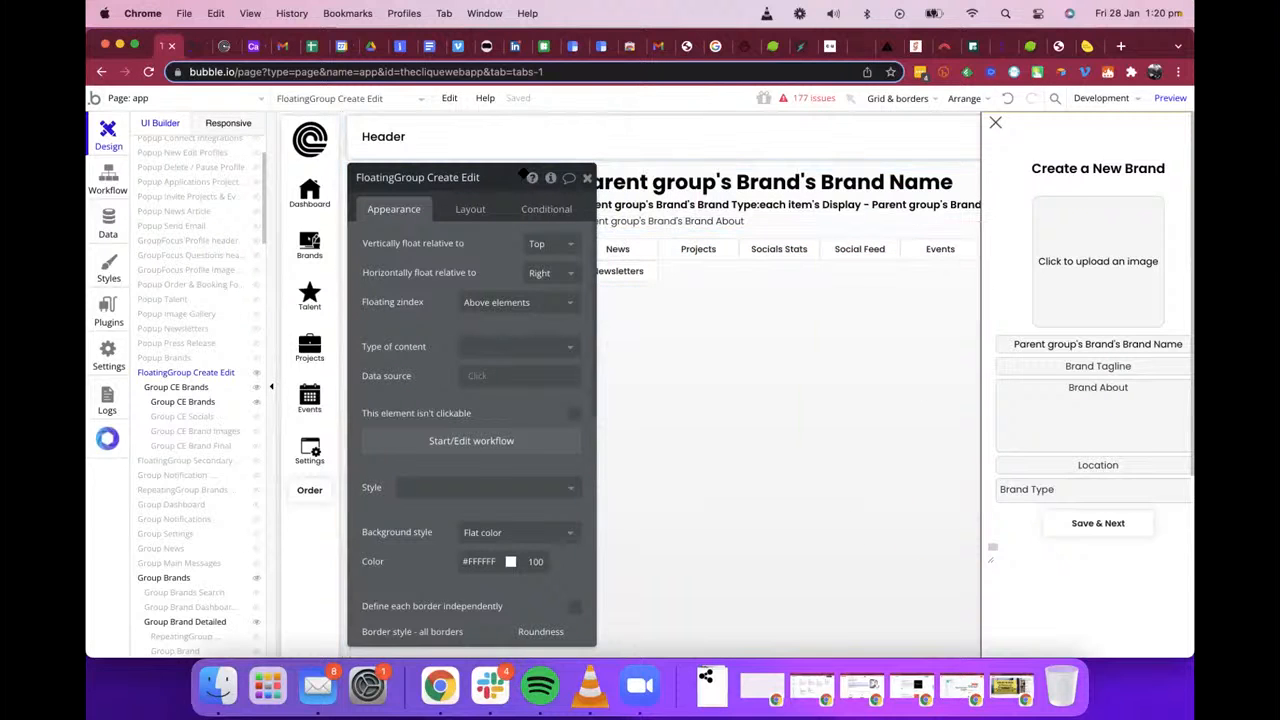
Step: Switch to the web app preview and look through the Brand Type options in the Create a New Brand form
left_click(220, 46)
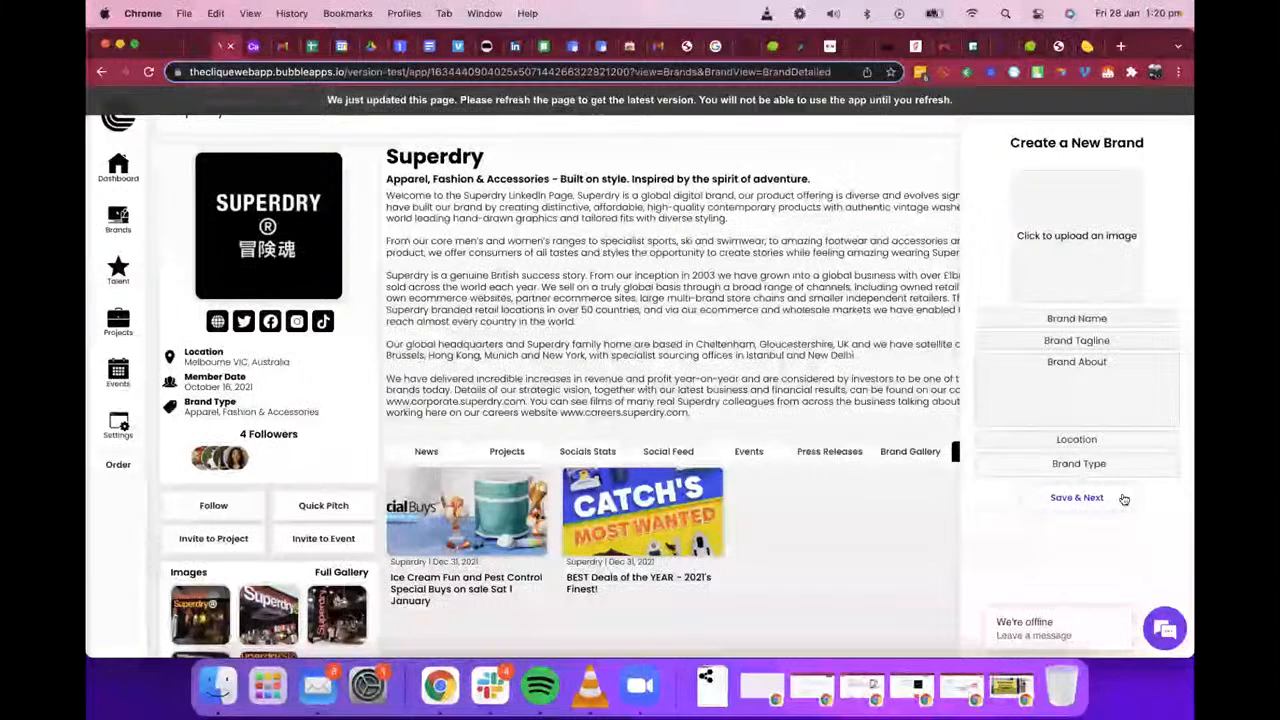
left_click(1070, 461)
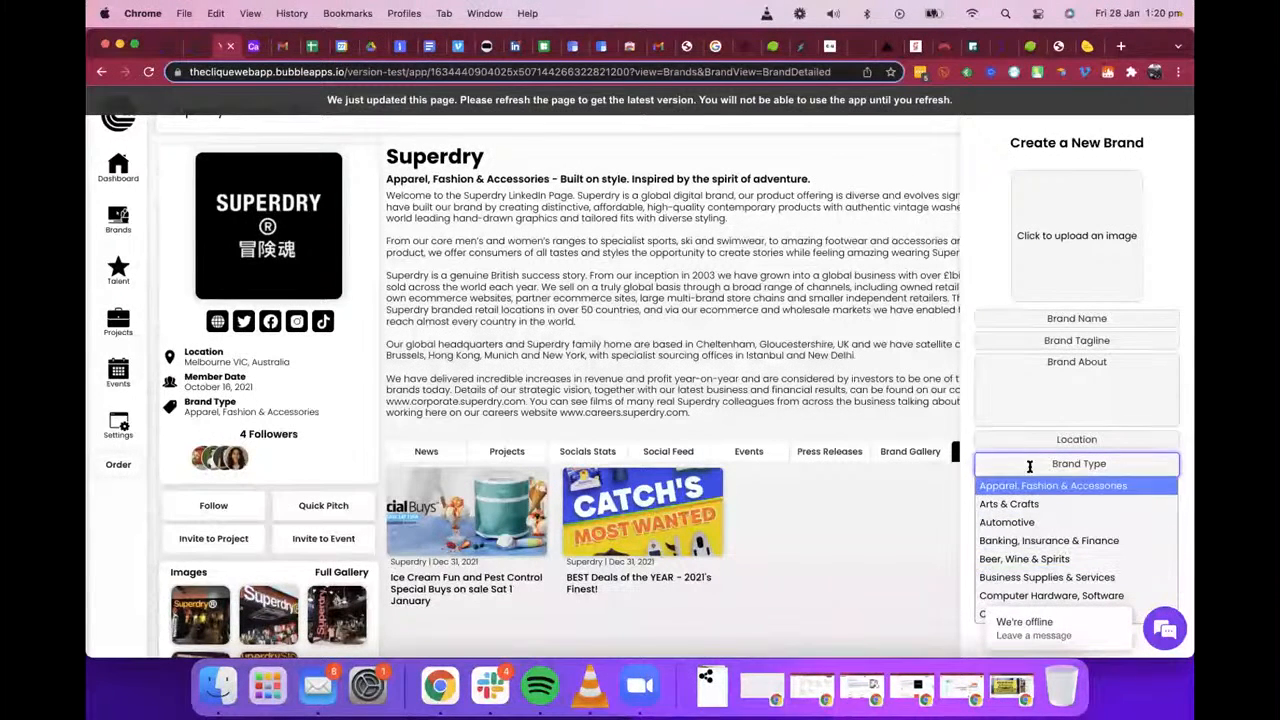
left_click(966, 428)
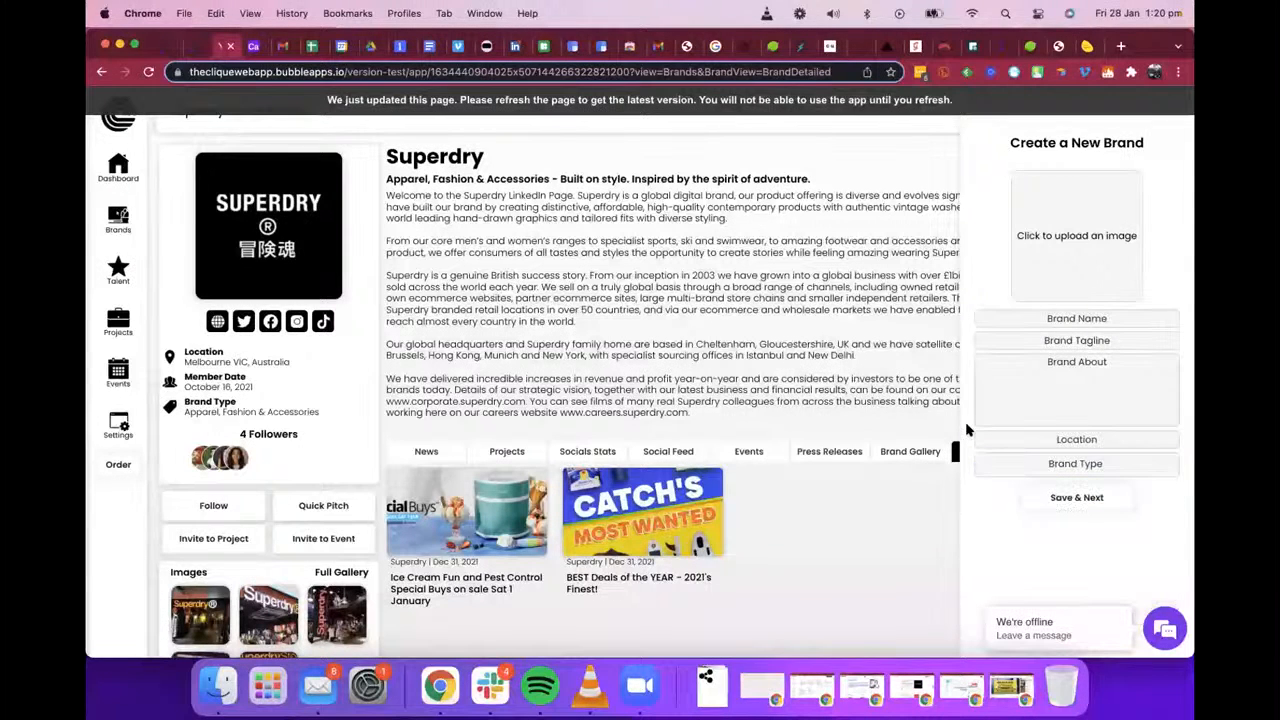
left_click(1025, 461)
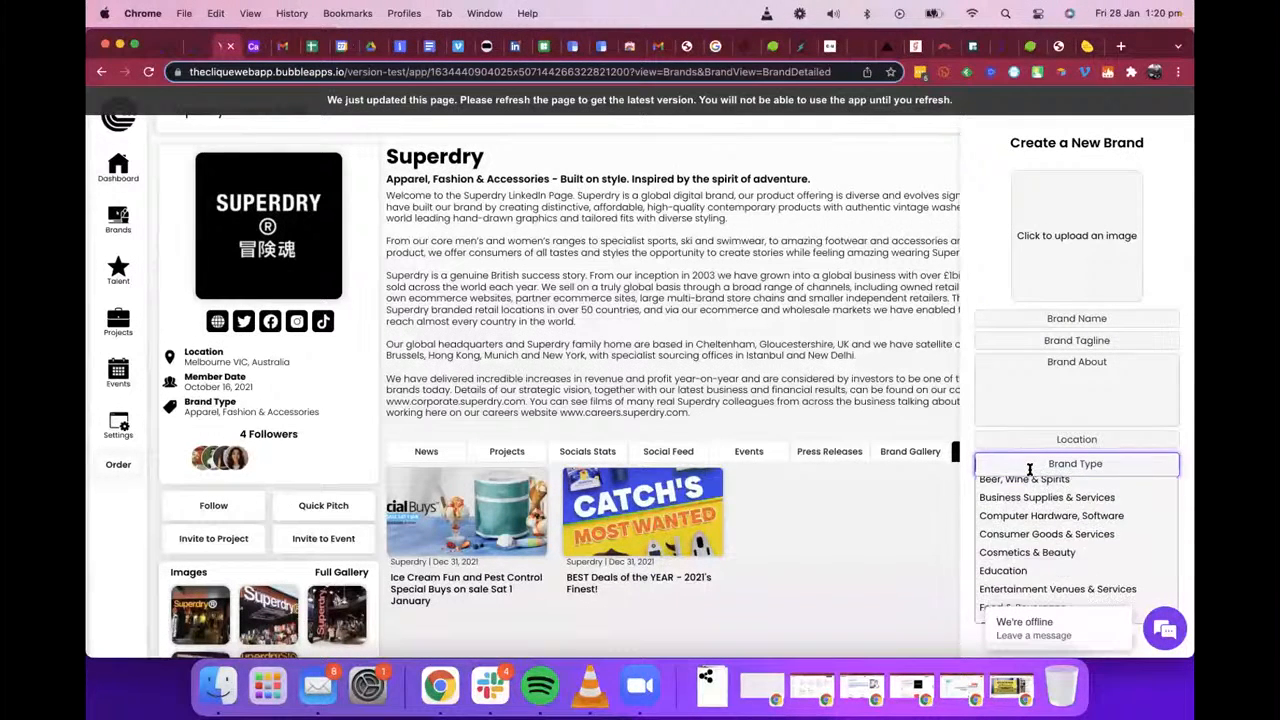
scroll(1030, 508, "up", 1)
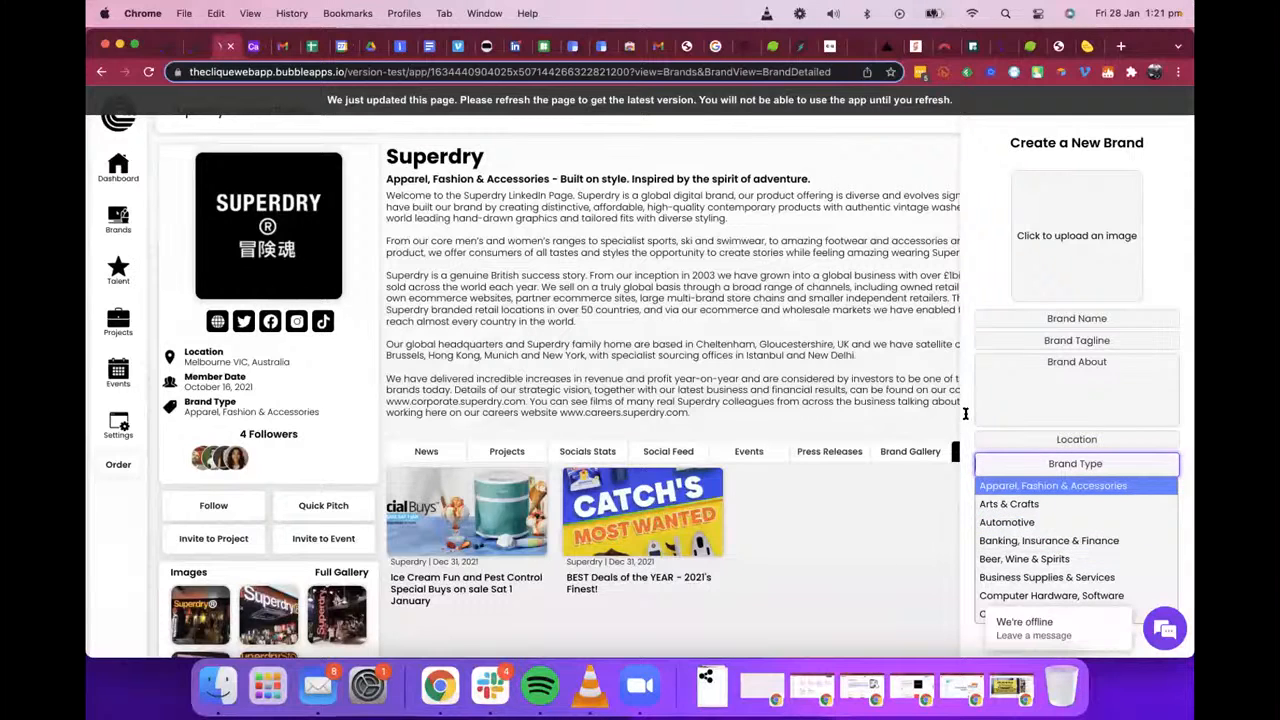
Step: Close the Brand Type options and open the HTML Centre Drop Down element in the editor to read its style code
left_click(965, 413)
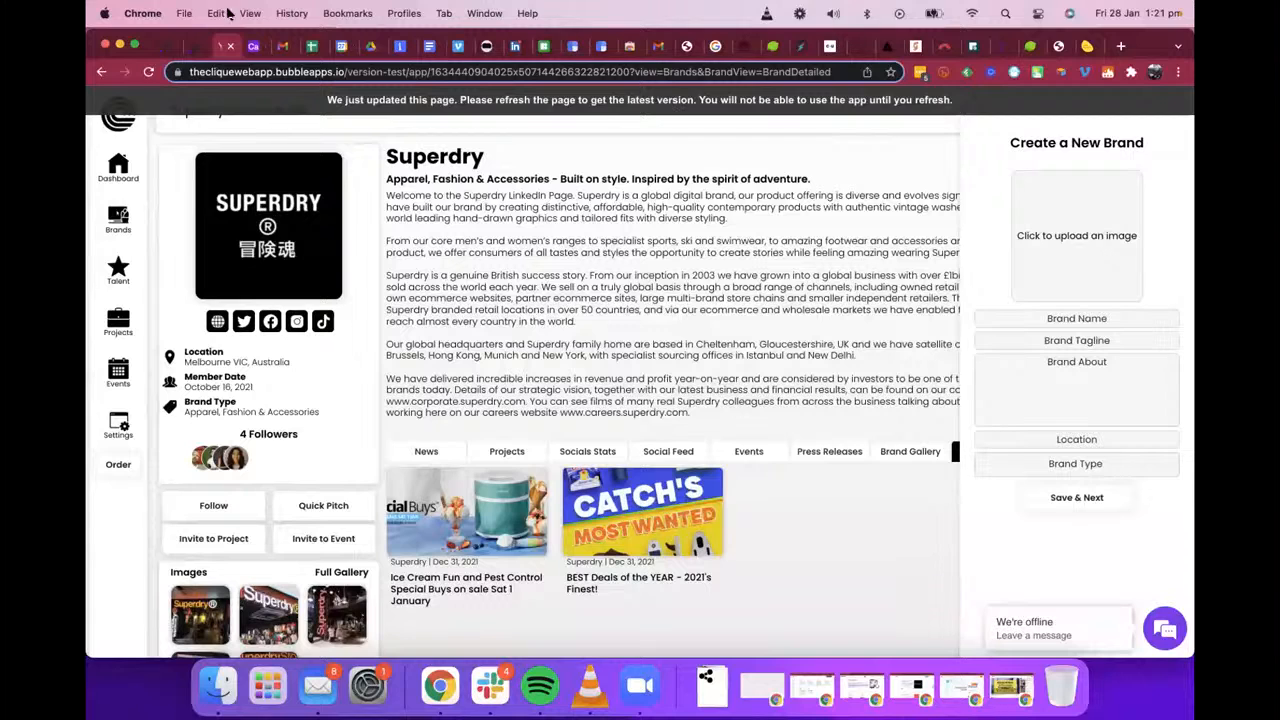
left_click(196, 46)
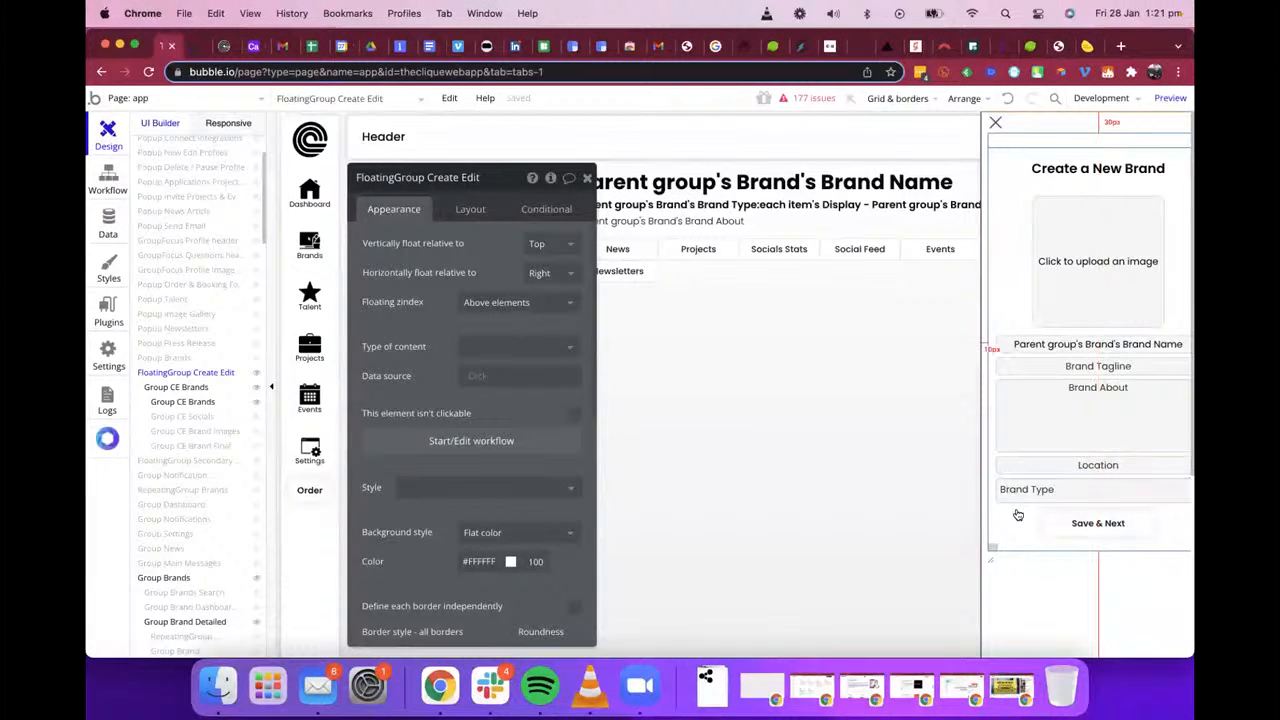
left_click(990, 561)
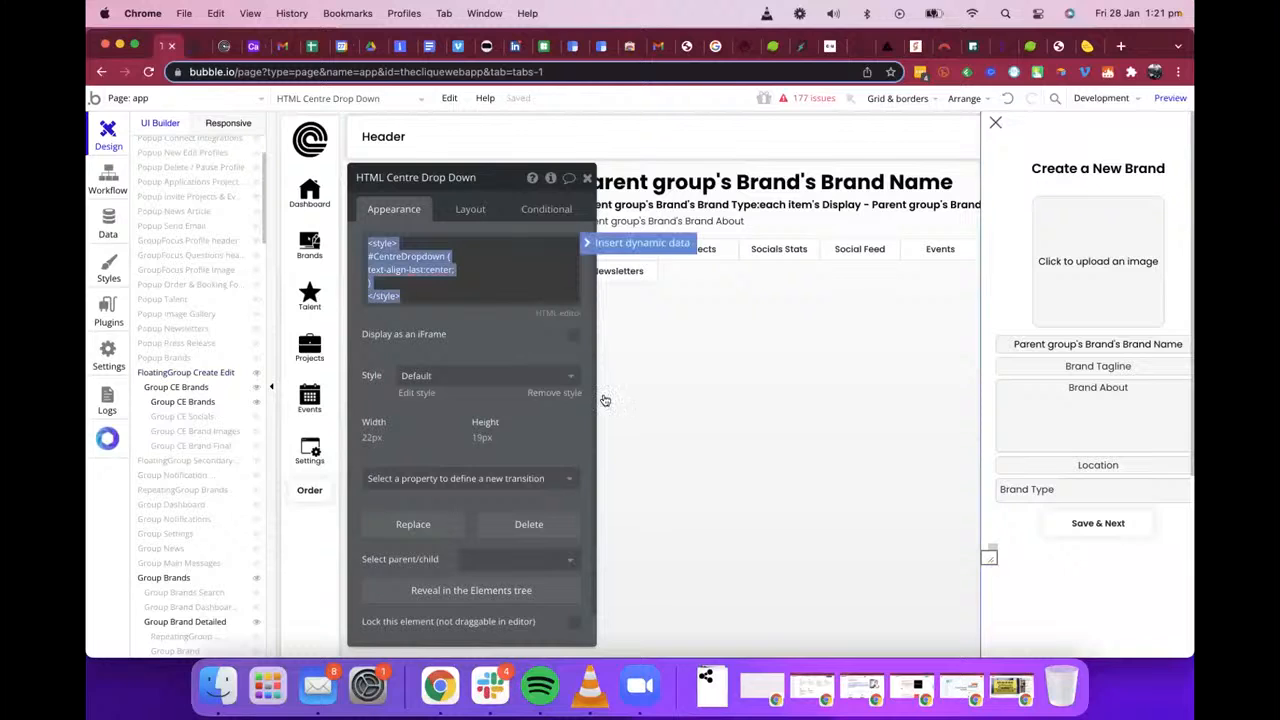
left_click(443, 297)
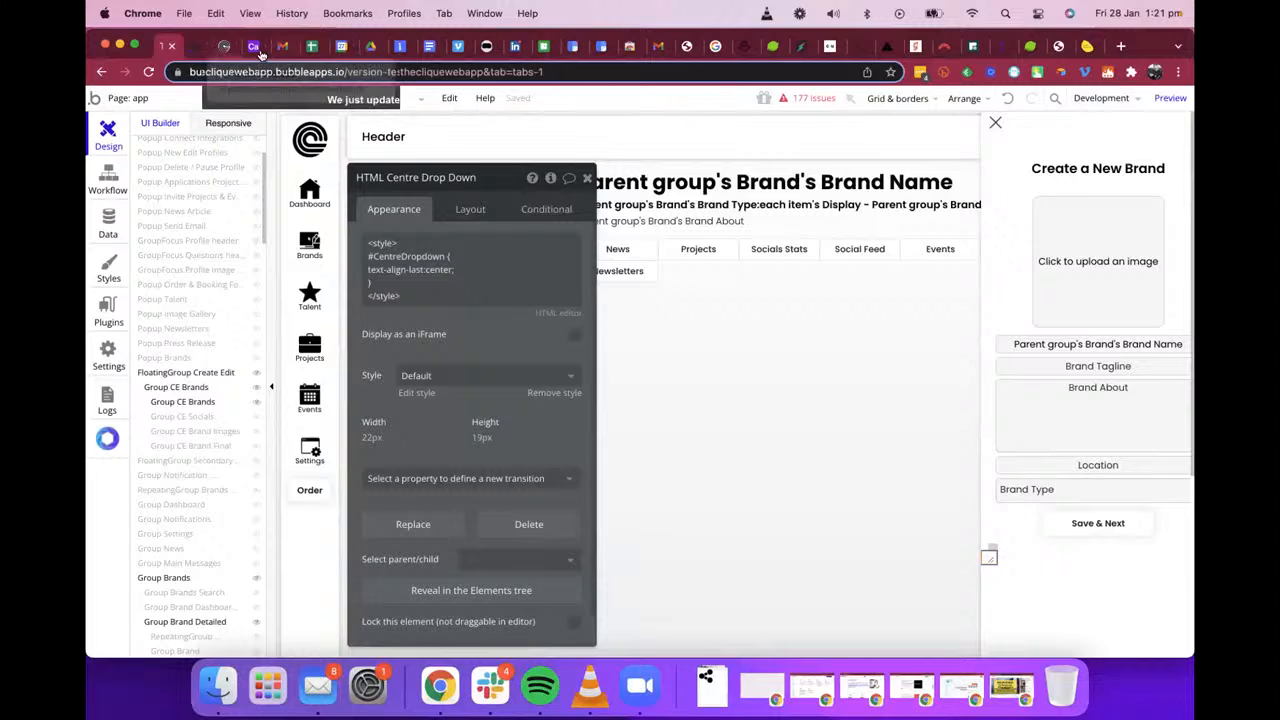
Step: Return to the web app preview and check how the Brand Type dropdown aligns its placeholder and options
left_click(216, 47)
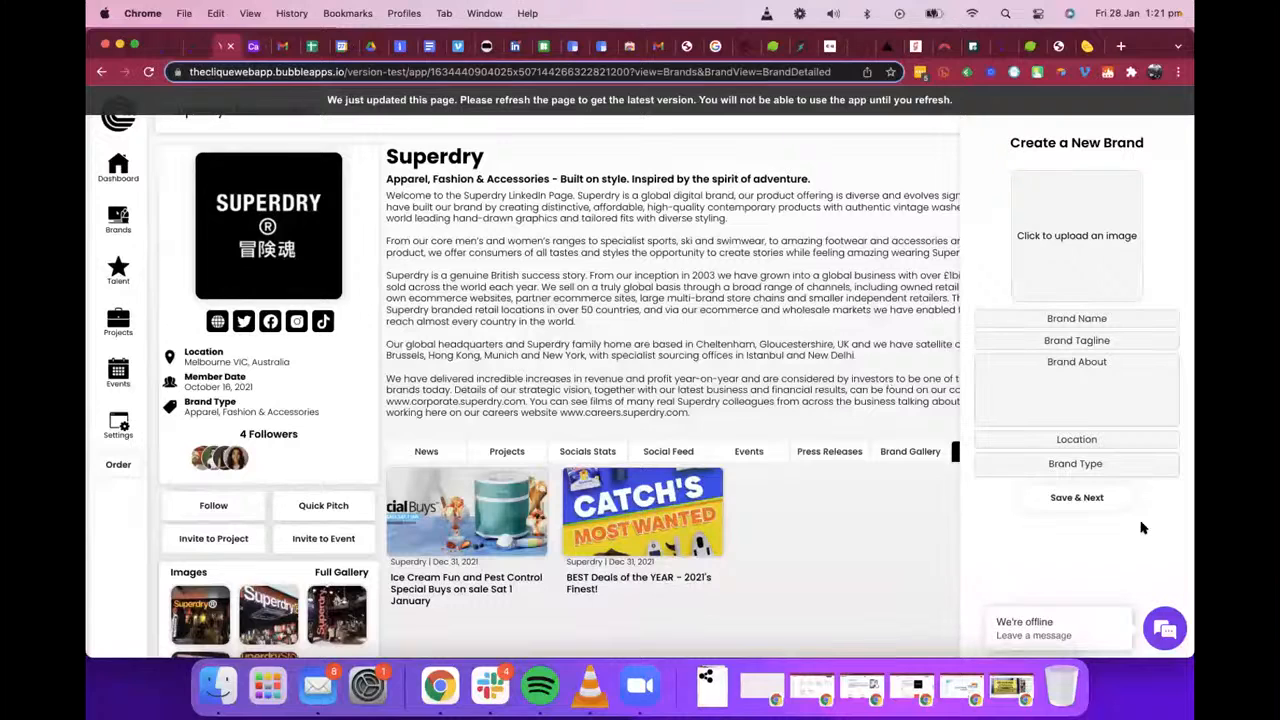
left_click(1090, 464)
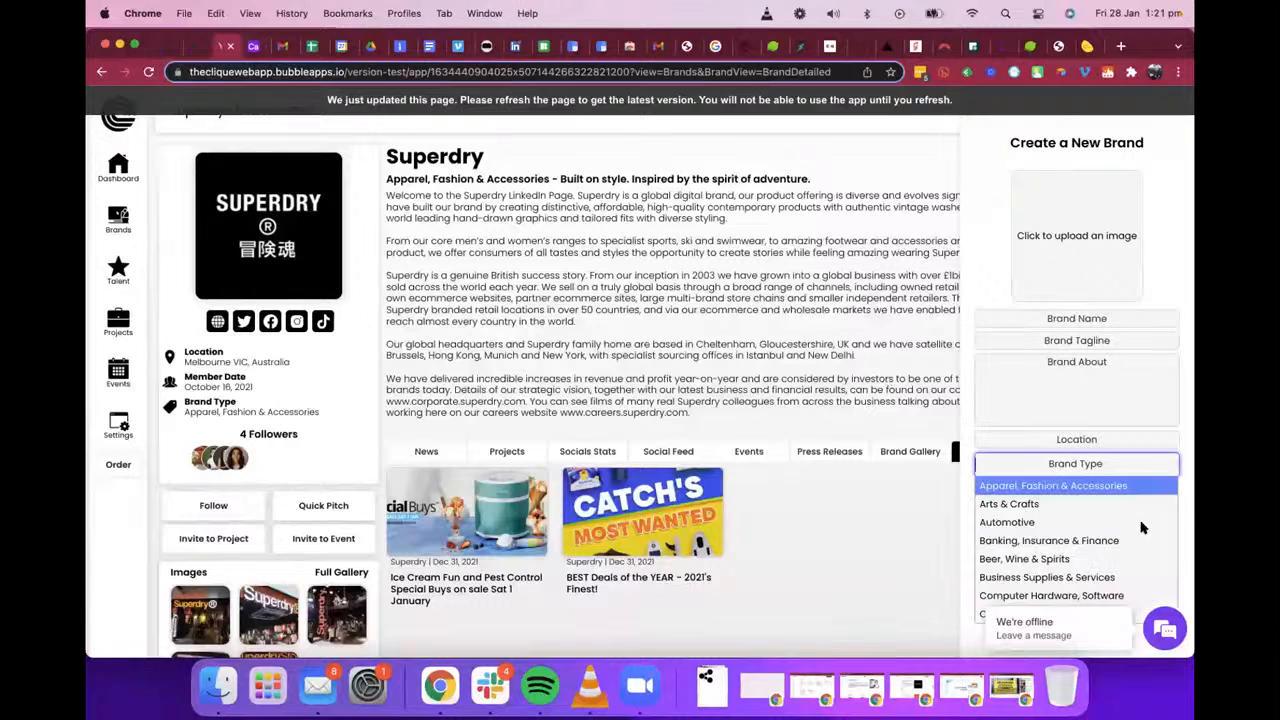
left_click(968, 428)
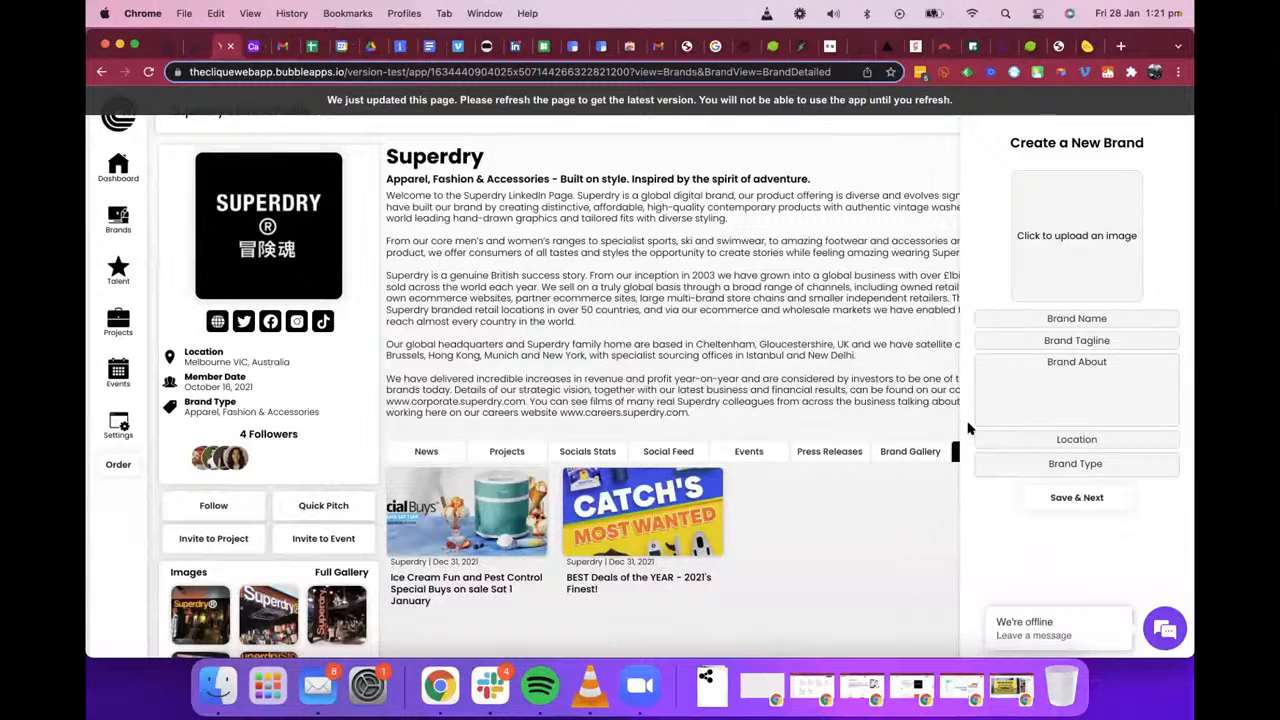
Step: Go back to the editor and check the HTML Centre Drop Down element's code and ID Attribute
left_click(165, 46)
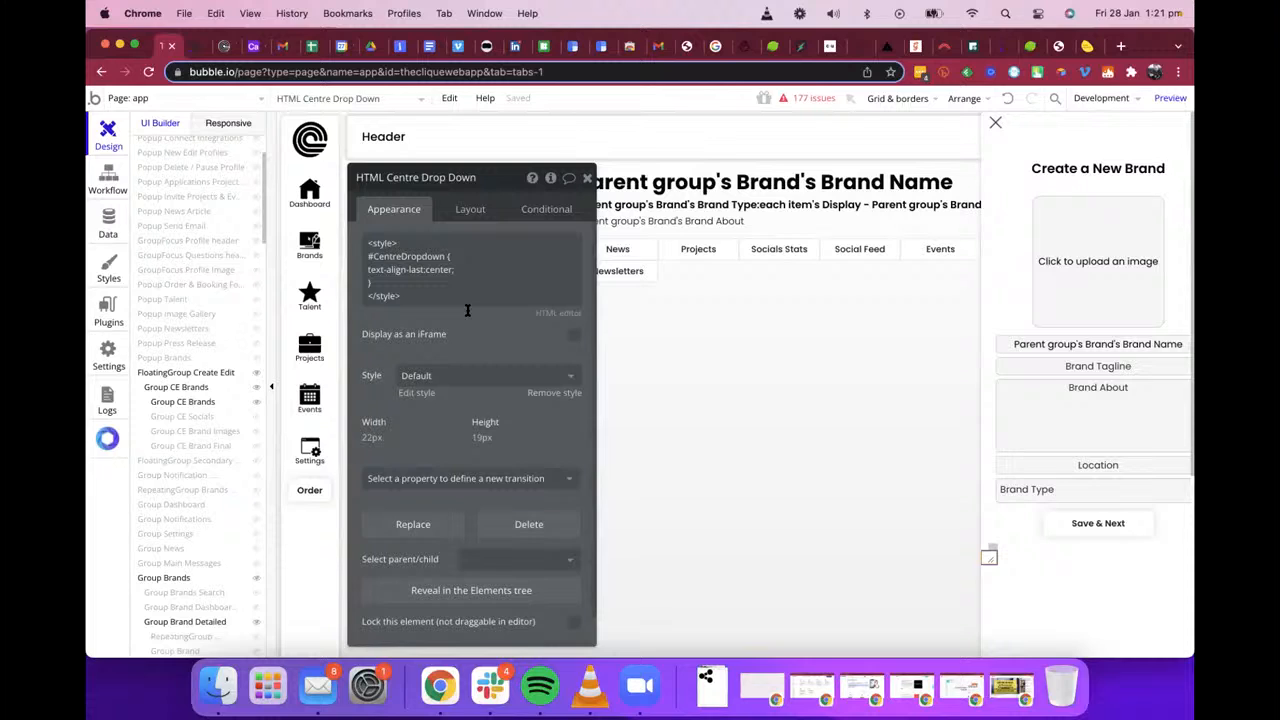
scroll(467, 310, "down", 2)
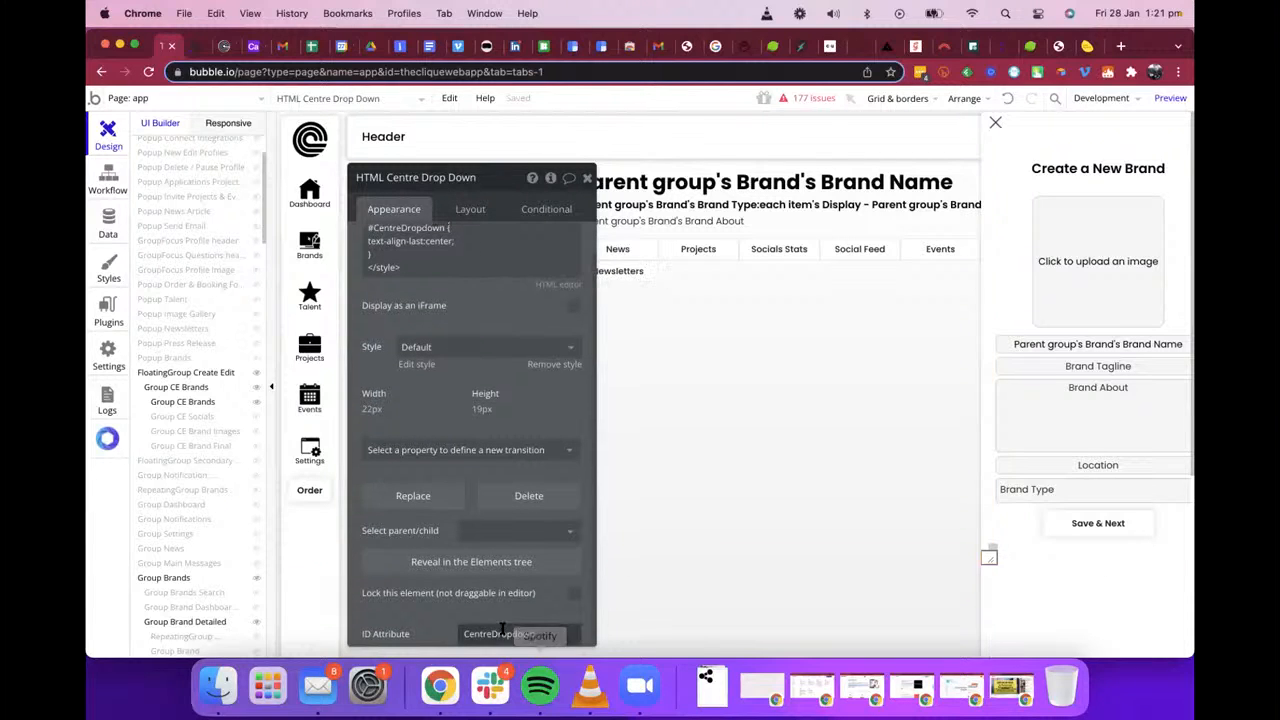
left_click(437, 404)
left_click(397, 209)
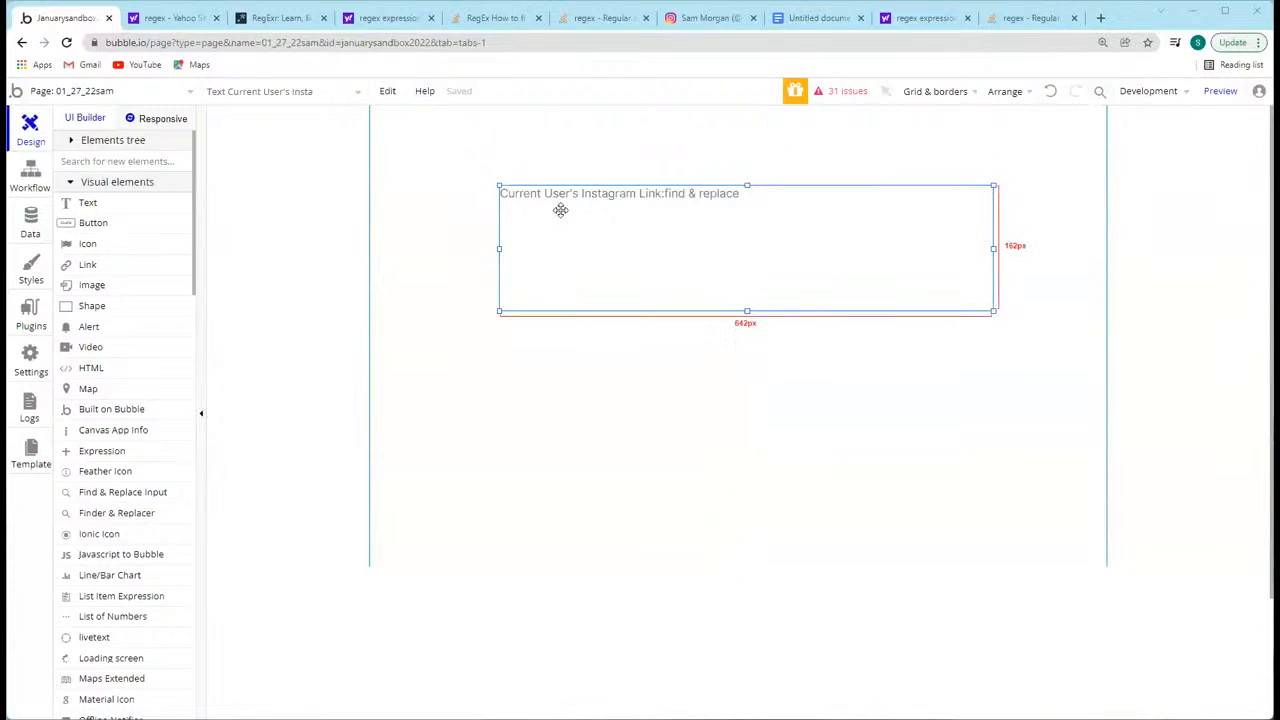
Step: On the sandbox page, shorten the Instagram Link text element and place a dropdown about 406 by 47 px beneath it
left_click_drag(746, 310, 677, 228)
scroll(110, 440, "down", 5)
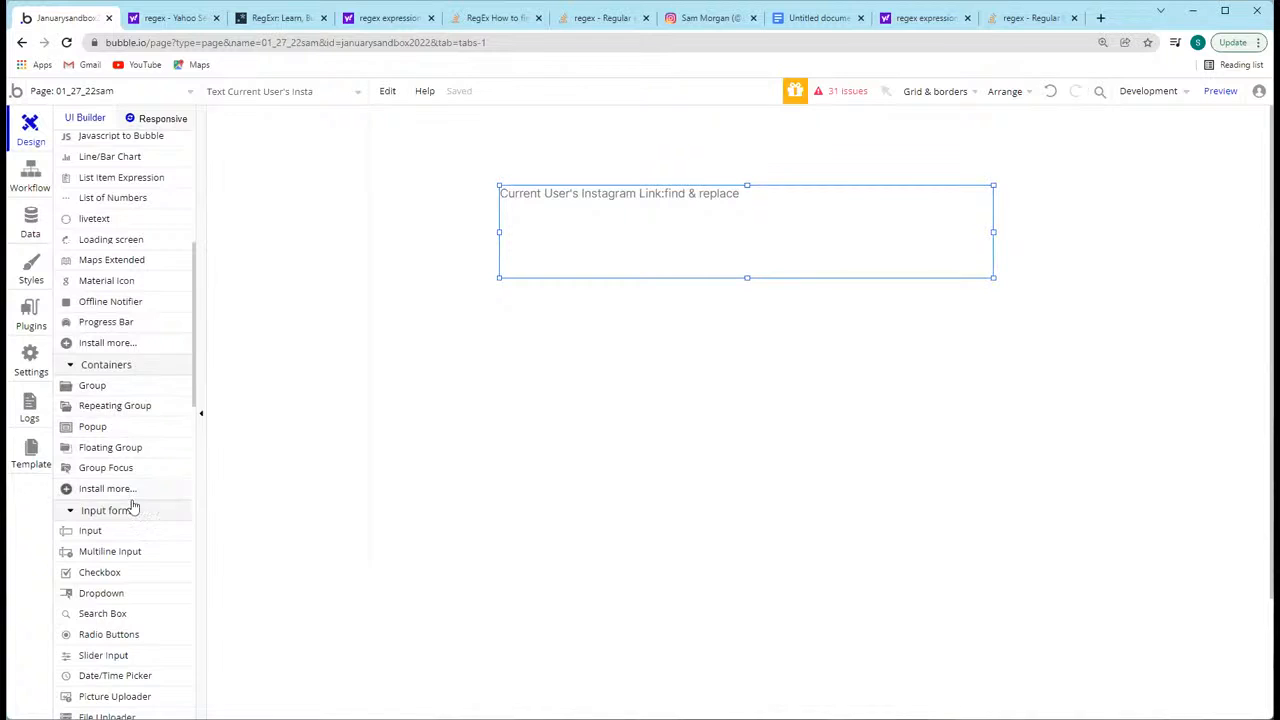
scroll(130, 500, "down", 1)
left_click(726, 329)
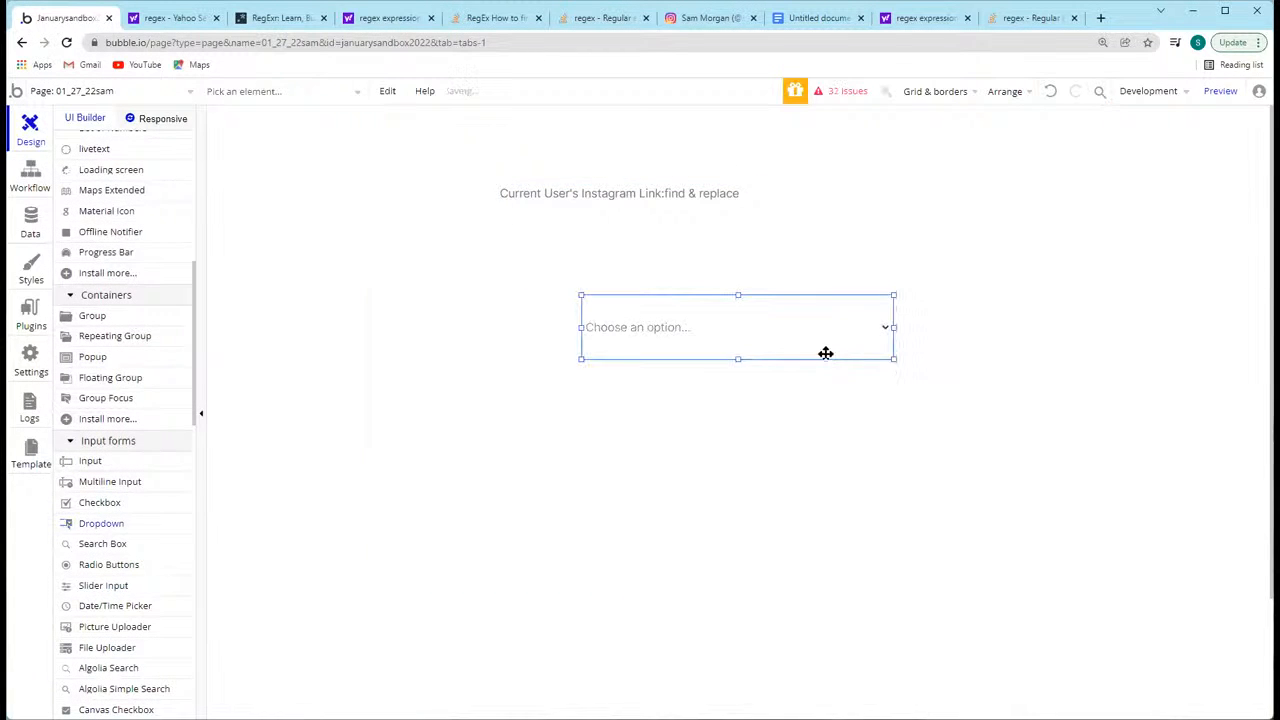
mouse_move(739, 358)
left_mouse_down()
mouse_move(737, 330)
mouse_move(734, 341)
left_mouse_up()
Step: Give the dropdown four static choices on separate lines: Choice 1, Choice 2, Choice 3 and Choice 4
left_click(341, 287)
type("Choice 1")
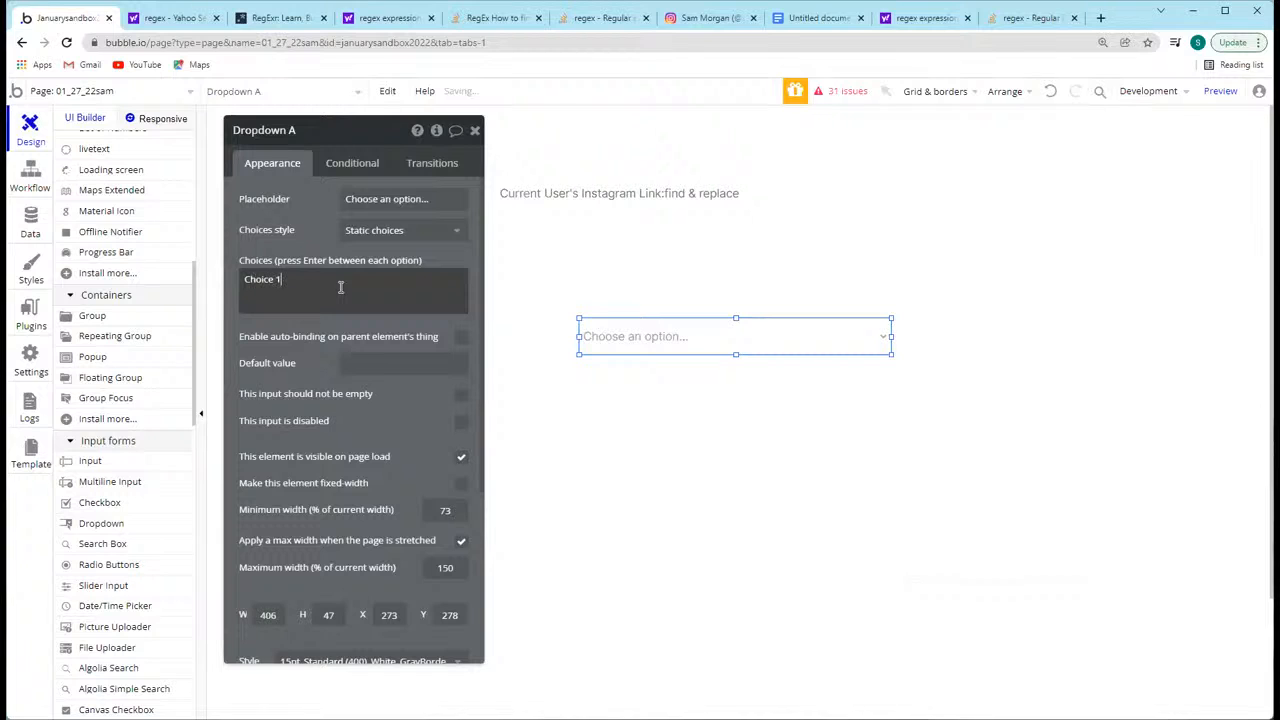
key("Return")
type("Choise 2")
key("BackSpace")
key("BackSpace")
key("BackSpace")
key("BackSpace")
type("ce 2")
key("Return")
type("Choice 3")
key("Return")
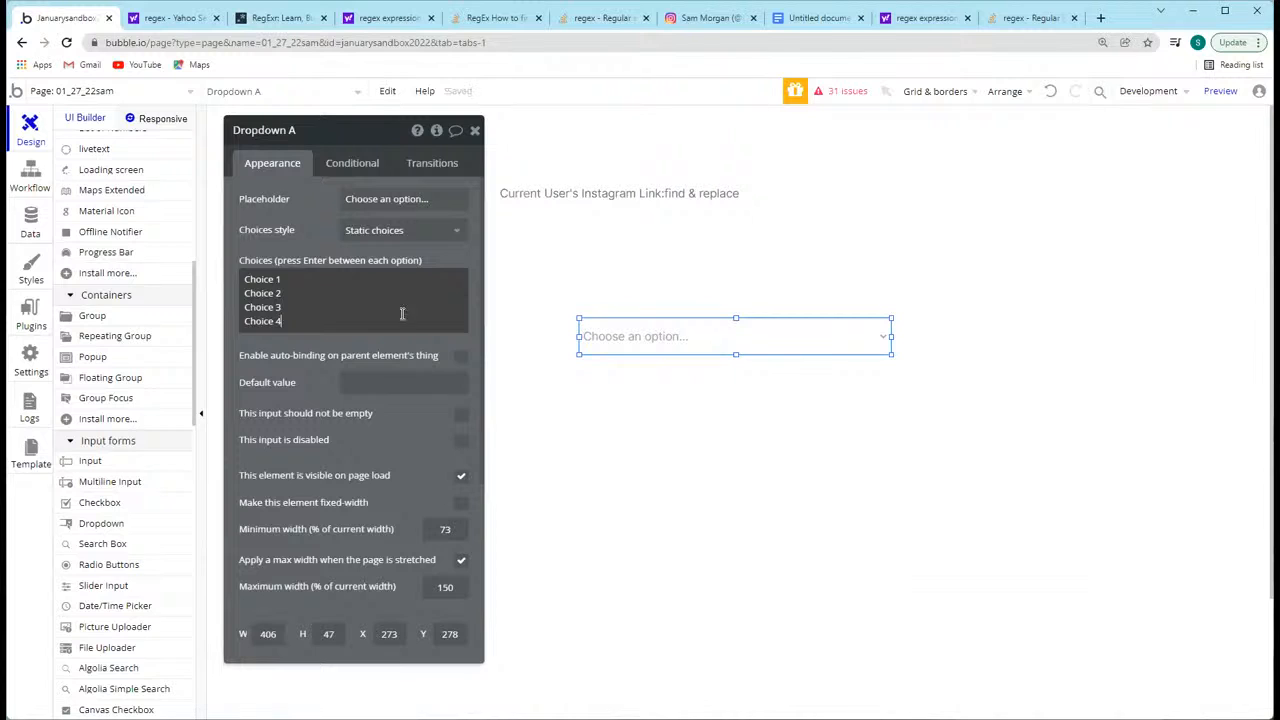
Step: Set the dropdown's ID Attribute to customdropdownelement
scroll(340, 520, "down", 3)
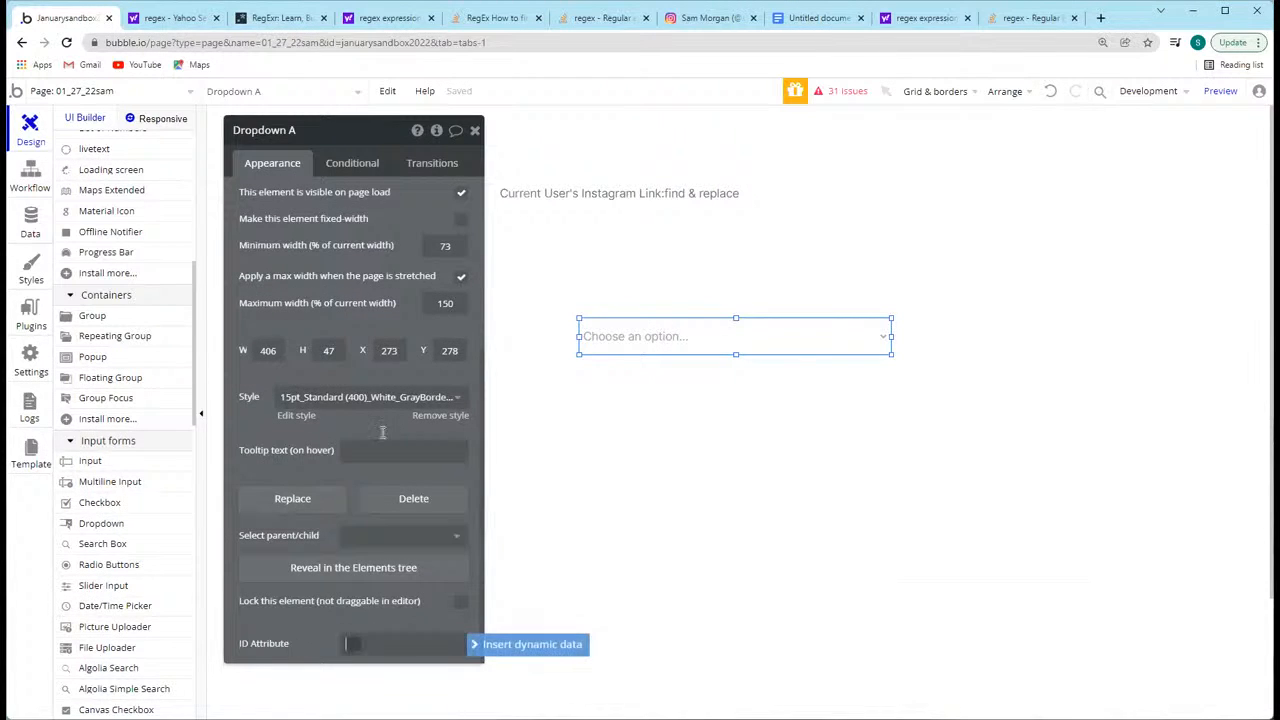
type("custom")
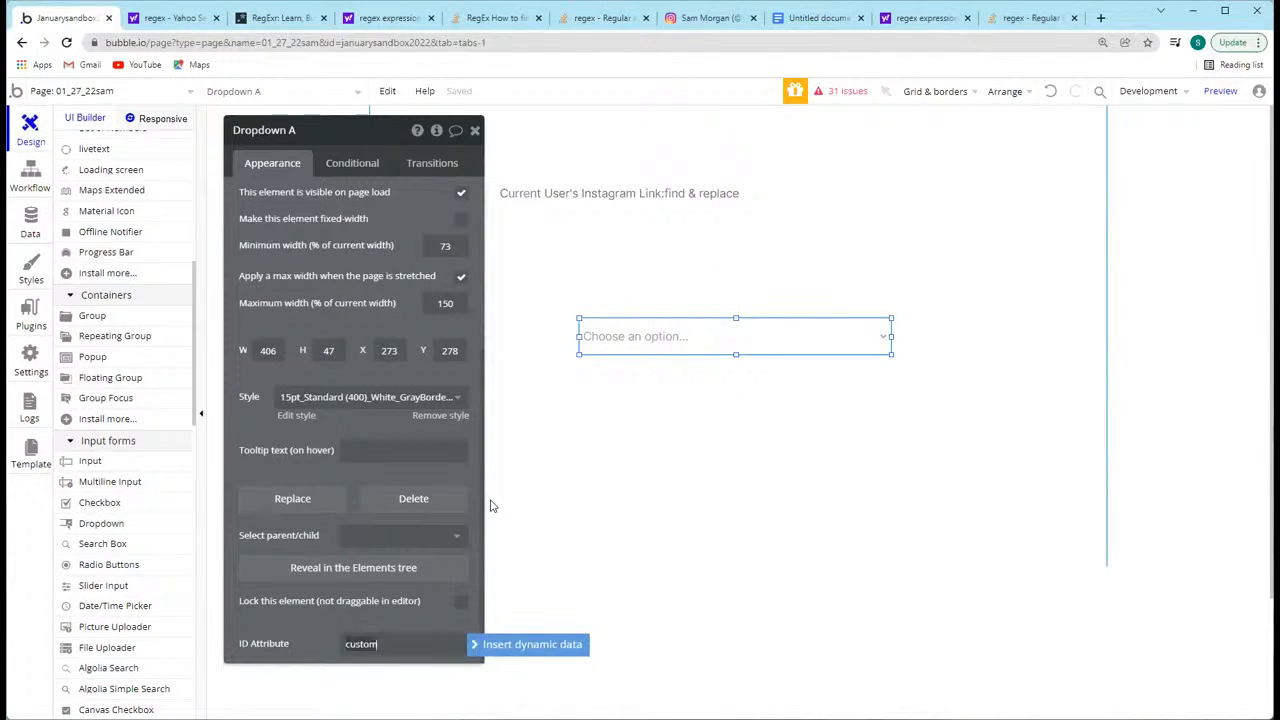
type("dropdownelement")
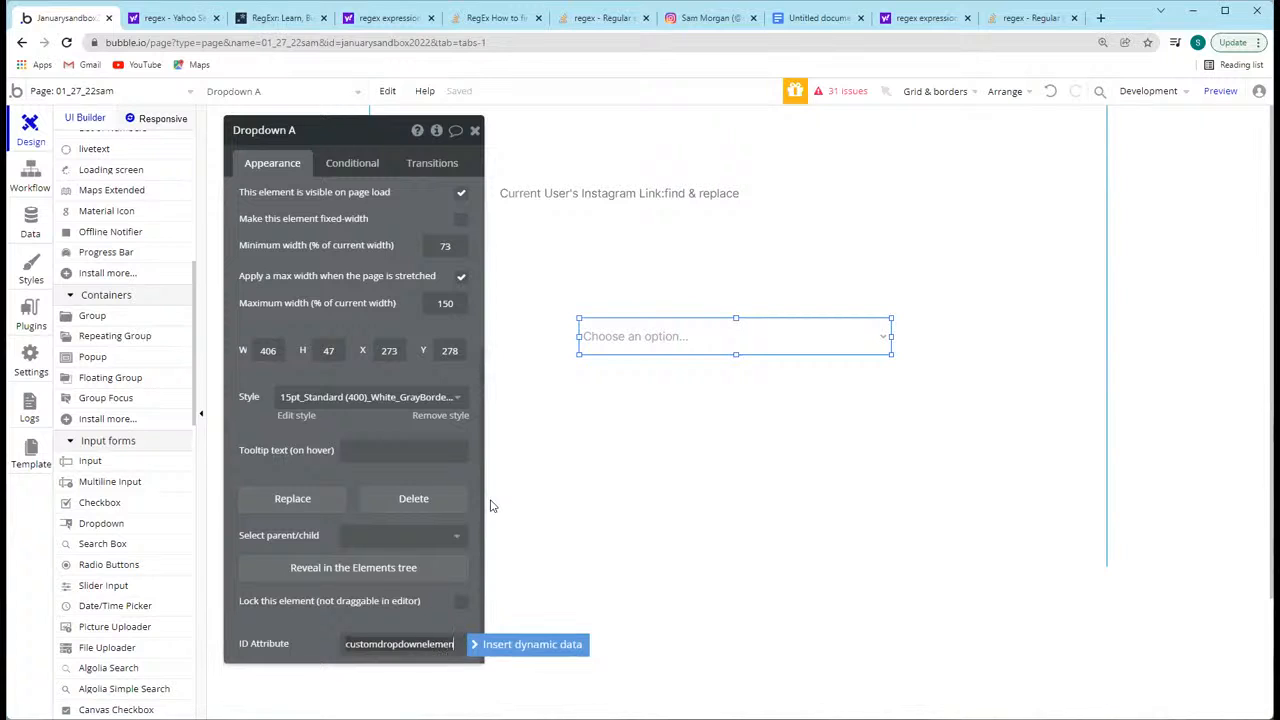
left_click(282, 637)
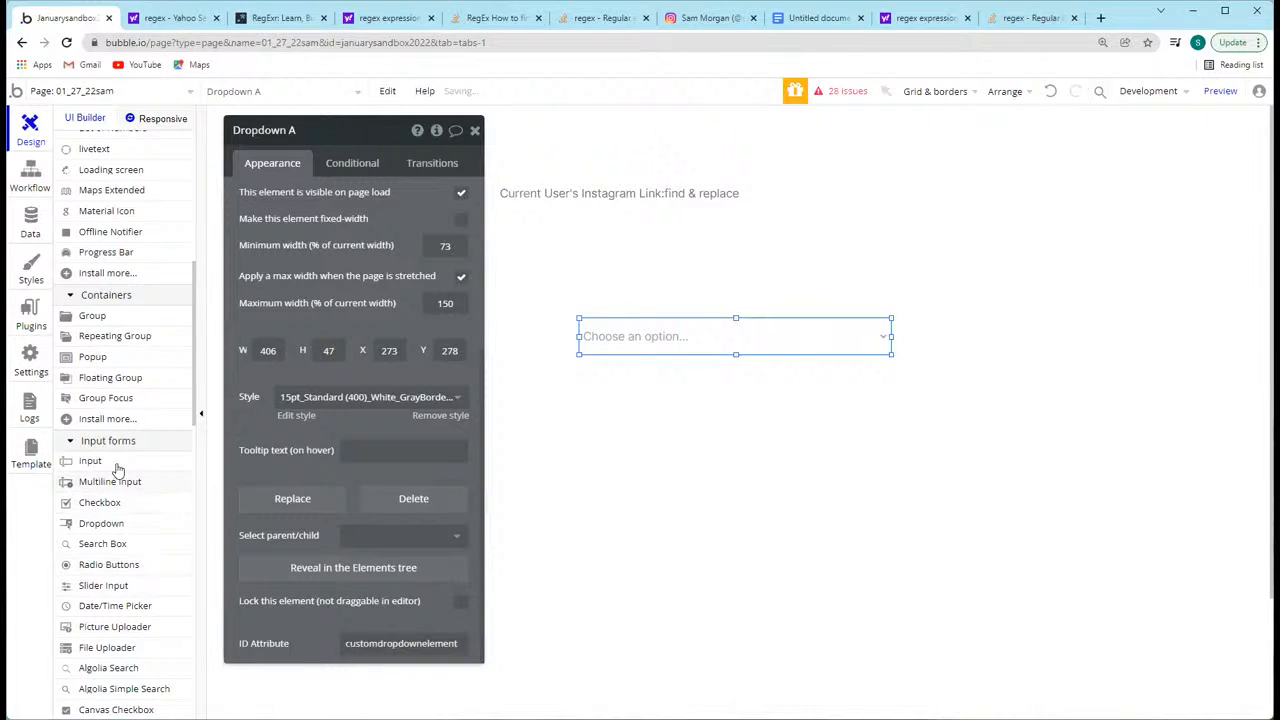
Step: Draw an HTML element about 223 by 70 px below the dropdown
scroll(113, 316, "up", 5)
left_click(100, 314)
left_click_drag(540, 380, 712, 433)
Step: Enter a style block in the HTML element that gives #customdropdownelement the rule text-align: center !important;
type("<style>")
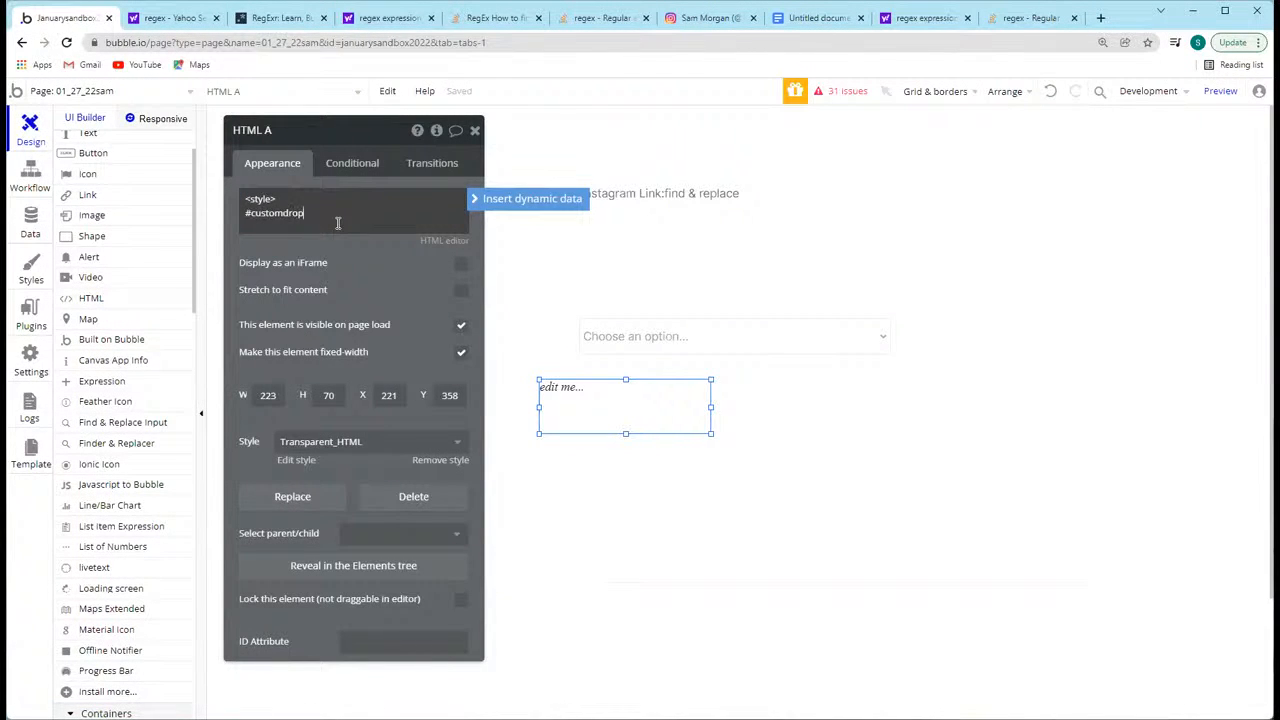
type("element {")
key("Return")
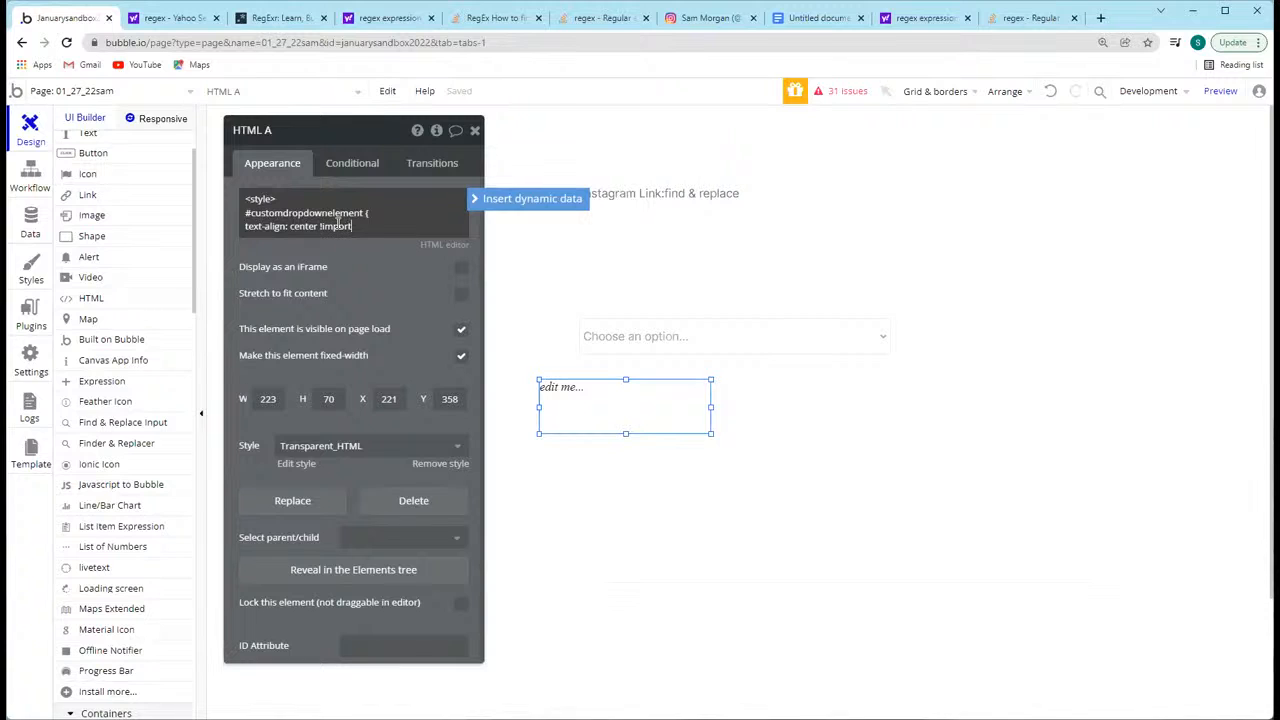
key("Return")
type("}")
mouse_move(330, 213)
left_mouse_down()
mouse_move(291, 213)
mouse_move(334, 212)
left_mouse_up()
left_click(281, 240)
key("Return")
type("</style>")
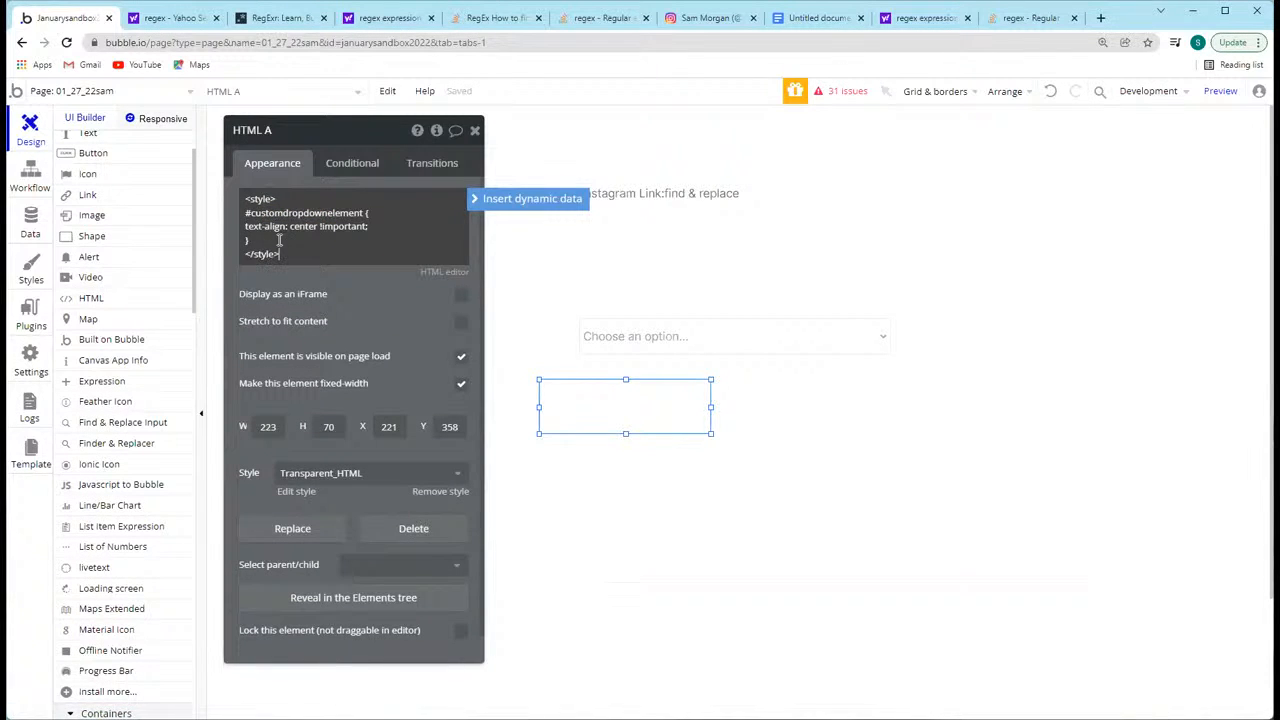
left_click_drag(338, 232, 300, 229)
left_click(306, 271)
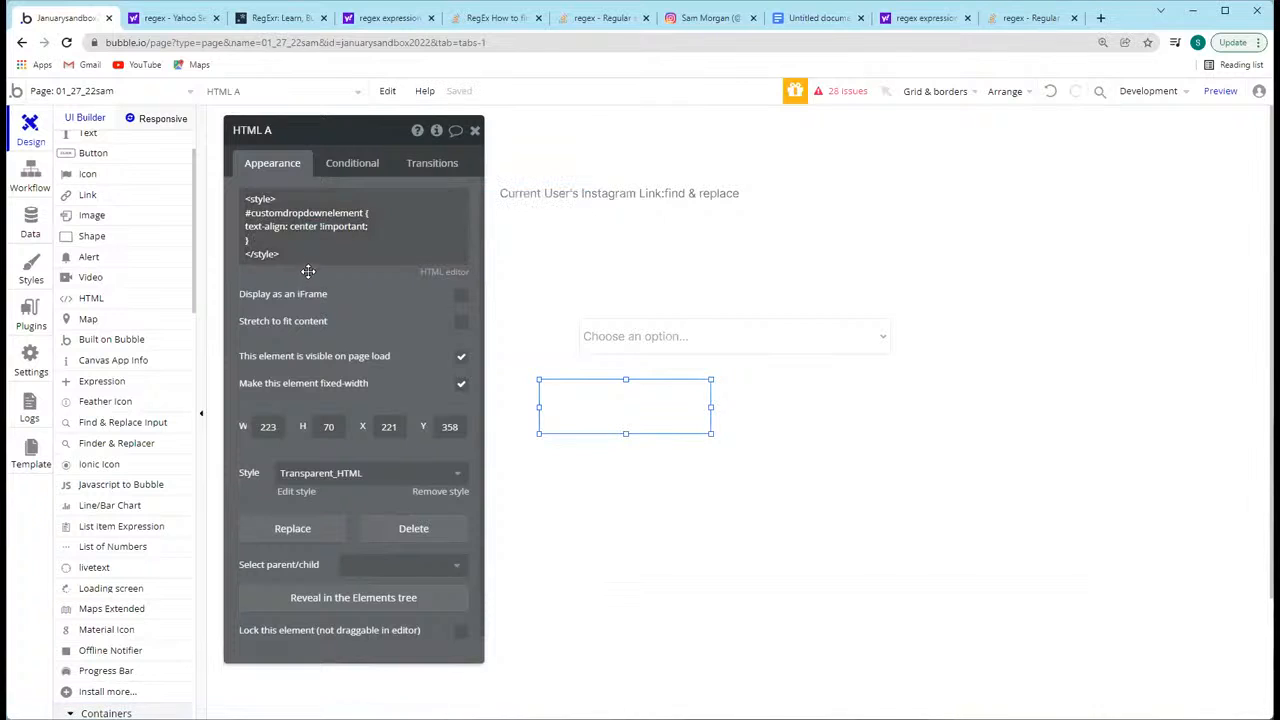
Step: Launch the page preview and recheck the HTML element's style code while it loads
left_click(1228, 90)
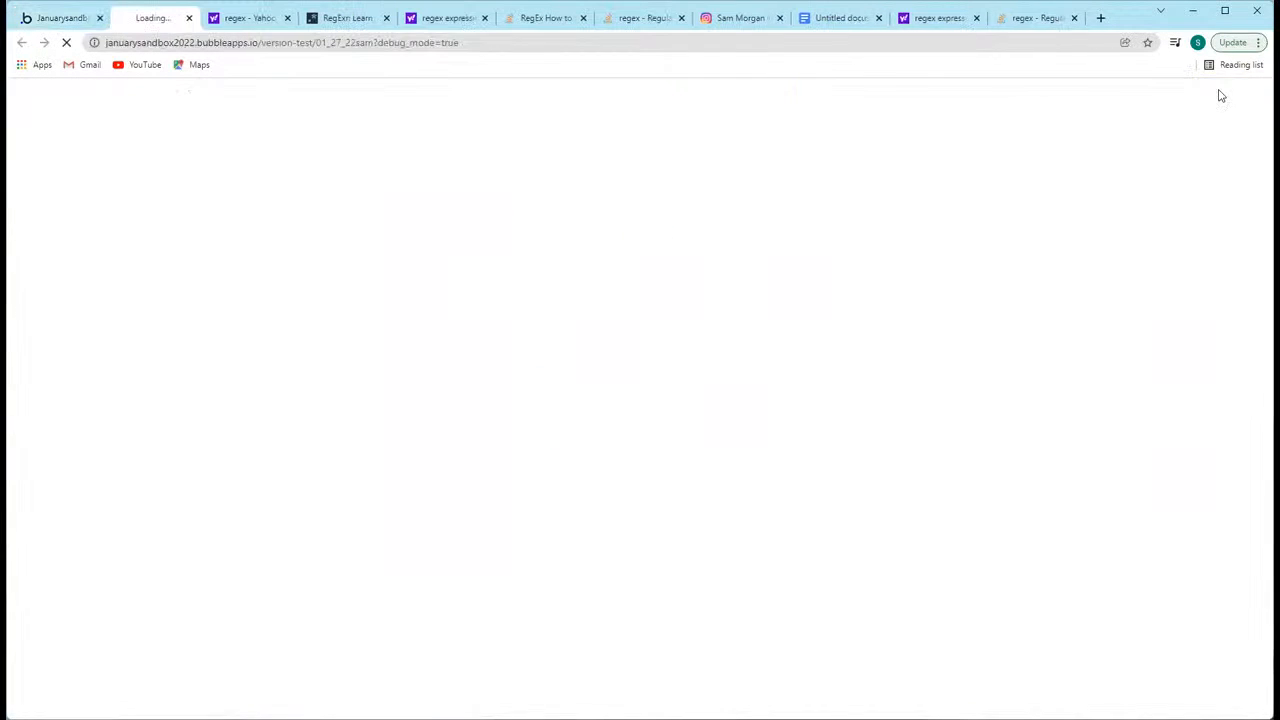
left_click(45, 17)
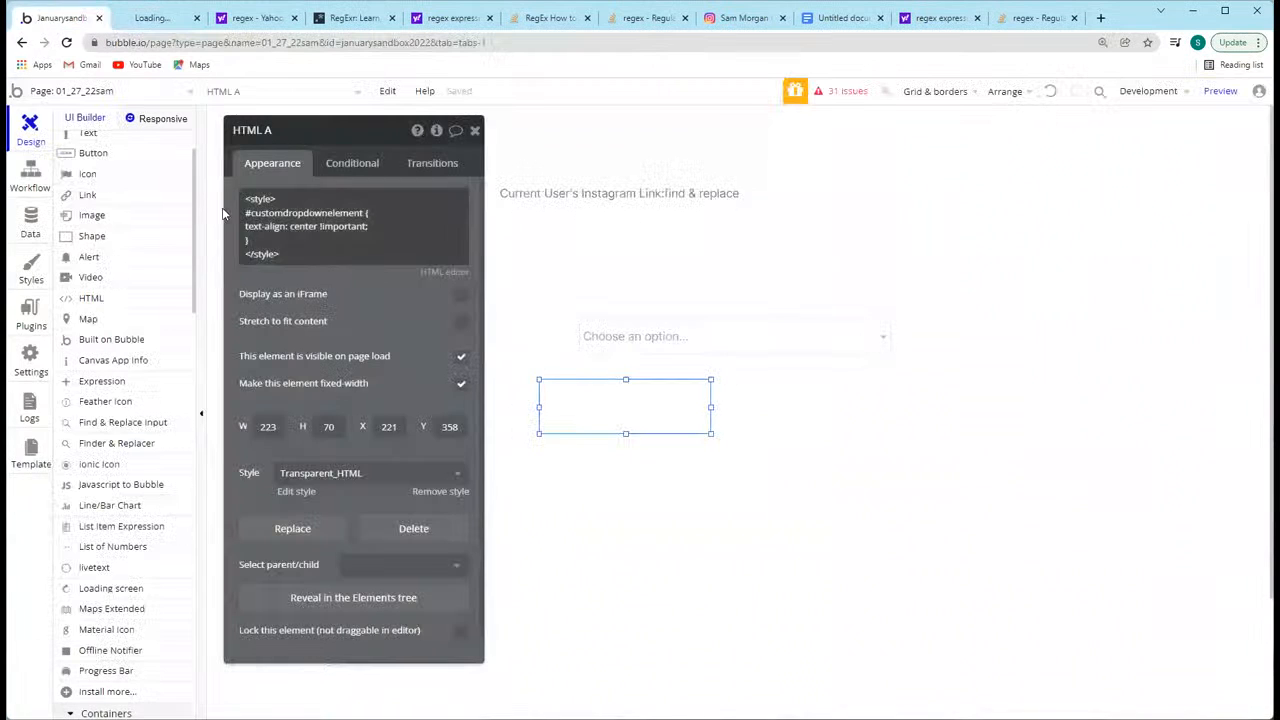
left_click(286, 227)
key("ctrl+a")
left_click(160, 17)
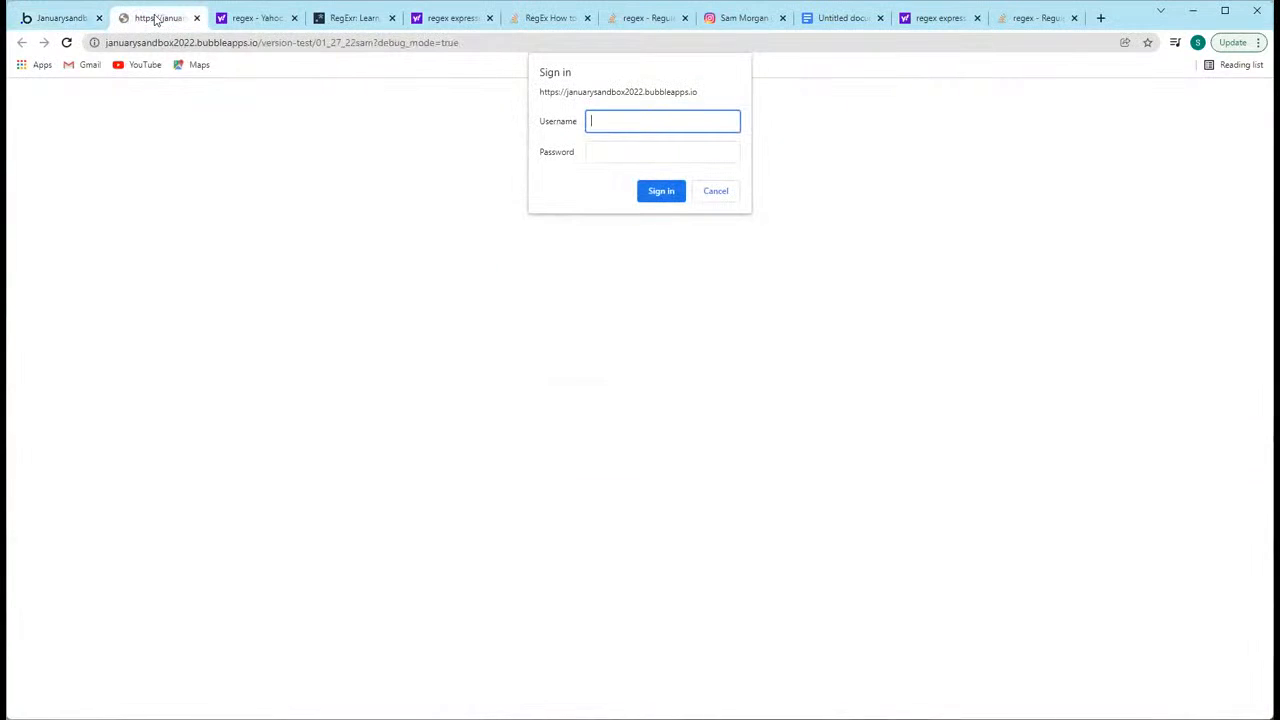
Step: Open the app's General settings and look up the username and password that limit access to the app
left_click(45, 14)
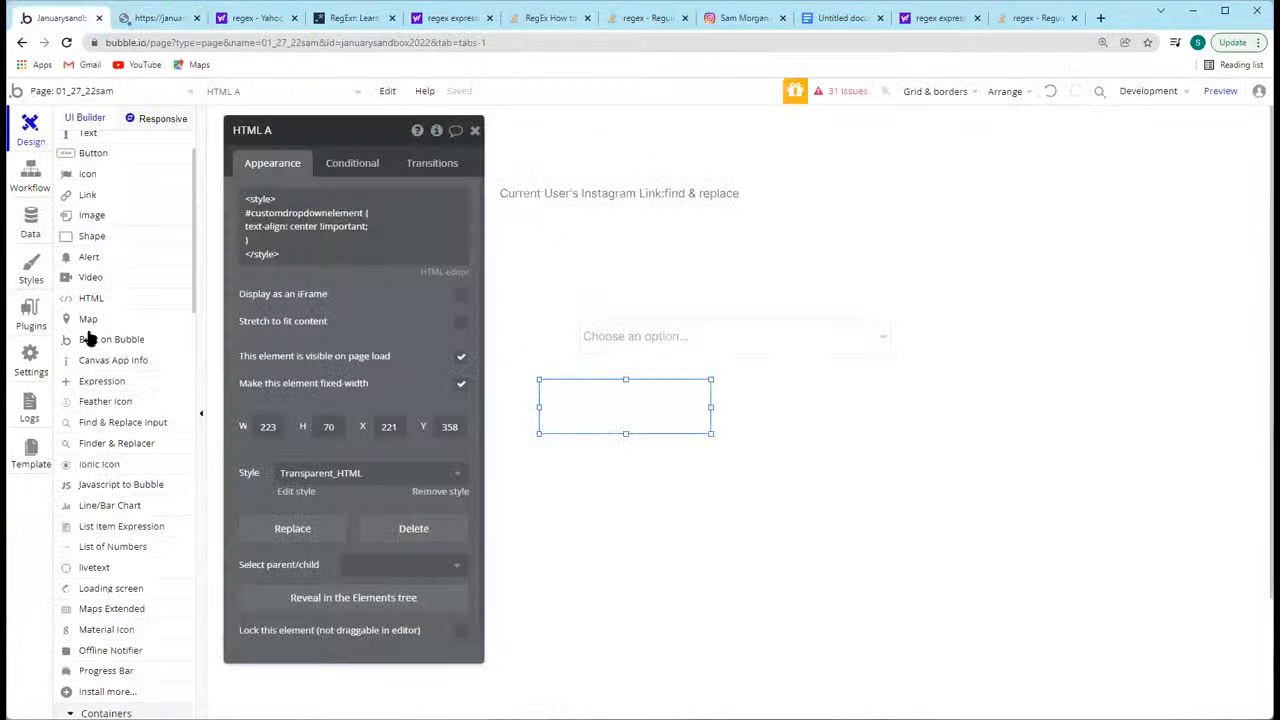
left_click(30, 355)
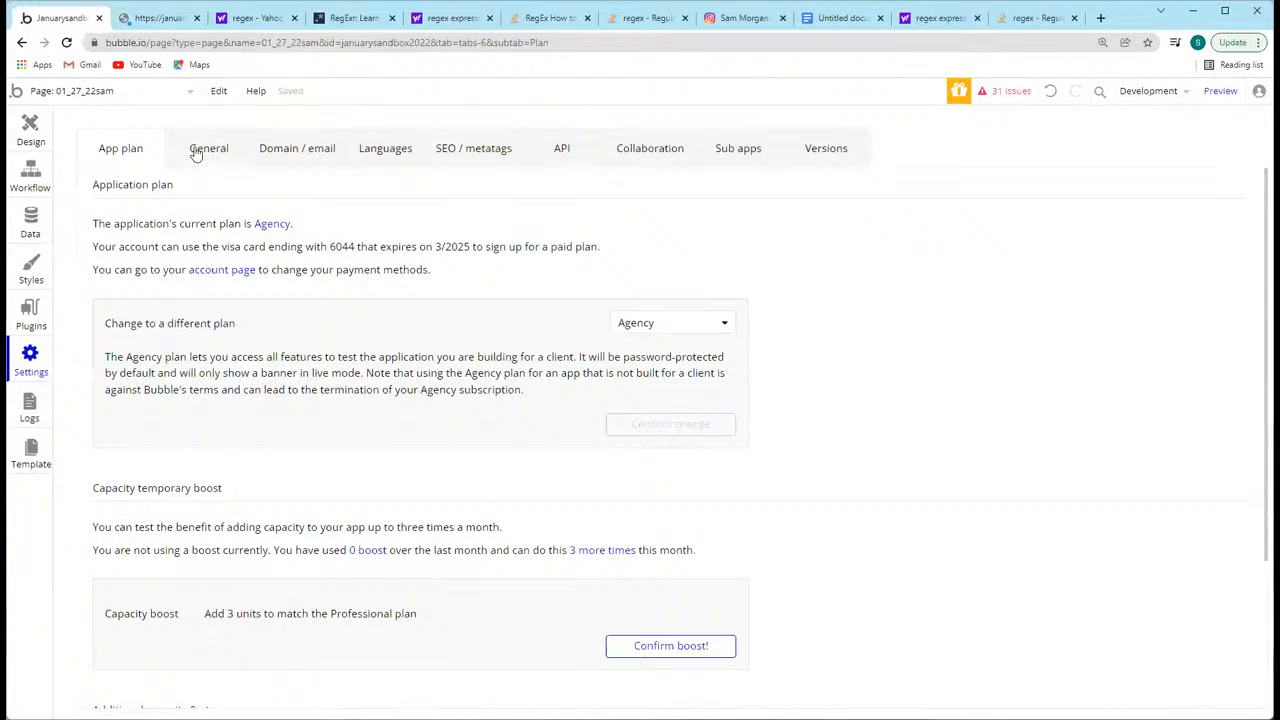
left_click(198, 149)
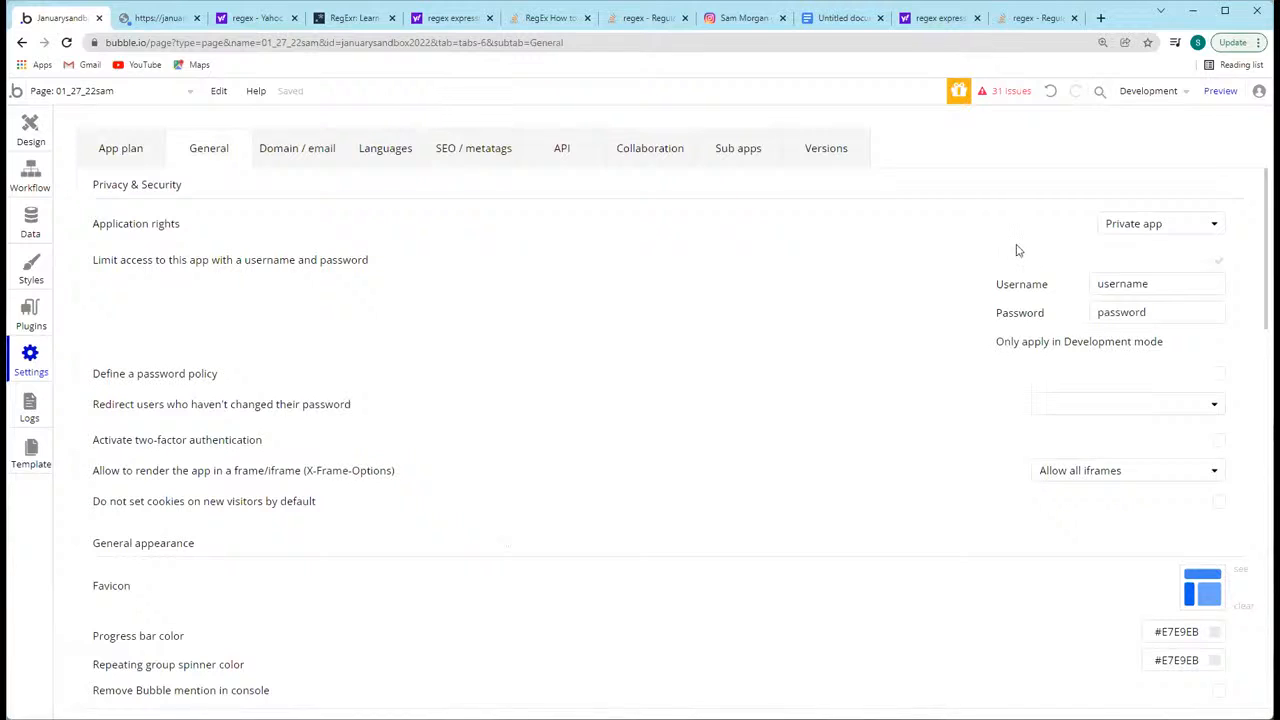
left_click(152, 24)
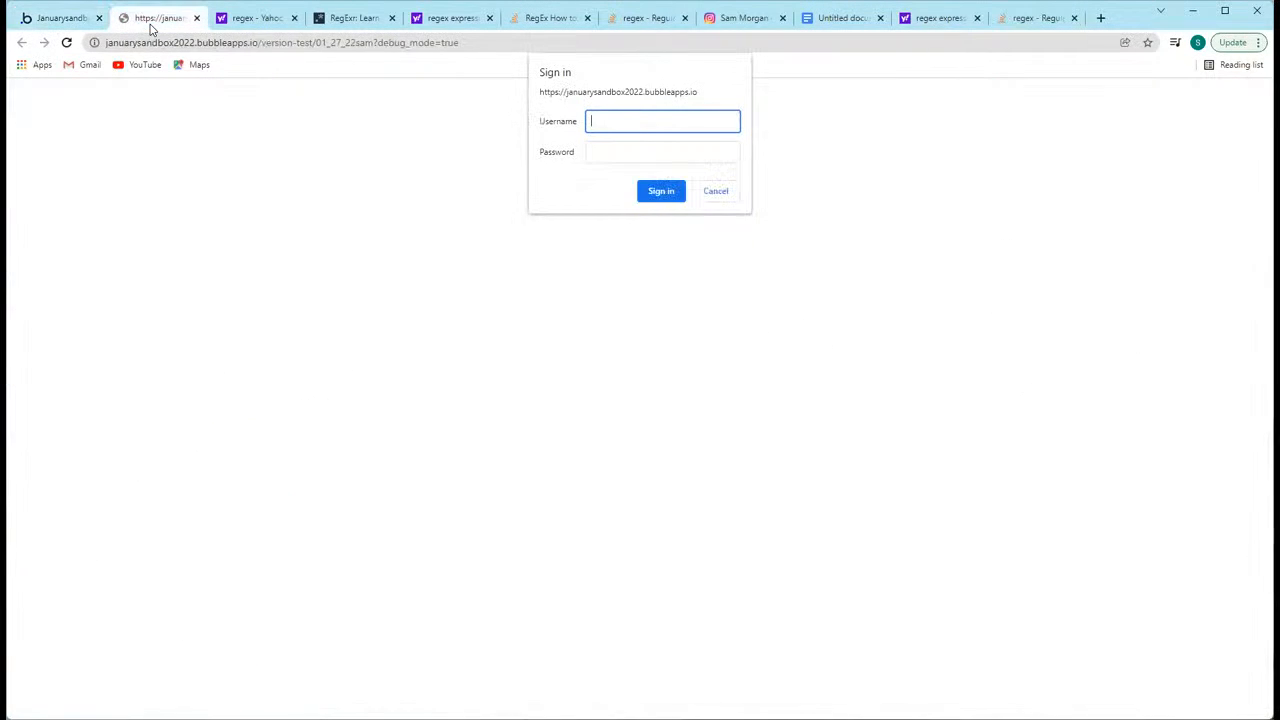
left_click(52, 22)
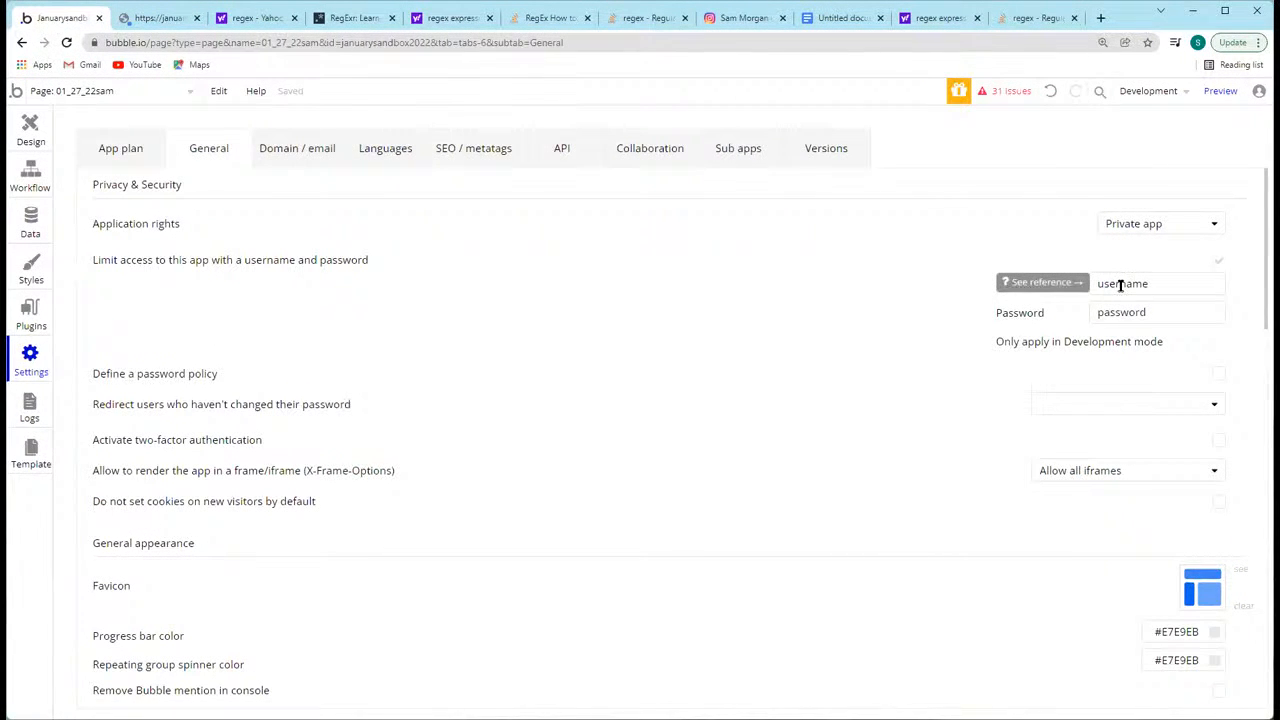
scroll(1085, 330, "down", 1)
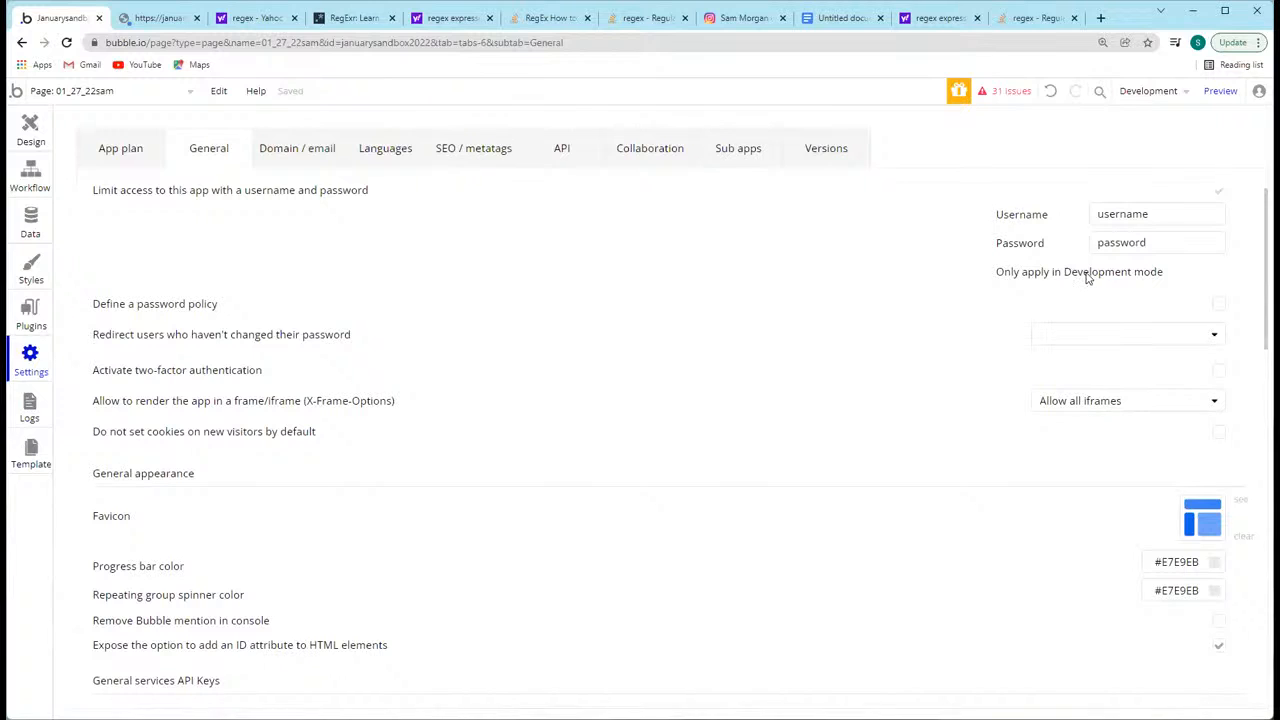
Step: Sign in to the page preview with the app's username and password and view the dropdown
left_click(166, 20)
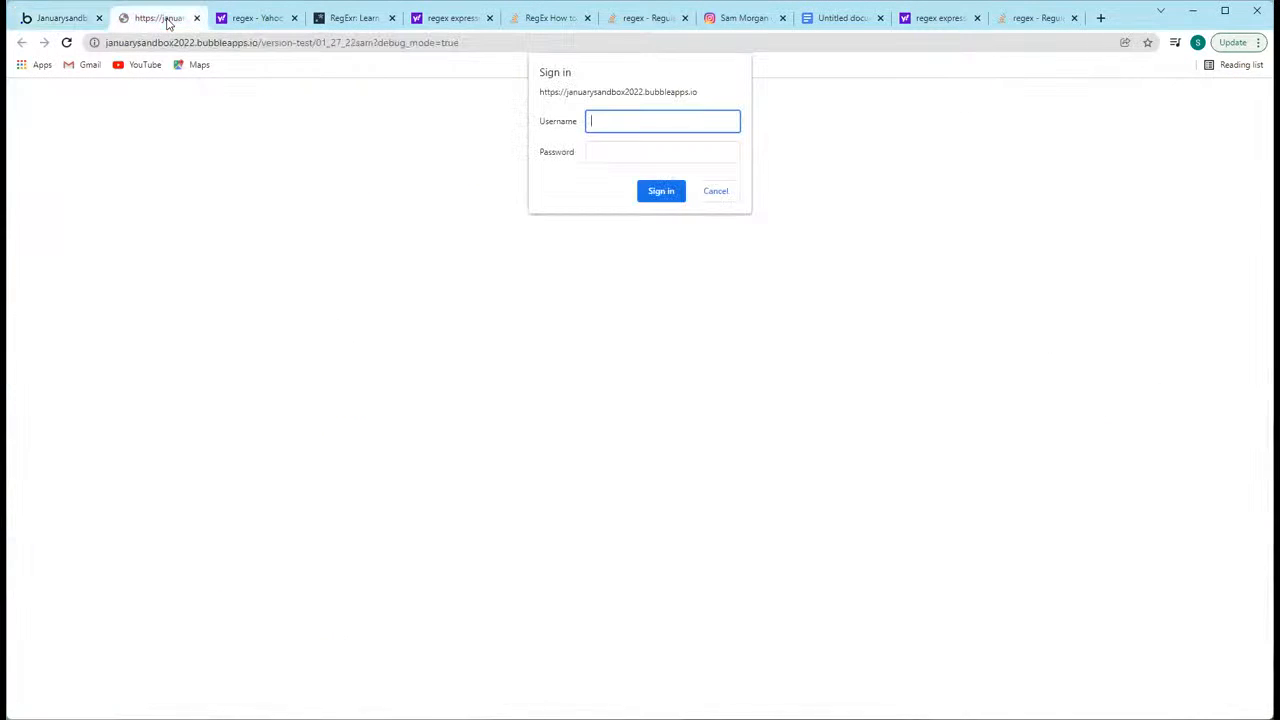
left_click(607, 148)
type("password")
key("Return")
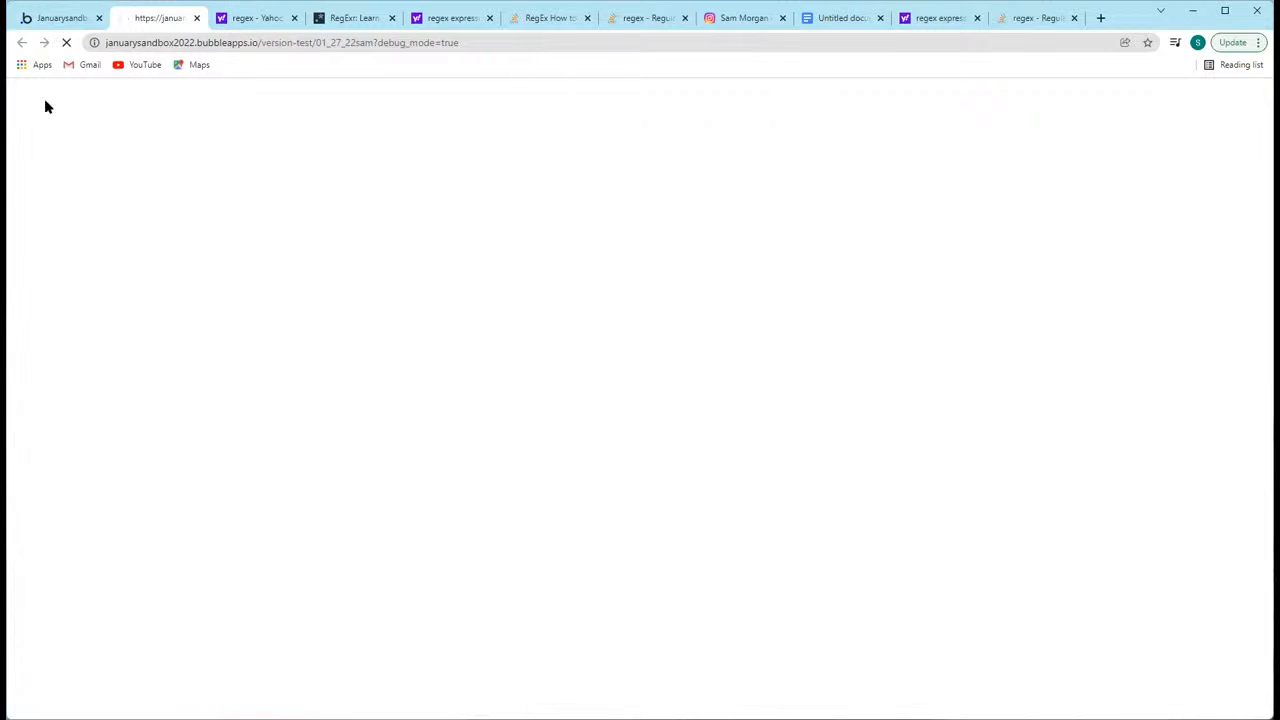
left_click(52, 20)
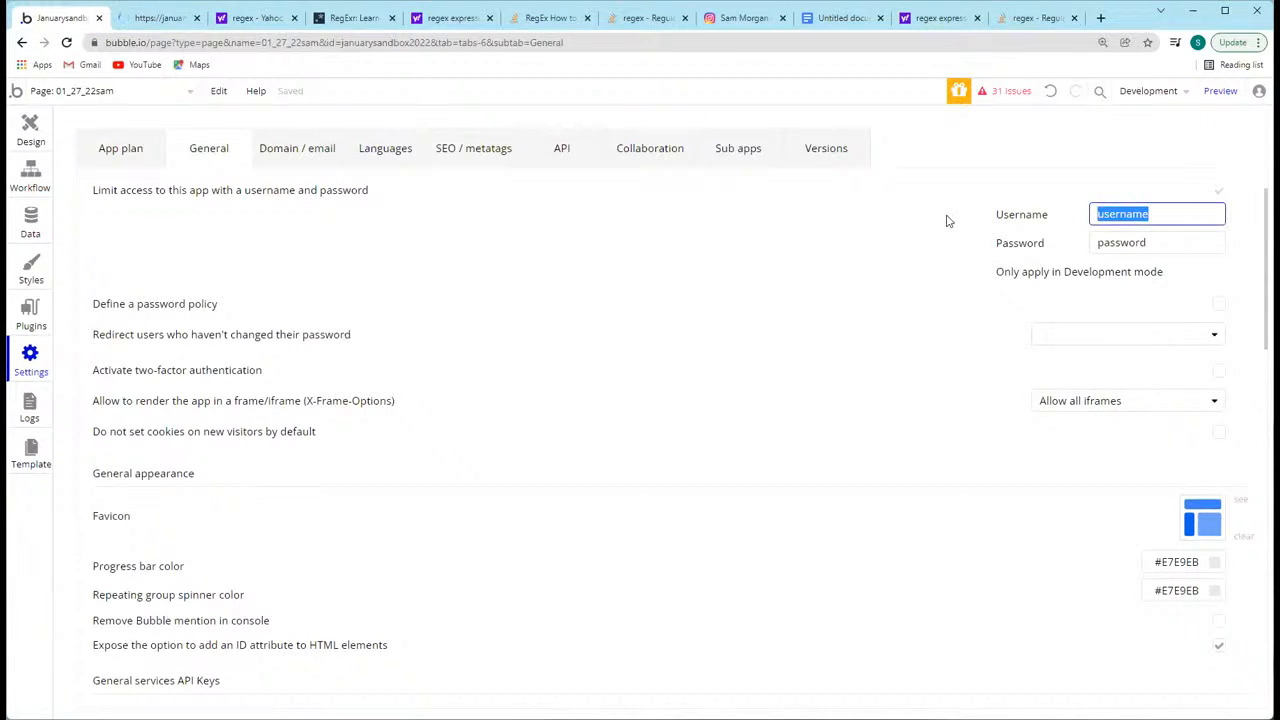
left_click(126, 17)
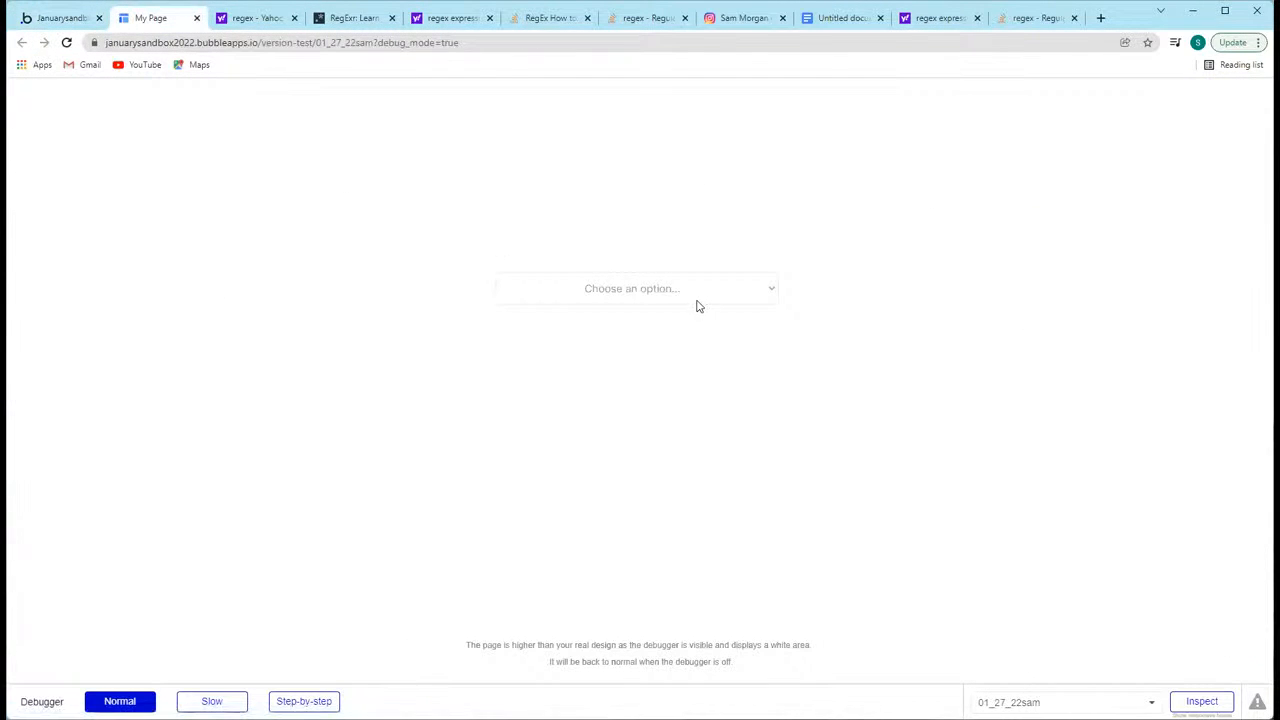
Step: Open the preview page's dropdown and check how its placeholder and choices are aligned
left_click(694, 296)
left_click(482, 208)
left_click(656, 291)
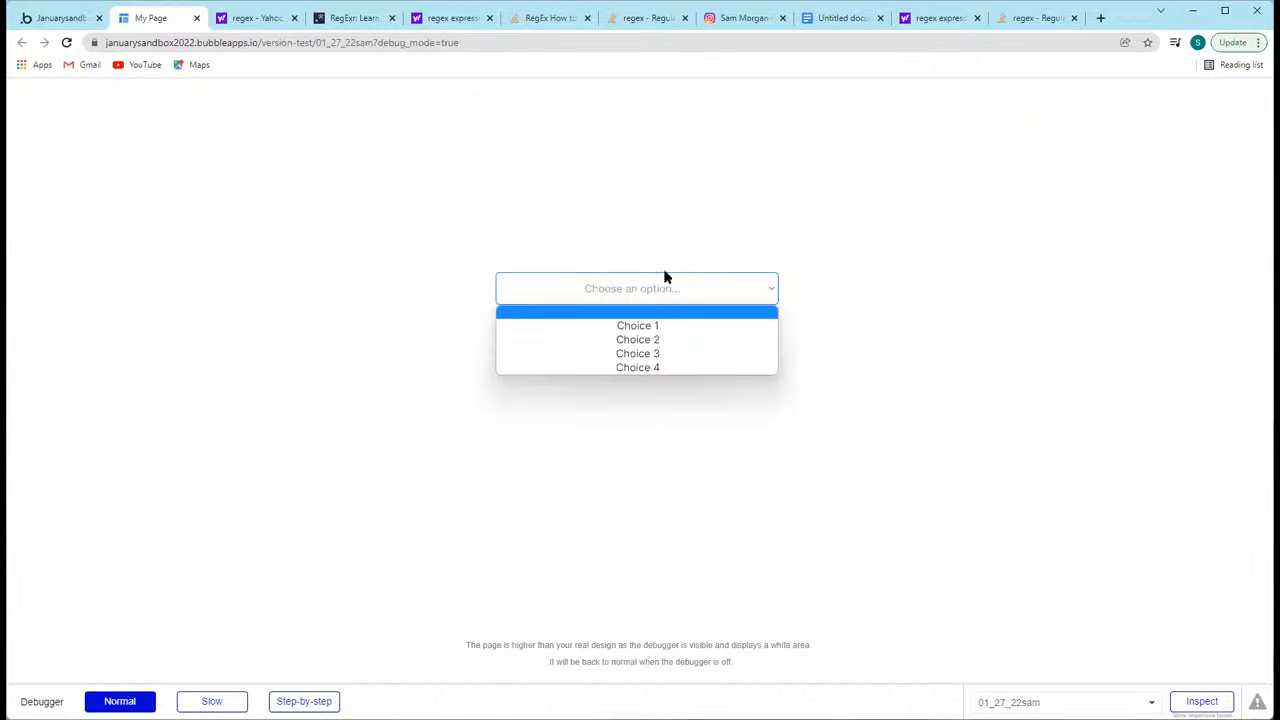
left_click(603, 223)
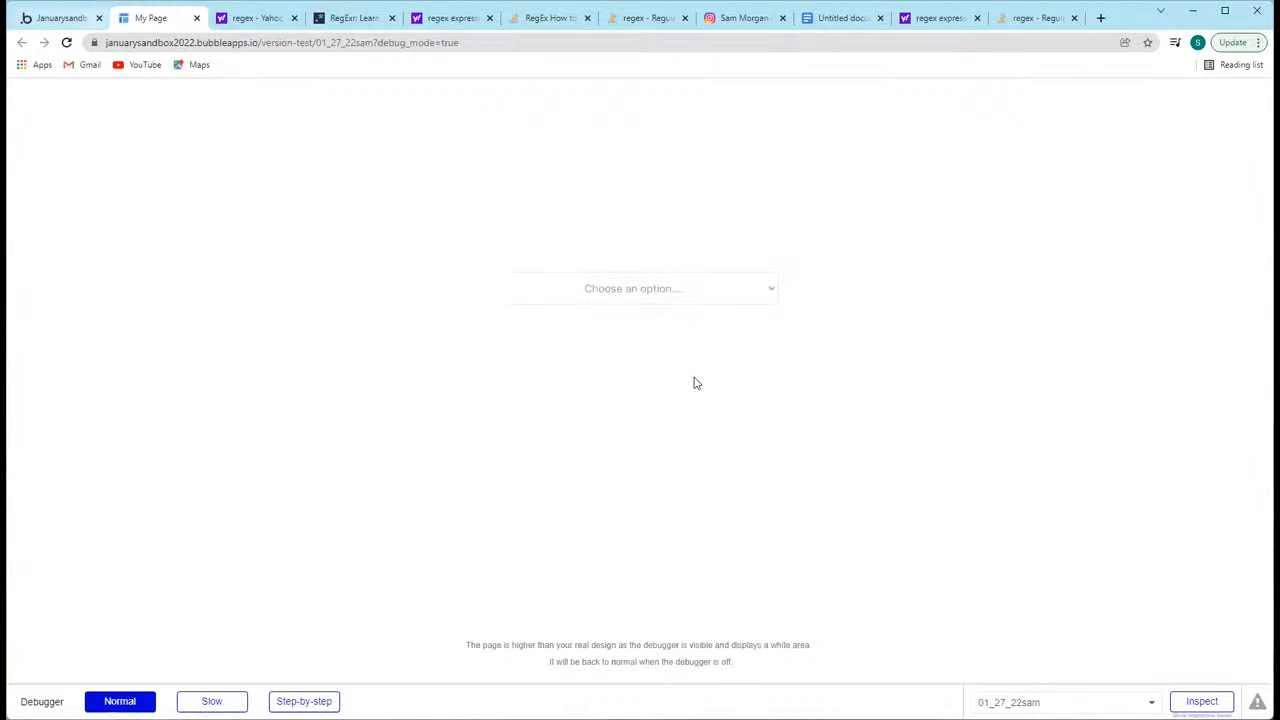
left_click(624, 291)
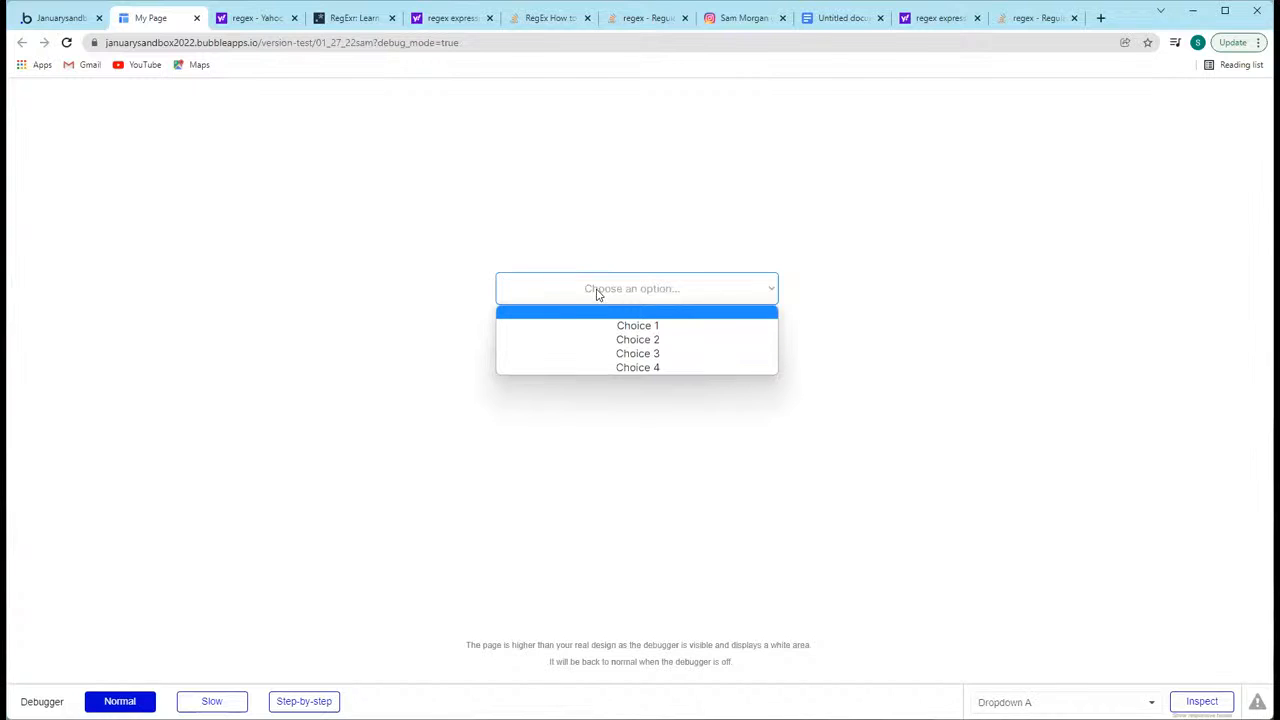
Step: Return to the page's design view and review the HTML element's style code, highlighting the line text-align: center !important;
left_click(48, 20)
left_click(38, 180)
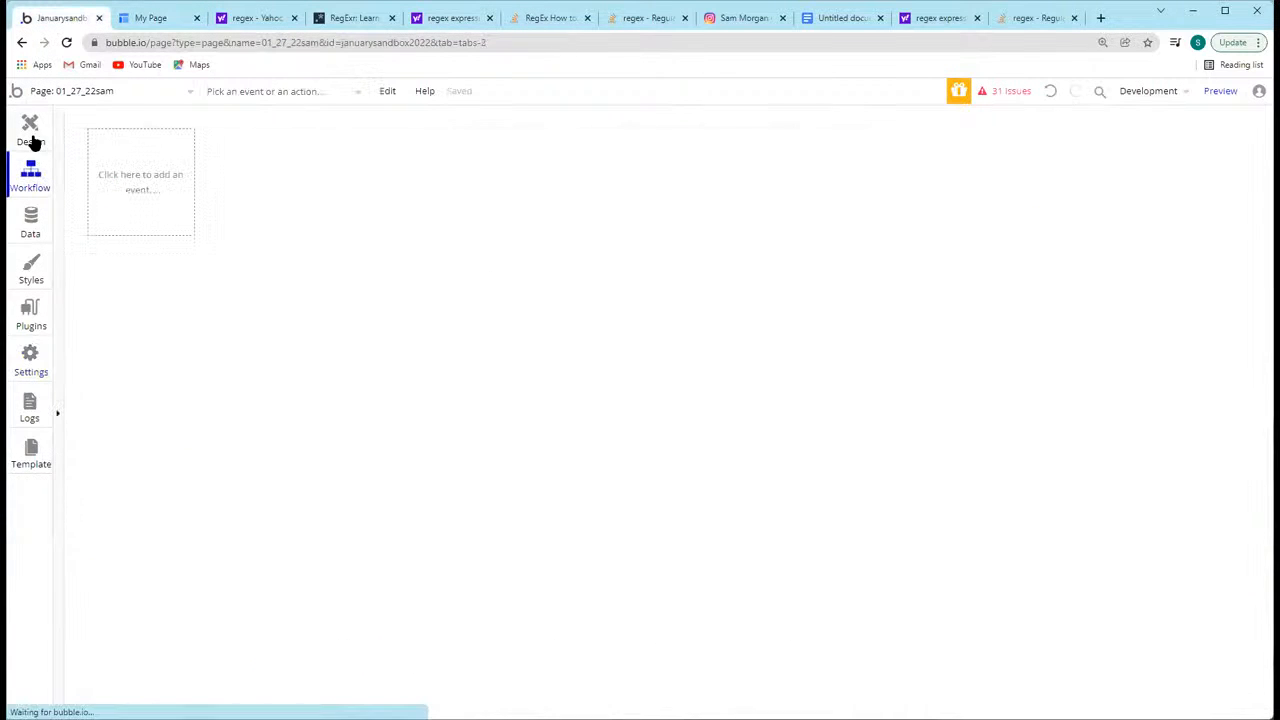
left_click(31, 140)
left_click(297, 251)
key("ctrl+a")
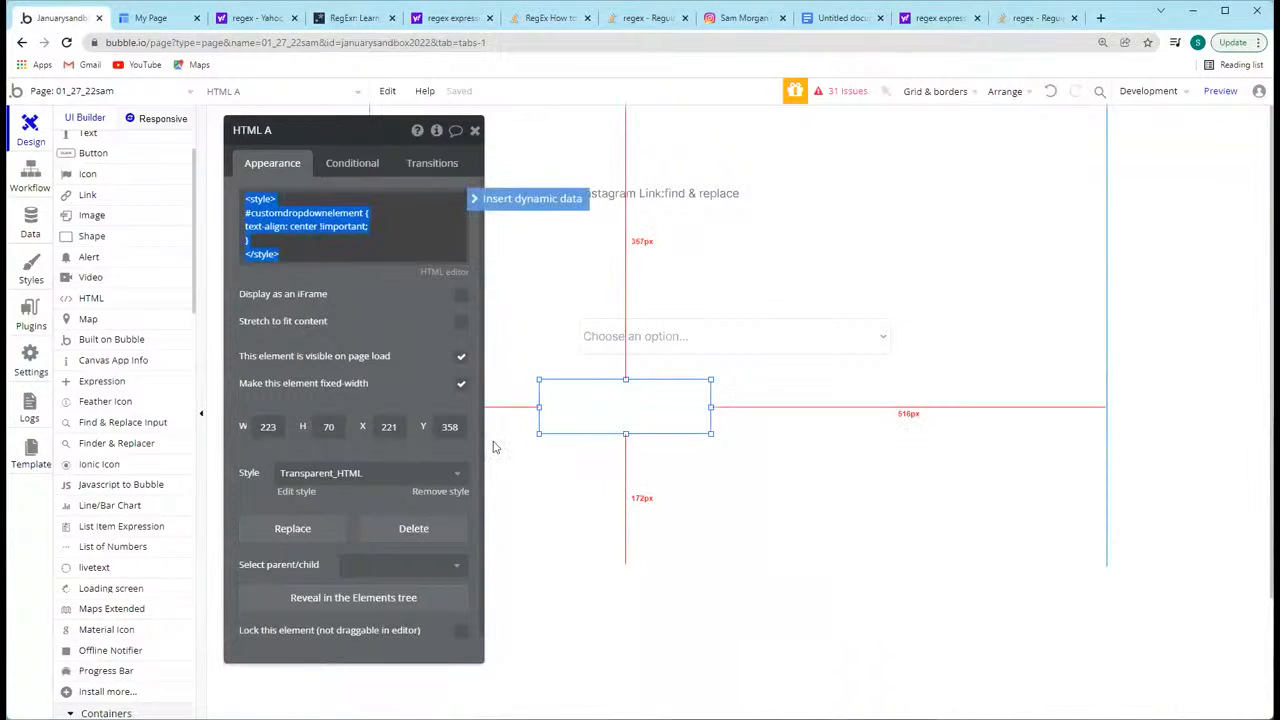
left_click(252, 227)
key("ctrl+a")
left_click(367, 228)
left_click_drag(370, 227, 226, 232)
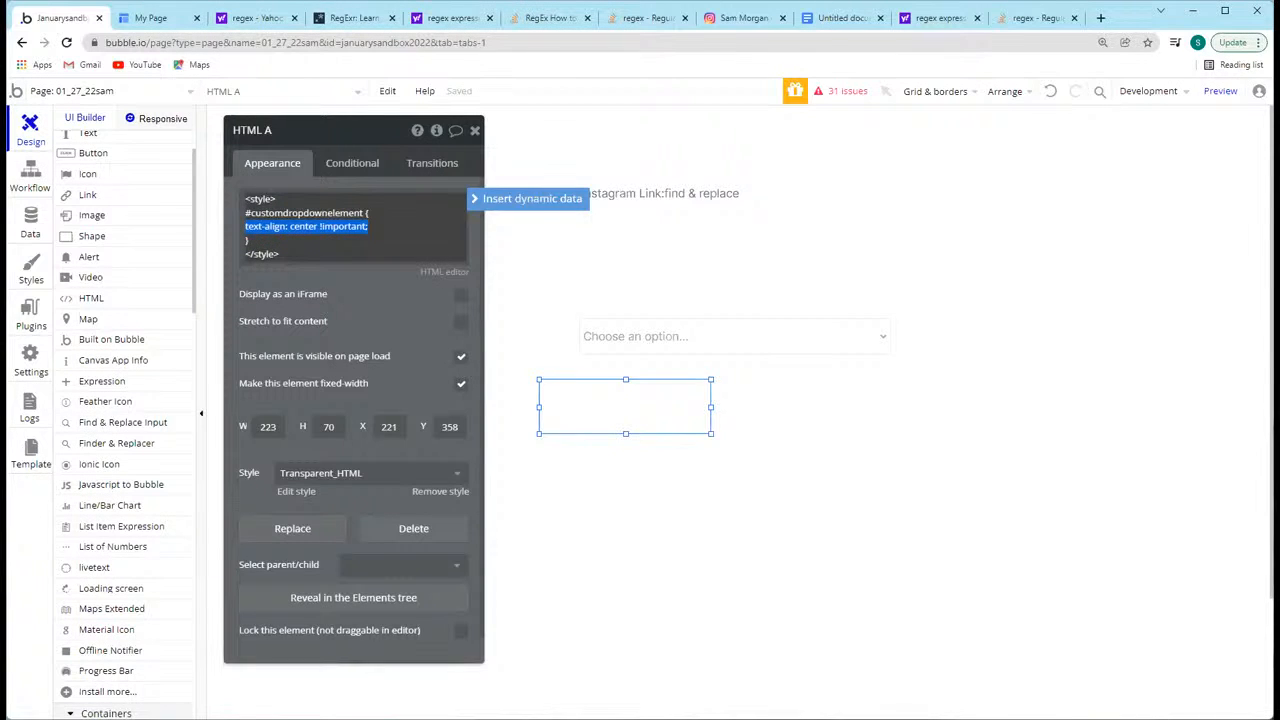
key("alt+Tab")
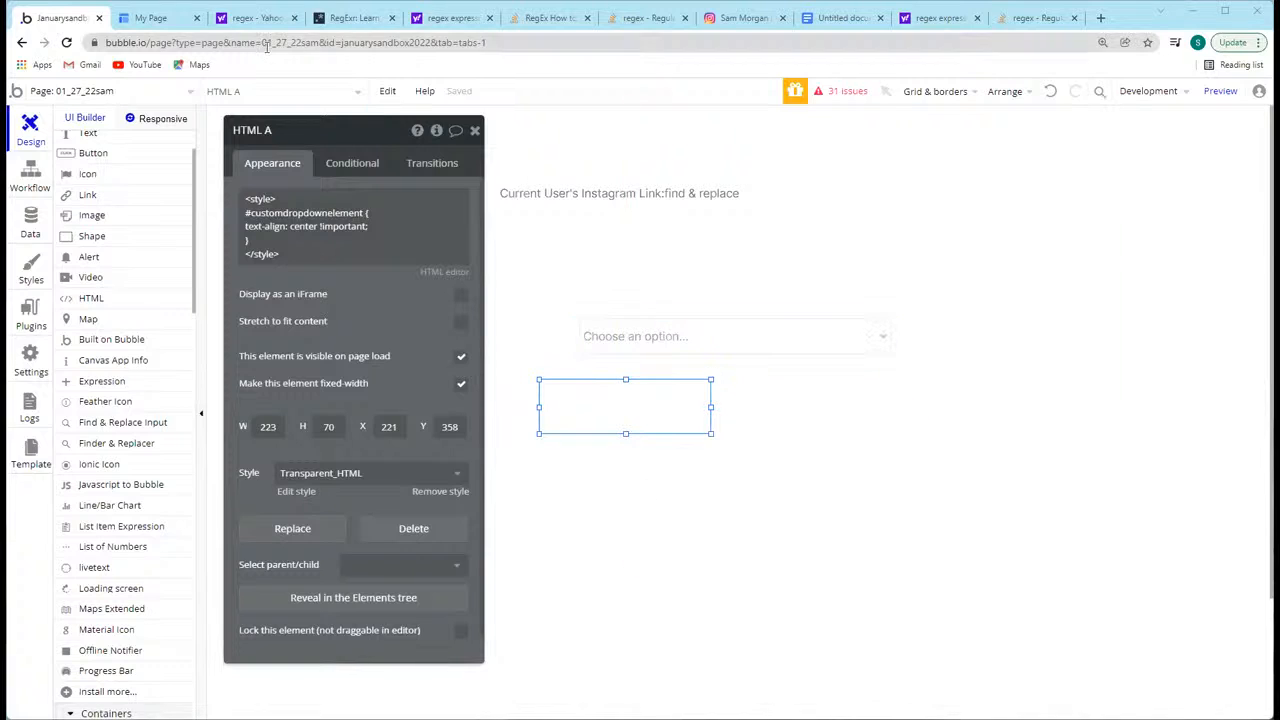
Step: Select Choice 2 in the preview page's dropdown and reopen the list to check its alignment
left_click(145, 18)
left_click(641, 293)
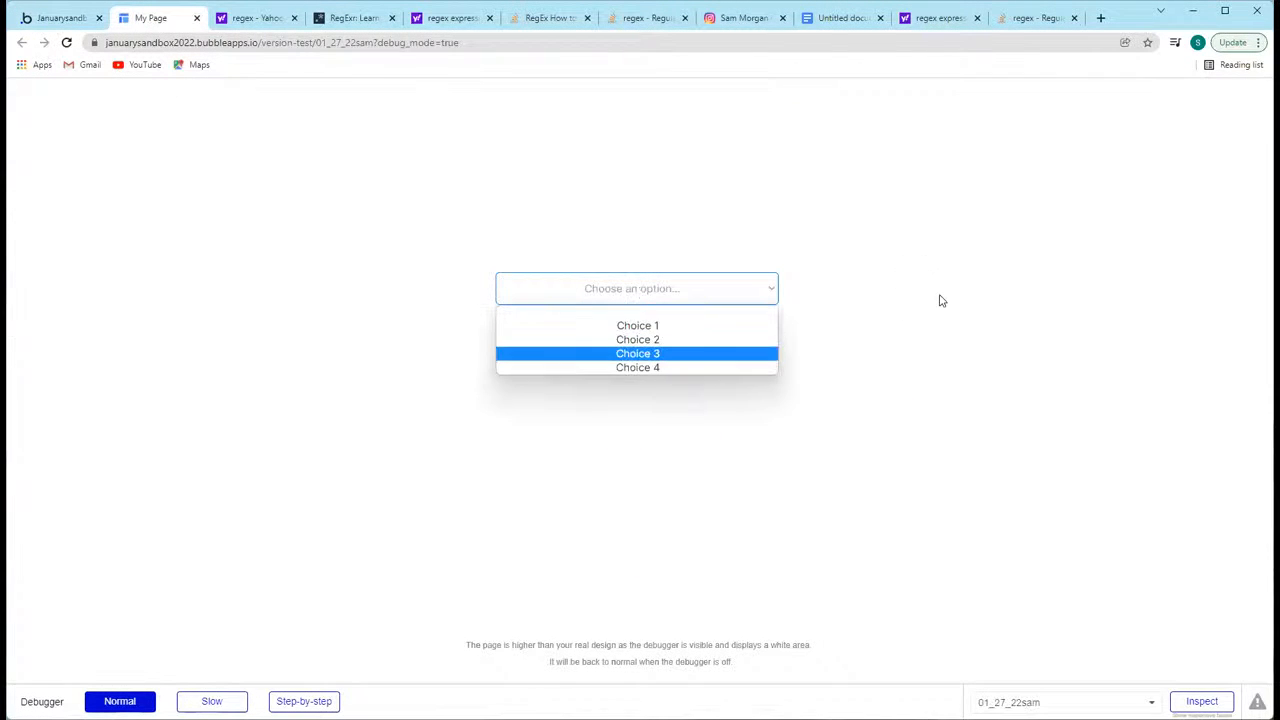
left_click(943, 300)
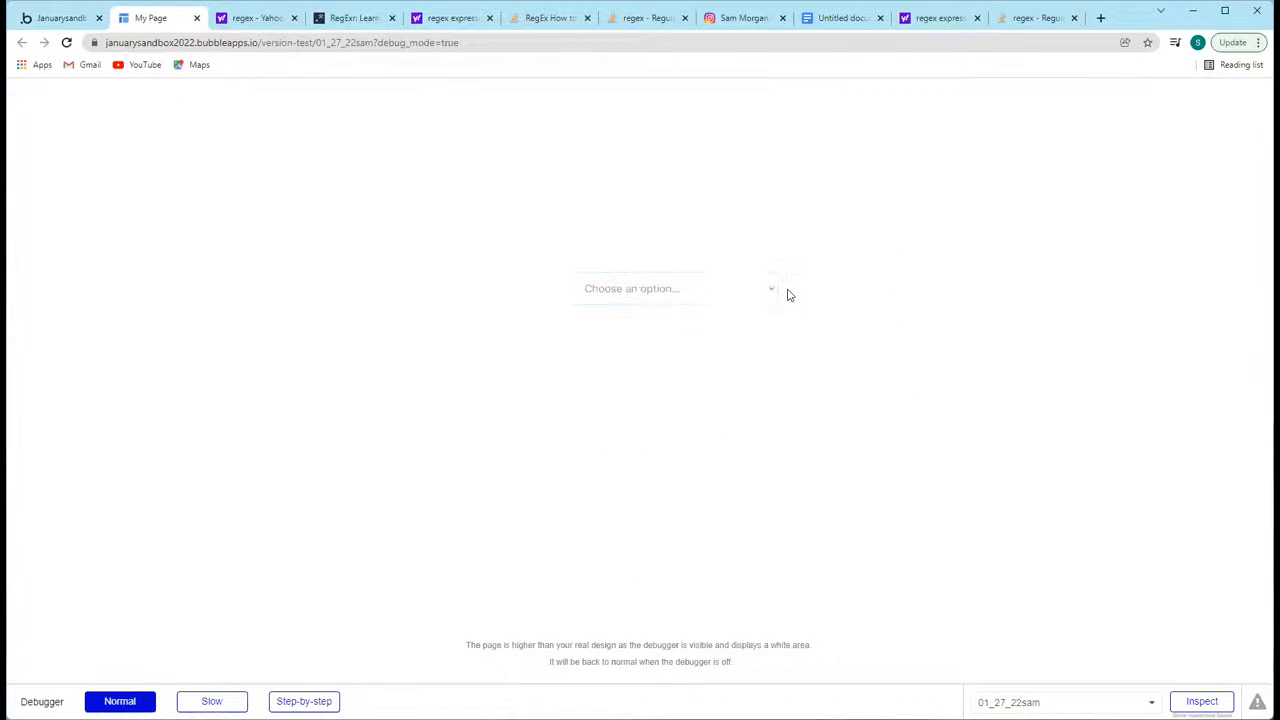
left_click(714, 283)
left_click(662, 339)
left_click(648, 291)
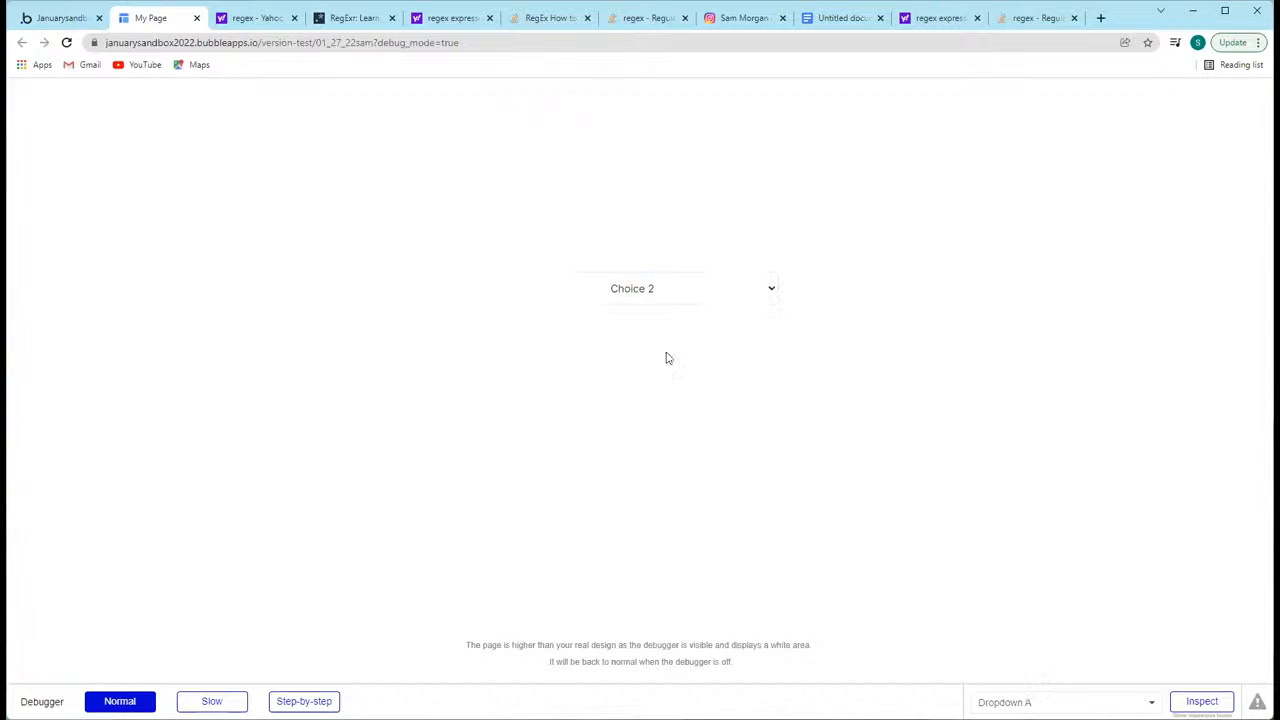
Step: Open the browser's element inspector on the preview page
right_click(876, 360)
right_click(689, 295)
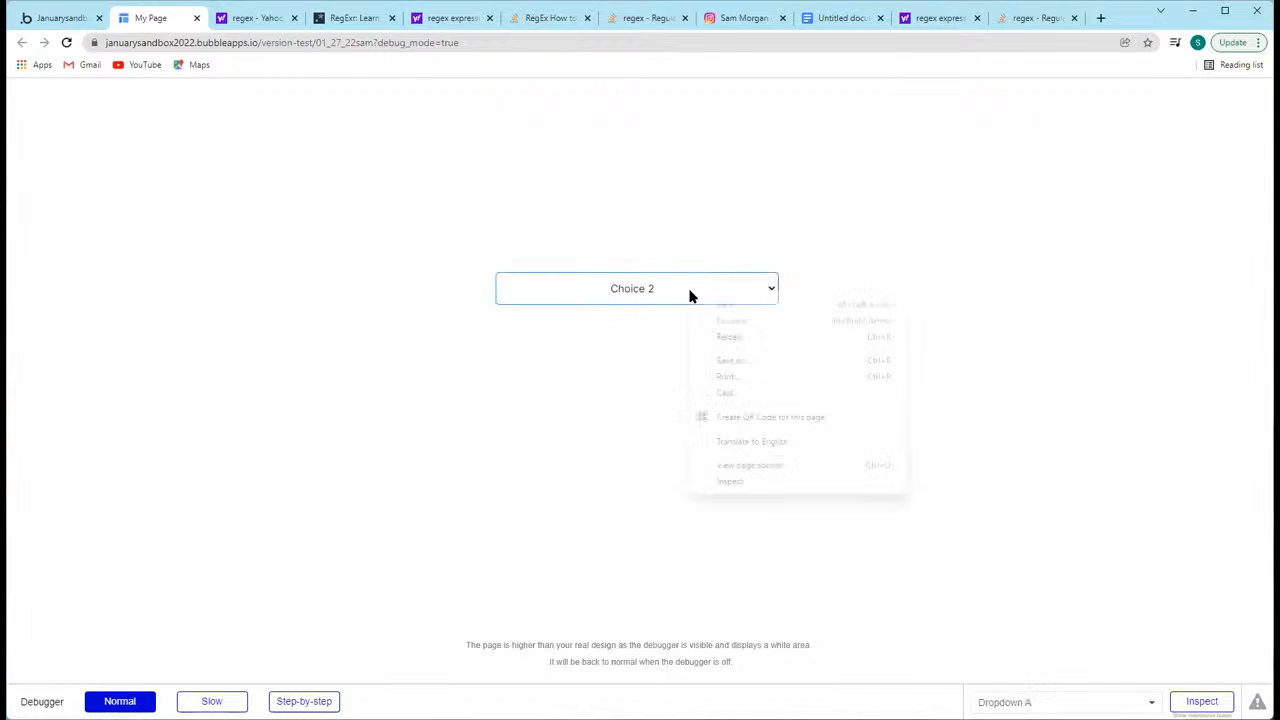
left_click(690, 294)
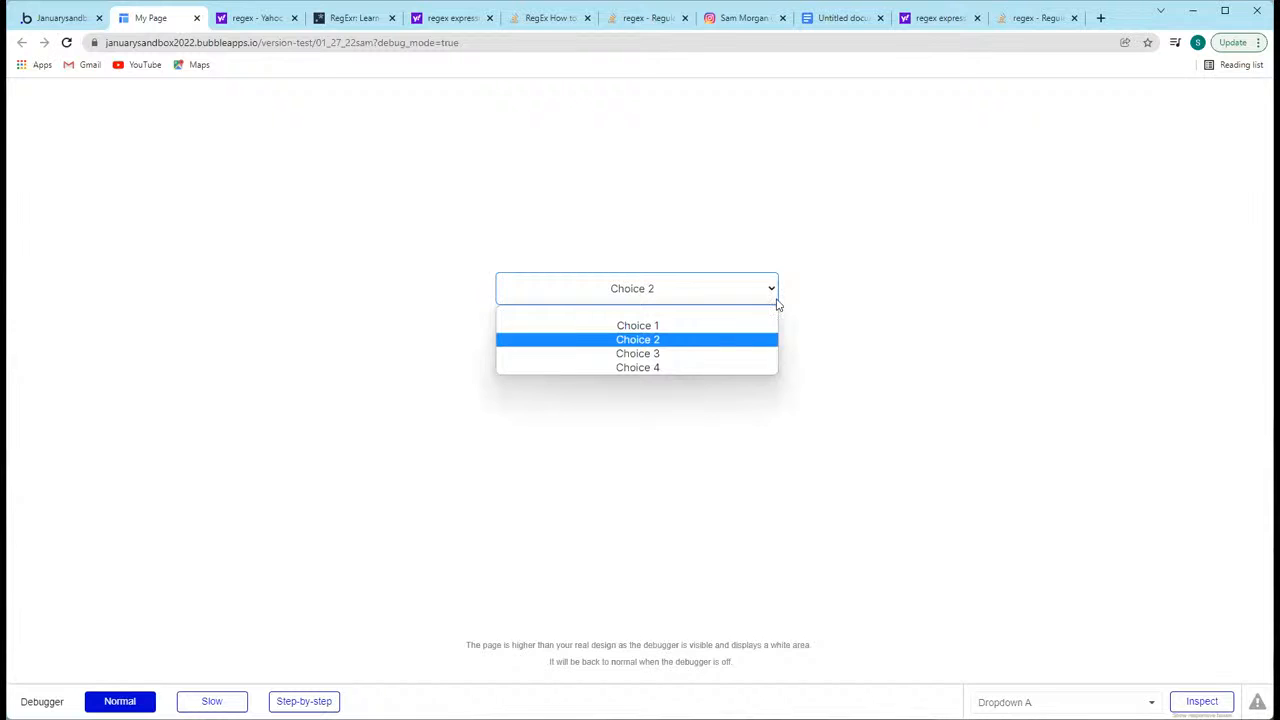
key("Down")
key("Down")
right_click(841, 354)
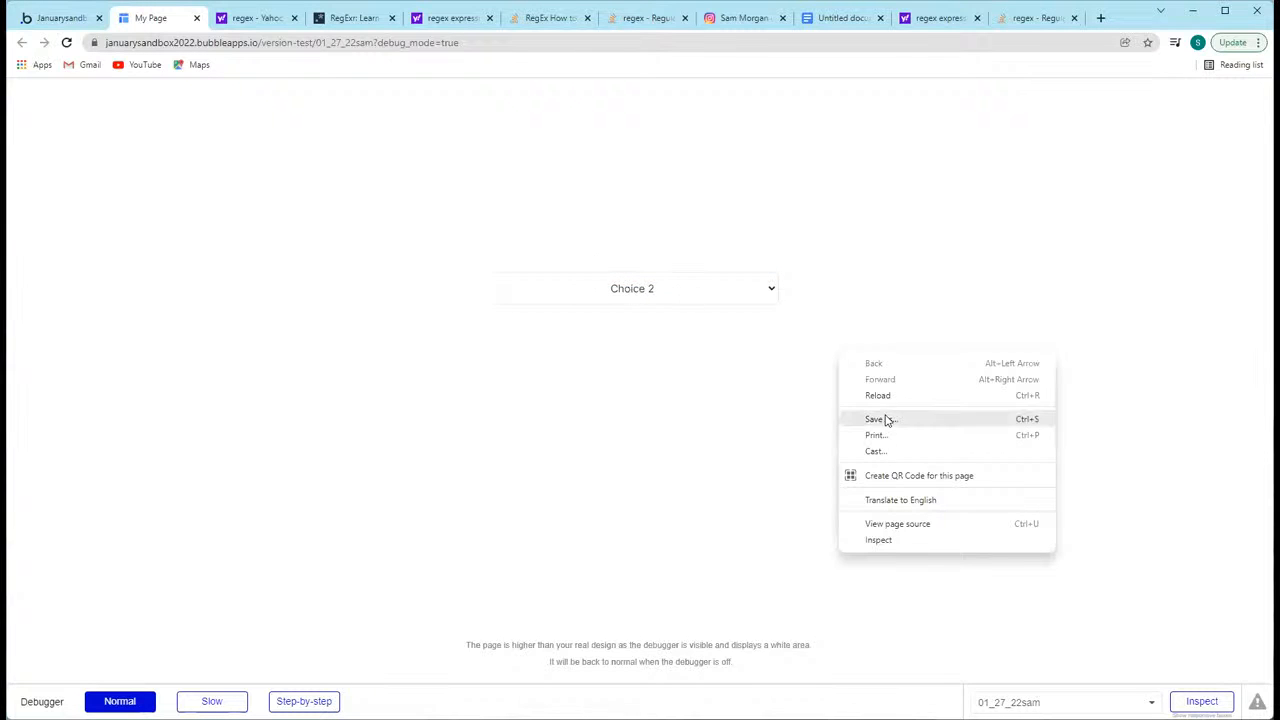
left_click(686, 276)
right_click(685, 276)
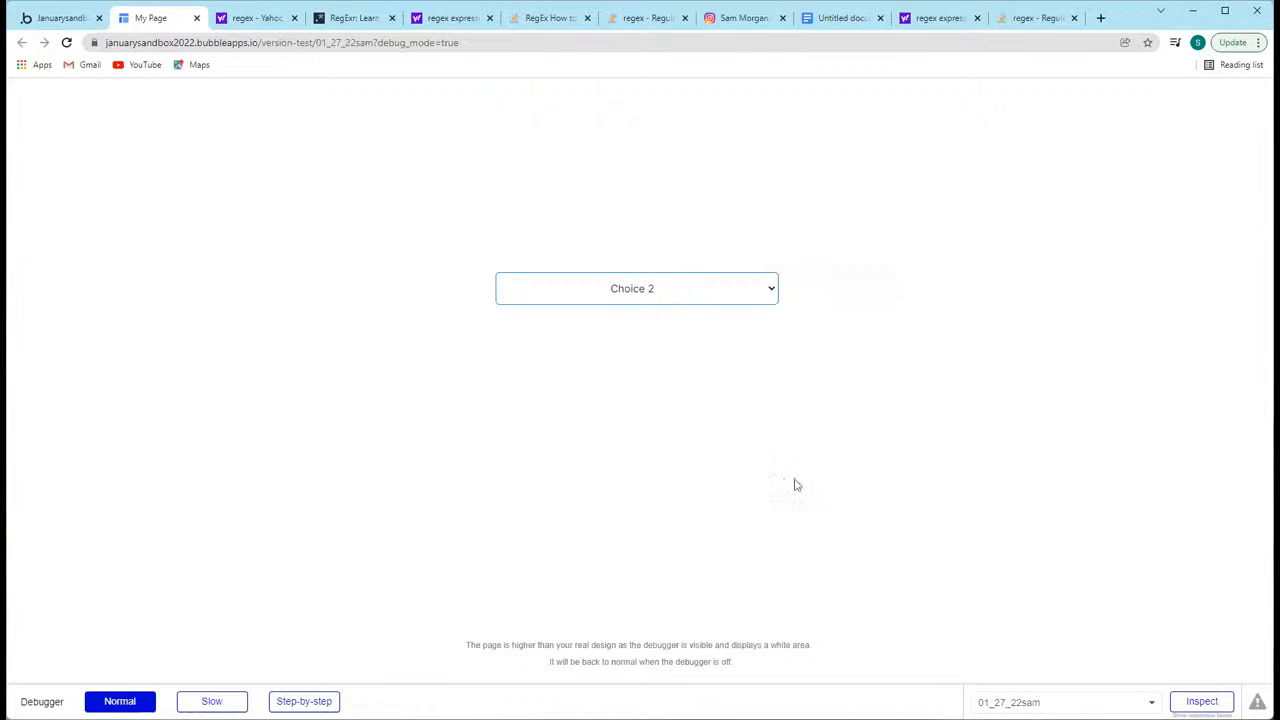
left_click(749, 462)
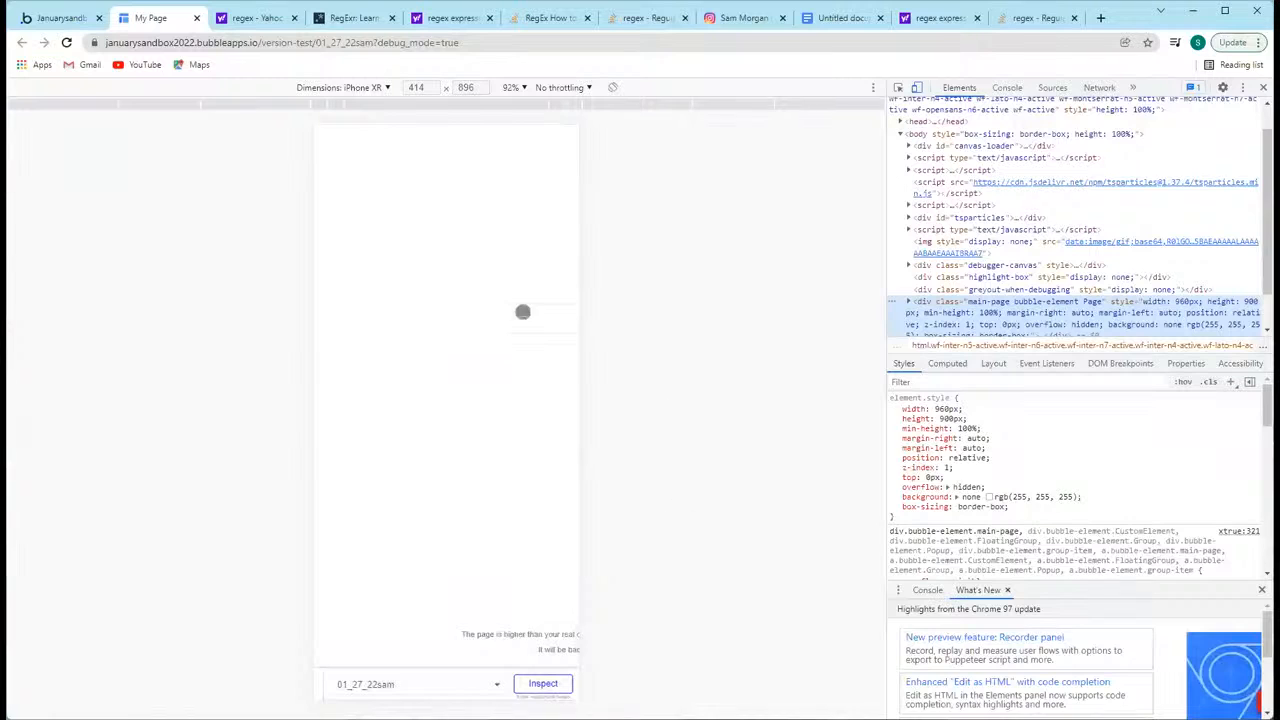
Step: Set the emulated device dimensions to Responsive at a width of 1024 and open the dropdown's list
left_click(366, 87)
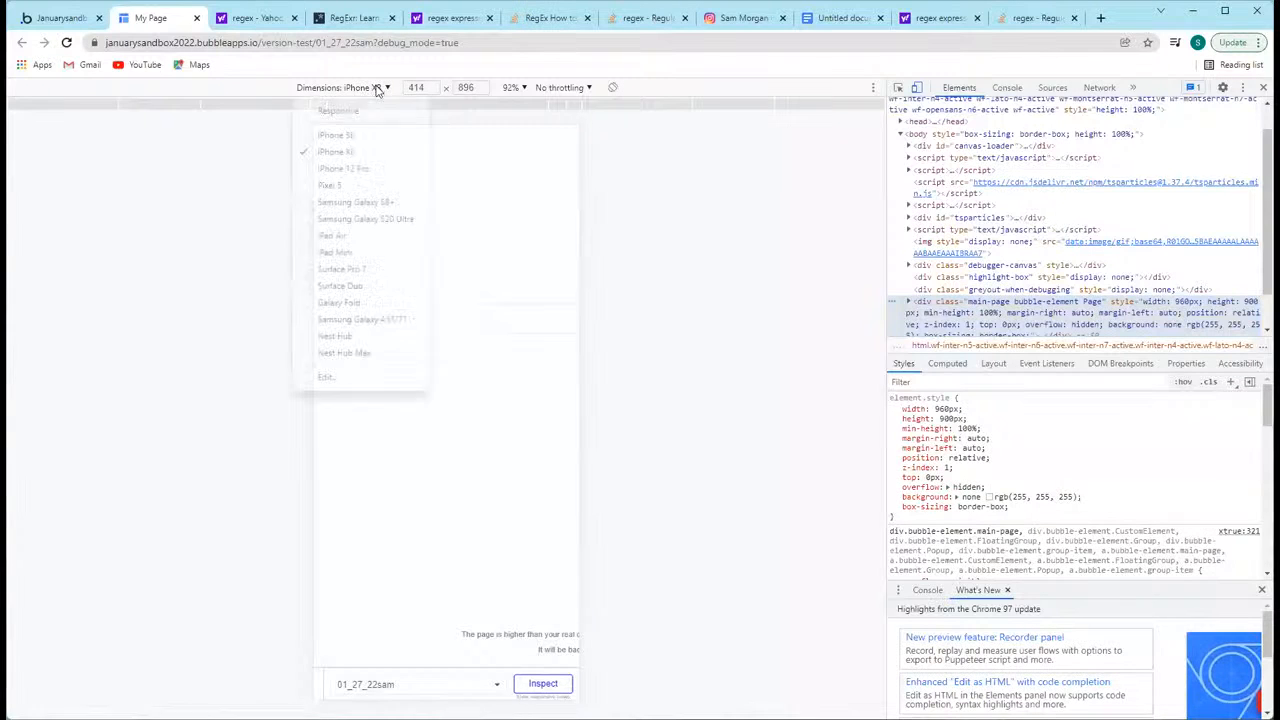
left_click(360, 107)
left_click(686, 108)
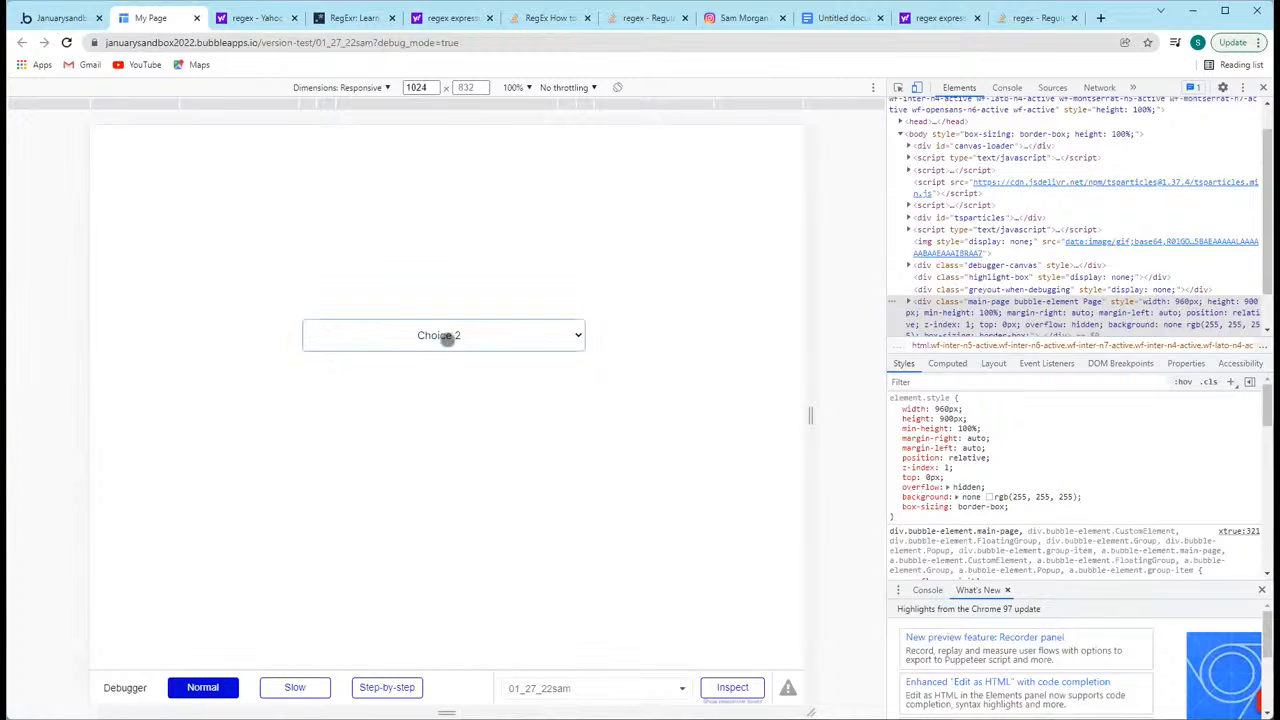
left_click(443, 334)
left_click(357, 338)
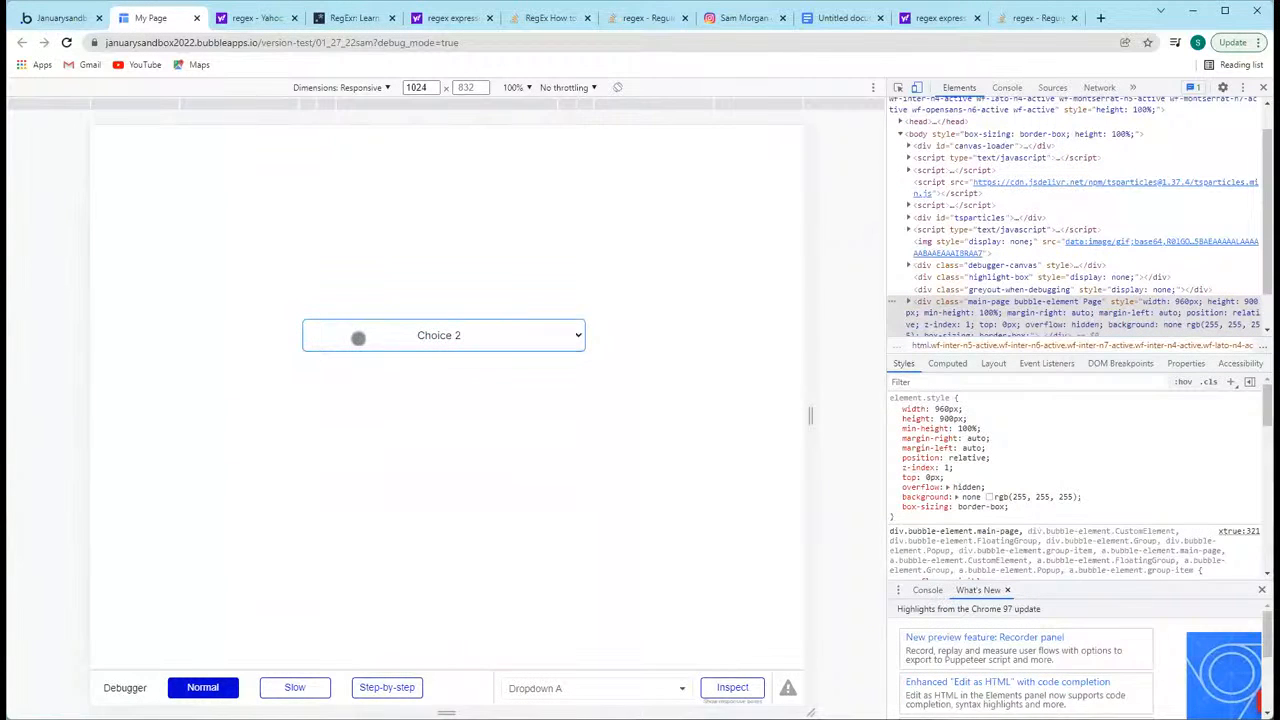
Step: Expand the page's markup down to the select tag with ID customdropdownelement and highlight its class value bubble-element Dropdown
scroll(1008, 290, "down", 1)
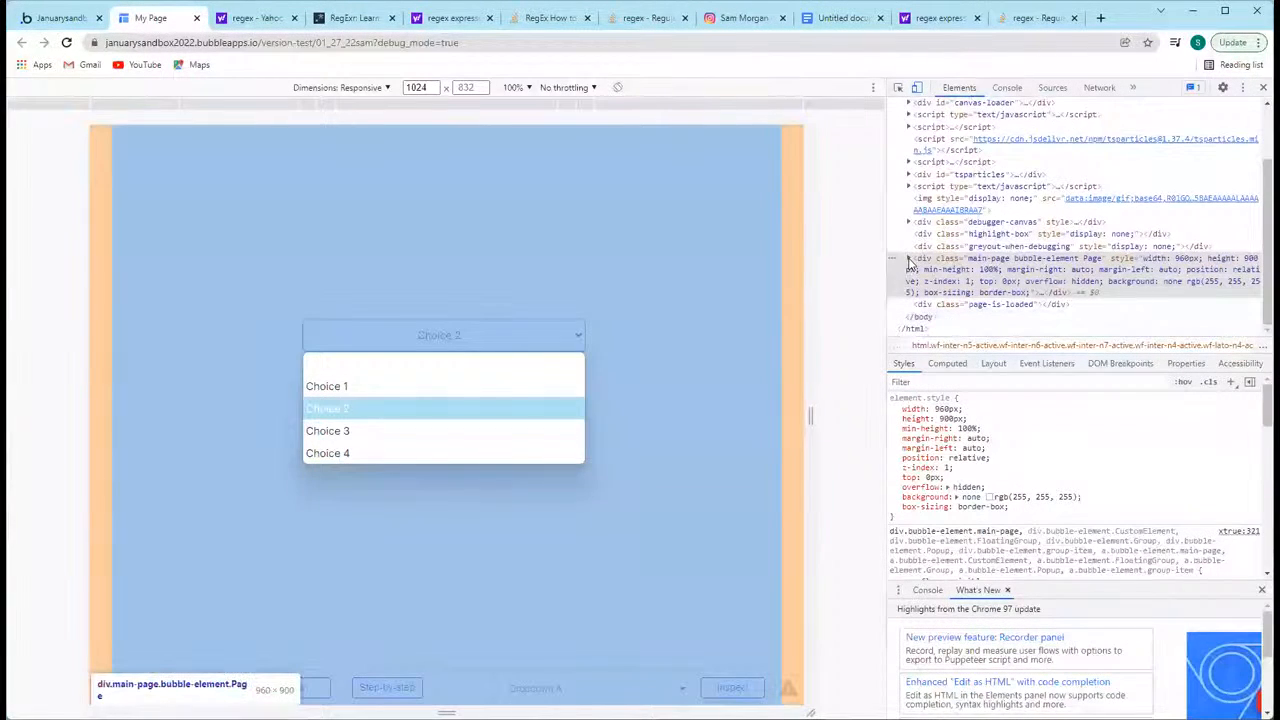
left_click(909, 259)
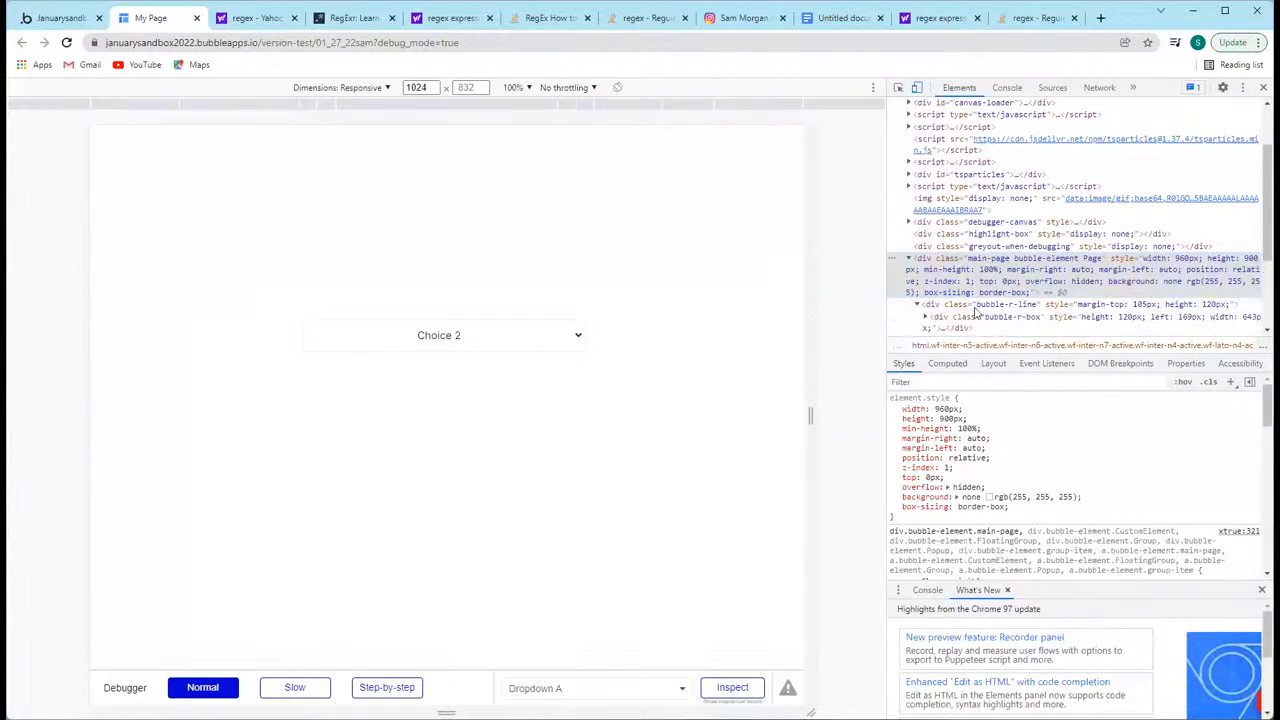
scroll(943, 277, "down", 1)
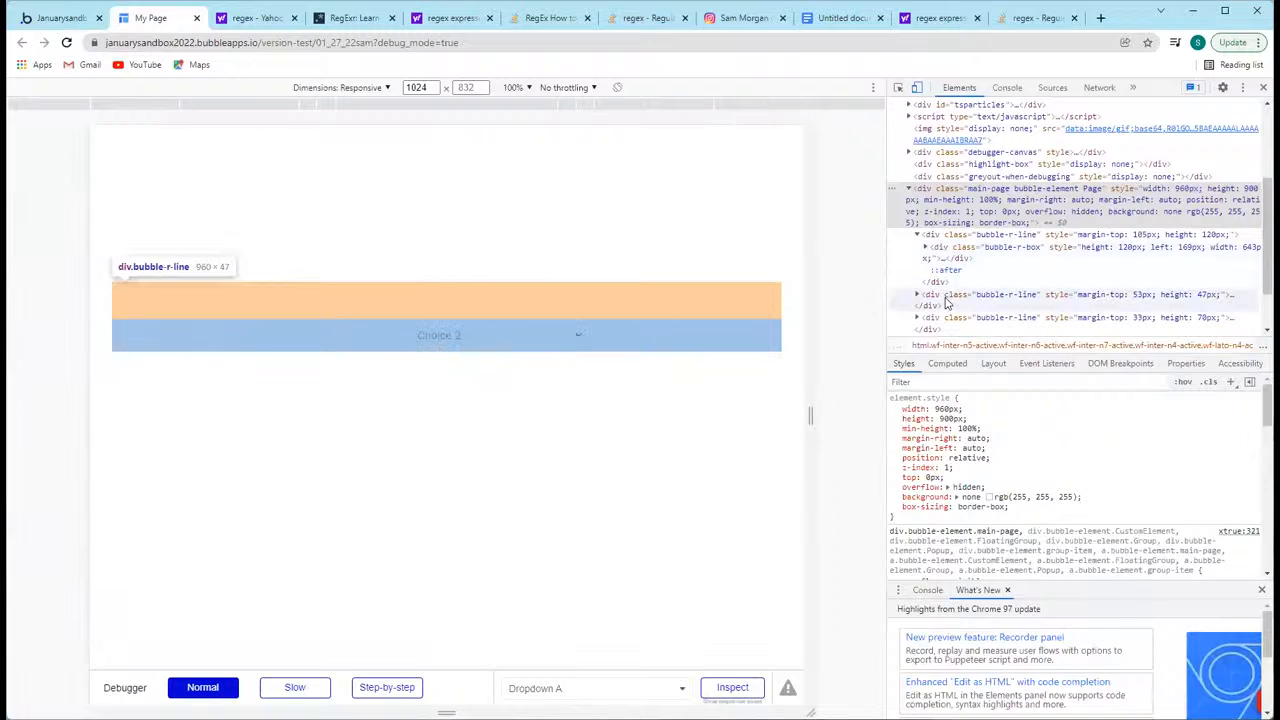
left_click(916, 296)
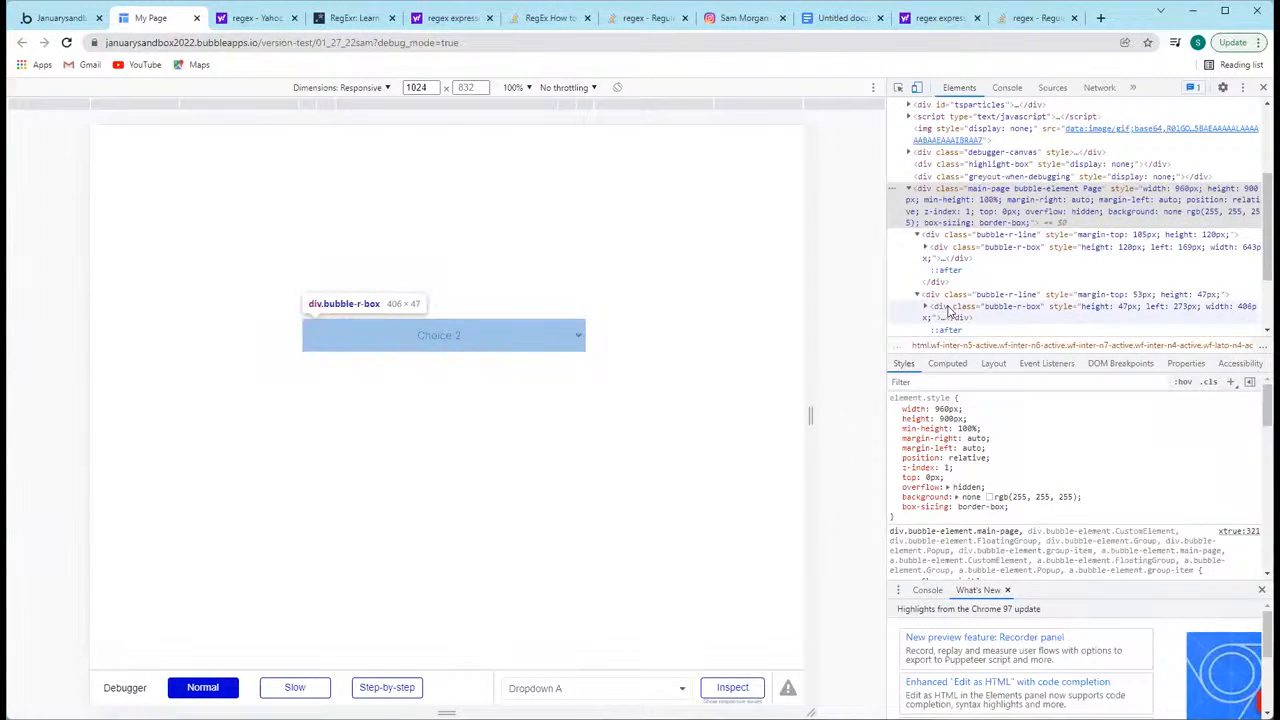
left_click(925, 308)
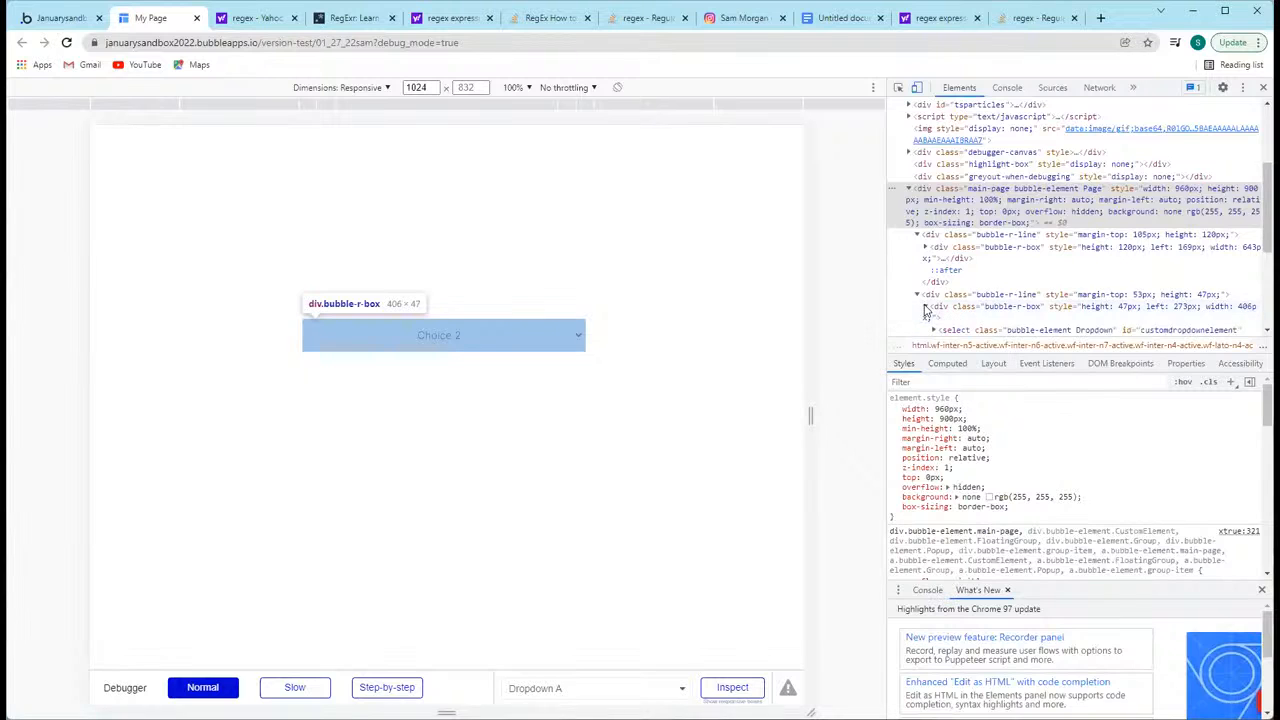
scroll(975, 315, "down", 2)
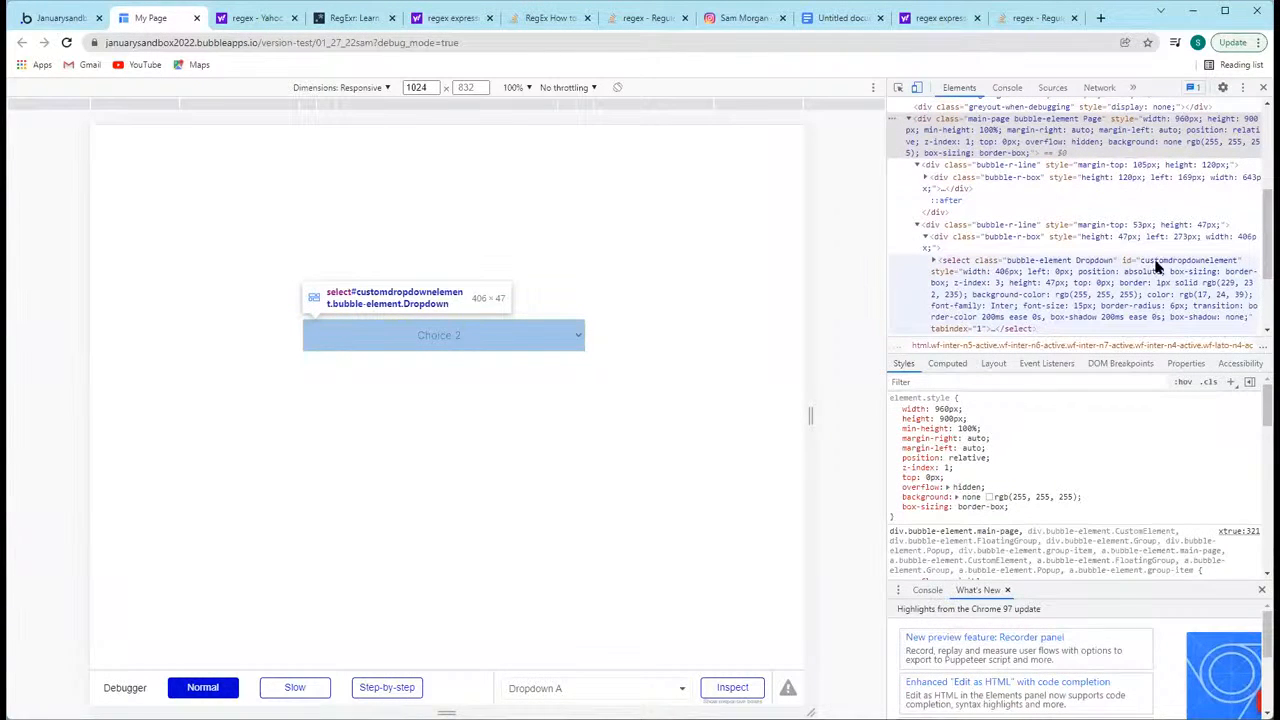
left_click(1007, 266)
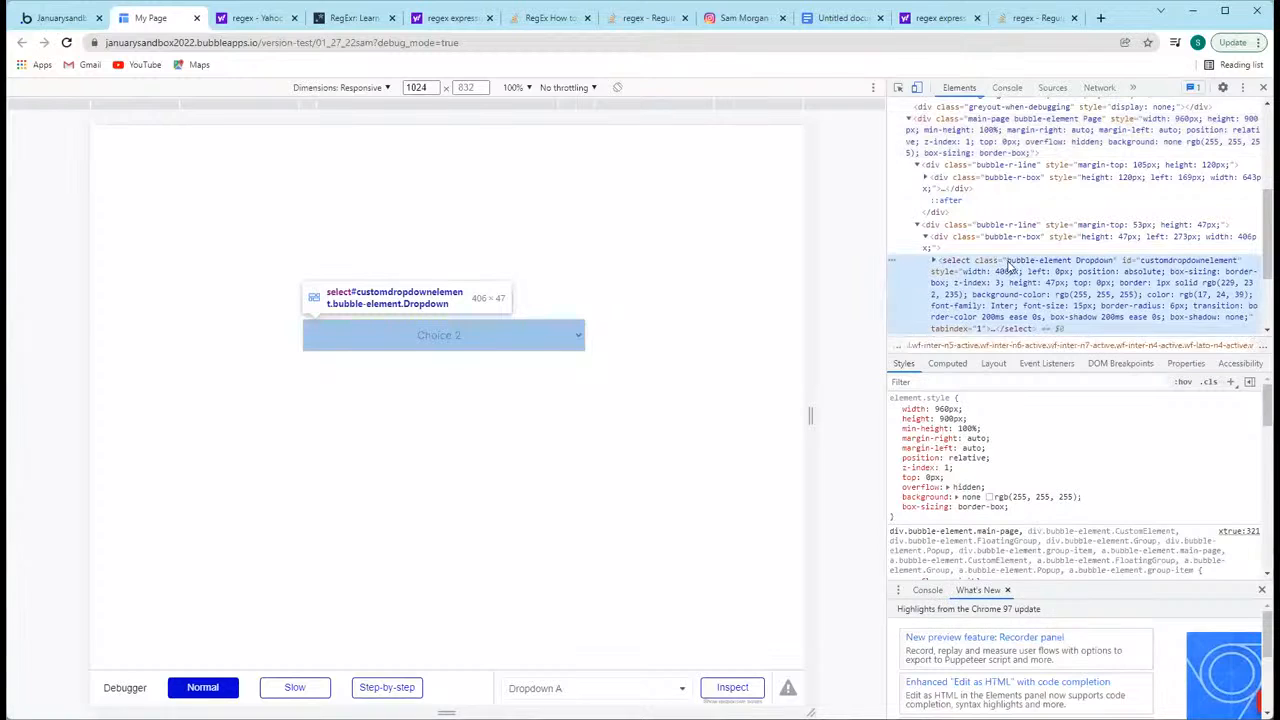
double_click(1010, 267)
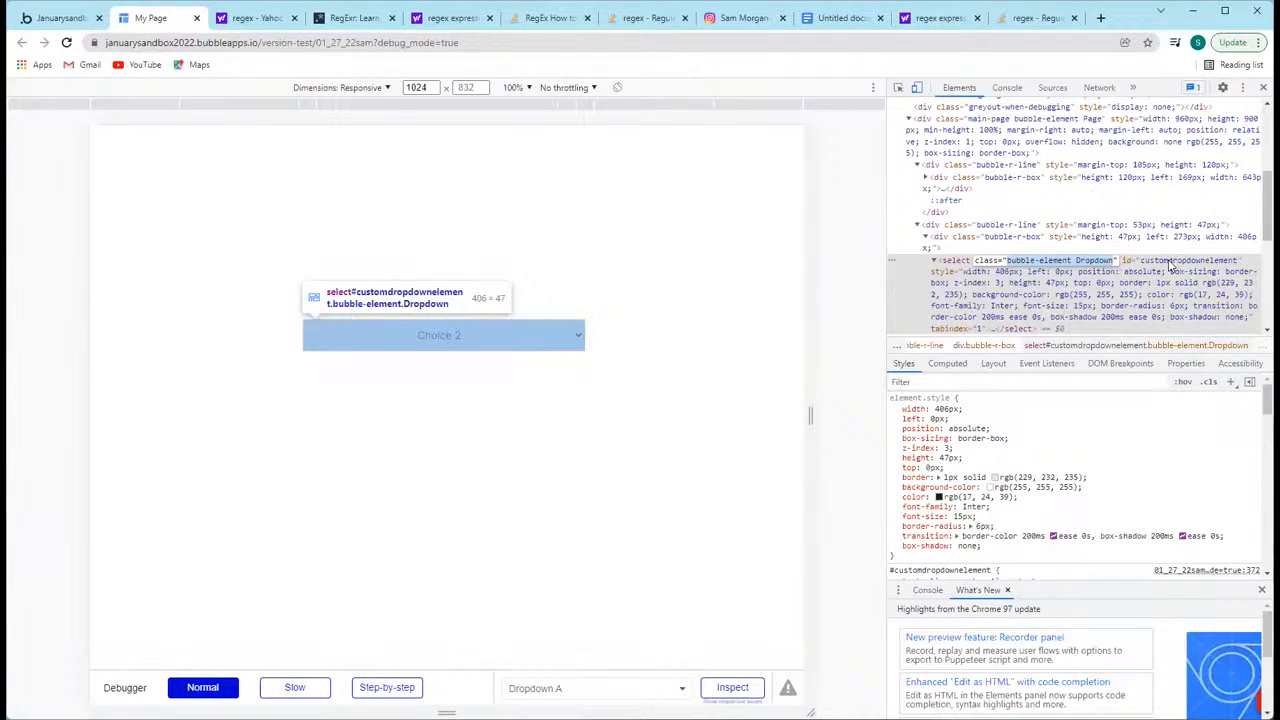
Step: Replace the #customdropdownelement selector in the HTML element's style code with .bubble-element.Dropdown and review the code
left_click(60, 17)
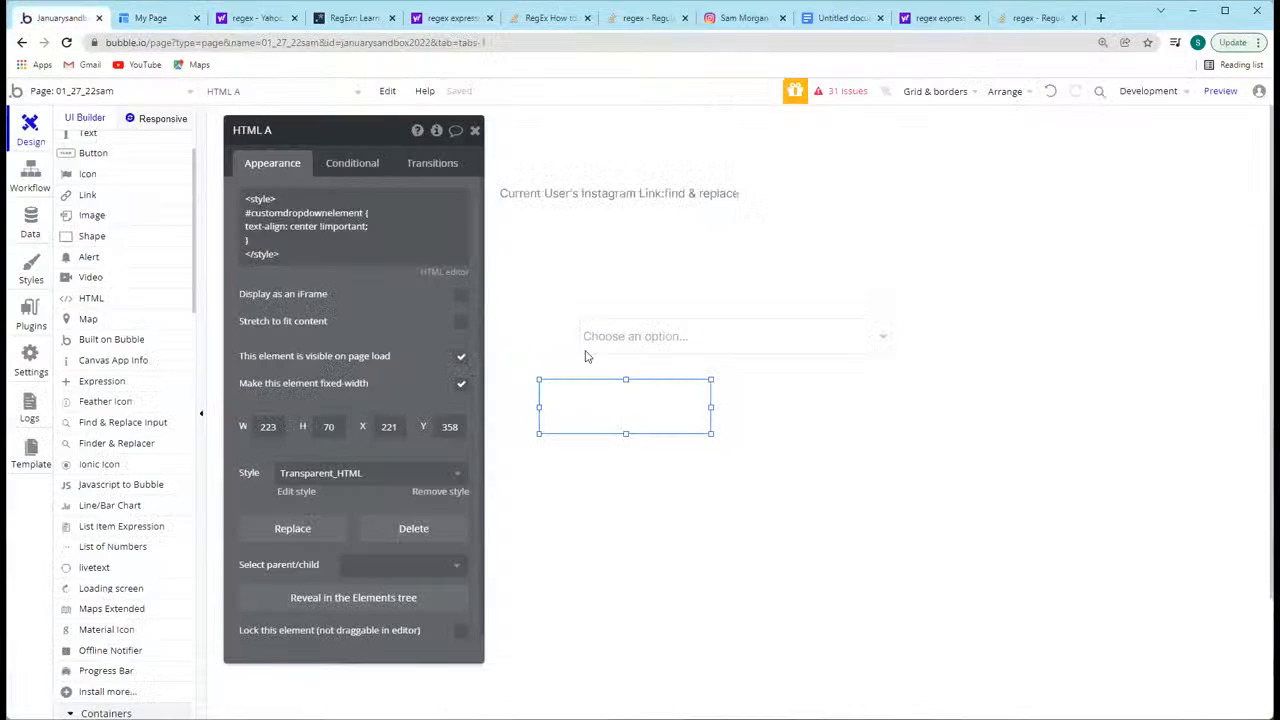
left_click(361, 213)
left_click(364, 213)
left_click_drag(365, 213, 232, 214)
type(".bubble-element.d")
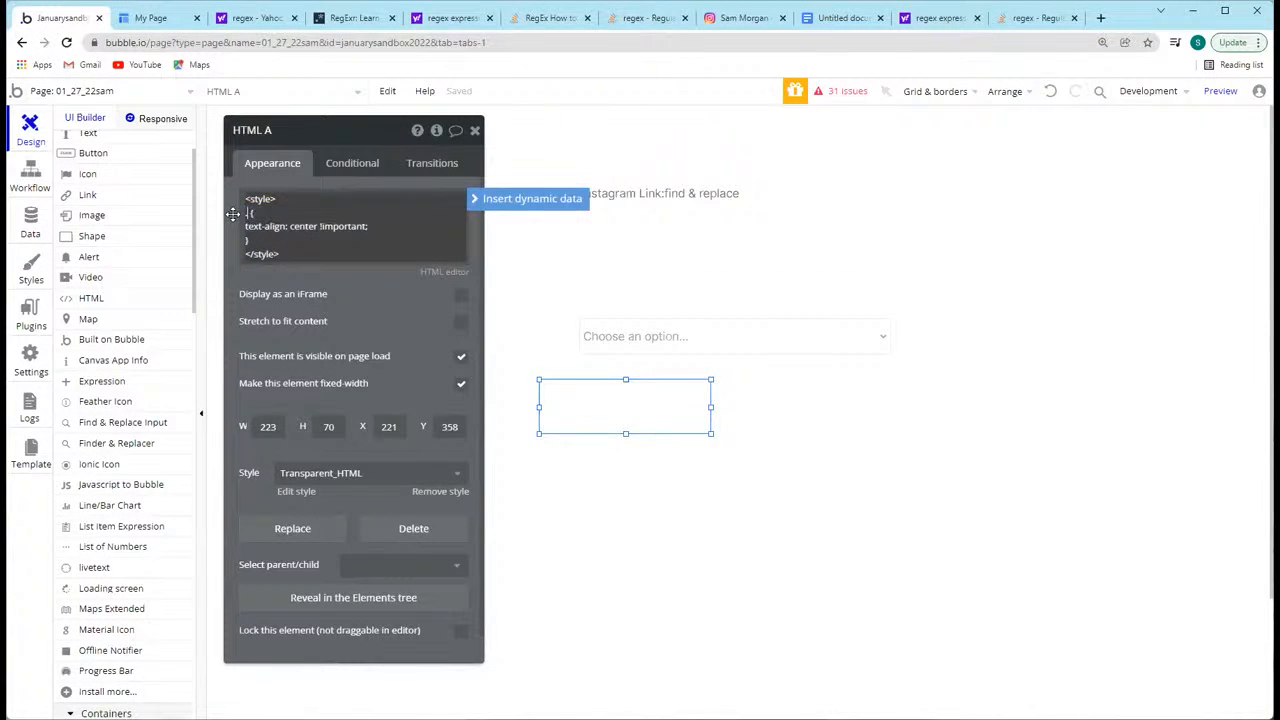
type("ropdown")
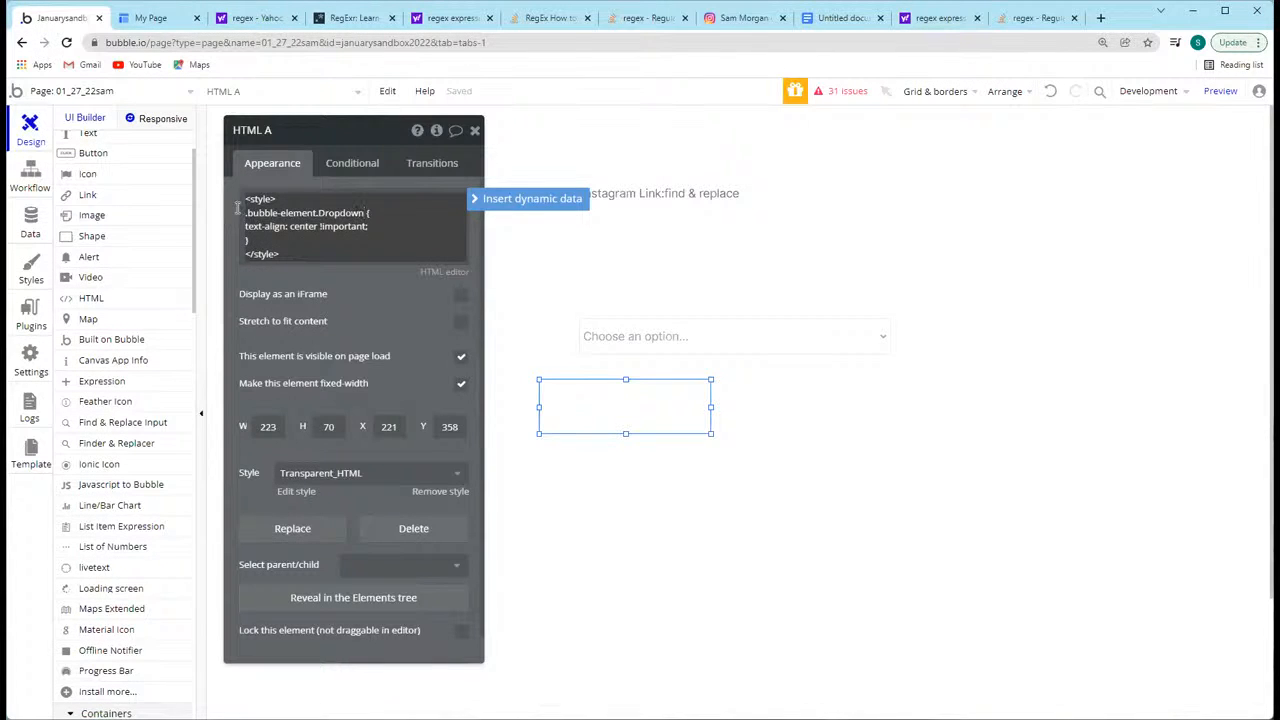
left_click(301, 275)
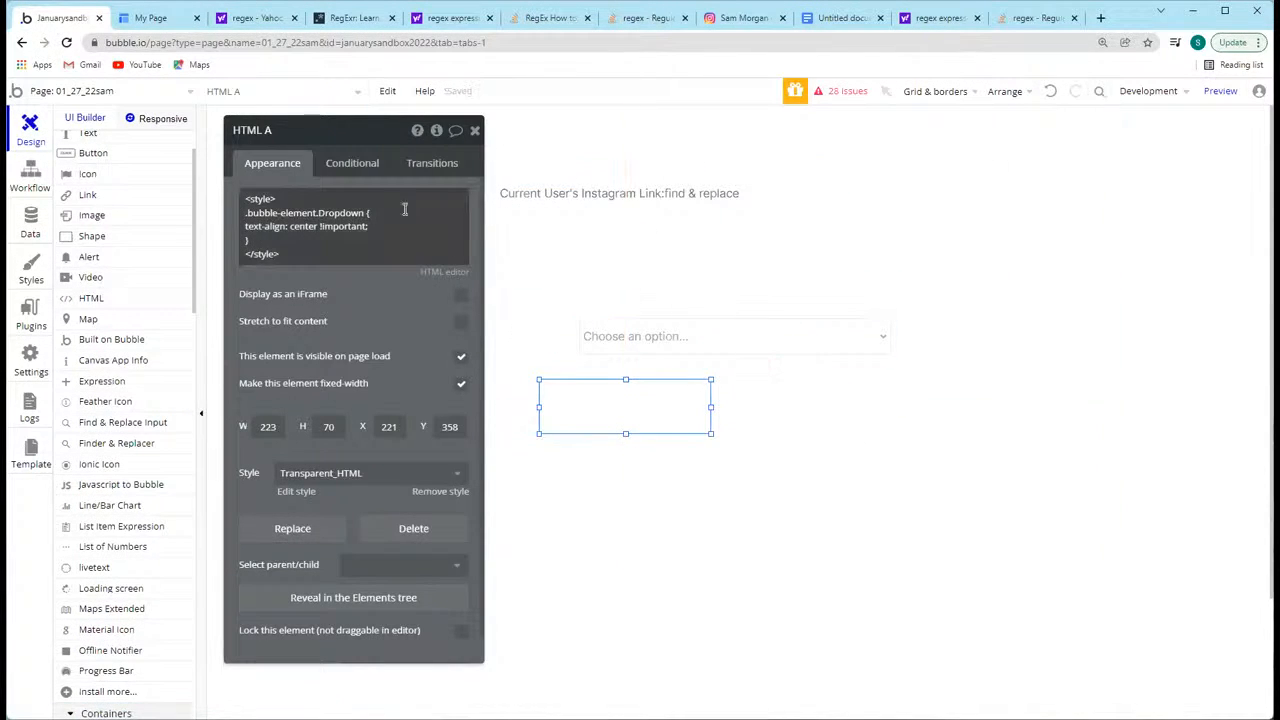
left_click(269, 212)
key("ctrl+a")
left_click_drag(320, 276, 316, 278)
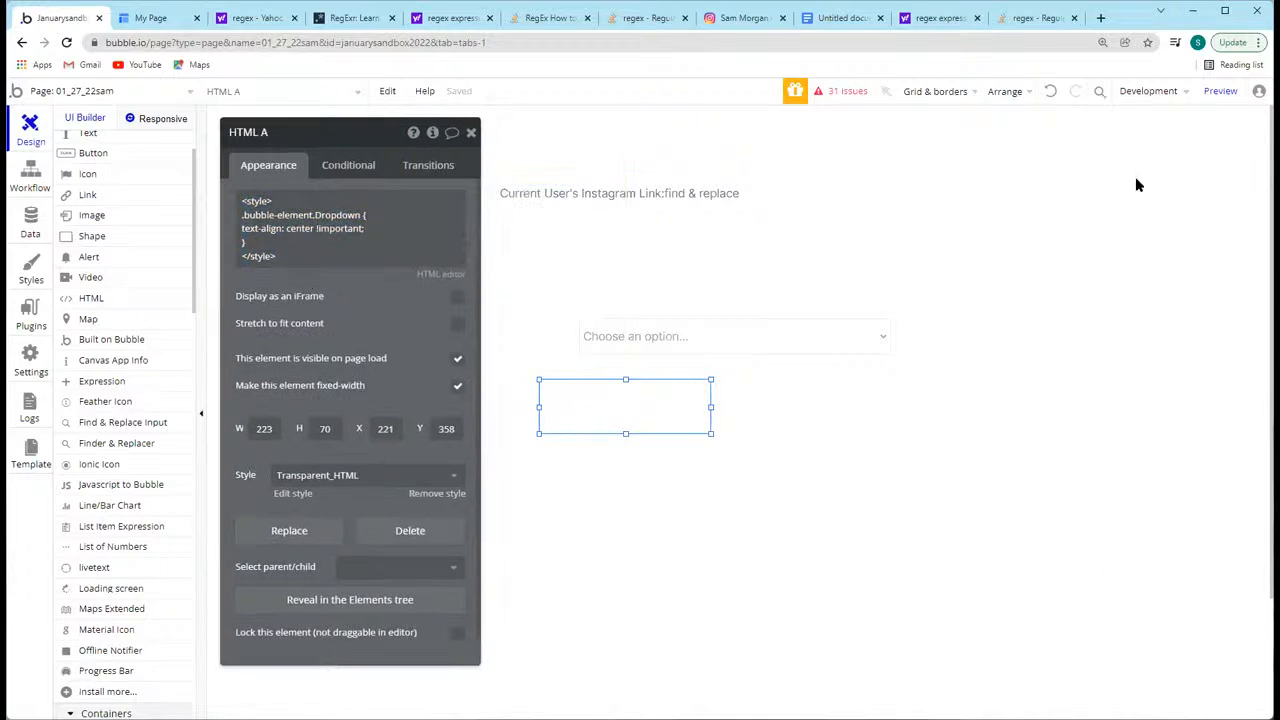
Step: Preview the page to check the dropdown's alignment, and return to the class selector in the HTML element's code
left_click(1219, 91)
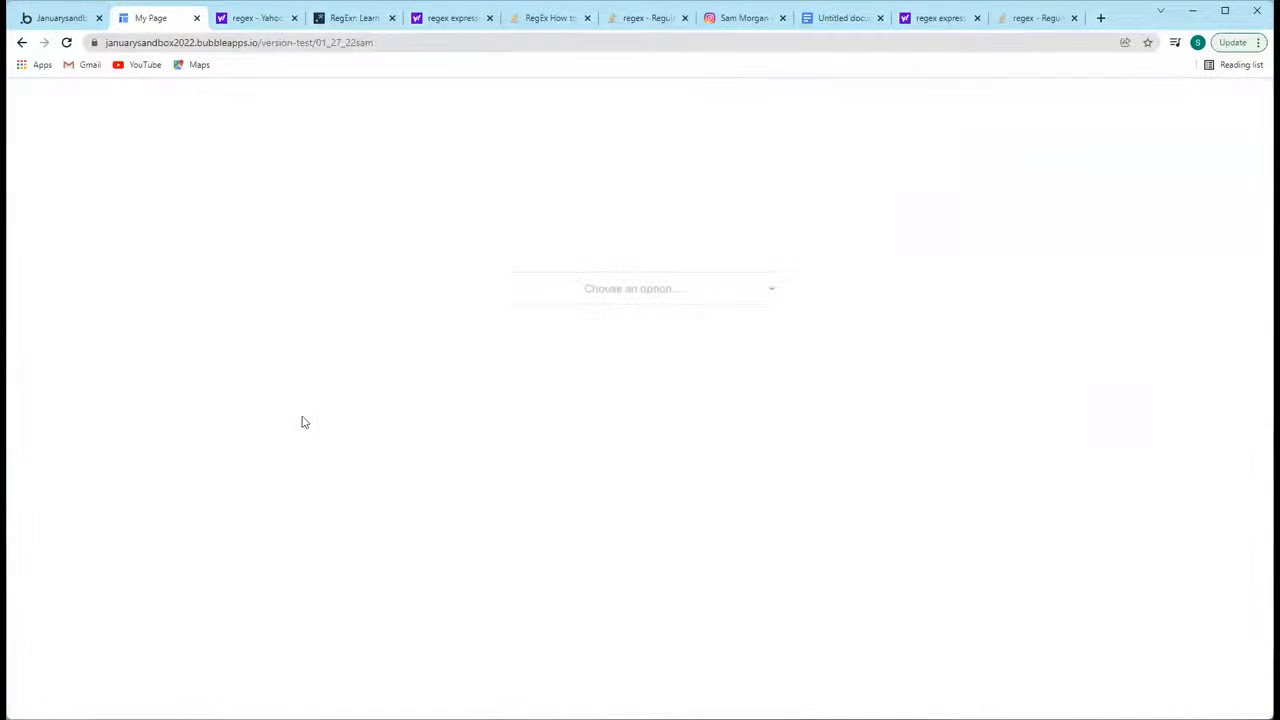
left_click(632, 290)
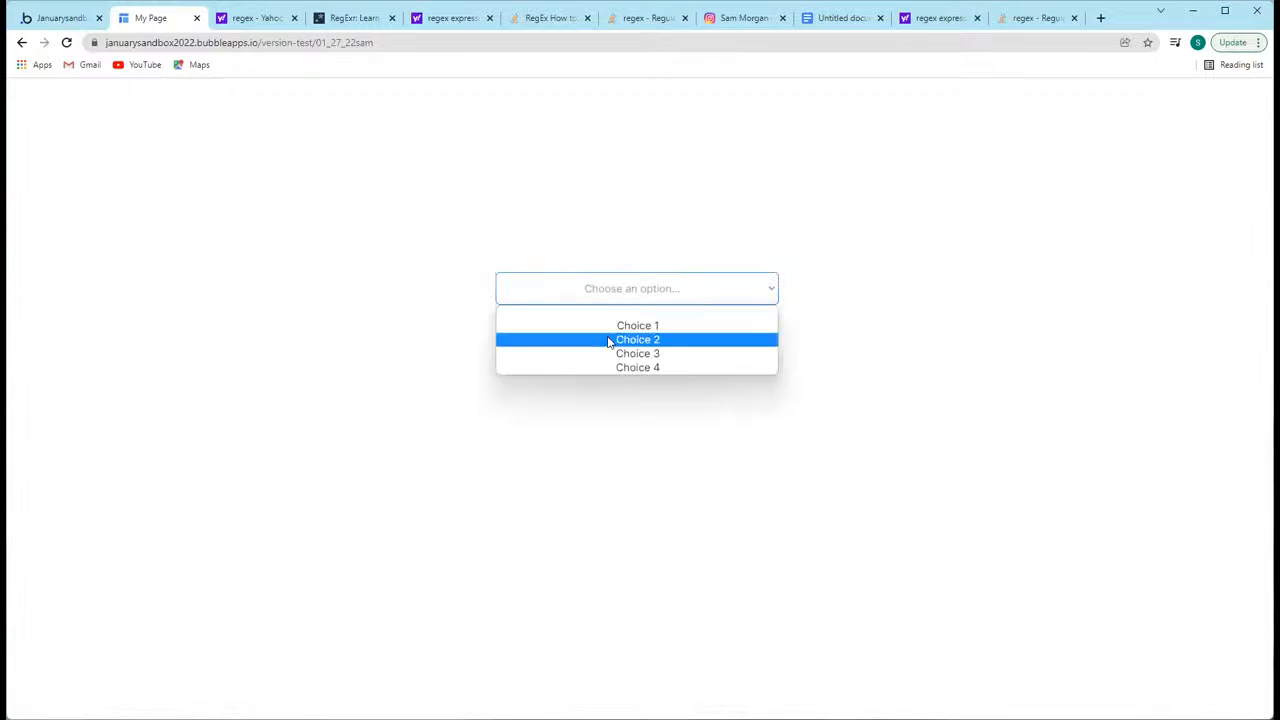
left_click(34, 14)
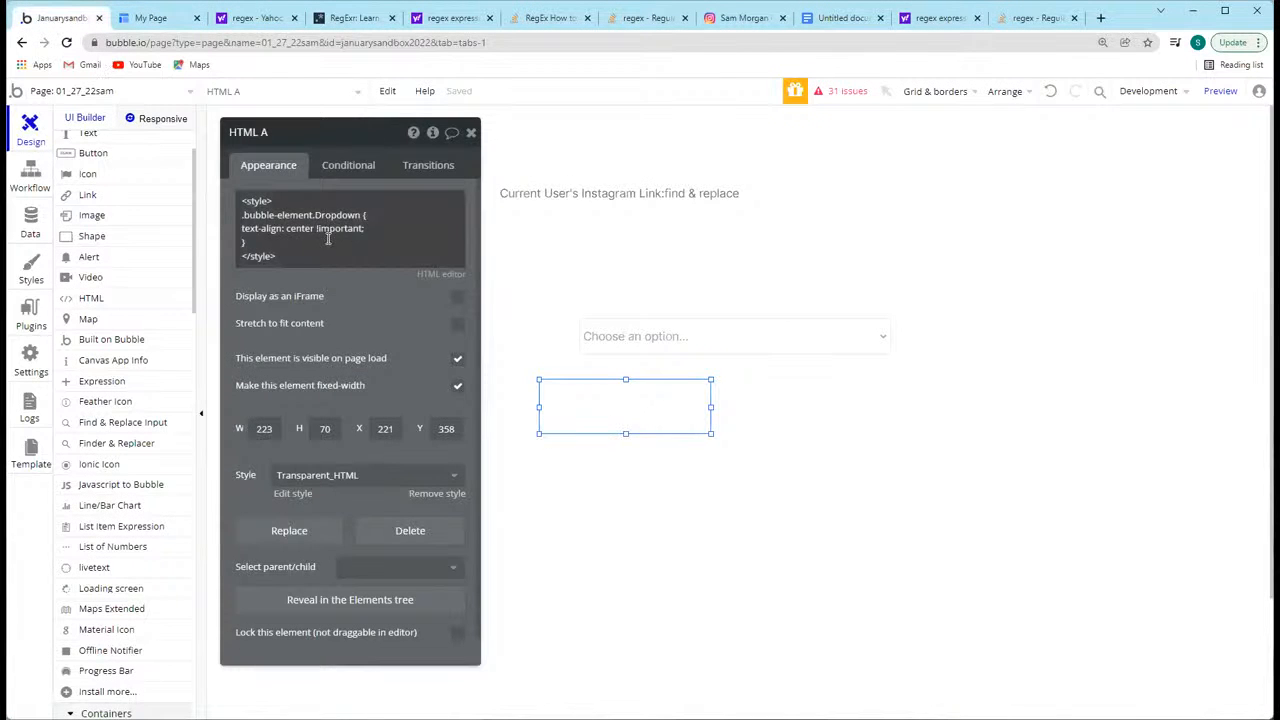
left_click(311, 219)
left_click(332, 215)
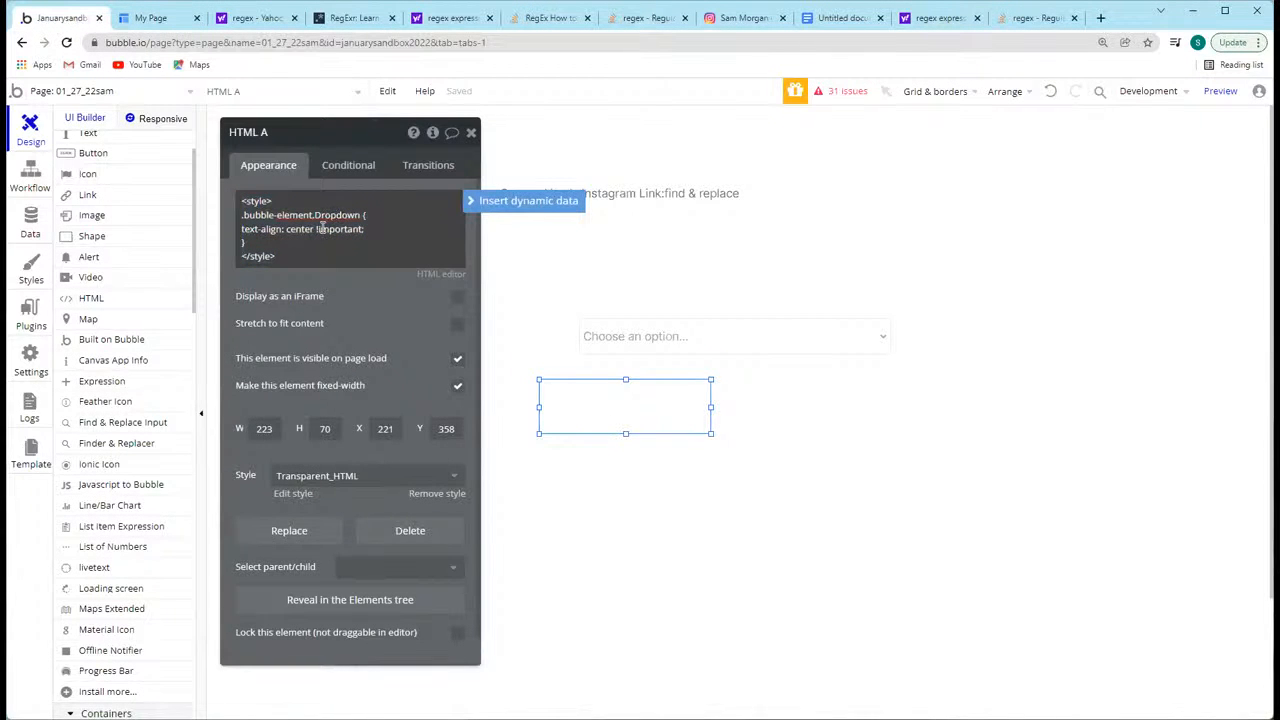
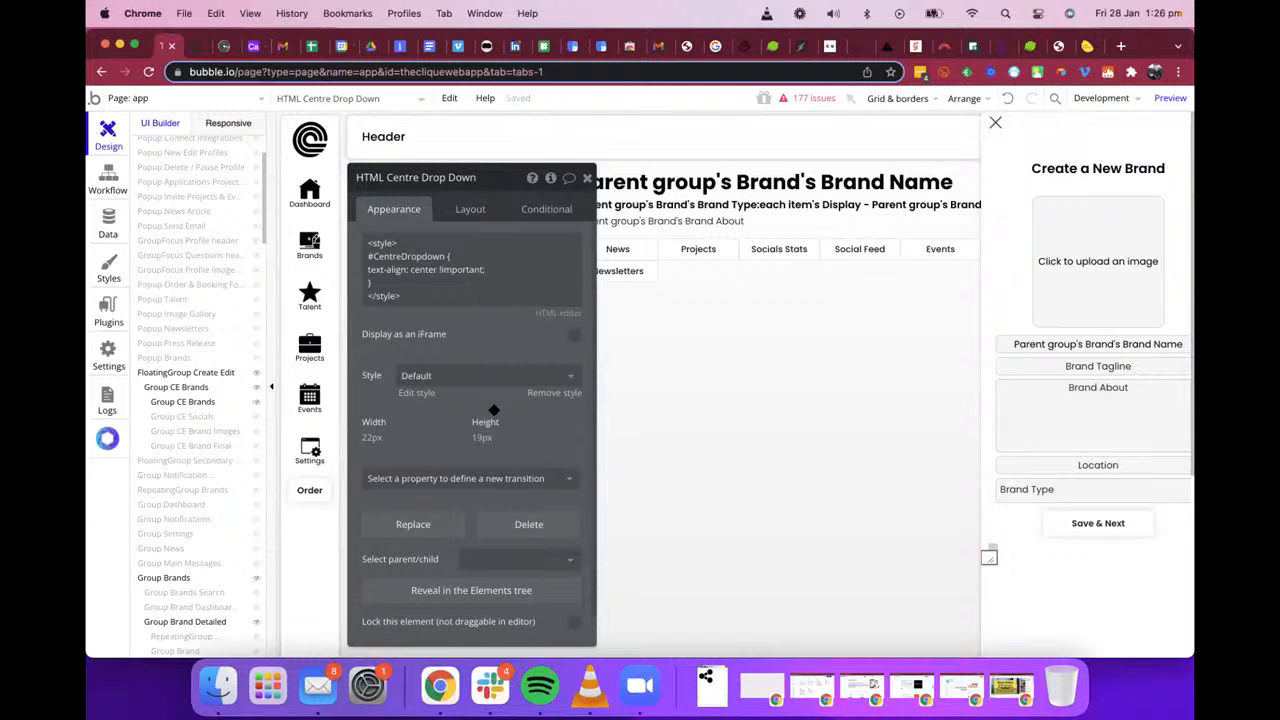
Step: Review the HTML Centre Drop Down element's code and ID Attribute, and reload the running web app's Brand Search page
scroll(493, 410, "down", 1)
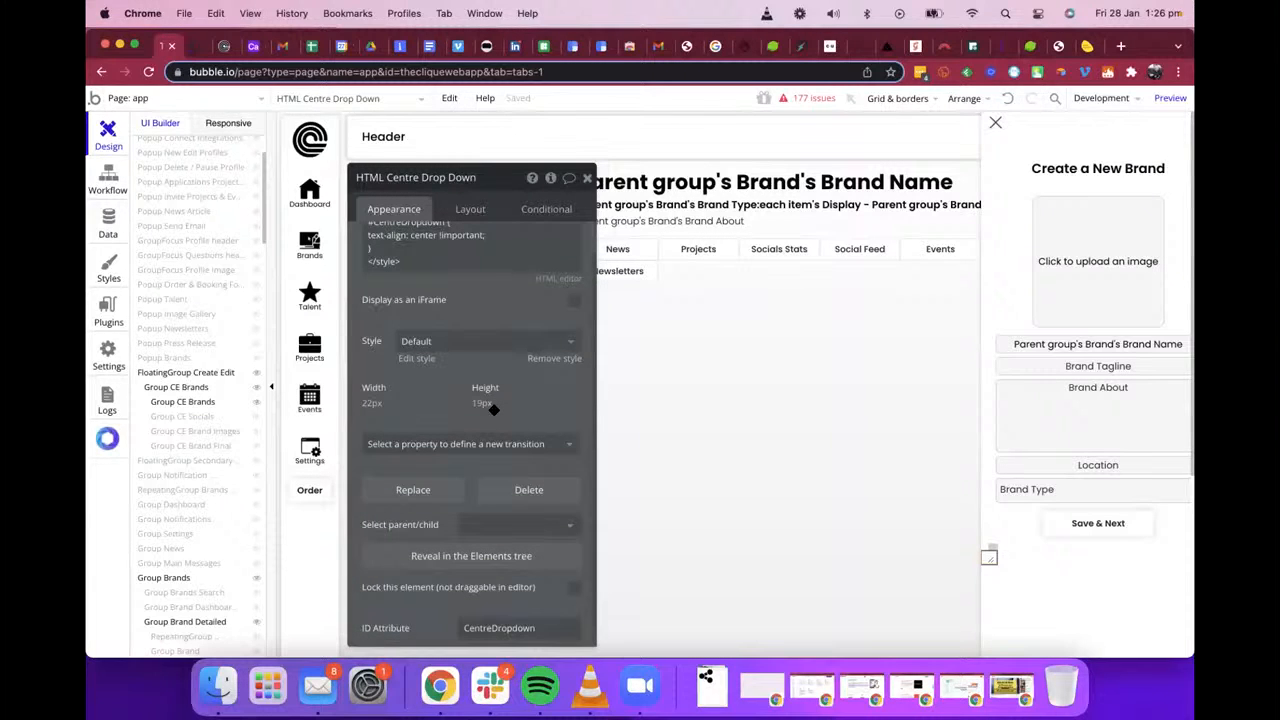
scroll(493, 410, "up", 1)
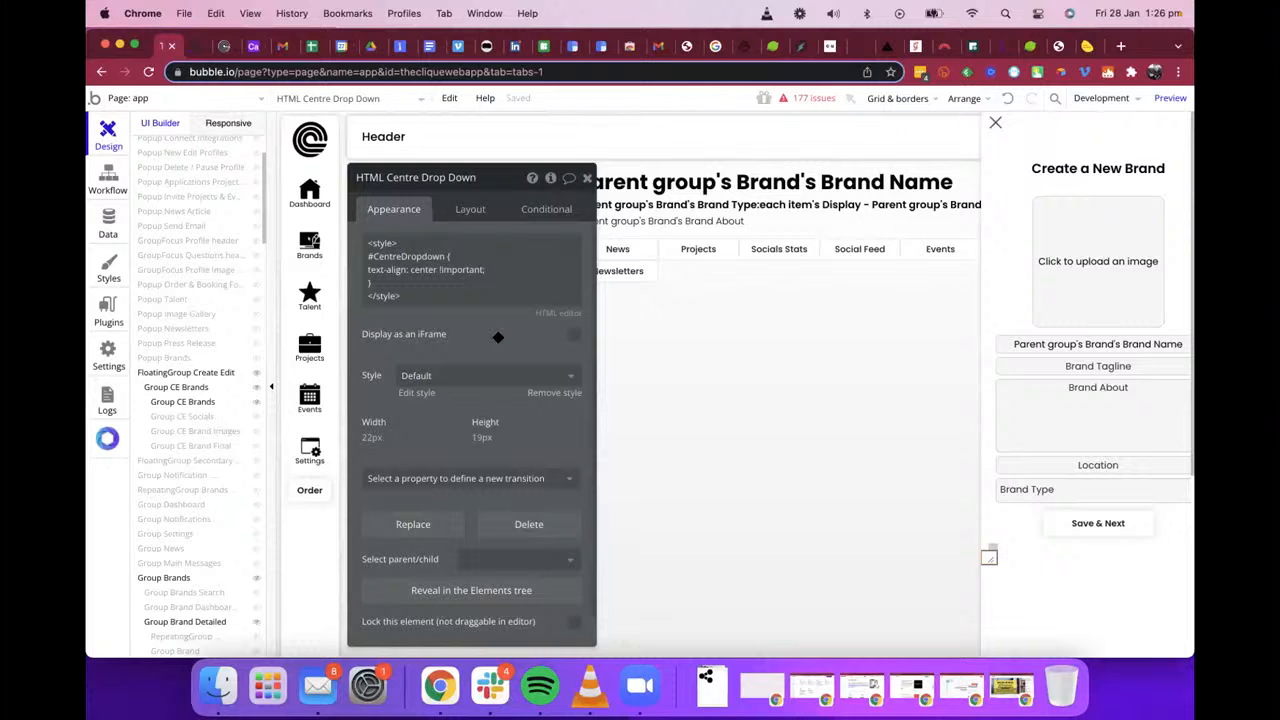
left_click(225, 47)
key("super+r")
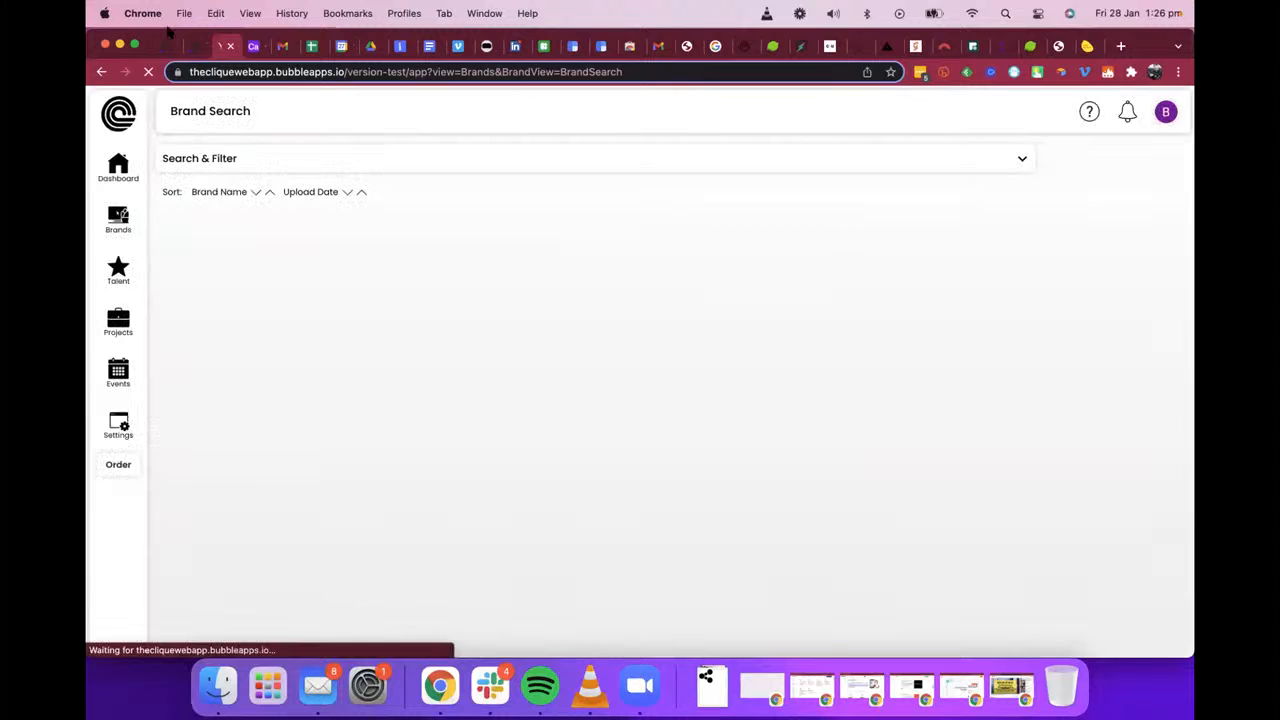
Step: Open the Brand Type multidropdown's properties in the editor and copy its ID Attribute, CentreDropdown
left_click(166, 46)
left_click(1030, 490)
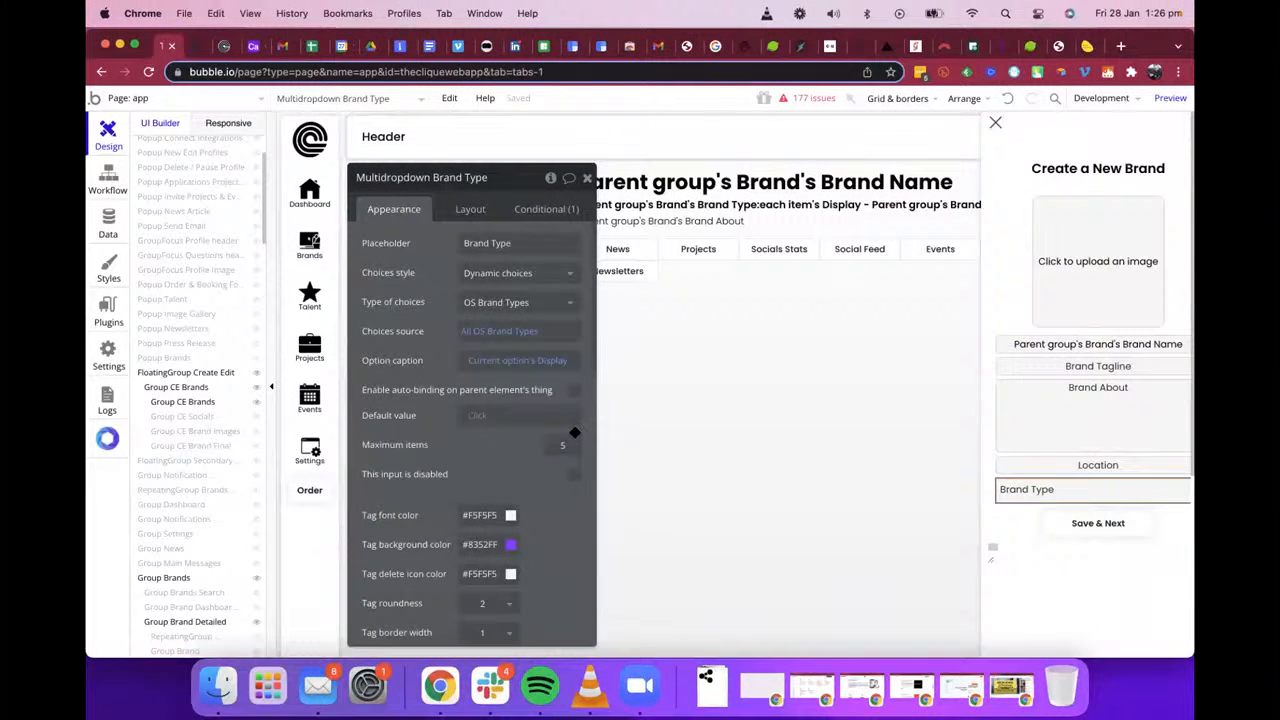
scroll(575, 432, "down", 10)
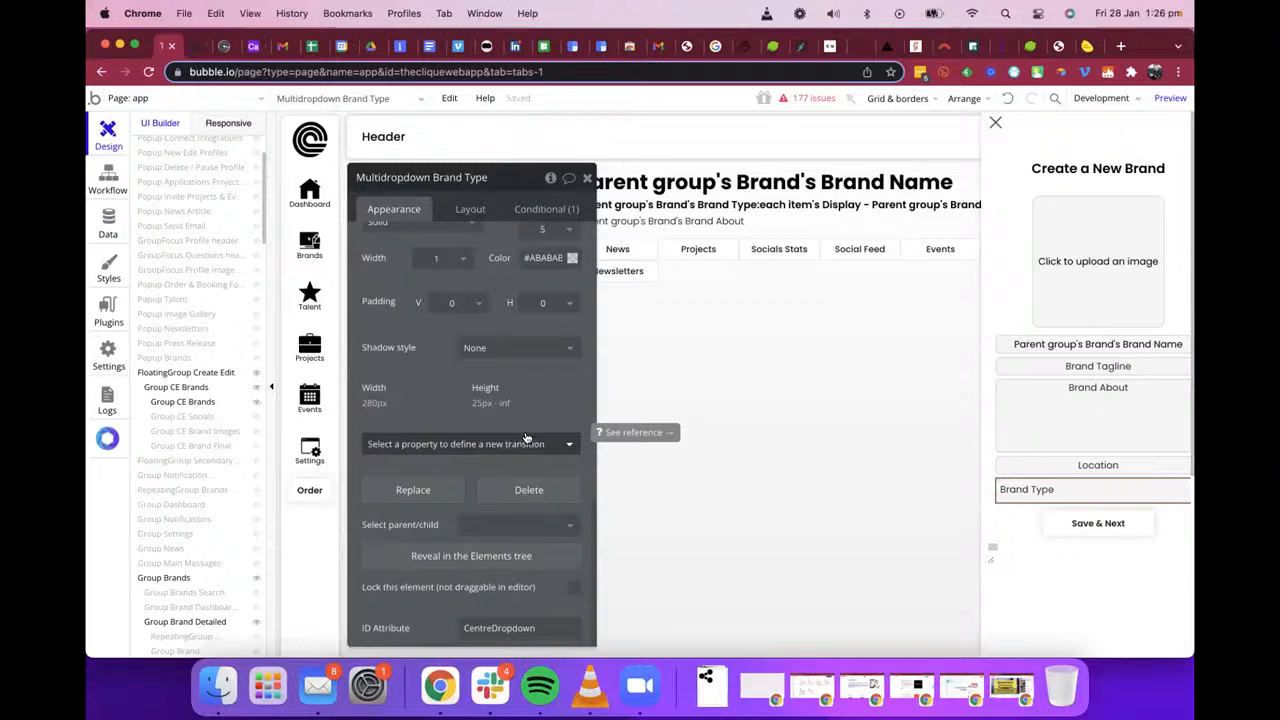
double_click(512, 628)
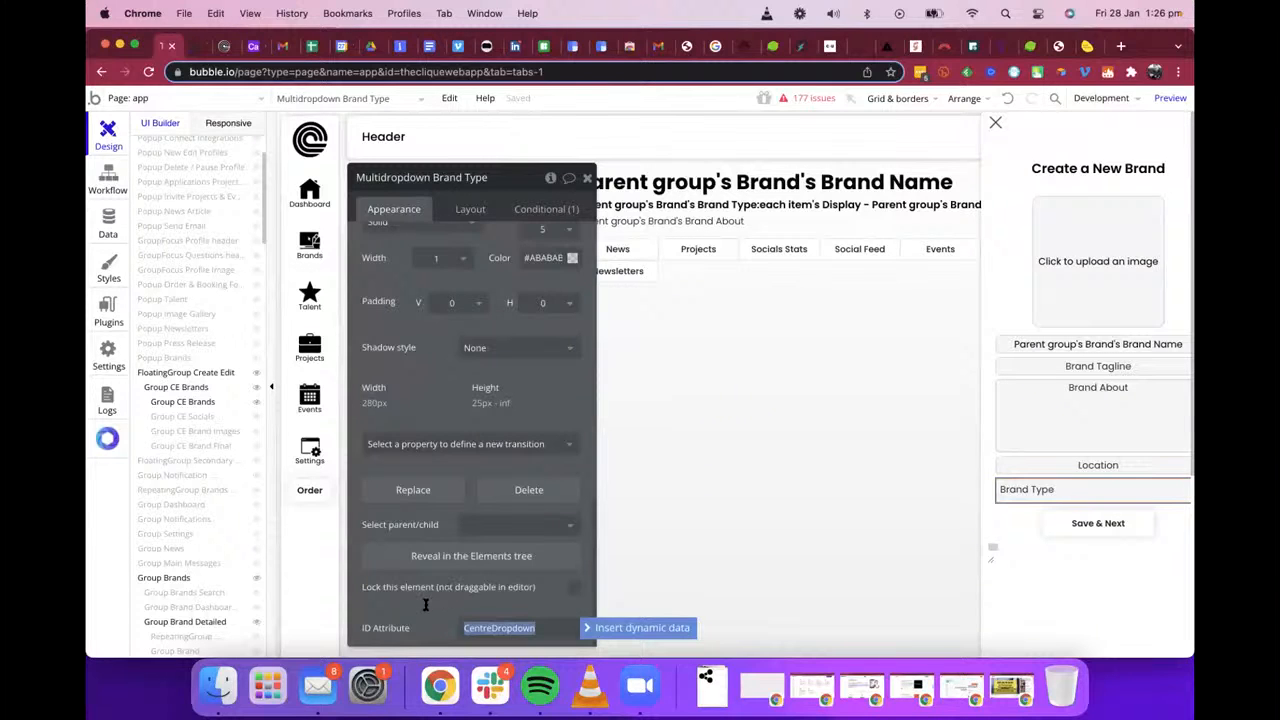
left_click(426, 604)
left_click(484, 628)
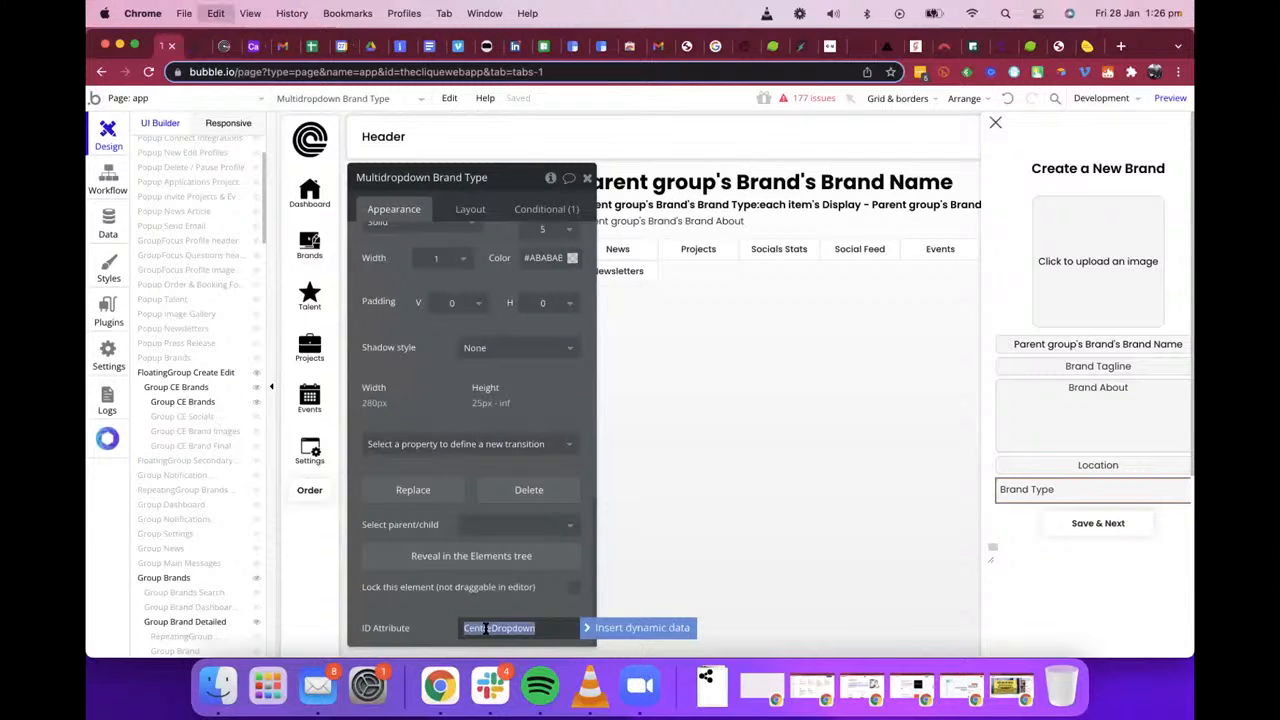
left_click(409, 607)
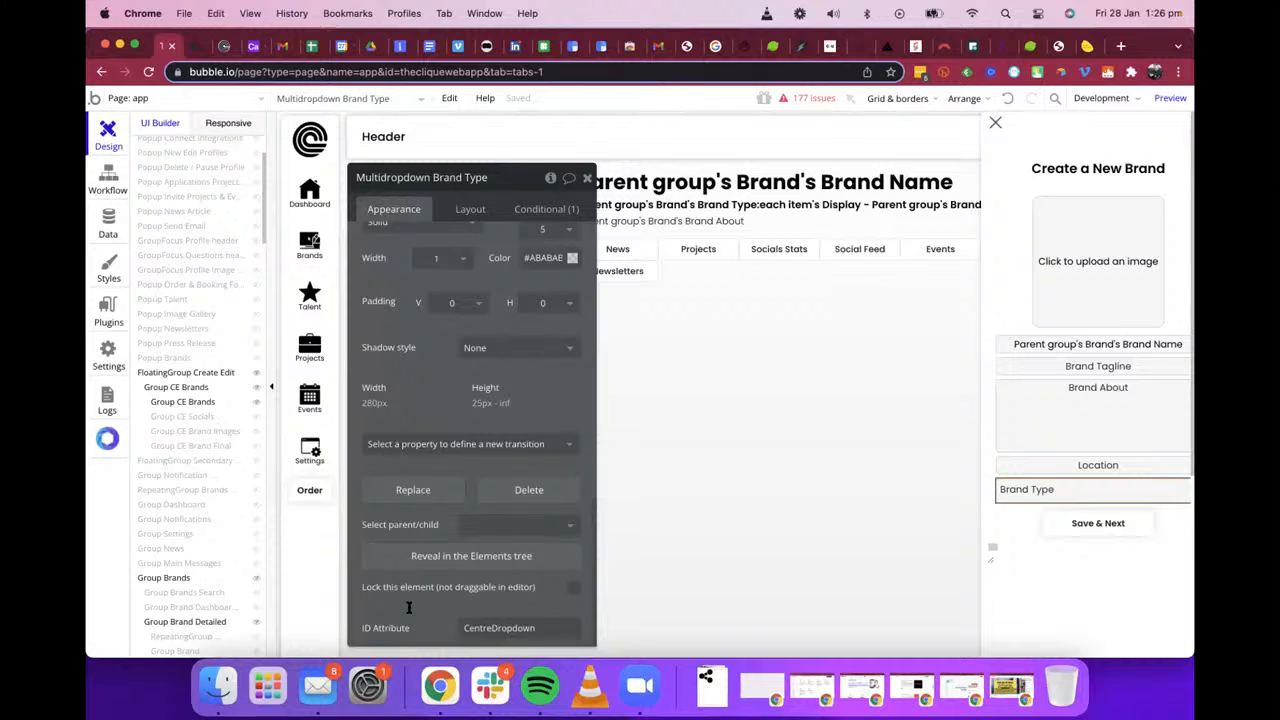
left_click(500, 627)
key("super+c")
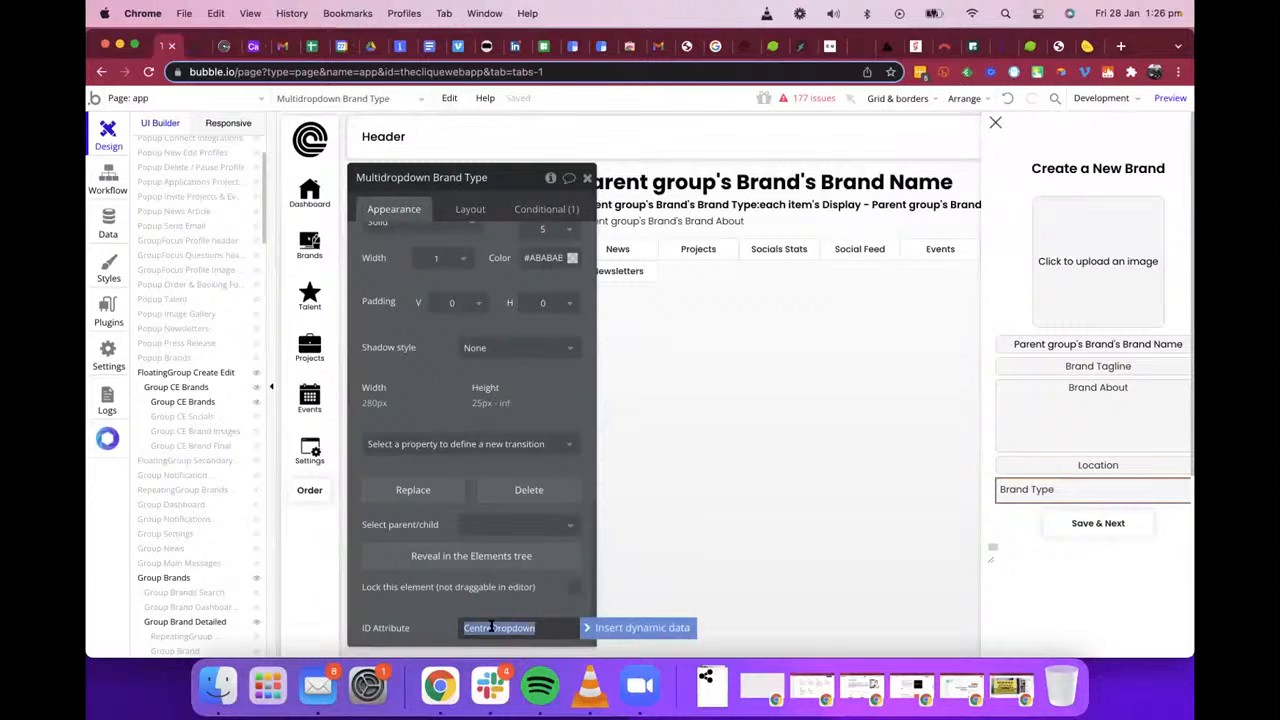
key("Escape")
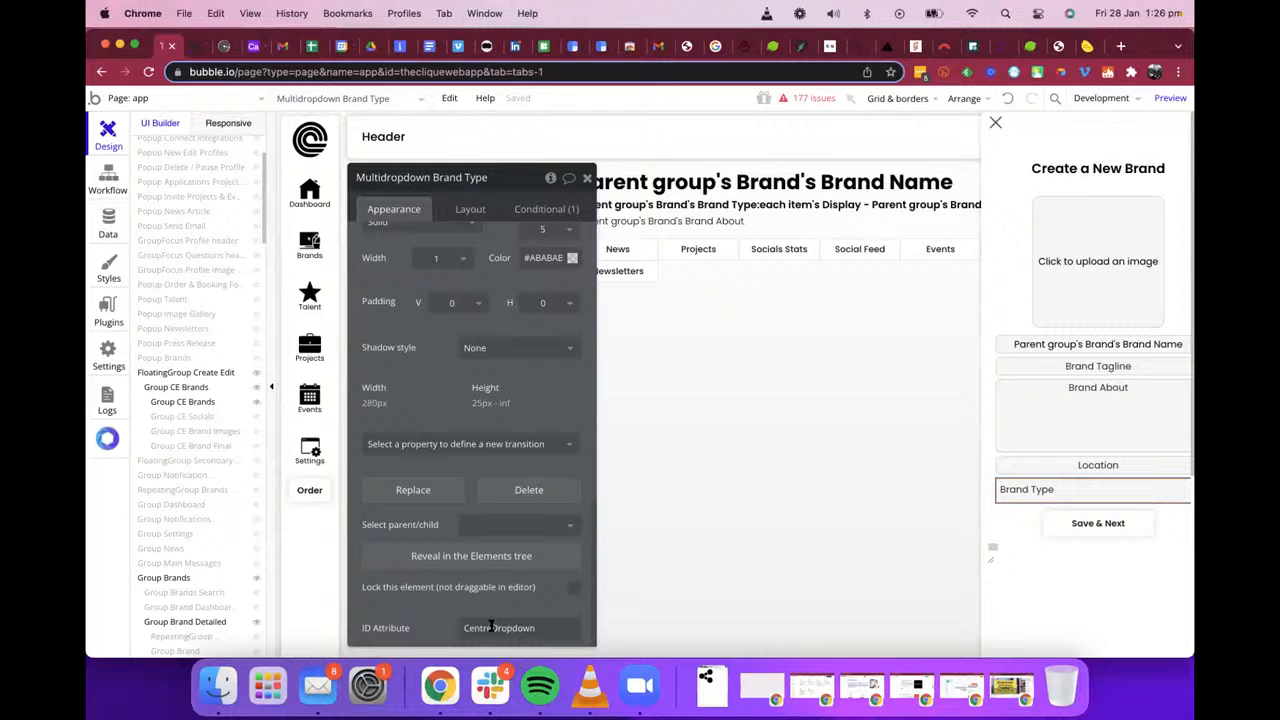
Step: Reopen the HTML Centre Drop Down element and review its #CentreDropdown style code
left_click(989, 560)
double_click(988, 563)
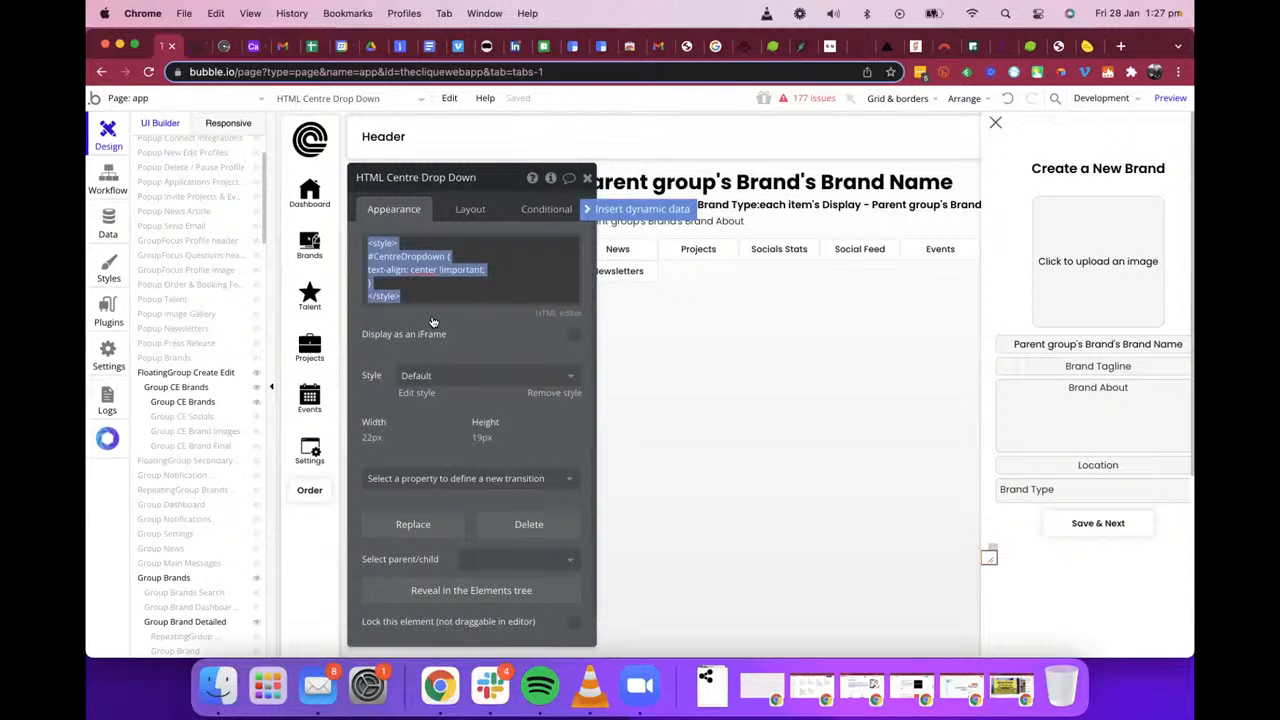
left_click(449, 253)
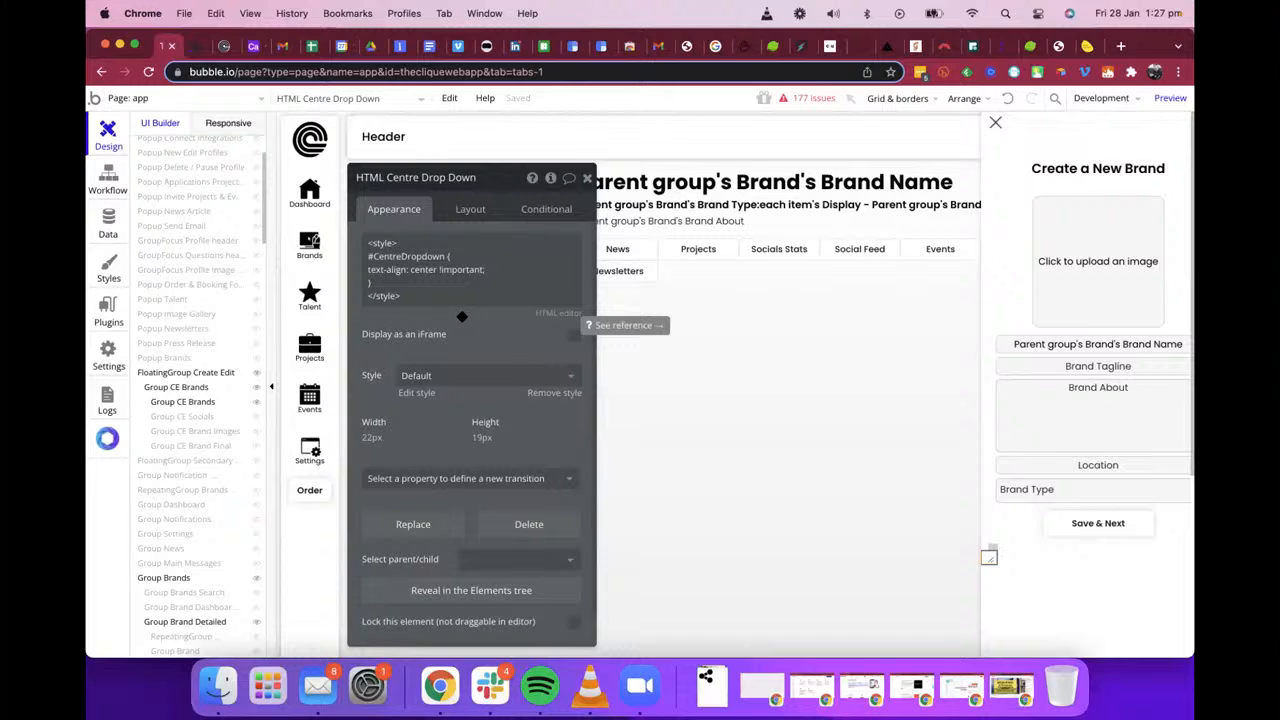
Step: Open the Create a New Brand form in the running app and examine the Brand Type dropdown's text alignment and option list
left_click(220, 46)
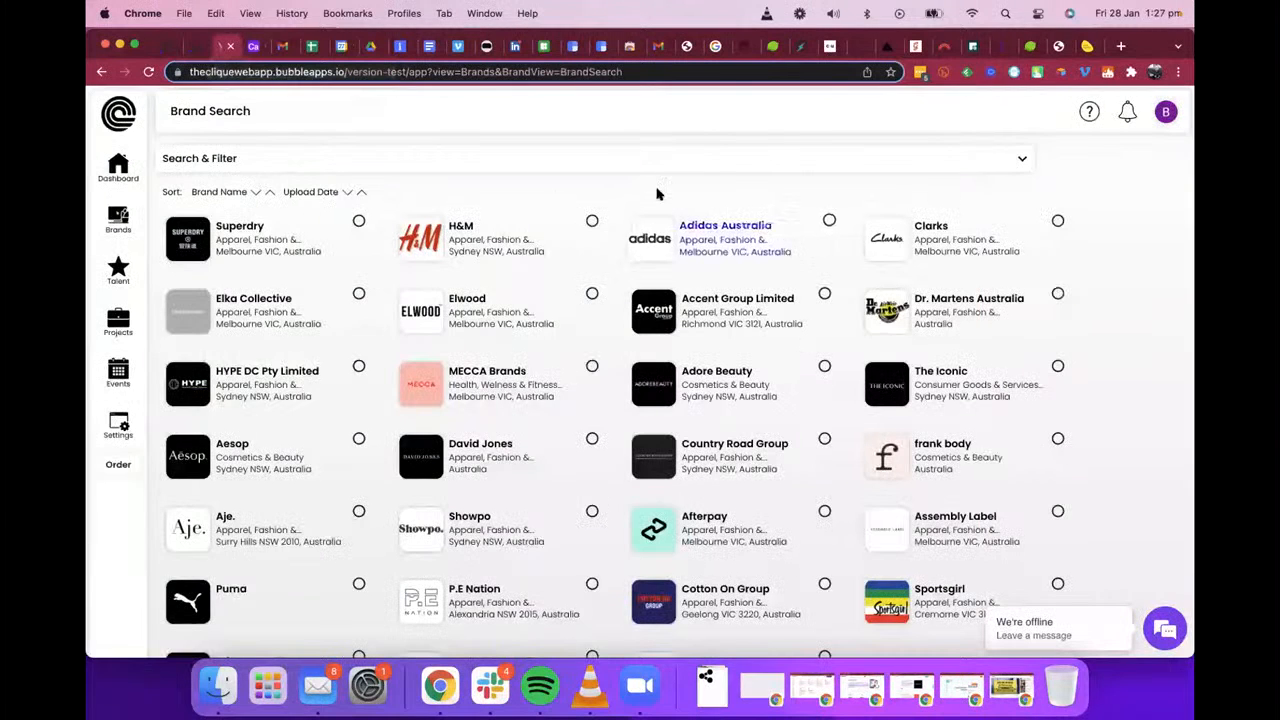
left_click(118, 220)
left_click(212, 256)
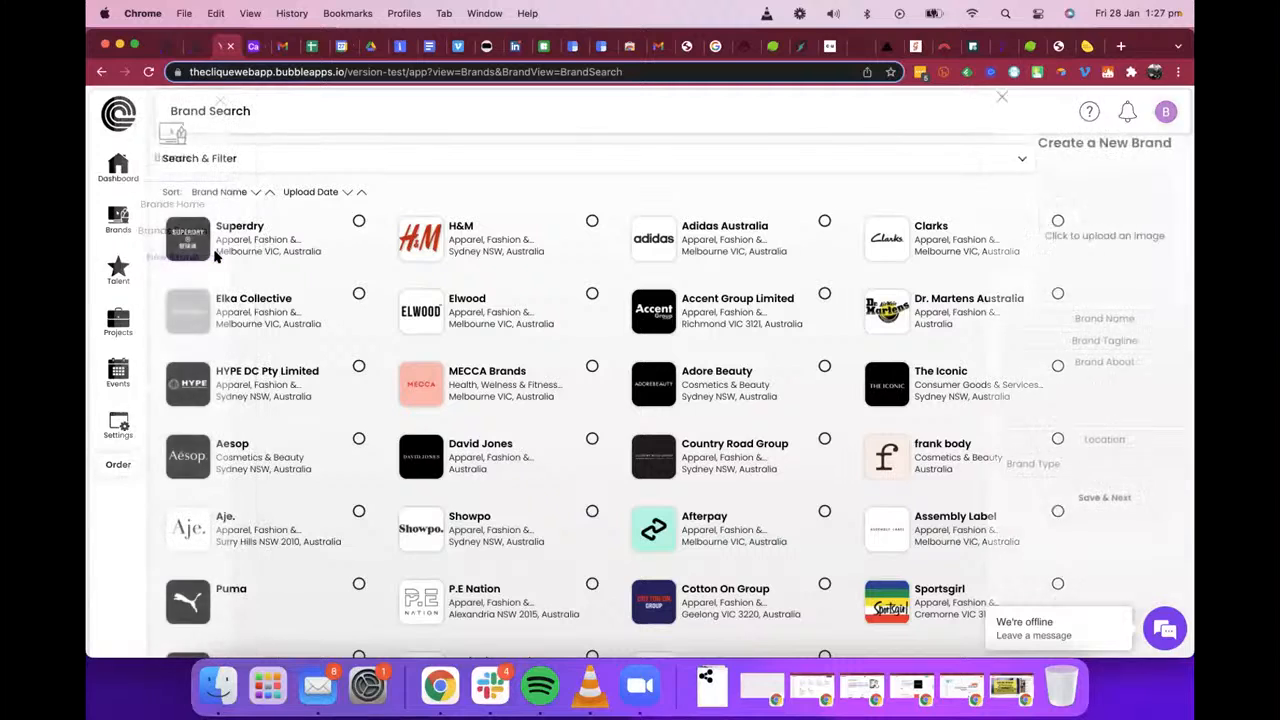
left_click(1062, 466)
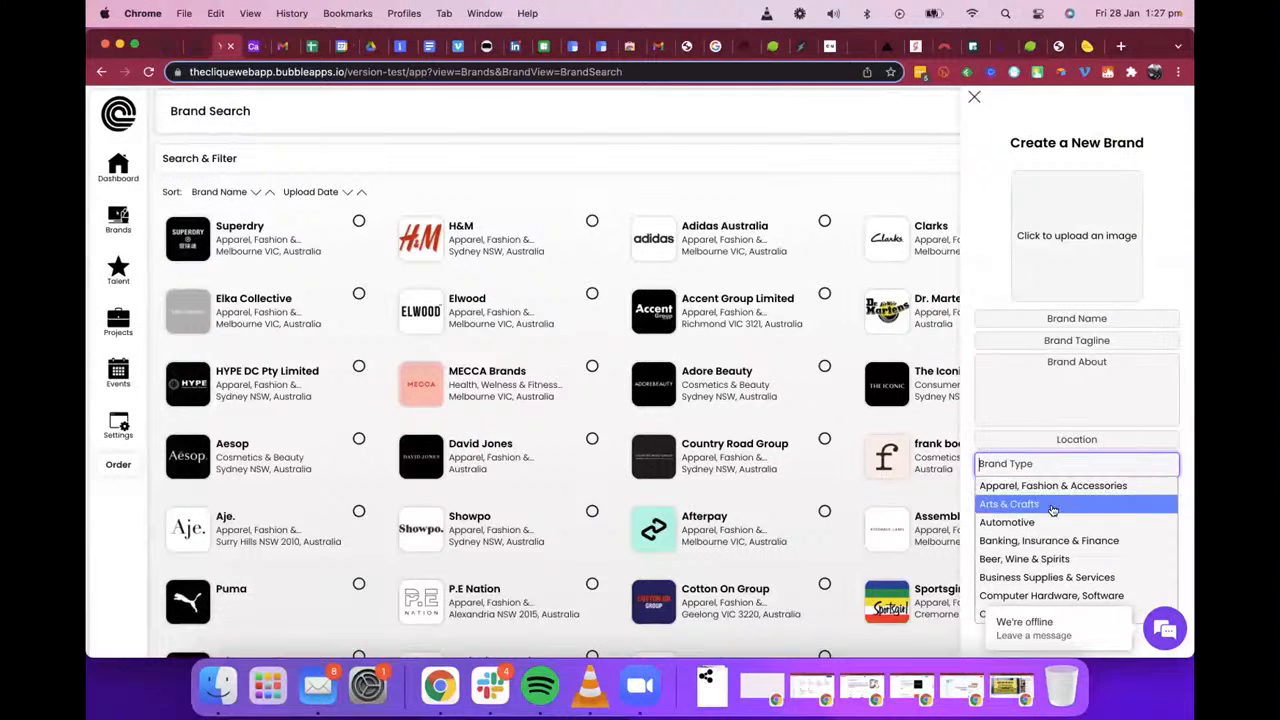
left_click(1001, 450)
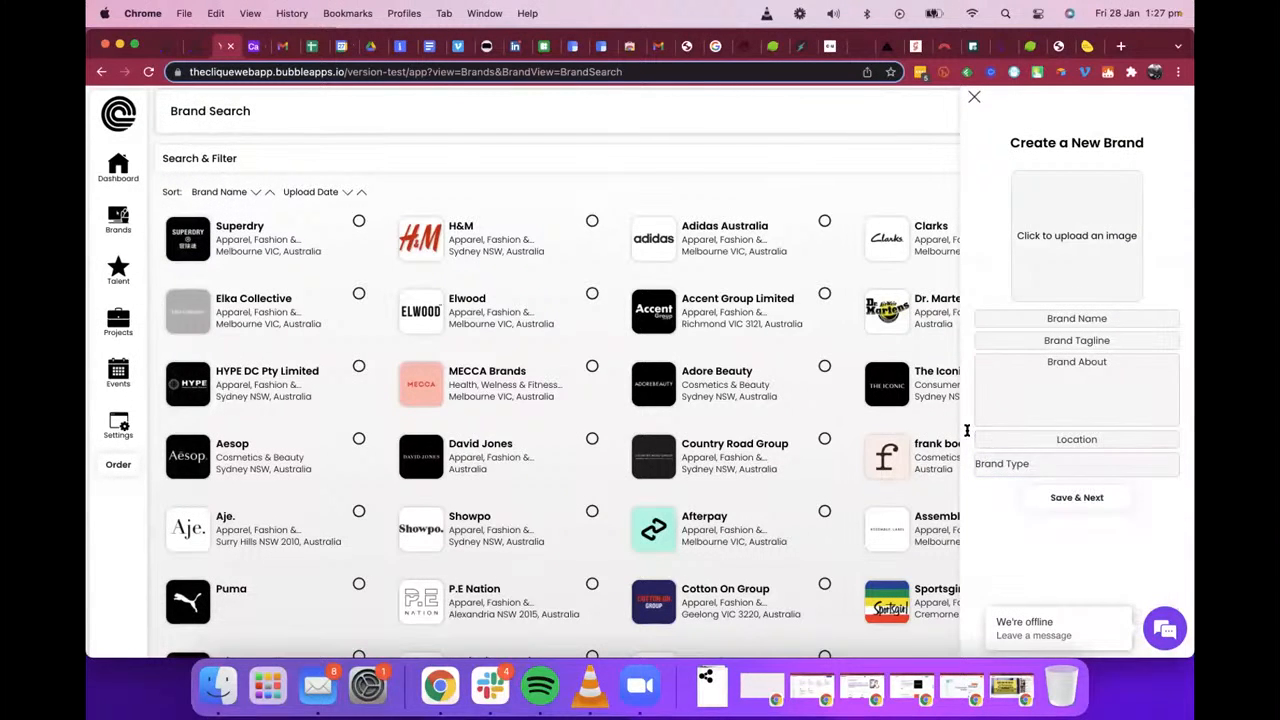
left_click(1019, 463)
scroll(1048, 521, "down", 6)
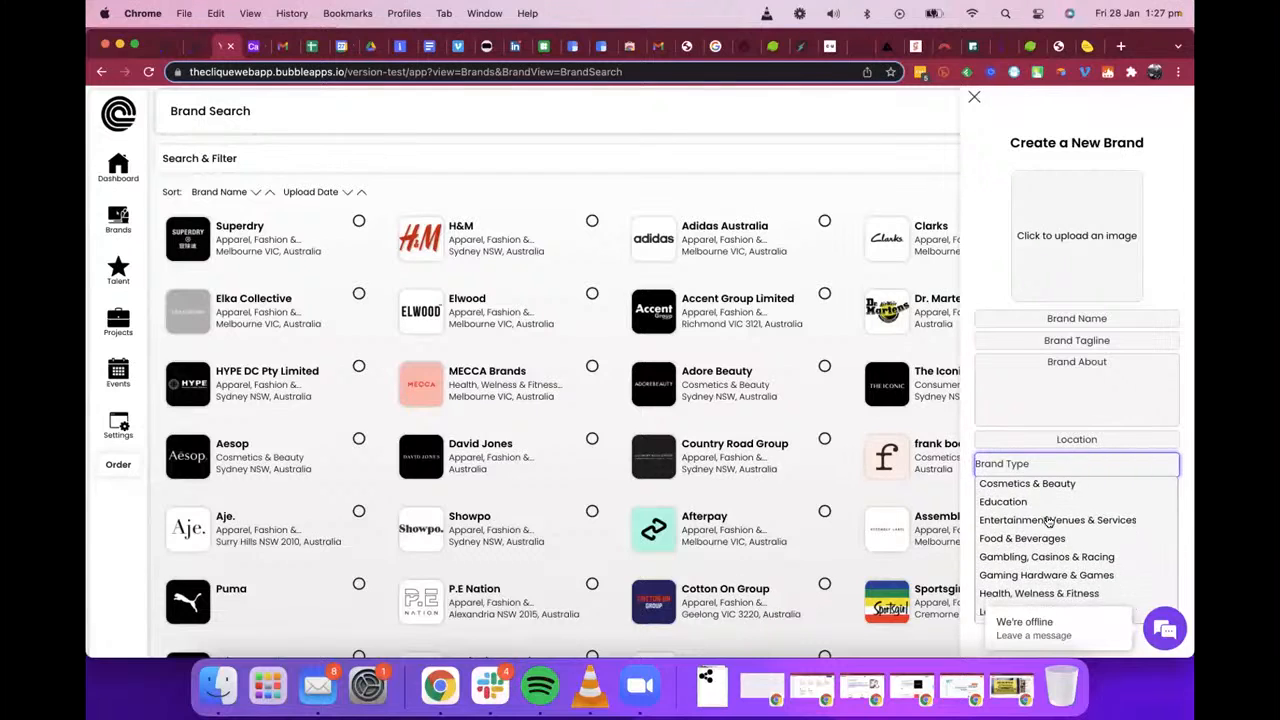
scroll(1048, 521, "up", 6)
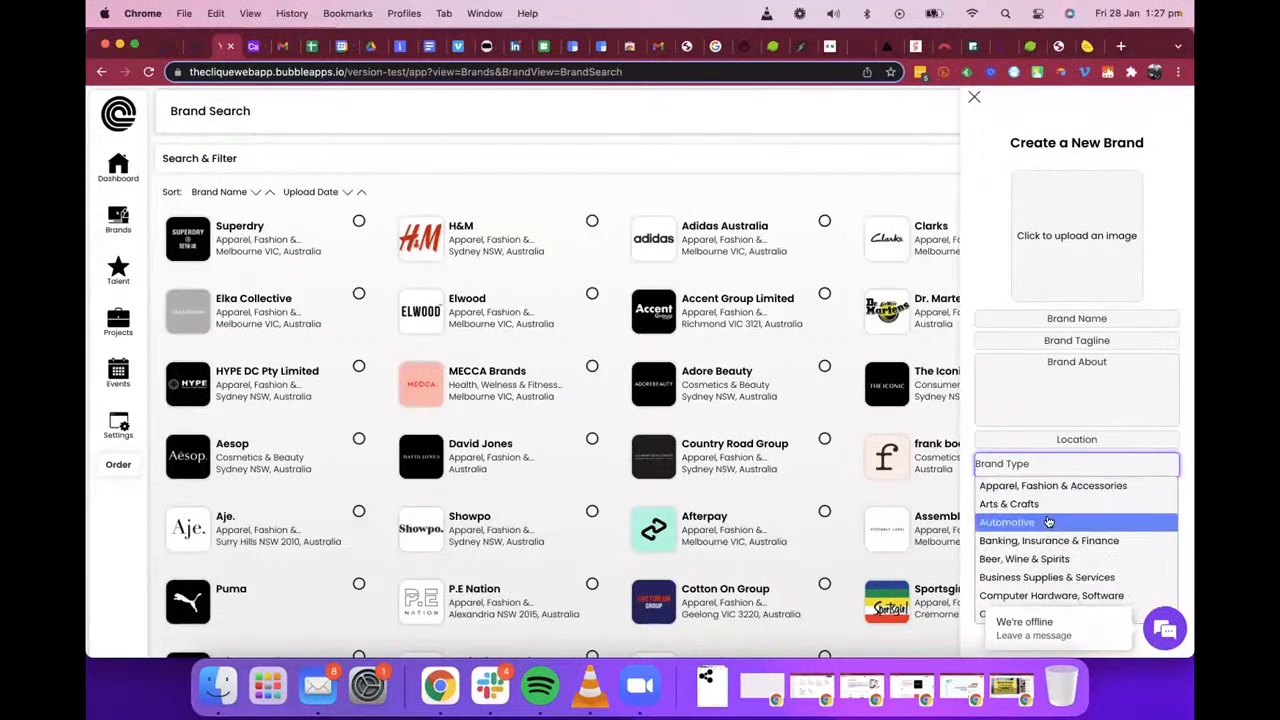
left_click(960, 428)
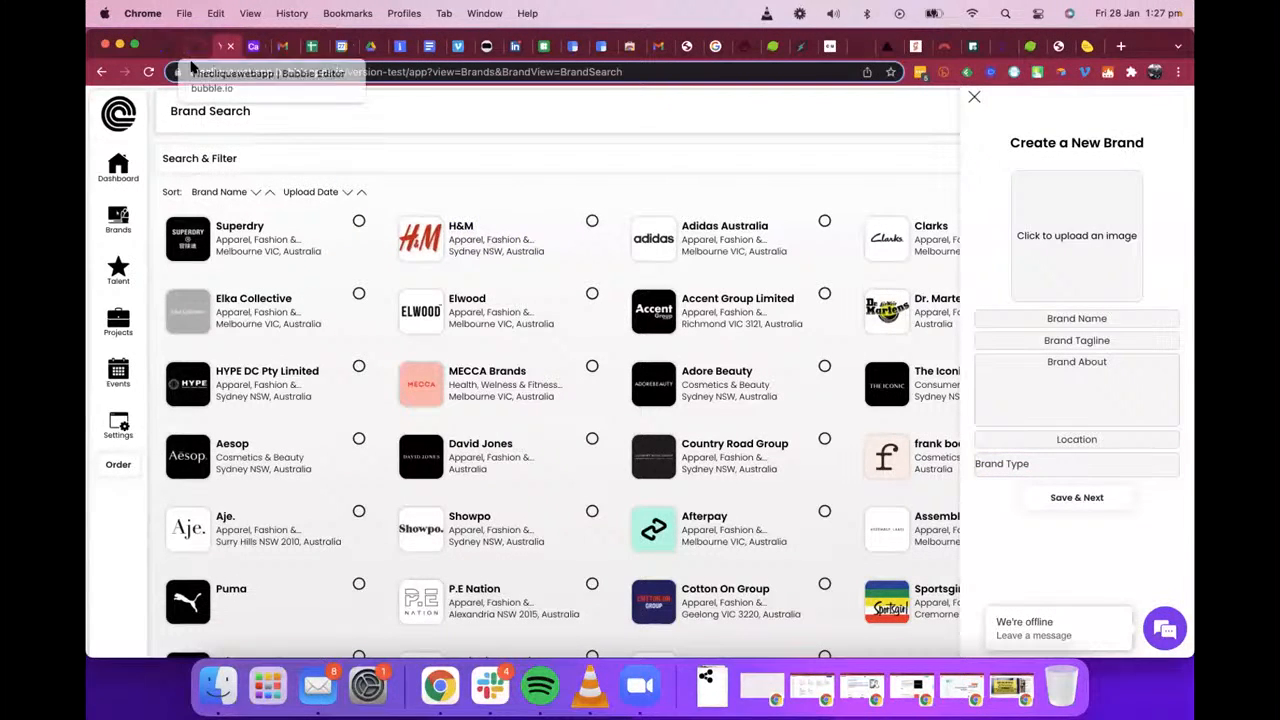
Step: Return to the HTML Centre Drop Down element in the editor and recheck its style code and ID Attribute
left_click(193, 58)
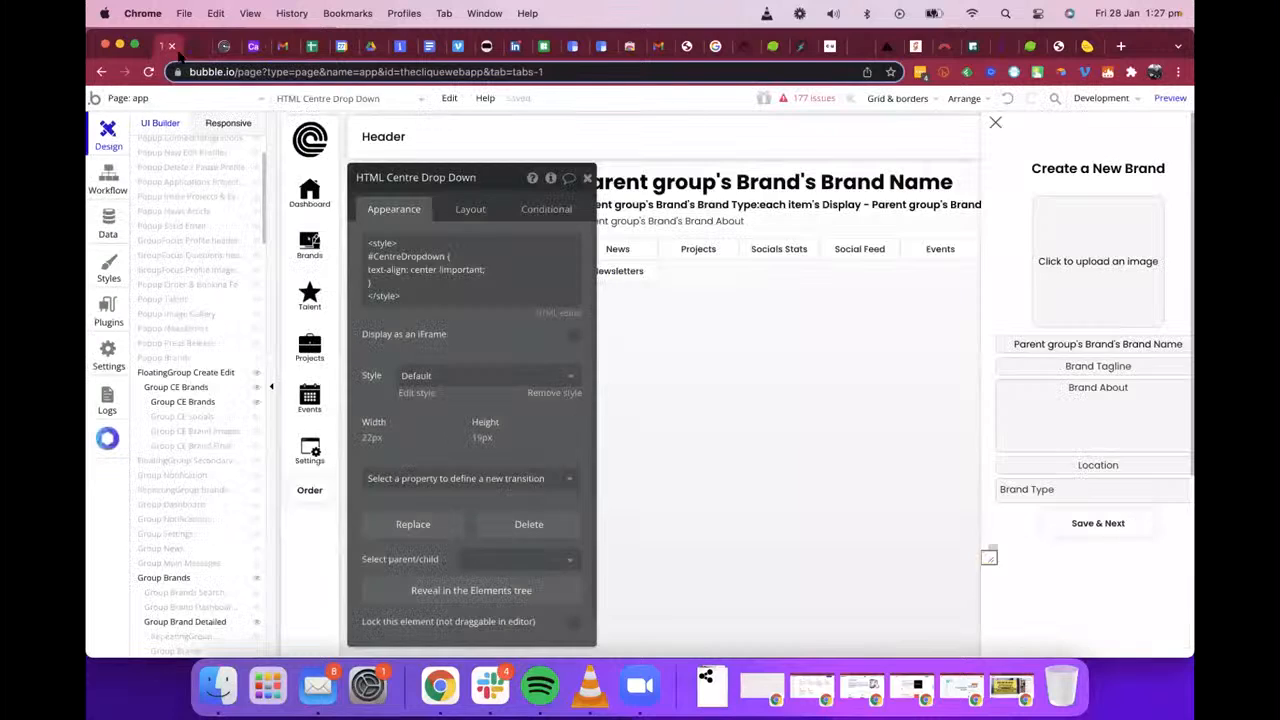
left_click(457, 285)
key("ctrl+a")
left_click(458, 286)
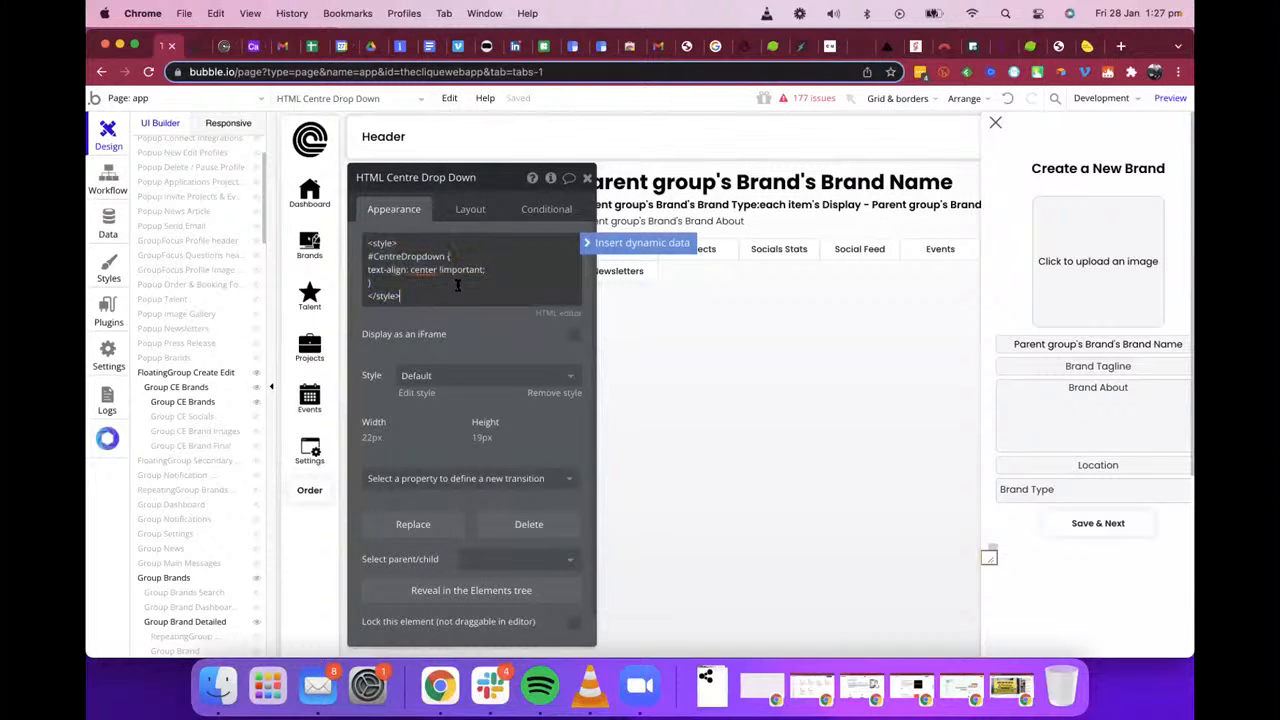
scroll(473, 291, "down", 1)
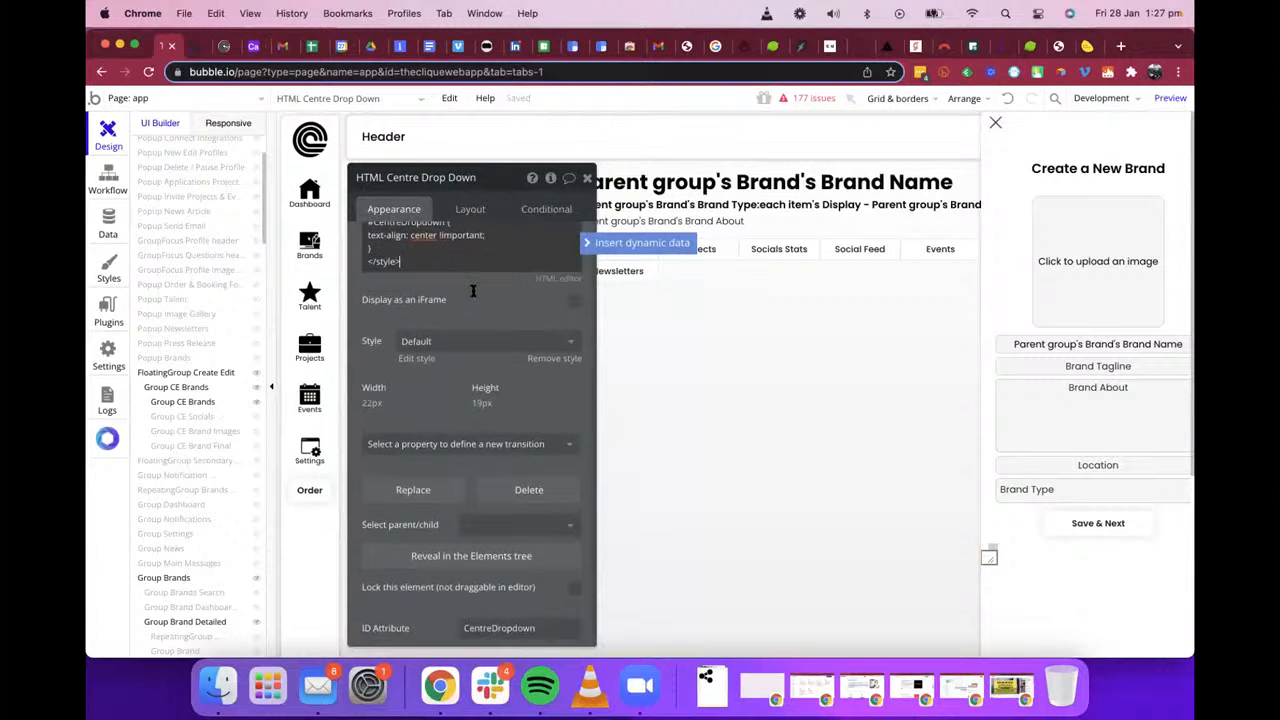
scroll(473, 291, "up", 1)
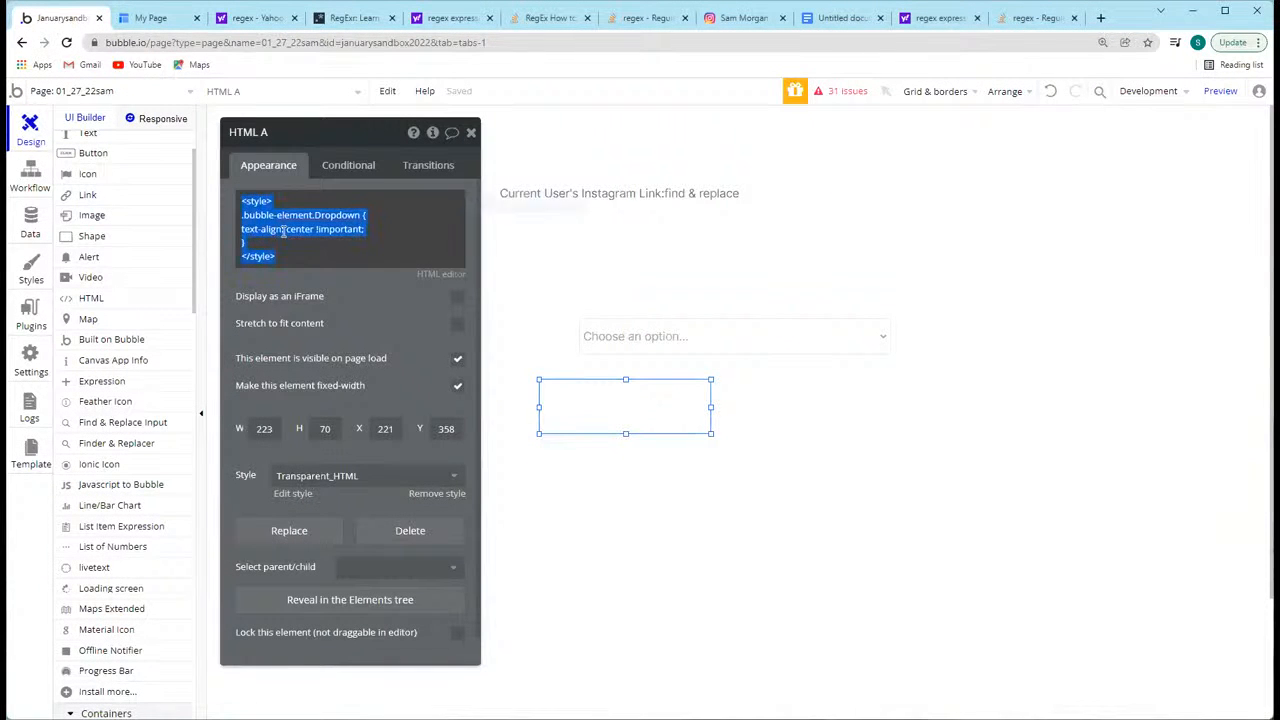
Step: Replace the .bubble-element.Dropdown selector in HTML A's style code with #customdropdownelement
left_click(284, 230)
triple_click(383, 226)
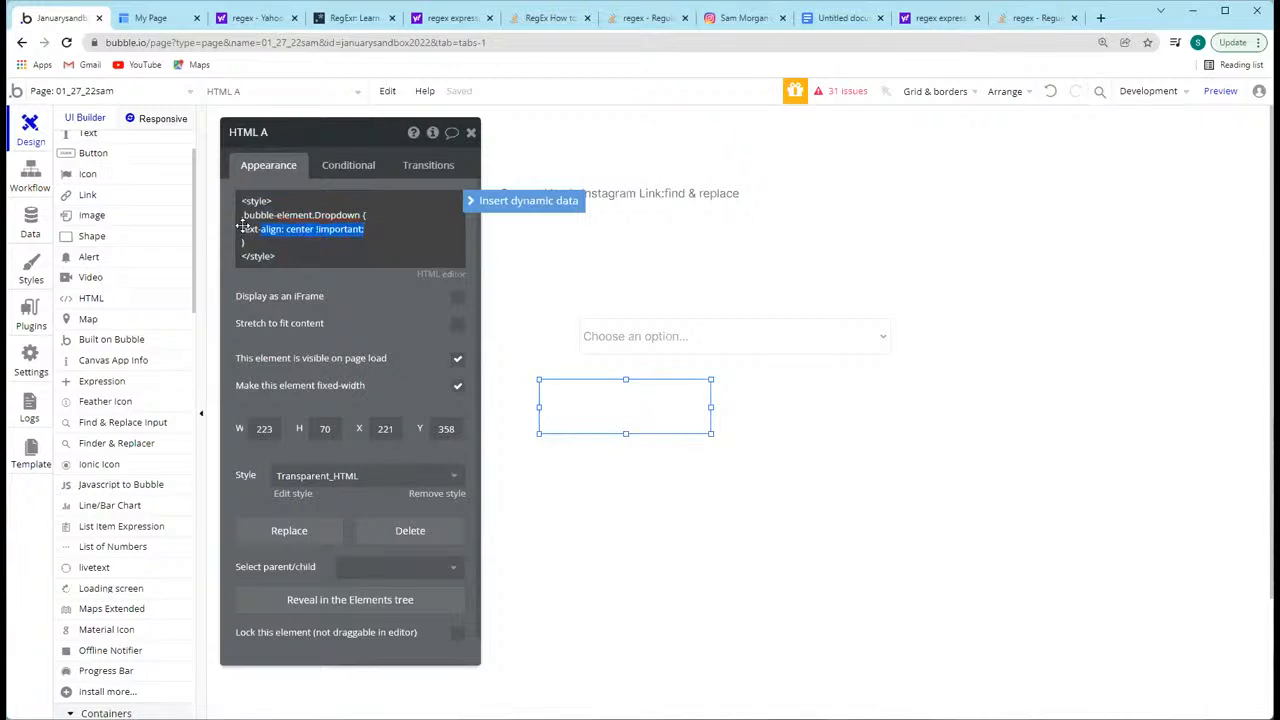
left_click_drag(363, 215, 210, 219)
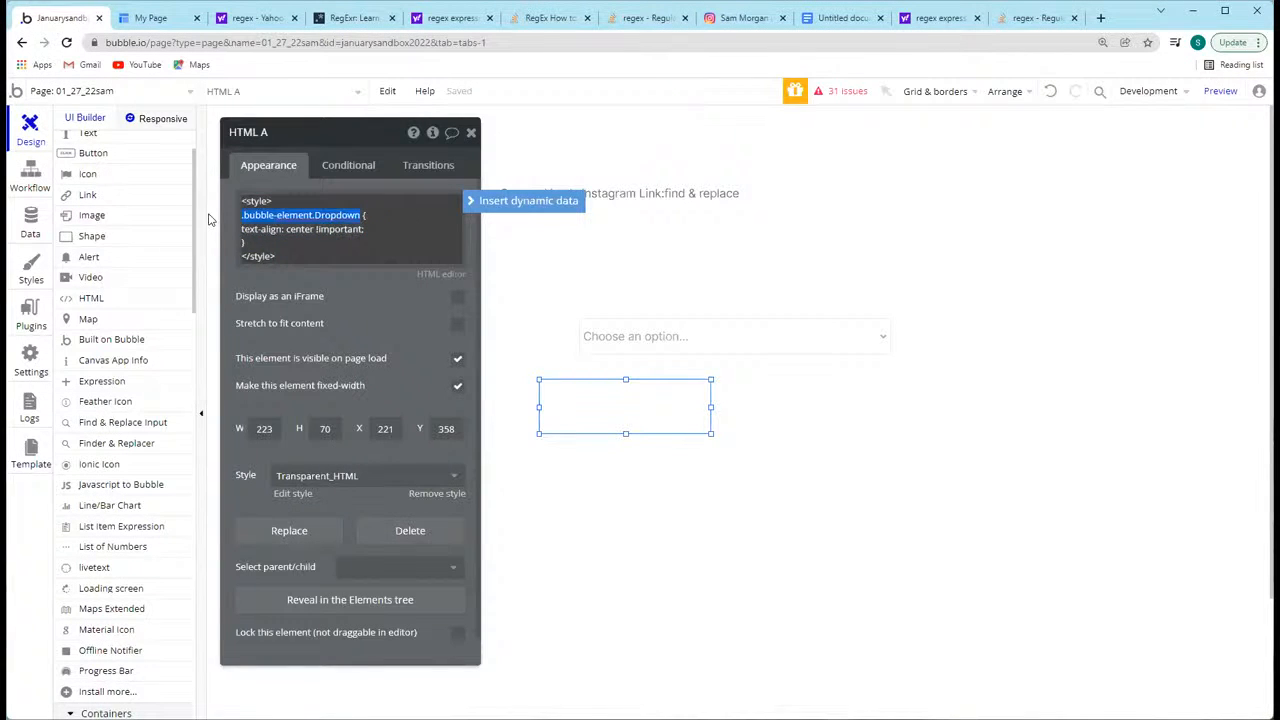
type("#customdropdownelement")
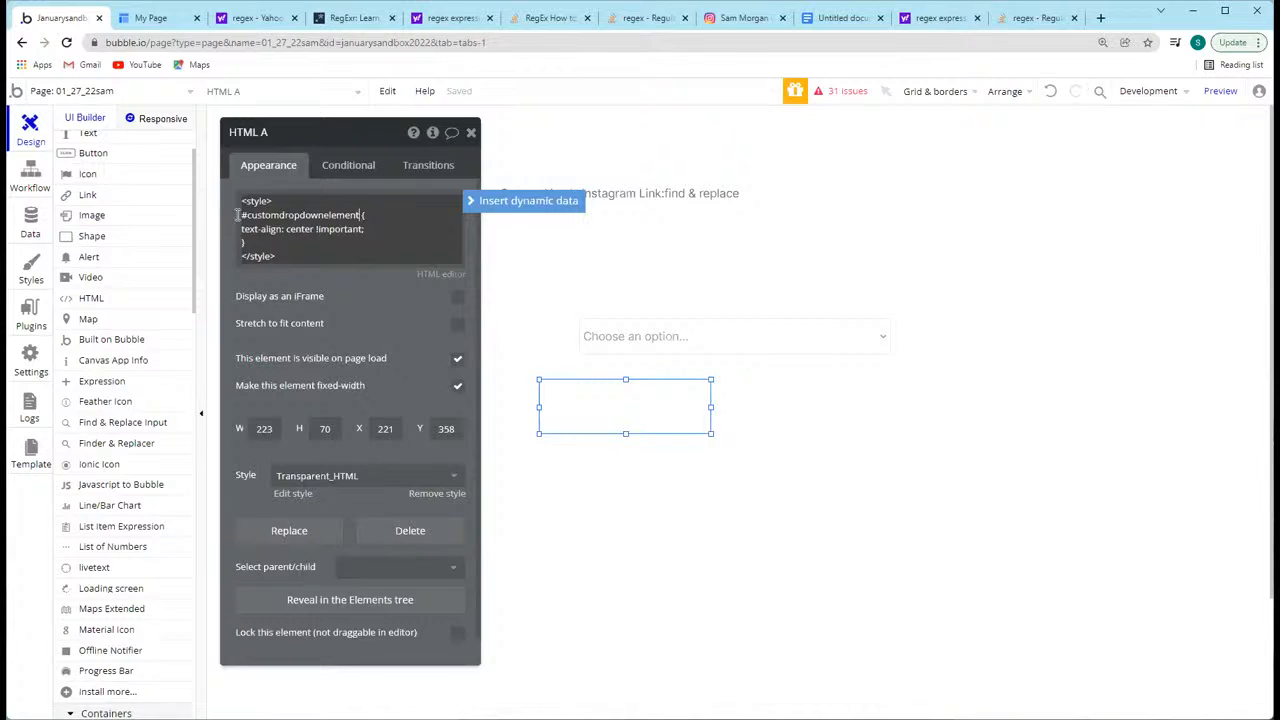
left_click(328, 293)
left_click(720, 373)
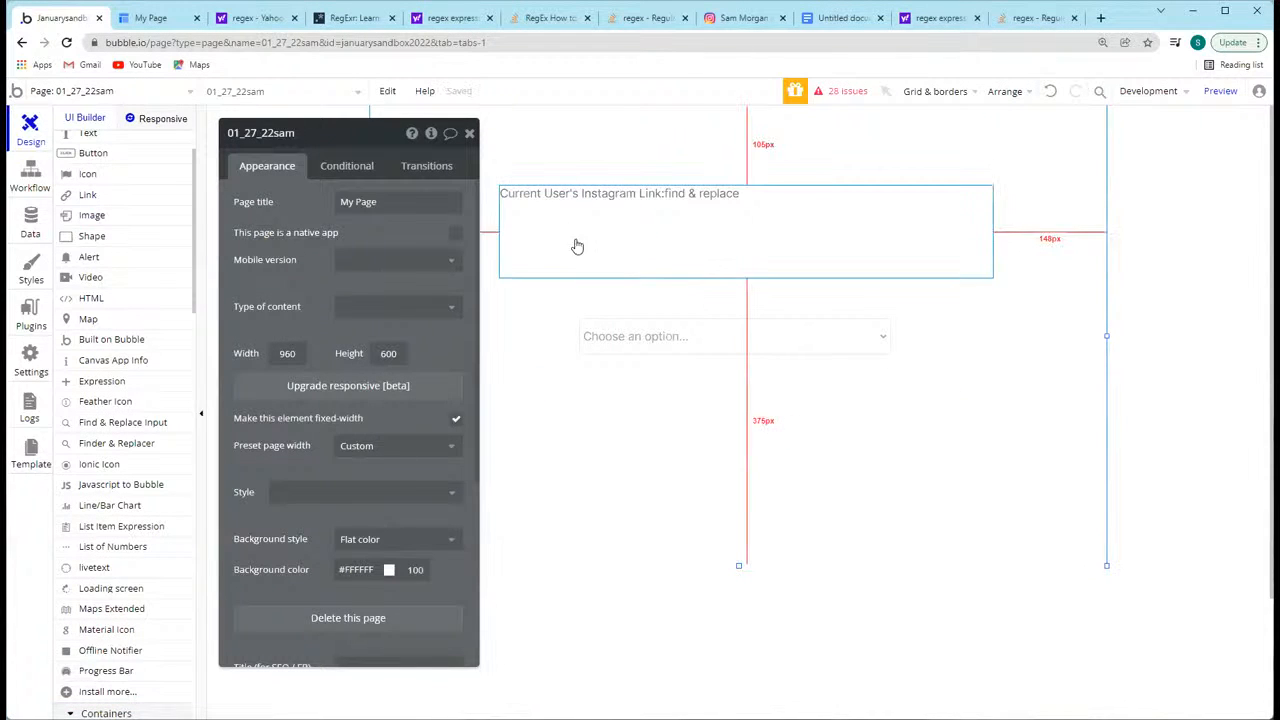
Step: Expand the Elements tree and move HTML A just below the dropdown to X 273, Y 349
left_click(616, 406)
scroll(80, 150, "up", 2)
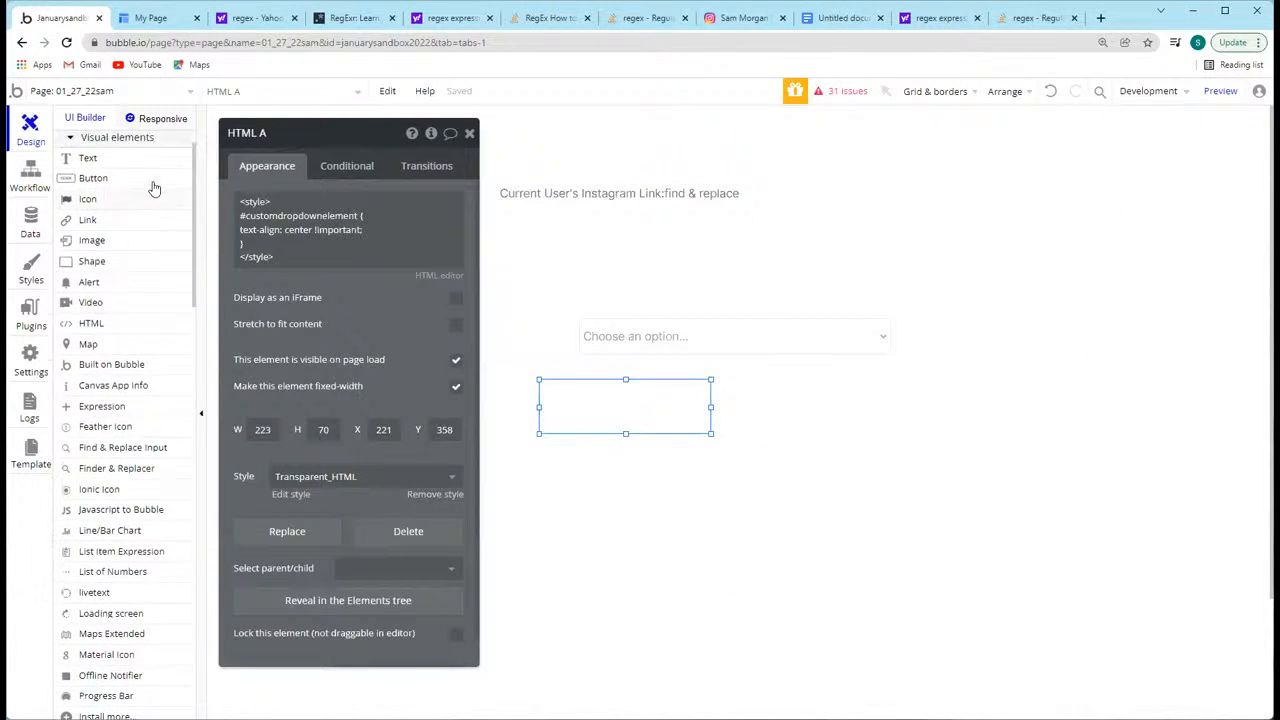
left_click(81, 142)
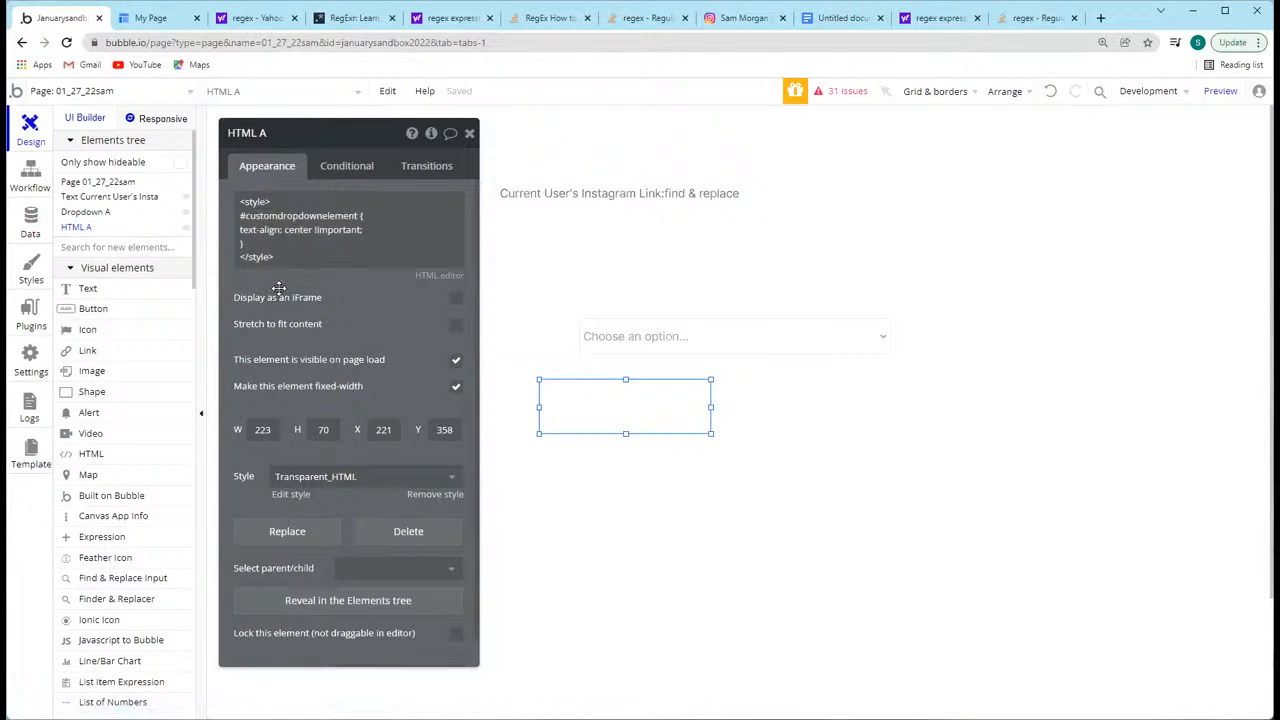
left_click_drag(580, 429, 636, 418)
Step: Select the dropdown and HTML A in turn to compare the two elements on the page
left_click(687, 348)
left_click(687, 393)
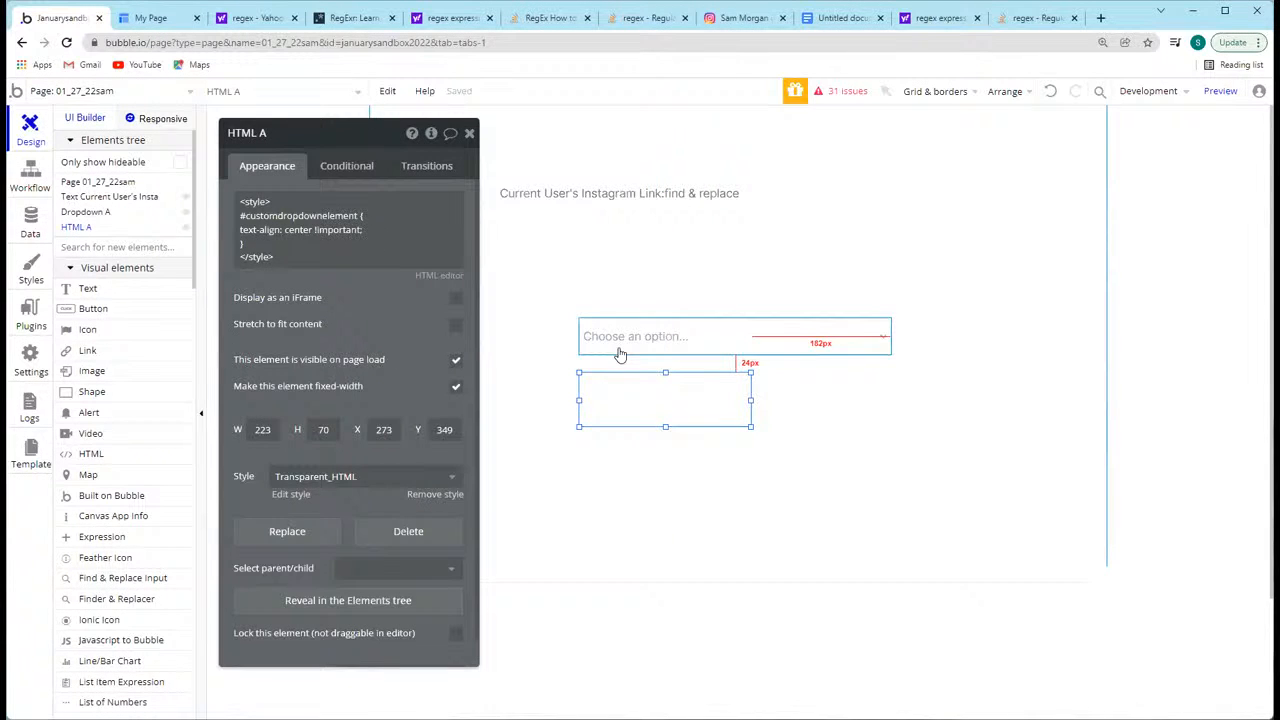
left_click(585, 340, "shift")
left_click(557, 386)
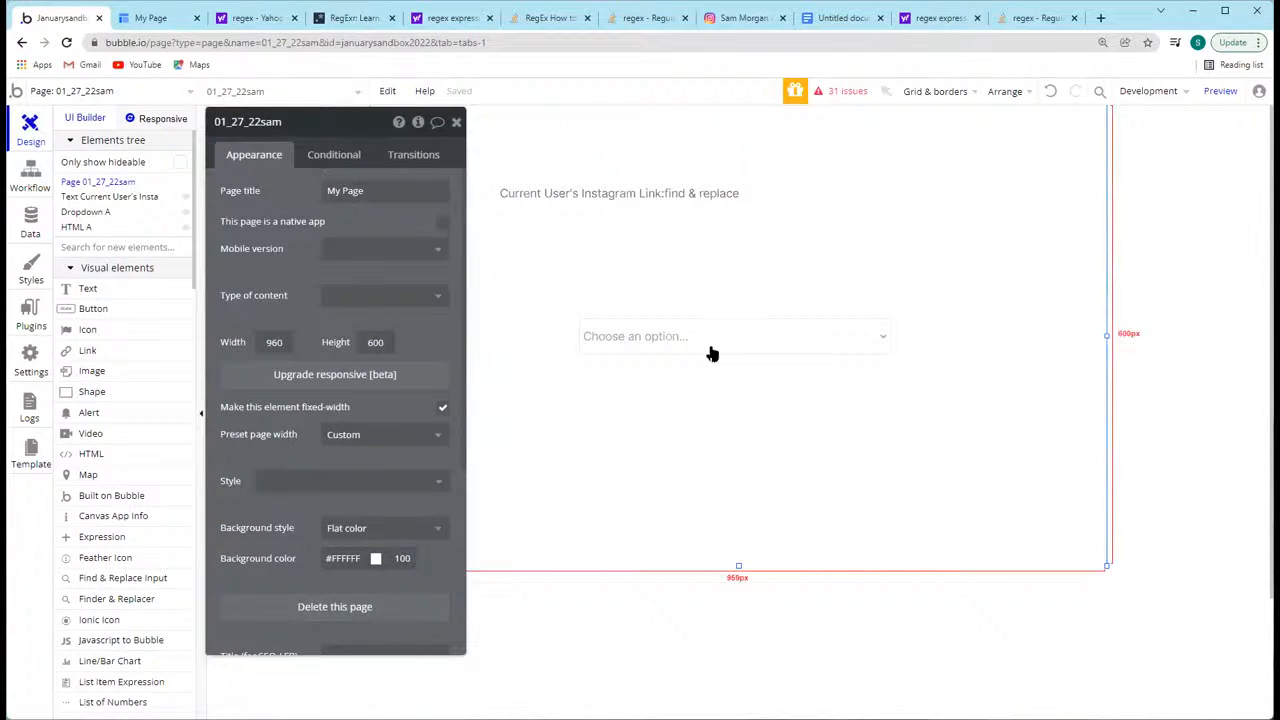
left_click(711, 348)
left_click(705, 385)
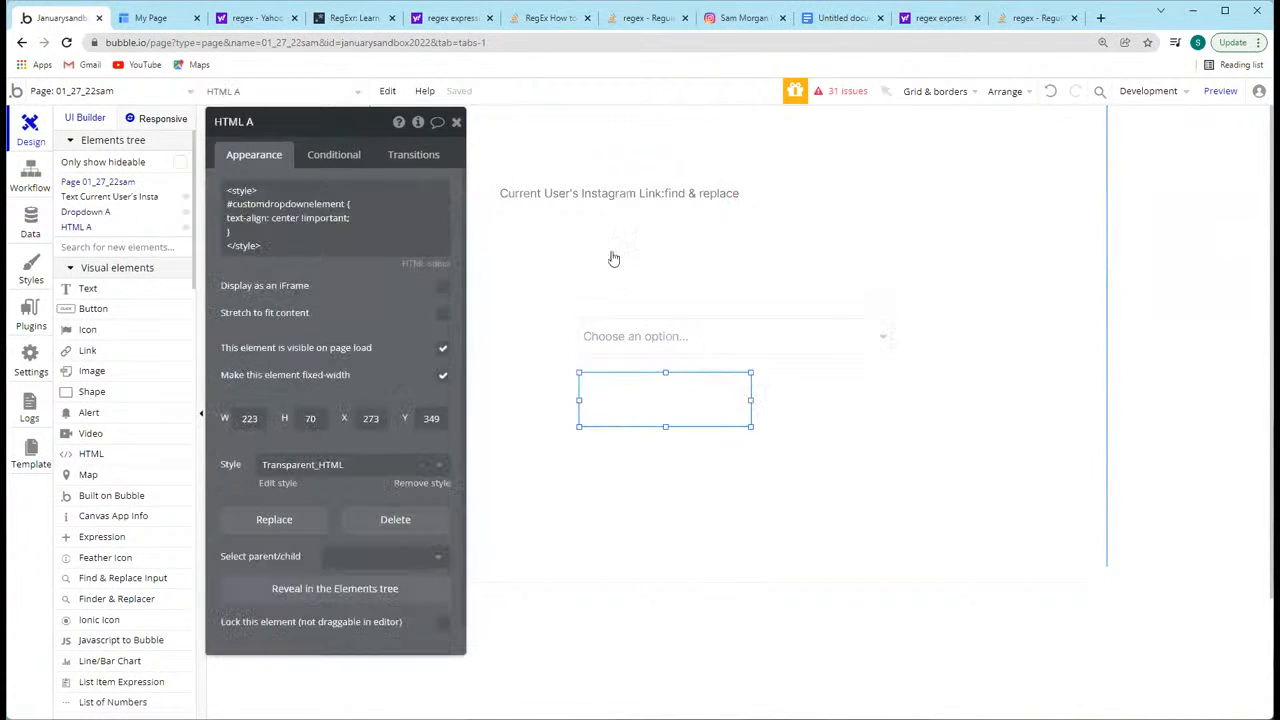
Step: Review HTML A's #customdropdownelement style code and preview the page to check the dropdown's text alignment
left_click(310, 213)
key("ctrl+a")
left_click(295, 217)
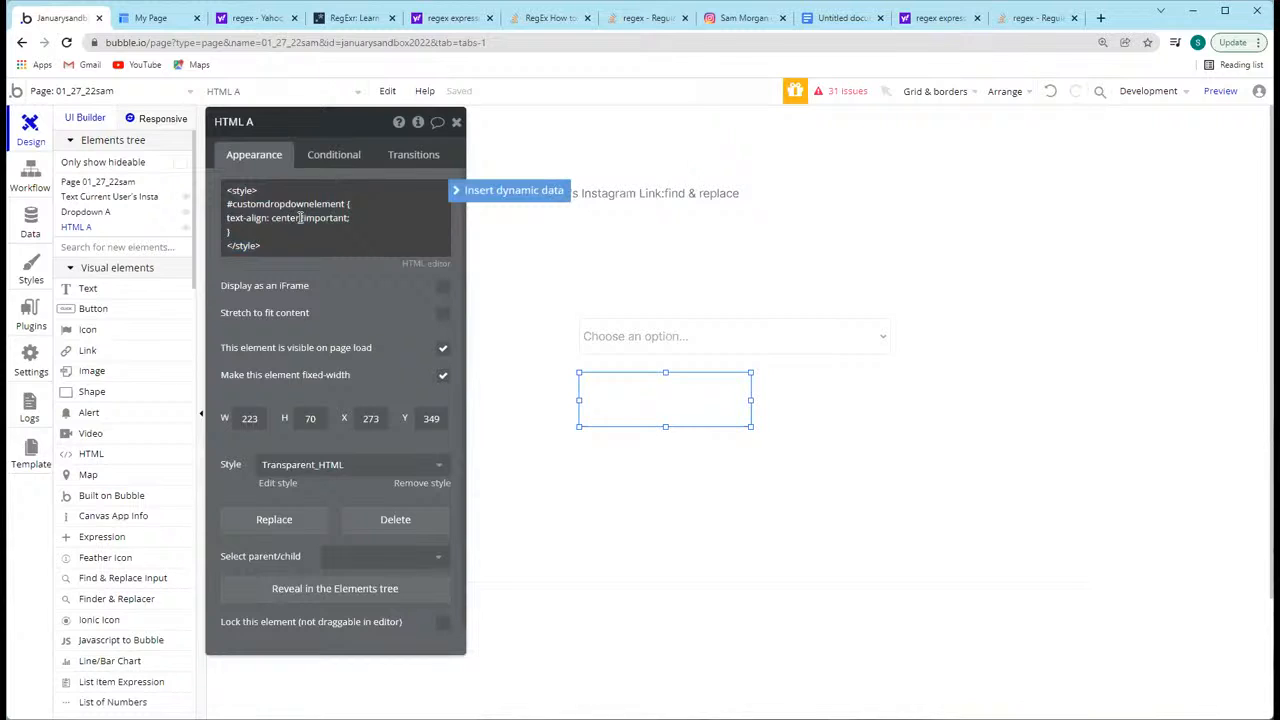
left_click(1220, 91)
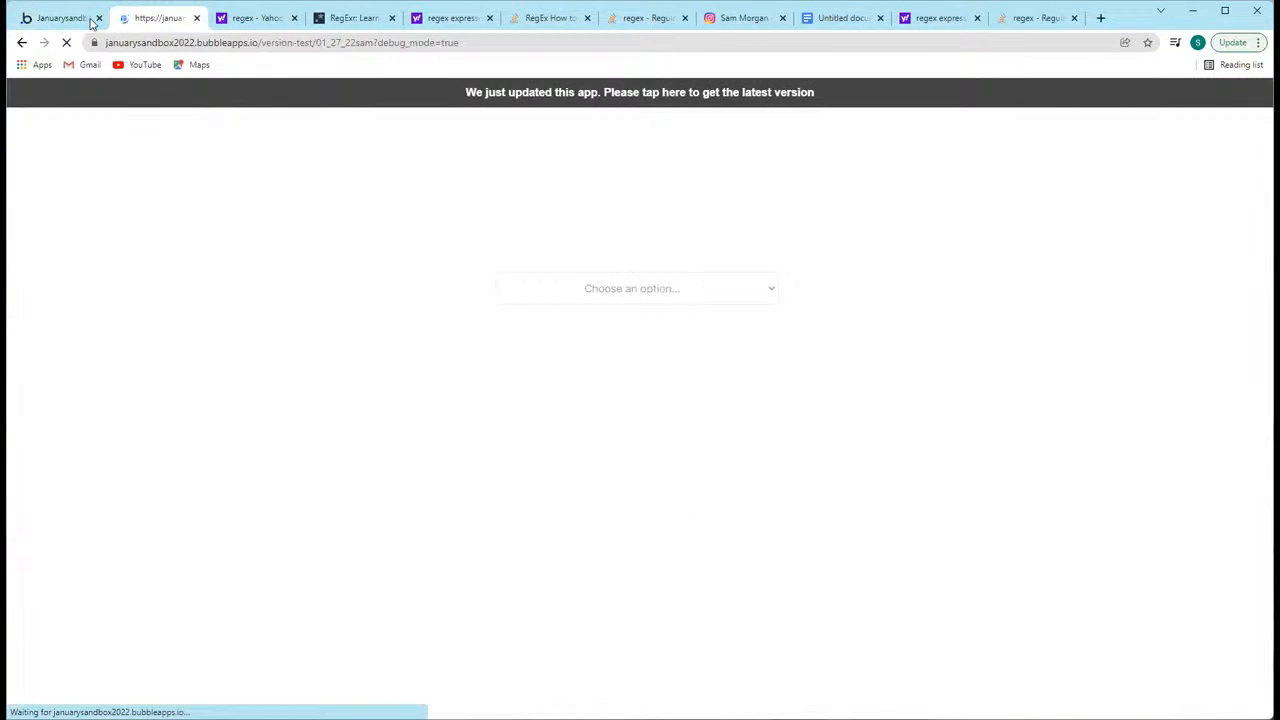
left_click(636, 296)
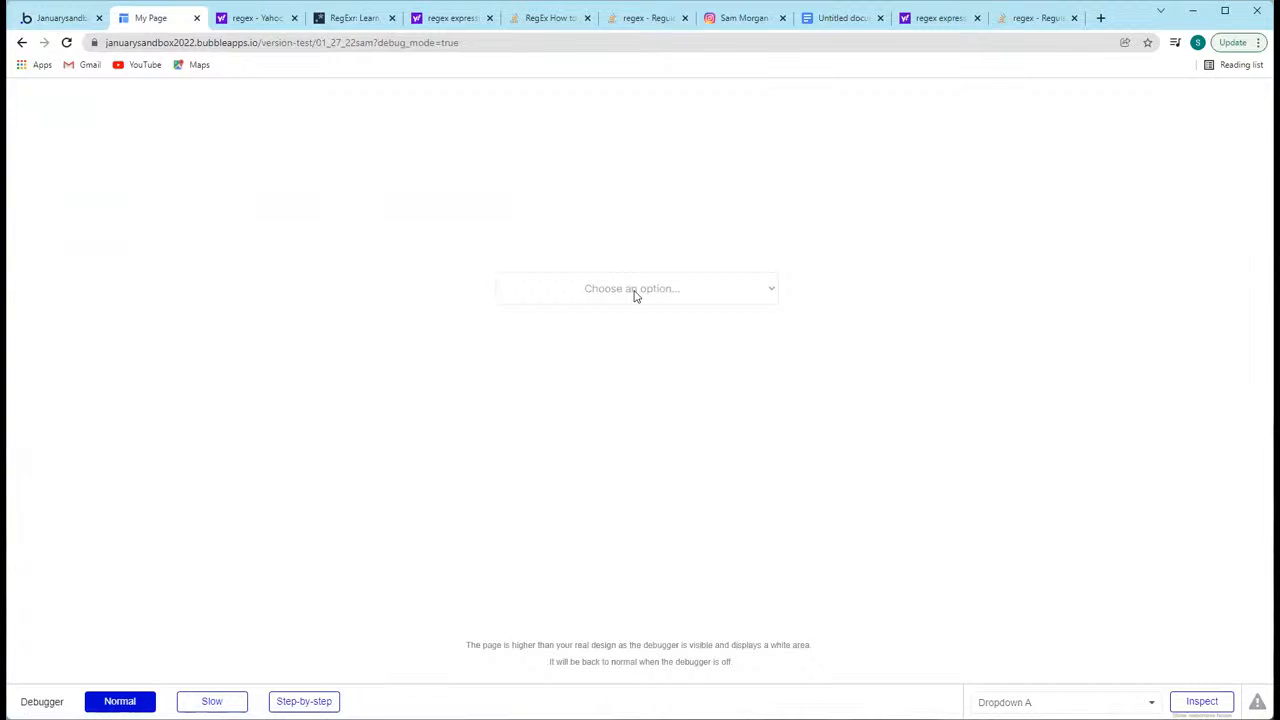
Step: Open the previewed dropdown to check how its choices are aligned, and return to Dropdown A in the editor
left_click(636, 296)
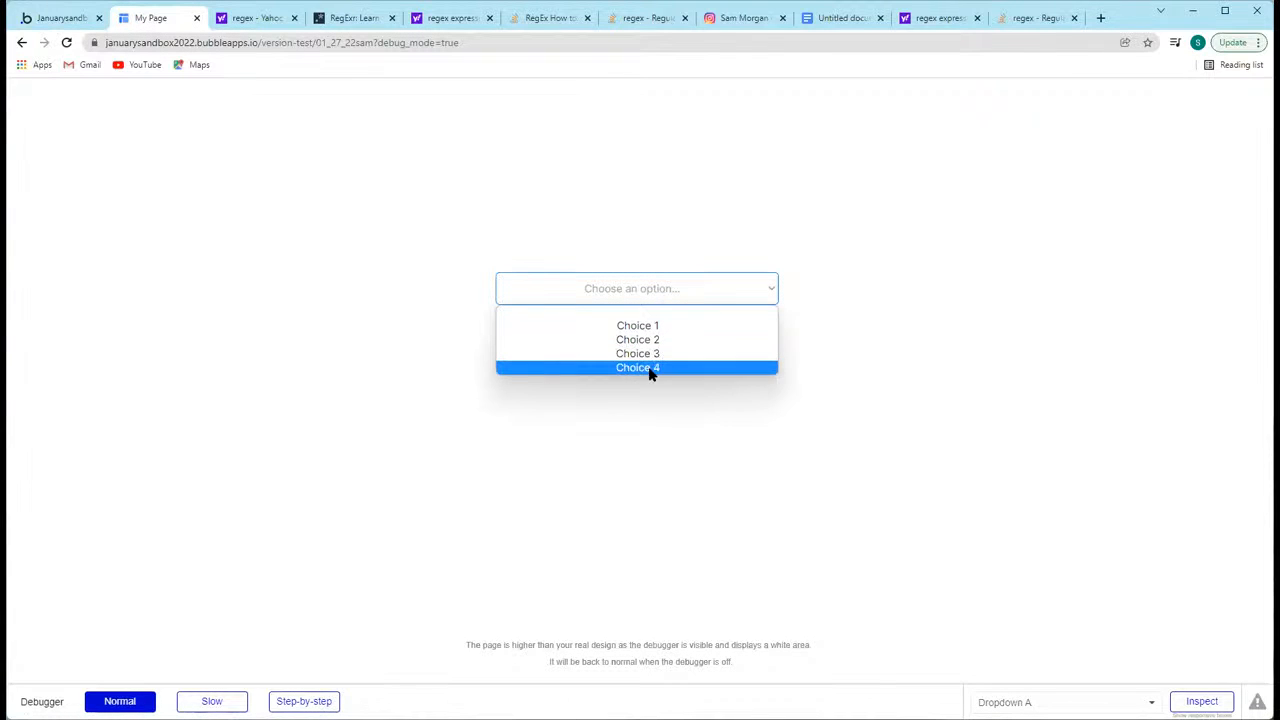
left_click(632, 437)
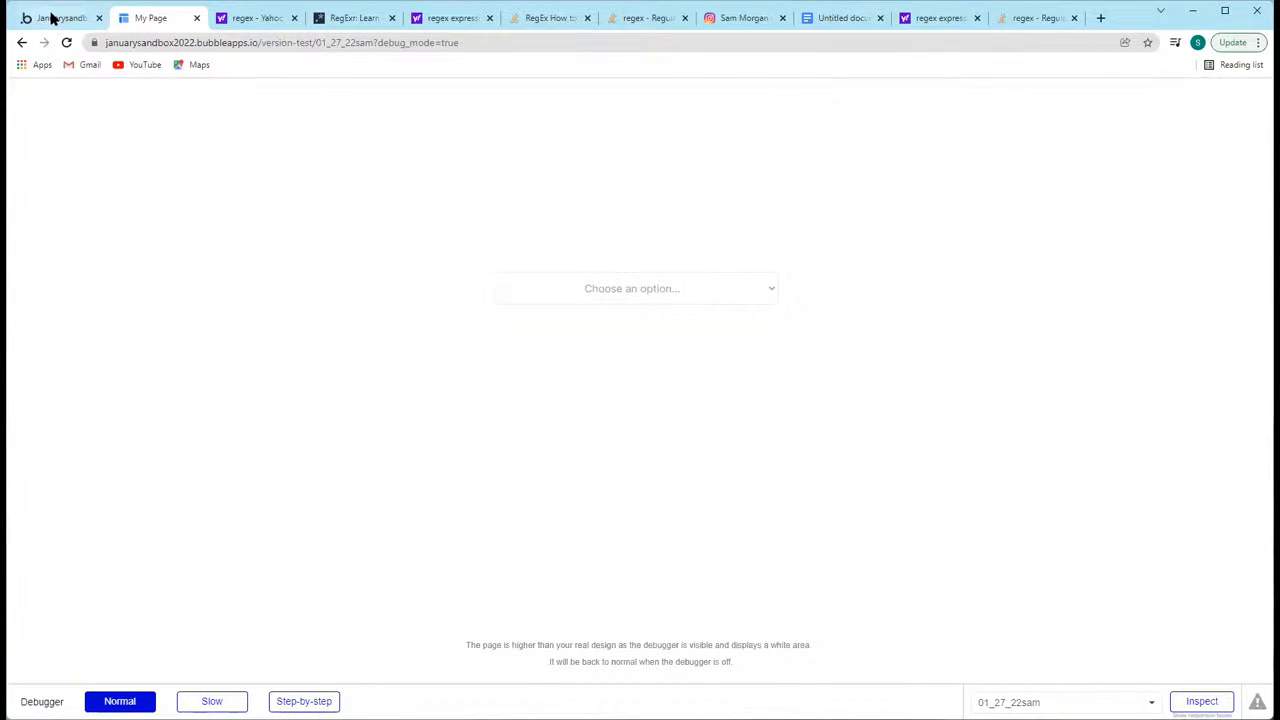
left_click(52, 18)
left_click(709, 340)
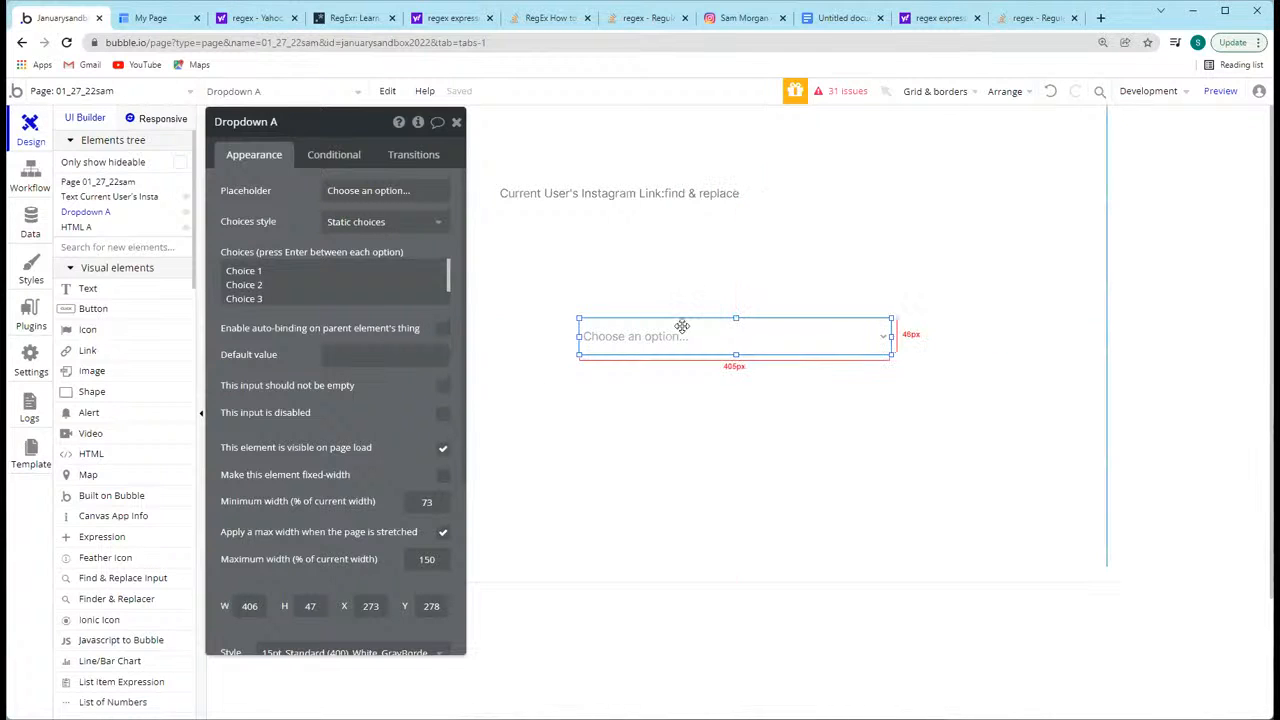
Step: Examine HTML A's style code, focusing on the #customdropdownelement selector and its enclosed rule
left_click_drag(670, 351, 660, 398)
left_click(660, 398)
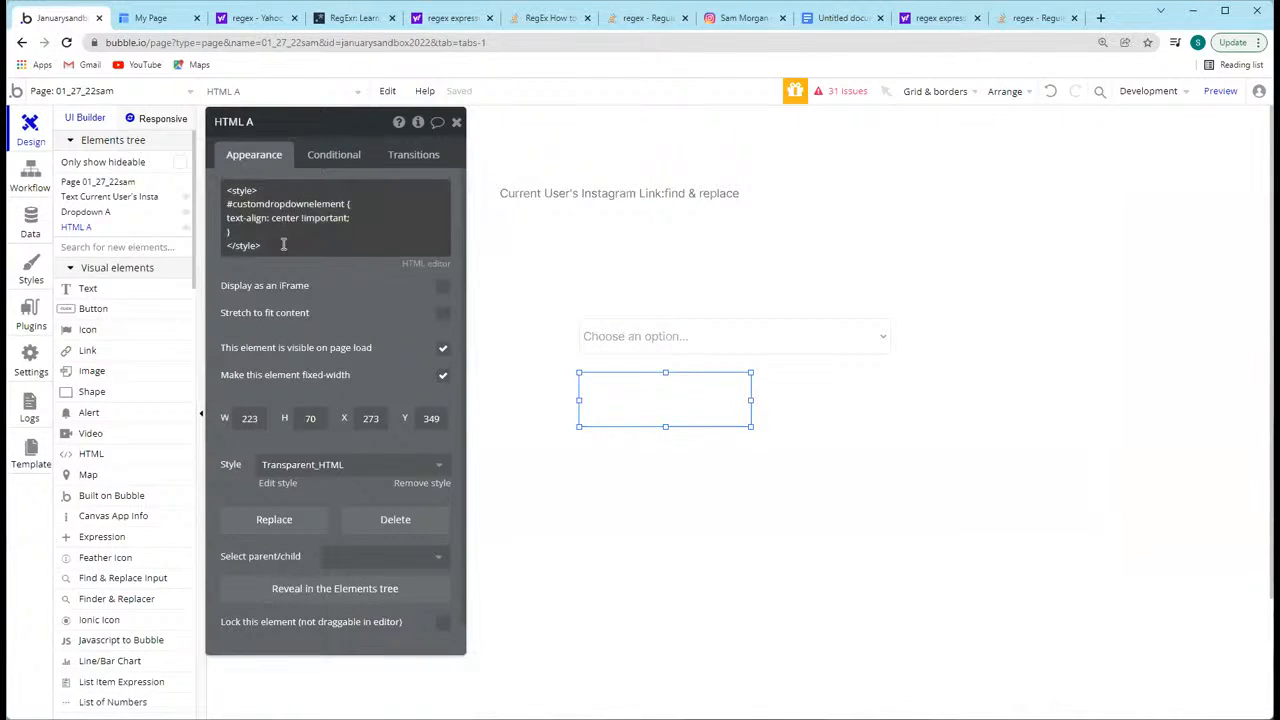
left_click(250, 233)
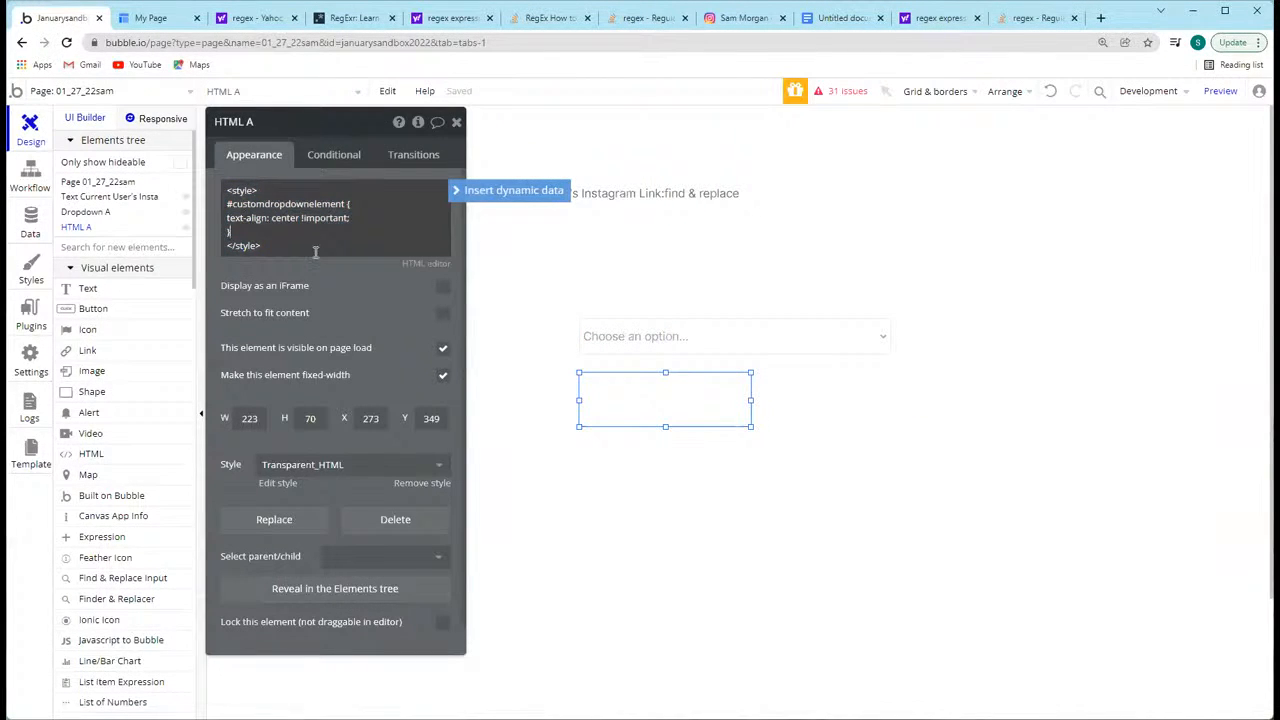
double_click(328, 204)
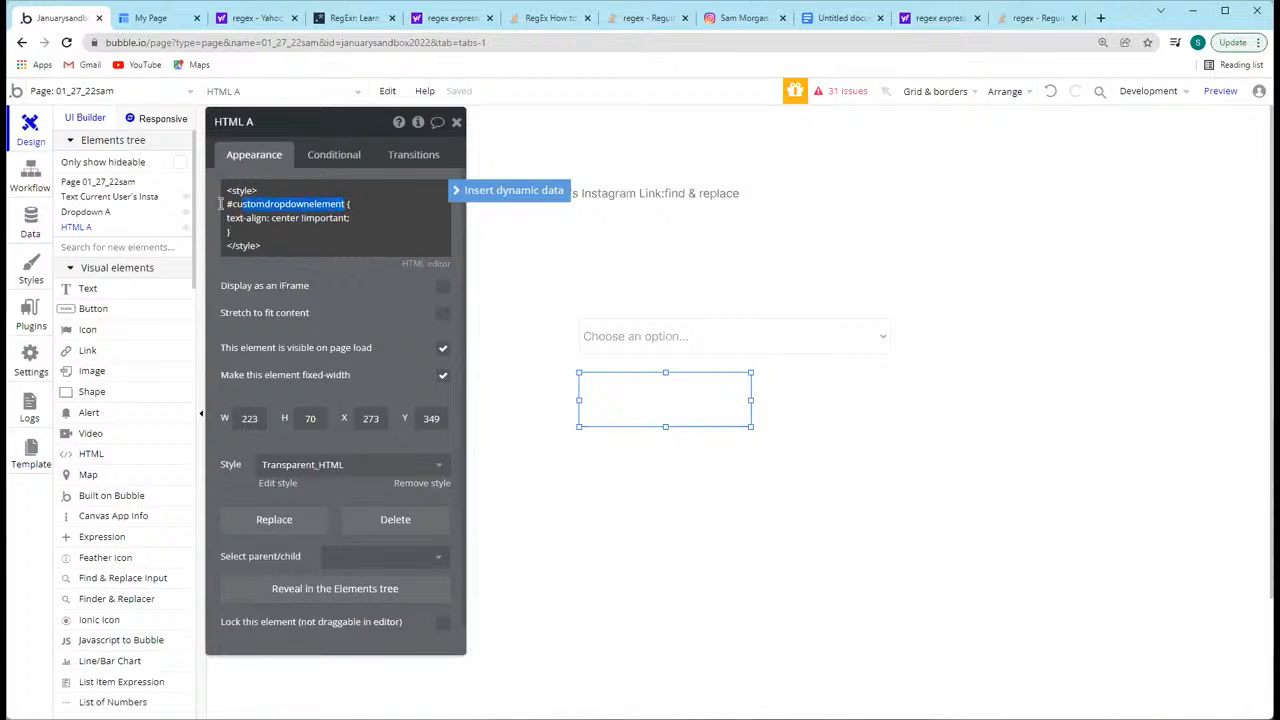
left_click(312, 244)
left_click_drag(258, 231, 226, 204)
left_click(230, 200)
left_click(227, 204)
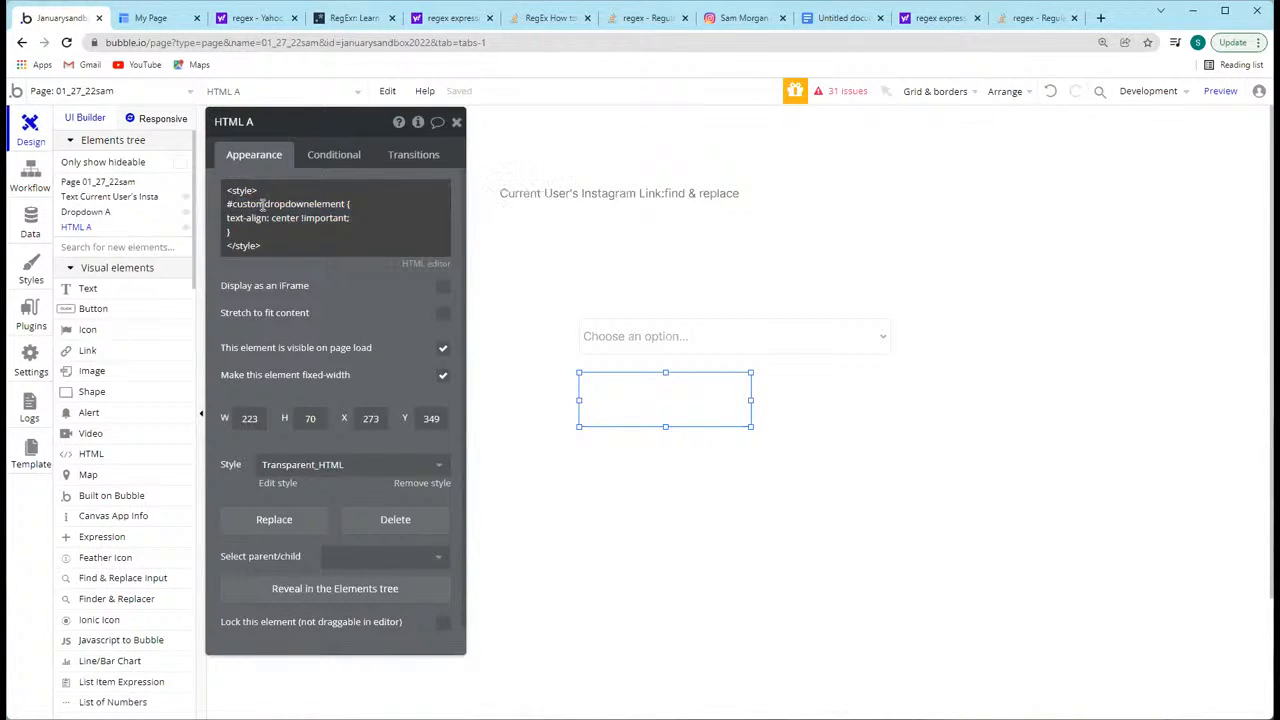
key("ctrl+a")
left_click_drag(346, 204, 224, 208)
left_click(259, 247)
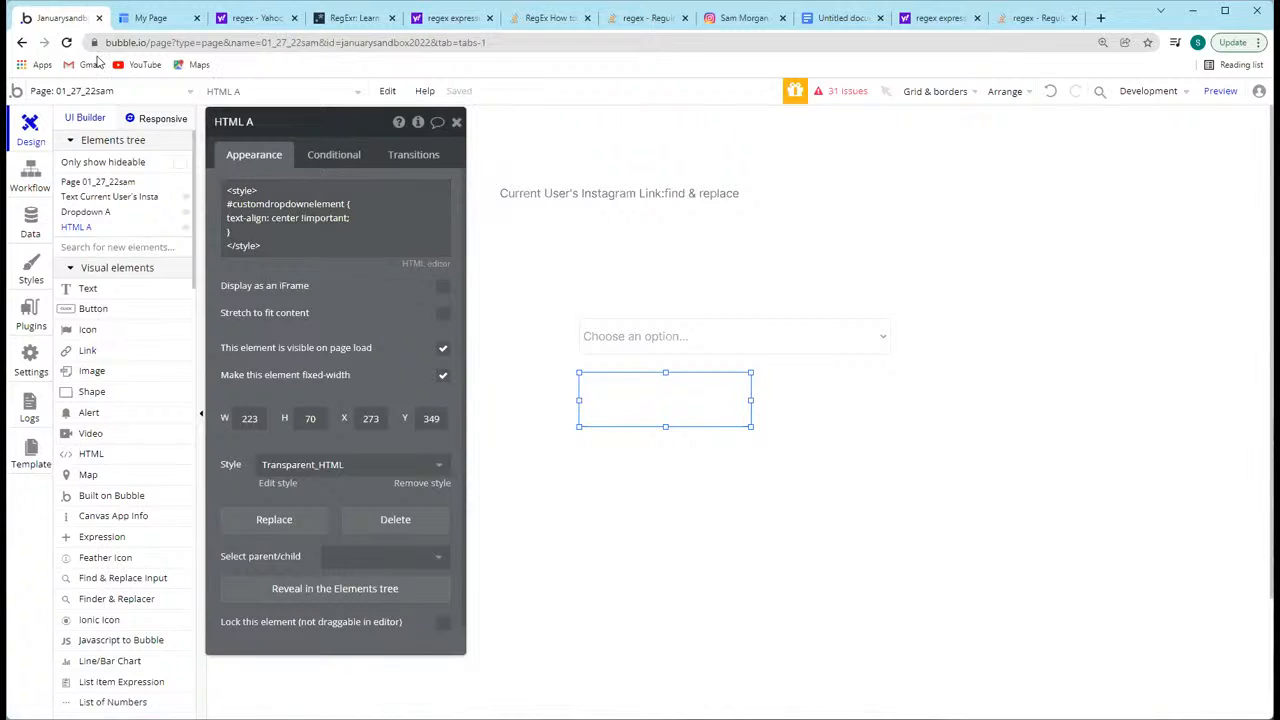
Step: Inspect Dropdown A's ID attribute and the text alignment options in its assigned style
left_click(618, 346)
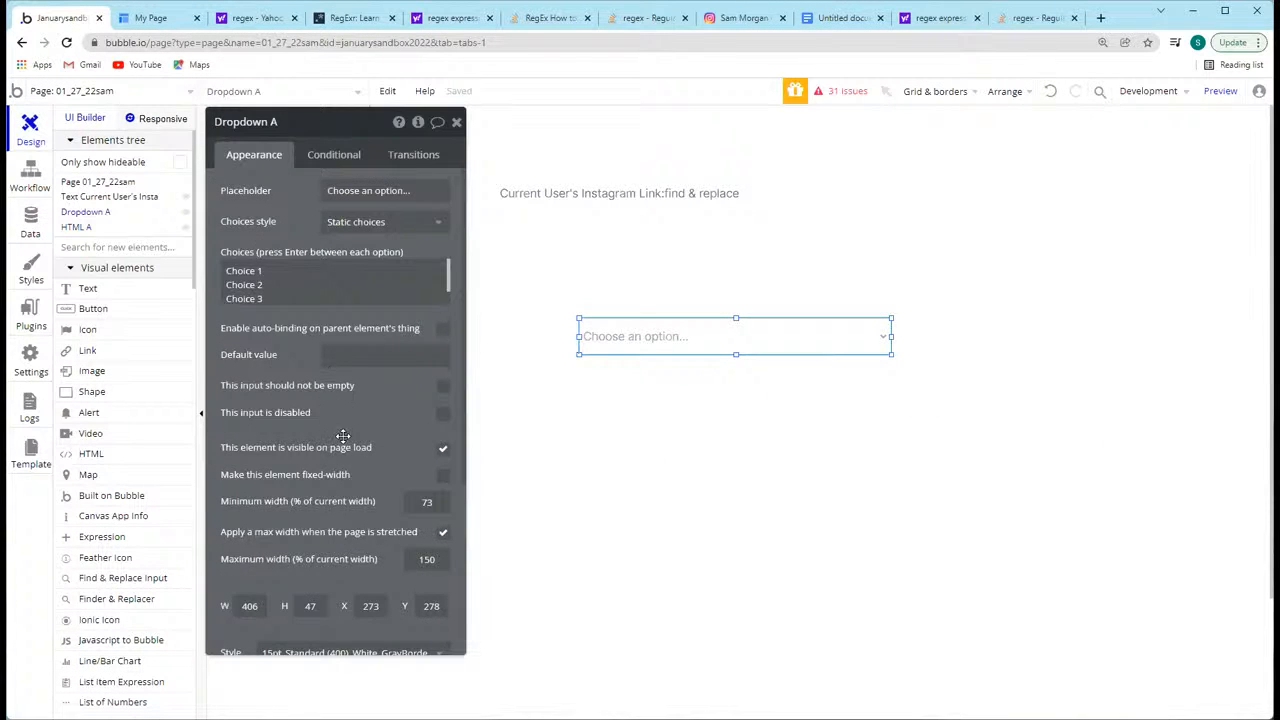
scroll(343, 440, "down", 5)
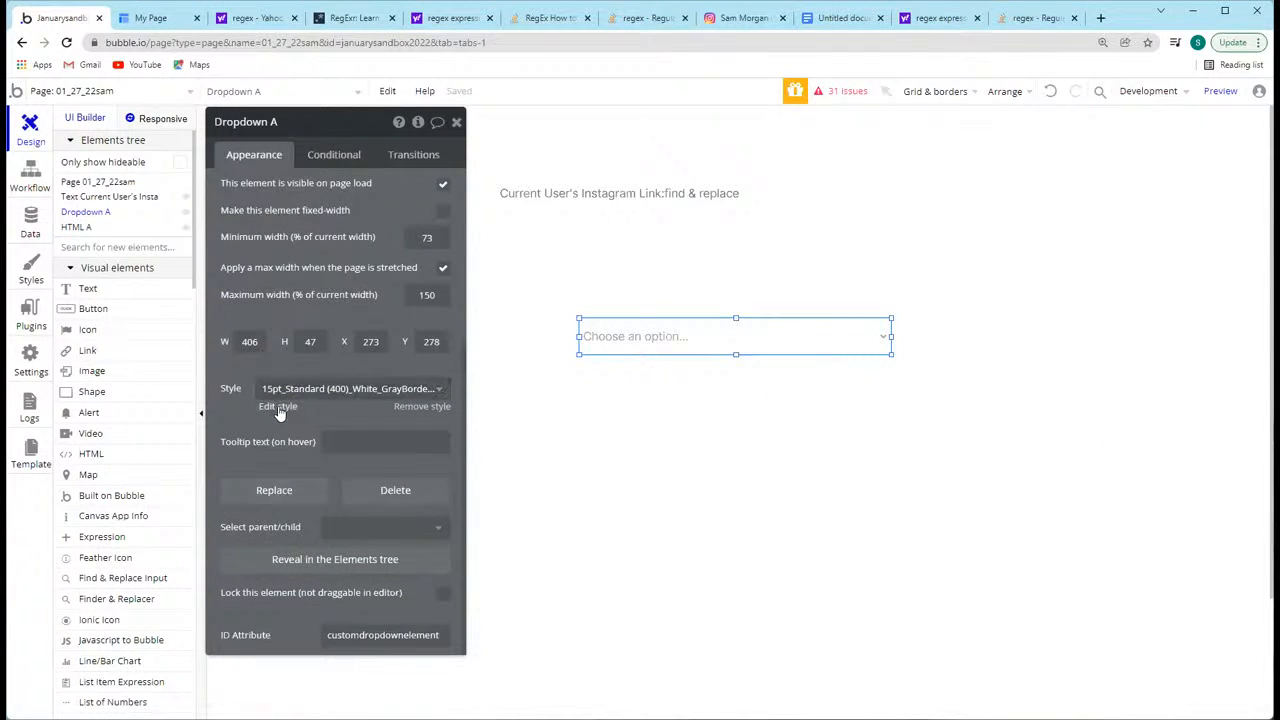
left_click(280, 407)
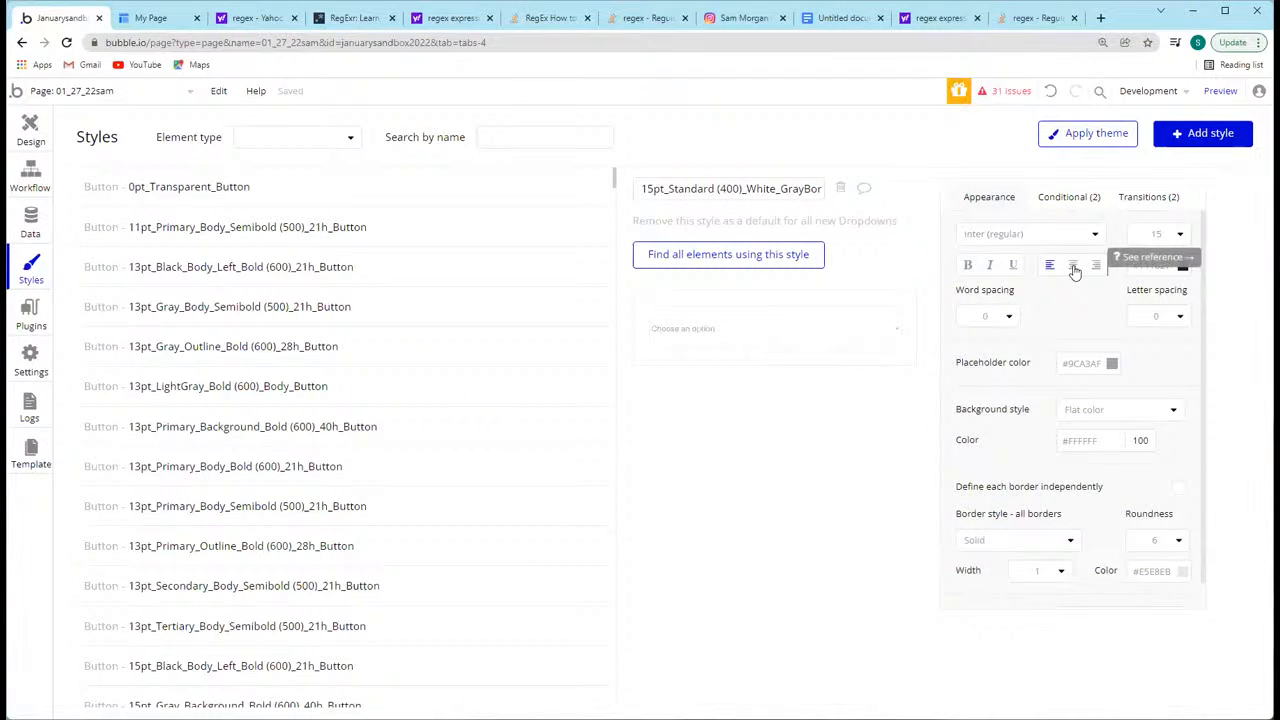
scroll(1107, 355, "down", 1)
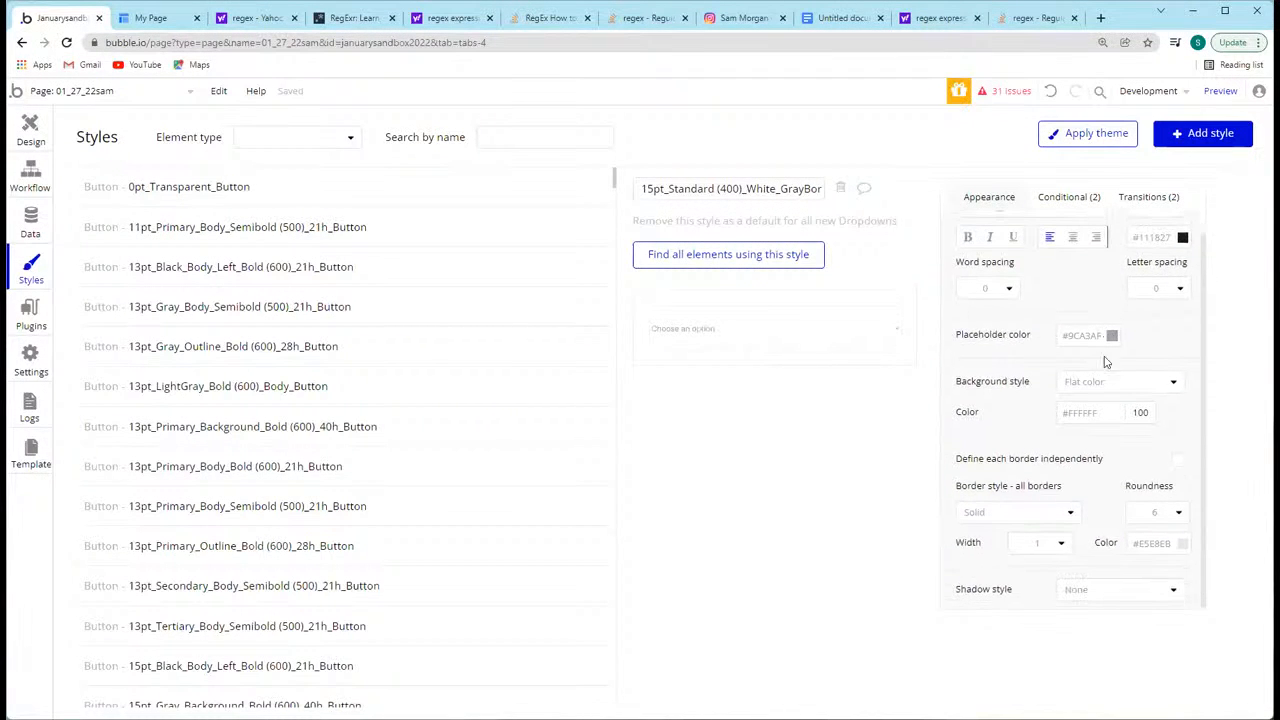
left_click(29, 130)
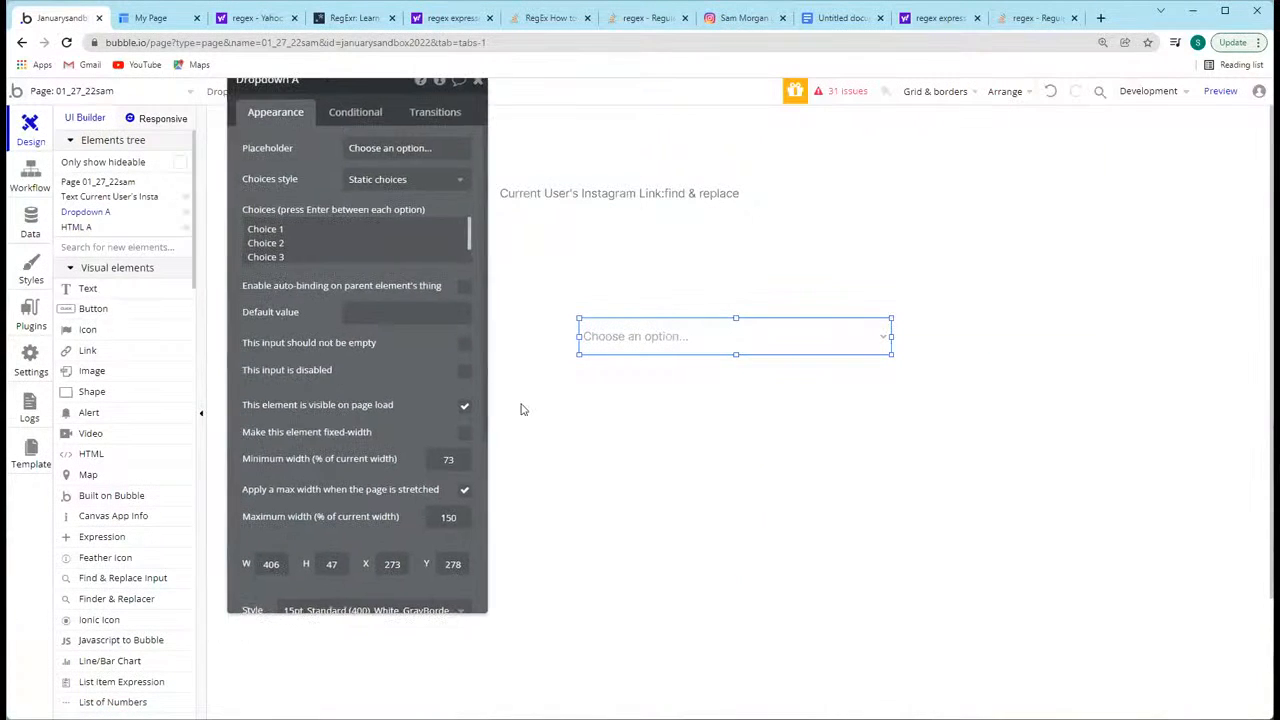
Step: Comment out HTML A's whole style block with /* and */ and preview the page
left_click(664, 400)
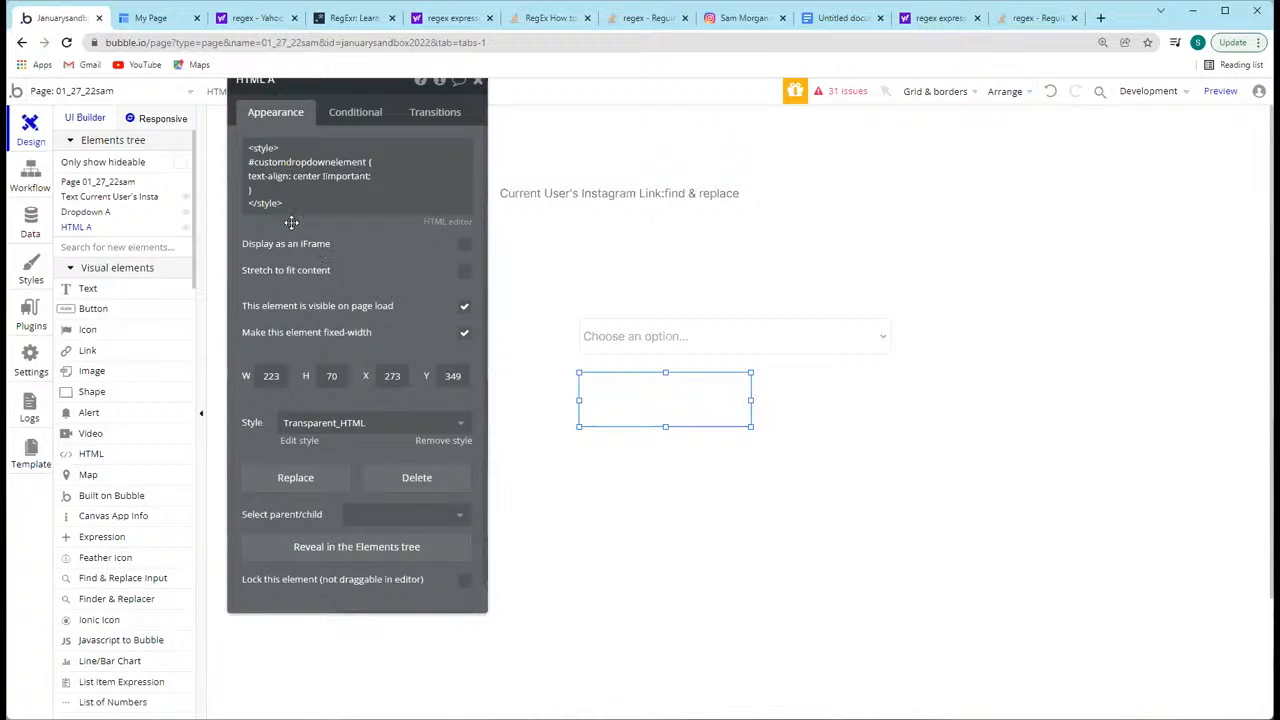
left_click(268, 185)
key("ctrl+a")
left_click(258, 209)
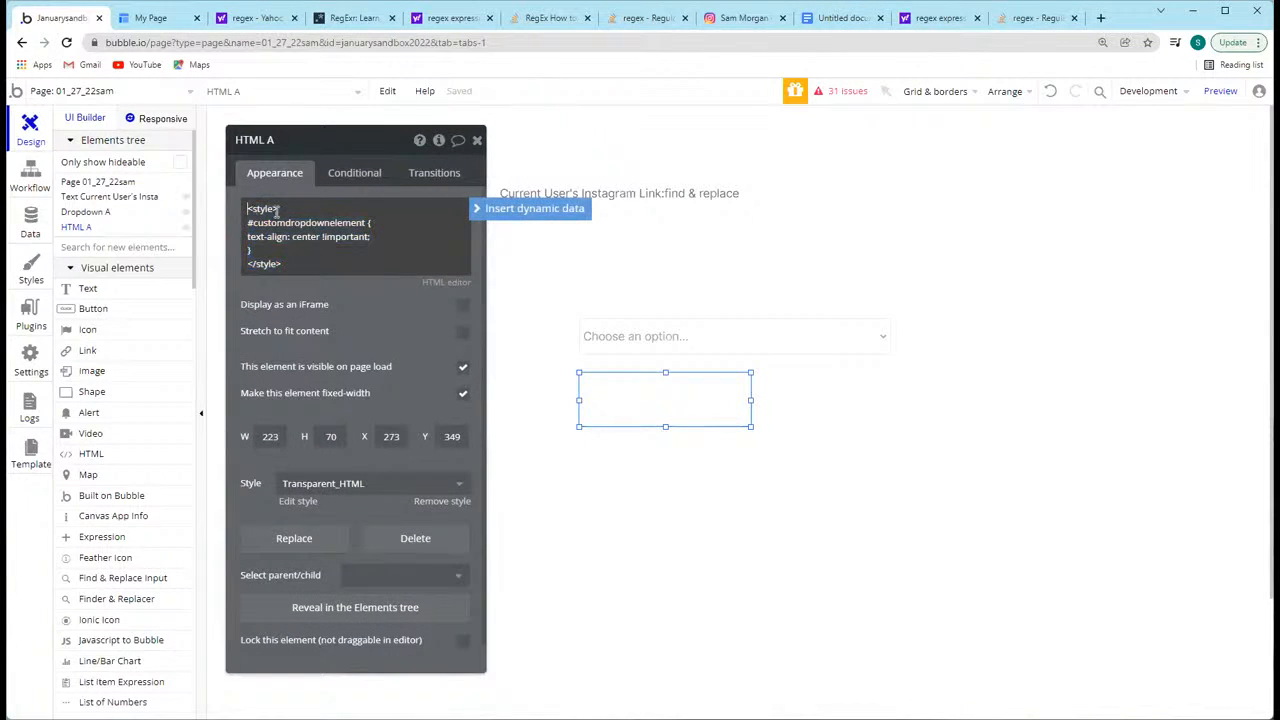
type("/*")
left_click(322, 268)
left_click(1220, 90)
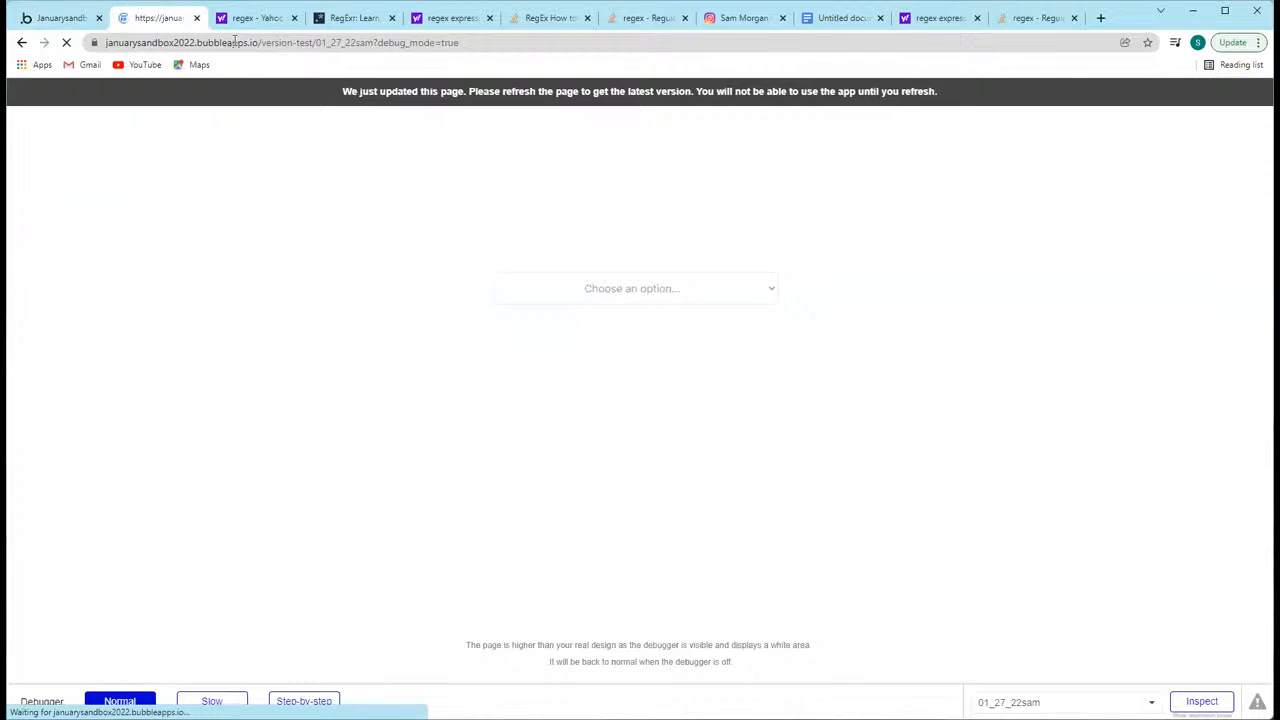
Step: Remove the /* and */ comment markers from around HTML A's style block
left_click(60, 17)
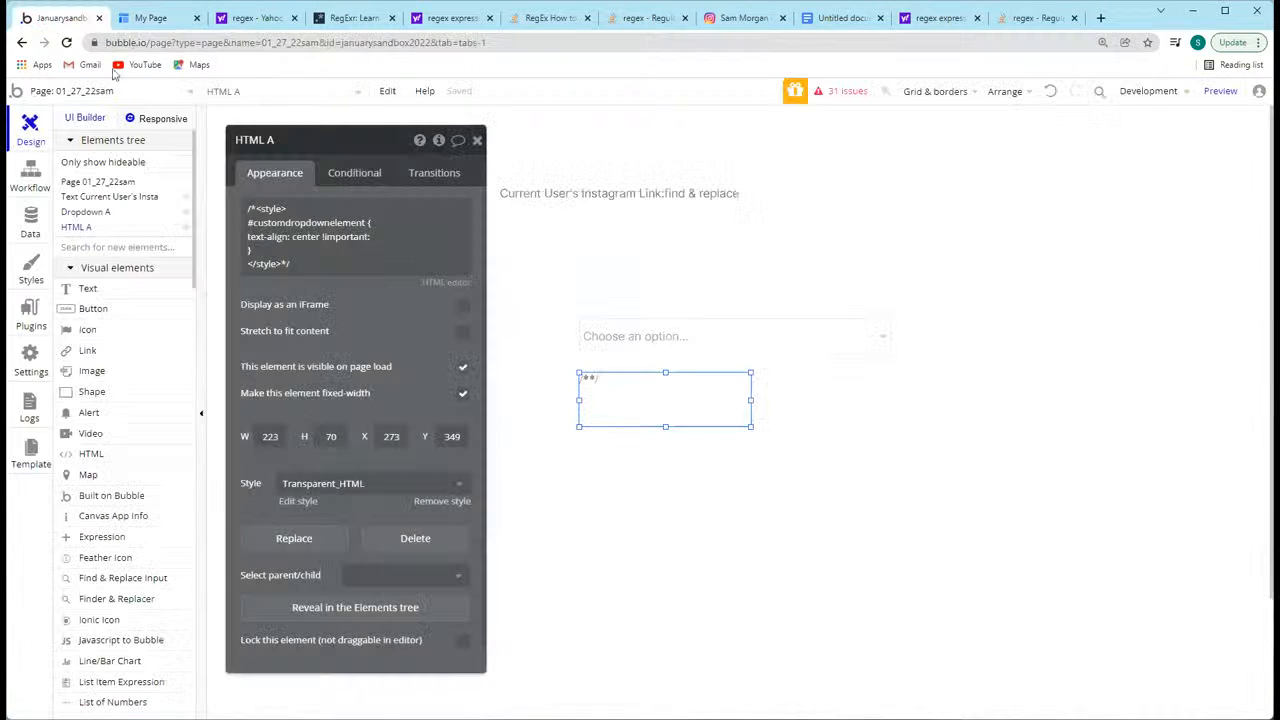
left_click(251, 208)
left_click(255, 207)
left_click_drag(256, 207, 237, 206)
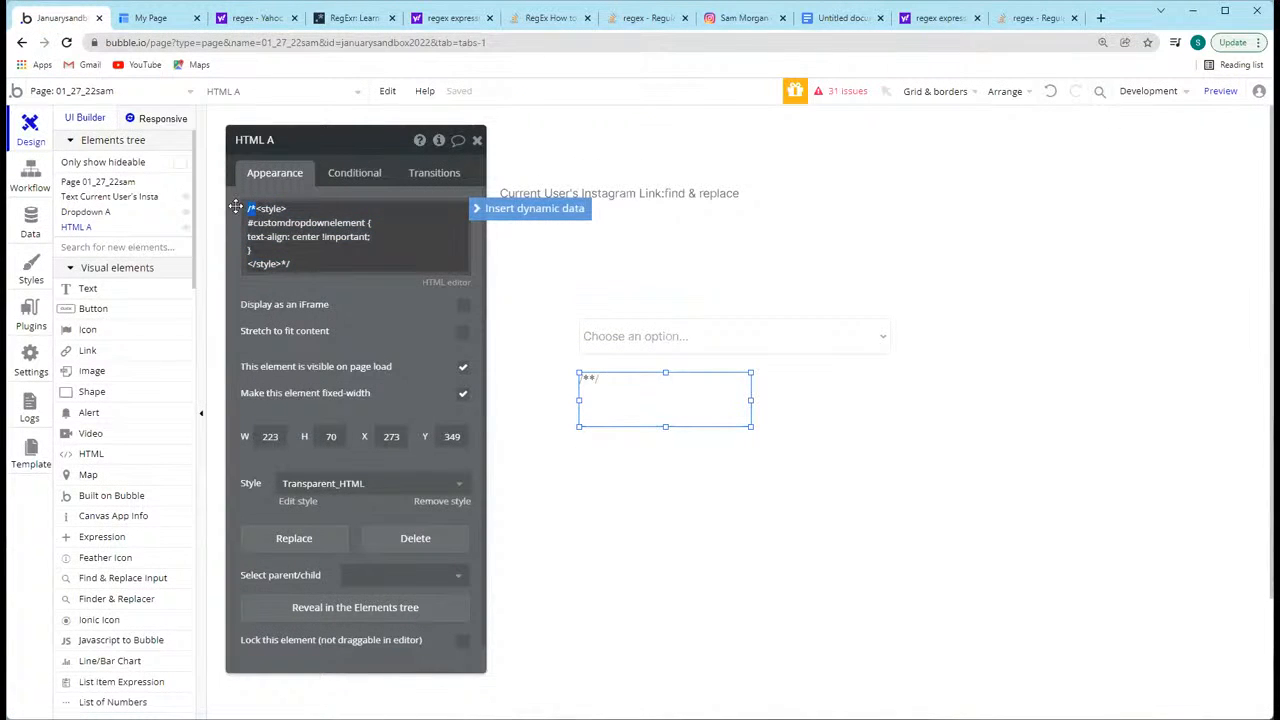
key("BackSpace")
left_click(312, 265)
key("BackSpace")
key("BackSpace")
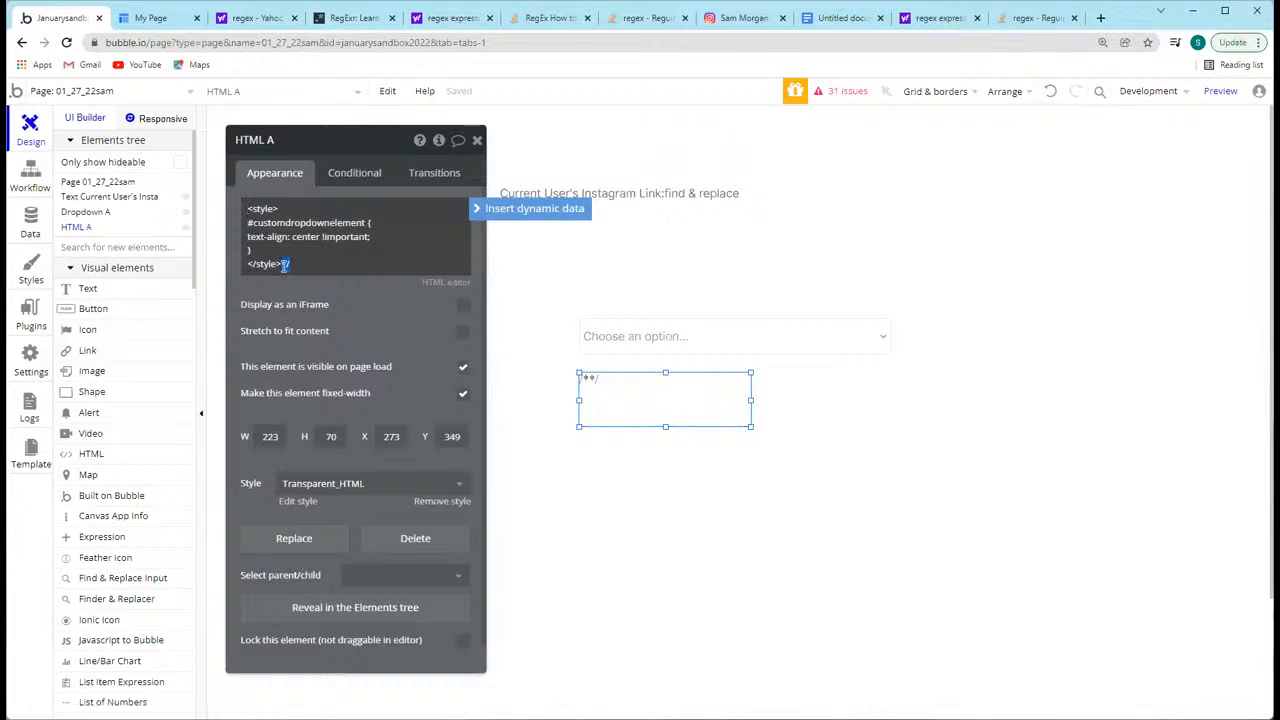
left_click(315, 296)
left_click(310, 250)
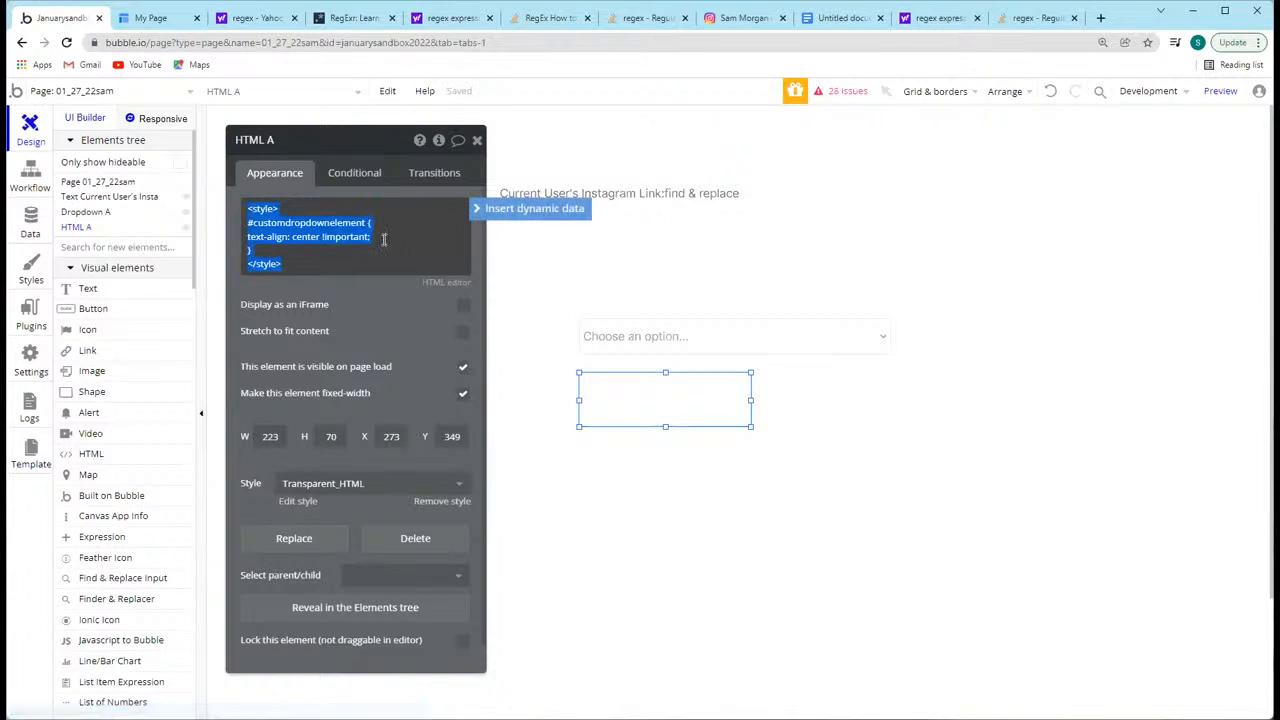
Step: Review the text-align: center !important rule under #customdropdownelement in HTML A's code
left_click(375, 238)
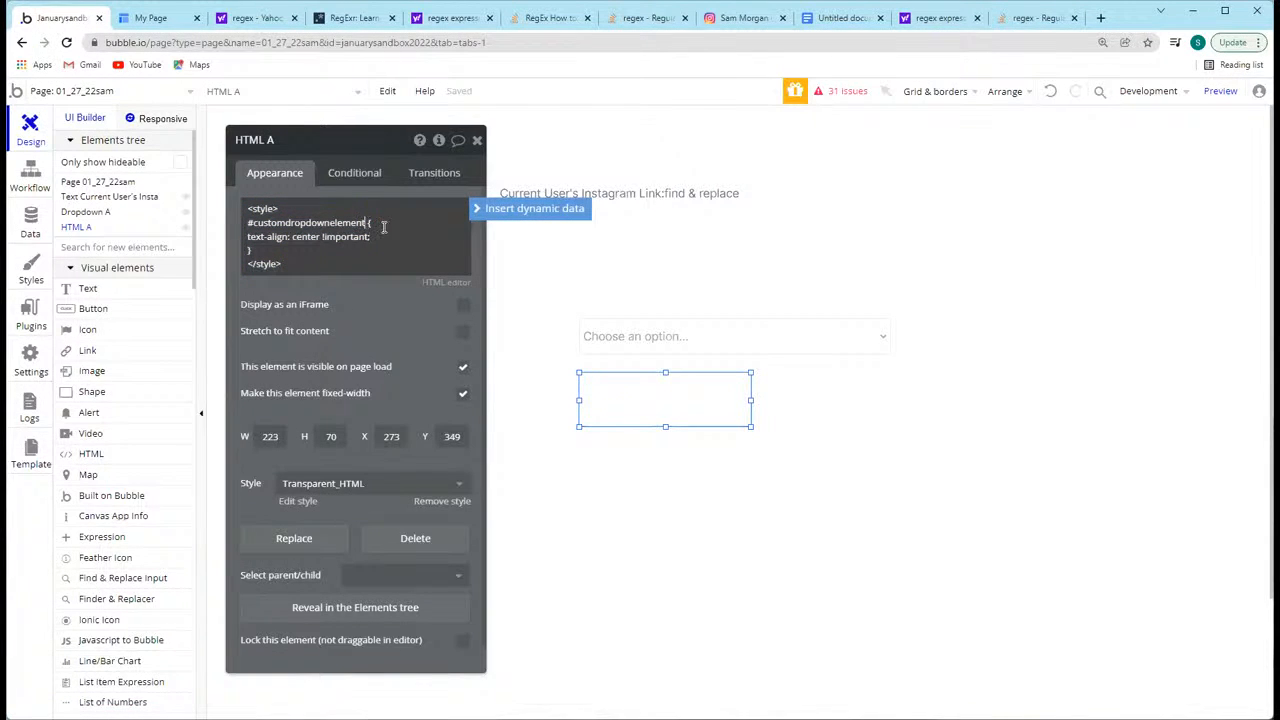
key("BackSpace")
left_click(384, 235)
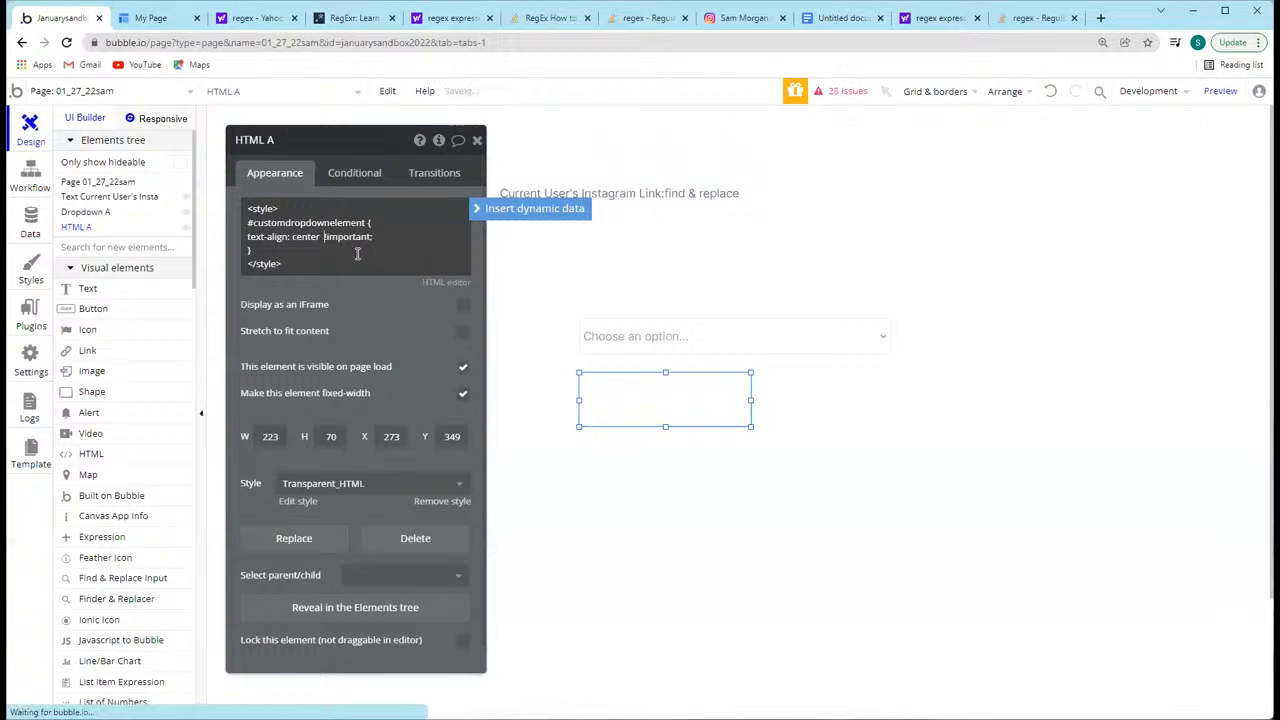
left_click_drag(276, 256, 250, 225)
left_click(254, 225)
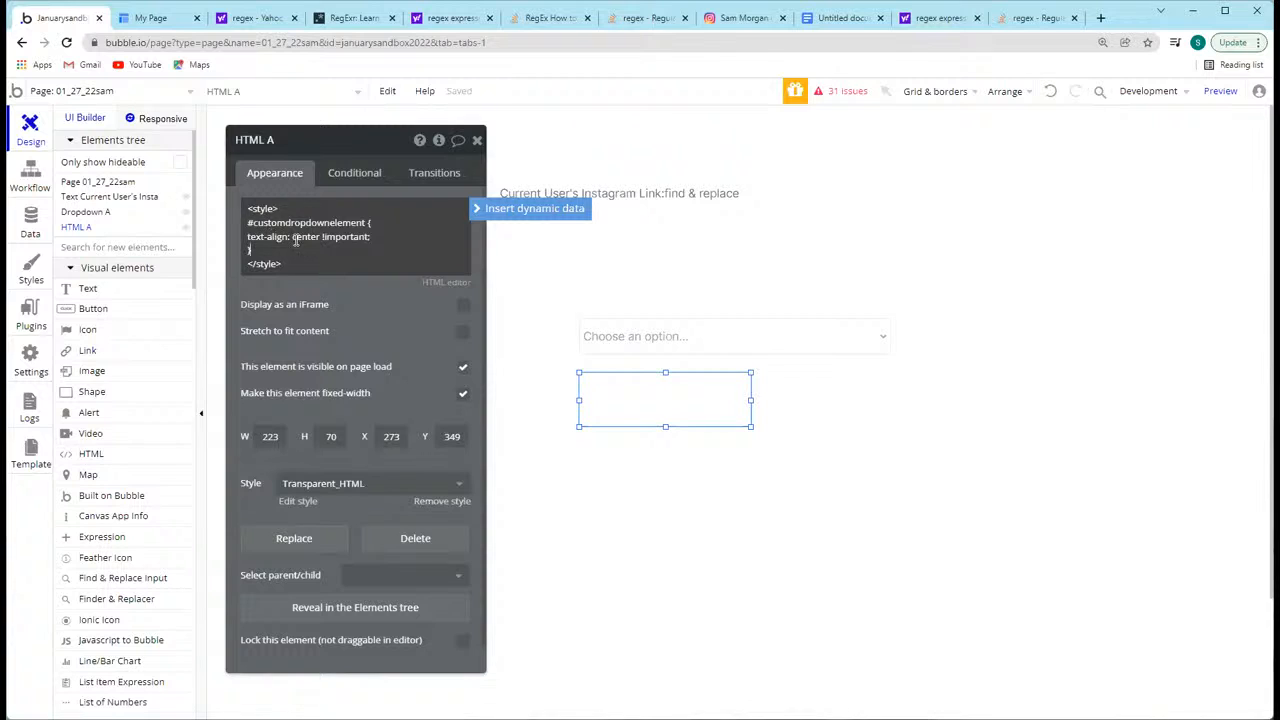
left_click(291, 237)
left_click_drag(291, 237, 236, 237)
left_click(352, 237)
Step: Delete all of HTML A's style code and preview the page without the custom CSS
key("ctrl+a")
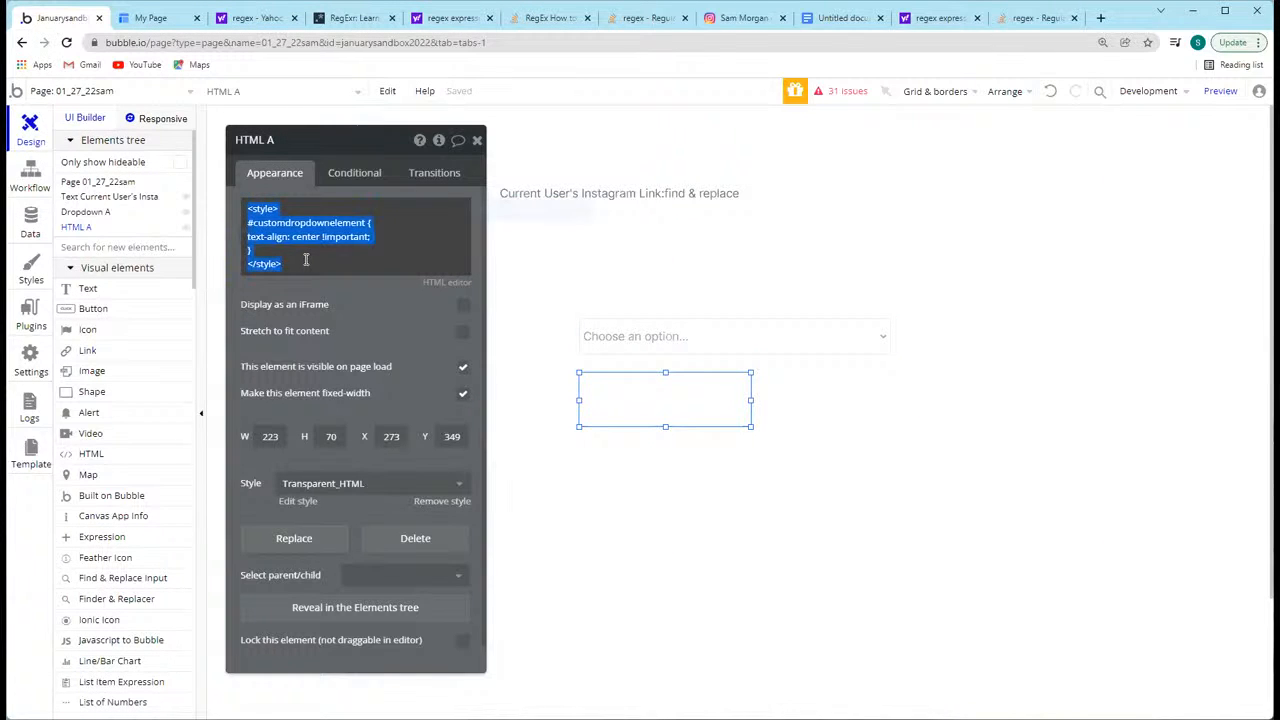
key("BackSpace")
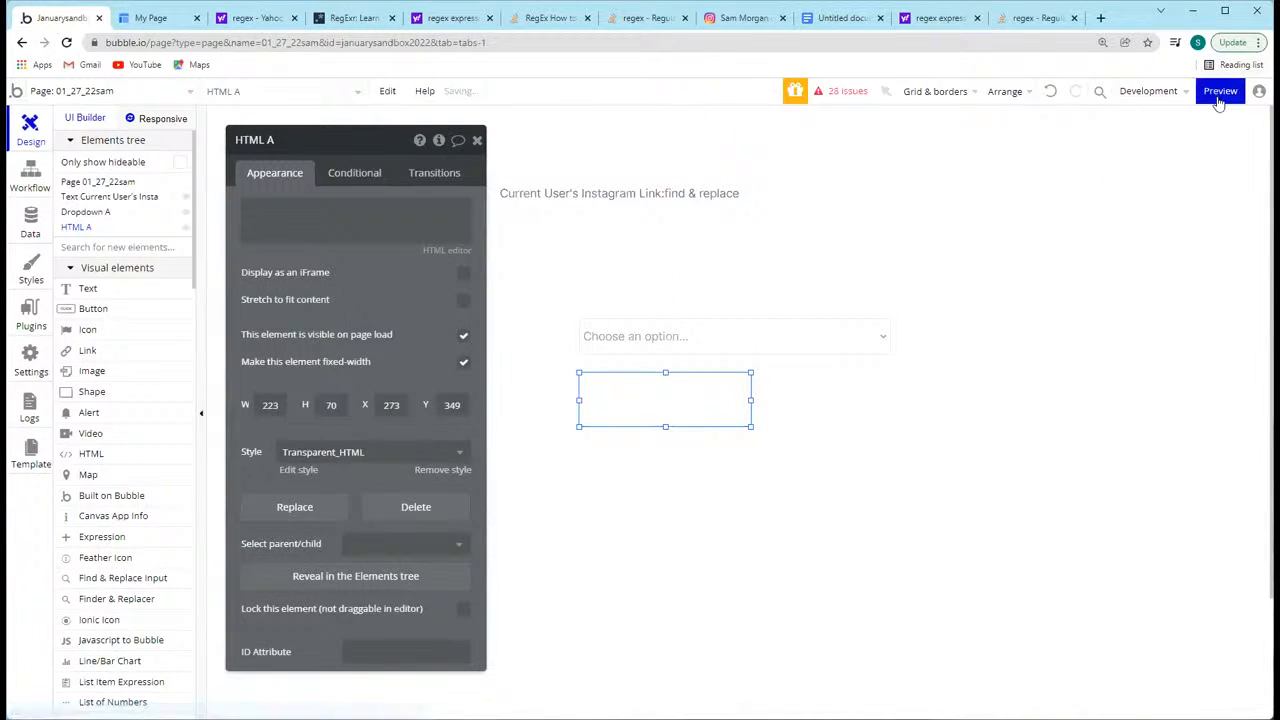
left_click(1218, 97)
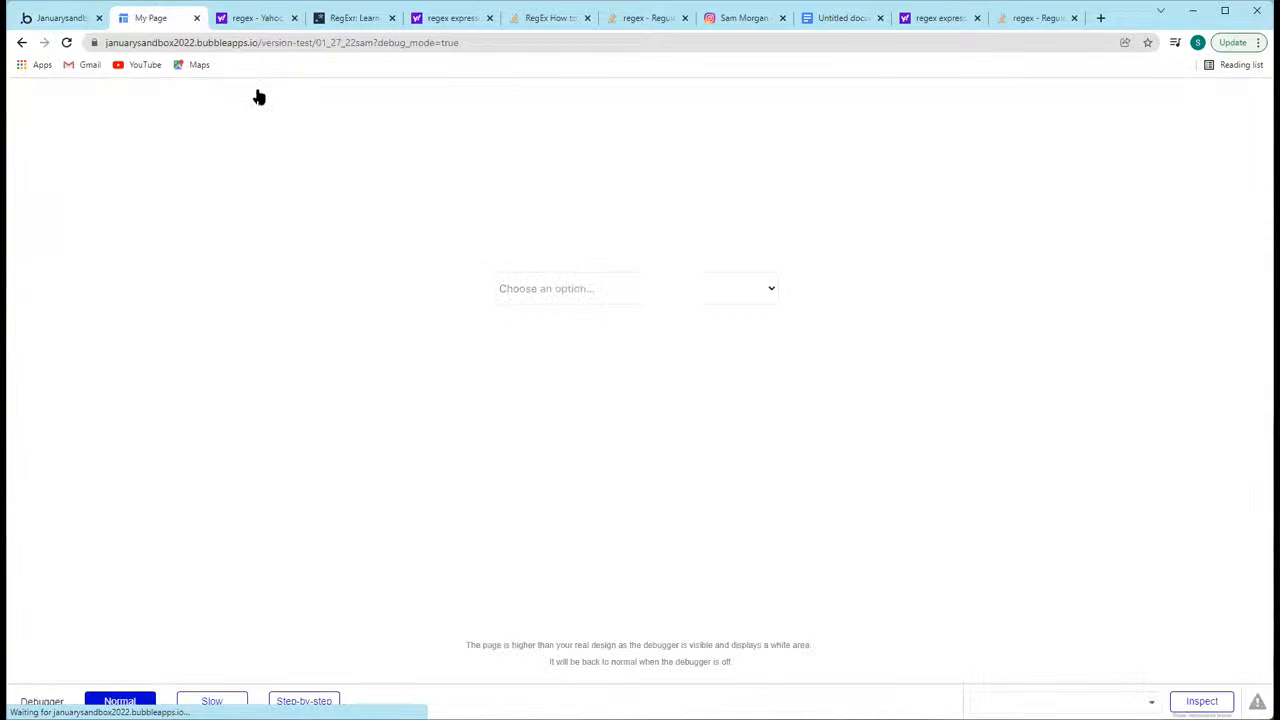
Step: Set the text alignment to centred in the 15pt_Standard (400) white dropdown style used by Dropdown A
left_click(74, 18)
left_click(594, 330)
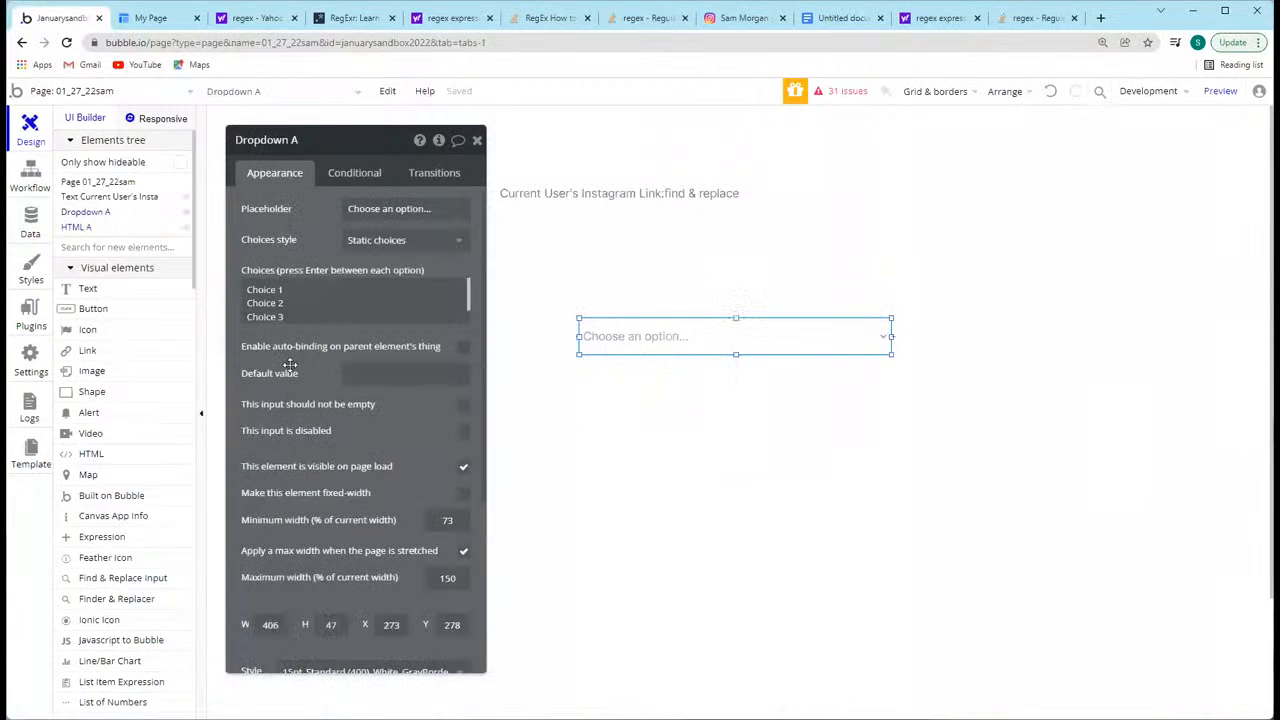
scroll(325, 596, "down", 3)
left_click(296, 428)
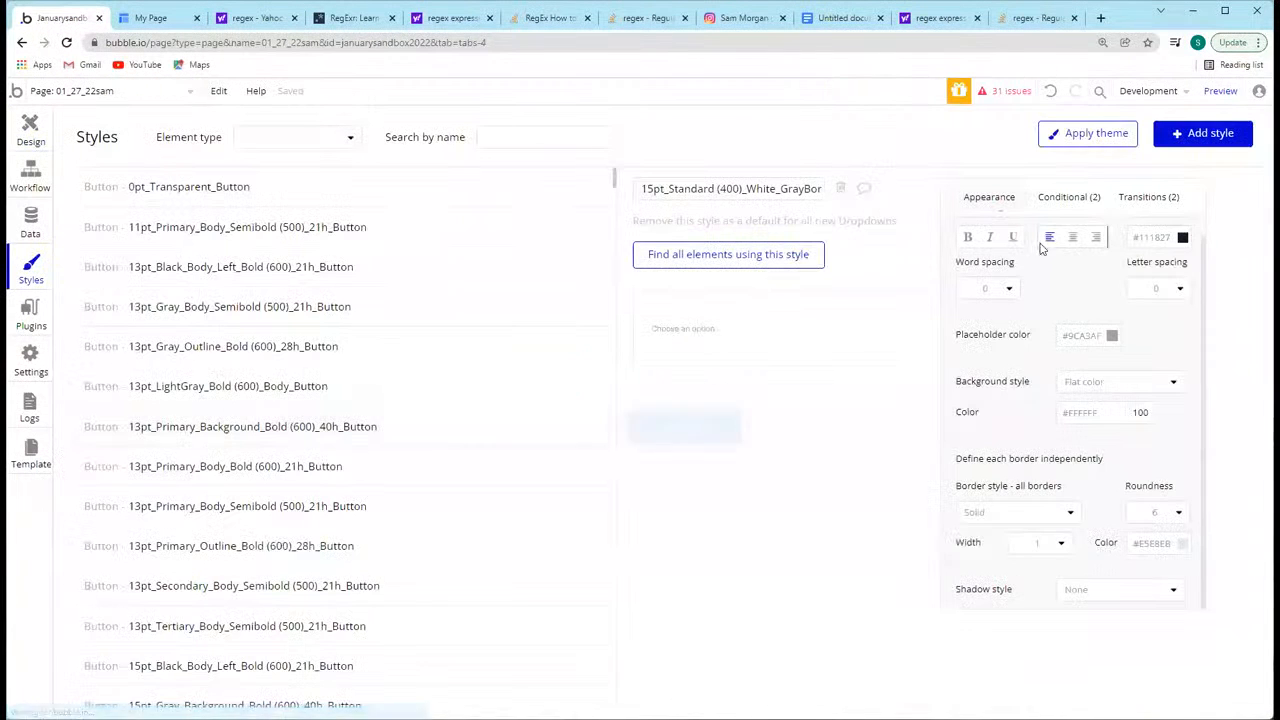
left_click(1070, 238)
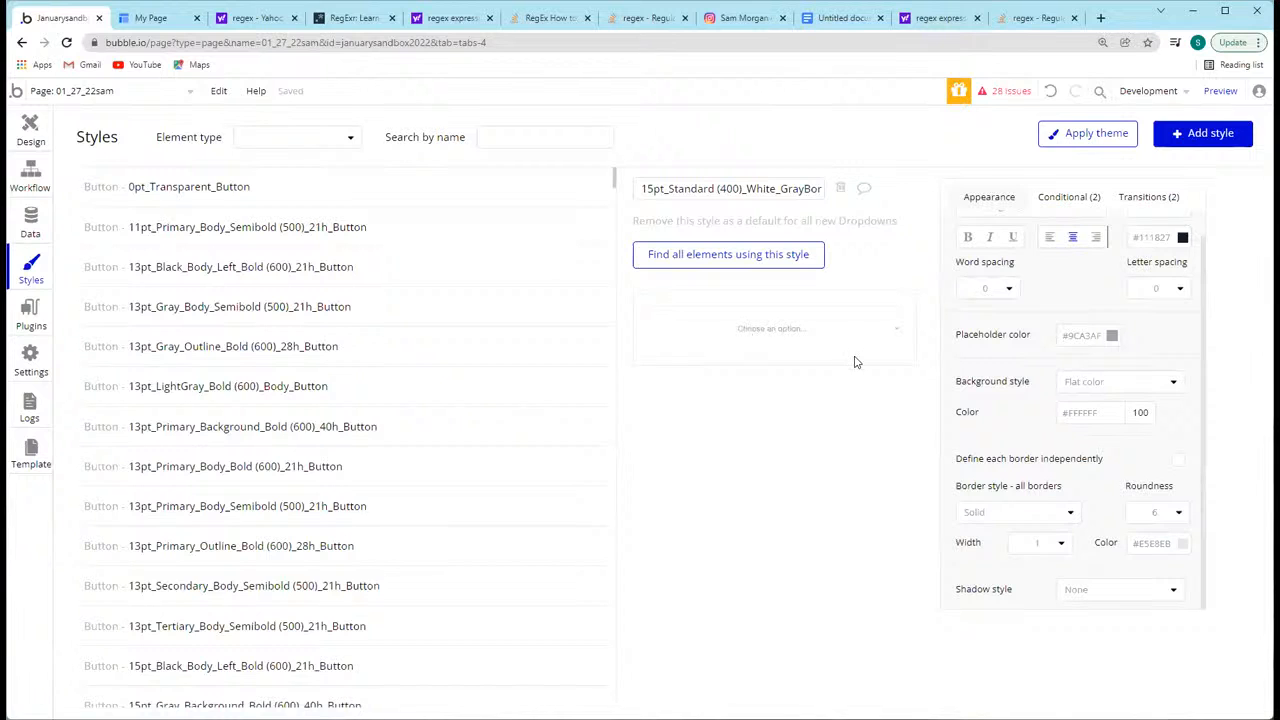
scroll(1073, 243, "up", 1)
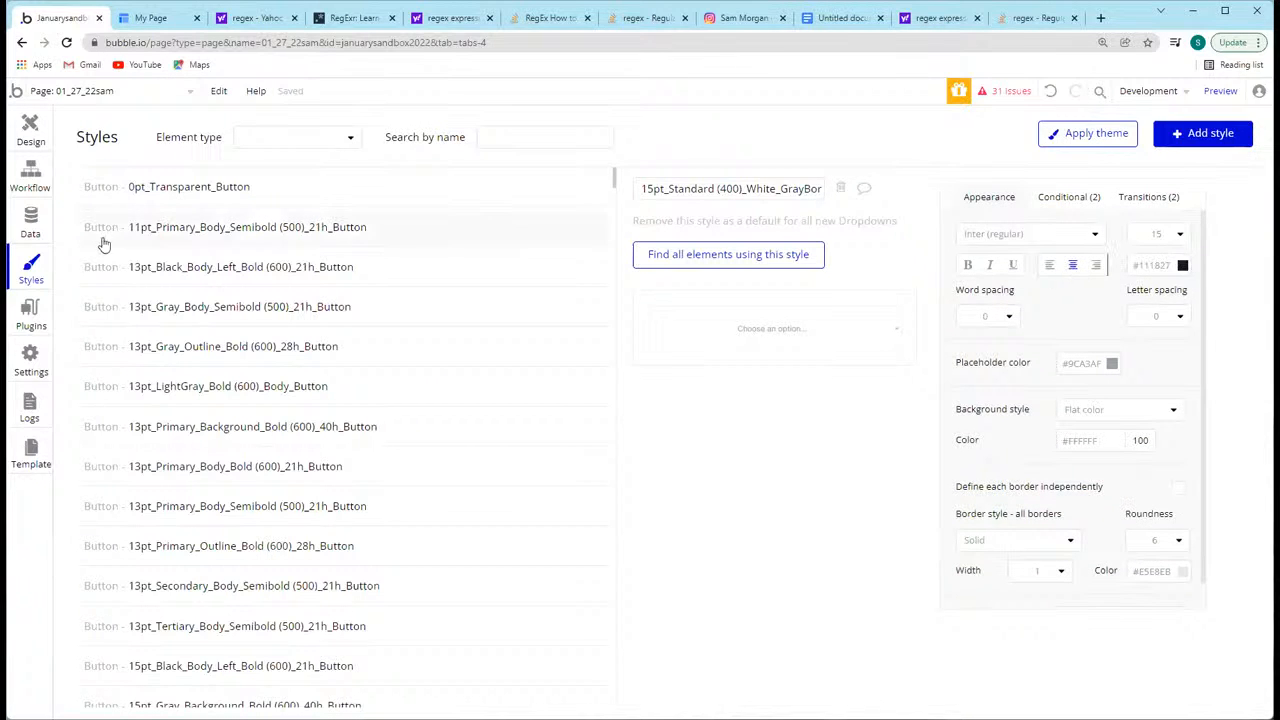
Step: Detach the shared style from Dropdown A and preview the page to check how its choices are aligned
left_click(30, 130)
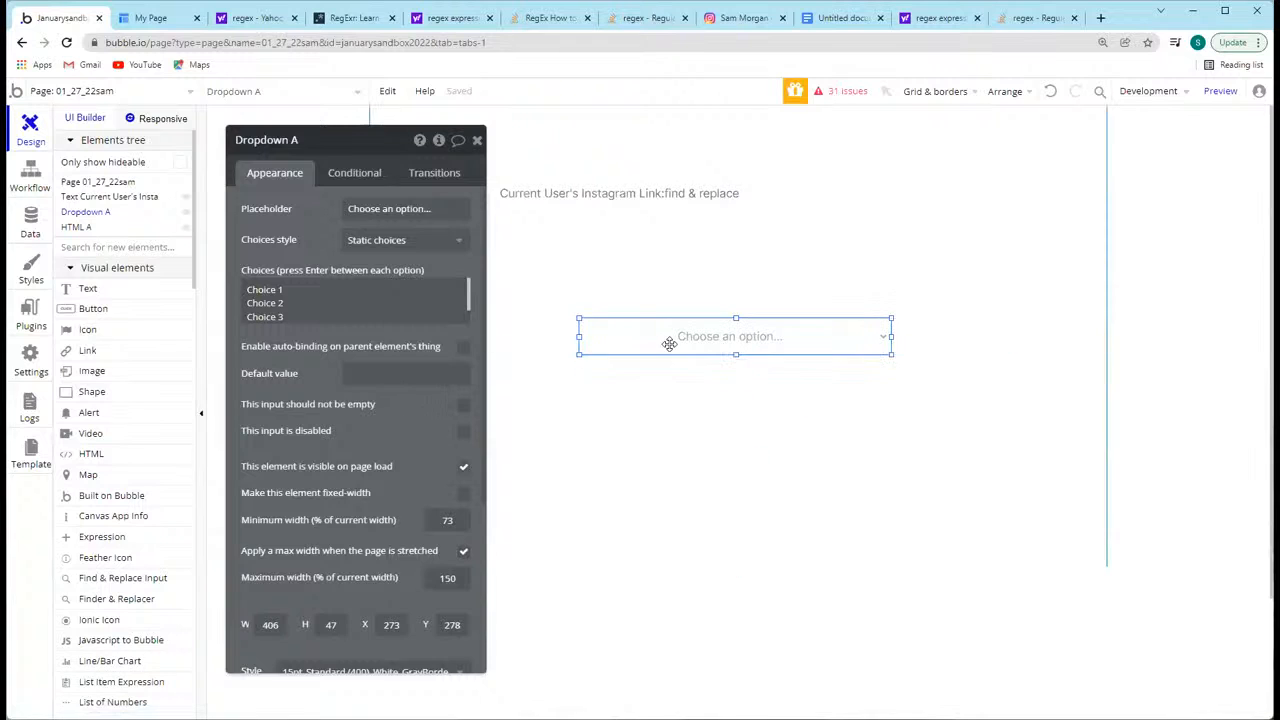
scroll(400, 450, "down", 5)
left_click(442, 425)
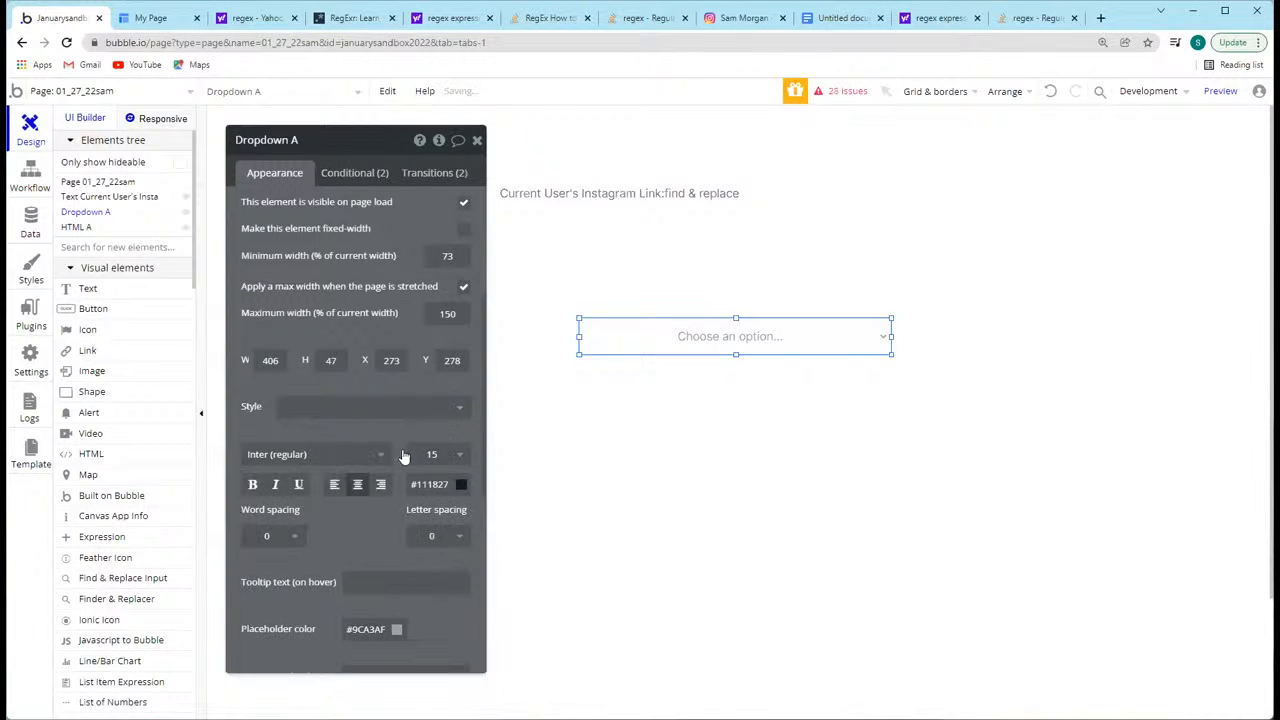
left_click(1220, 91)
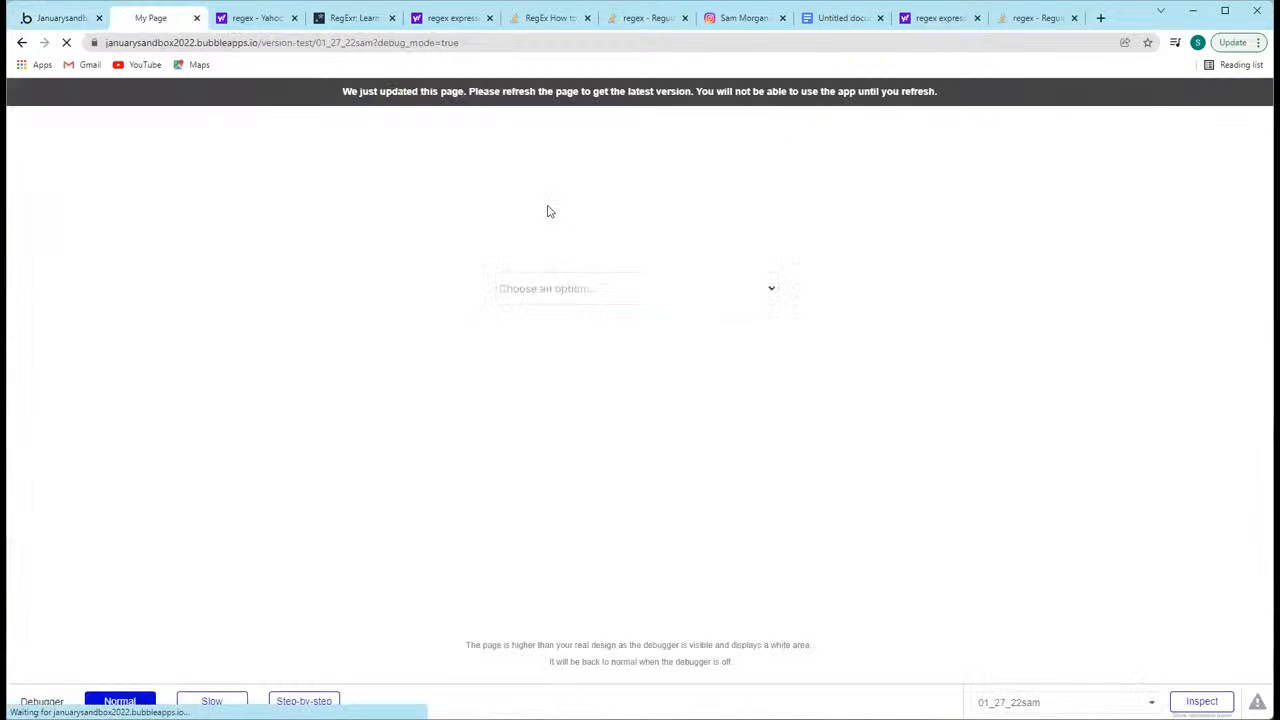
left_click(669, 295)
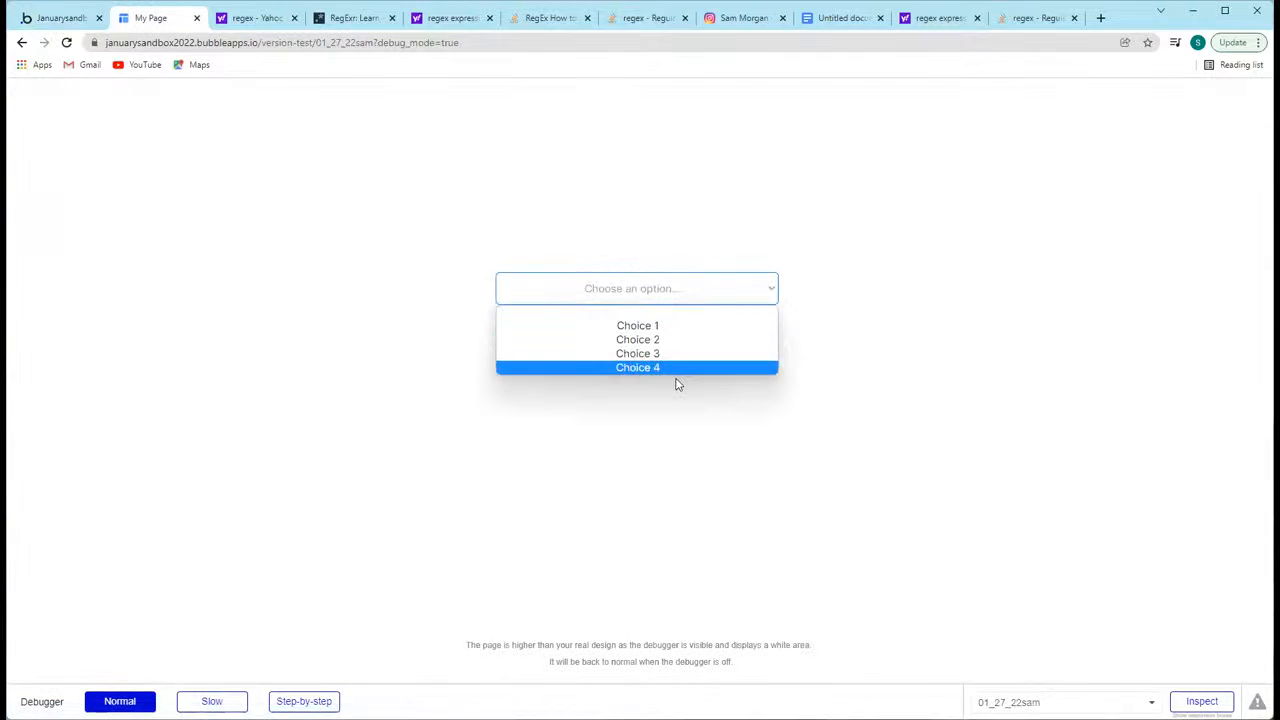
Step: Reopen the previewed dropdown's choice list to check the alignment of its options, and close it
left_click(520, 211)
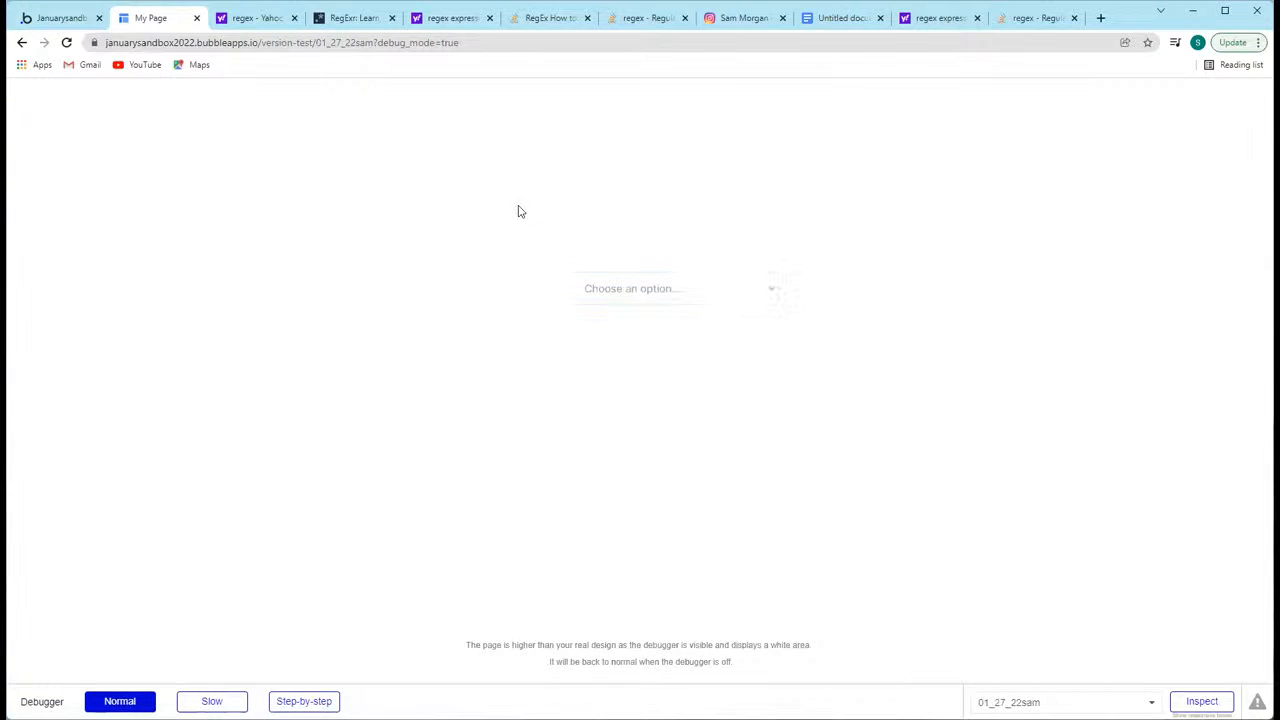
left_click(619, 295)
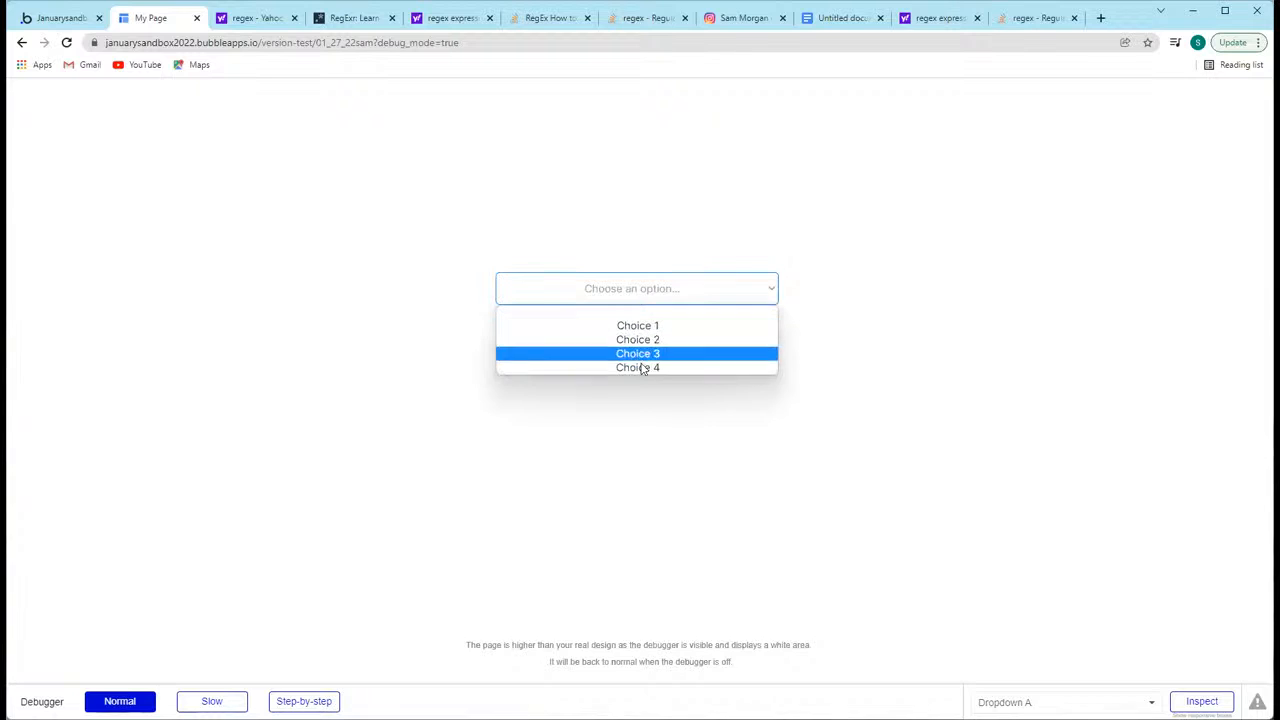
left_click(596, 260)
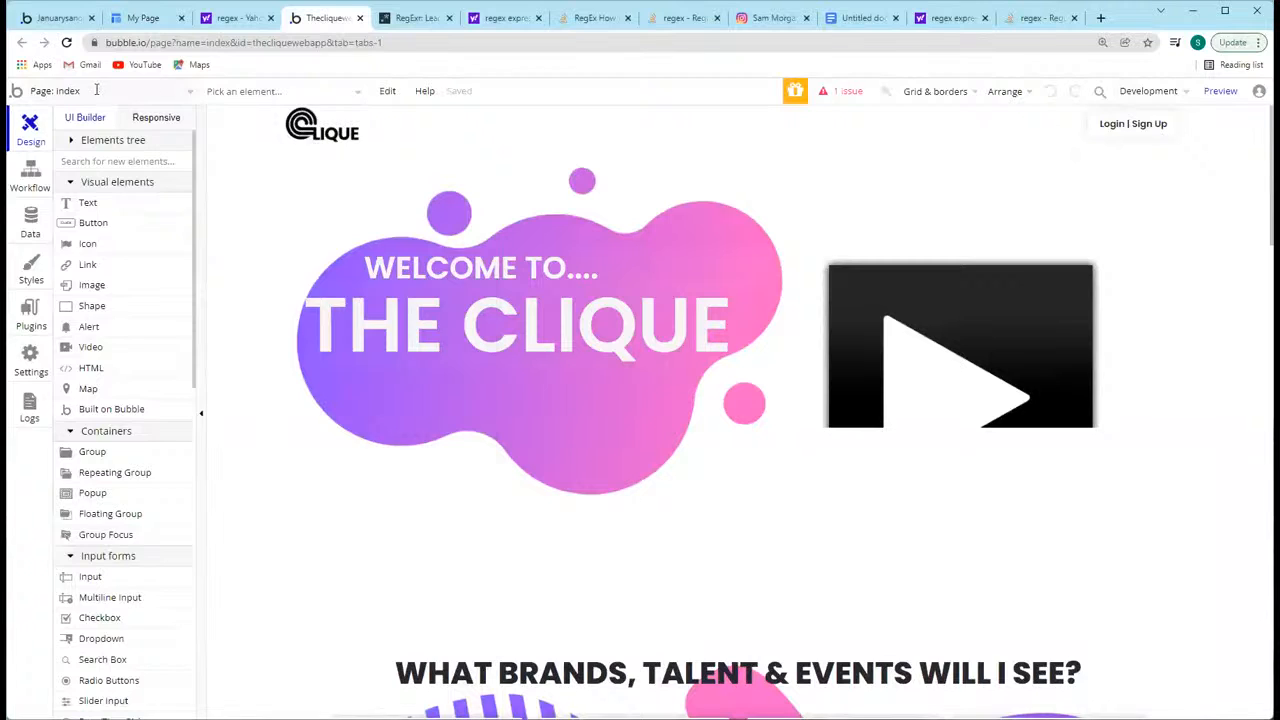
Step: Open the app page in the Theclique web app's editor and expand its elements tree
left_click(95, 91)
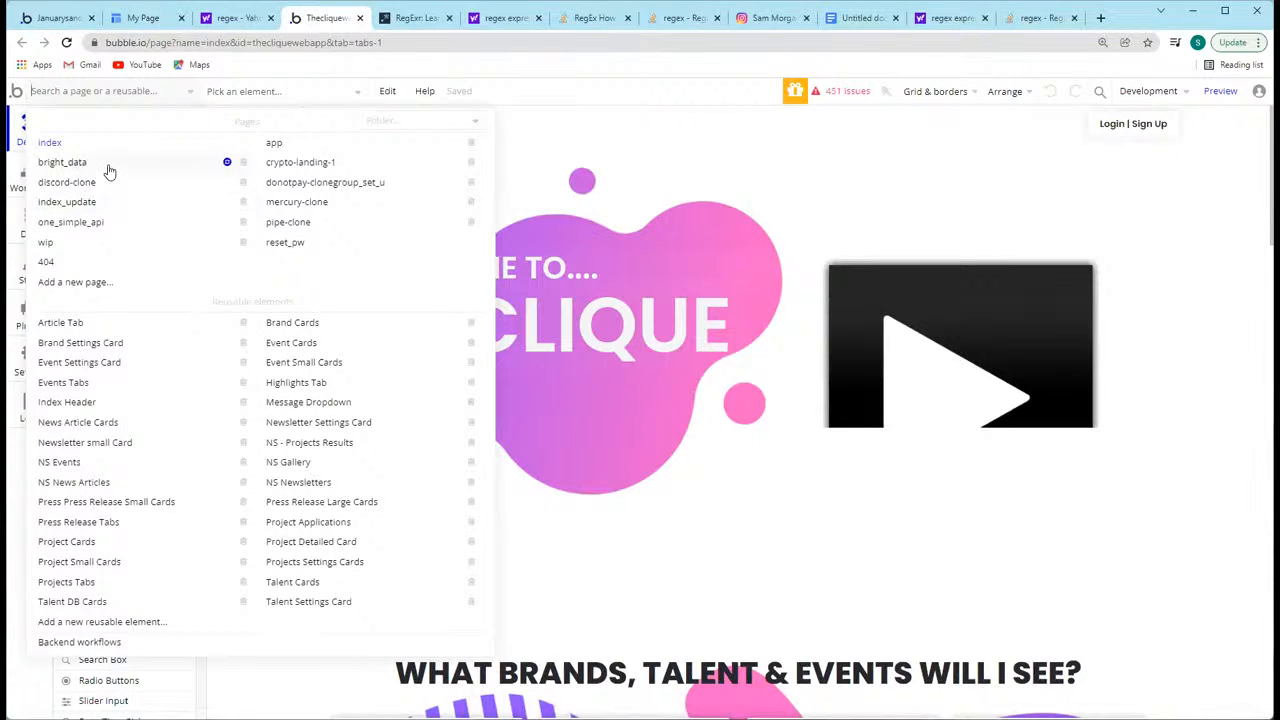
left_click(278, 145)
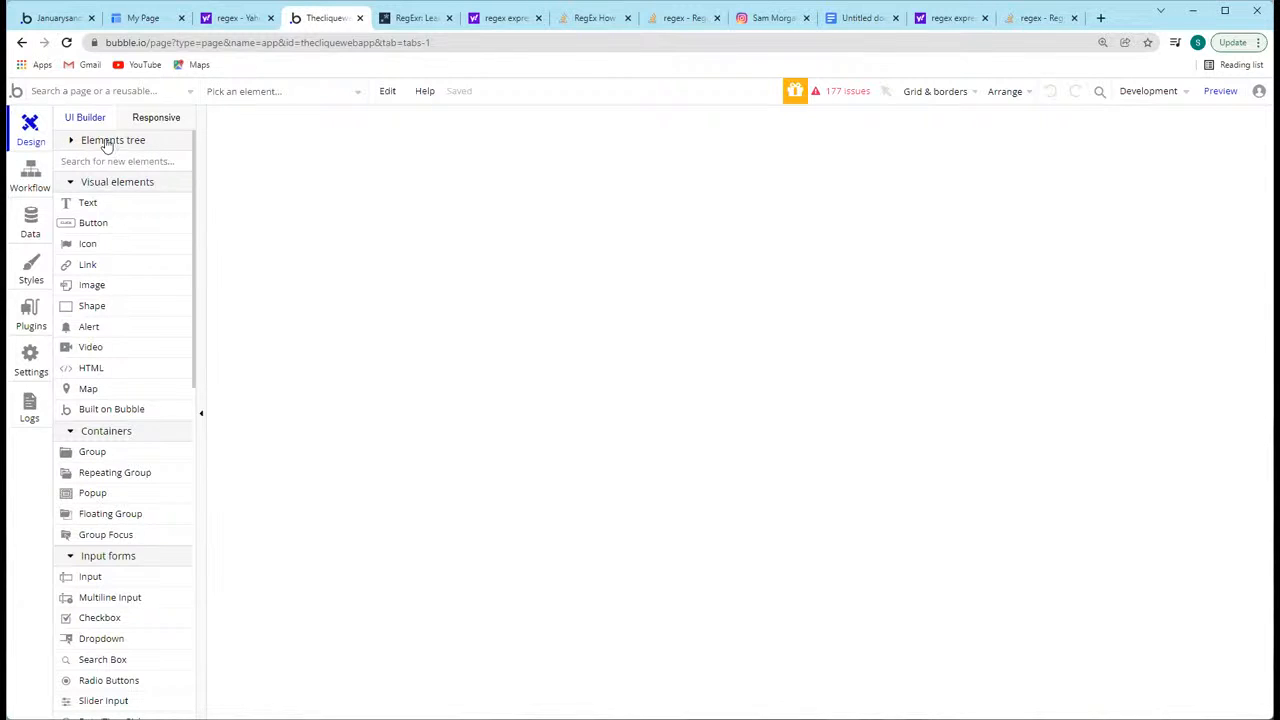
left_click(72, 142)
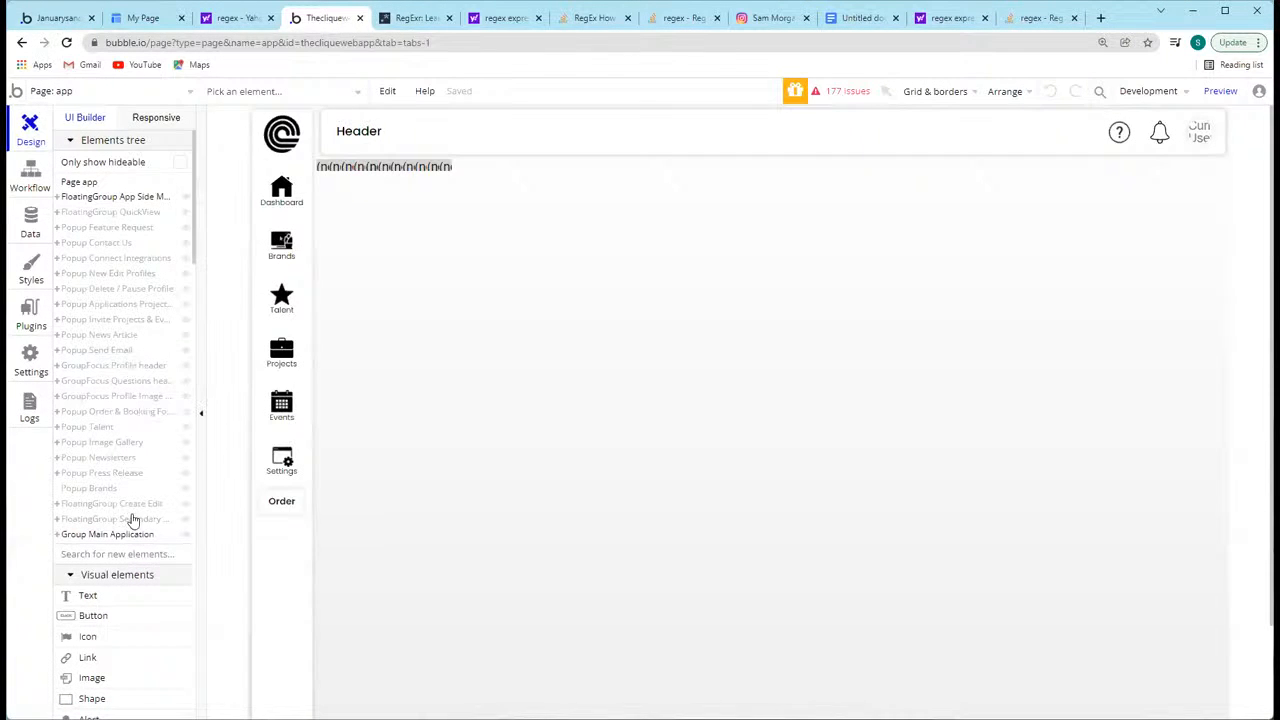
Step: Reveal the nested Group CE Brands inside FloatingGroup Create Edit and open the Brand Type multidropdown's properties
double_click(58, 511)
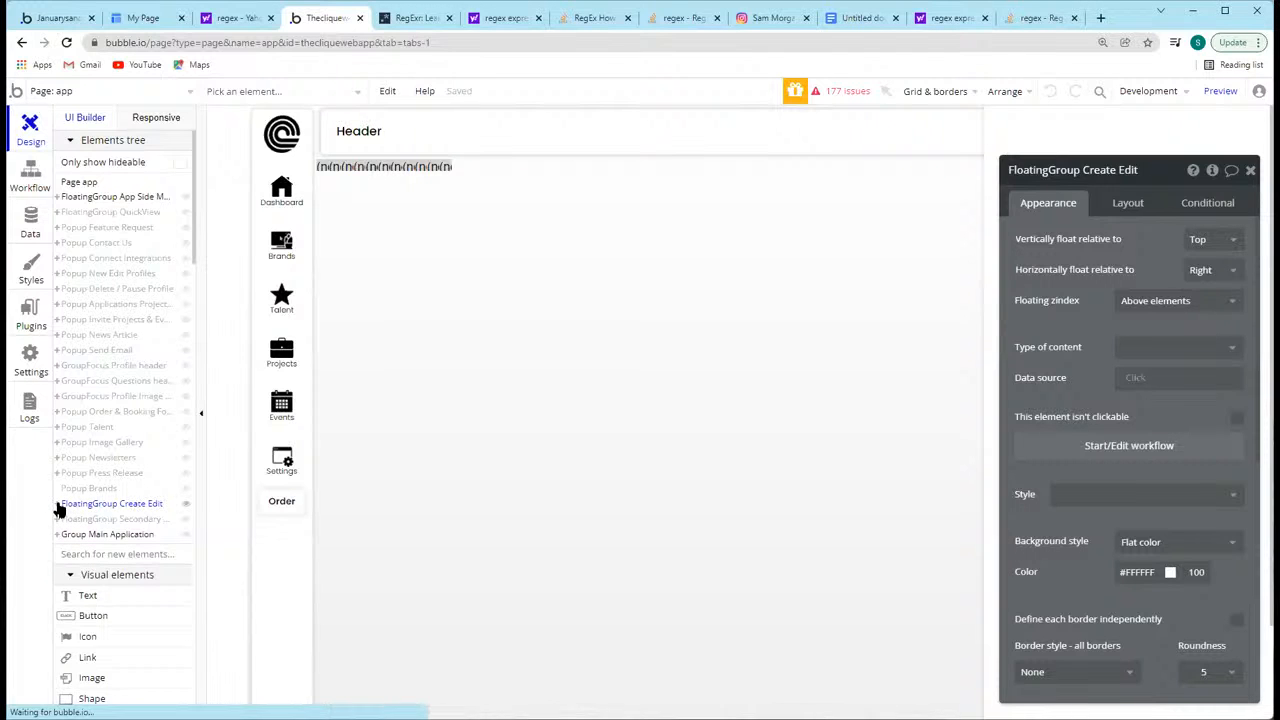
left_click(57, 505)
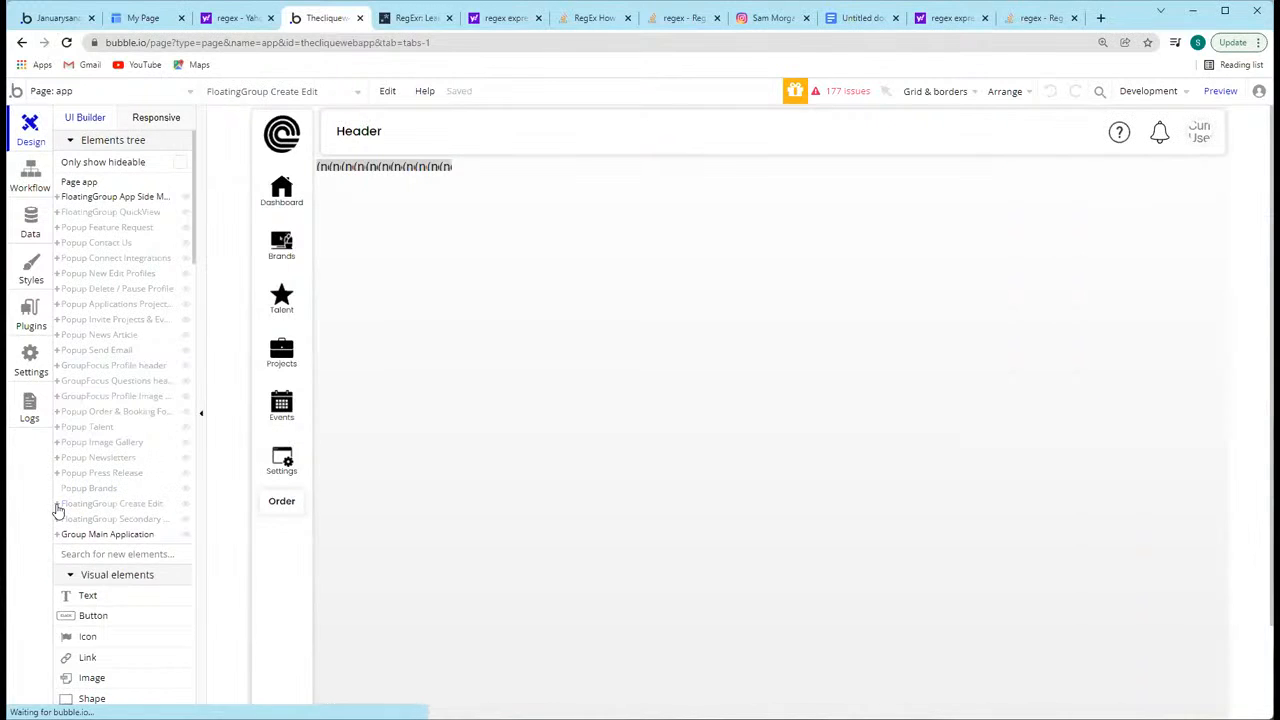
double_click(110, 505)
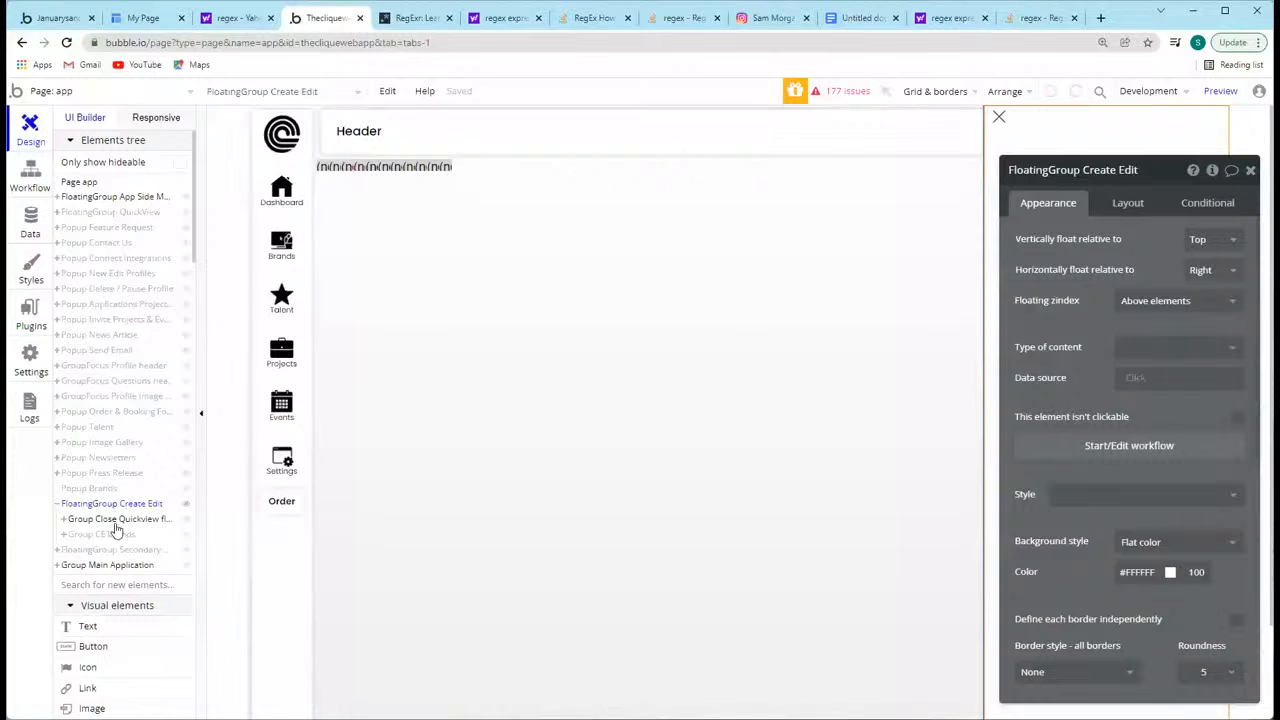
left_click(64, 538)
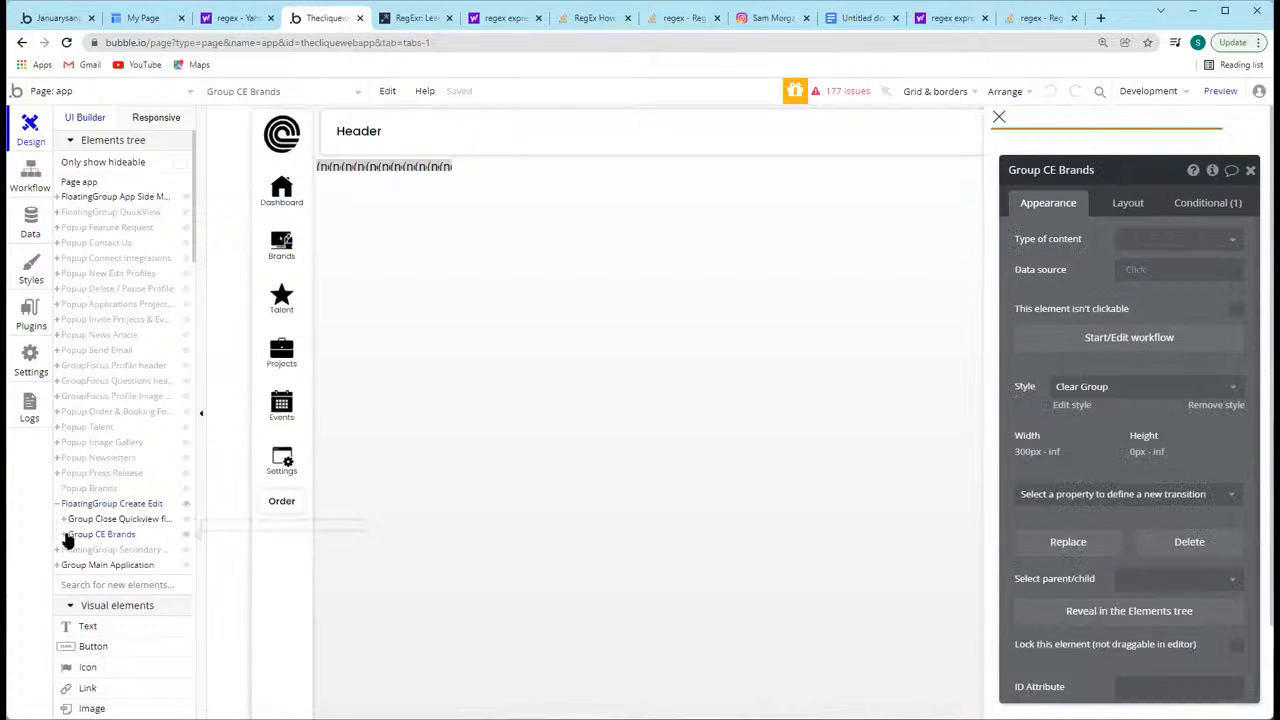
left_click(64, 538)
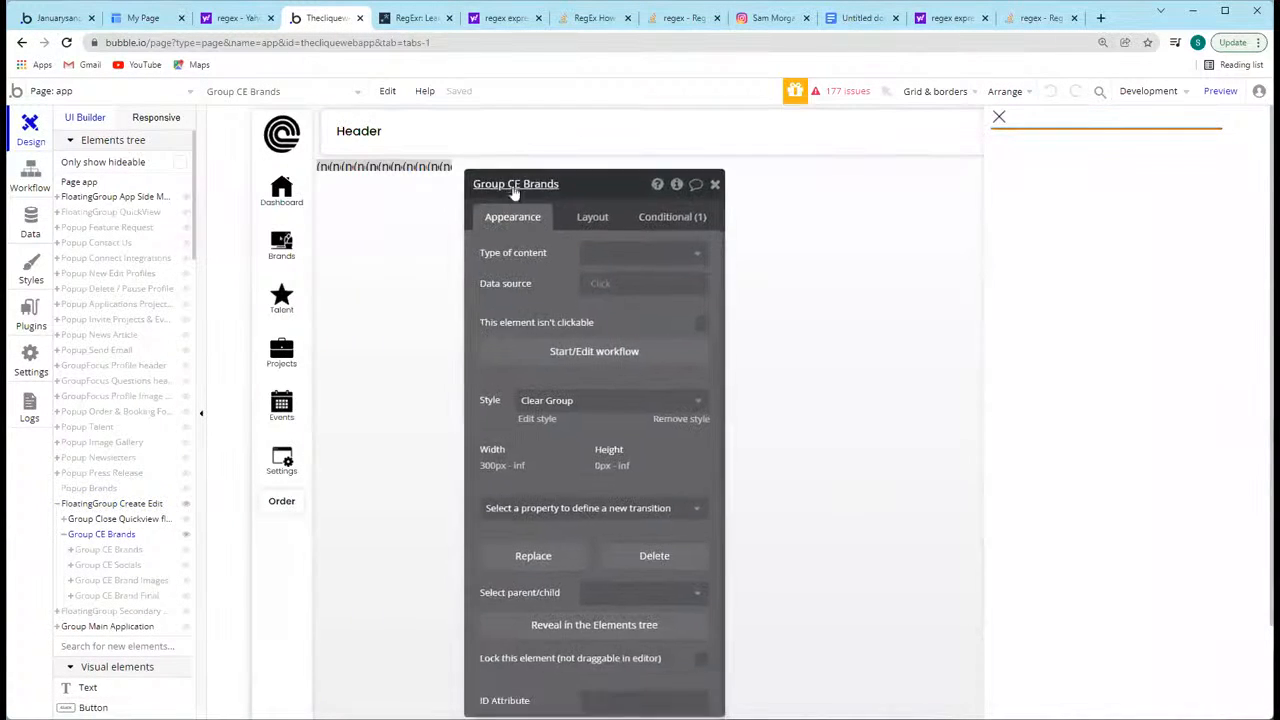
left_click(112, 550)
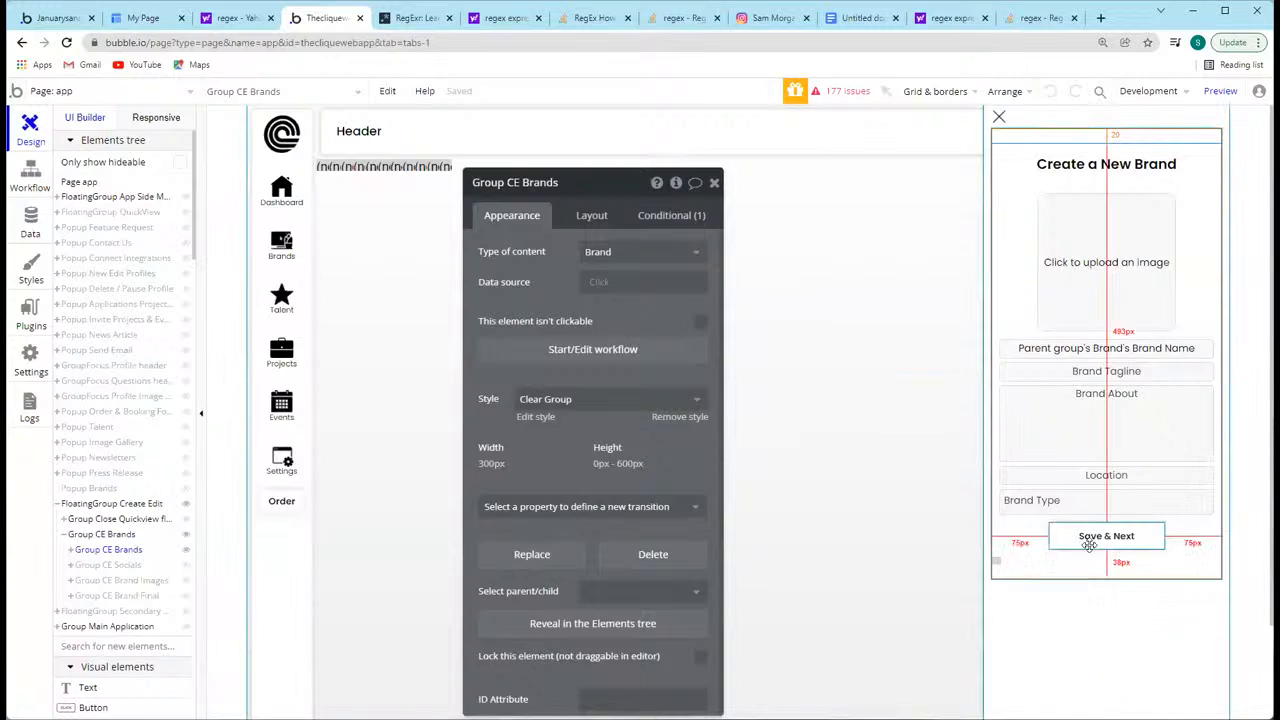
left_click(1068, 512)
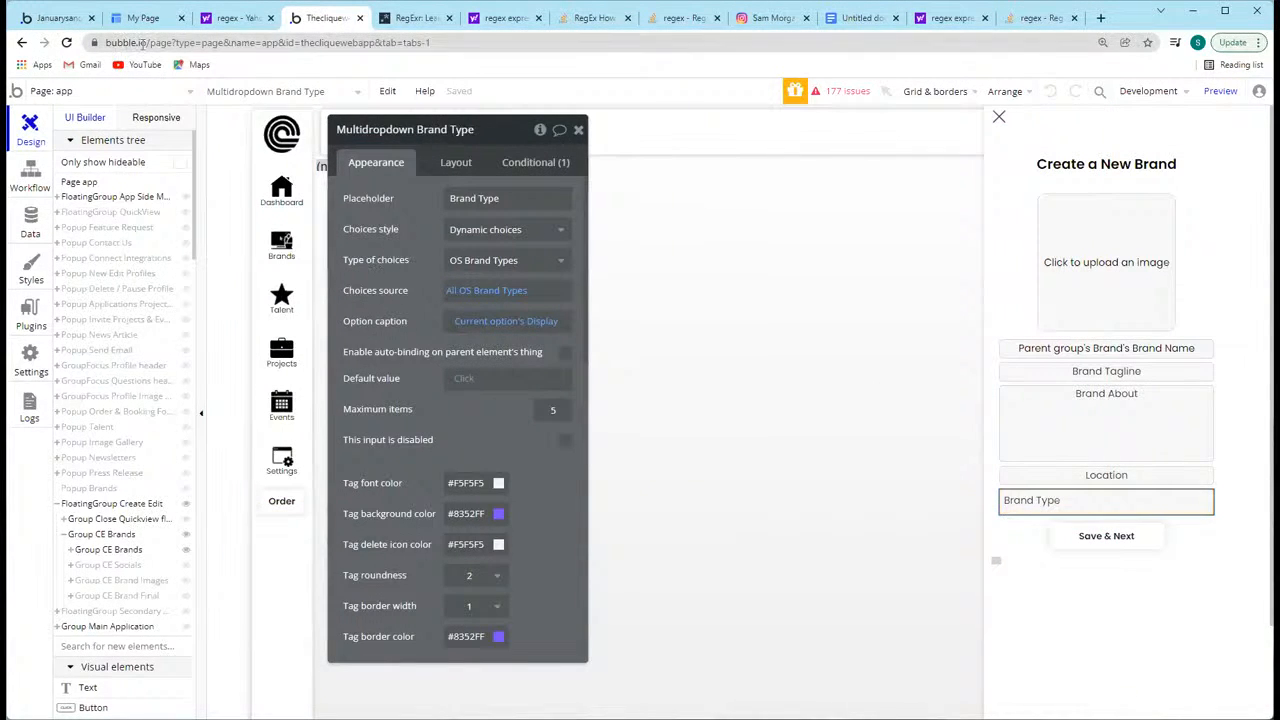
Step: Switch back to the January sandbox editor and replace Dropdown A with a Multi dropdown element
left_click(46, 20)
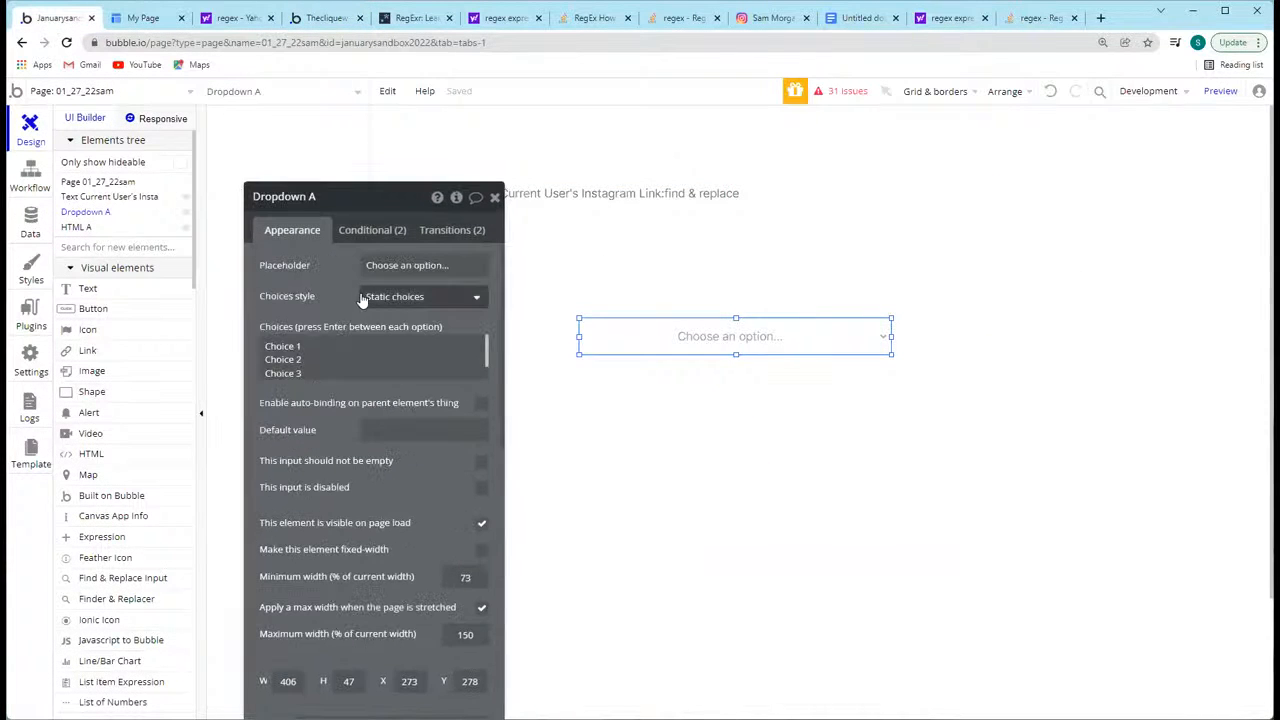
right_click(822, 332)
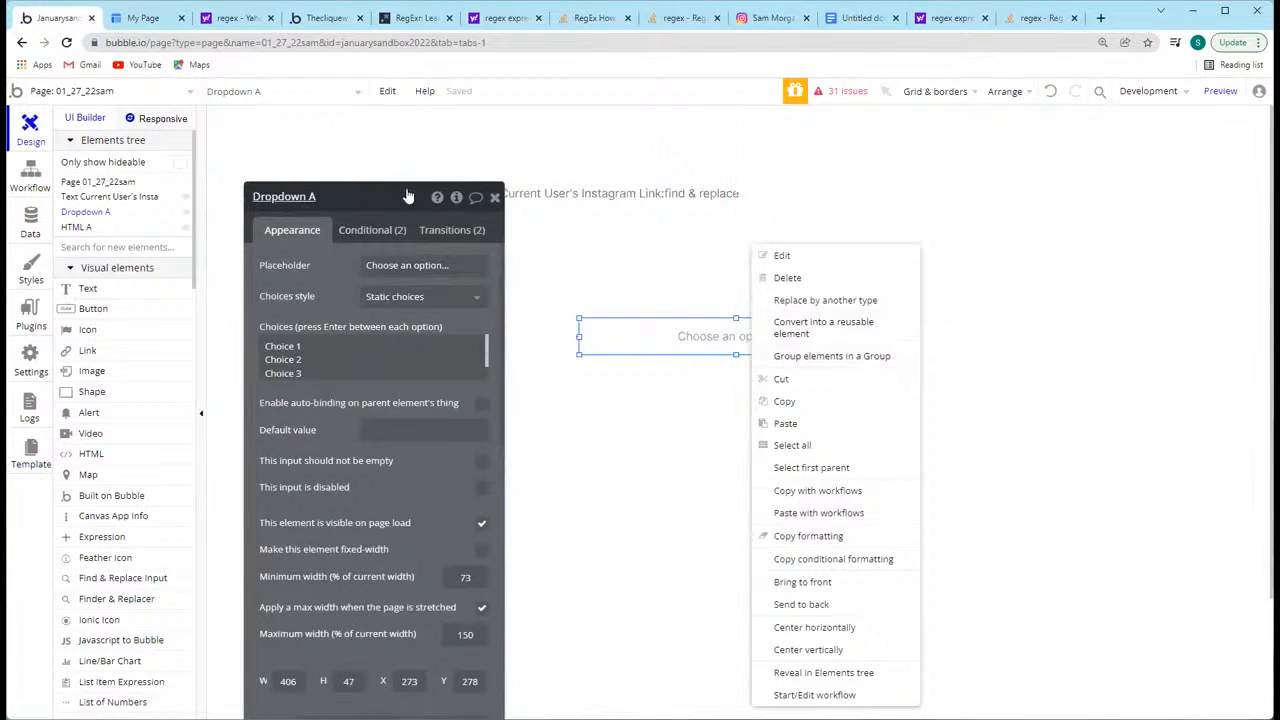
left_click(360, 200)
left_click(407, 165)
right_click(714, 322)
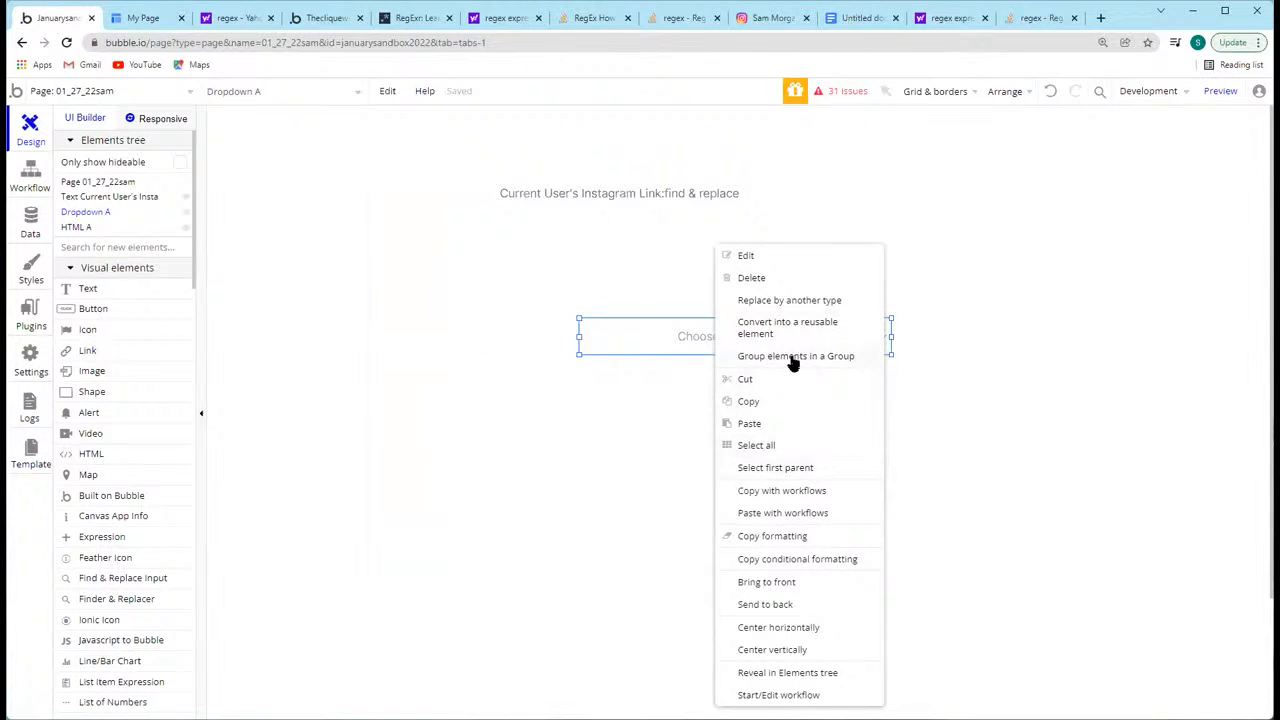
left_click(792, 301)
left_click(629, 263)
scroll(649, 423, "down", 2)
scroll(680, 343, "up", 2)
scroll(700, 400, "down", 3)
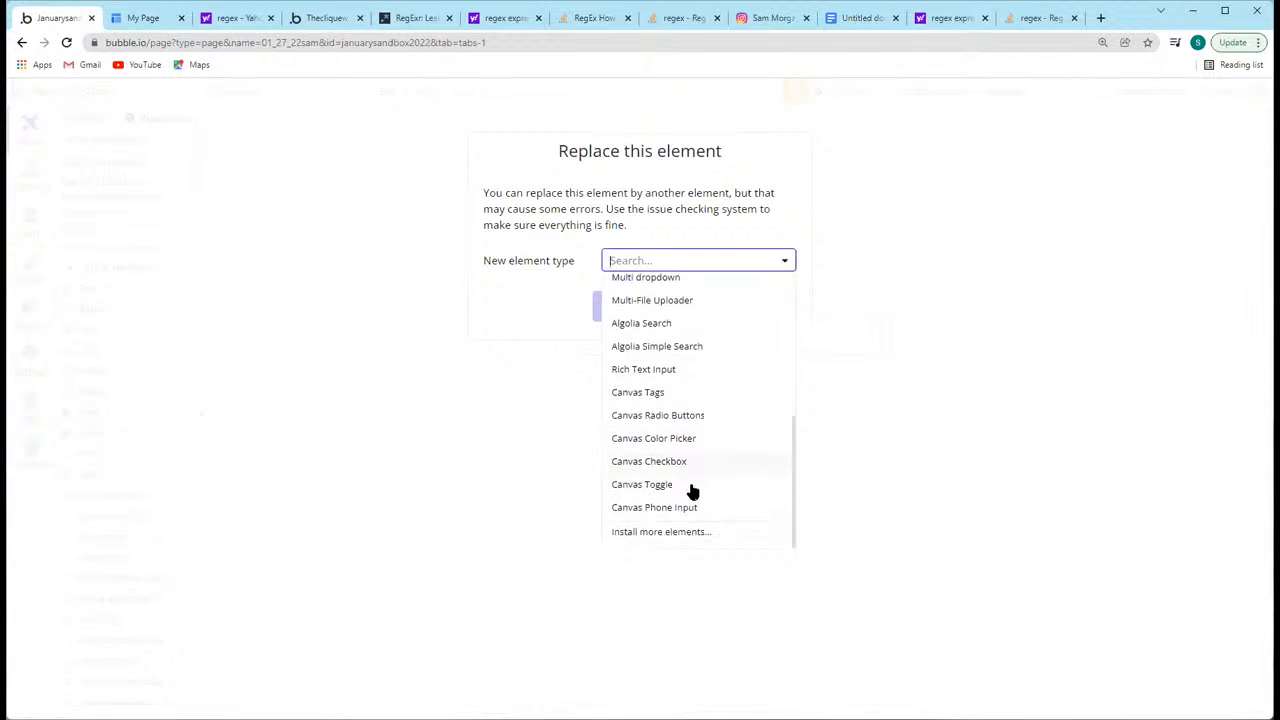
scroll(680, 475, "up", 2)
left_click(662, 416)
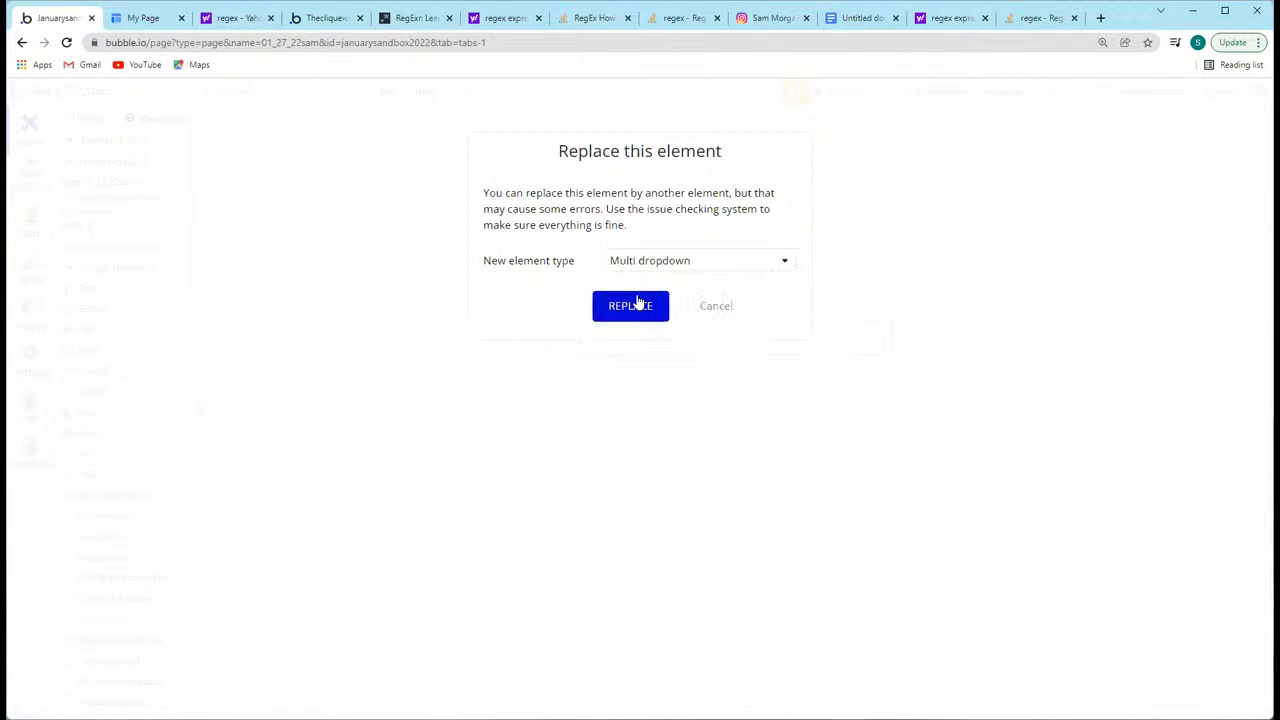
left_click(630, 305)
Step: Examine Multidropdown A's appearance settings, including its style and text alignment
double_click(654, 338)
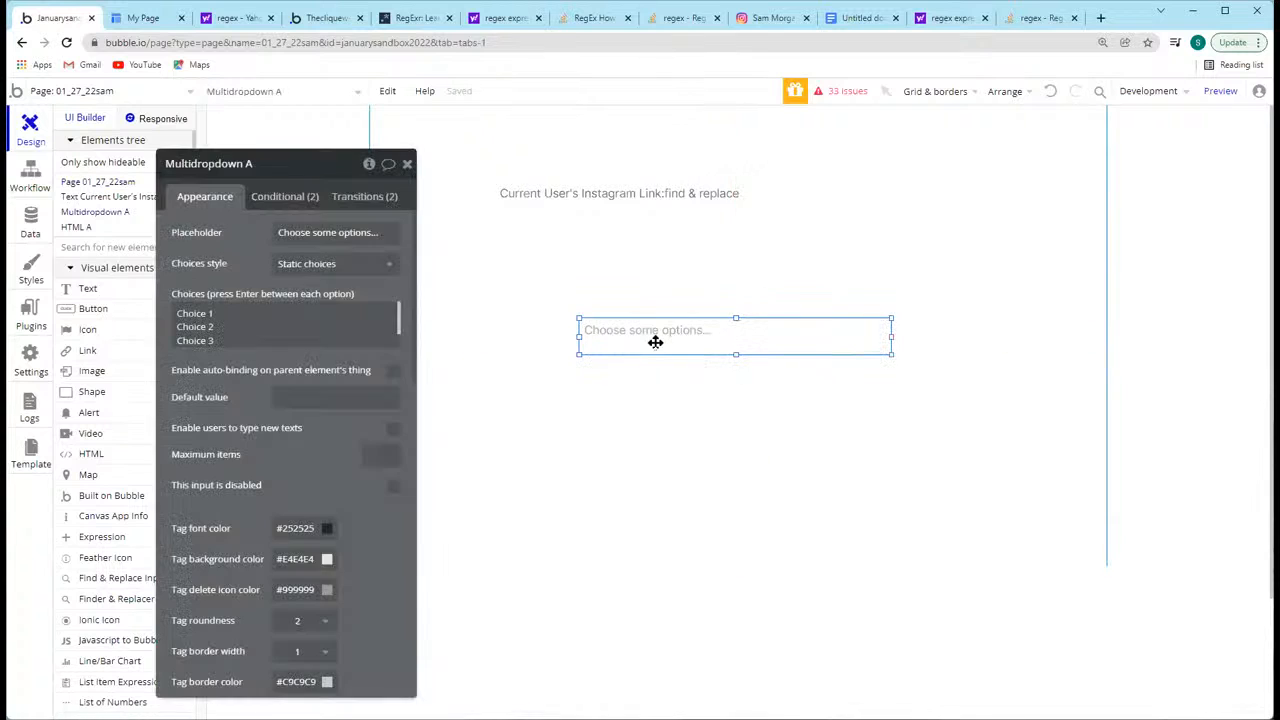
scroll(230, 372, "down", 4)
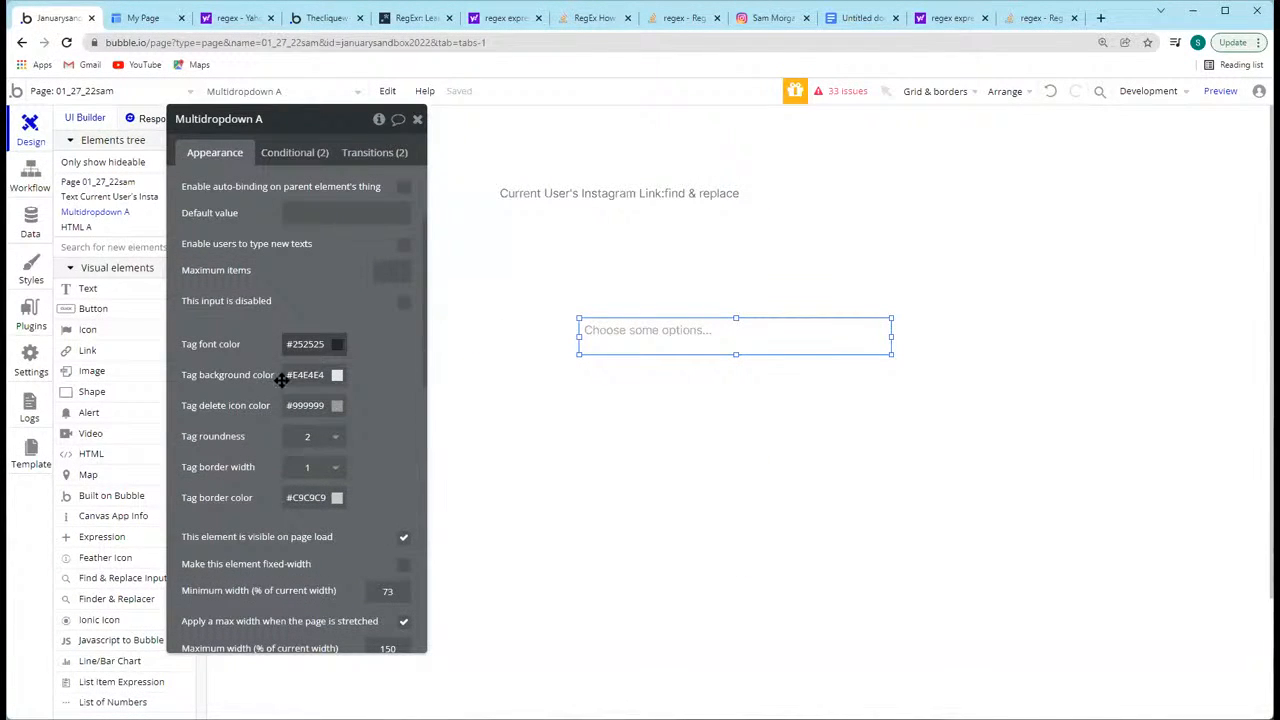
scroll(249, 457, "down", 3)
scroll(249, 452, "up", 5)
scroll(260, 450, "down", 10)
scroll(269, 449, "down", 1)
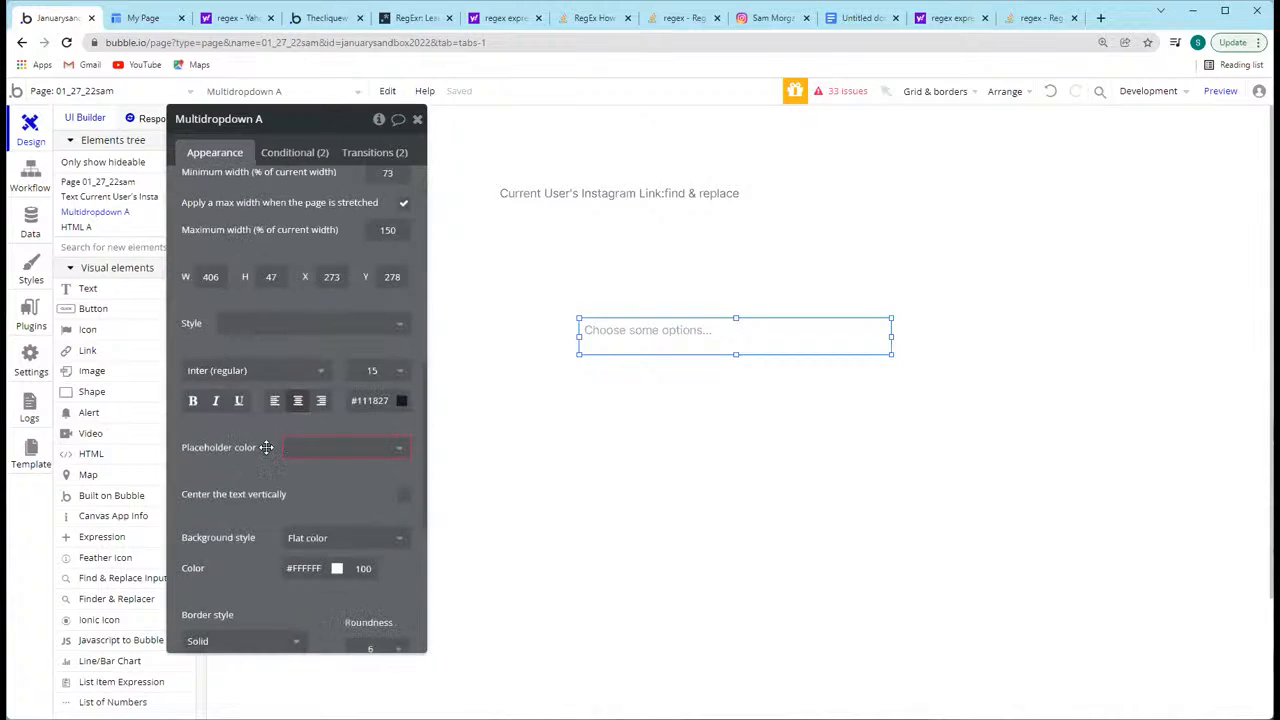
Step: Write a style block in HTML A that applies text-align: center !important to #customdropdownelement
left_click(72, 229)
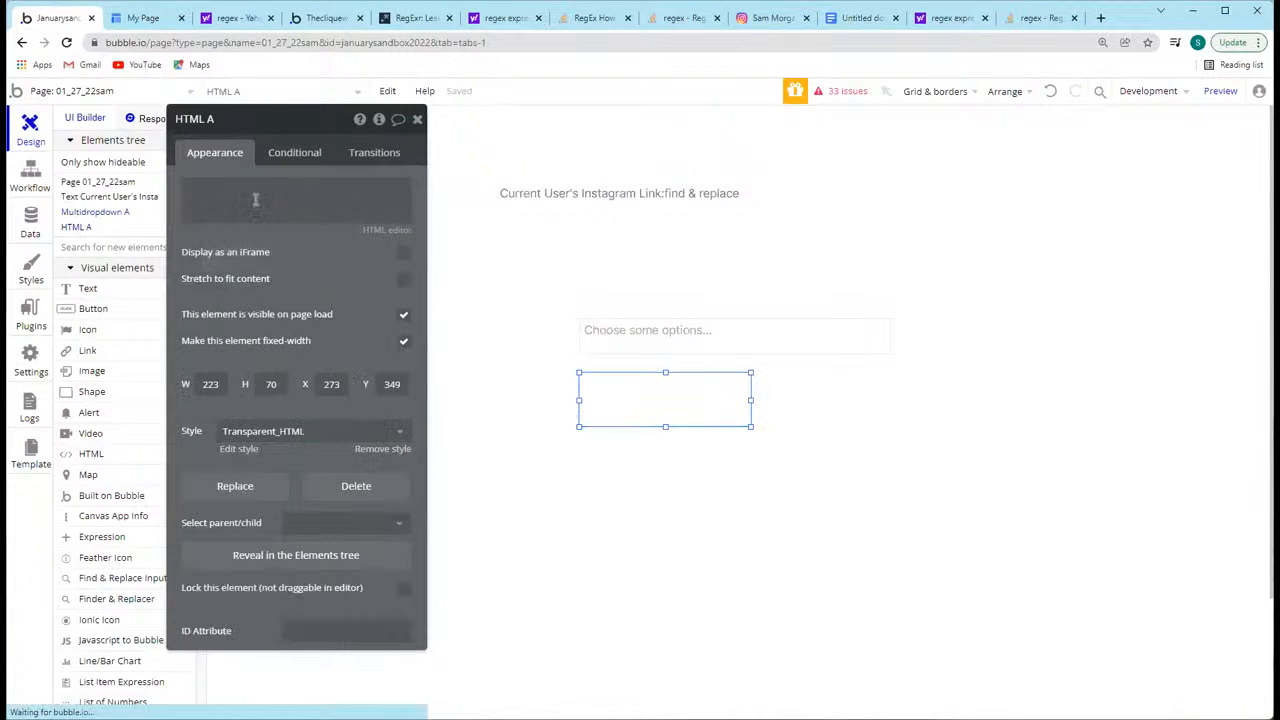
left_click(272, 186)
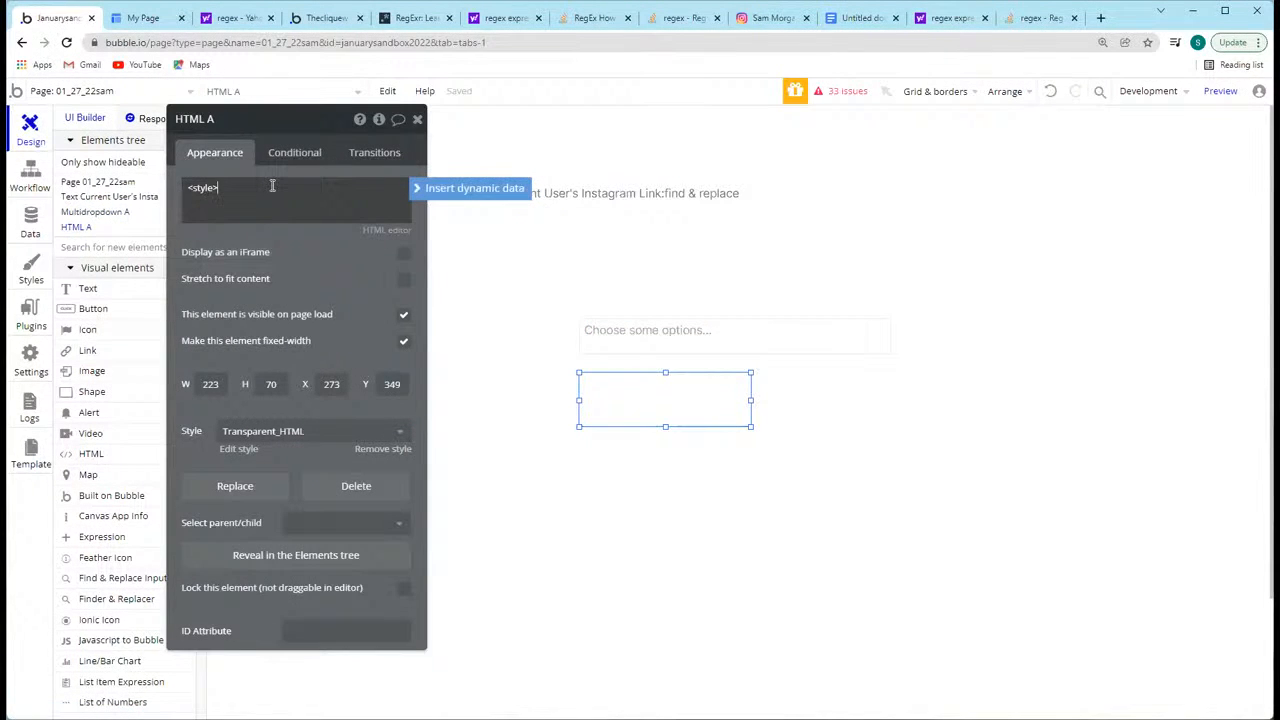
type("<style>")
key("Return")
type("#customdropdownelement {")
key("Return")
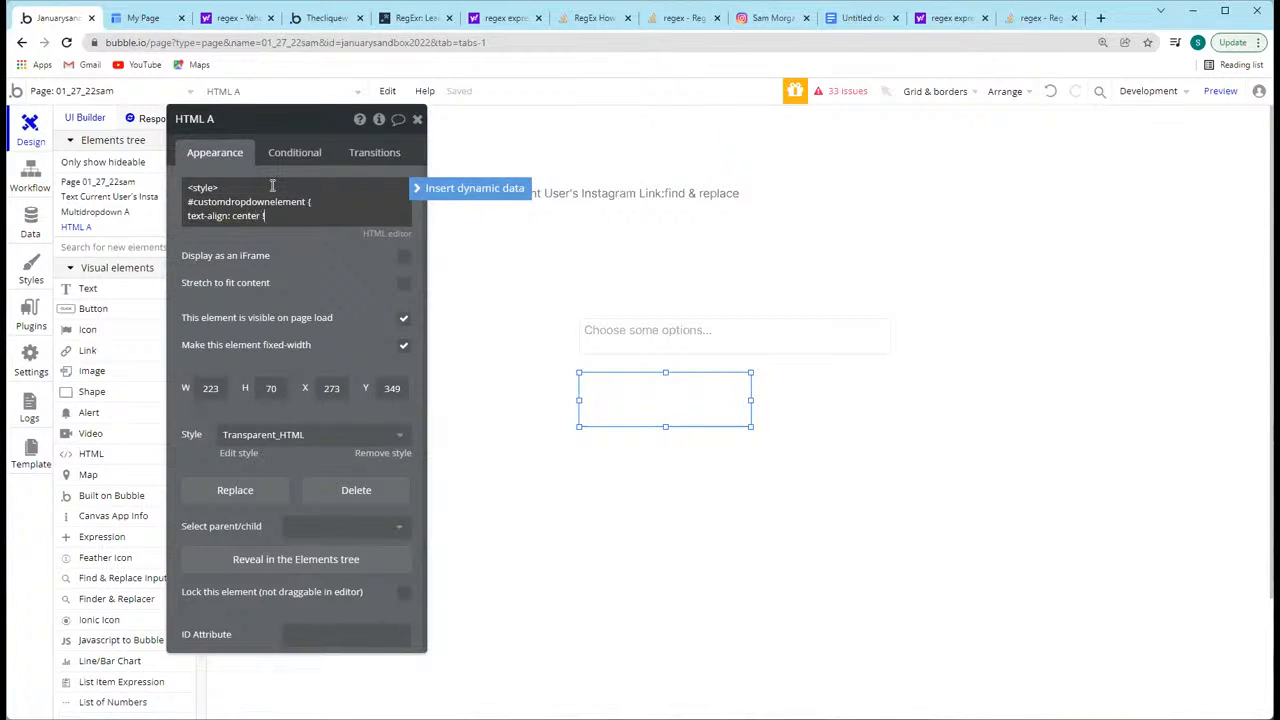
key("Return")
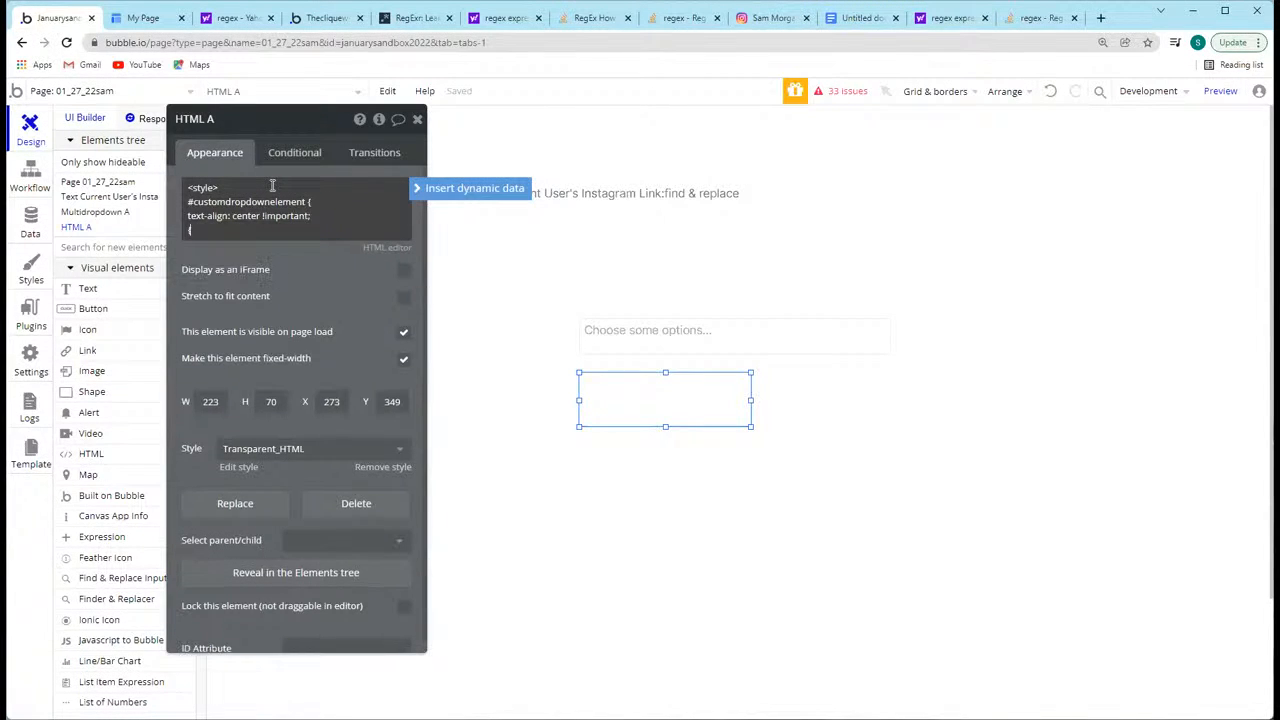
type("}")
key("Return")
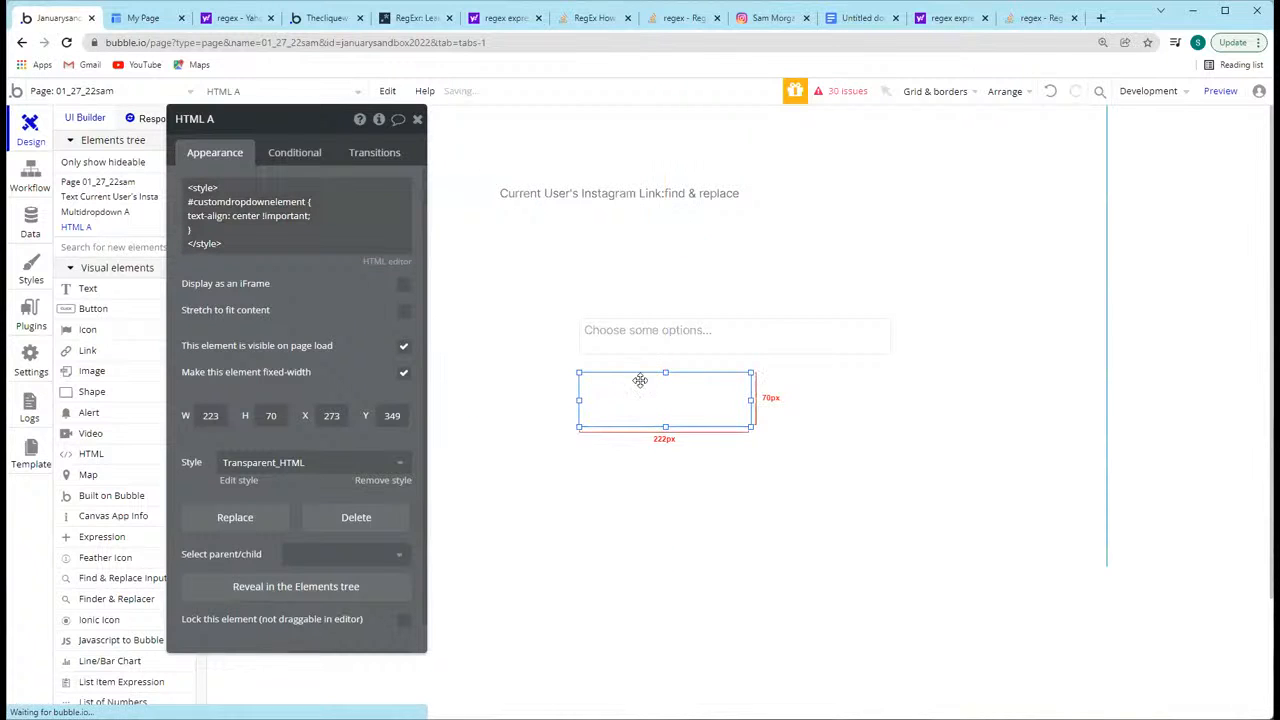
Step: Preview the page and open Multidropdown A's choice list to check how its text is aligned
left_click(694, 332)
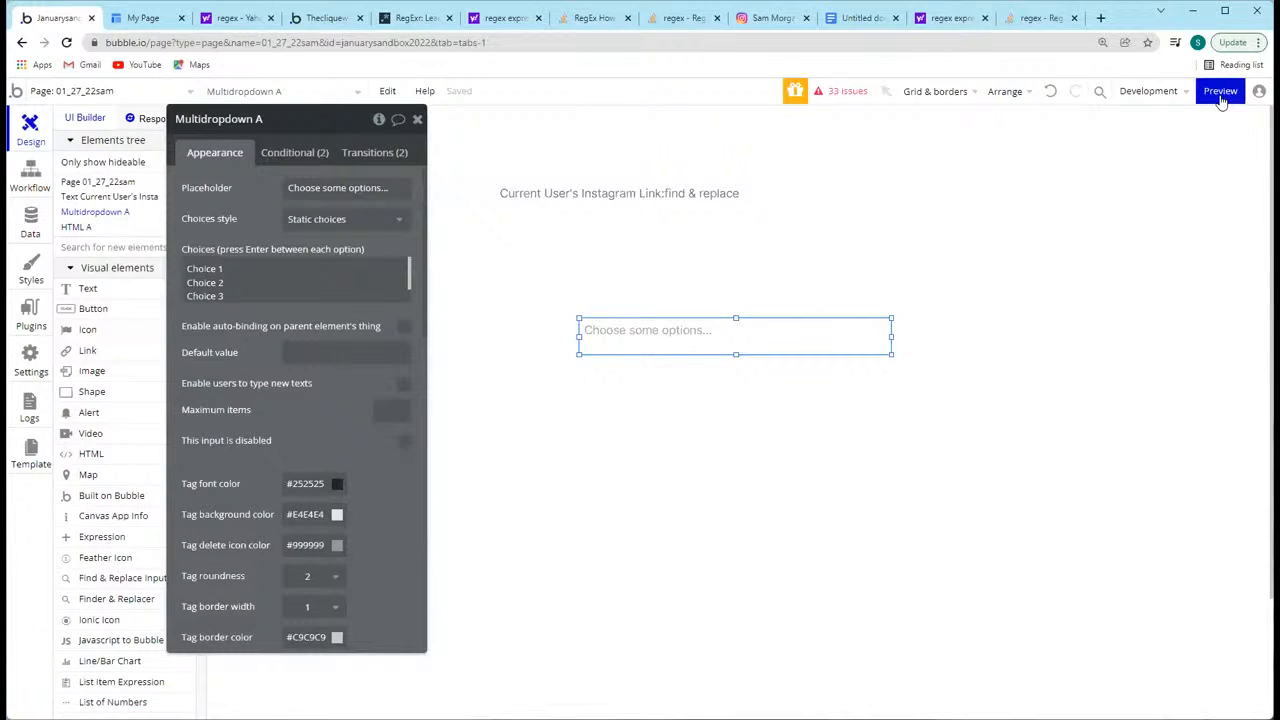
left_click(1220, 91)
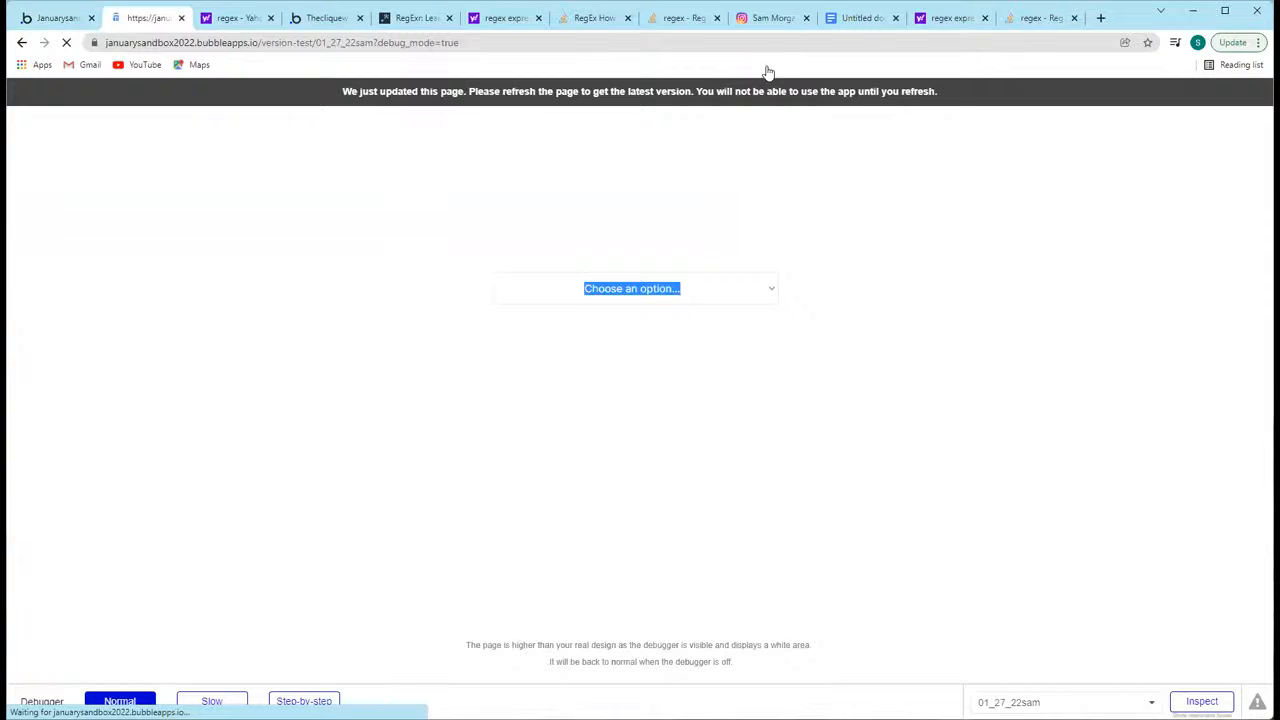
left_click(623, 285)
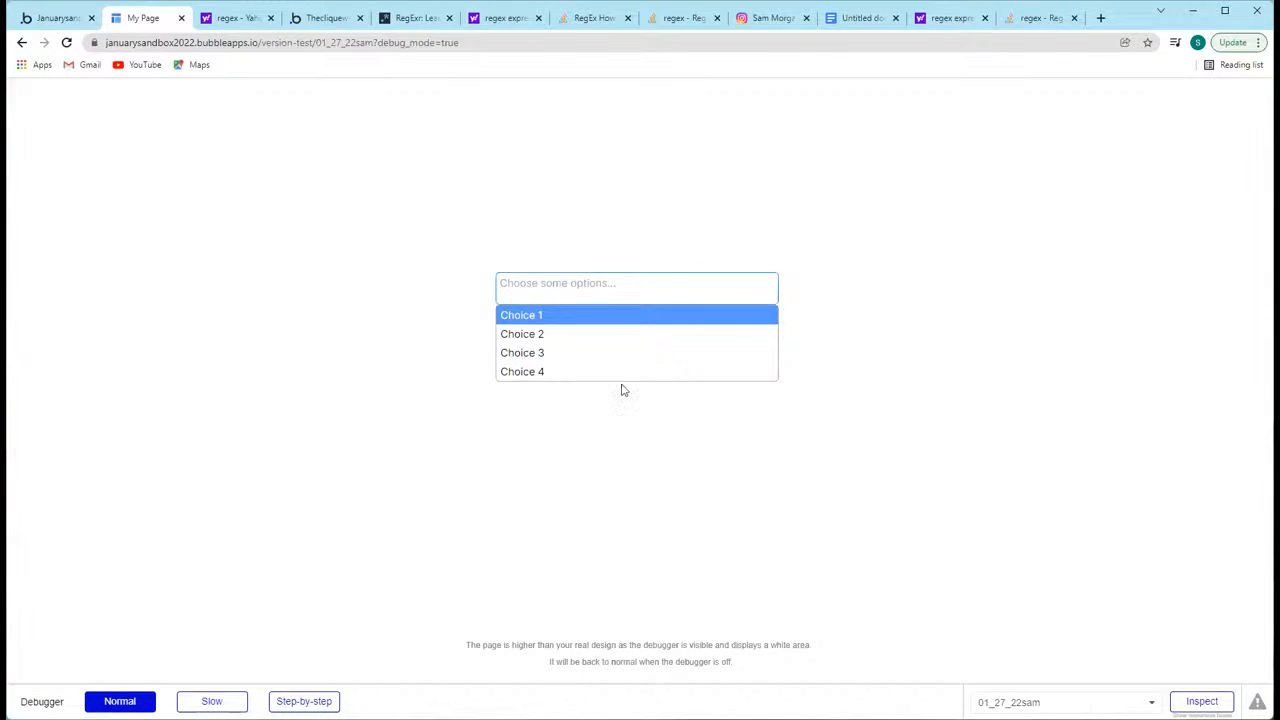
left_click(376, 239)
Step: Return to the editor and compare Multidropdown A's ID attribute with the selector in HTML A's style code
left_click(58, 18)
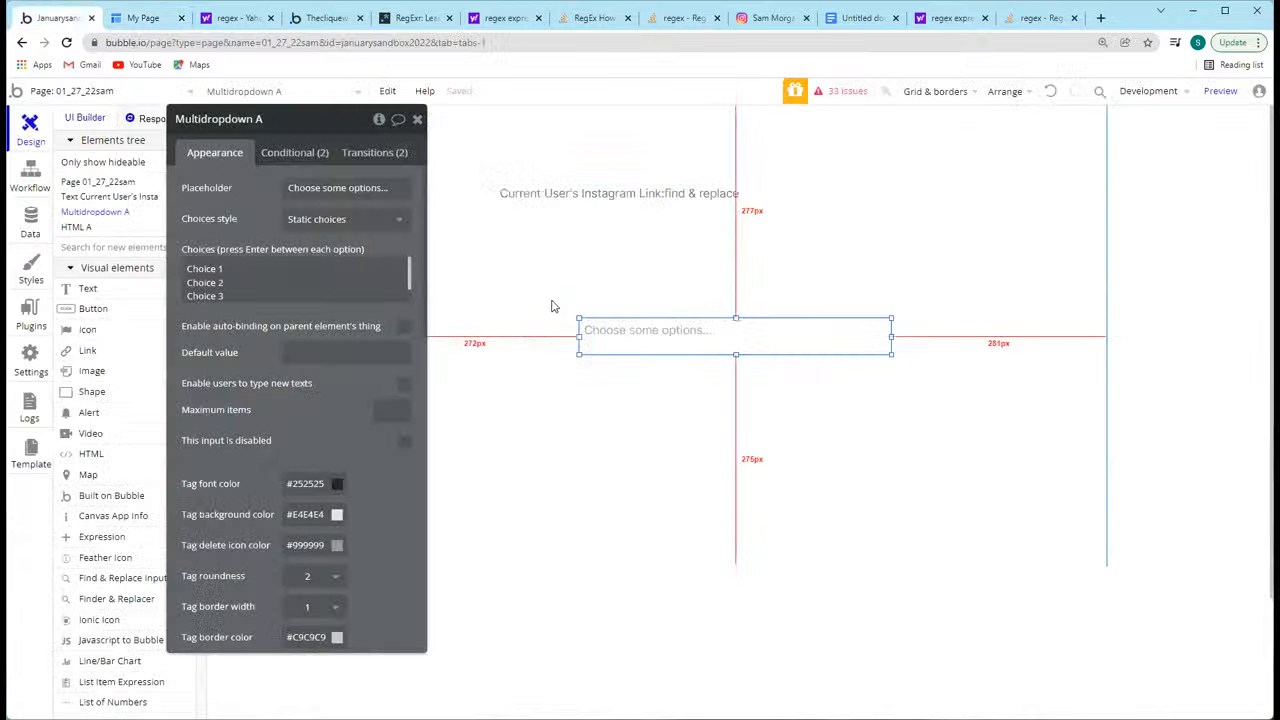
left_click(221, 304)
left_click(232, 374)
scroll(264, 410, "down", 9)
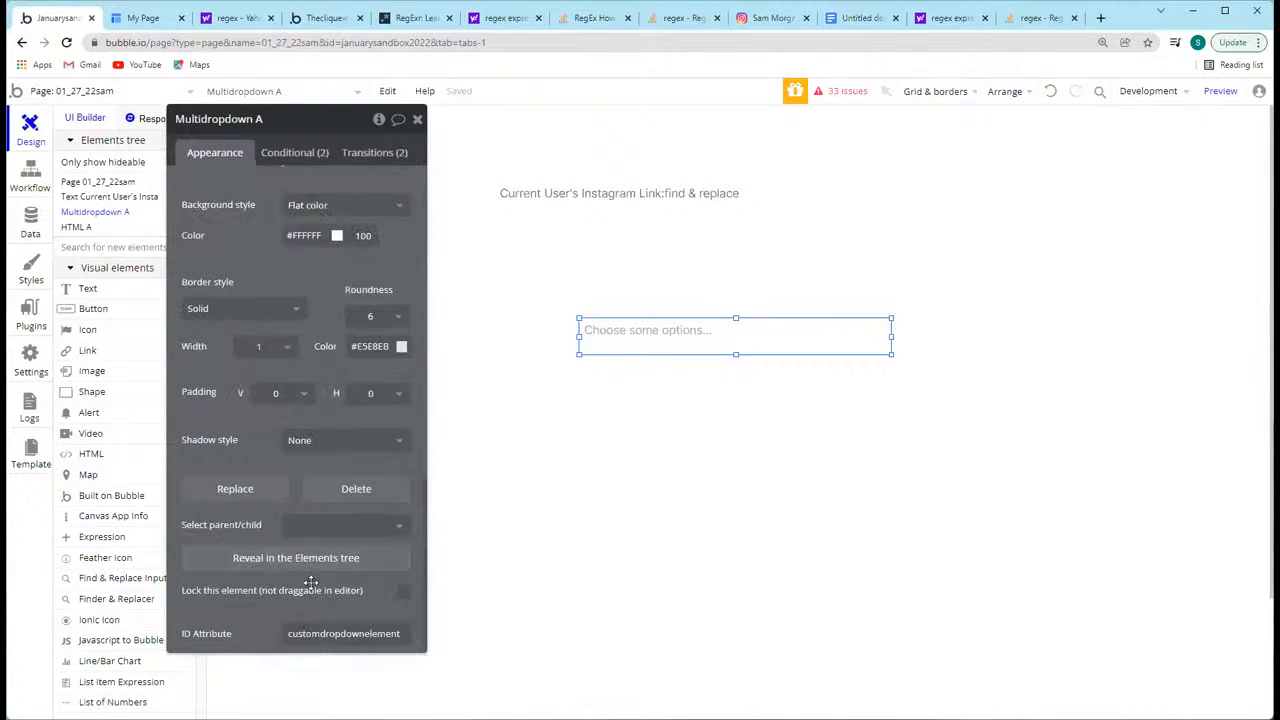
double_click(401, 633)
left_click(398, 634)
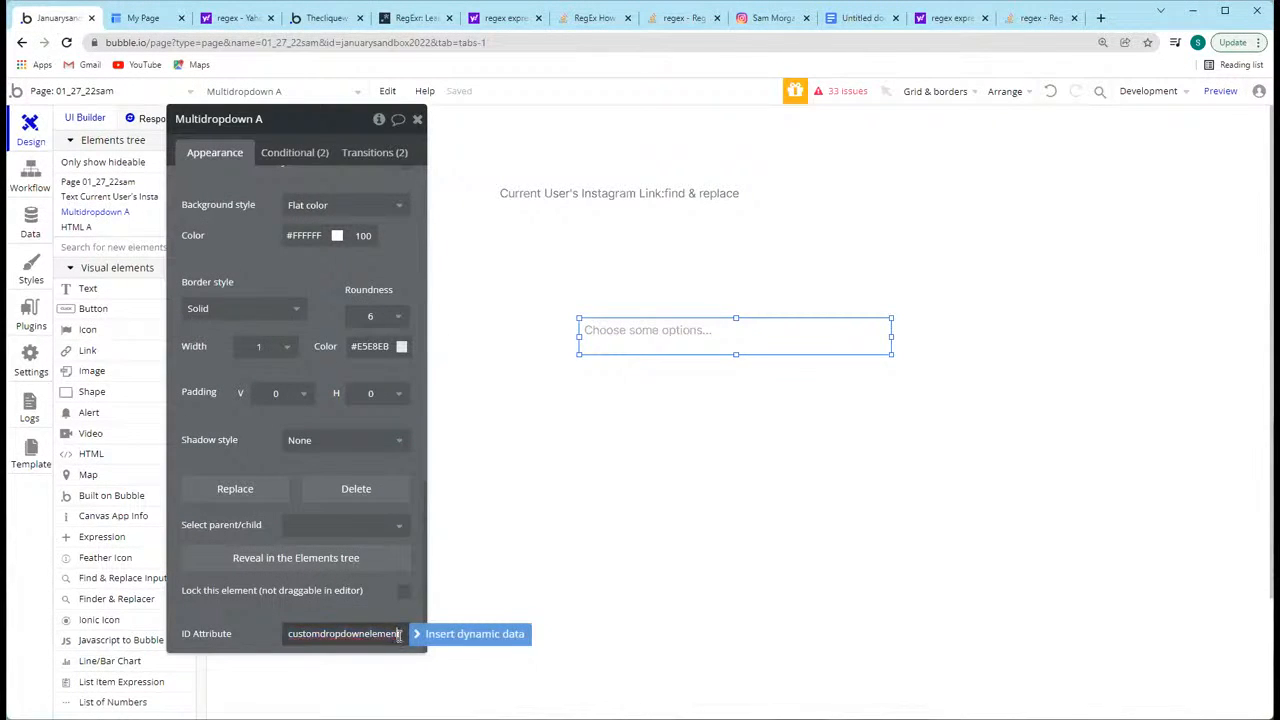
double_click(401, 634)
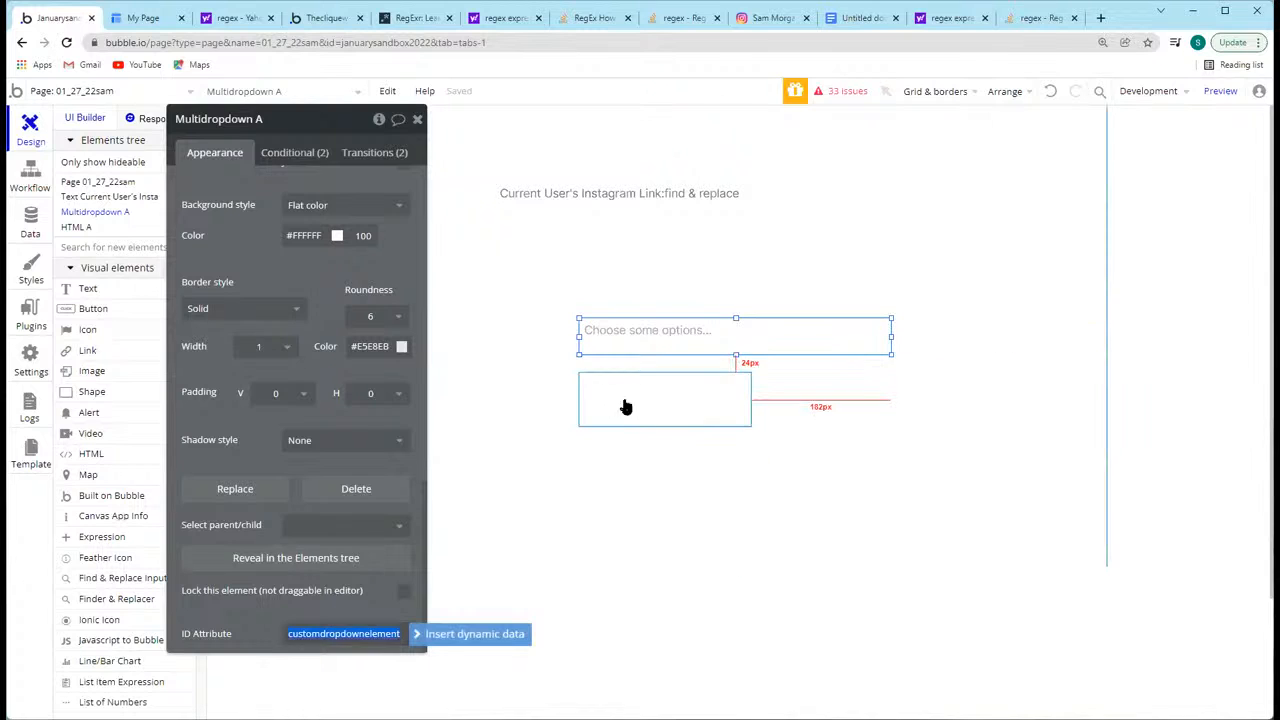
left_click(624, 408)
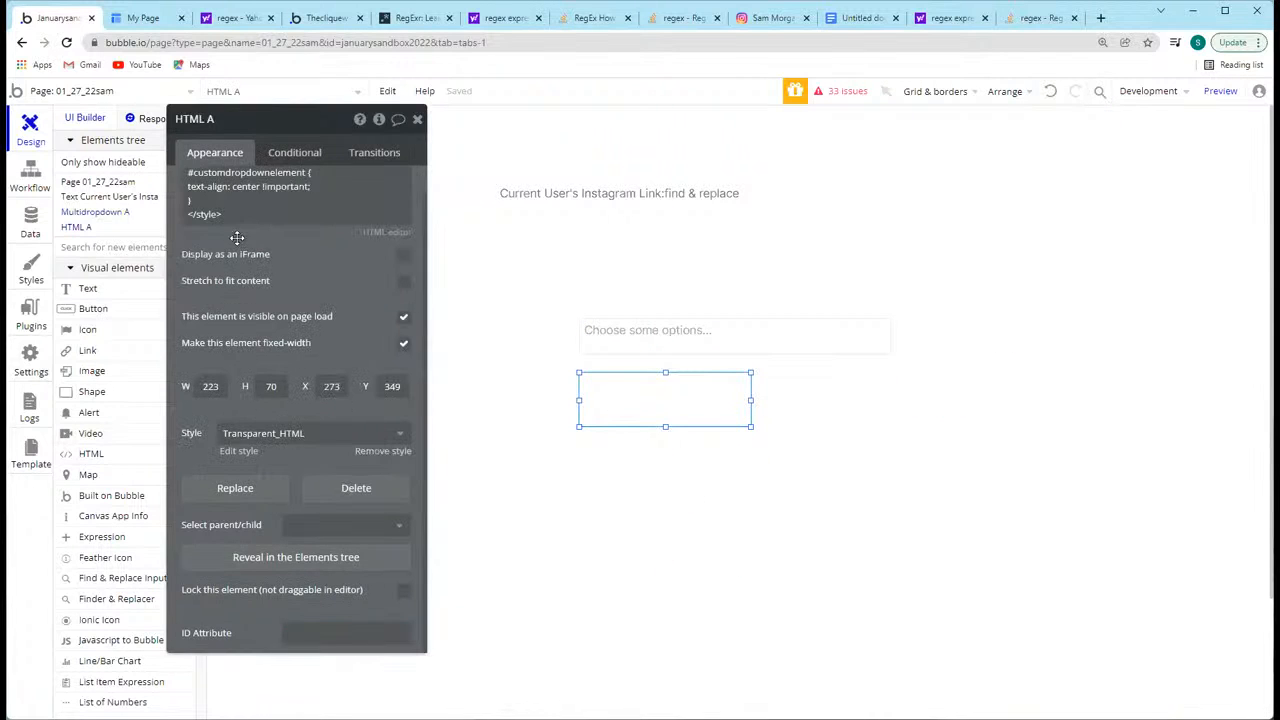
left_click(303, 203)
left_click(305, 204)
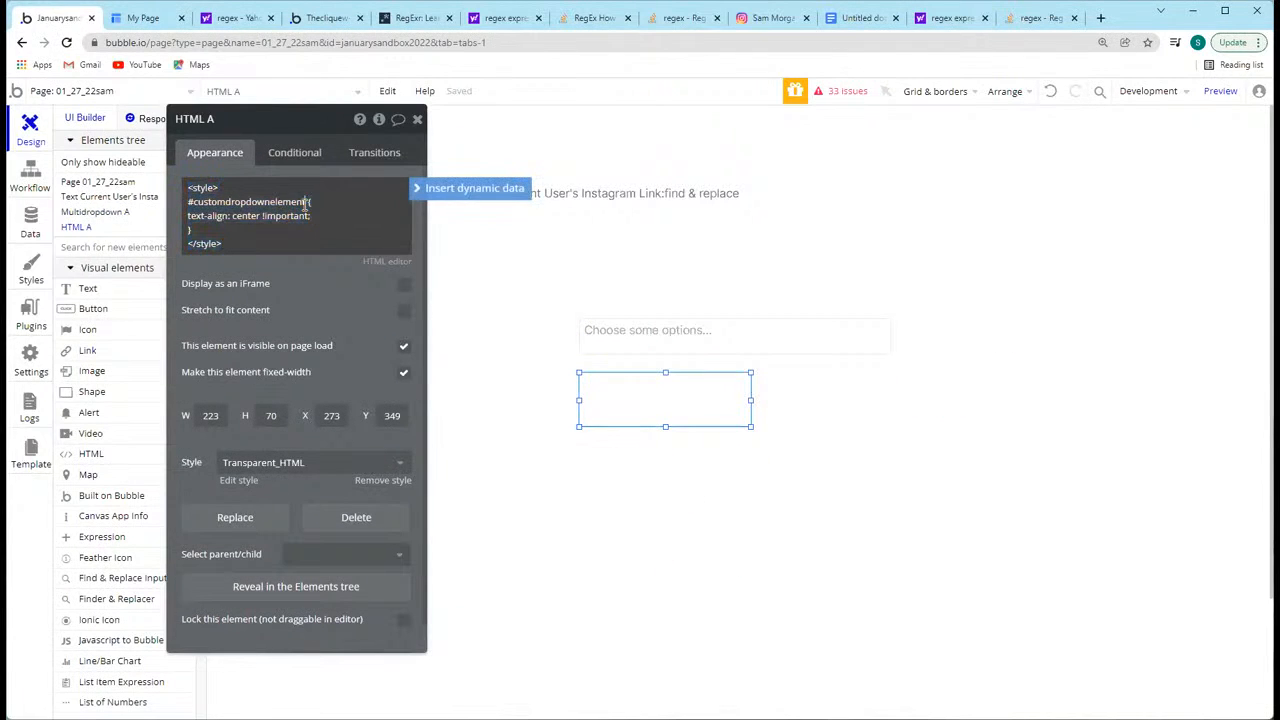
Step: Switch to the page preview, inspect the multidropdown's markup in the developer tools and open its choice list
left_click(674, 337)
left_click(165, 22)
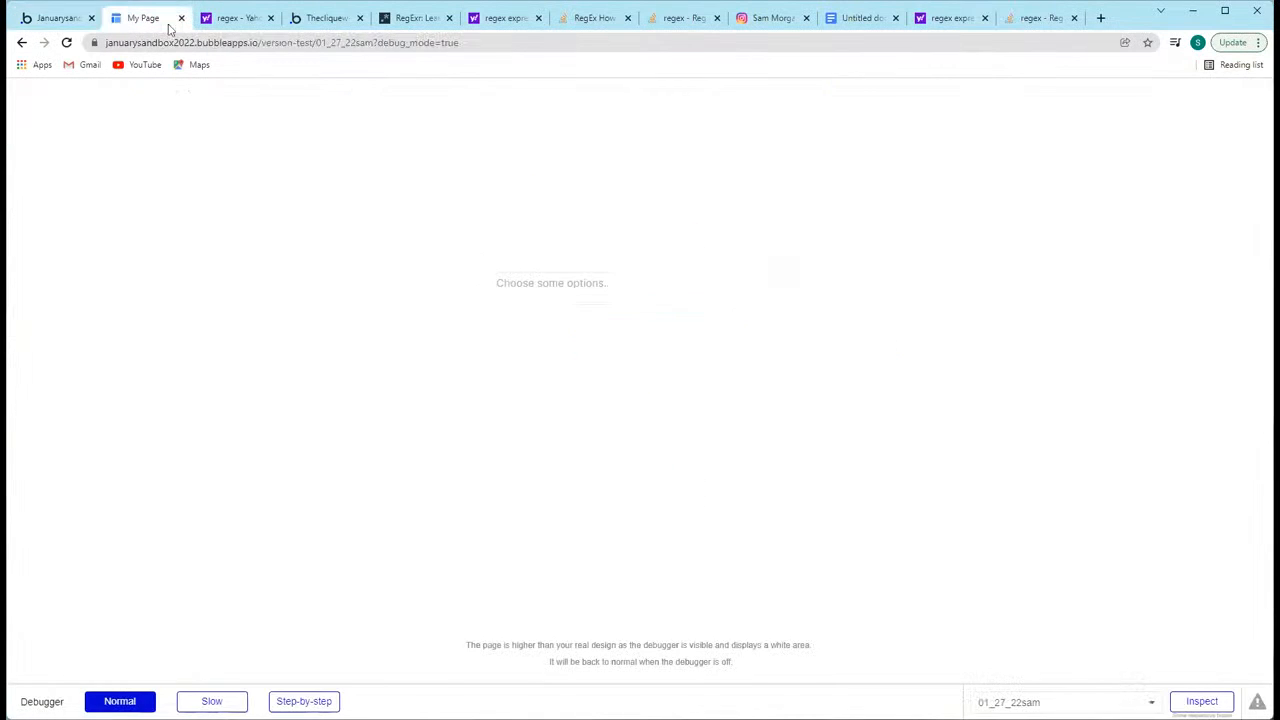
right_click(589, 290)
left_click(643, 486)
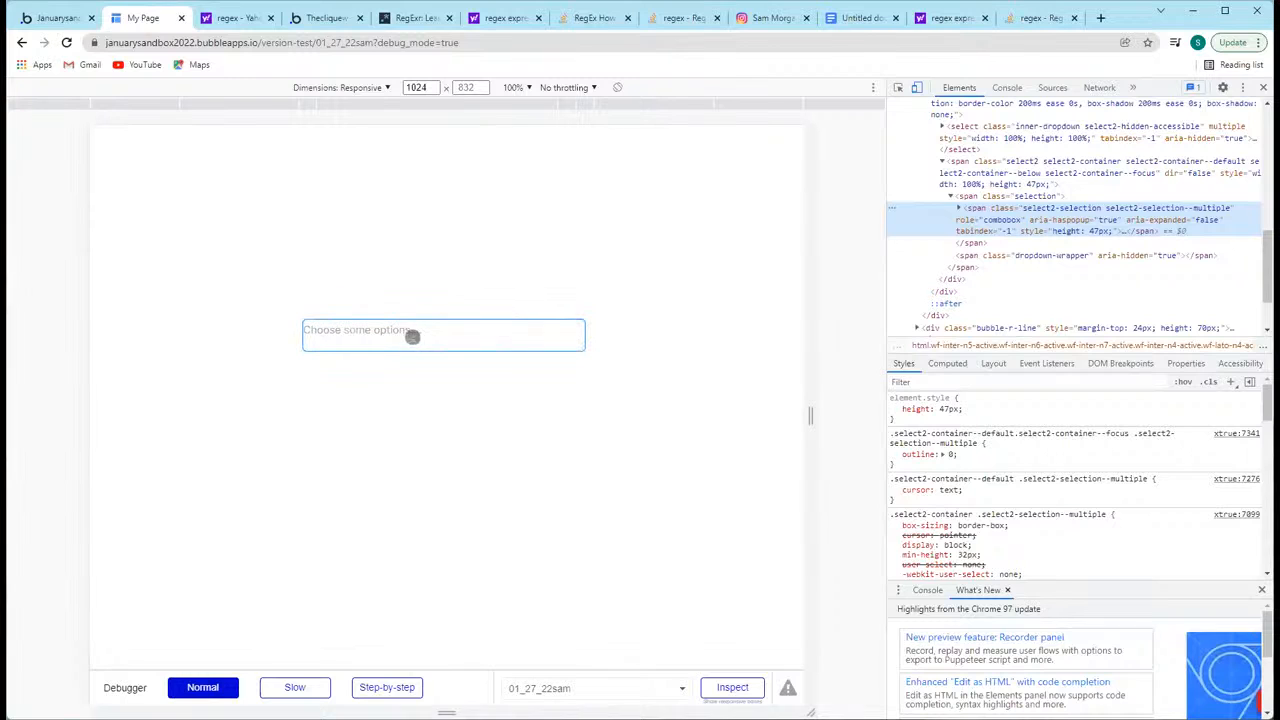
left_click(366, 331)
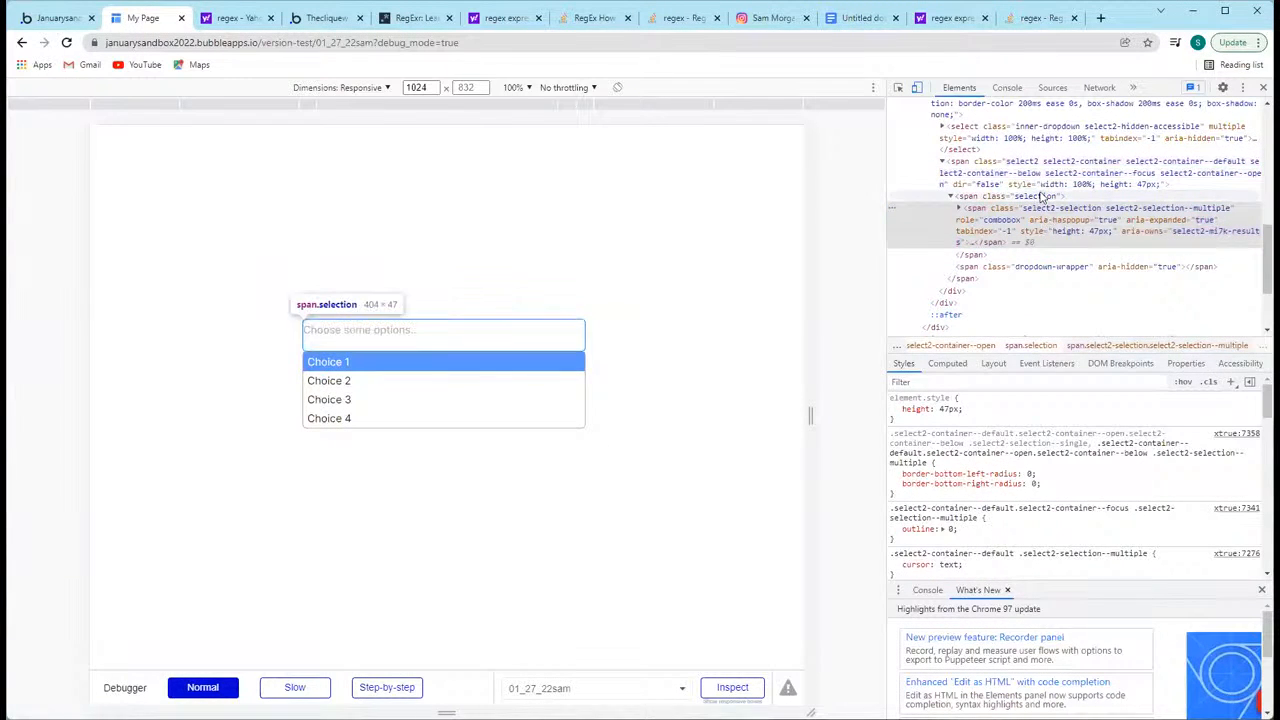
Step: Examine the multidropdown's nested select2 elements and the style rules applied to its selection span
scroll(1055, 195, "up", 1)
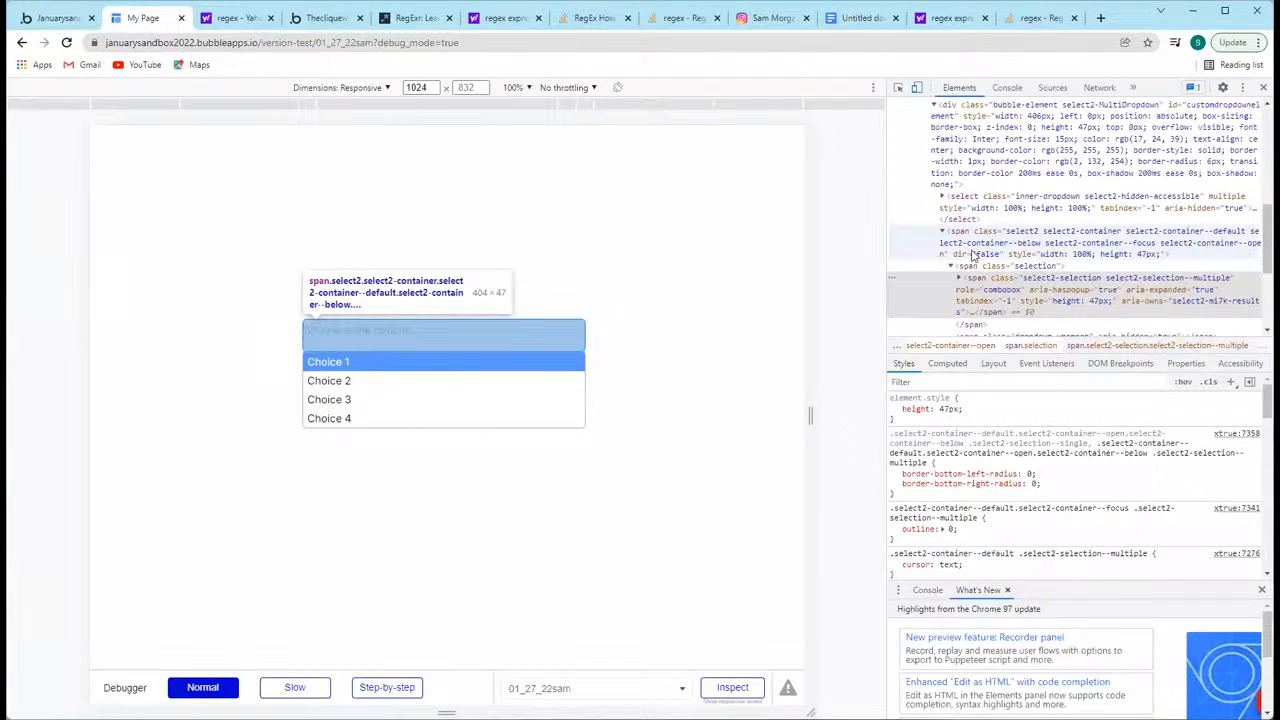
scroll(980, 257, "down", 2)
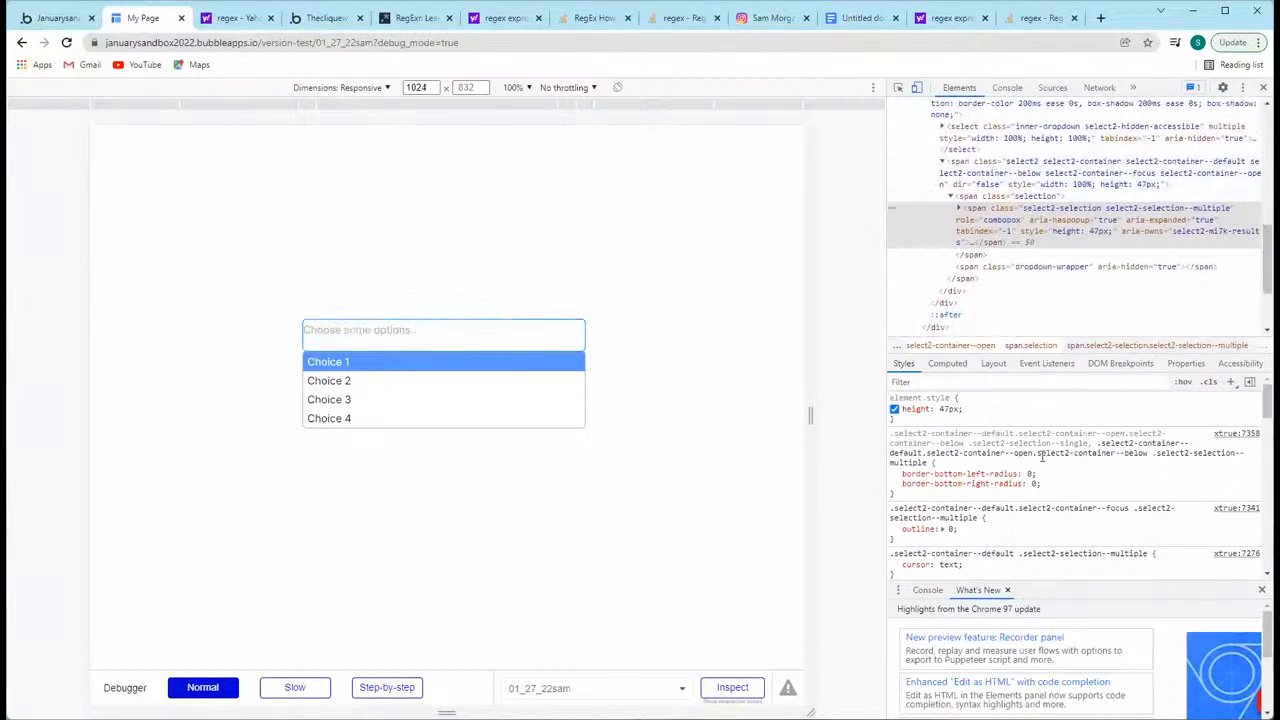
scroll(1042, 465, "down", 3)
scroll(1042, 465, "down", 1)
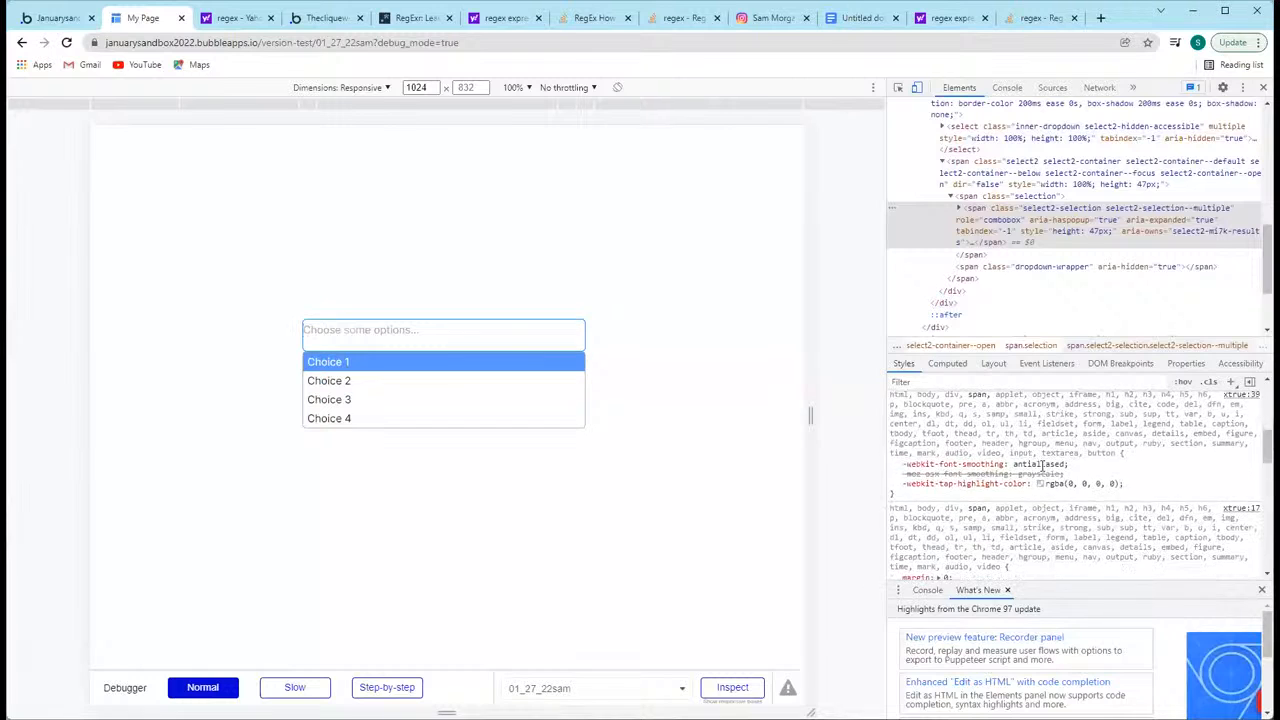
scroll(1040, 455, "up", 4)
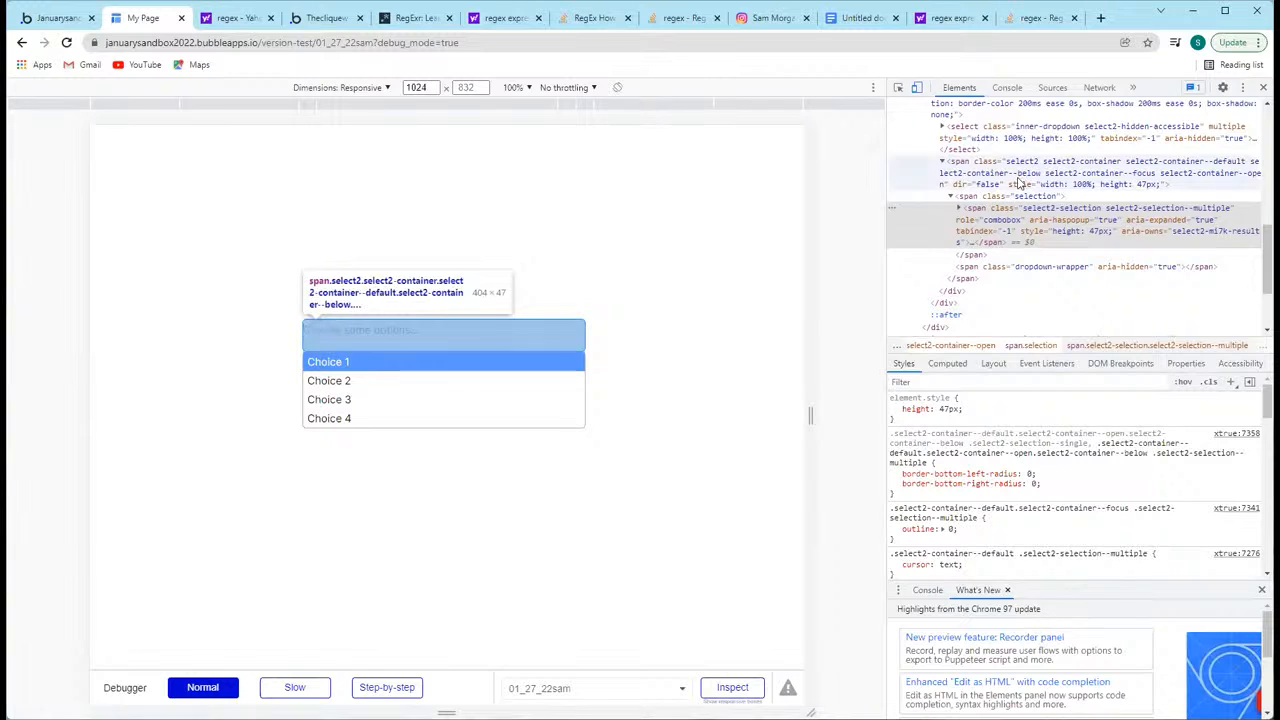
scroll(1050, 268, "down", 2)
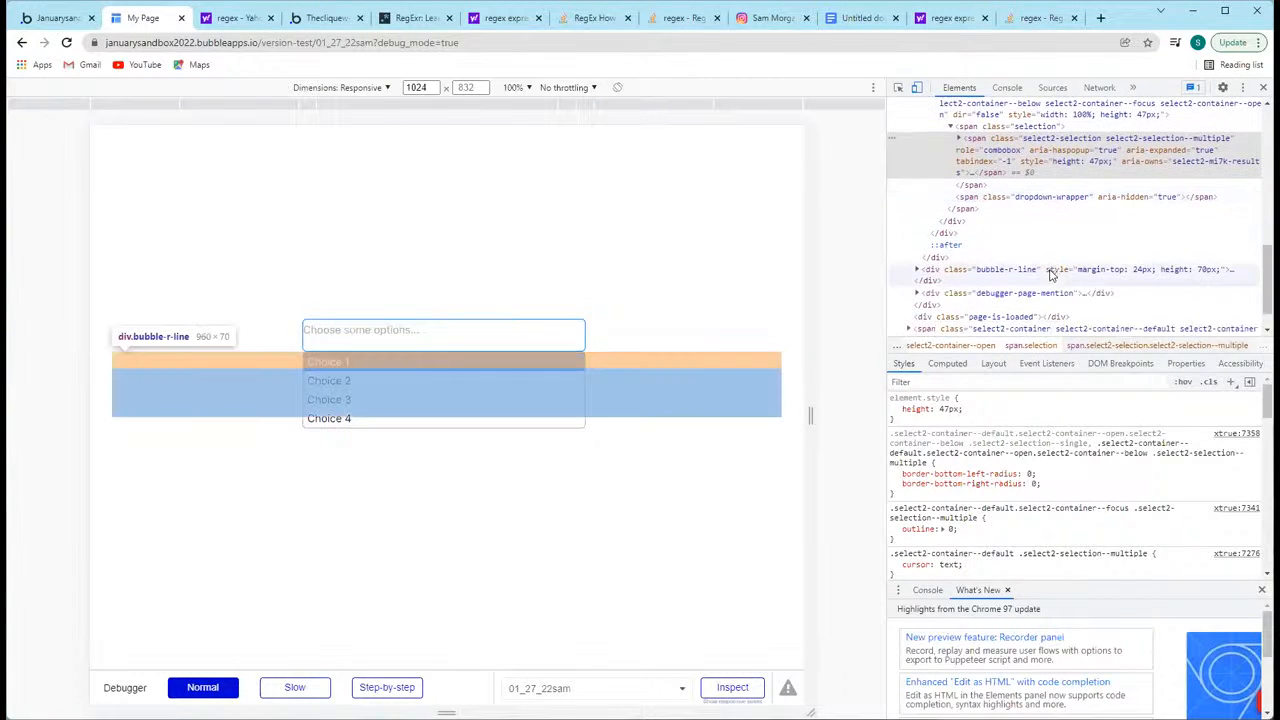
scroll(1050, 280, "down", 1)
scroll(1045, 280, "up", 3)
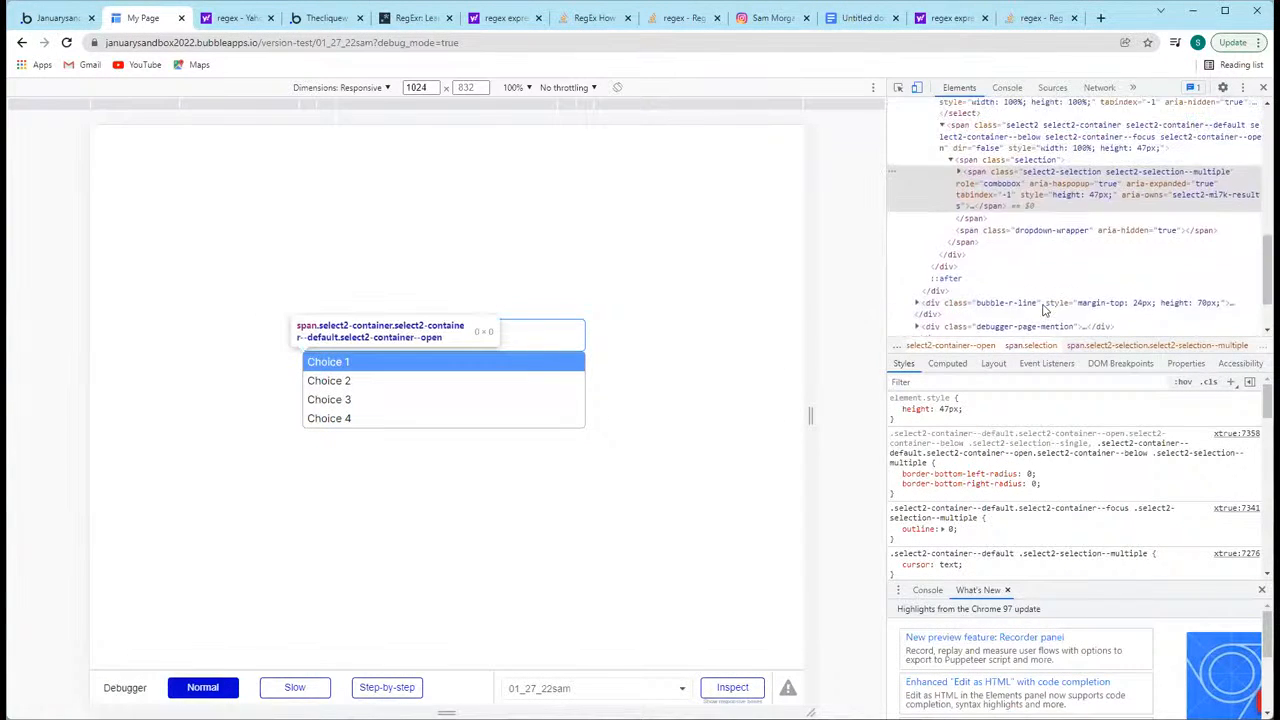
scroll(1038, 250, "up", 4)
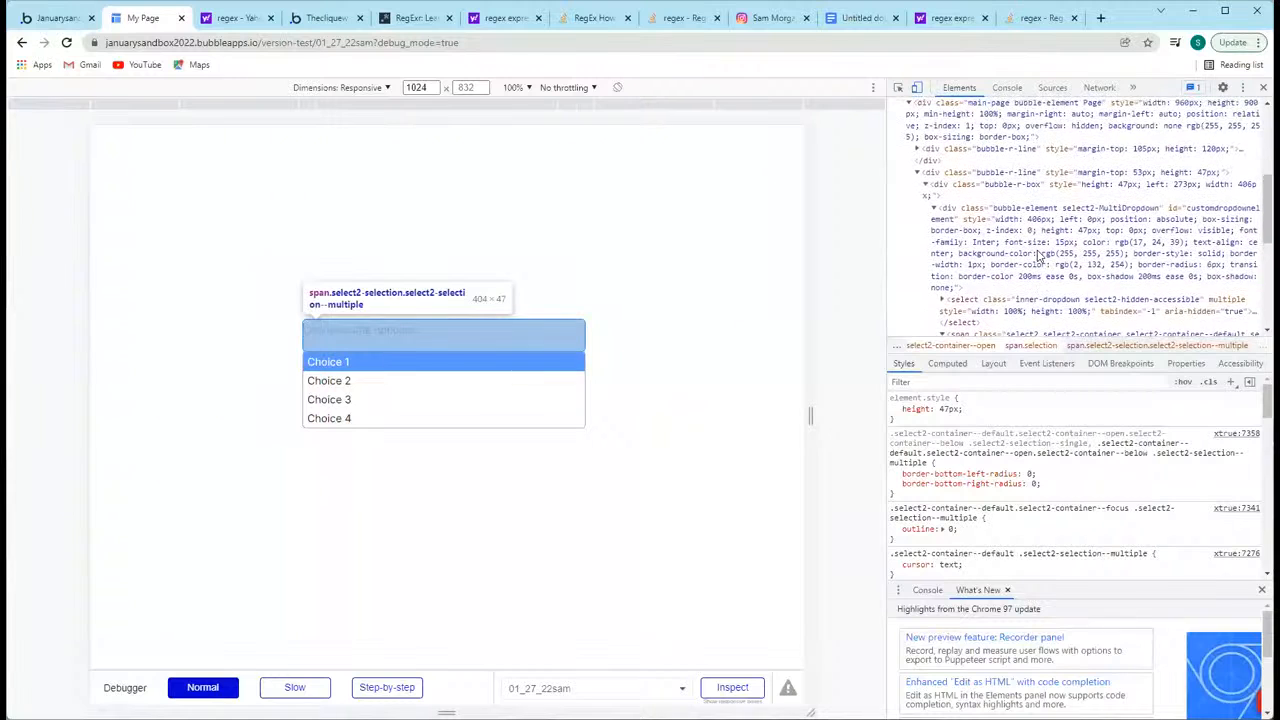
Step: Select the div with the ID customdropdownelement and examine its inline styles and text-align rules
left_click(1205, 214)
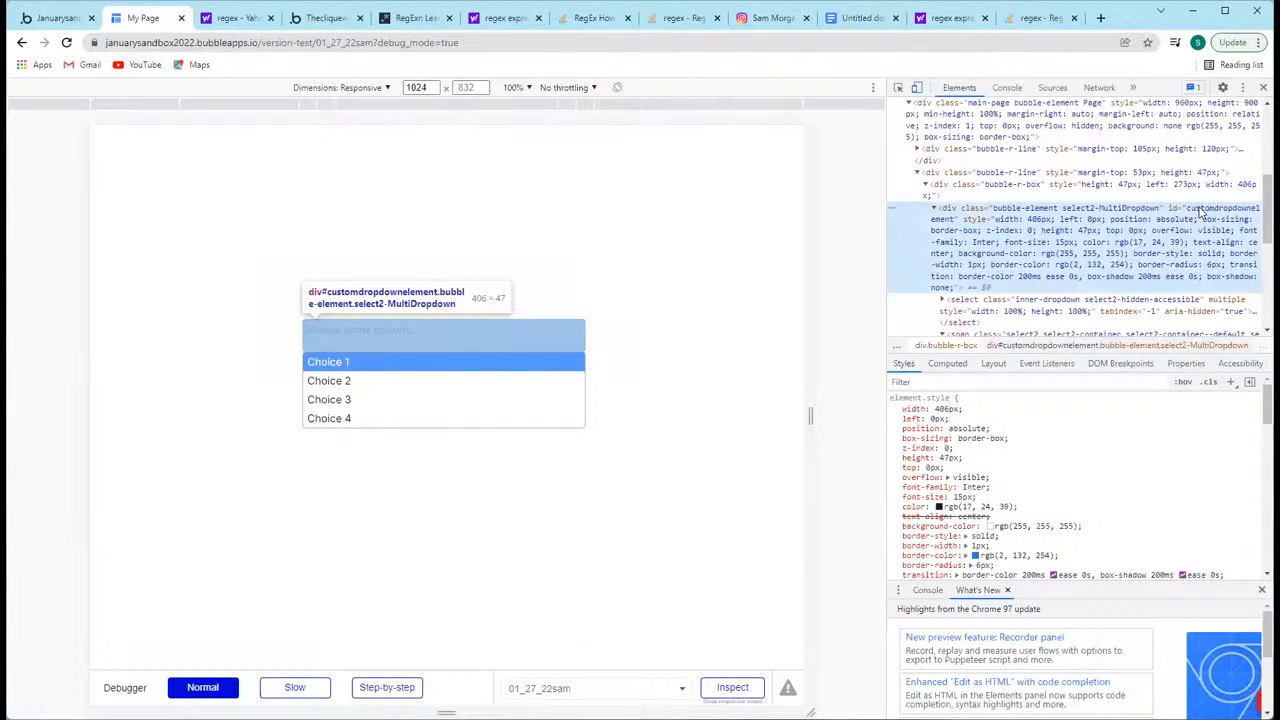
left_click(1195, 211)
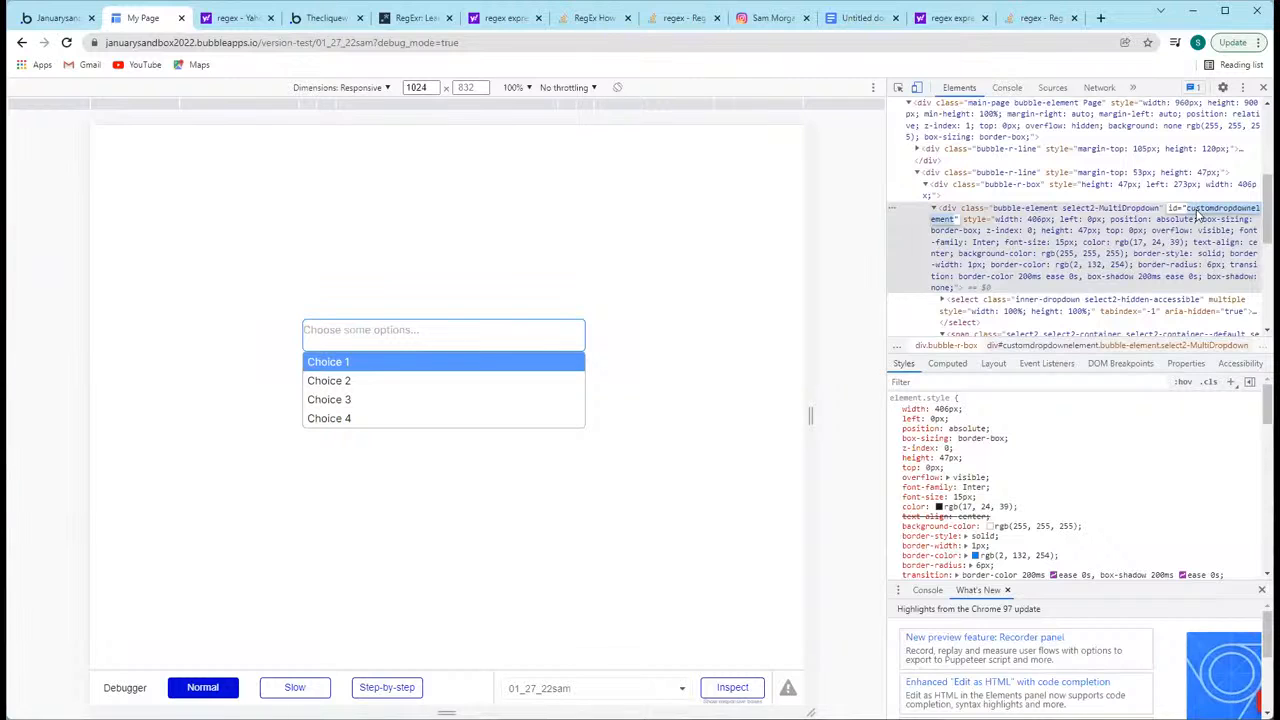
left_click(1123, 231)
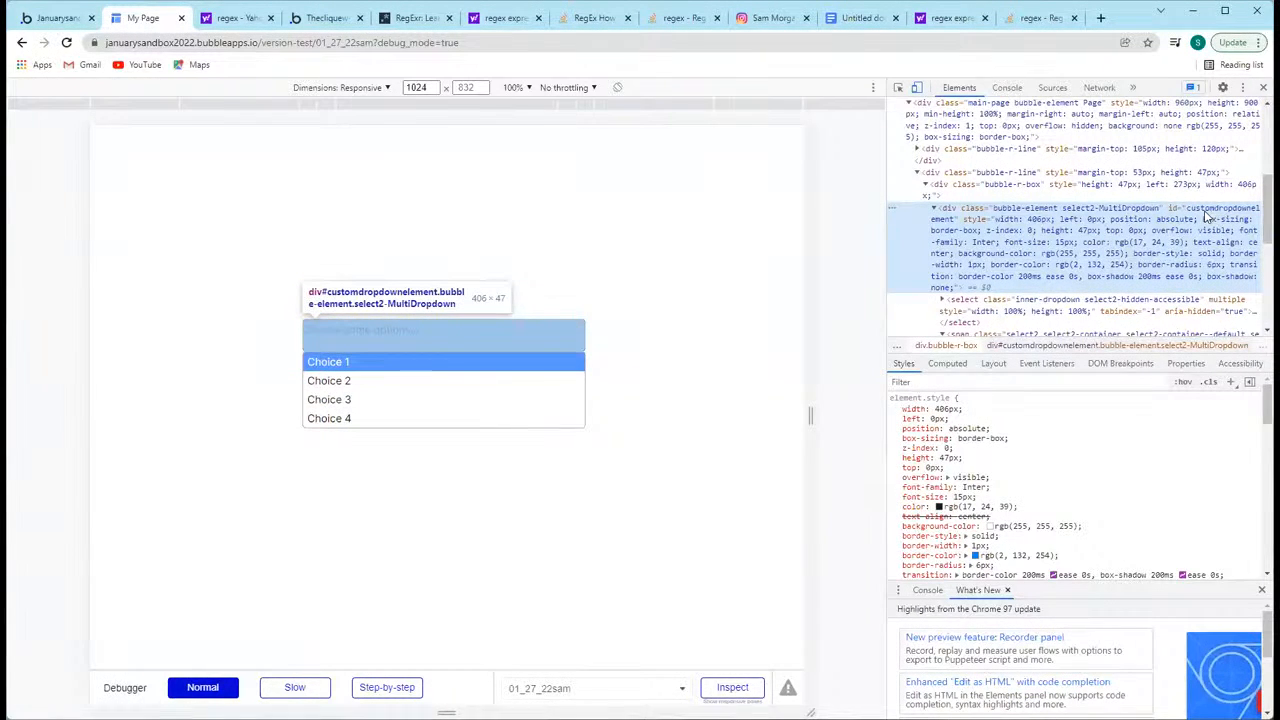
scroll(1000, 465, "down", 3)
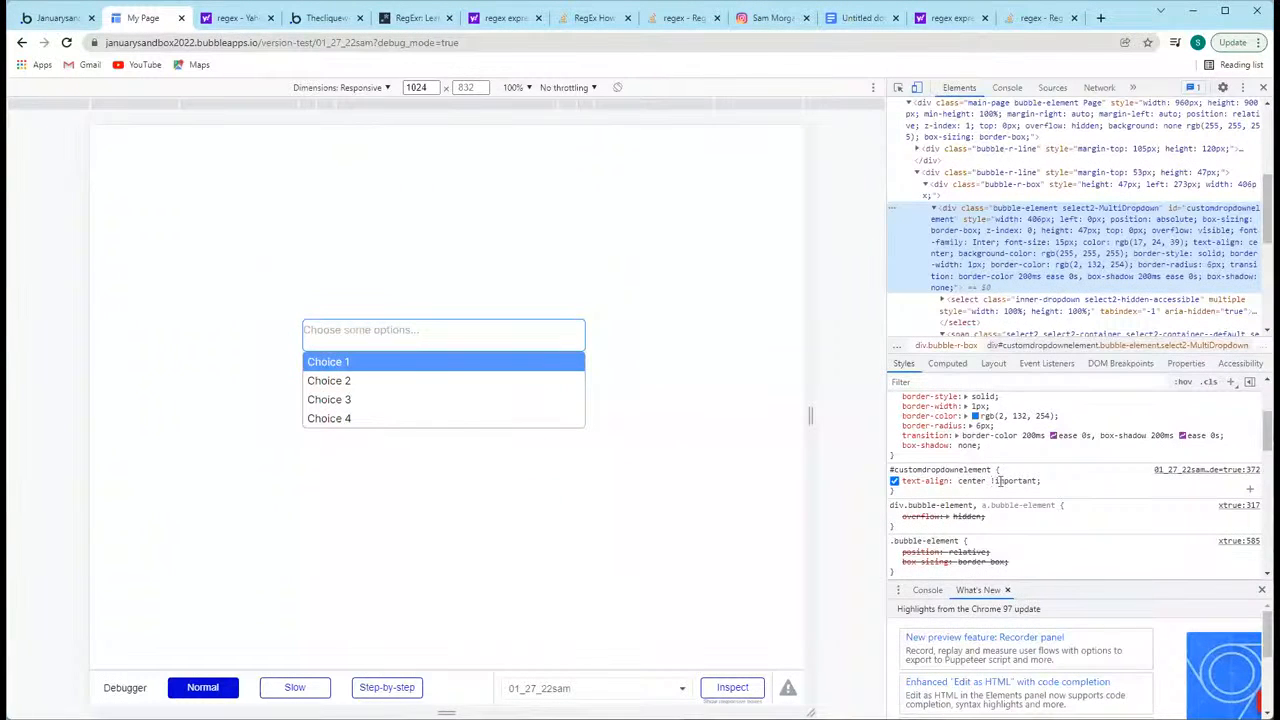
scroll(1010, 485, "up", 3)
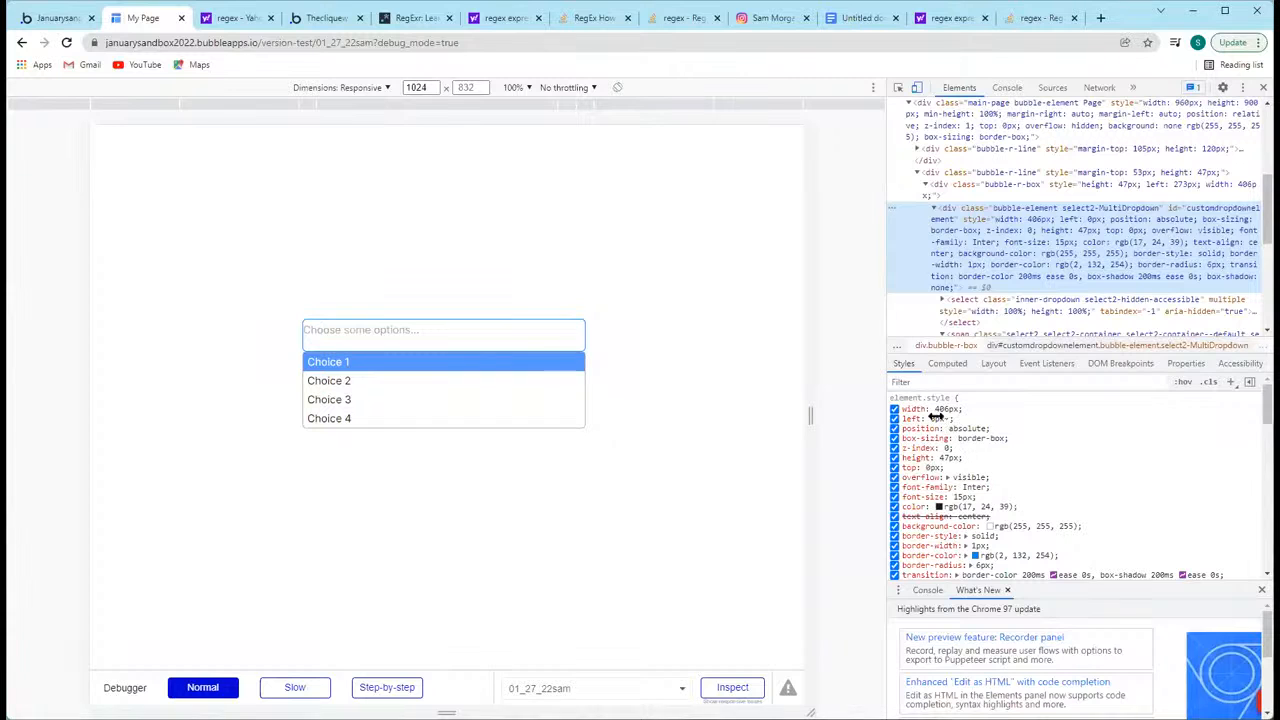
scroll(972, 444, "down", 1)
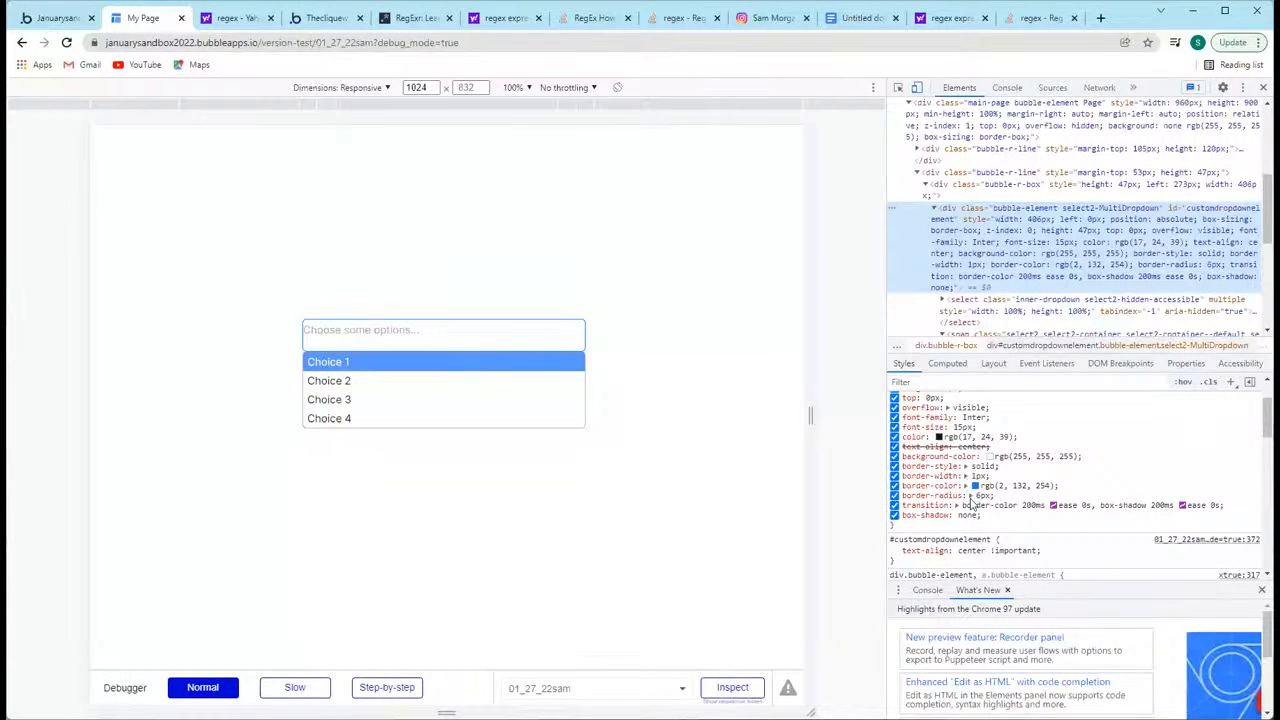
scroll(970, 503, "down", 10)
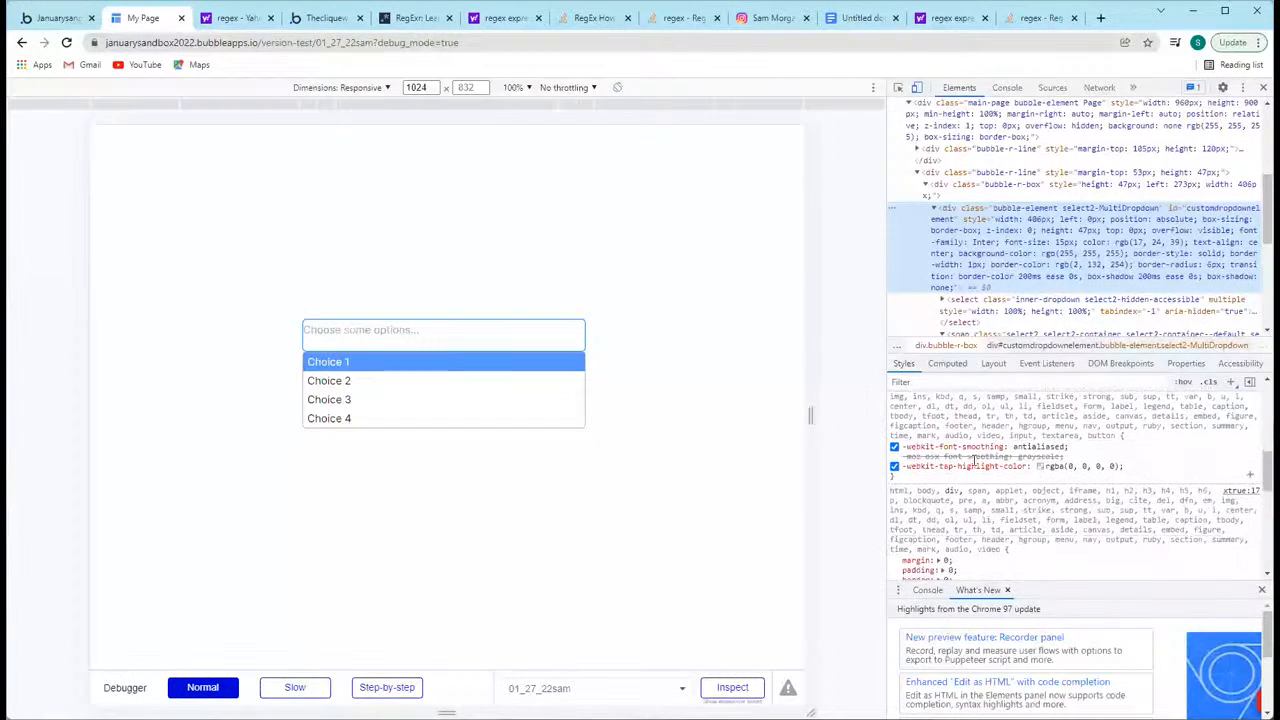
scroll(972, 462, "down", 3)
scroll(978, 467, "down", 3)
scroll(981, 469, "down", 1)
scroll(981, 470, "up", 8)
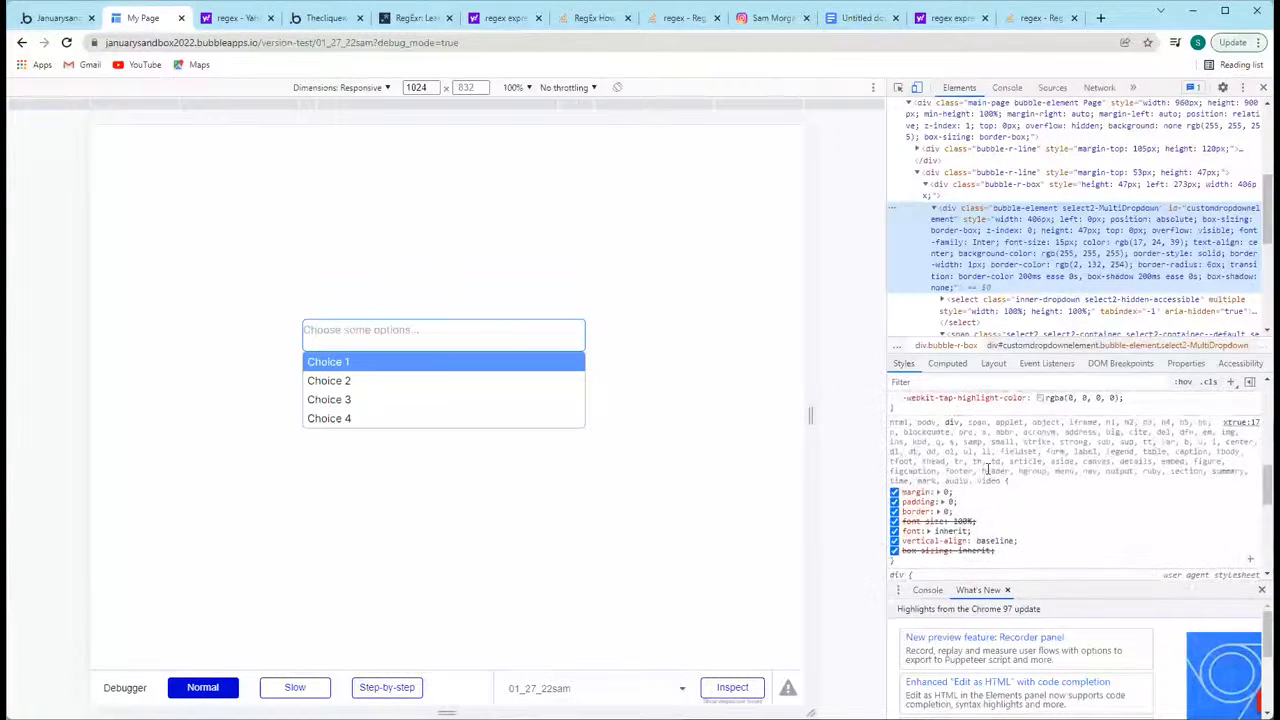
scroll(985, 436, "up", 1)
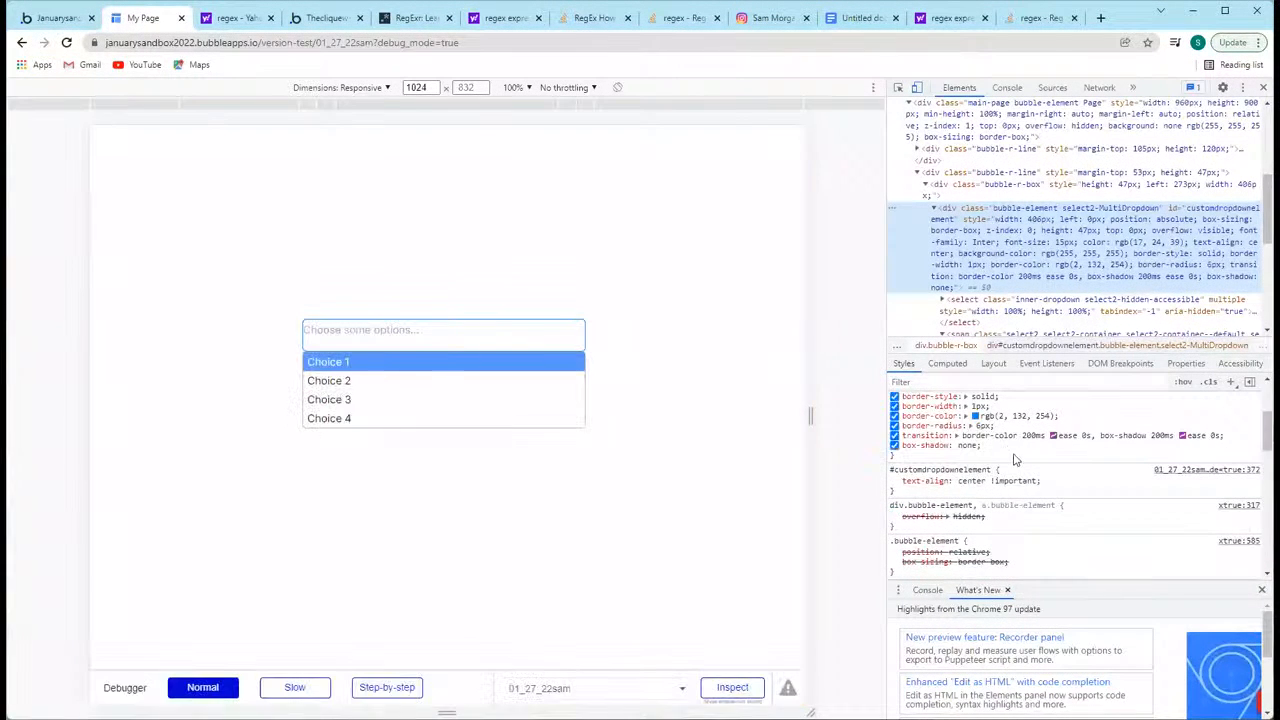
scroll(1008, 490, "up", 1)
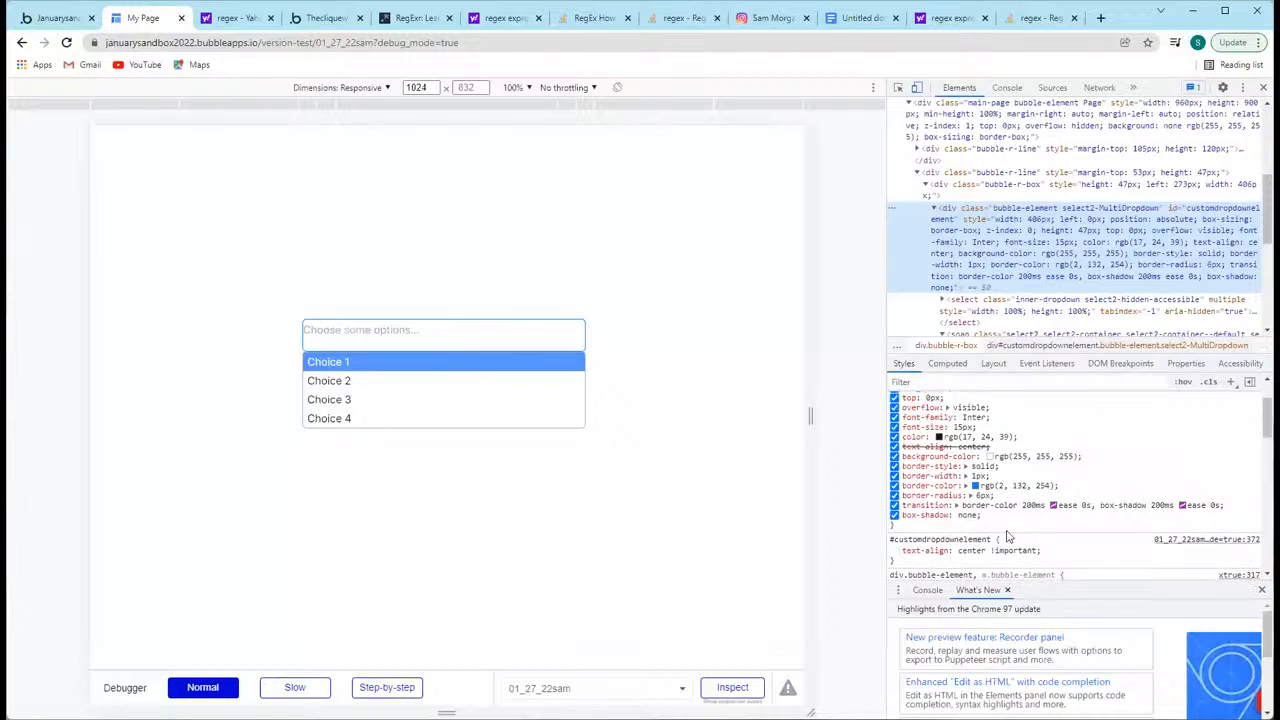
left_click(1061, 557)
left_click(951, 566)
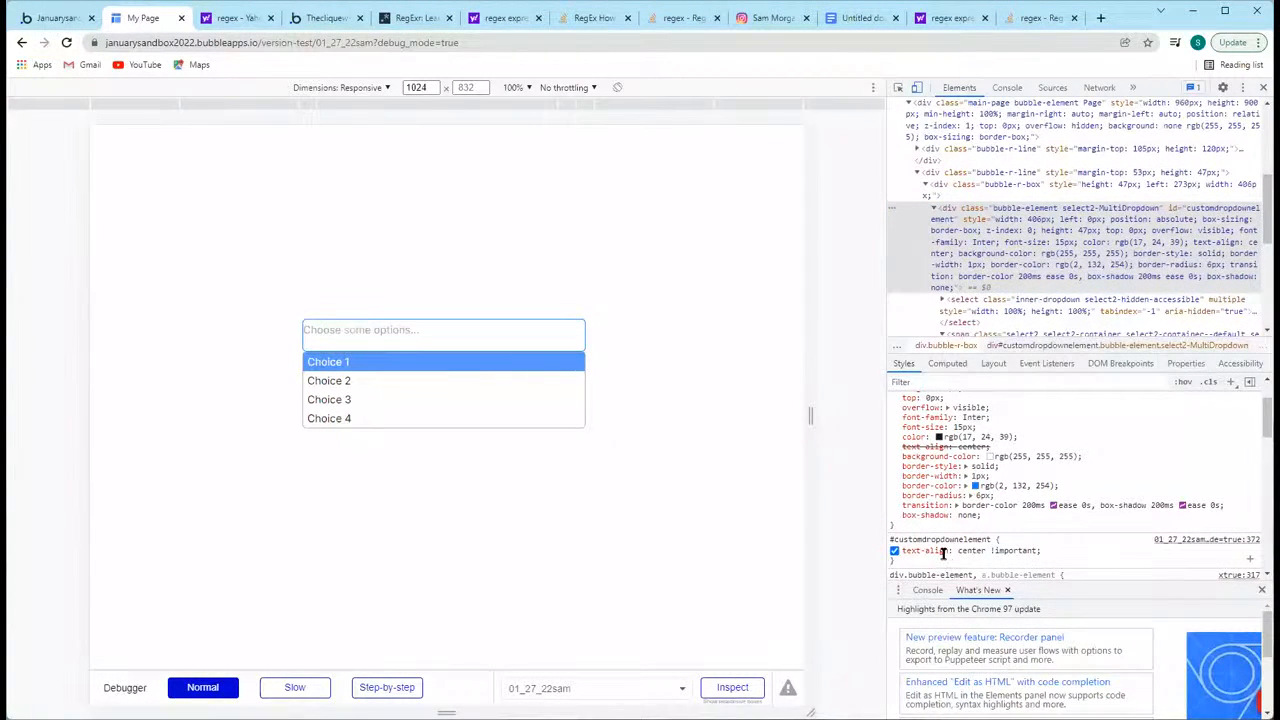
Step: In the editor, change the text-align property in HTML A's style code to text-align-last, keeping center !important
left_click(80, 18)
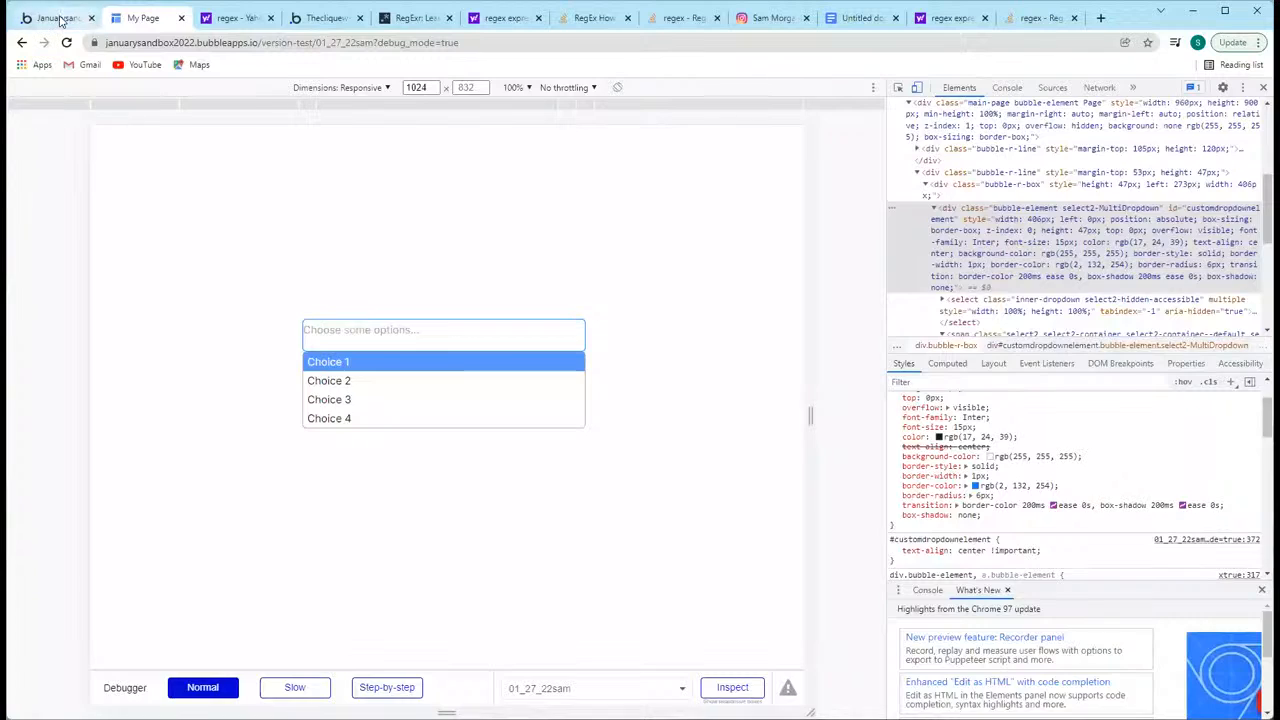
left_click(629, 397)
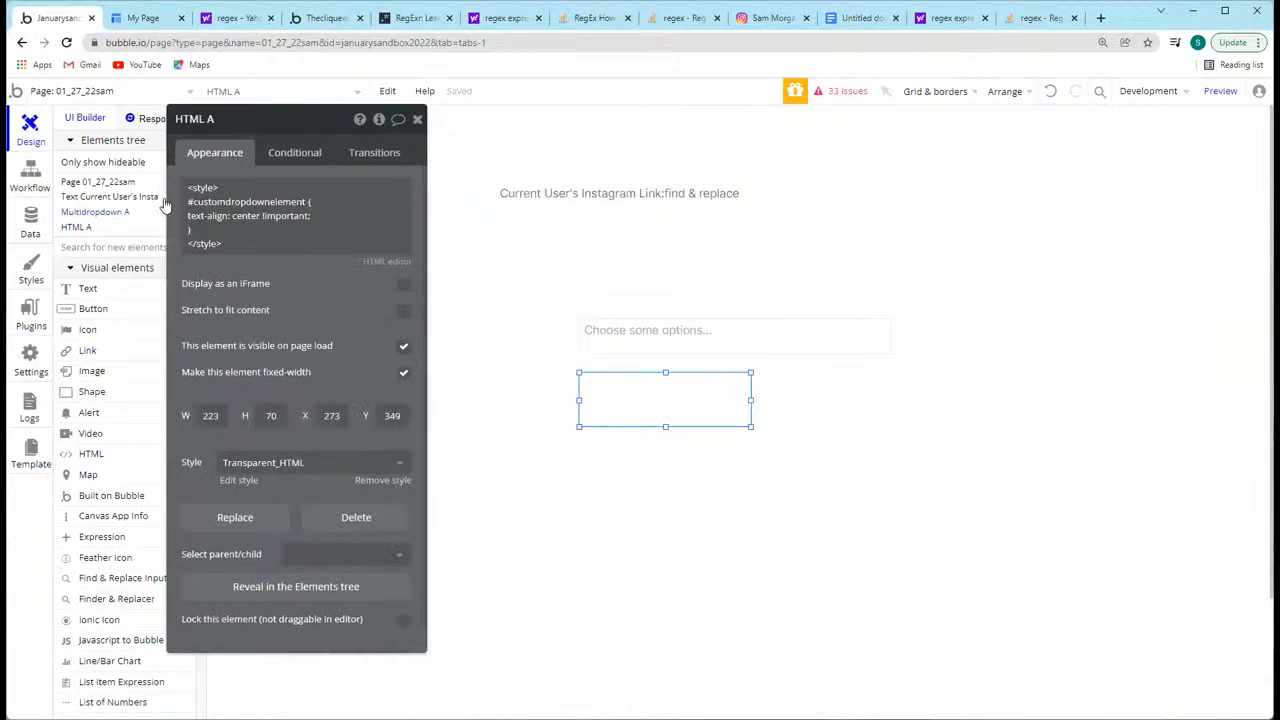
left_click(251, 201)
key("ctrl+a")
left_click(230, 215)
type("-last")
left_click(315, 278)
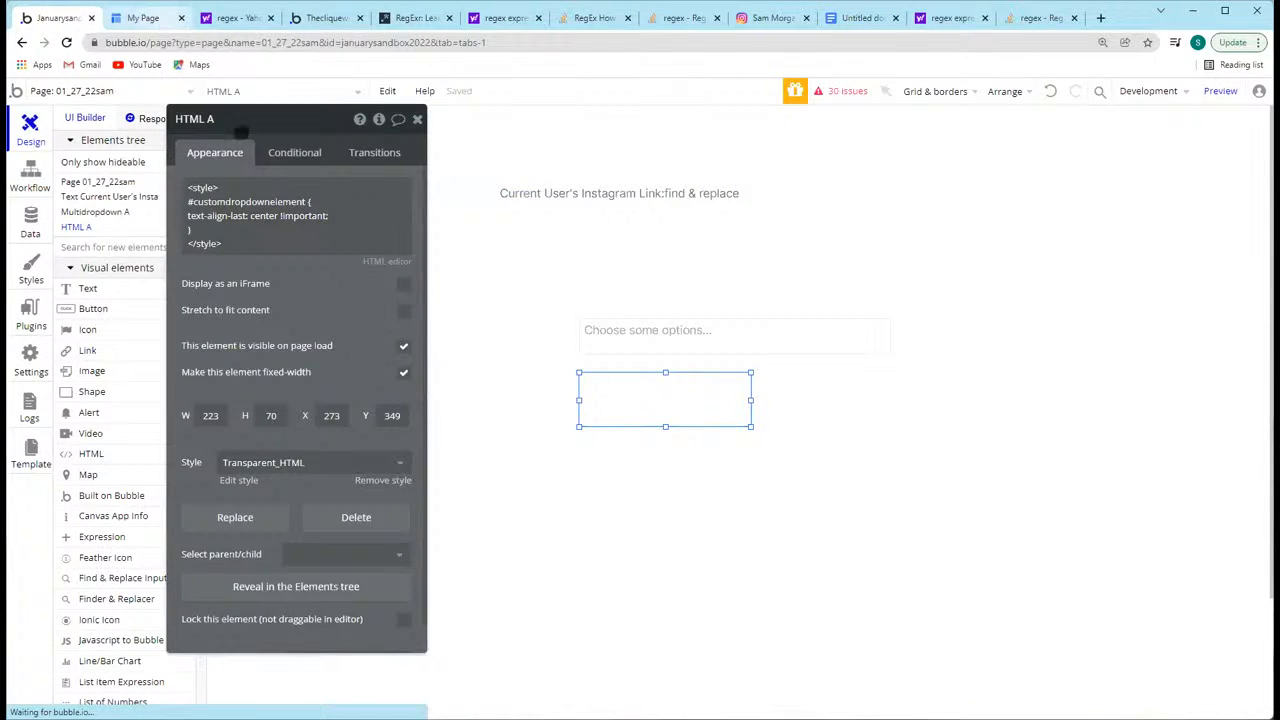
Step: Reload the page preview and open the multidropdown's choice list to check the alignment of its placeholder and options
left_click(143, 18)
left_click(66, 42)
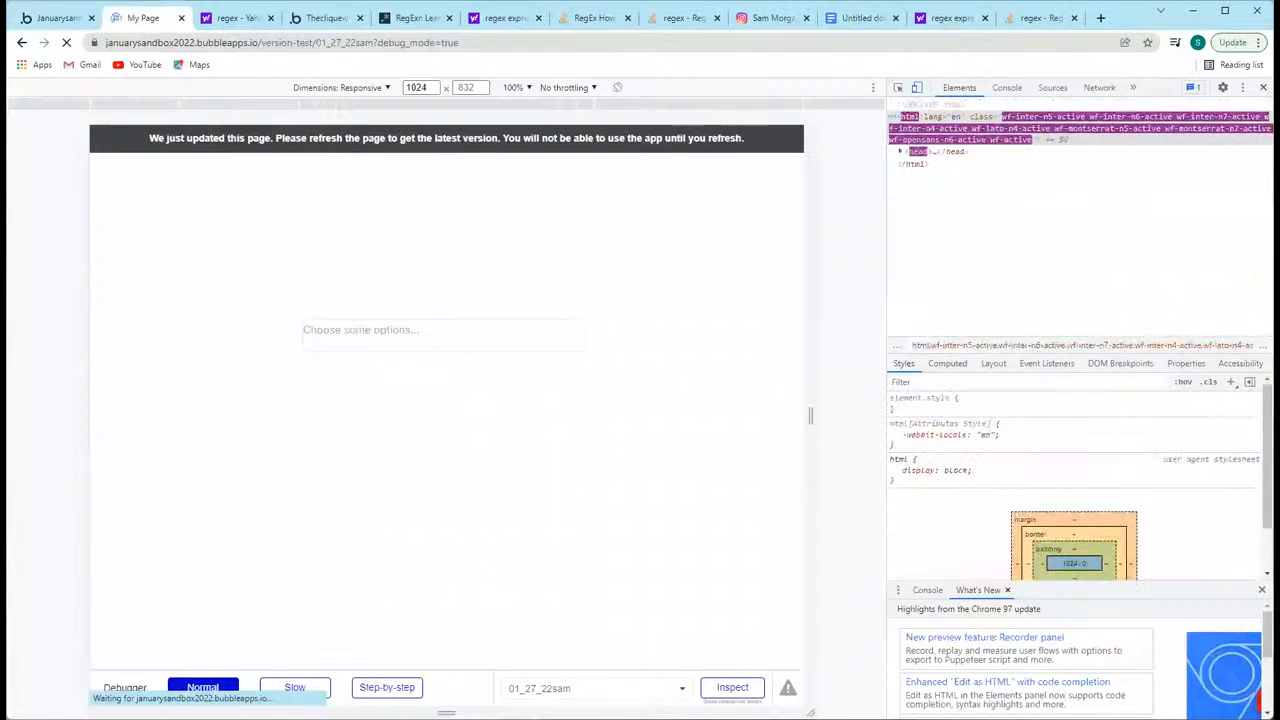
key("F12")
left_click(668, 289)
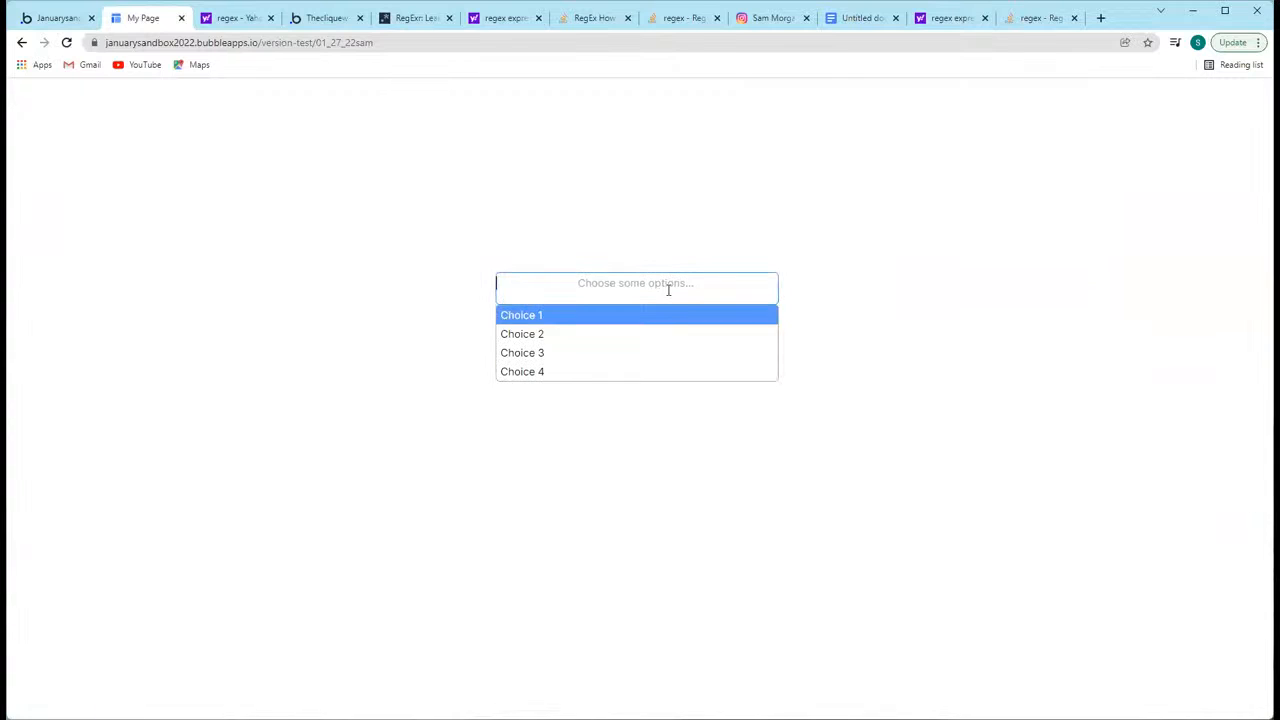
left_click(400, 334)
Step: Choose Choice 2, Choice 3 and Choice 4 in the multidropdown to check how the selected items are aligned
left_click(603, 286)
left_click(596, 346)
right_click(596, 346)
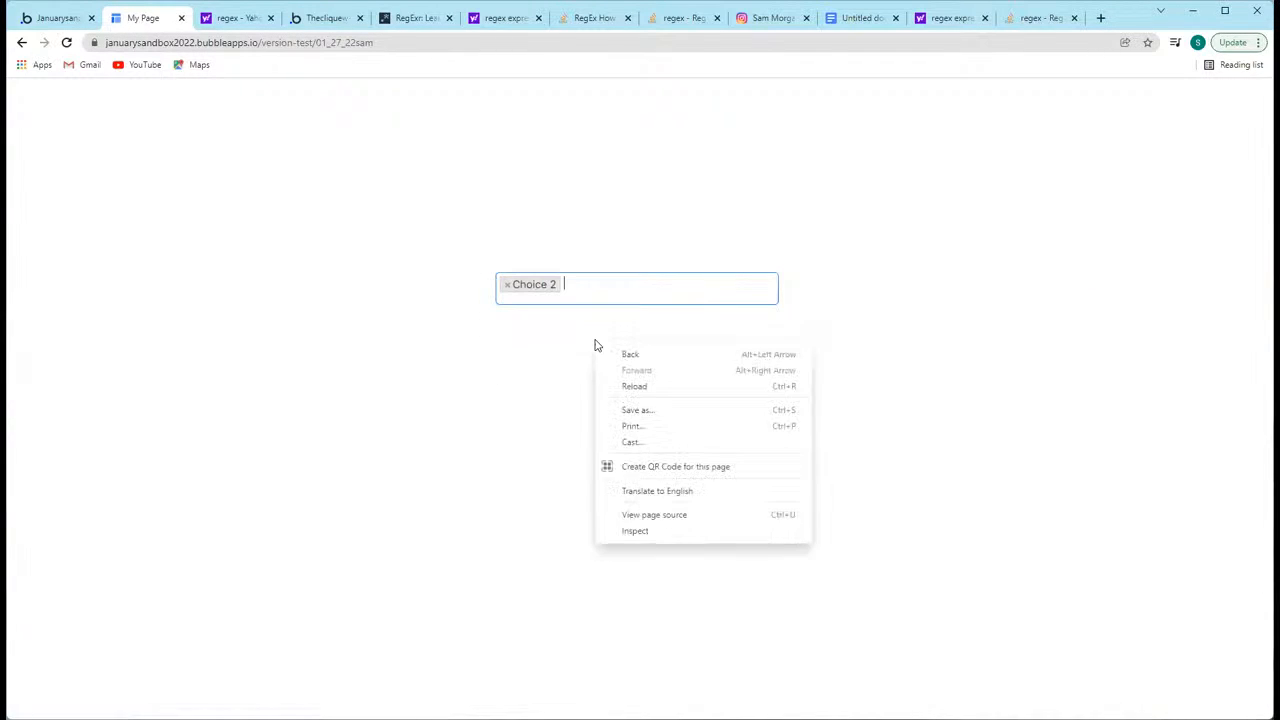
left_click(443, 346)
left_click(620, 292)
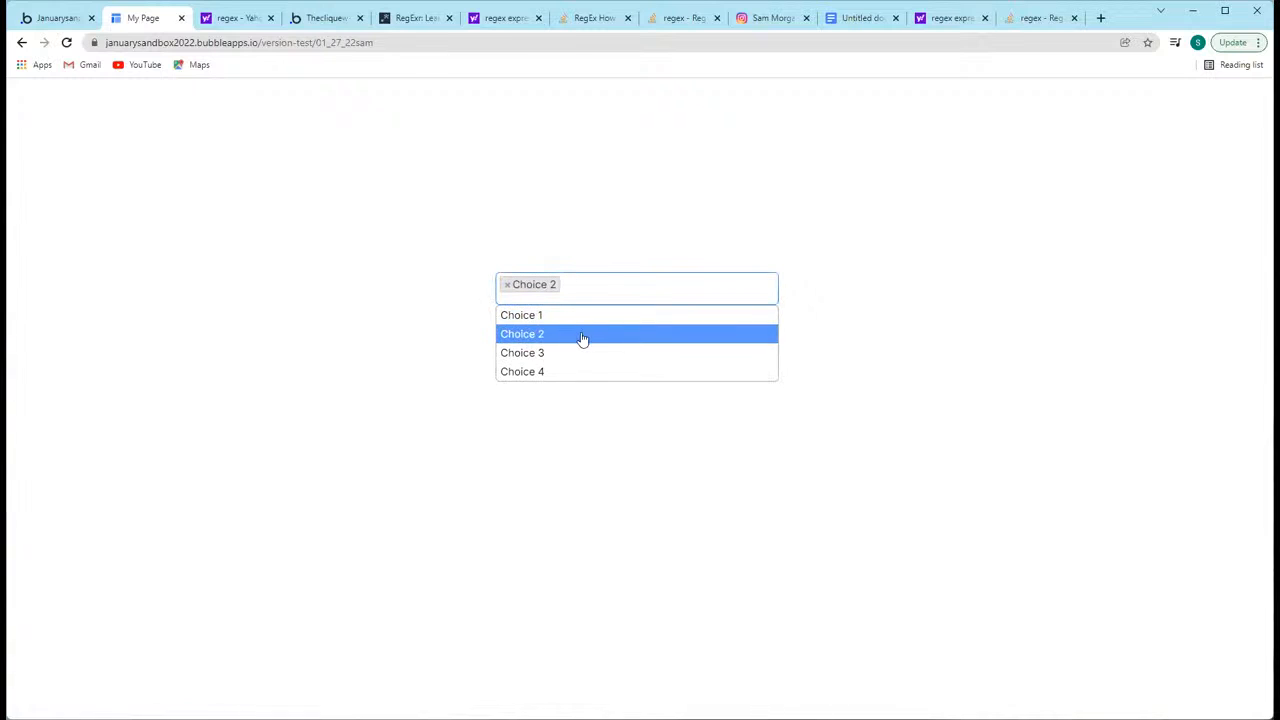
left_click(577, 352)
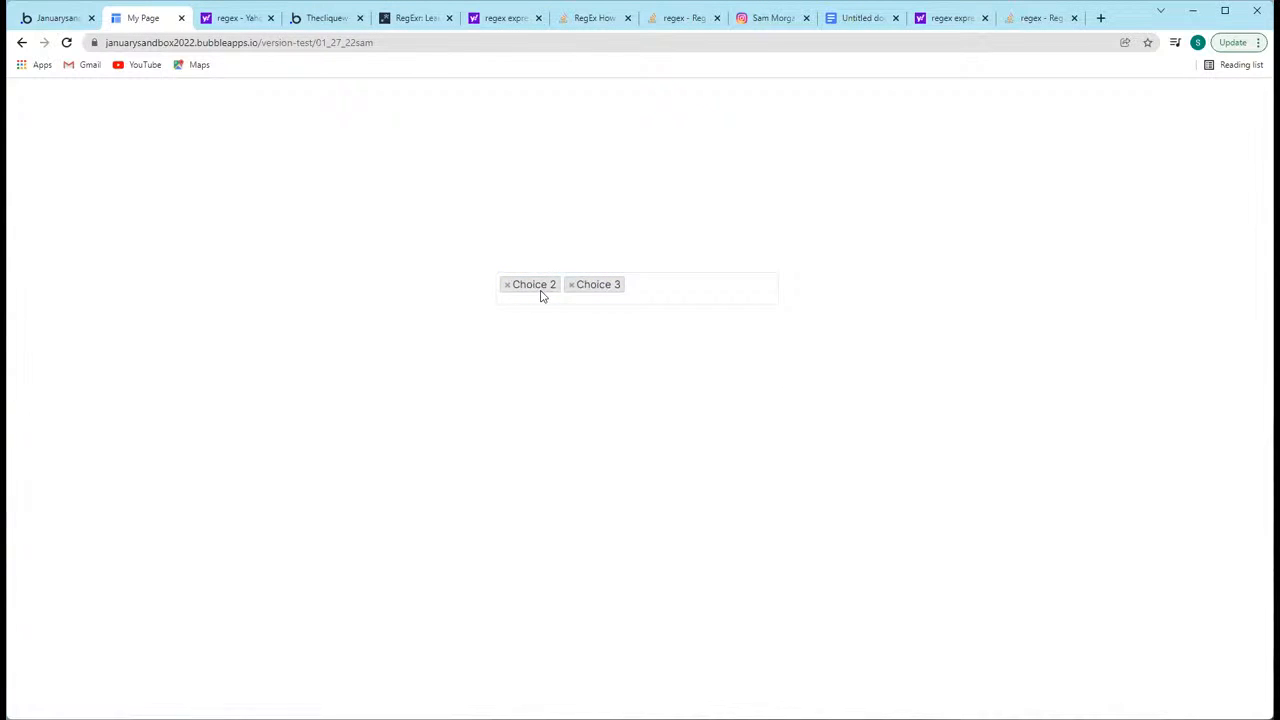
left_click(651, 299)
left_click(606, 371)
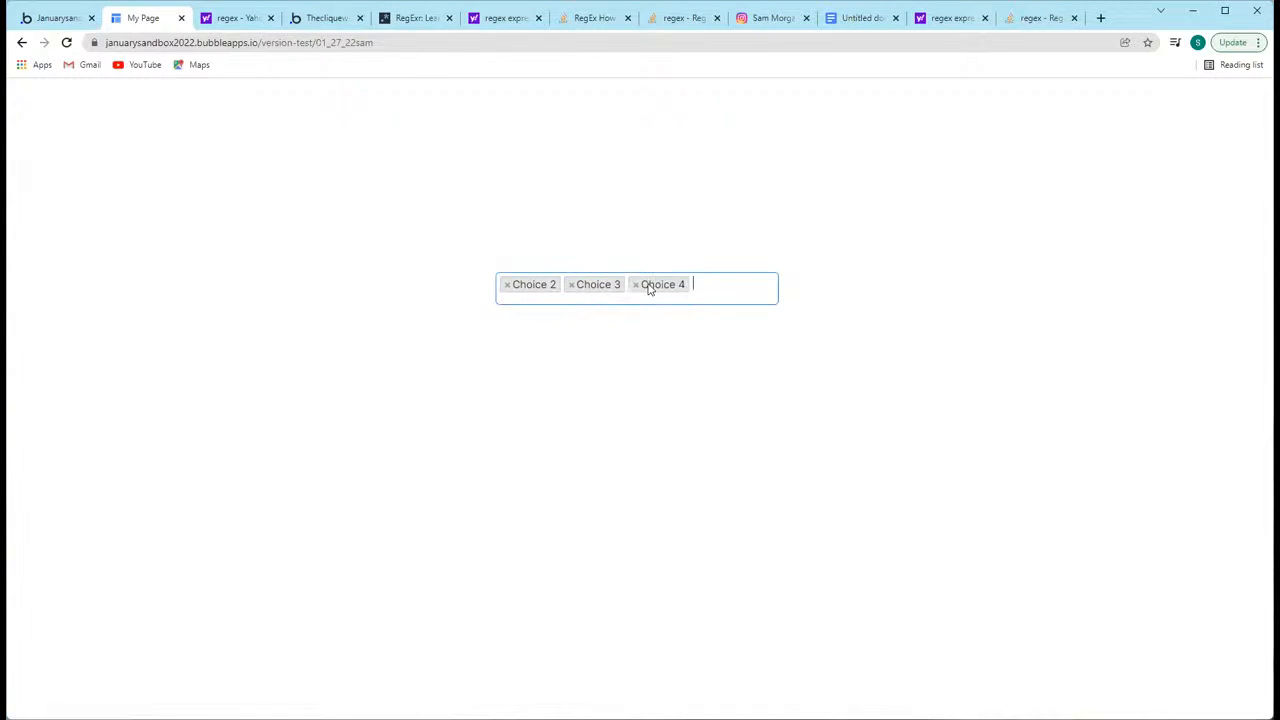
Step: Remove all three selected choices from the multidropdown and close its choice list
left_click(635, 285)
left_click(571, 285)
left_click(507, 285)
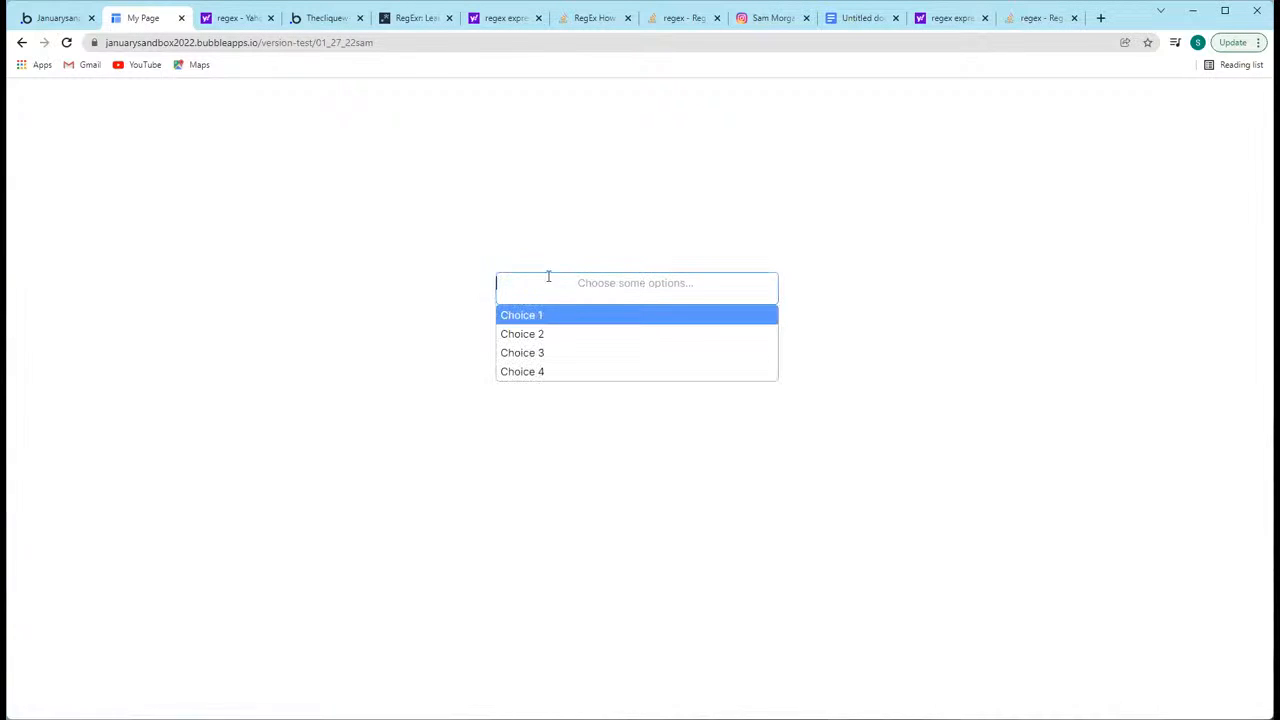
left_click(315, 239)
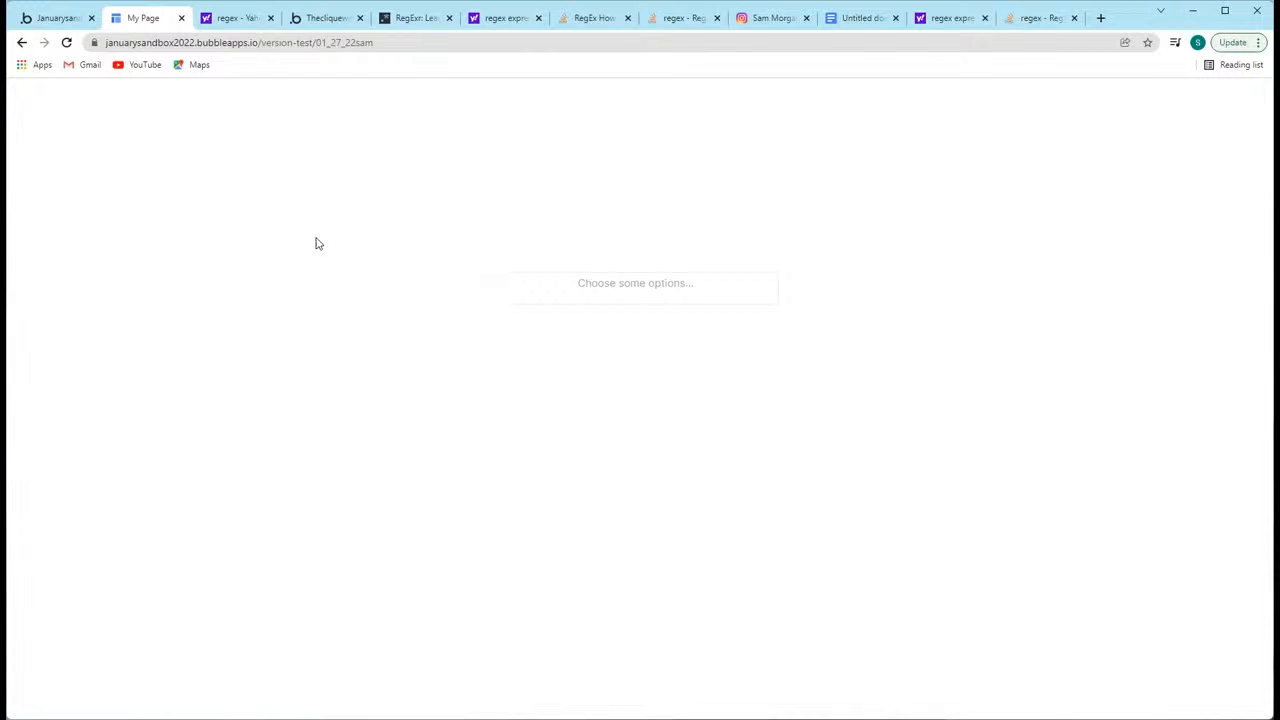
Step: Inspect the multidropdown in the developer tools and examine the class and style rules of its select2-selection--multiple span, then close the tools
right_click(600, 290)
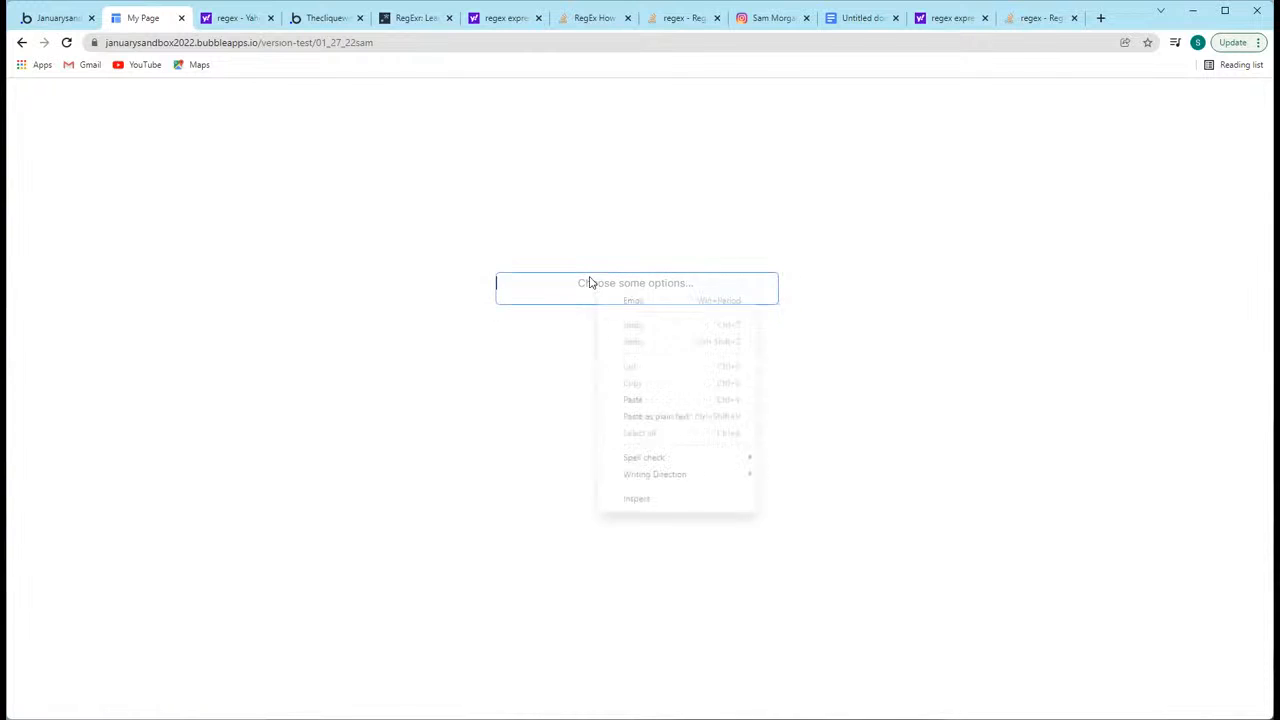
left_click(662, 503)
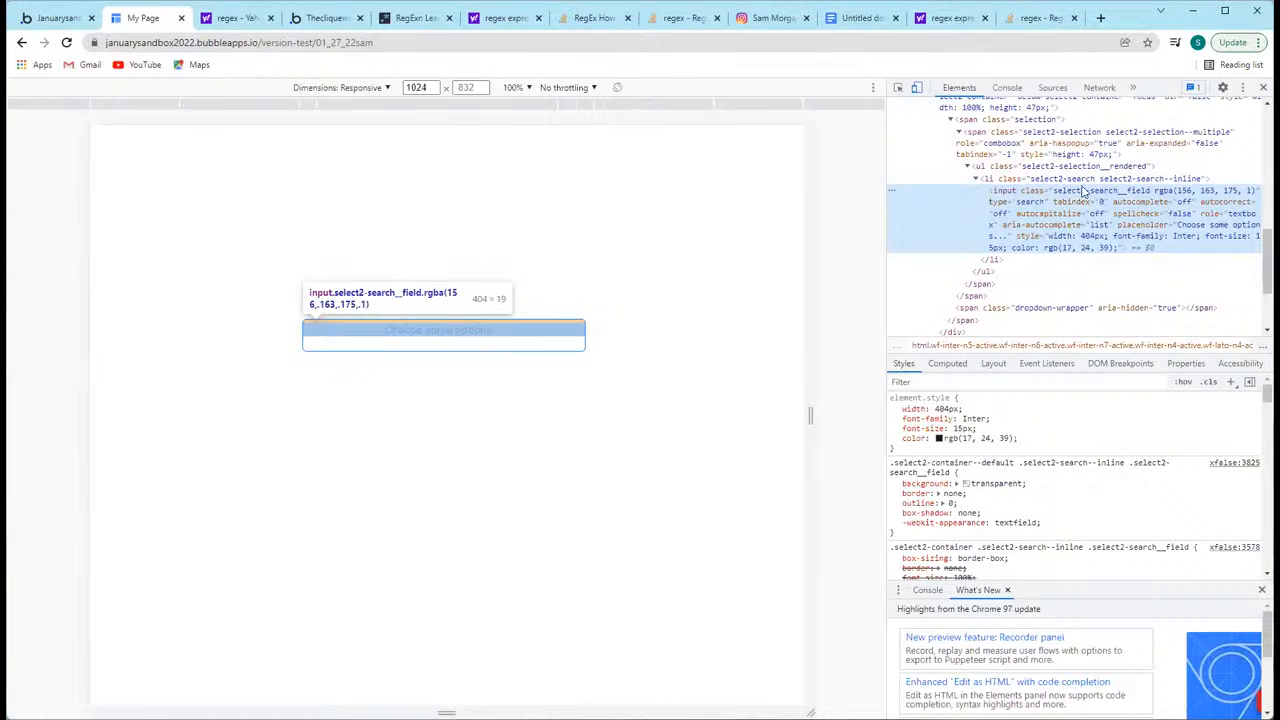
scroll(1068, 195, "up", 1)
left_click(1048, 203)
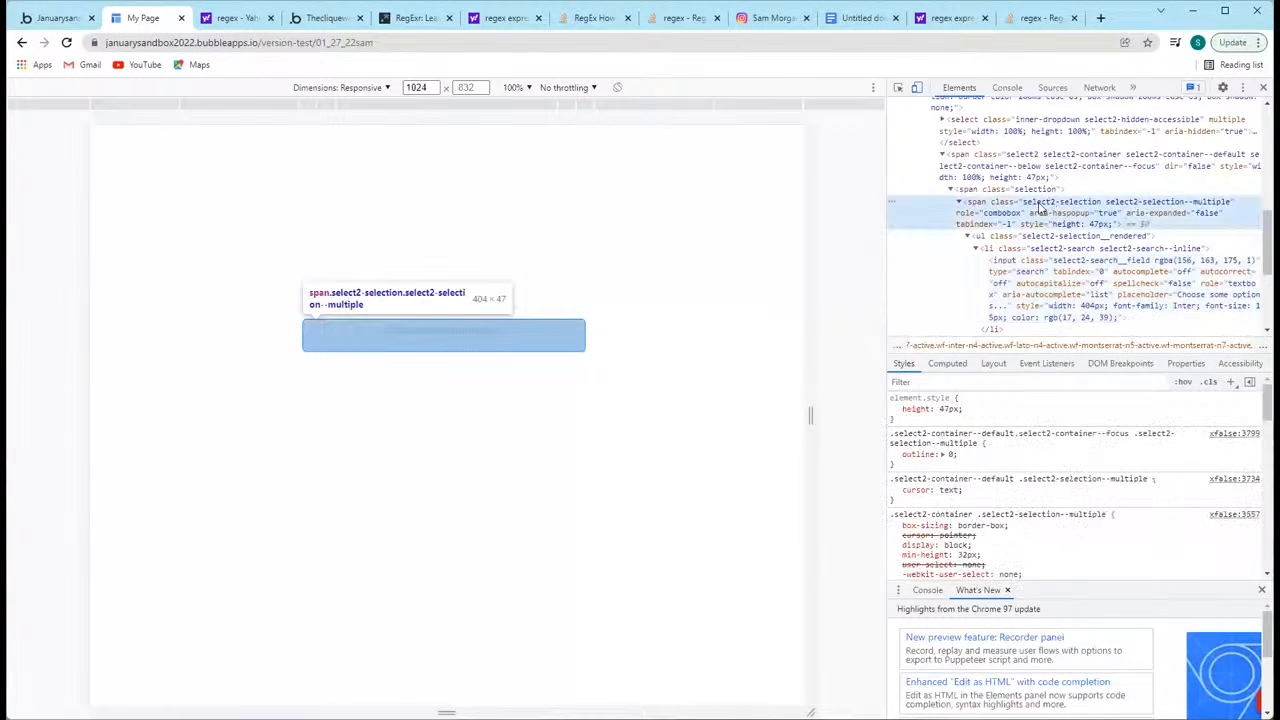
double_click(1048, 203)
double_click(1028, 204)
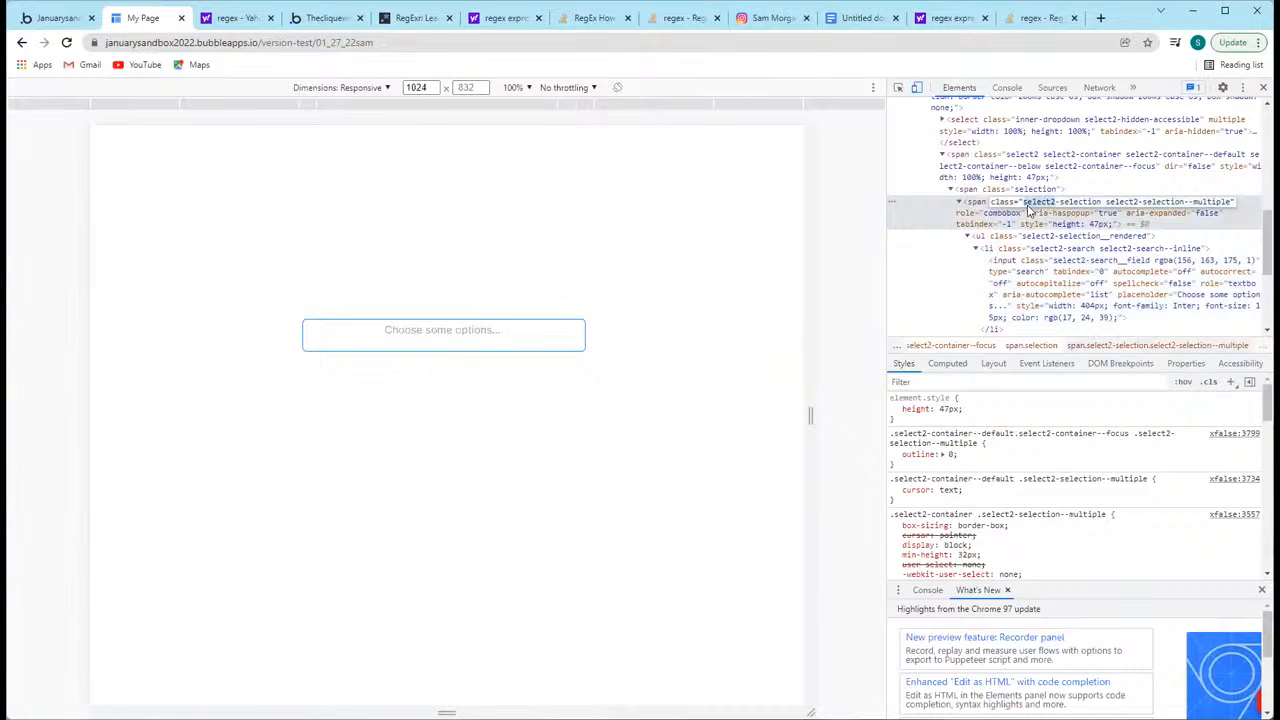
left_click(1102, 204)
key("ctrl+a")
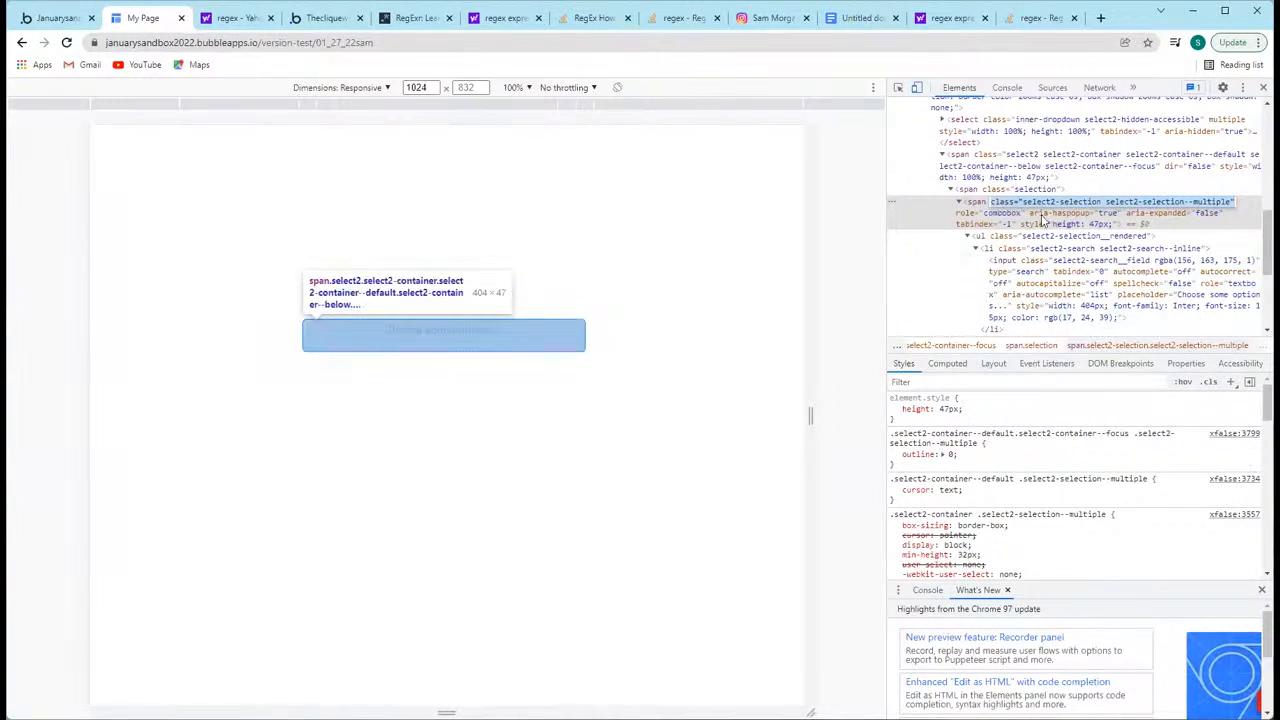
scroll(1040, 486, "down", 3)
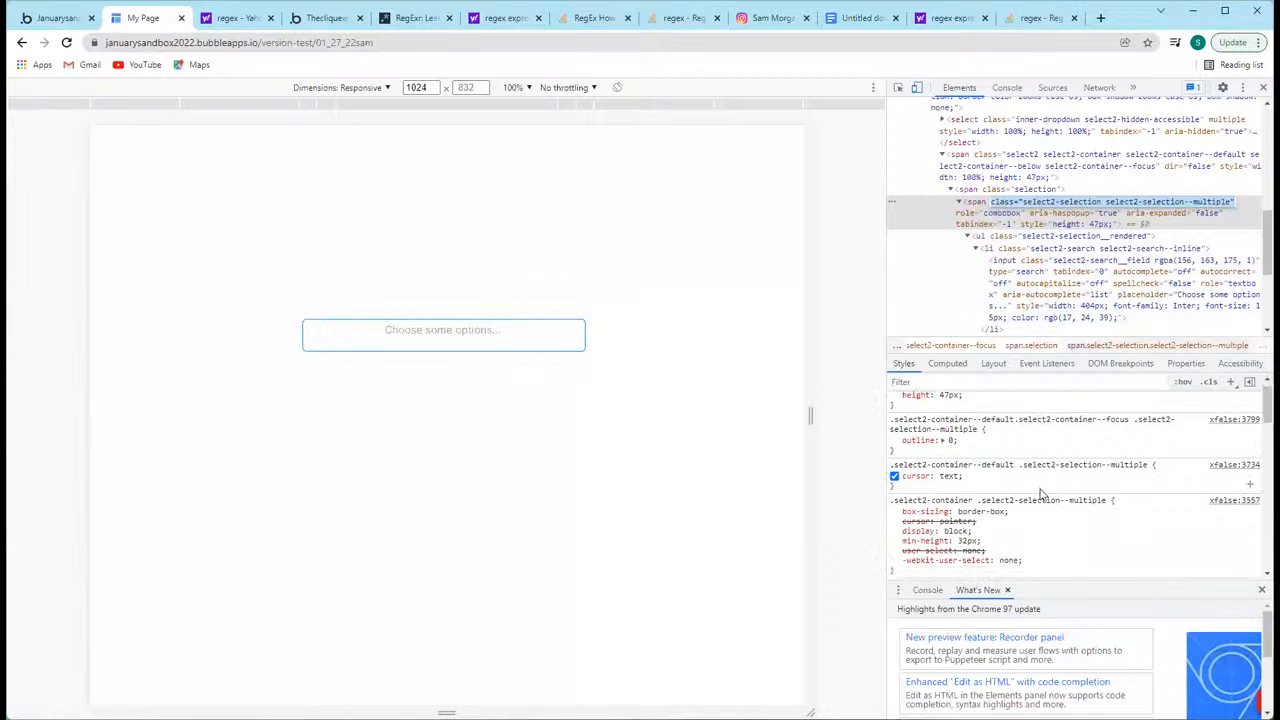
scroll(1040, 488, "up", 5)
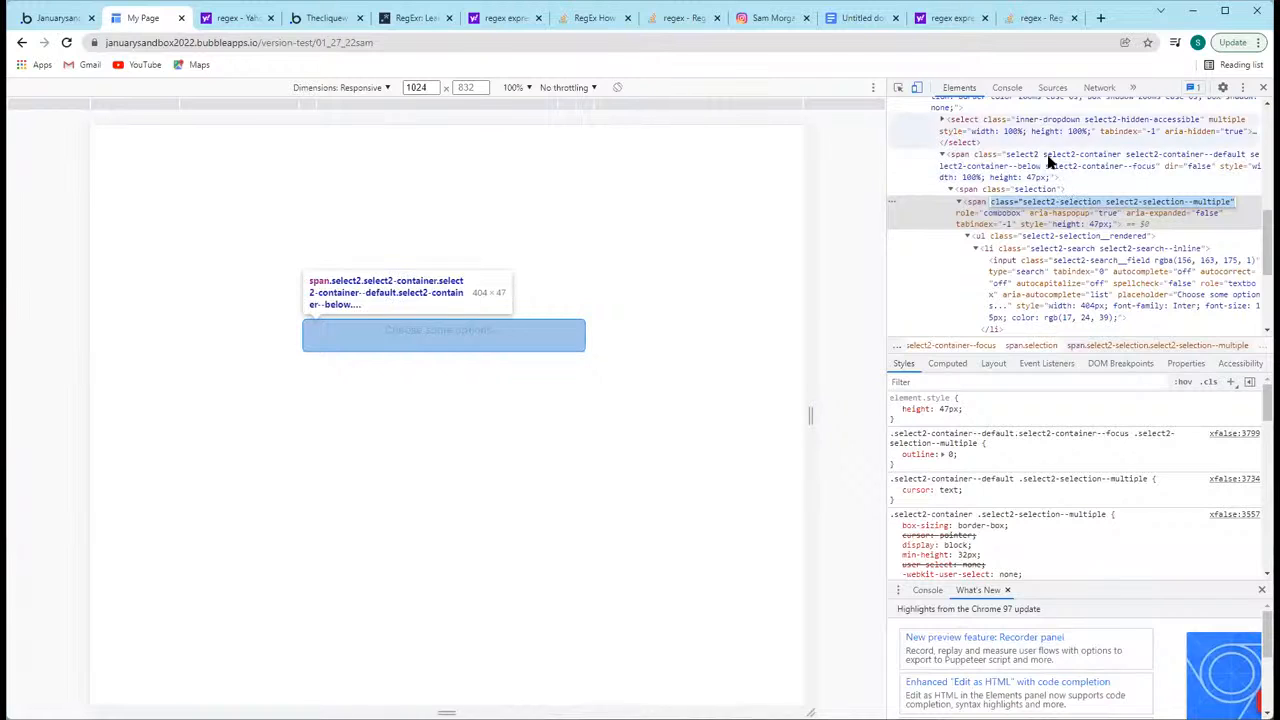
left_click(697, 284)
key("ctrl+shift+i")
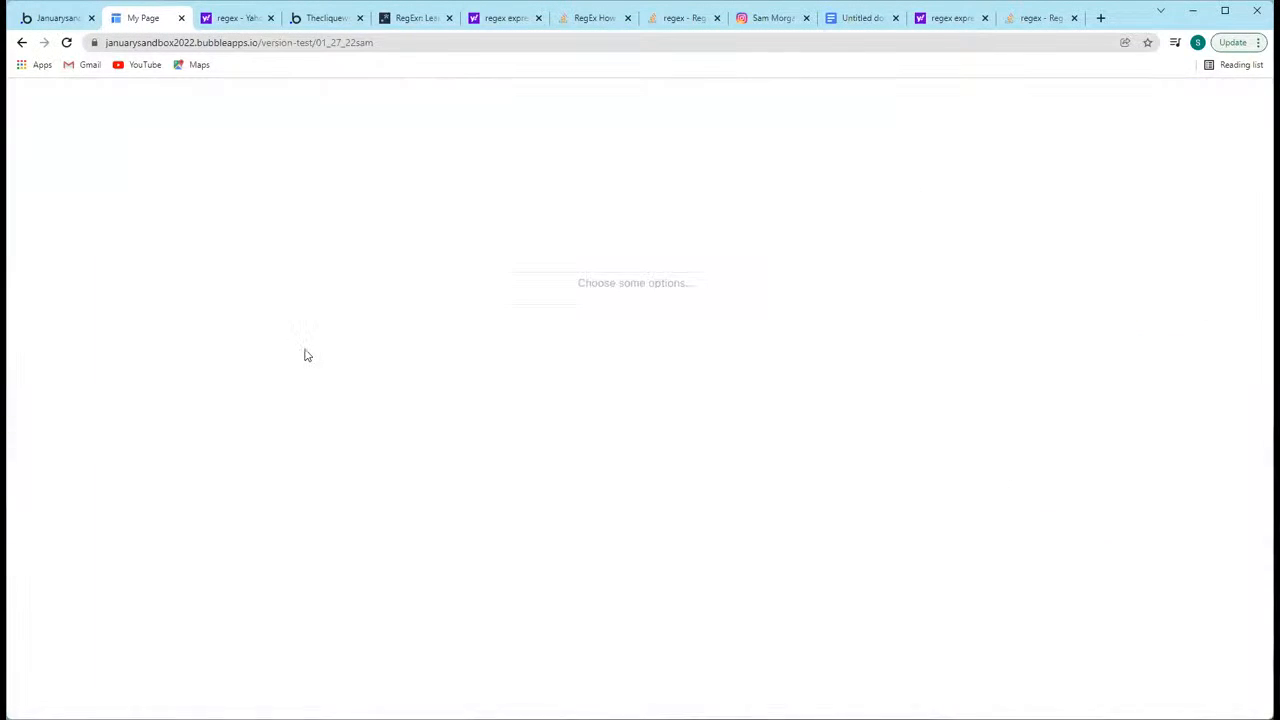
Step: Open and close the multidropdown's choice list to compare the alignment of its placeholder and options
left_click(661, 284)
left_click(394, 289)
left_click(569, 287)
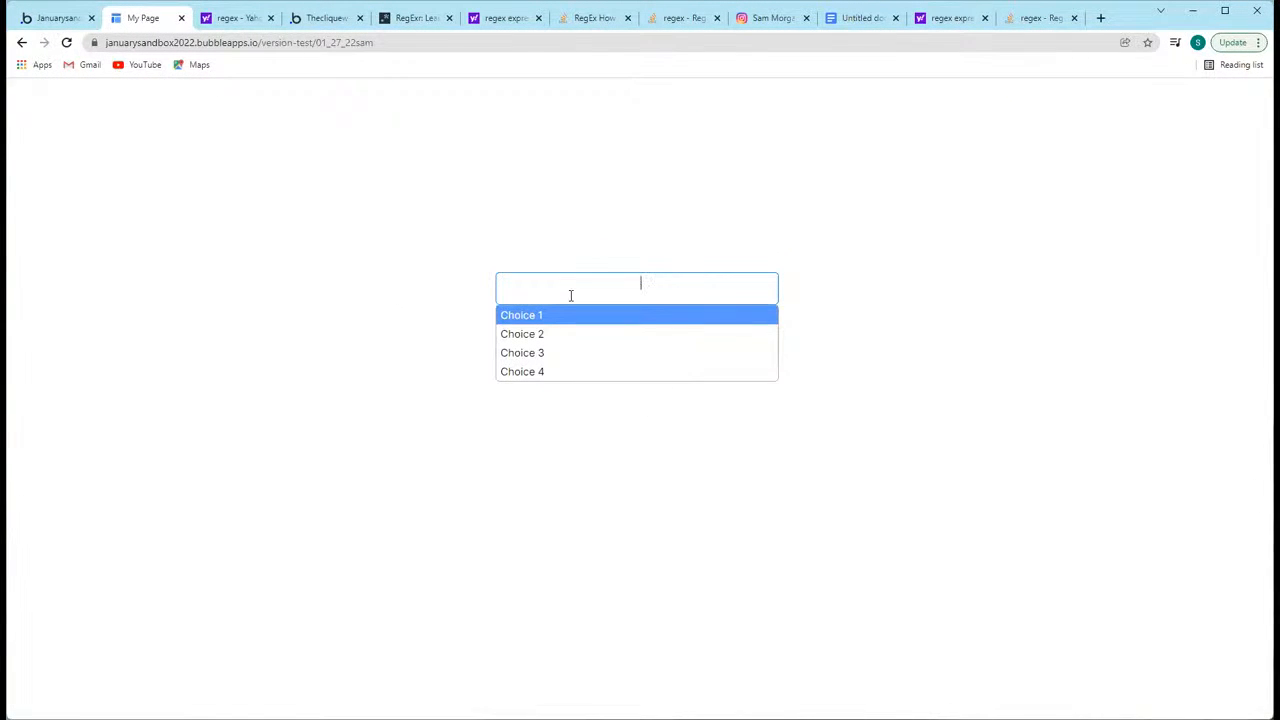
left_click(482, 225)
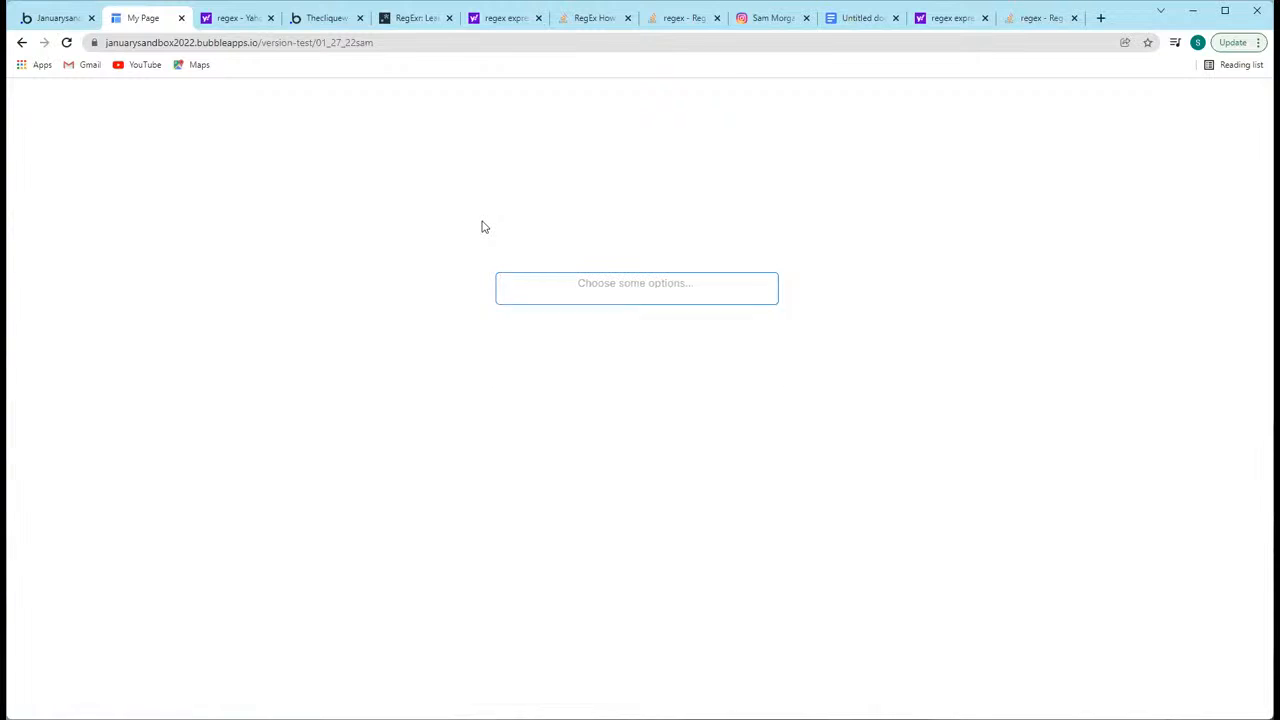
left_click(566, 283)
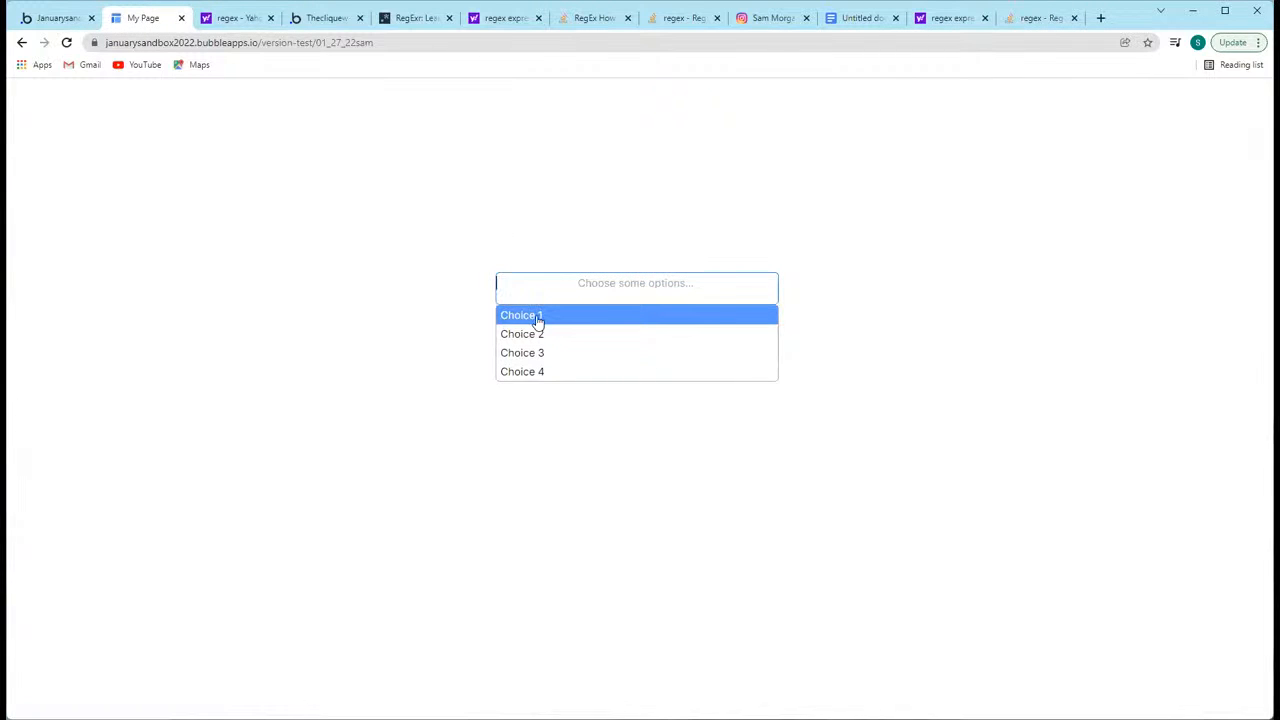
left_click(365, 235)
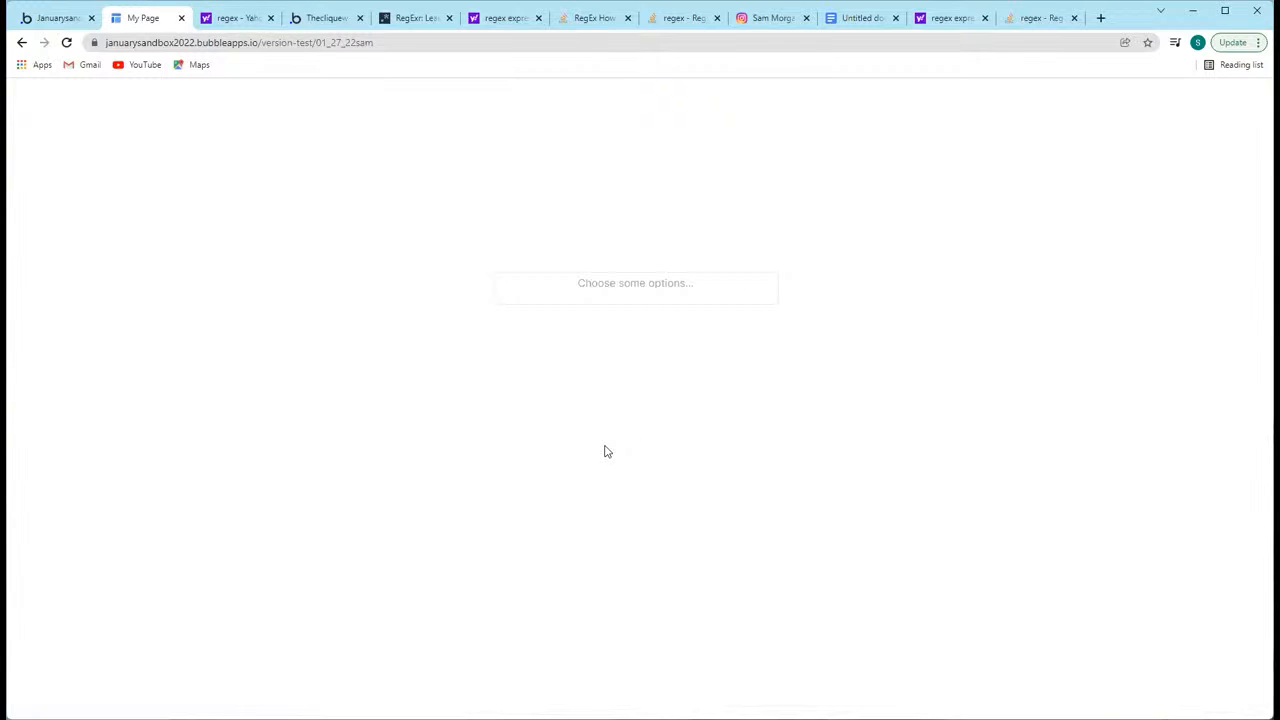
Step: In the page editor, move HTML A up against the underside of Multidropdown A, at Y 325
left_click(58, 18)
left_click(86, 97)
scroll(120, 686, "down", 5)
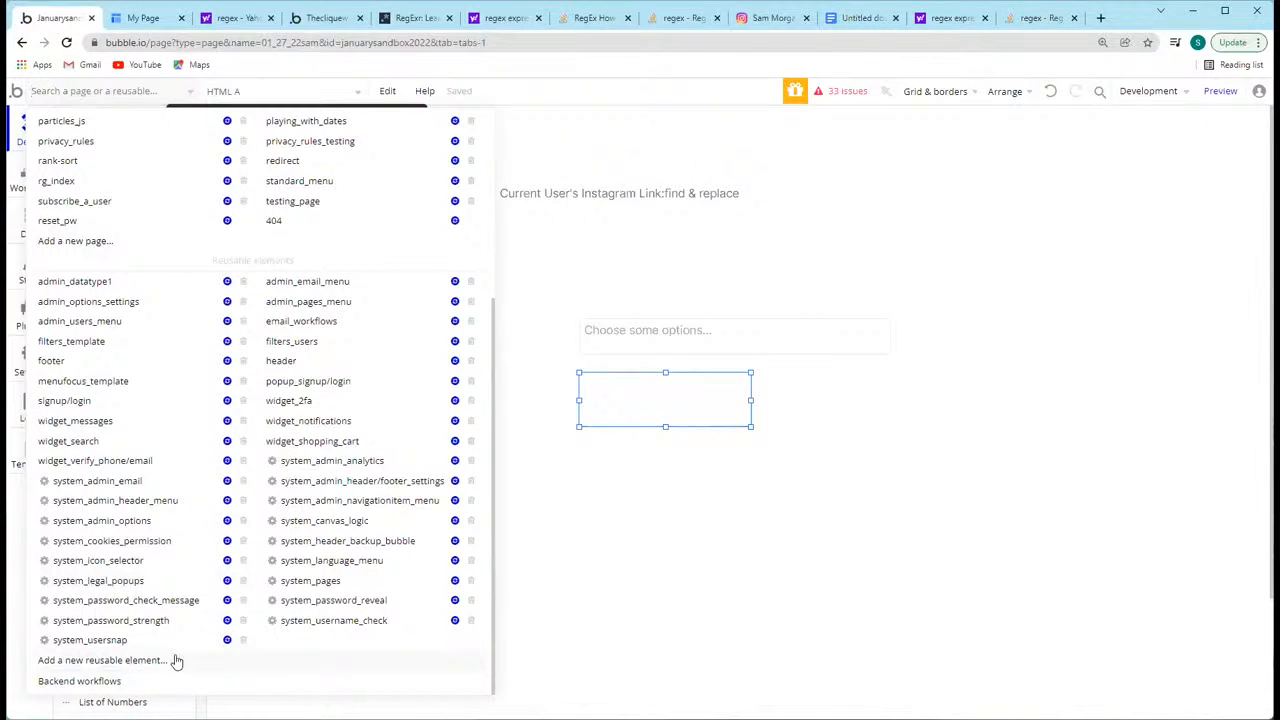
left_click(614, 396)
left_click_drag(617, 389, 615, 374)
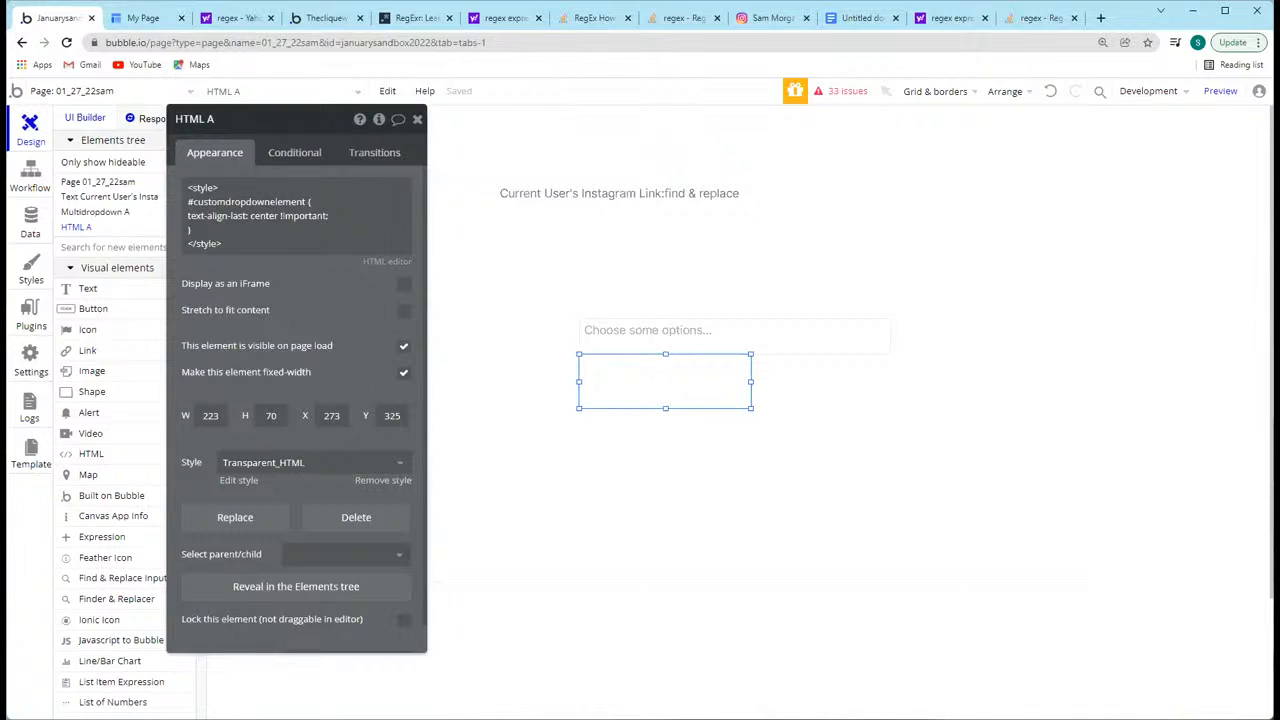
left_click(751, 330)
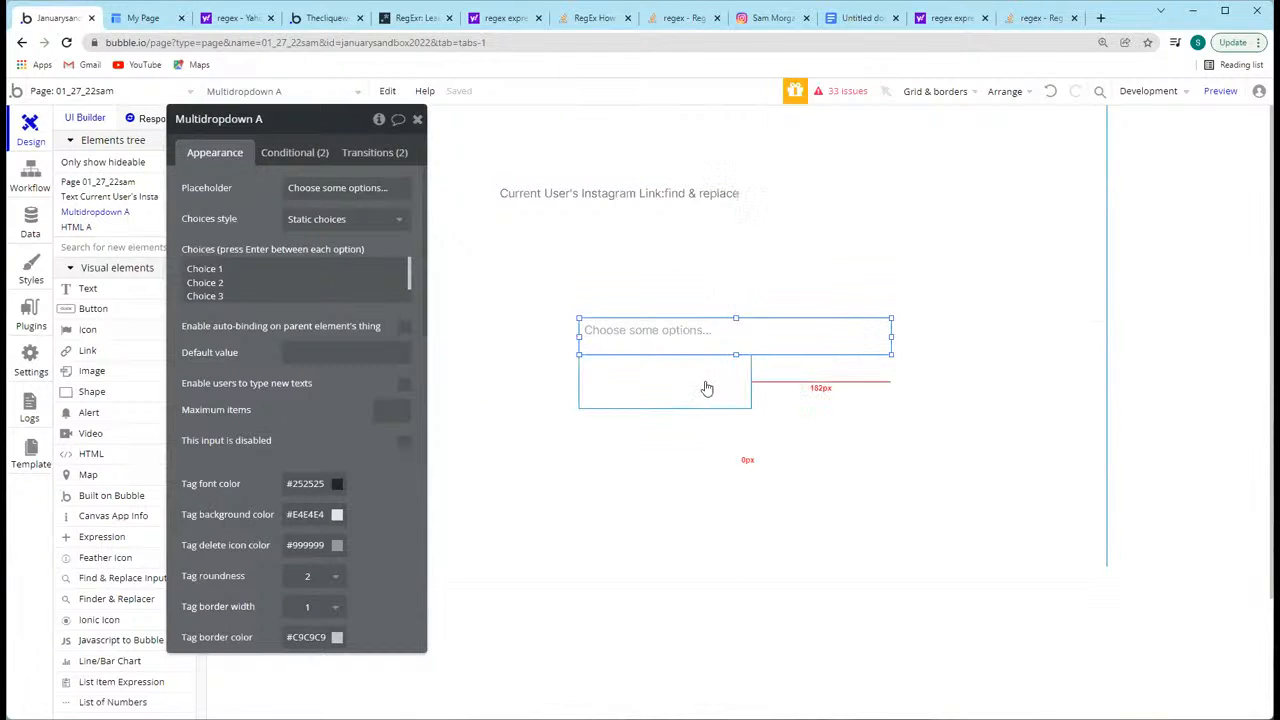
left_click(706, 388)
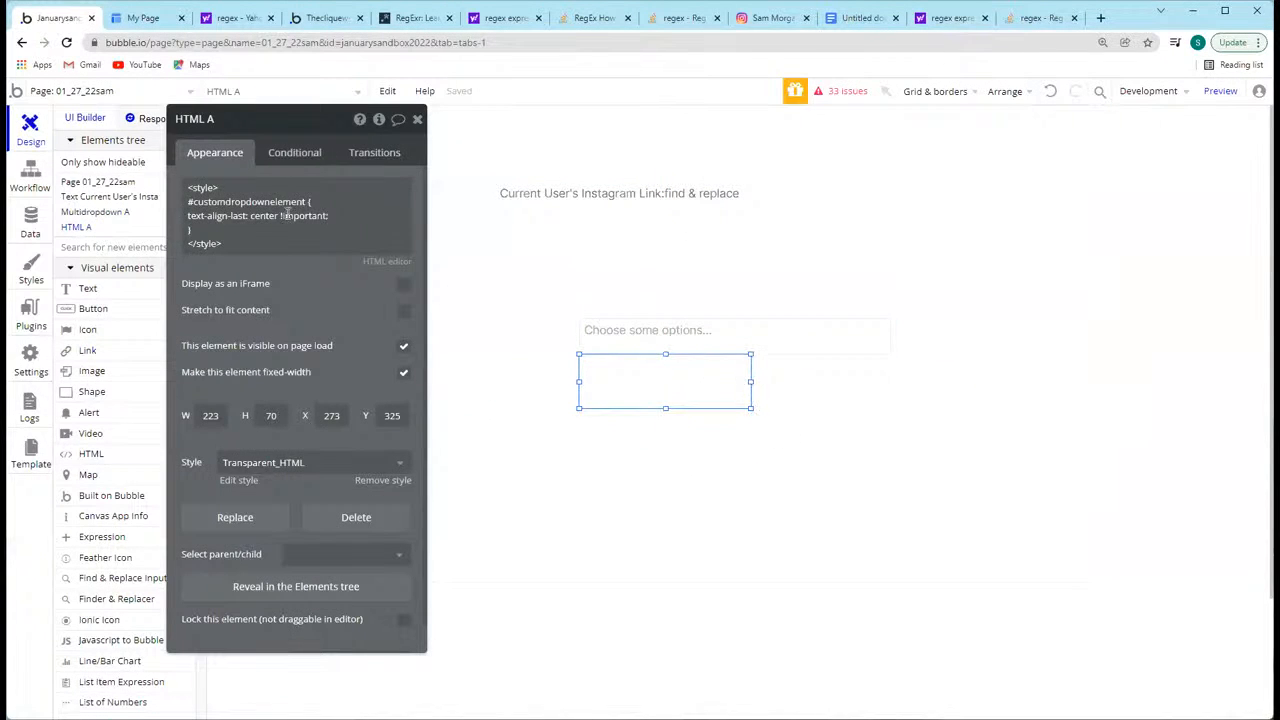
Step: Highlight the text-align-last property in HTML A's style code to point it out
left_click(218, 227)
key("ctrl+a")
double_click(222, 227)
key("shift+Left")
key("shift+Left")
key("shift+Left")
key("shift+Left")
key("shift+Left")
key("shift+Left")
key("shift+Left")
key("shift+Left")
key("shift+Left")
key("shift+Left")
key("shift+Left")
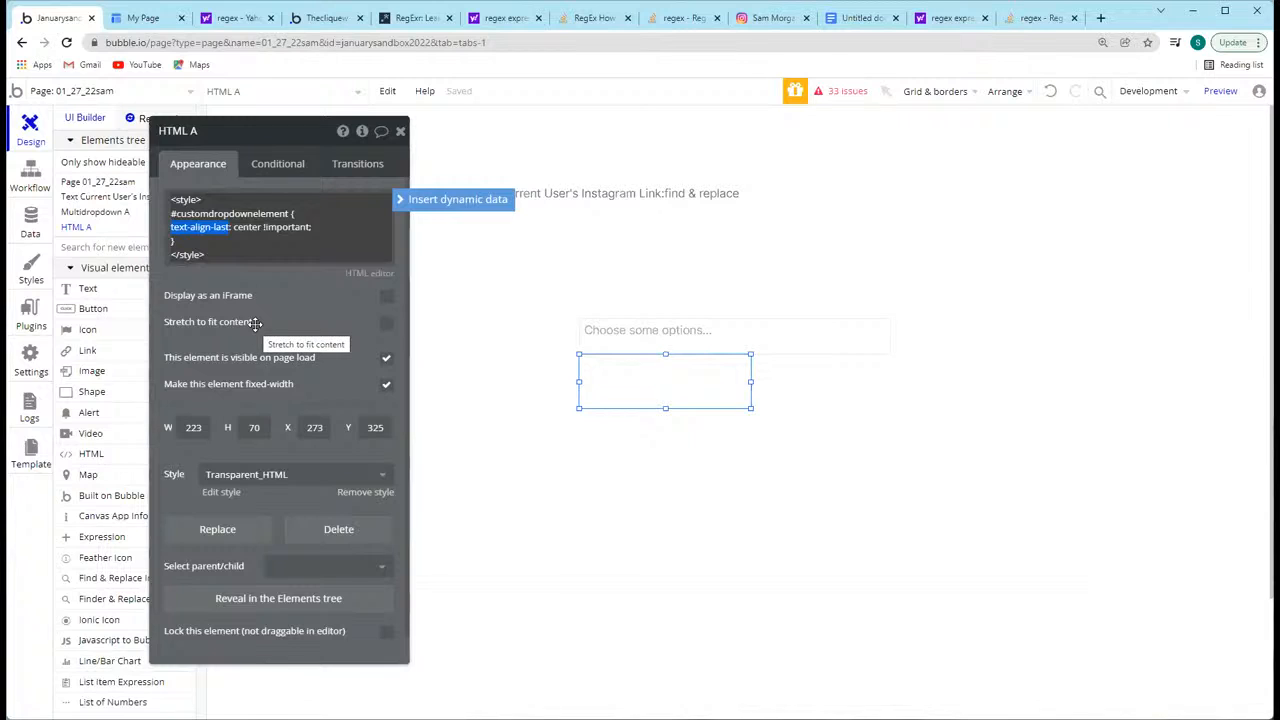
left_click(256, 276)
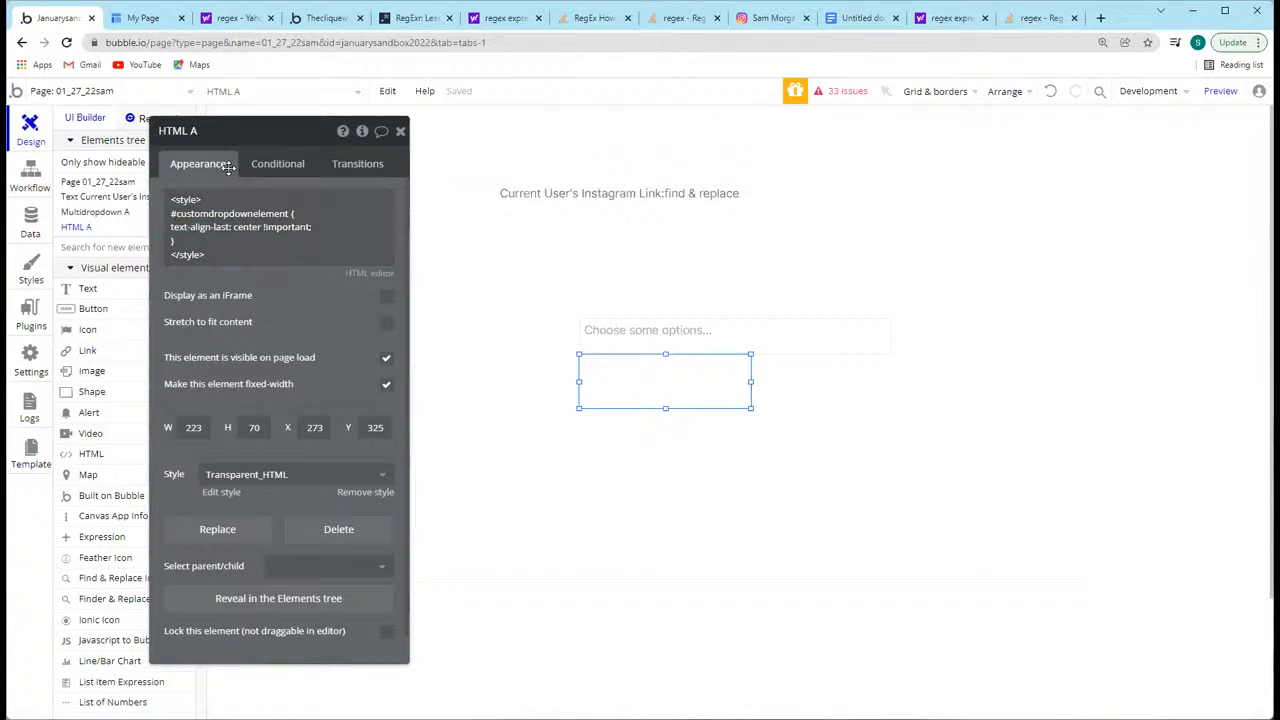
Step: Highlight HTML A's complete style code from the opening to the closing style tag for review
left_click(229, 251)
left_click(220, 254)
mouse_move(218, 255)
left_mouse_down()
mouse_move(160, 200)
mouse_move(296, 230)
mouse_move(210, 256)
left_mouse_up()
left_click(196, 199)
left_click(211, 254)
key("ctrl+a")
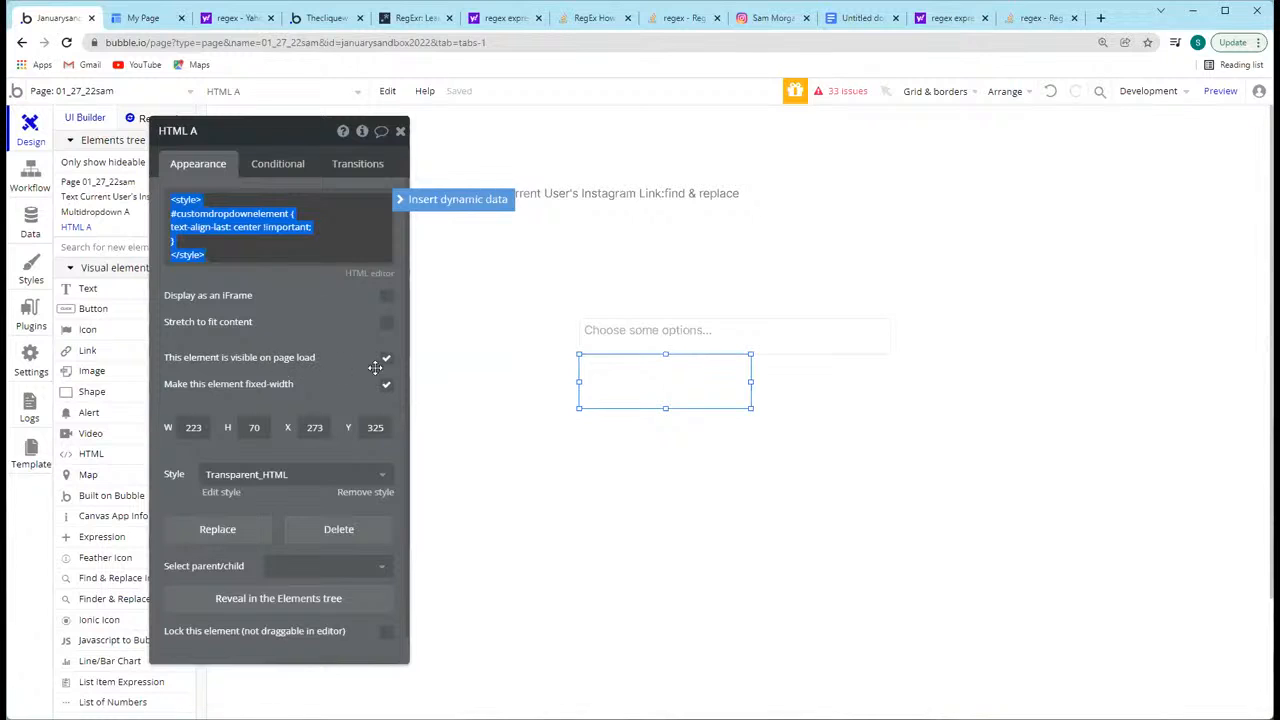
Step: Resize HTML A to 406 wide and 47 high so it matches the multidropdown above it
left_click_drag(750, 381, 890, 382)
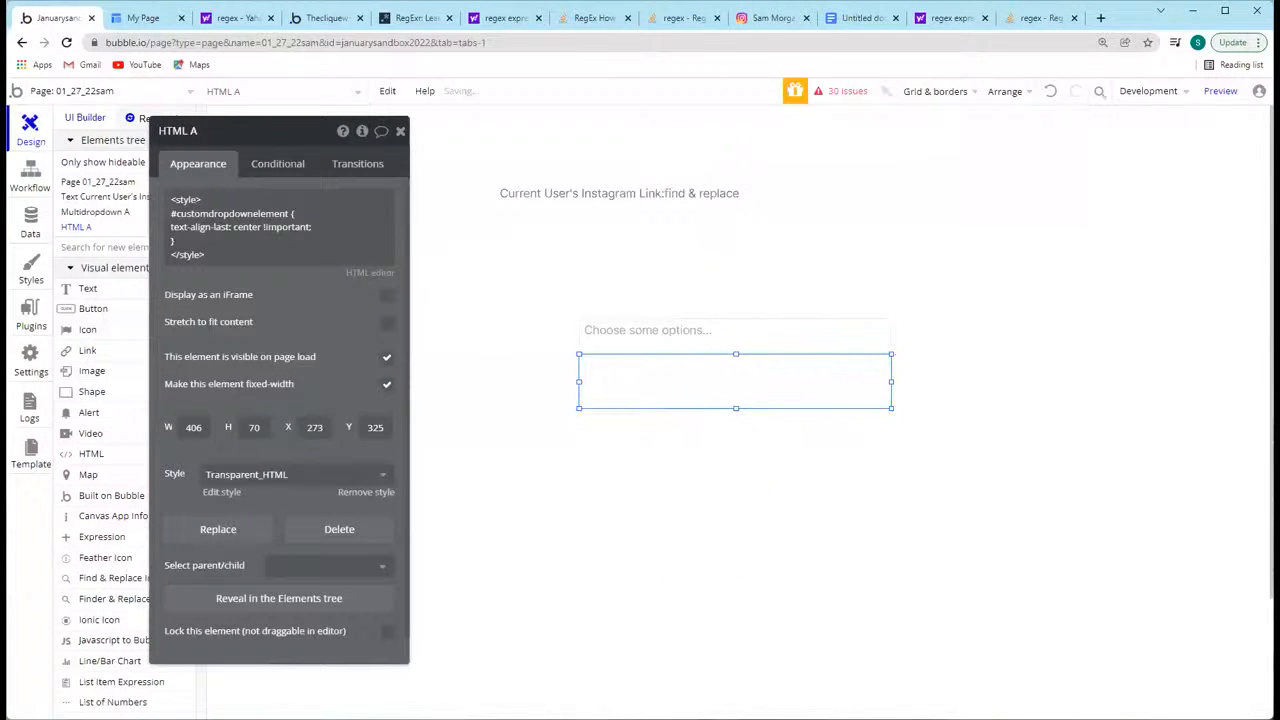
left_click_drag(734, 410, 733, 388)
left_click(680, 457)
left_click(660, 383)
left_click(596, 330)
left_click(634, 417)
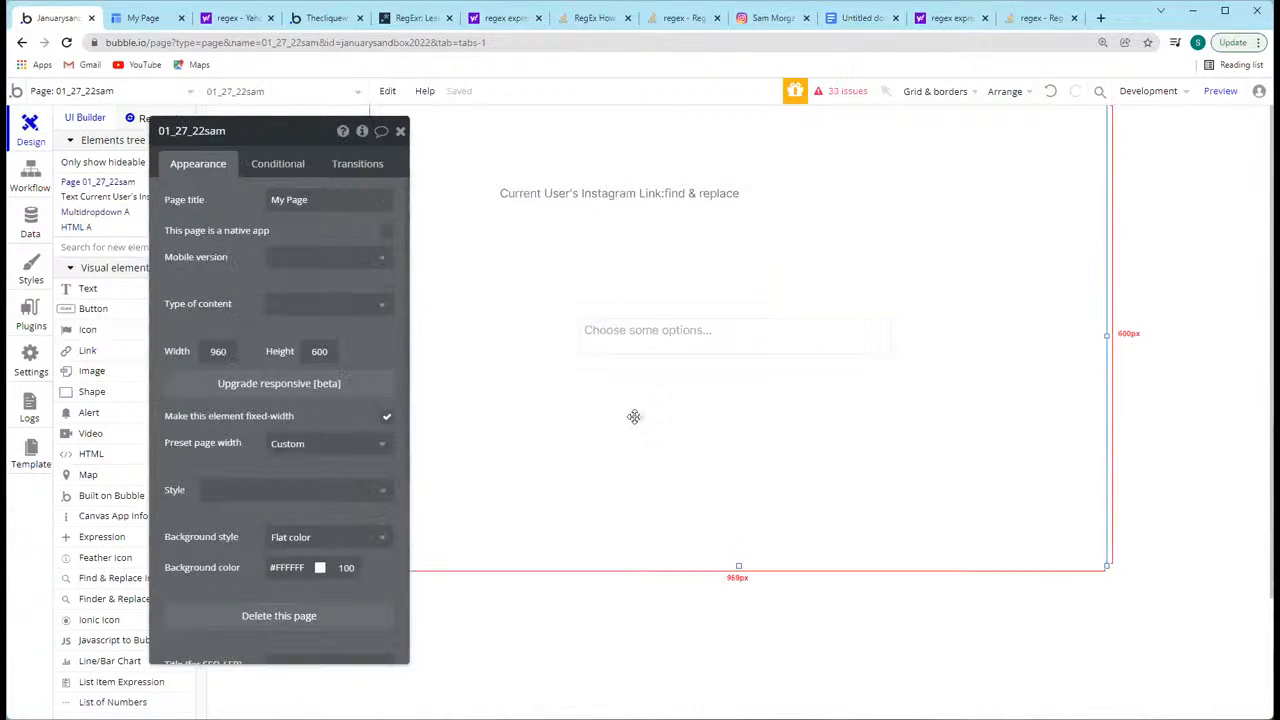
left_click(604, 380)
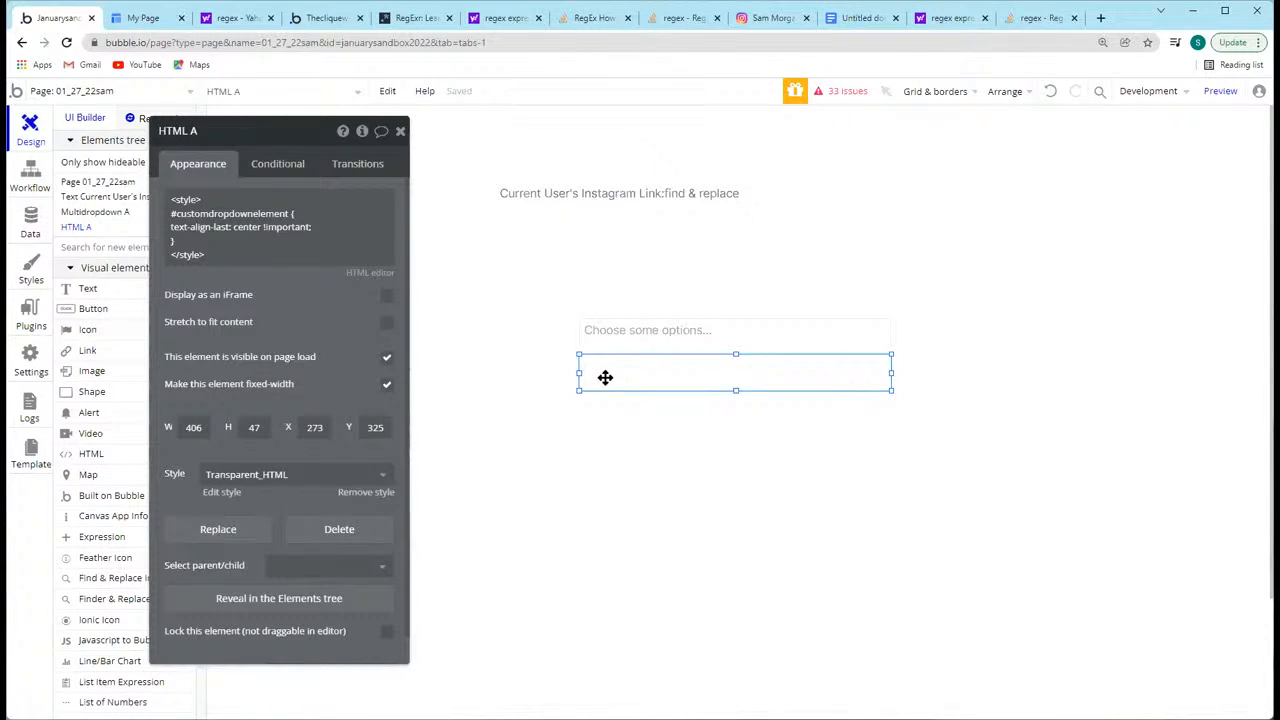
key("alt")
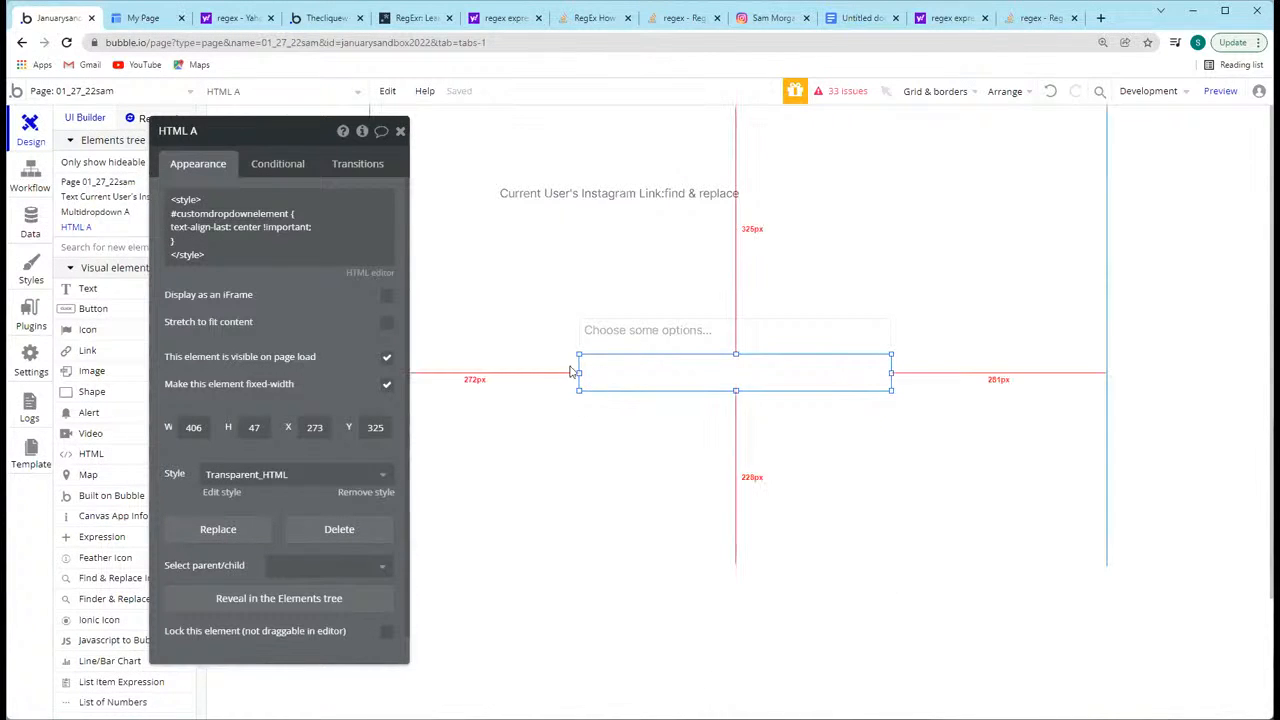
Step: Search the available Bubble plugins for chart.js and look through the app's installed plugins
left_click(32, 322)
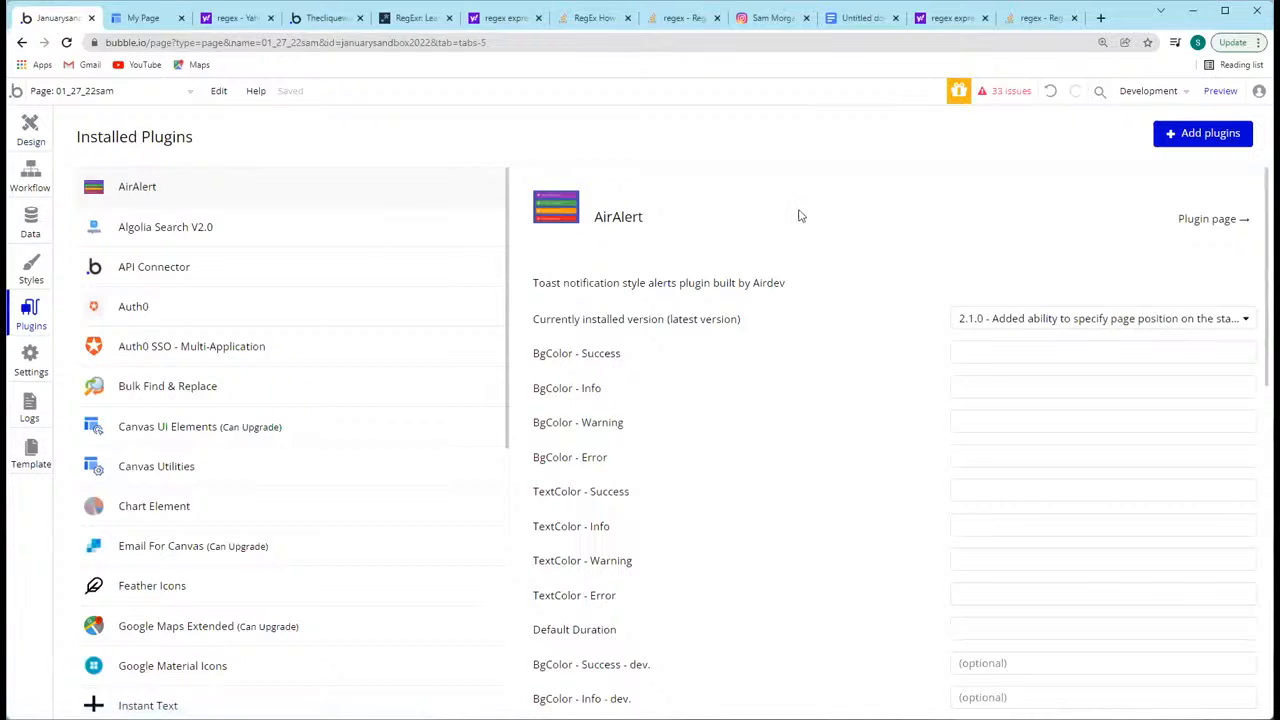
left_click(1193, 142)
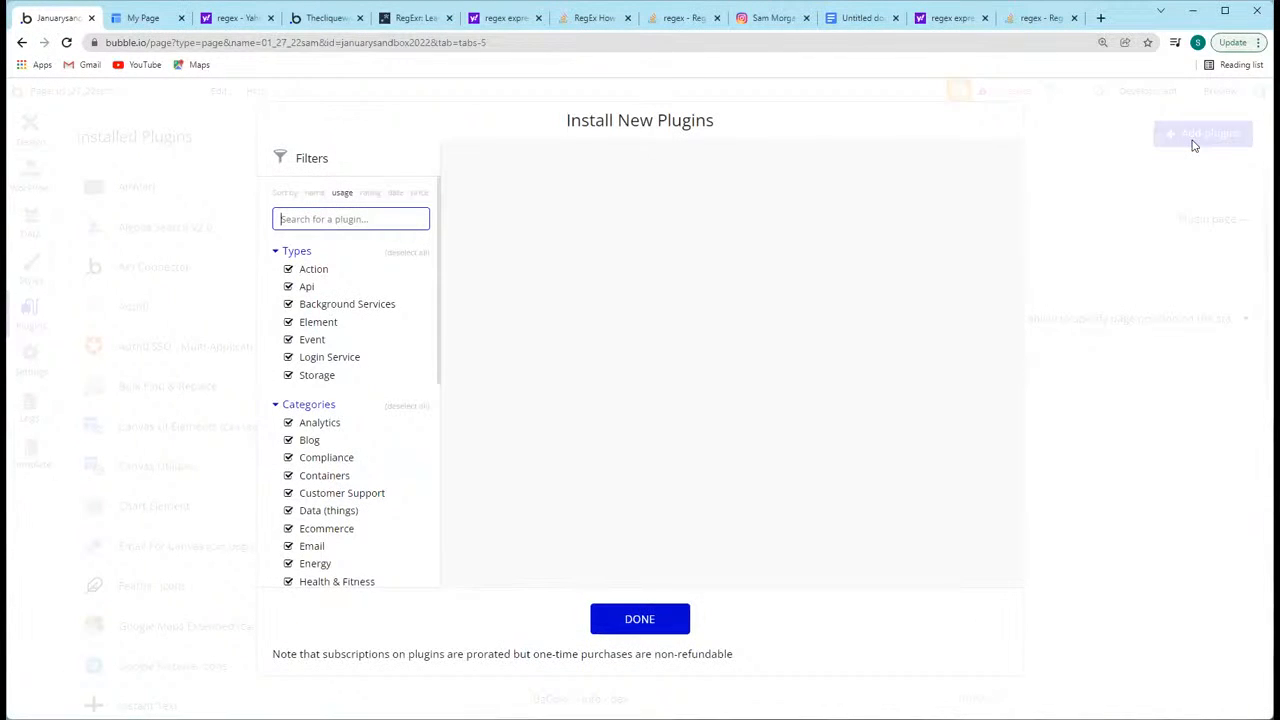
type("chart.js")
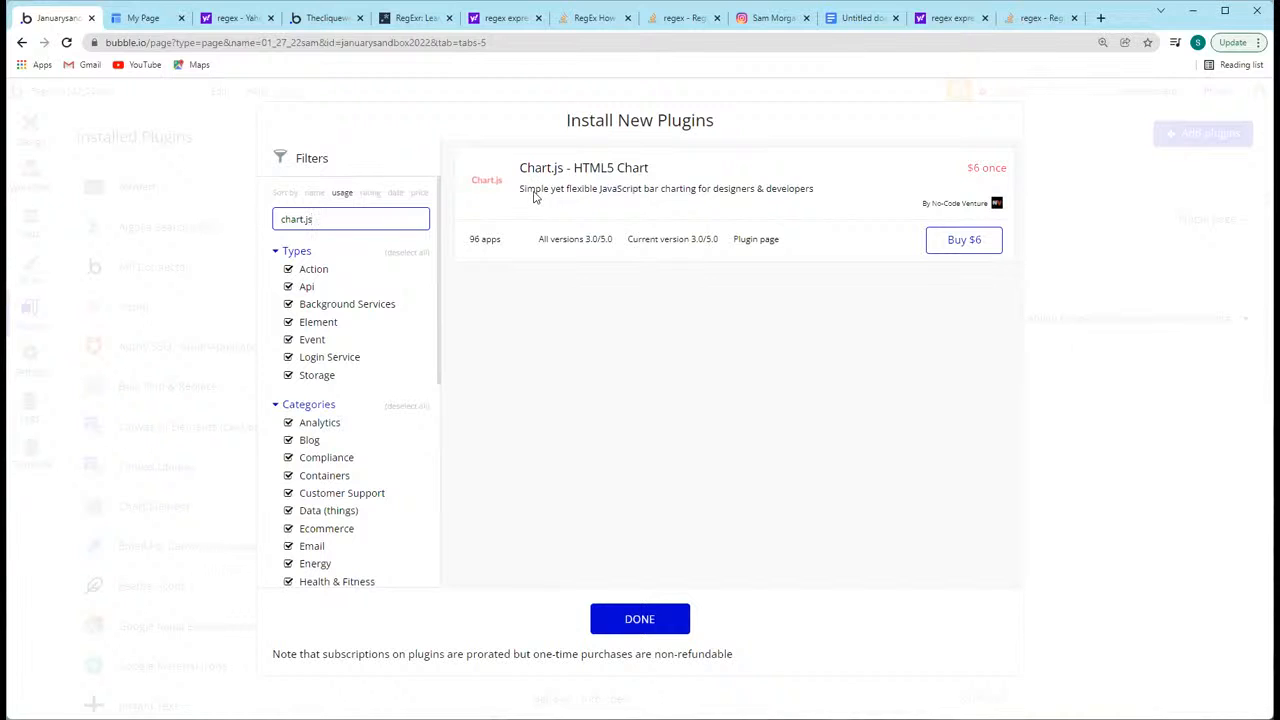
left_click_drag(343, 217, 251, 223)
left_click(251, 223)
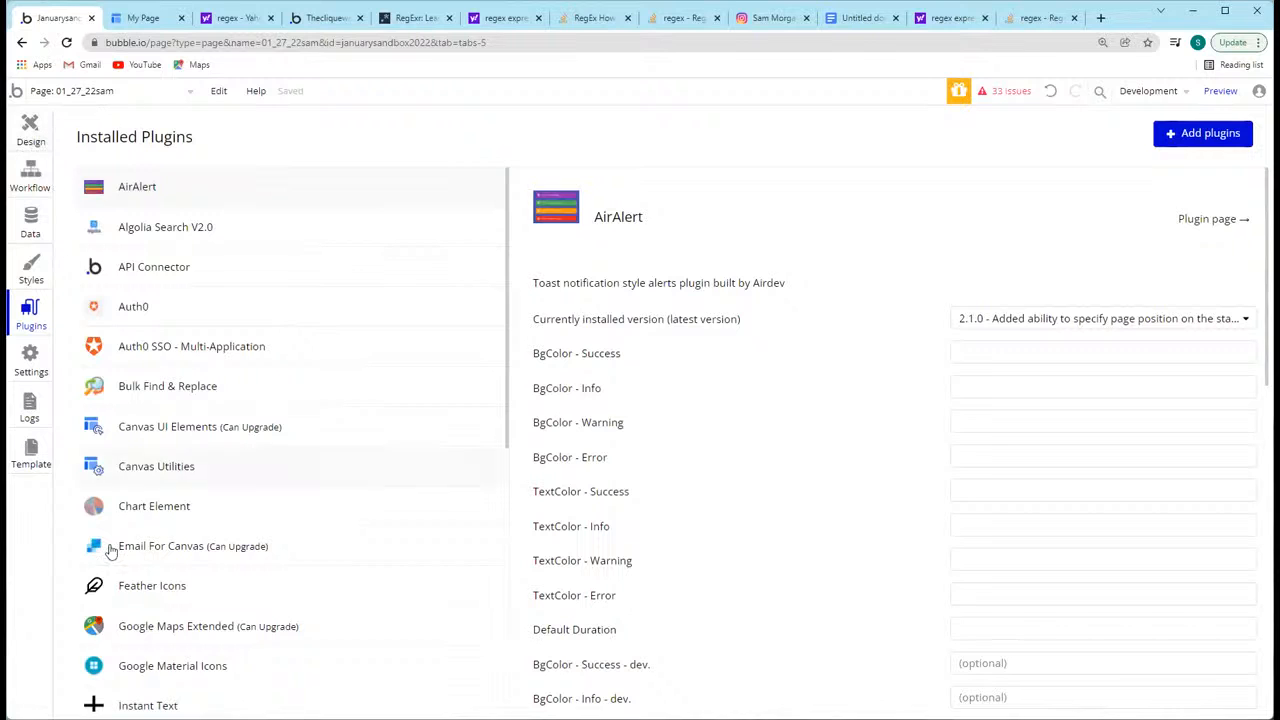
scroll(316, 498, "down", 3)
scroll(316, 498, "down", 5)
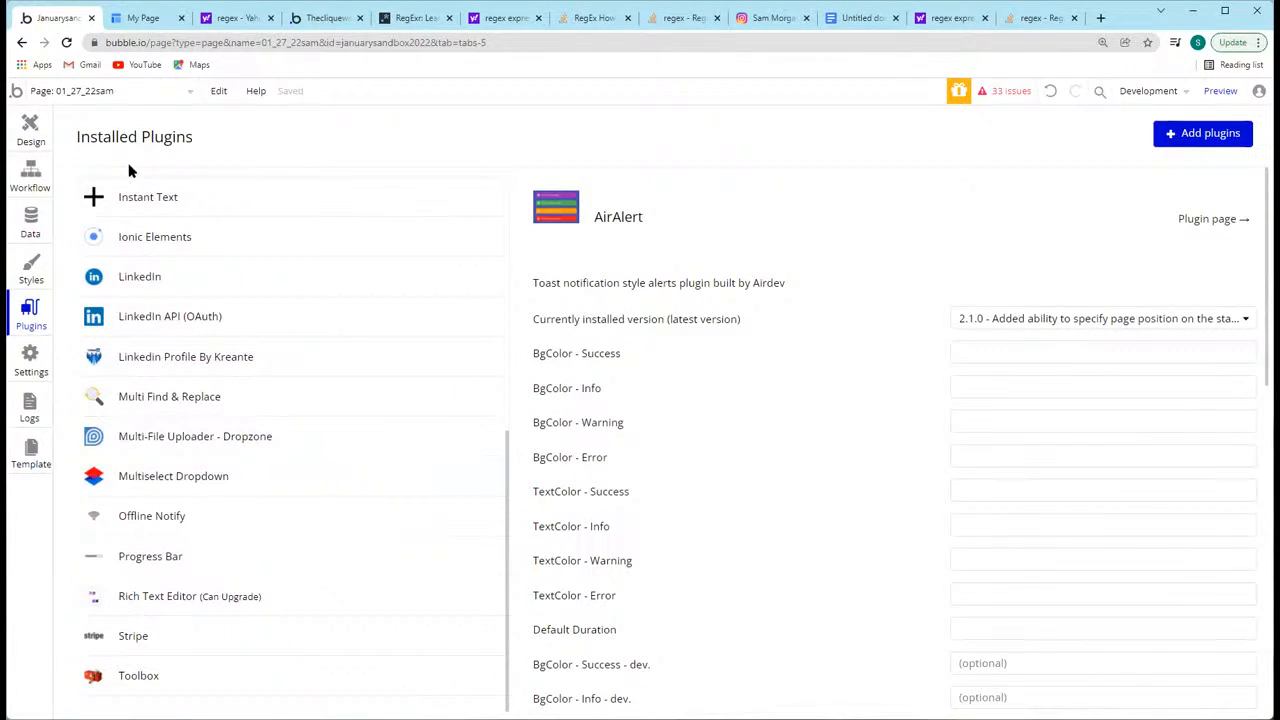
Step: Search the available plugins for chart and examine the charting plugins on offer, including Chart JS - Charts and Graphs
left_click(31, 360)
left_click(30, 315)
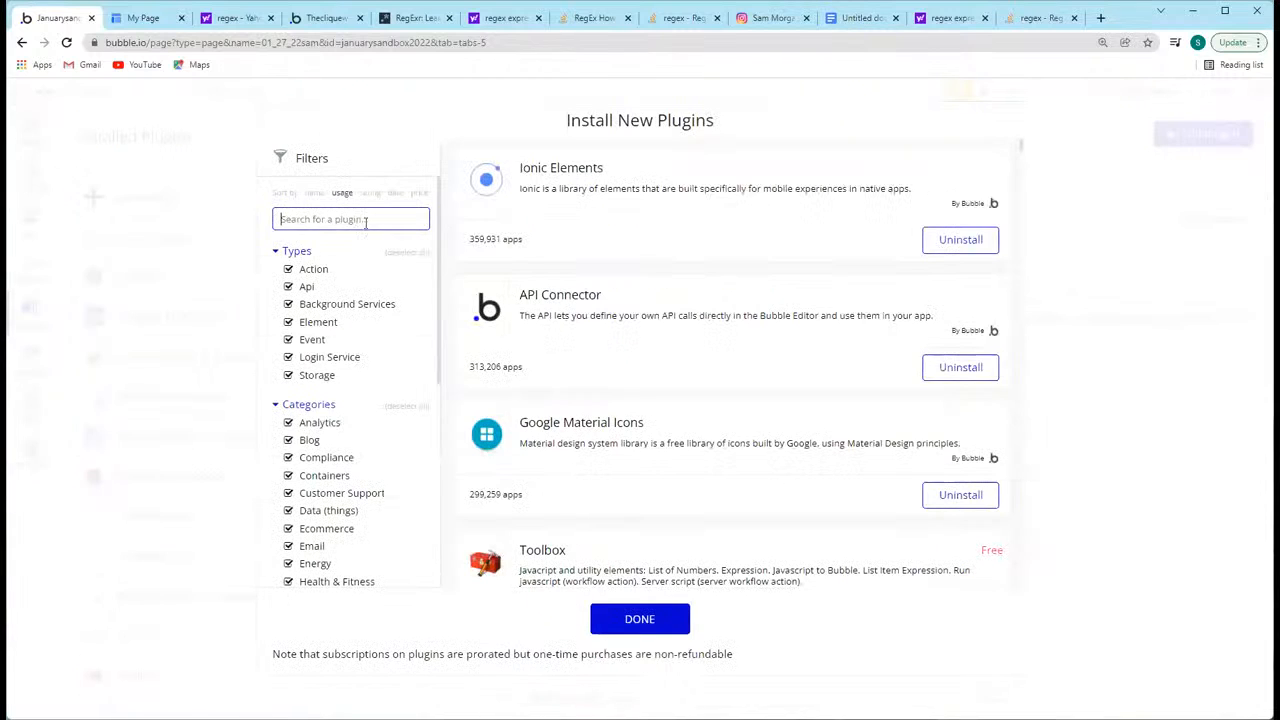
type("chart")
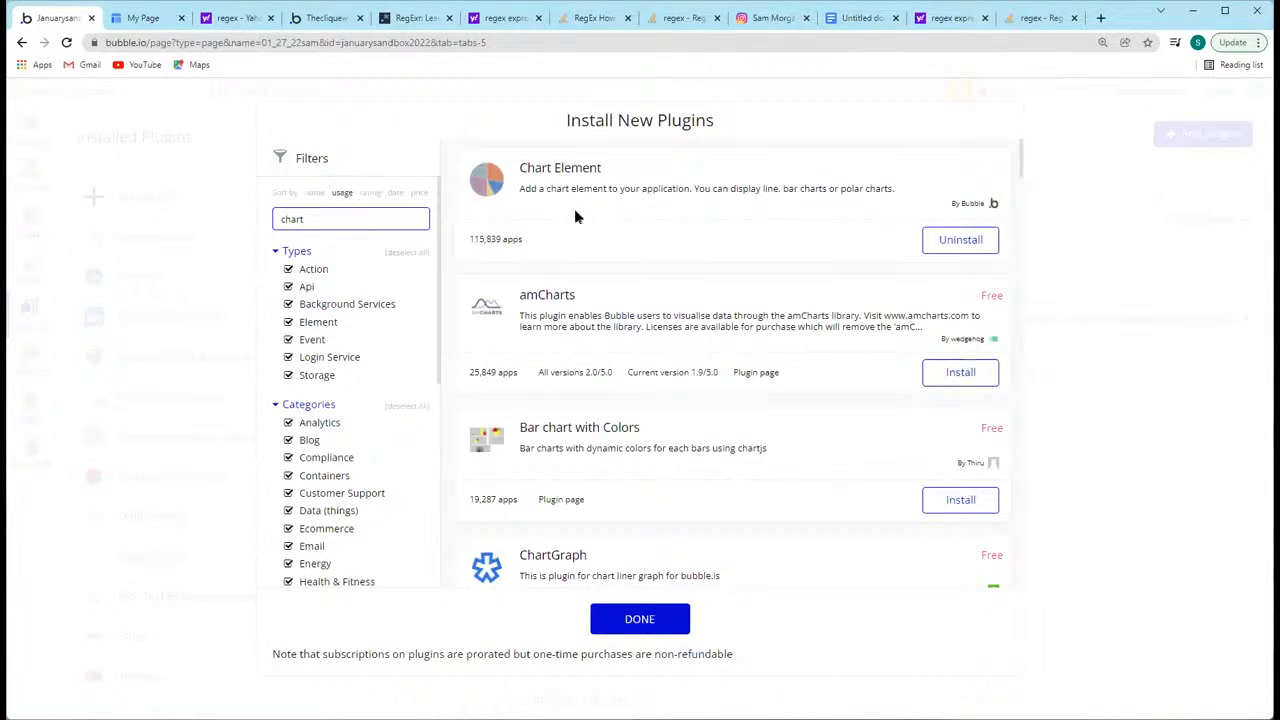
scroll(563, 204, "down", 5)
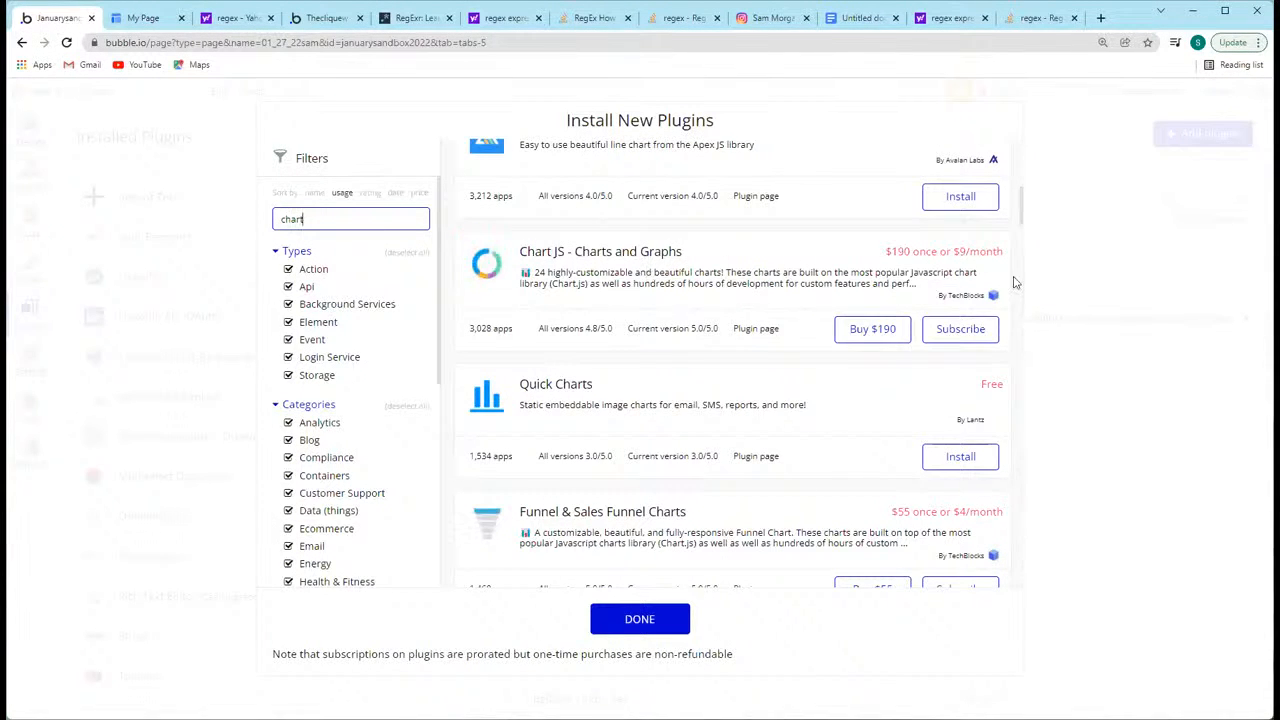
scroll(813, 347, "down", 5)
scroll(813, 347, "down", 10)
scroll(813, 347, "down", 7)
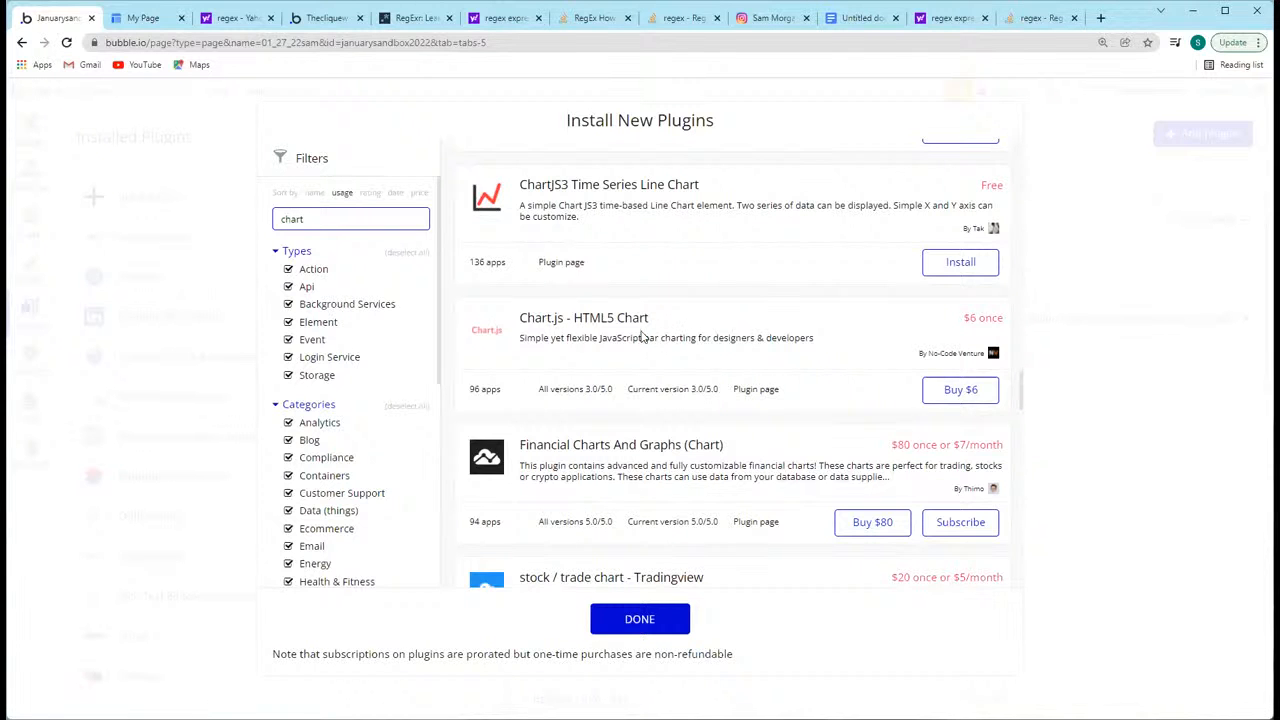
scroll(650, 360, "up", 15)
scroll(660, 388, "up", 15)
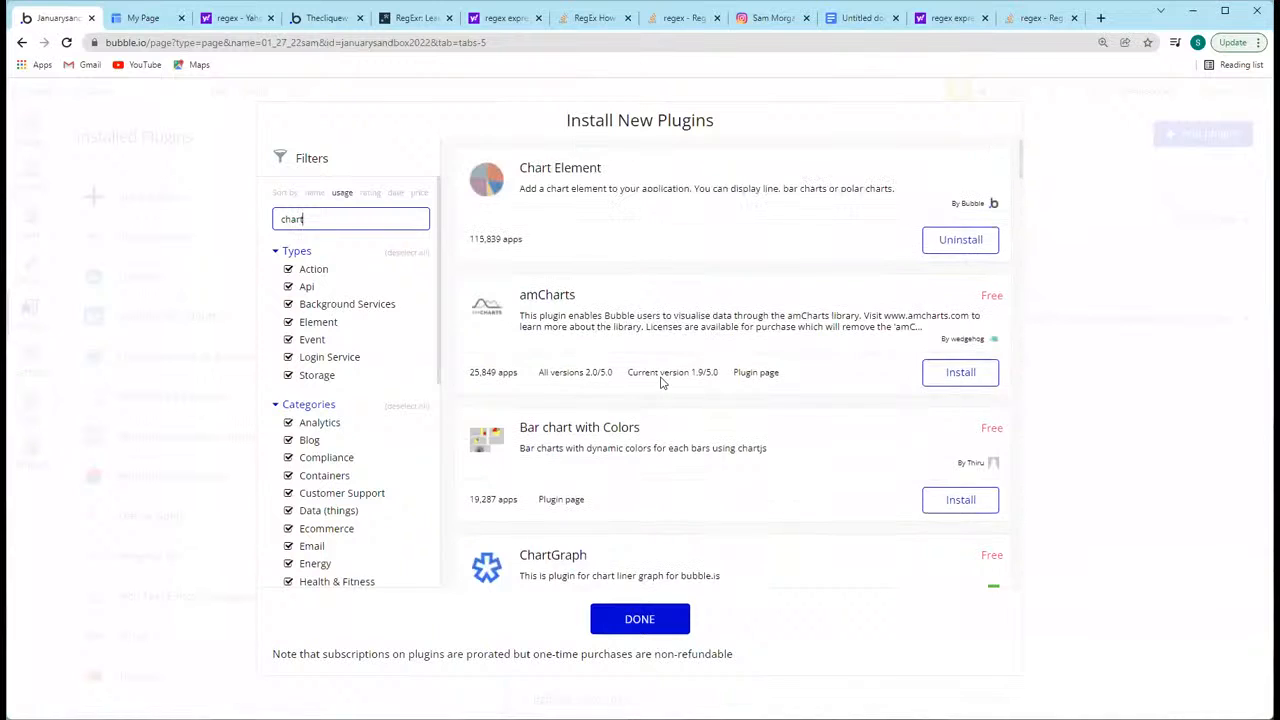
scroll(660, 382, "down", 5)
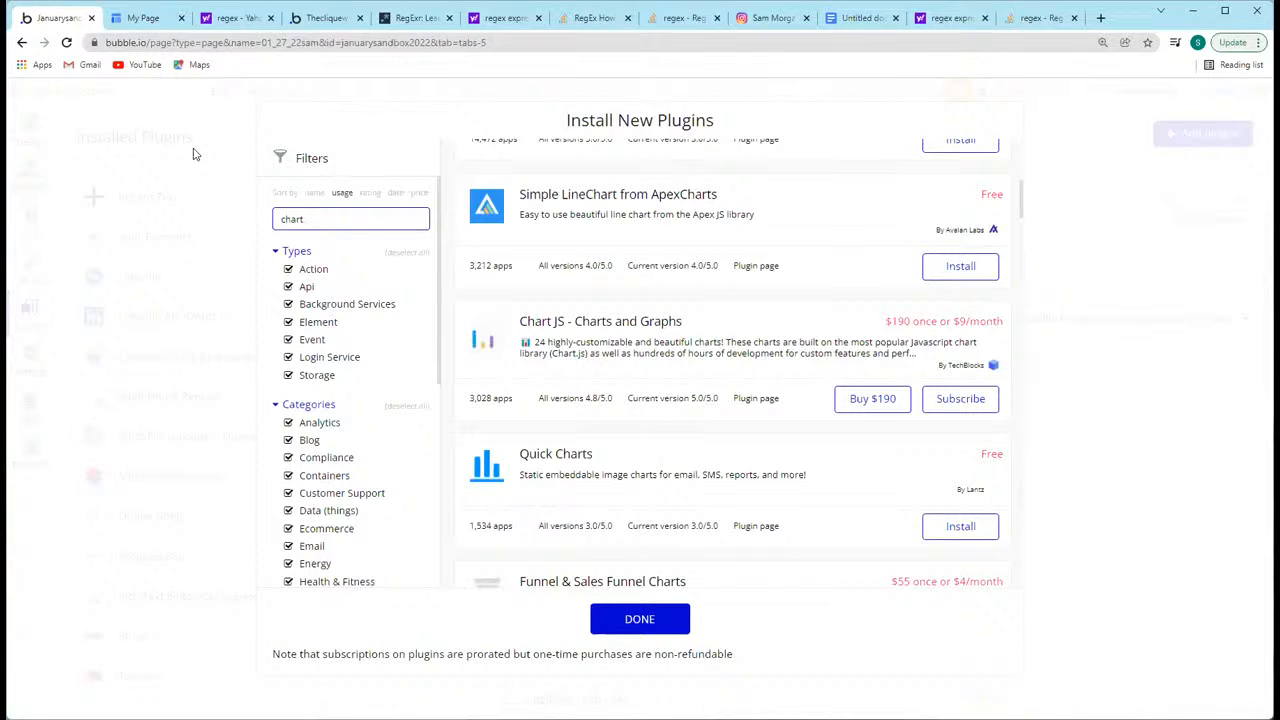
Step: Switch to the other Bubble app and read the description of its installed Chart JS - Charts and Graphs plugin
left_click(318, 19)
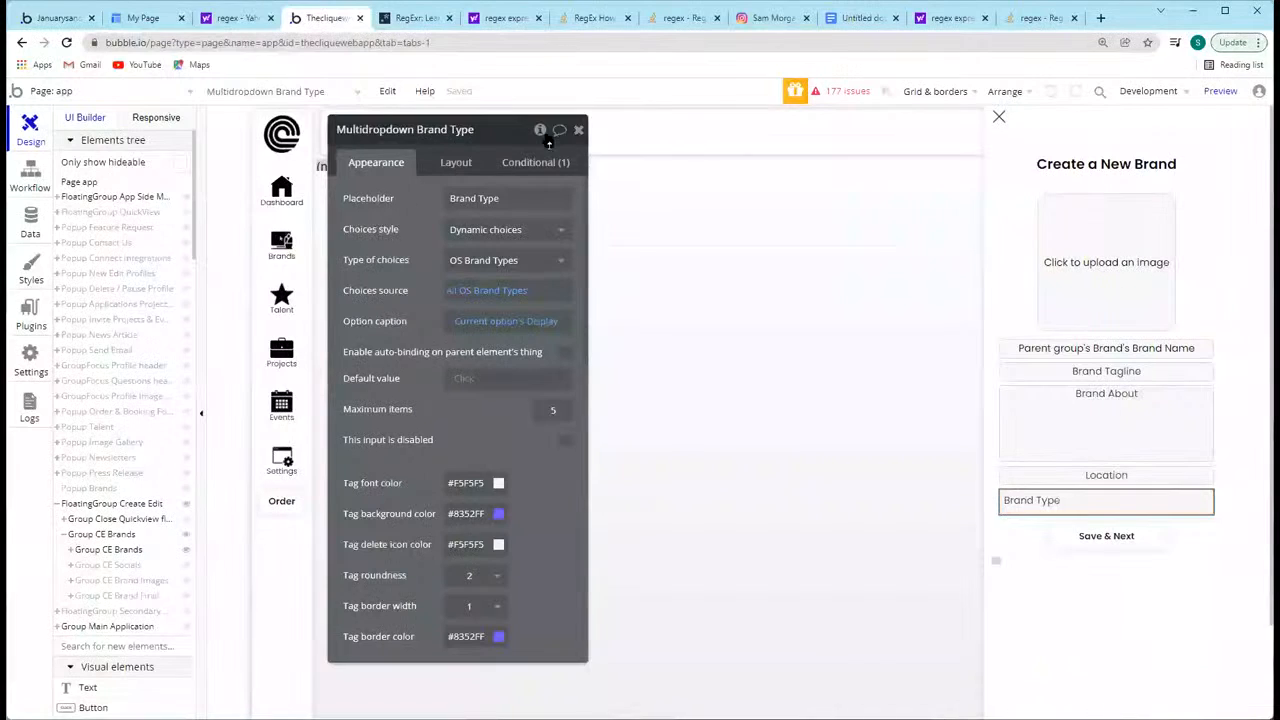
left_click_drag(578, 131, 577, 132)
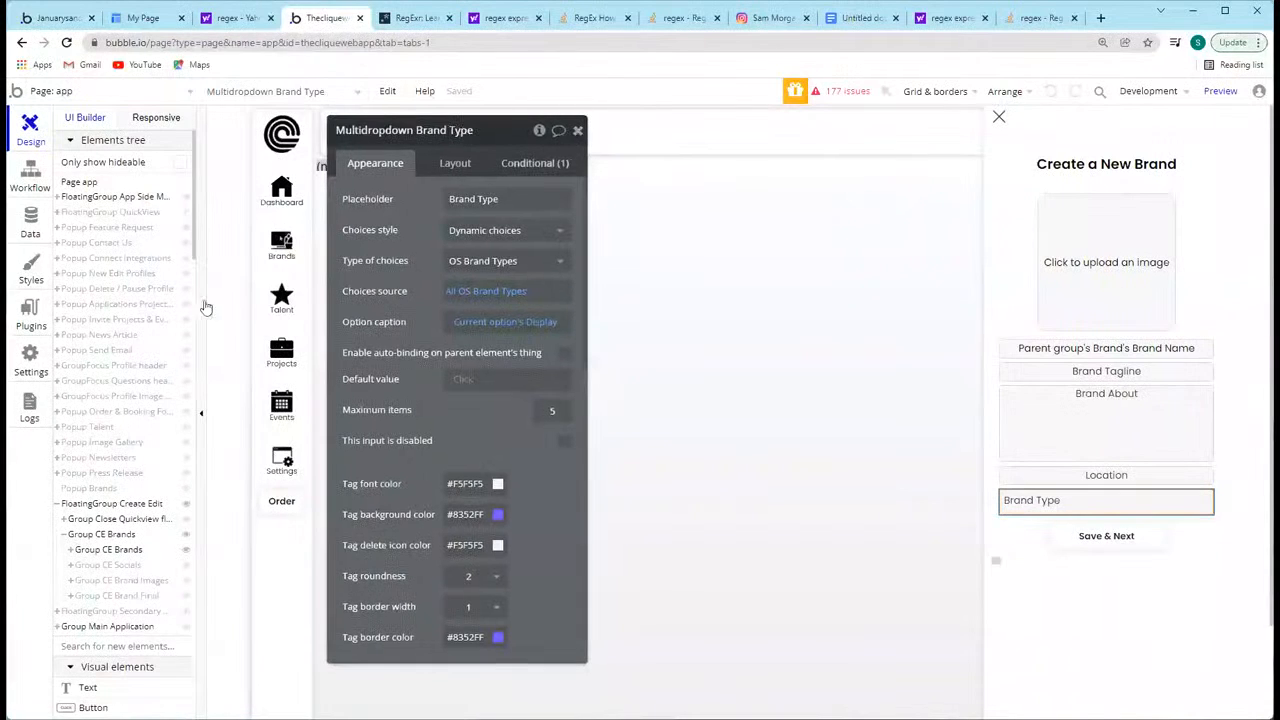
left_click(578, 131)
left_click(30, 318)
scroll(233, 465, "down", 2)
scroll(233, 470, "up", 2)
left_click(233, 470)
scroll(795, 436, "down", 3)
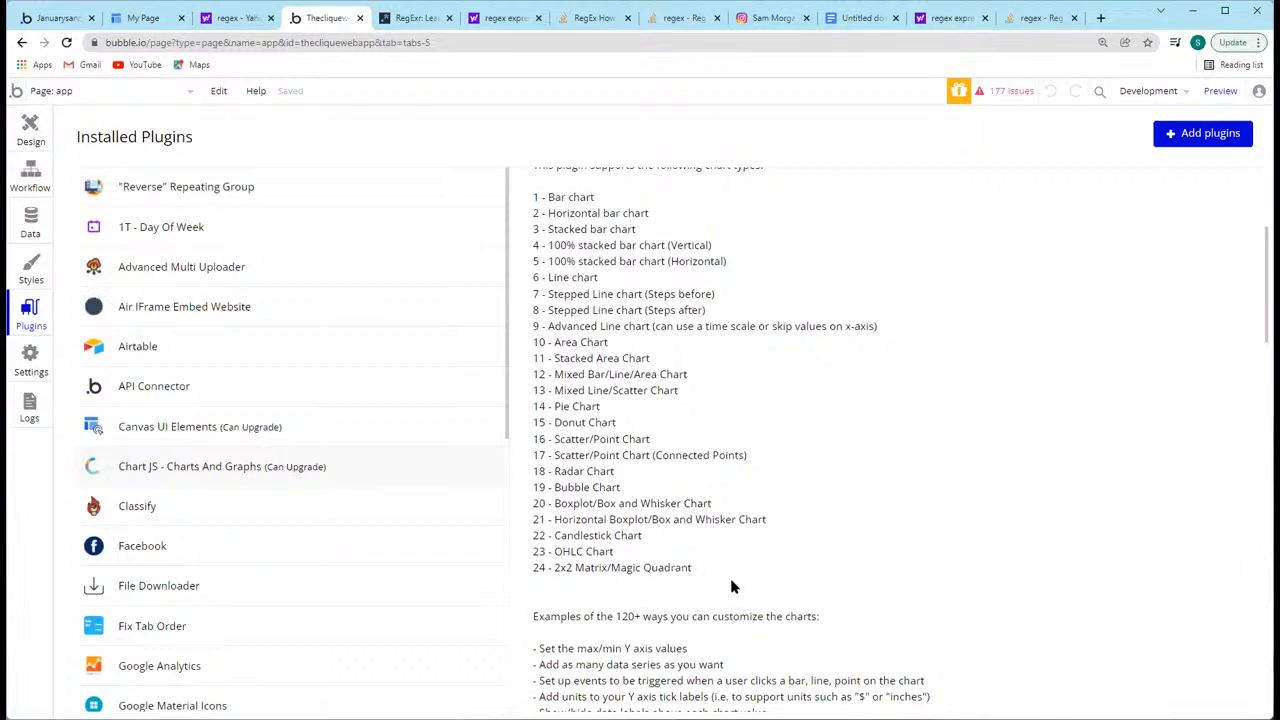
scroll(766, 299, "up", 3)
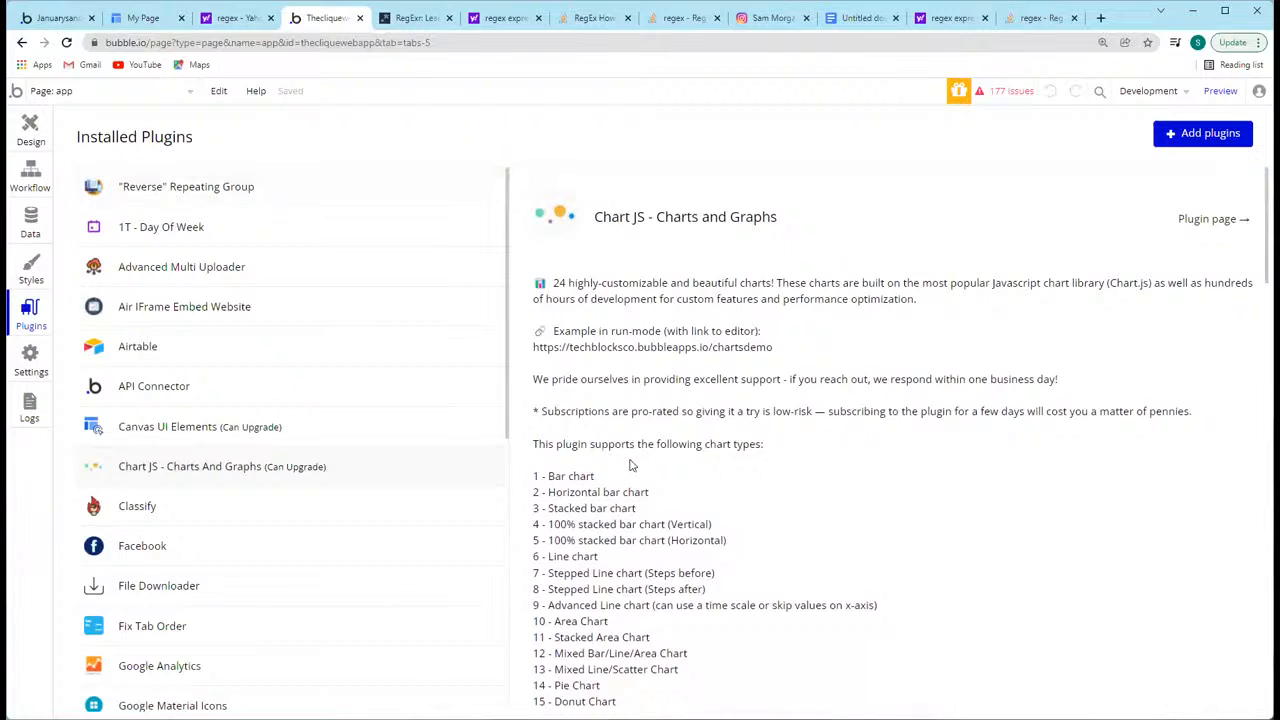
scroll(630, 465, "down", 2)
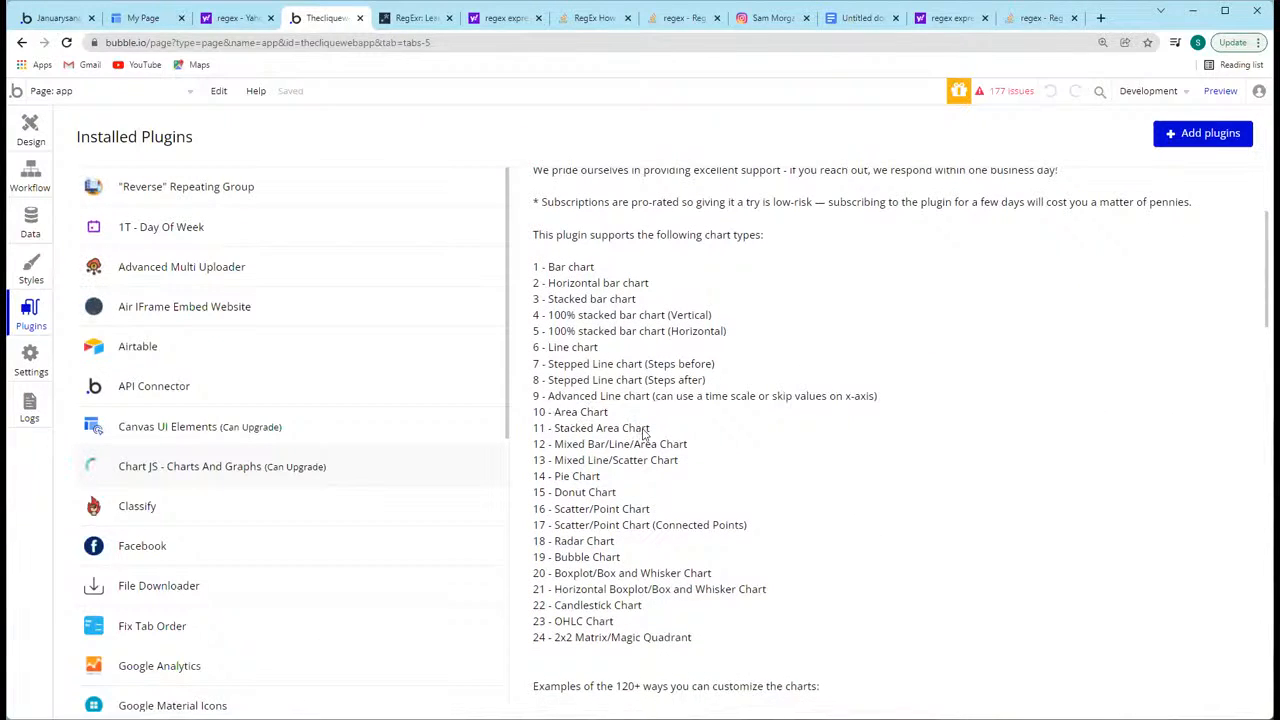
Step: Open the wip page, draw a Pie/Donut chart below the TikTok button, and bring its data series settings into view
left_click(31, 130)
left_click(129, 91)
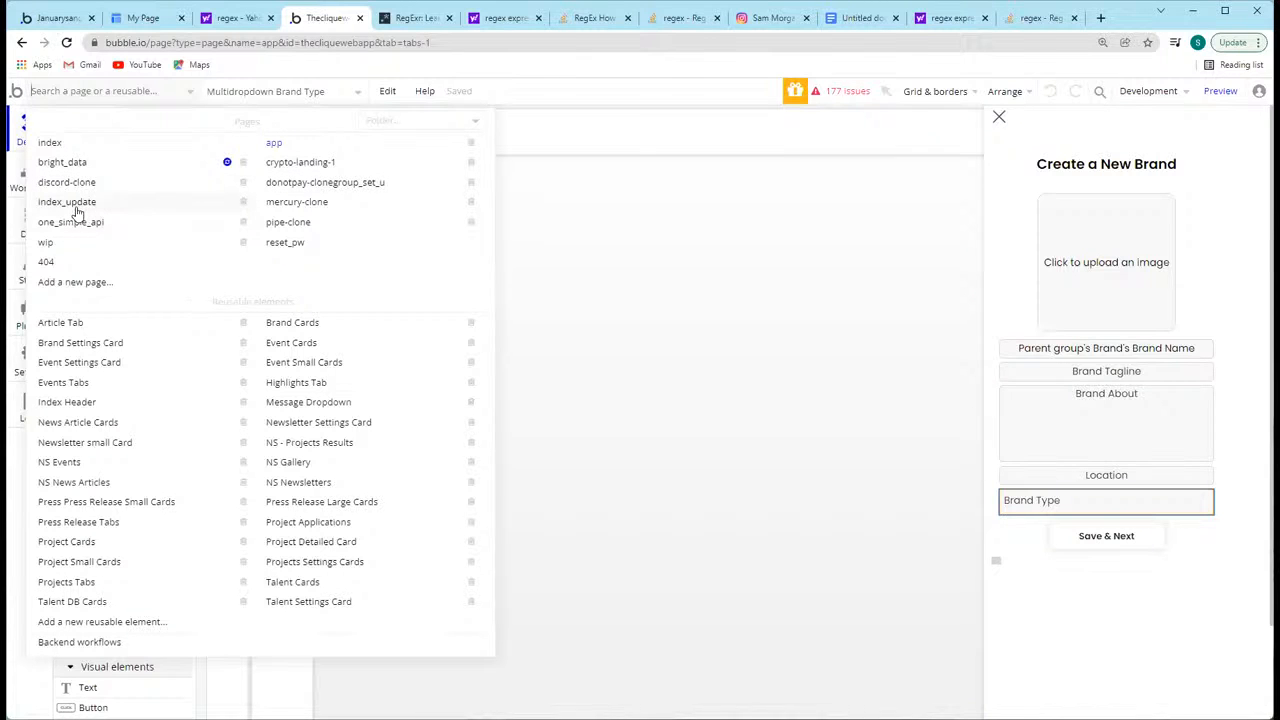
left_click(68, 248)
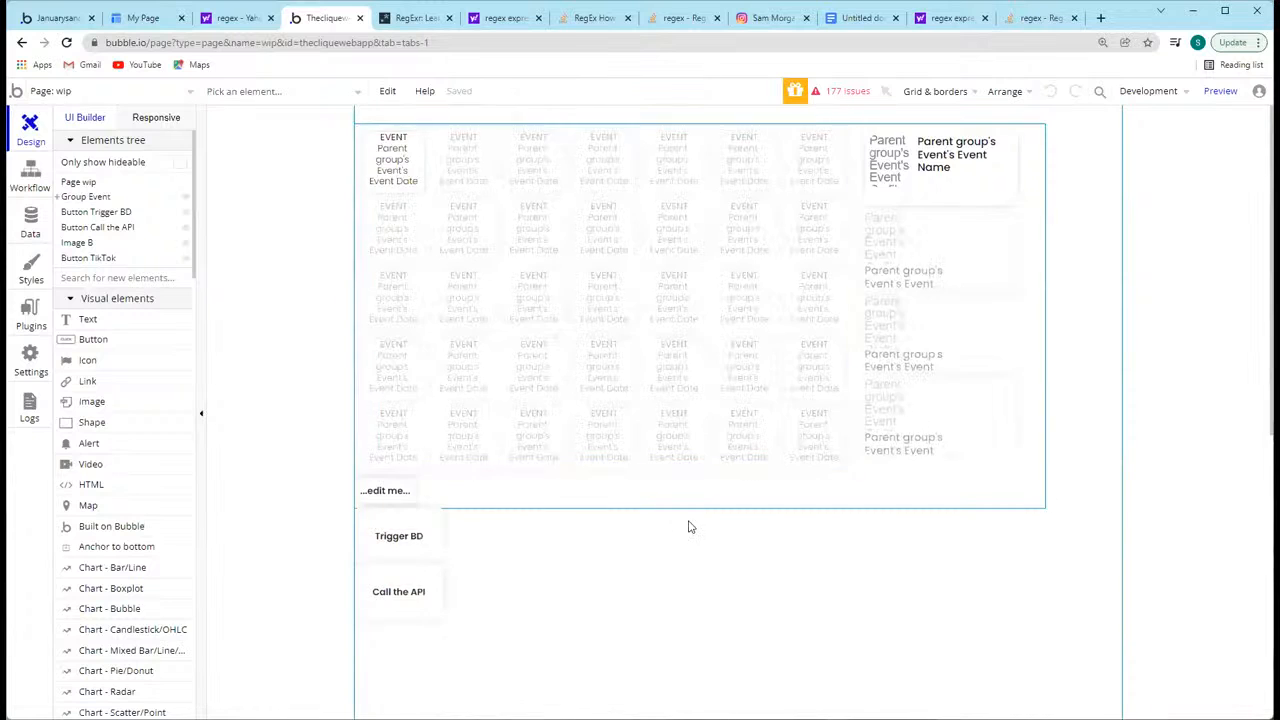
scroll(760, 470, "down", 4)
scroll(950, 404, "down", 2)
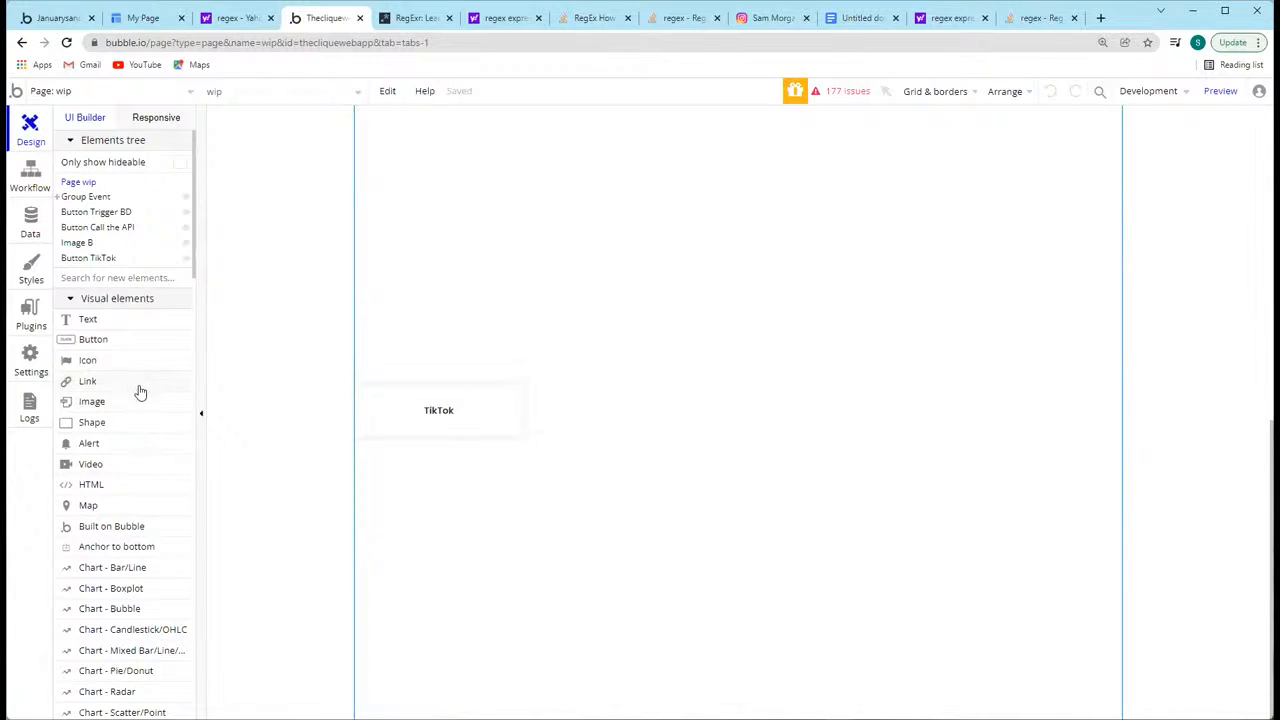
scroll(138, 420, "down", 3)
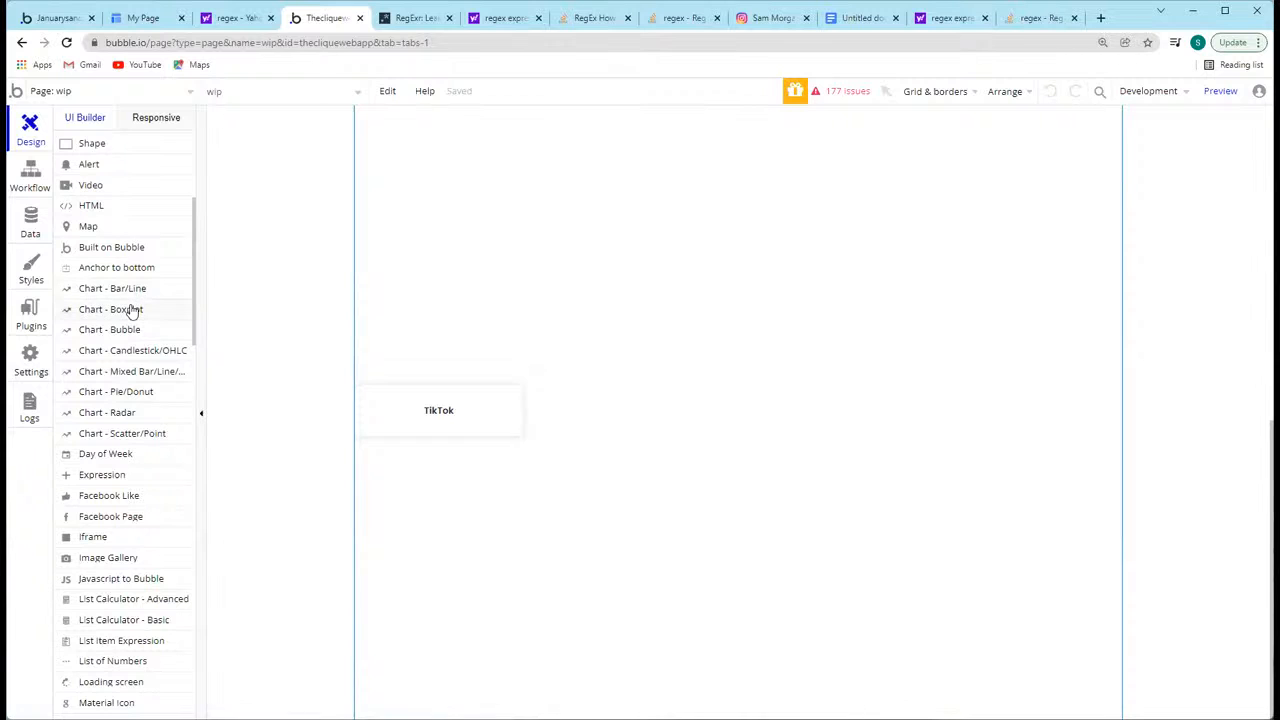
left_click(137, 392)
left_click_drag(609, 527, 843, 700)
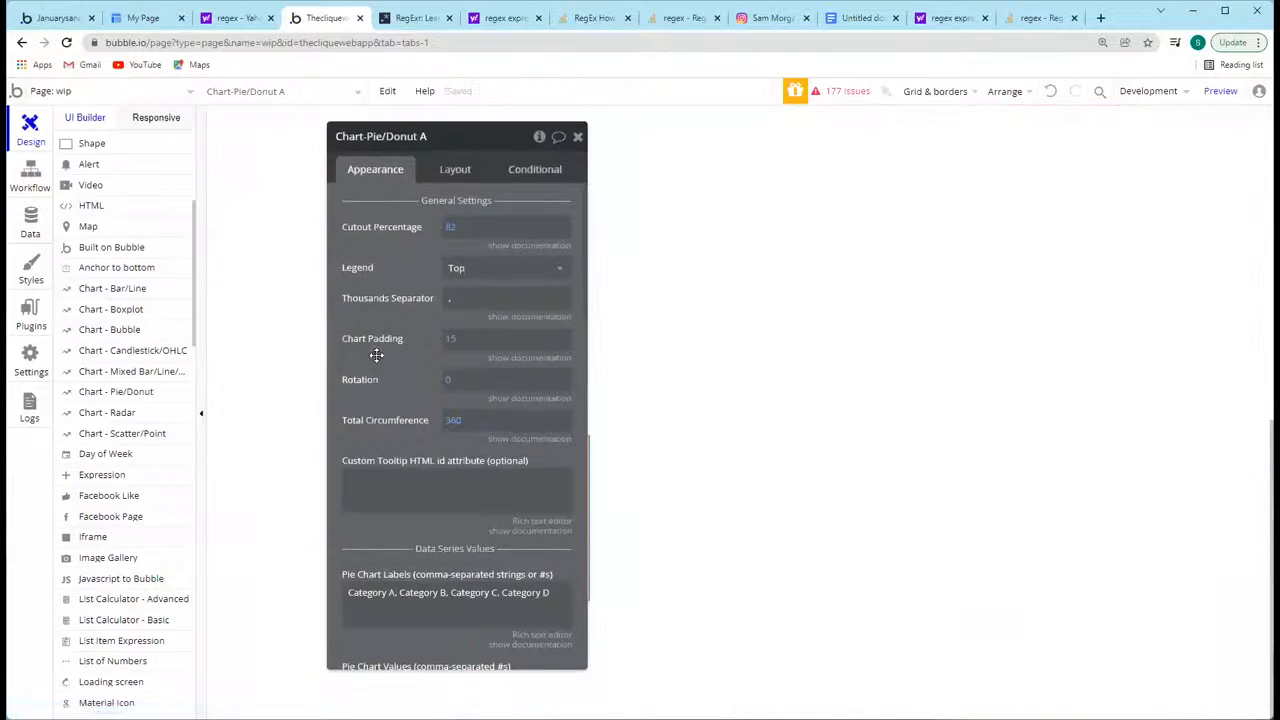
scroll(305, 385, "down", 5)
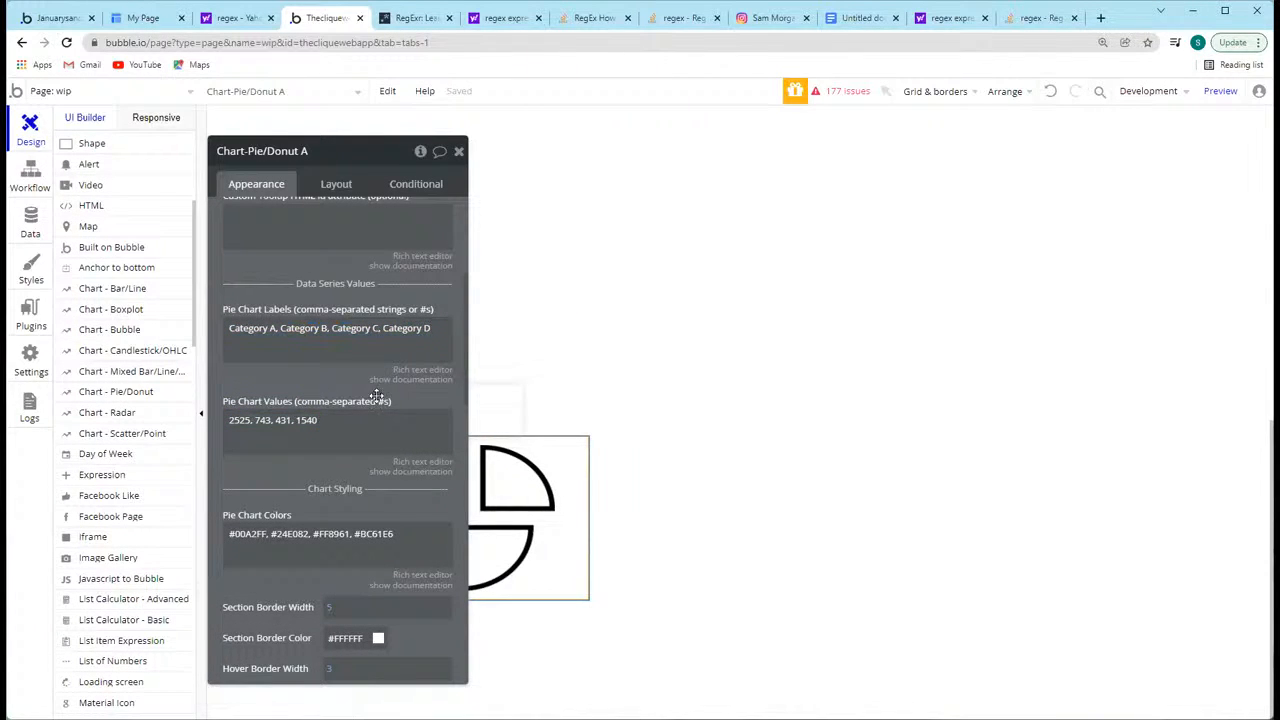
left_click_drag(329, 386, 328, 330)
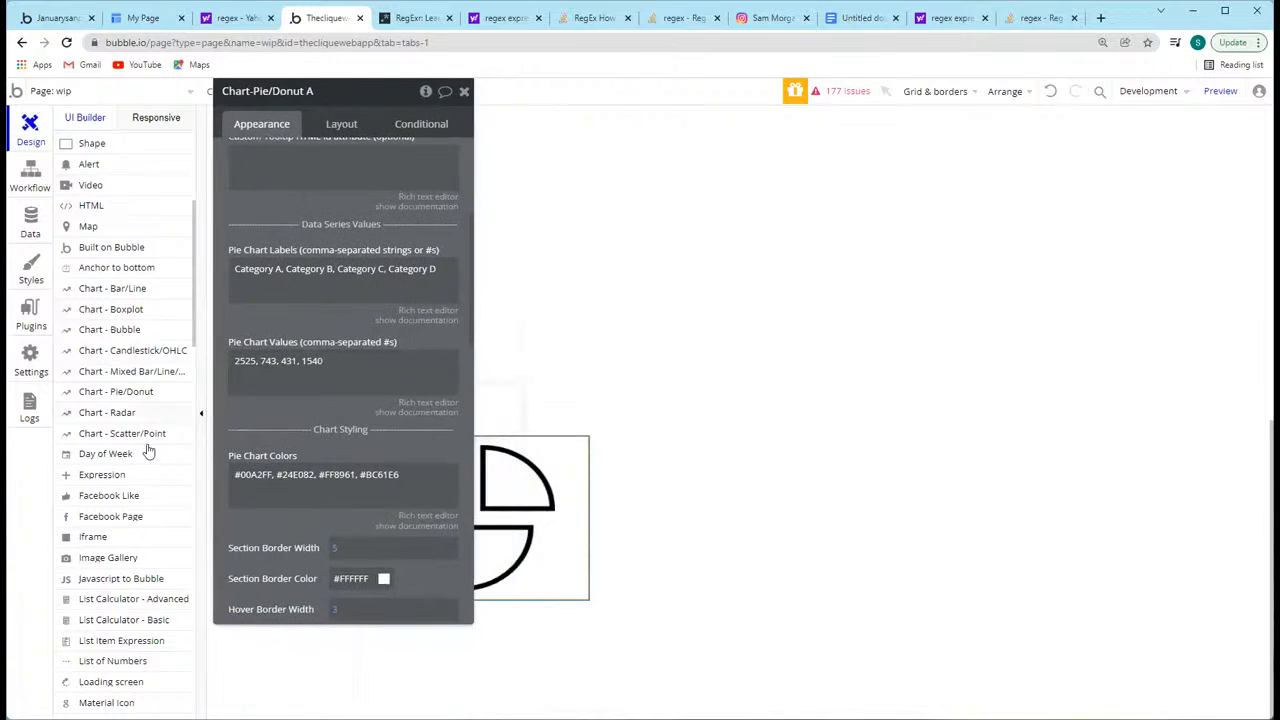
Step: Look through the available design elements and the app's installed plugins, and return to the wip page's design
scroll(148, 460, "down", 5)
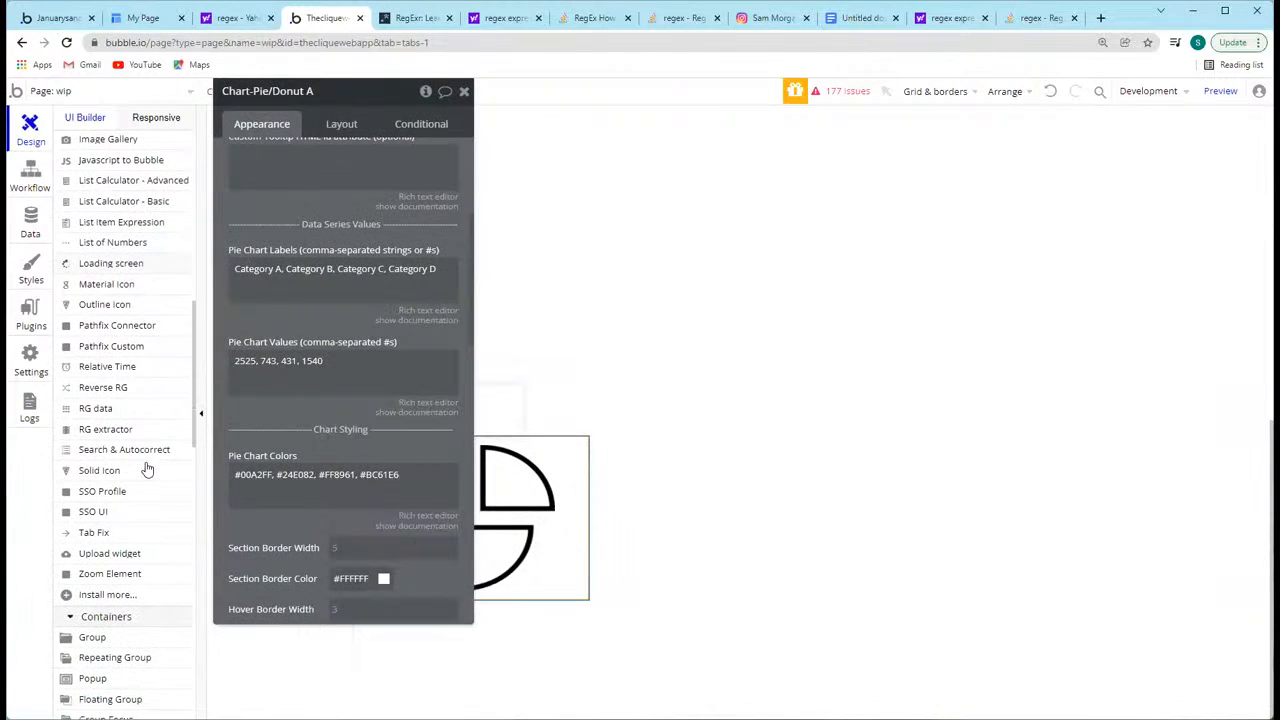
left_click(22, 320)
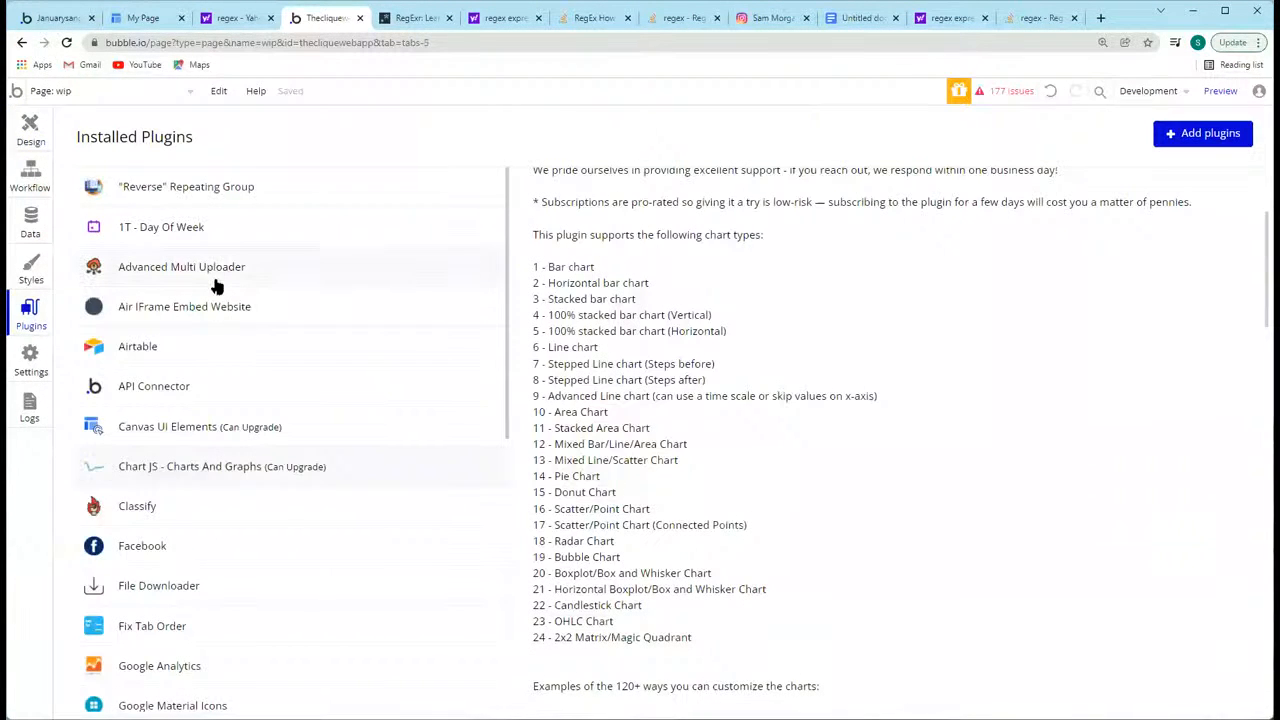
scroll(218, 305, "down", 3)
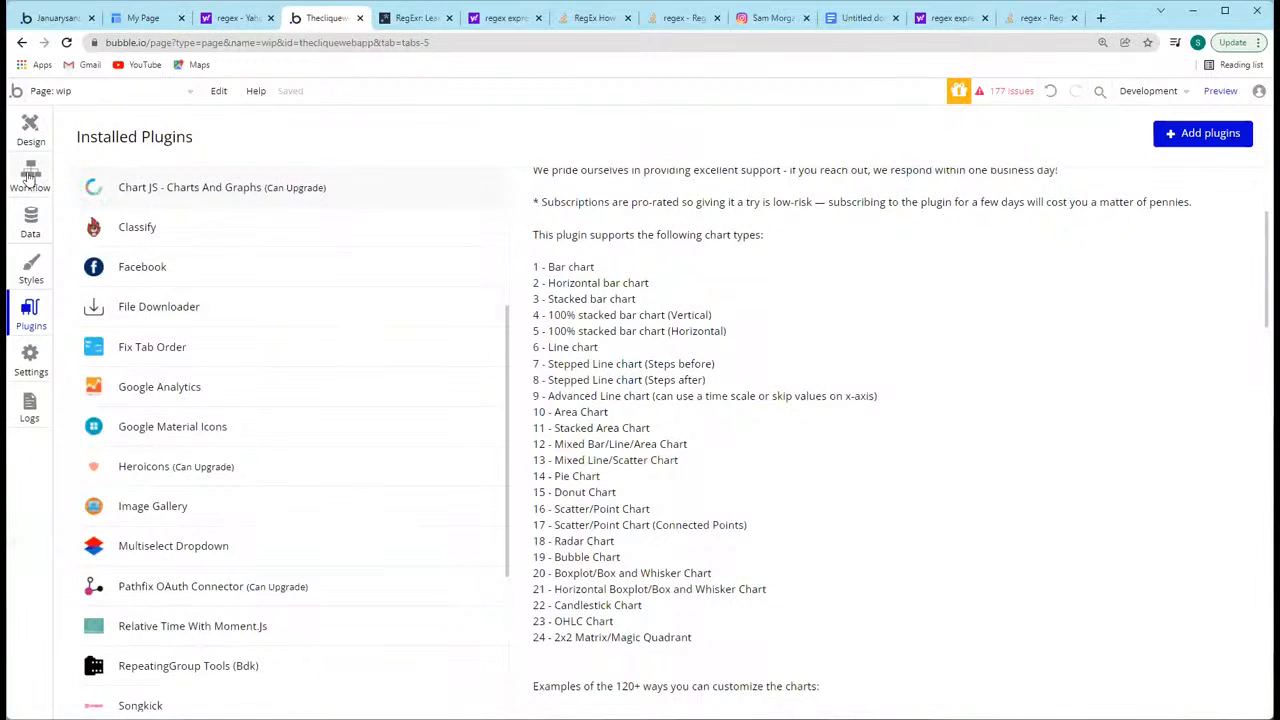
left_click(30, 222)
left_click(30, 132)
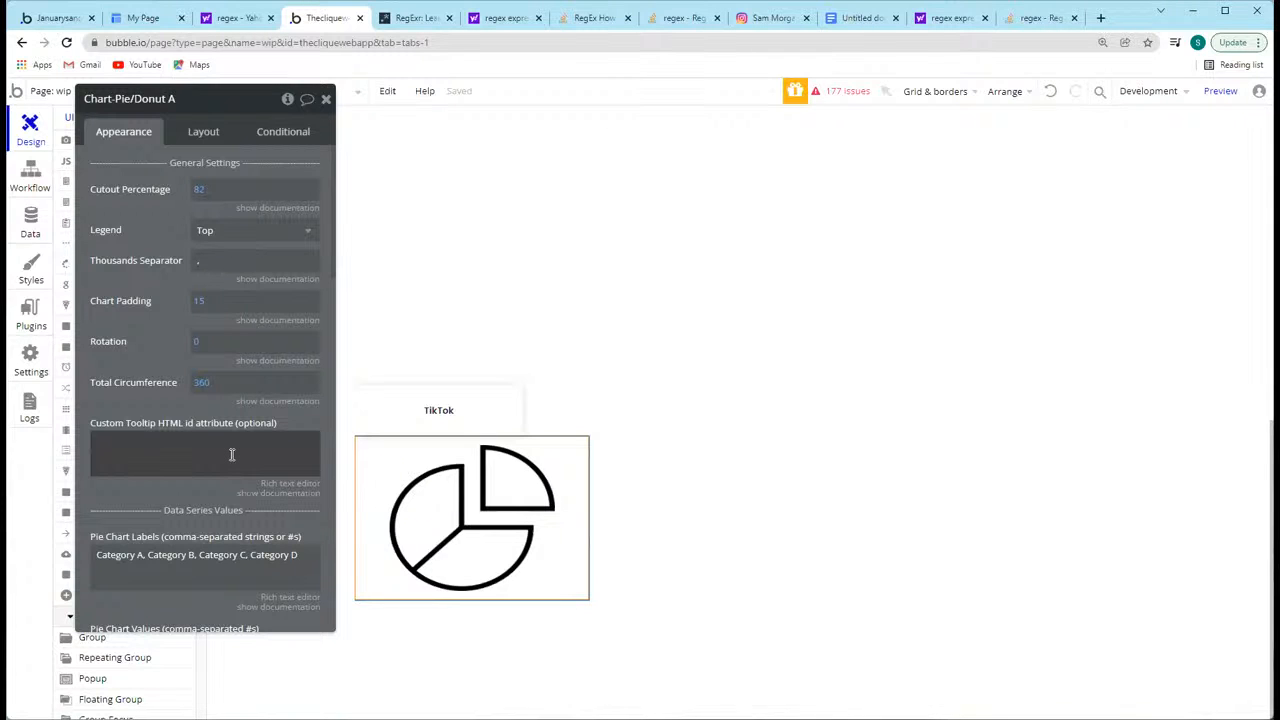
Step: Move the pie chart's property editor off the element list and examine the chart's comma-separated labels and values
left_click_drag(143, 373, 613, 352)
scroll(668, 449, "down", 3)
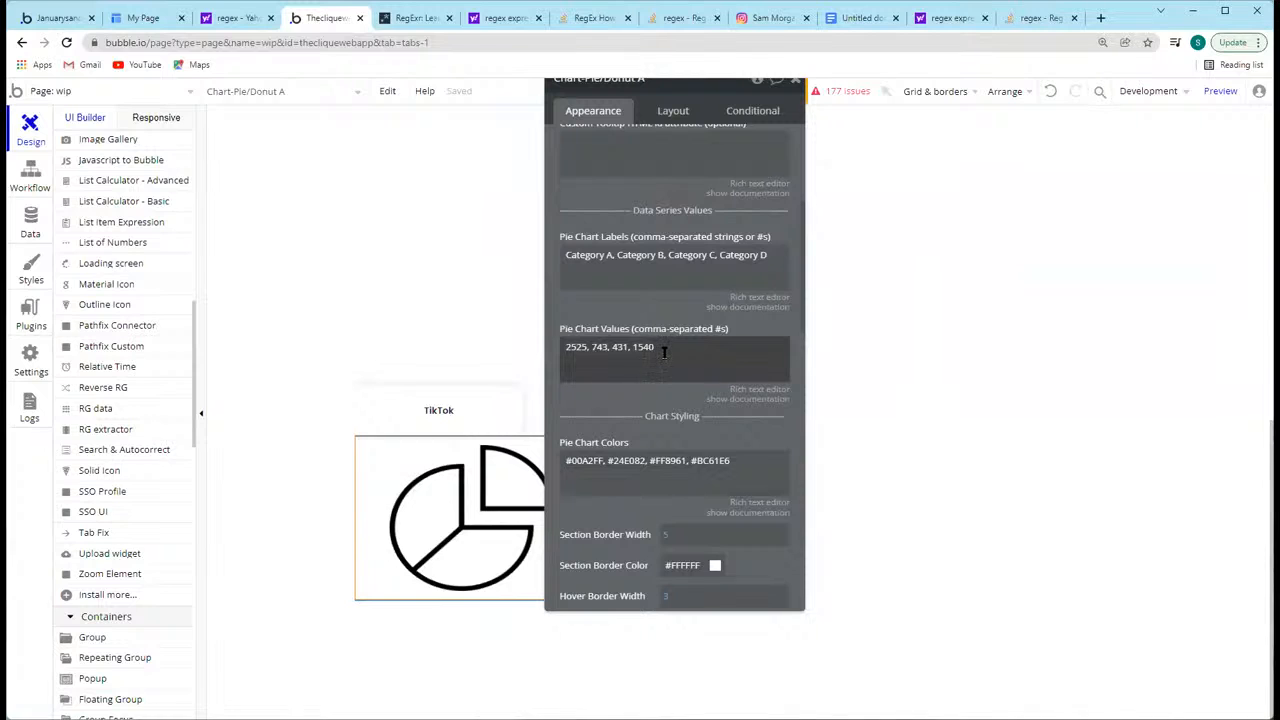
left_click(664, 352)
left_click(625, 310)
left_click(613, 262)
left_click(594, 227)
left_click(574, 256)
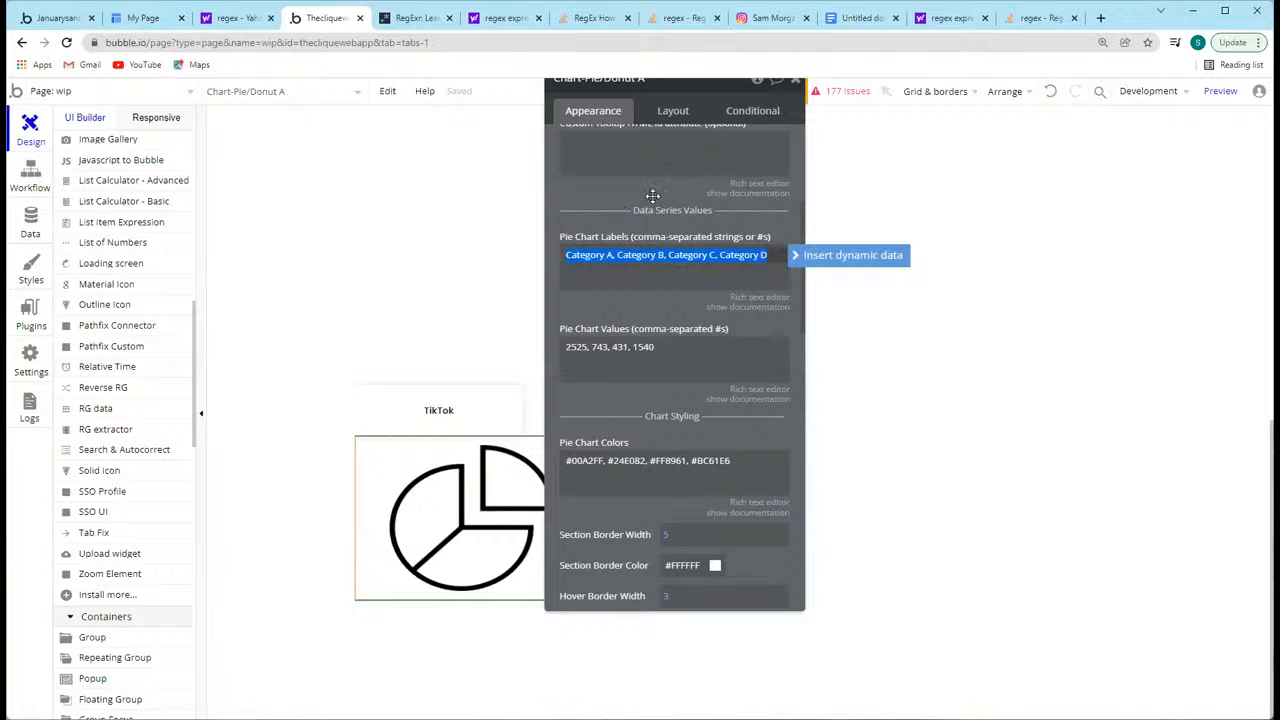
left_click(585, 253)
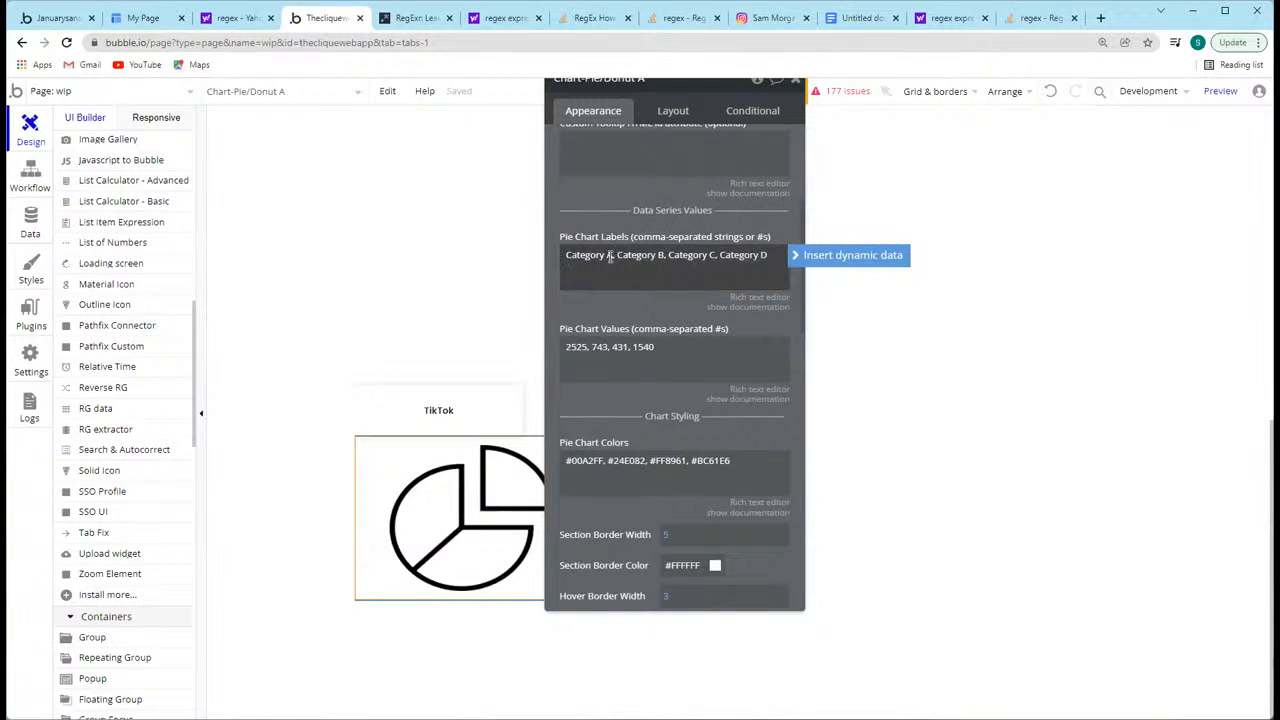
left_click(573, 347)
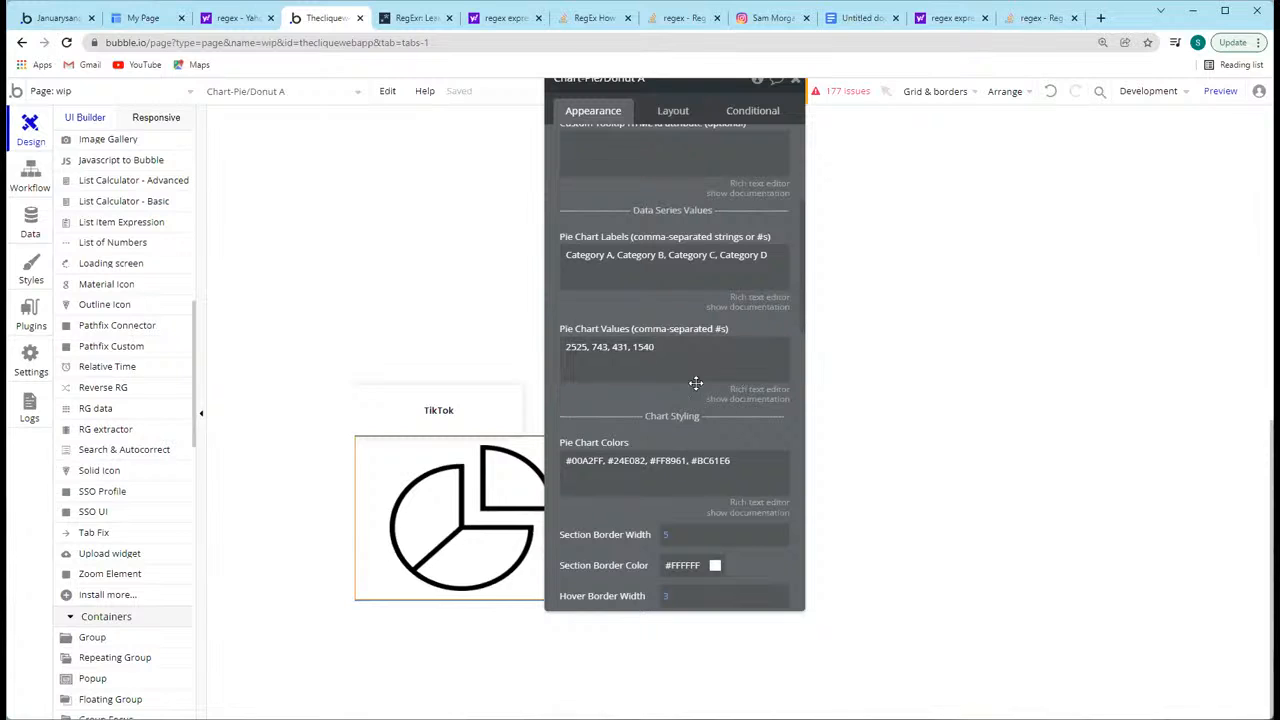
Step: Highlight the pie chart's labels, values and colors in turn to compare how the comma-separated lists match up
triple_click(667, 348)
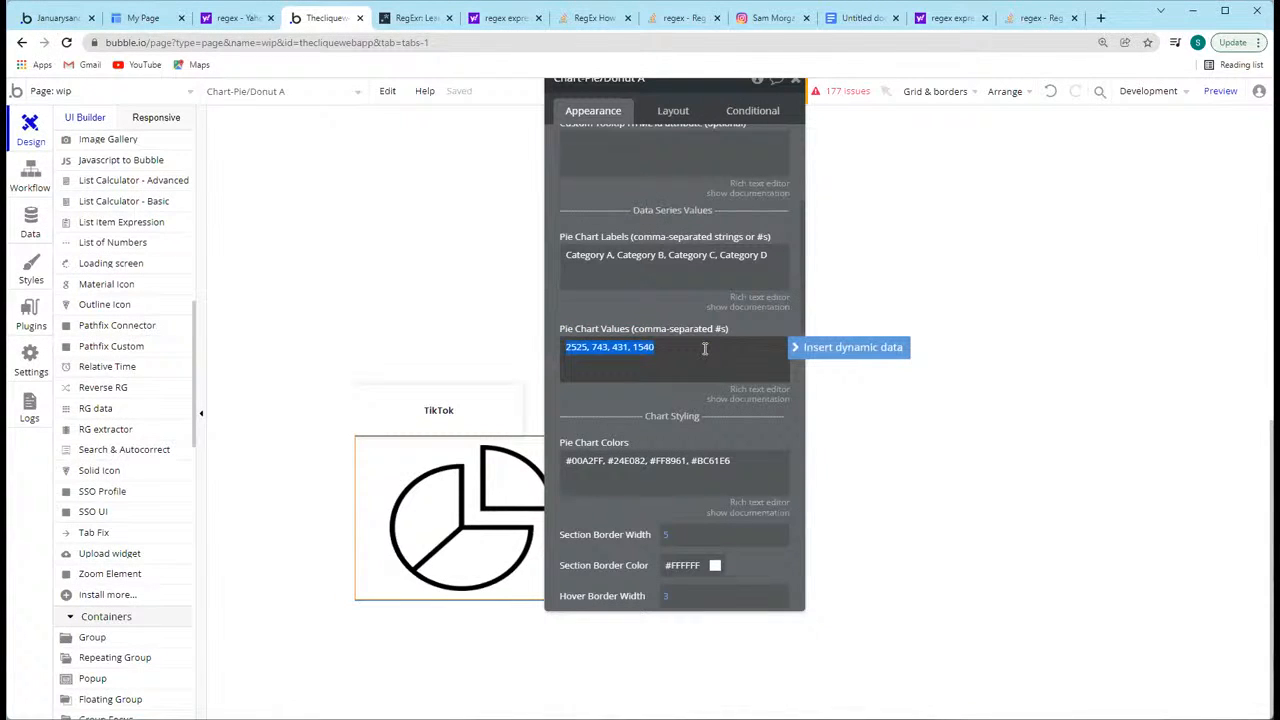
left_click(655, 308)
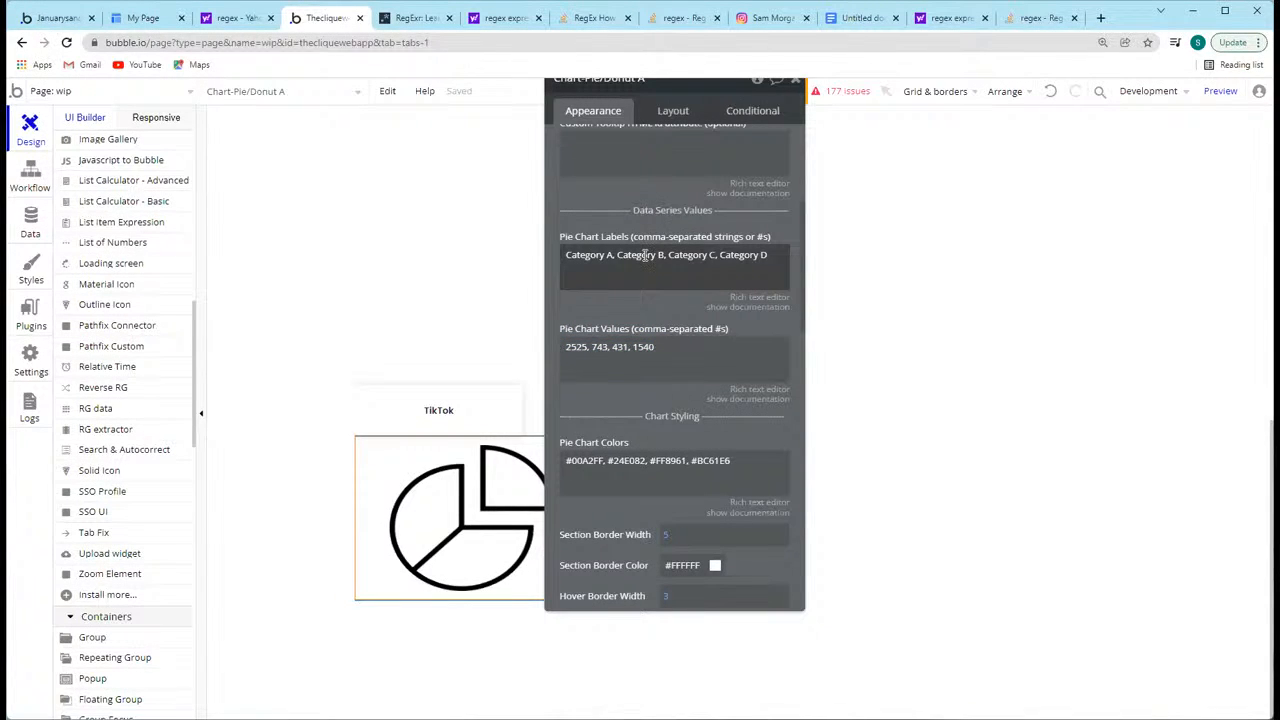
triple_click(632, 258)
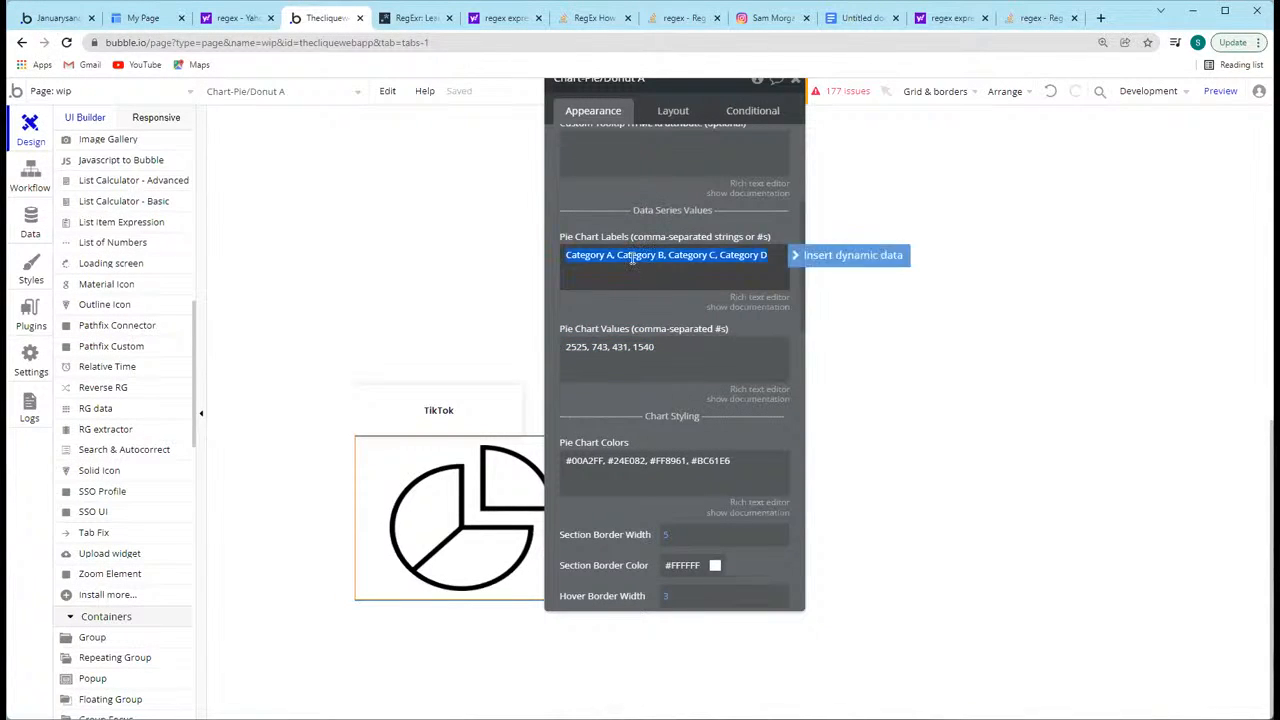
triple_click(642, 345)
triple_click(663, 461)
left_click(608, 414)
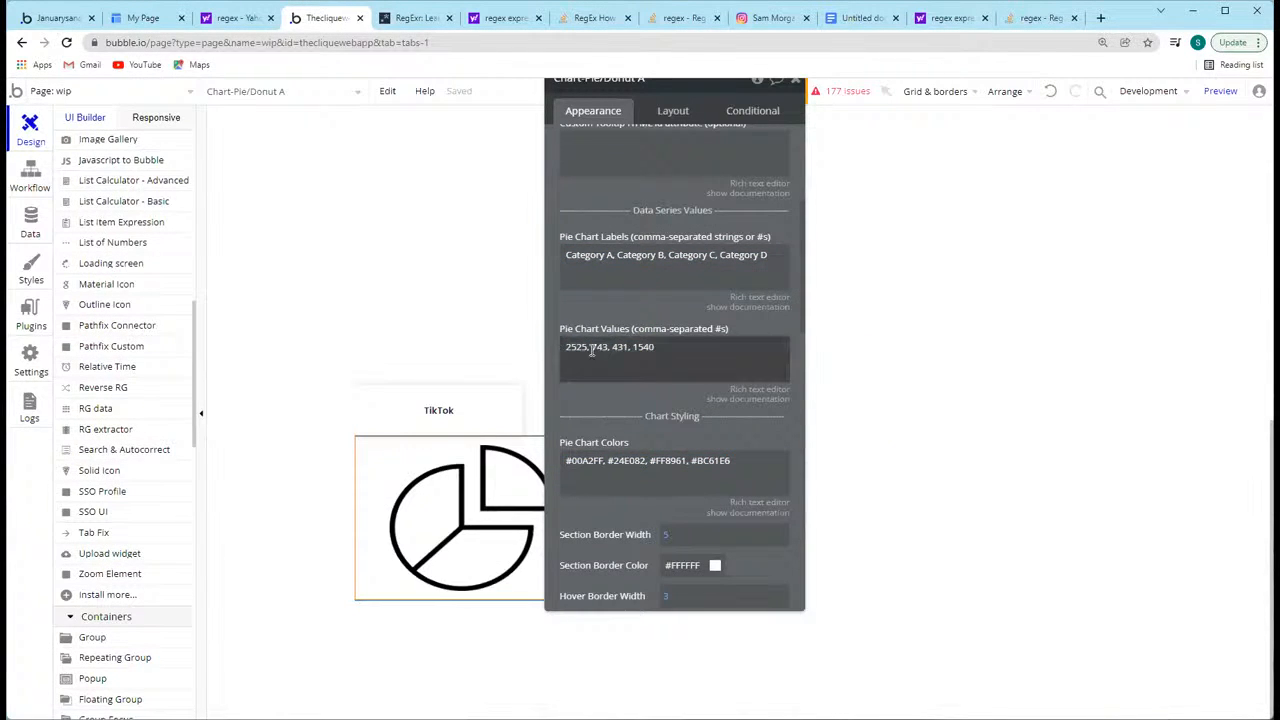
triple_click(577, 255)
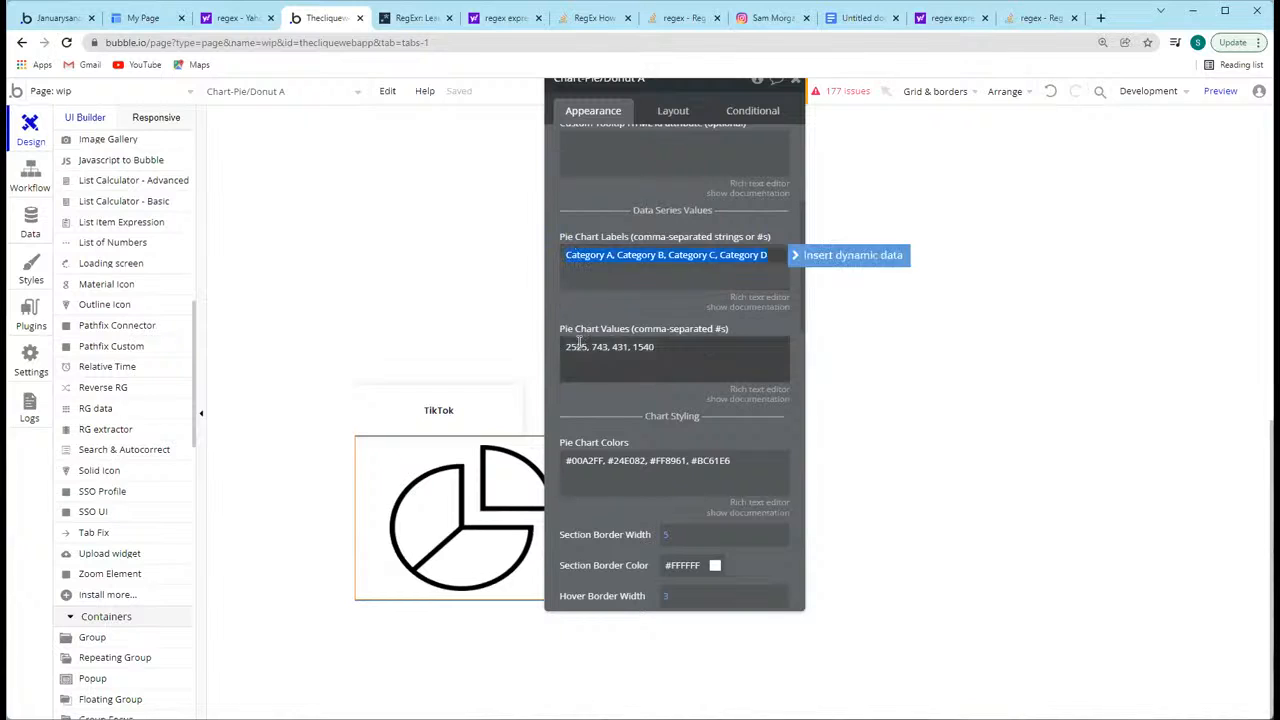
triple_click(590, 347)
triple_click(636, 258)
left_click(604, 346)
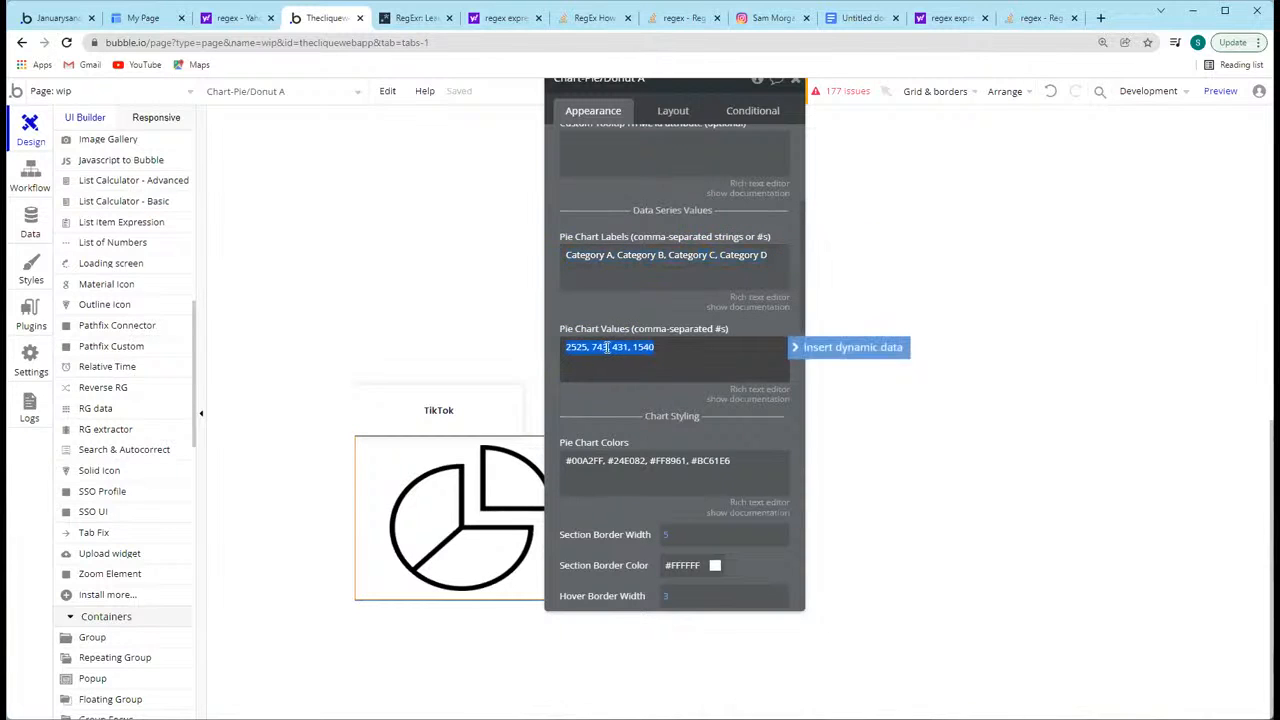
left_click(748, 356)
left_click(682, 351)
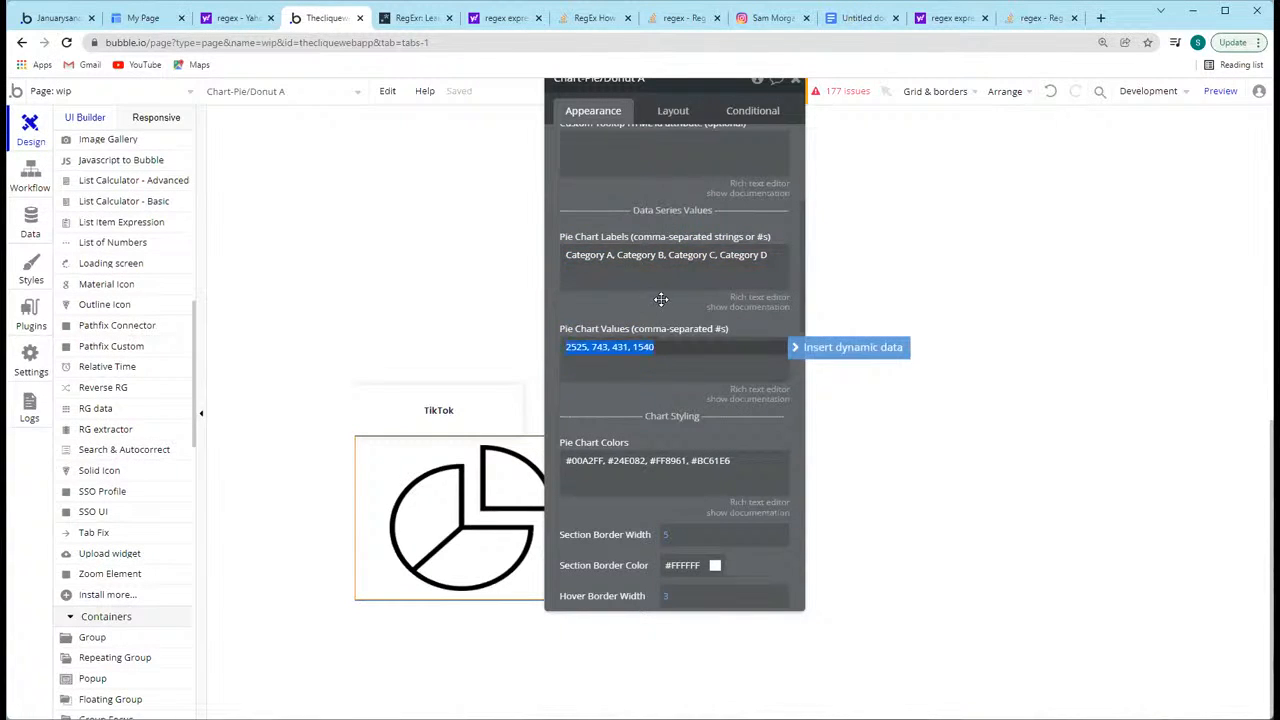
Step: Try replacing the pie chart's labels with a dynamic "Do a search for" expression
left_click(600, 272)
left_click(799, 256)
left_click(643, 317)
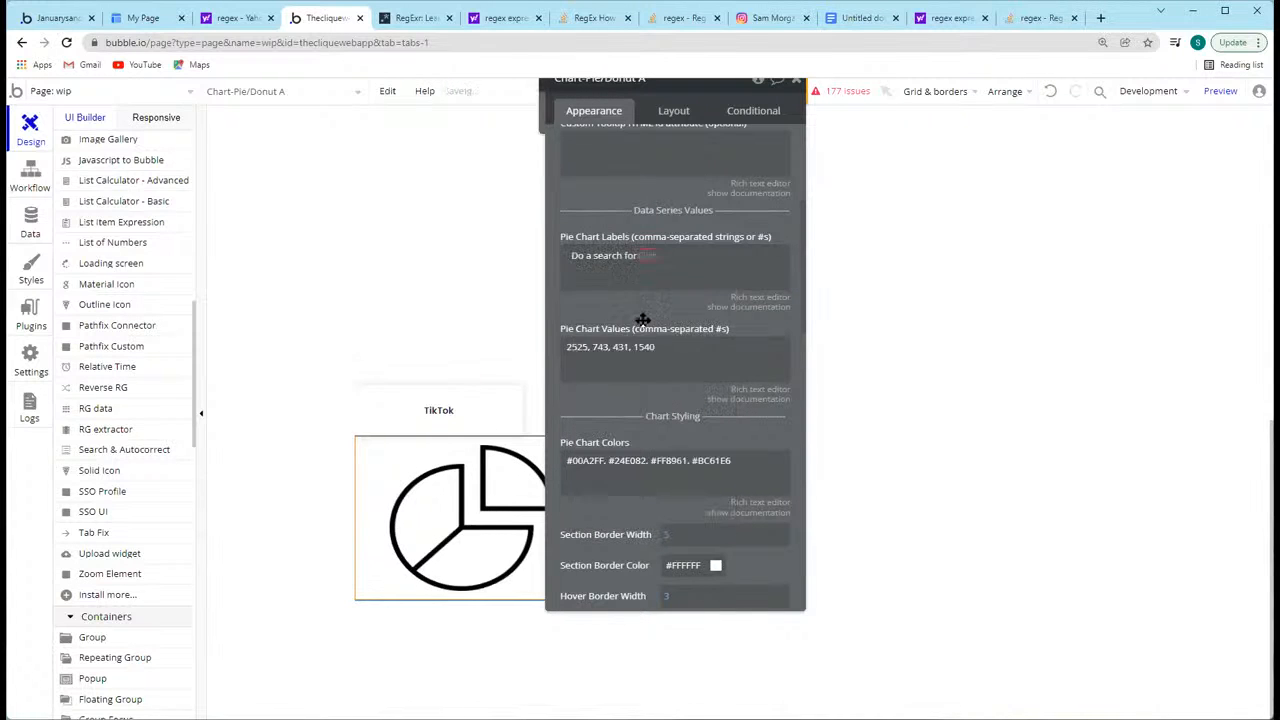
left_click(394, 181)
left_click(591, 260)
left_click(695, 254)
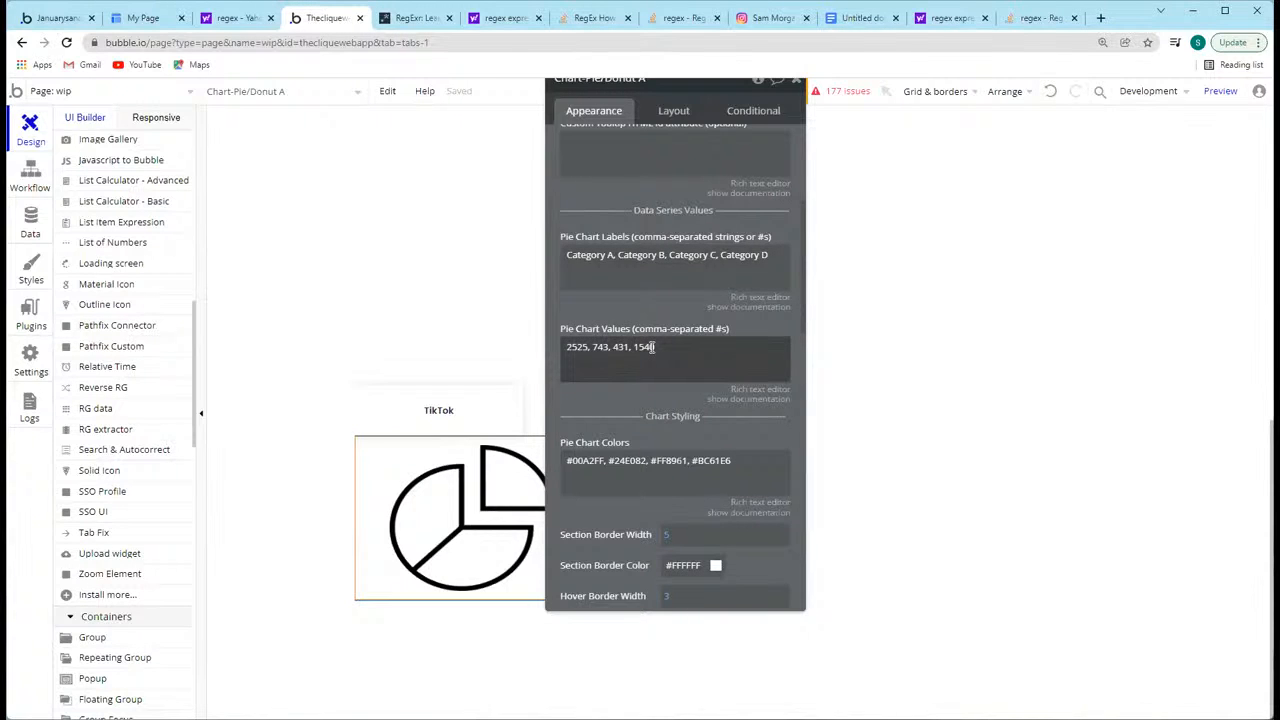
Step: Review the pie chart's general settings again, along with its data series labels and values
scroll(653, 346, "up", 3)
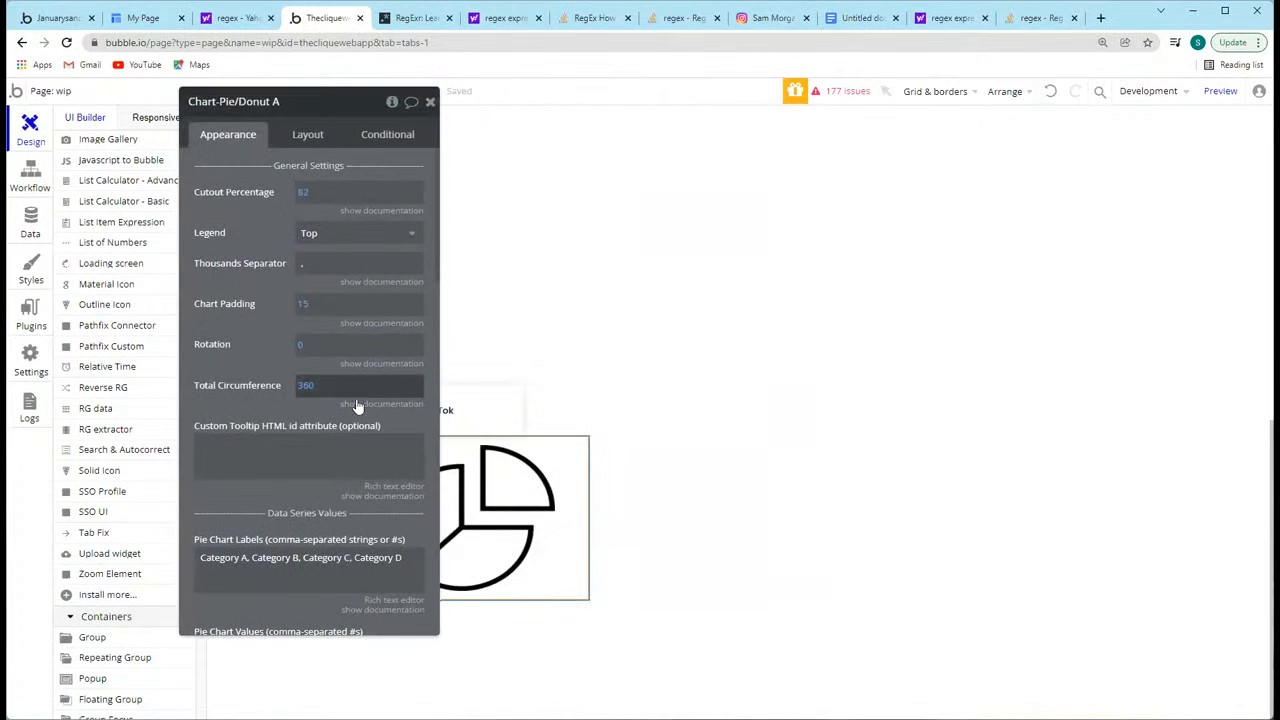
scroll(357, 405, "down", 5)
scroll(357, 400, "up", 2)
triple_click(337, 451)
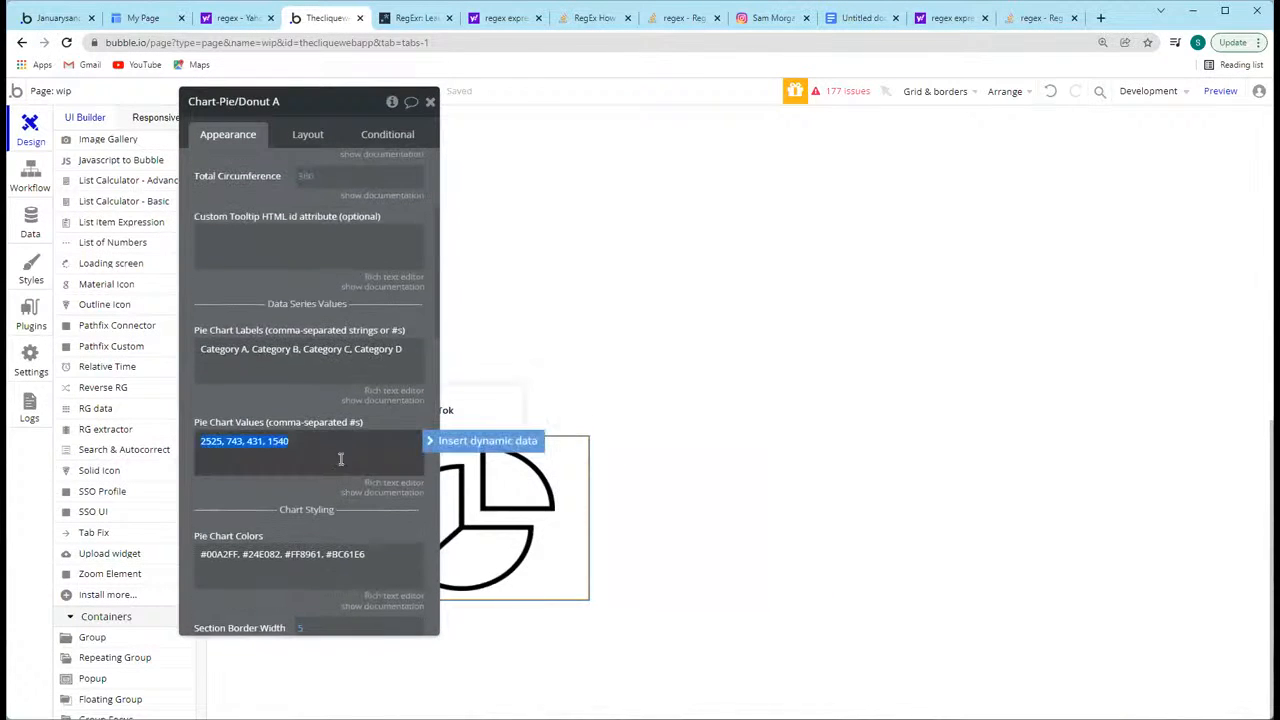
triple_click(344, 355)
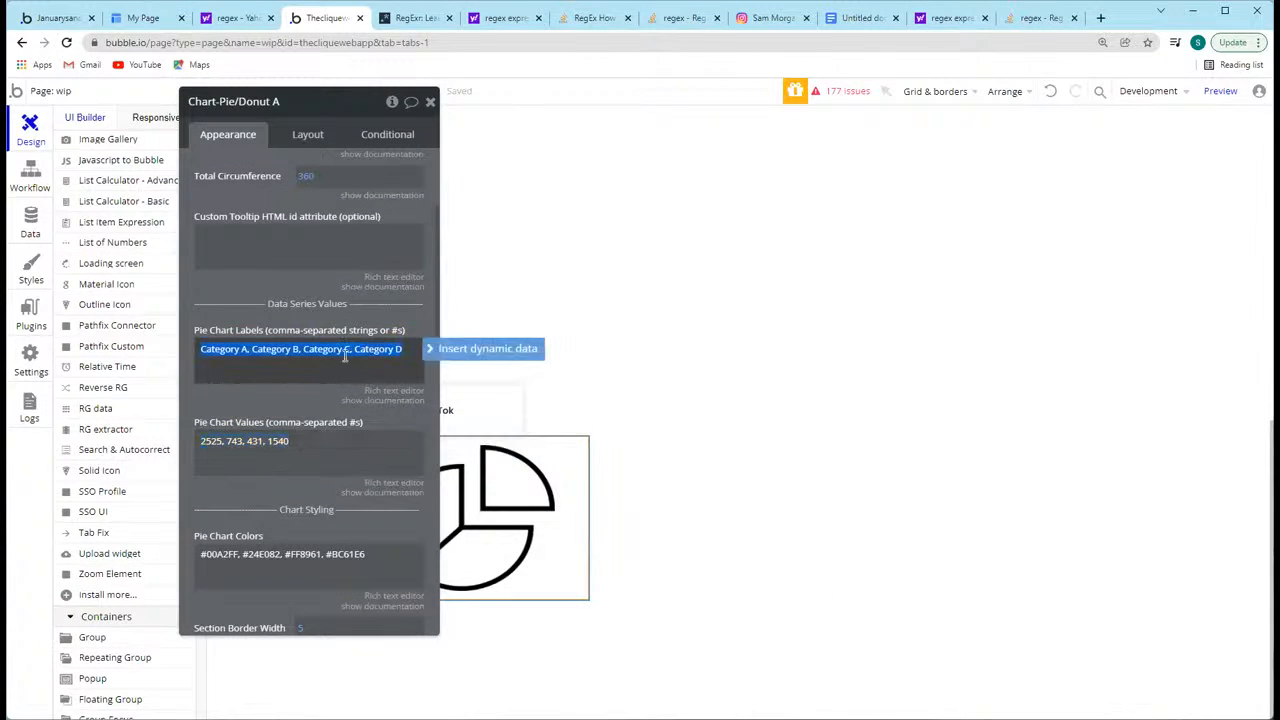
left_click(240, 328)
left_click(234, 354)
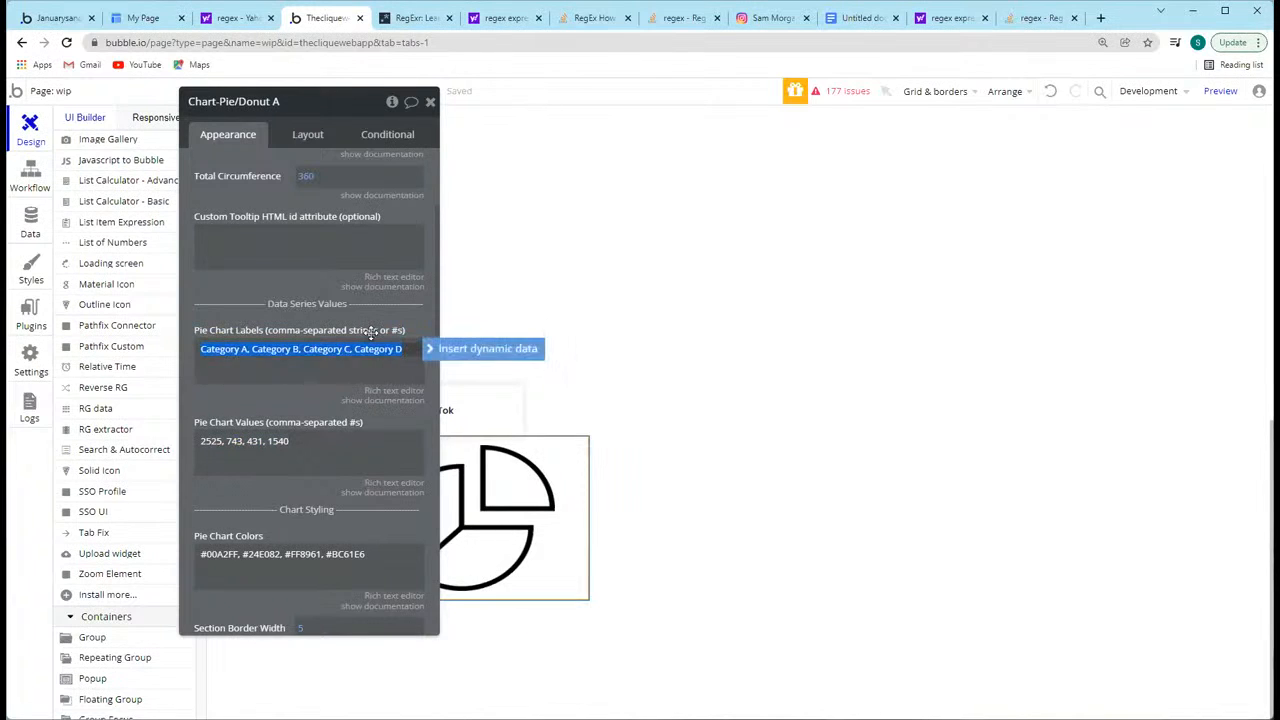
left_click(246, 441)
left_click_drag(246, 394, 312, 412)
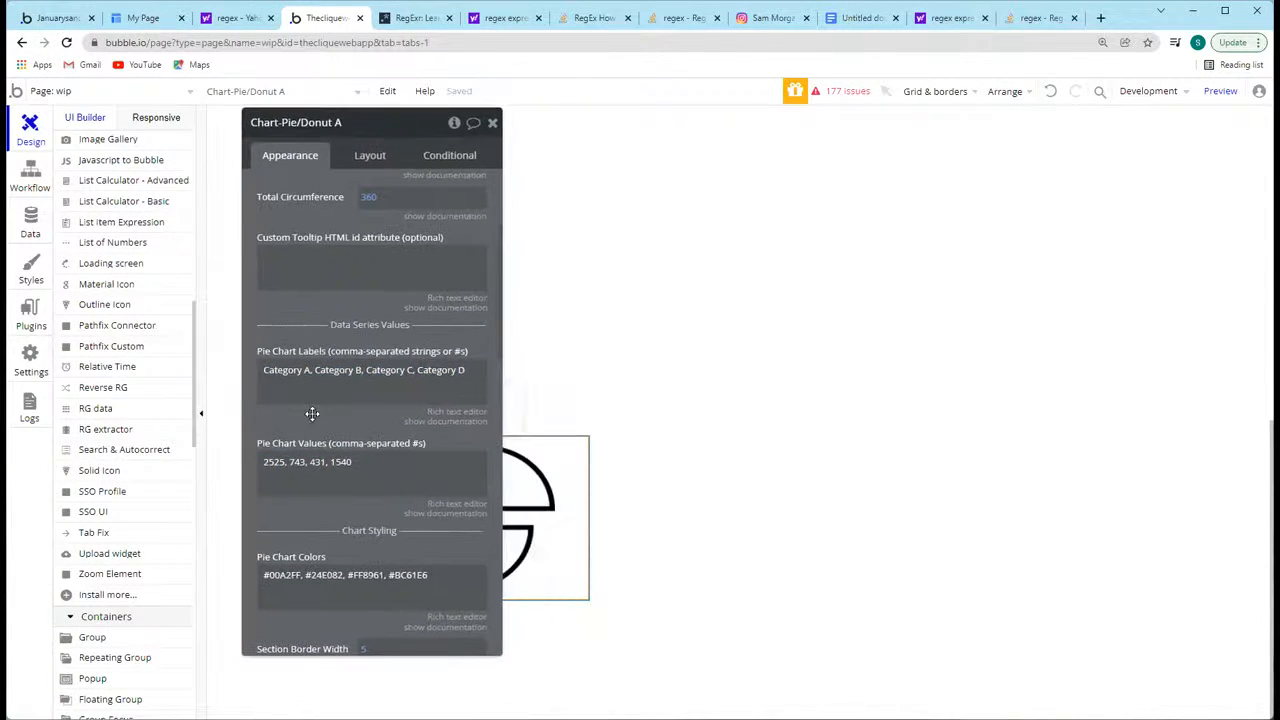
scroll(360, 255, "up", 4)
left_click_drag(300, 249, 286, 233)
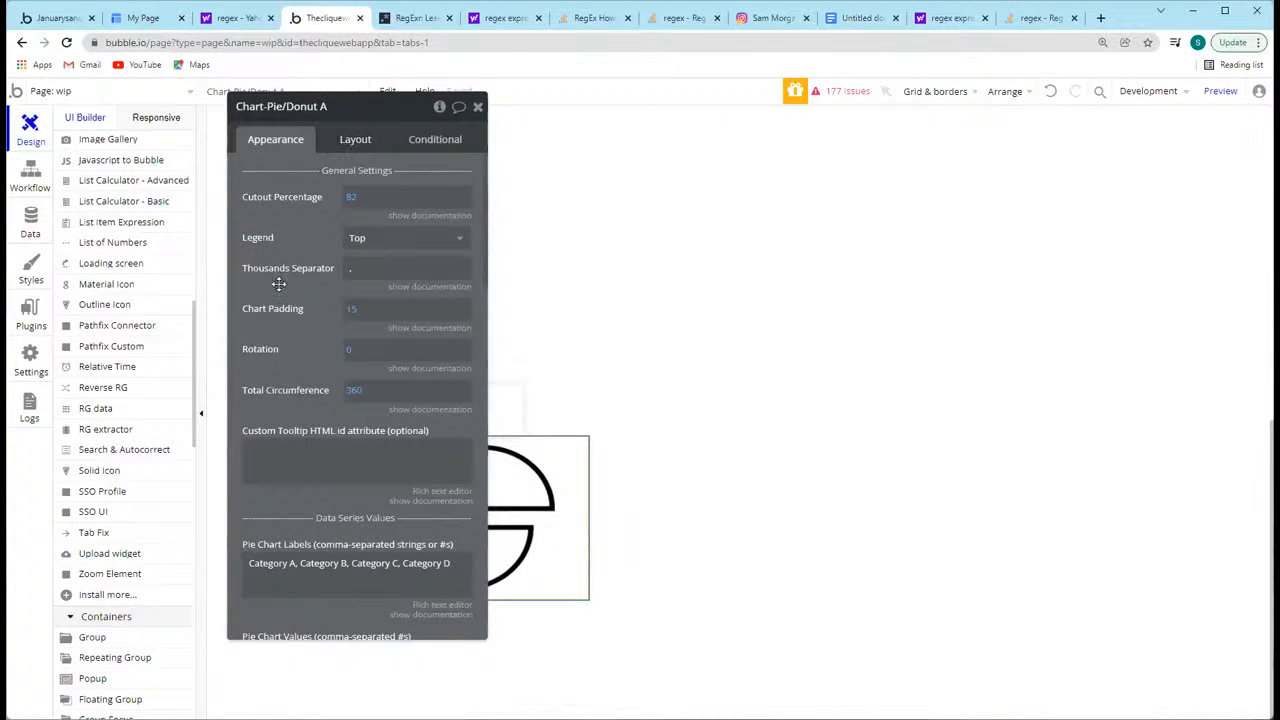
Step: Close the pie chart's property editor and look through the chart types available among the visual elements
left_click_drag(280, 283, 225, 242)
left_click_drag(210, 194, 218, 290)
left_click(428, 162)
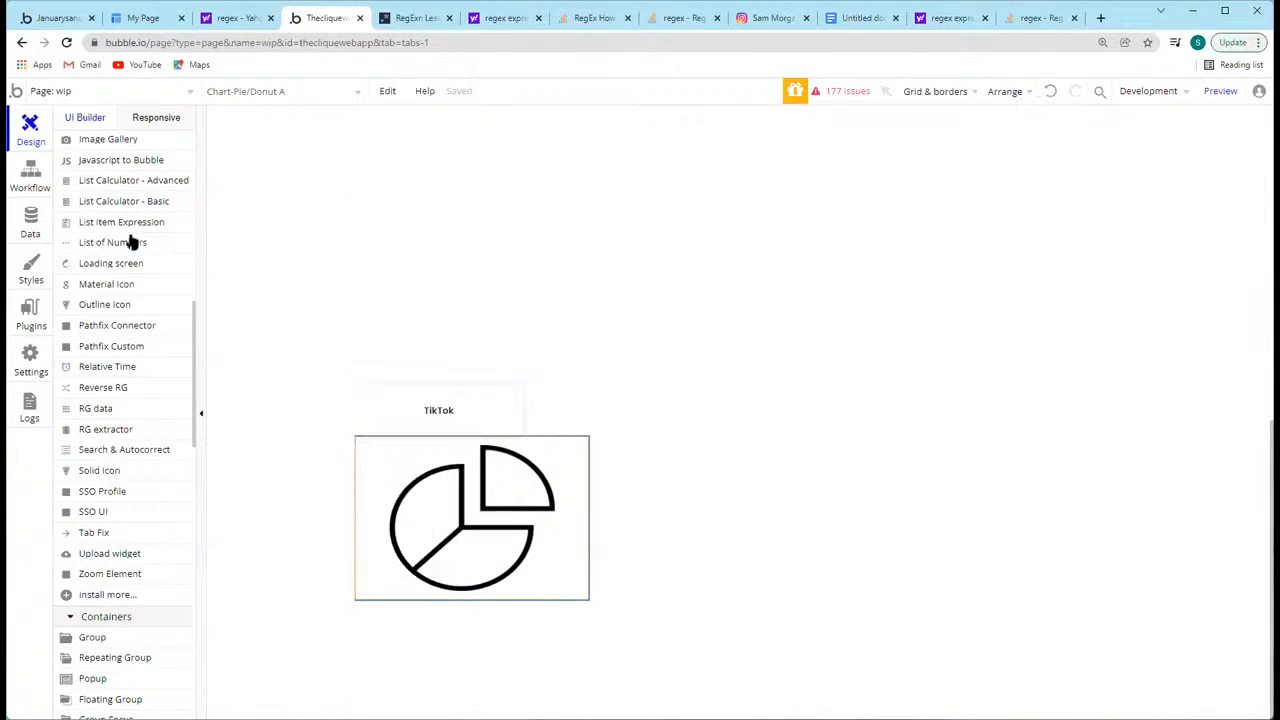
scroll(129, 420, "down", 5)
scroll(127, 424, "down", 3)
scroll(130, 414, "up", 10)
scroll(143, 371, "up", 5)
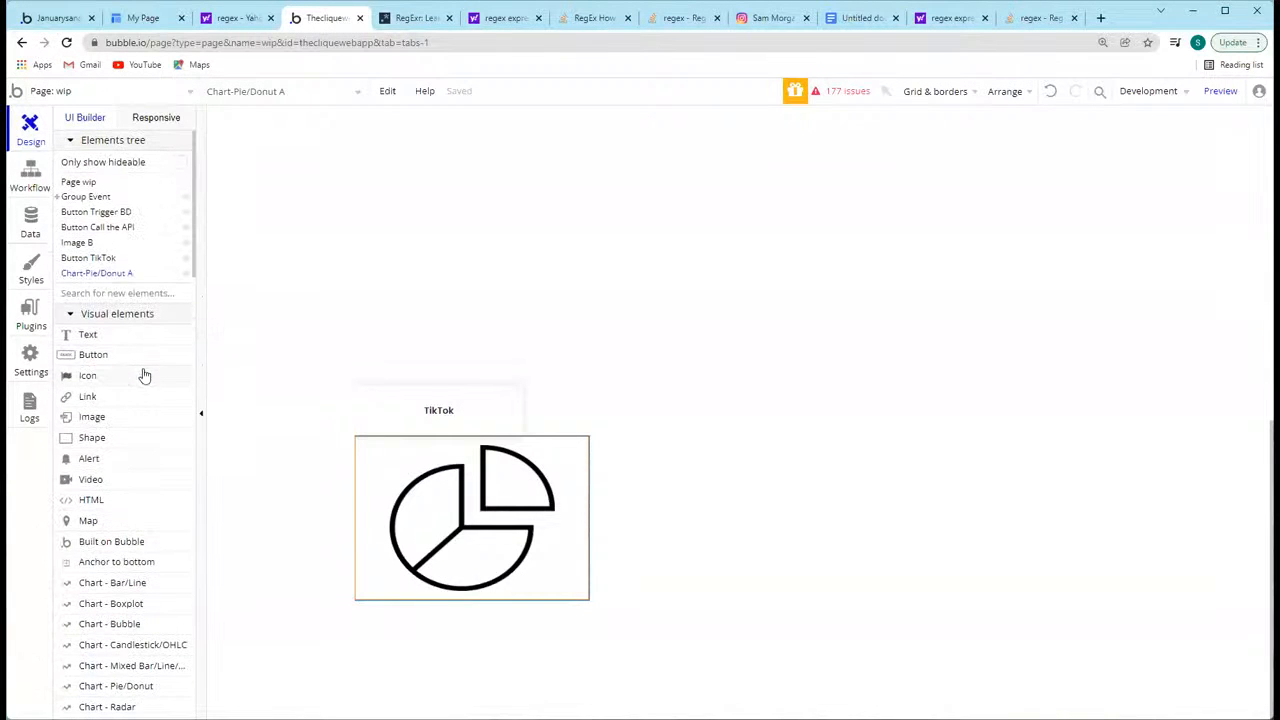
scroll(151, 529, "down", 2)
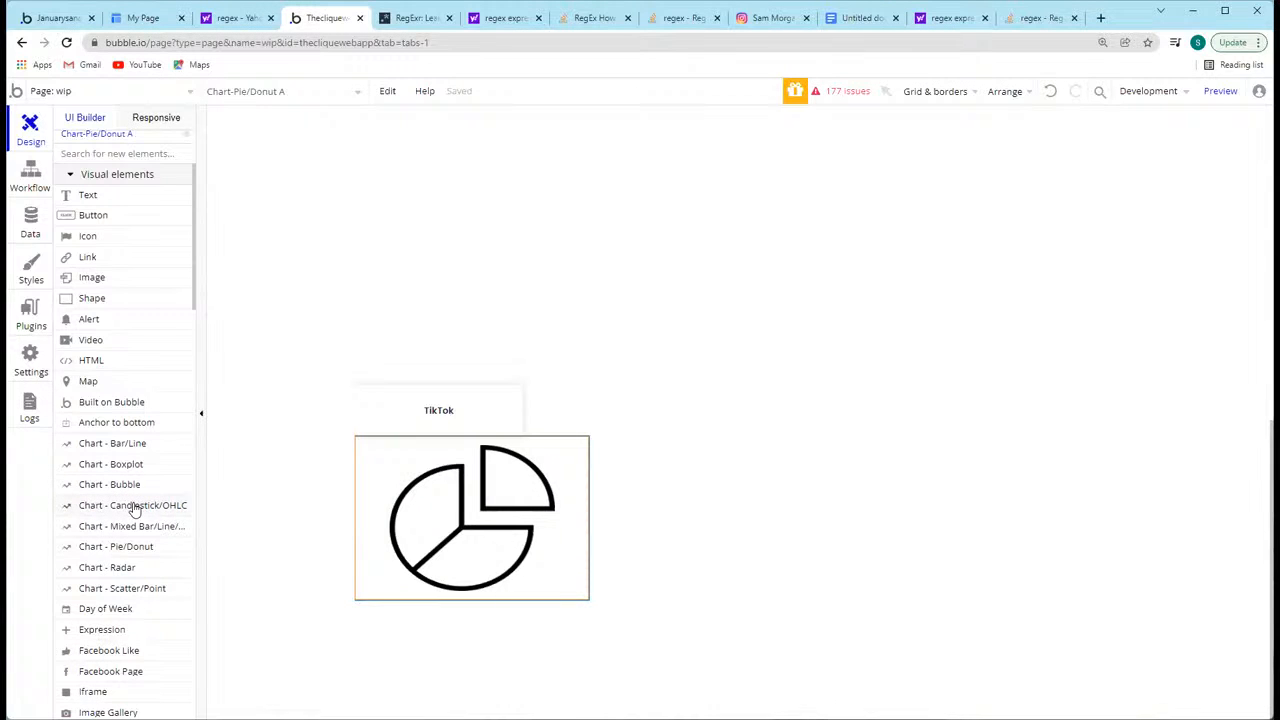
left_click_drag(136, 506, 801, 381)
scroll(133, 494, "down", 1)
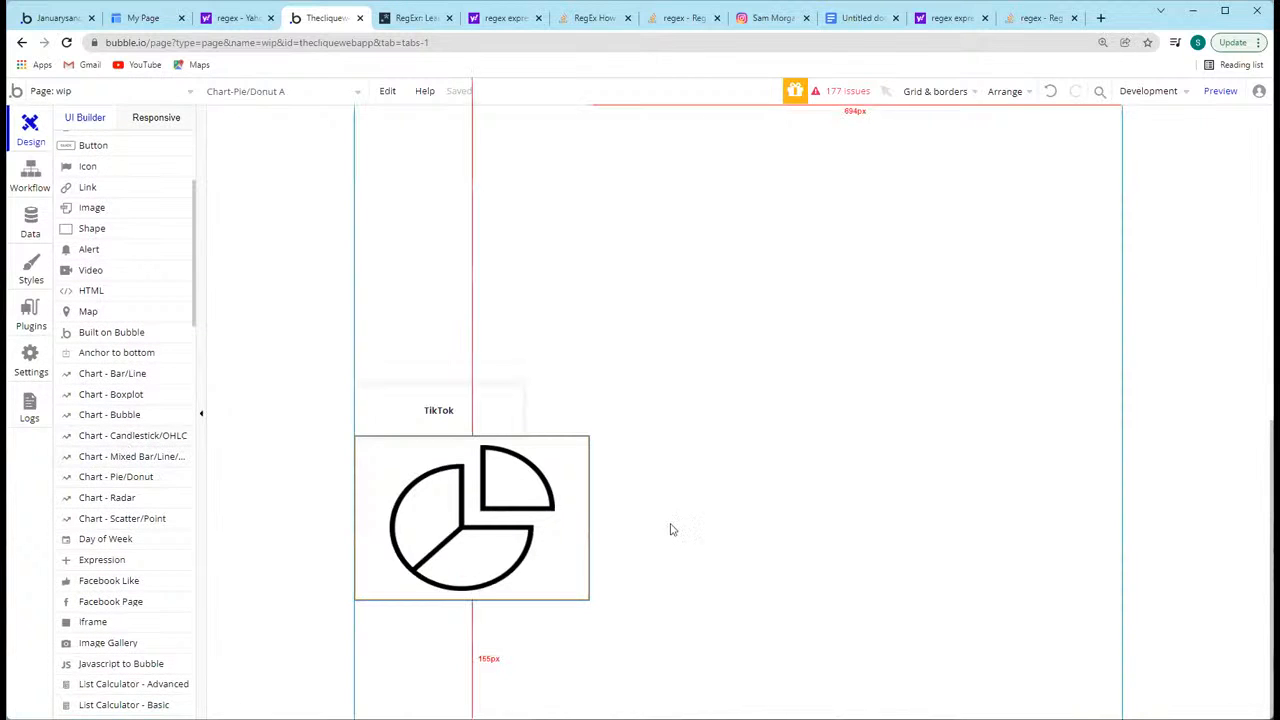
Step: Reopen the pie chart's property editor, move it clear of the chart and review its general, data series, styling and data label settings
double_click(456, 509)
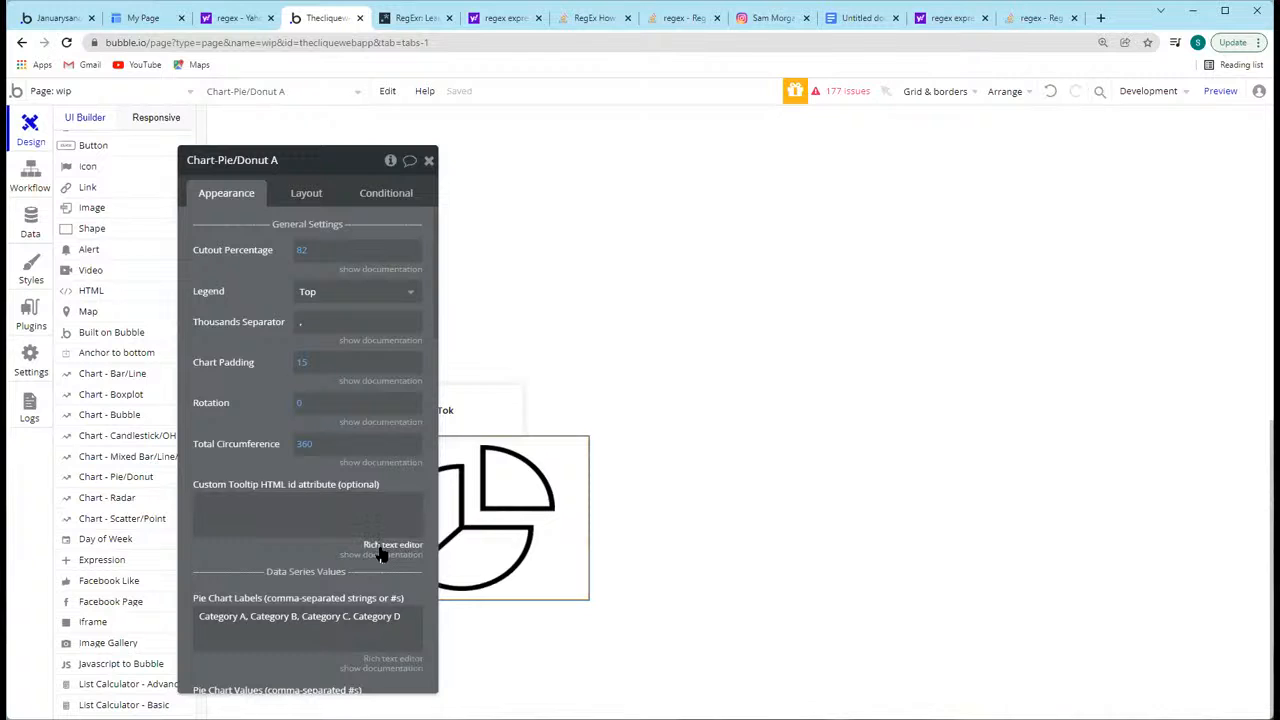
scroll(380, 555, "down", 5)
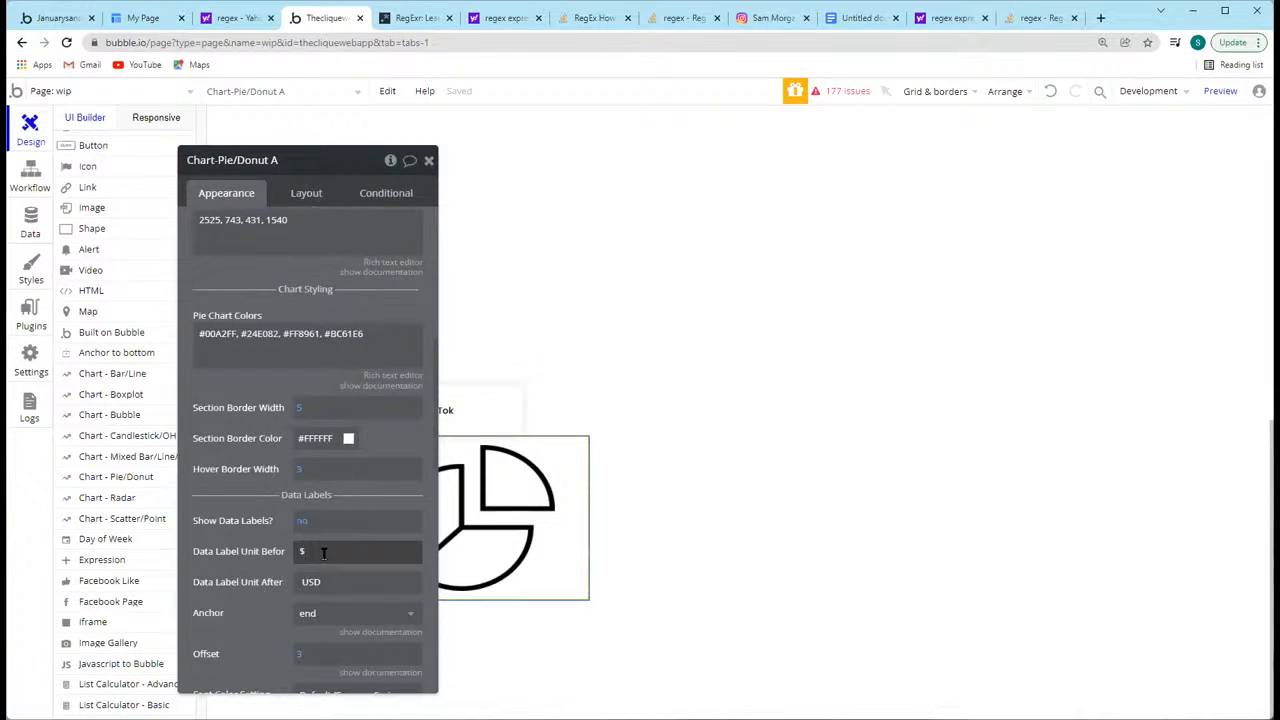
scroll(323, 552, "down", 4)
left_click_drag(258, 398, 778, 331)
scroll(778, 331, "down", 5)
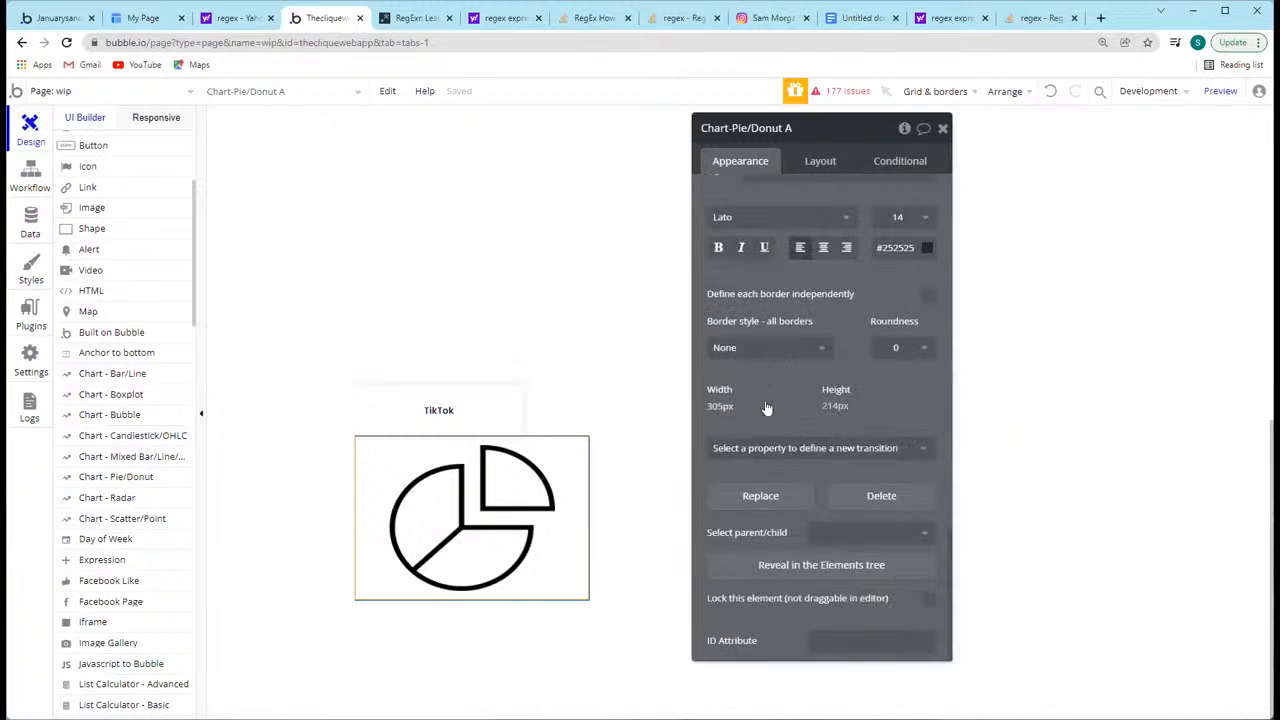
scroll(763, 406, "up", 4)
scroll(747, 358, "up", 8)
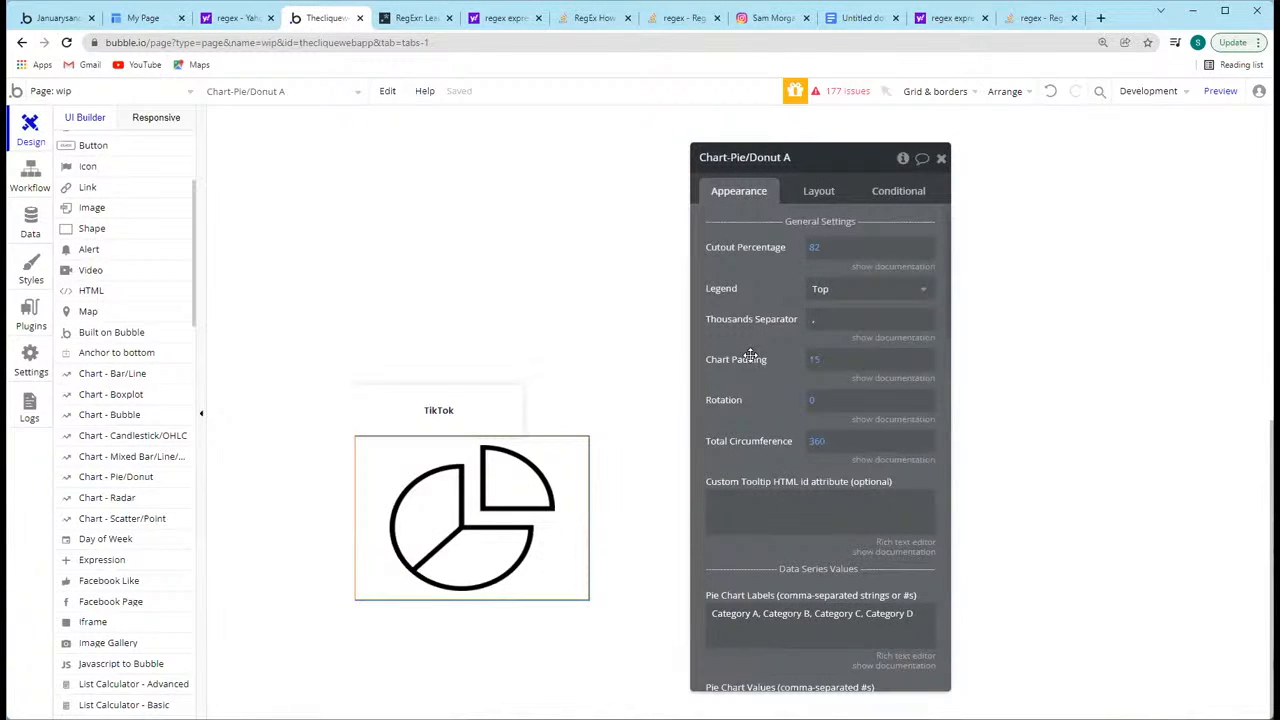
left_click_drag(752, 246, 727, 212)
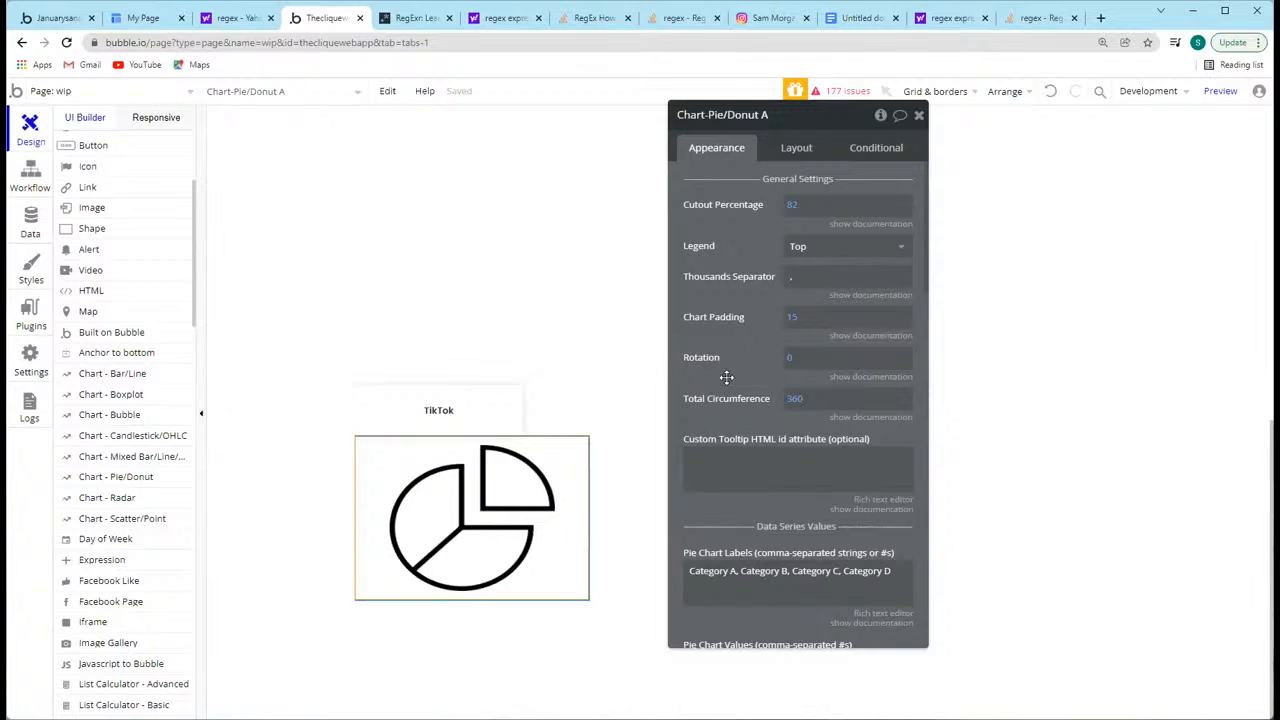
left_click(792, 360)
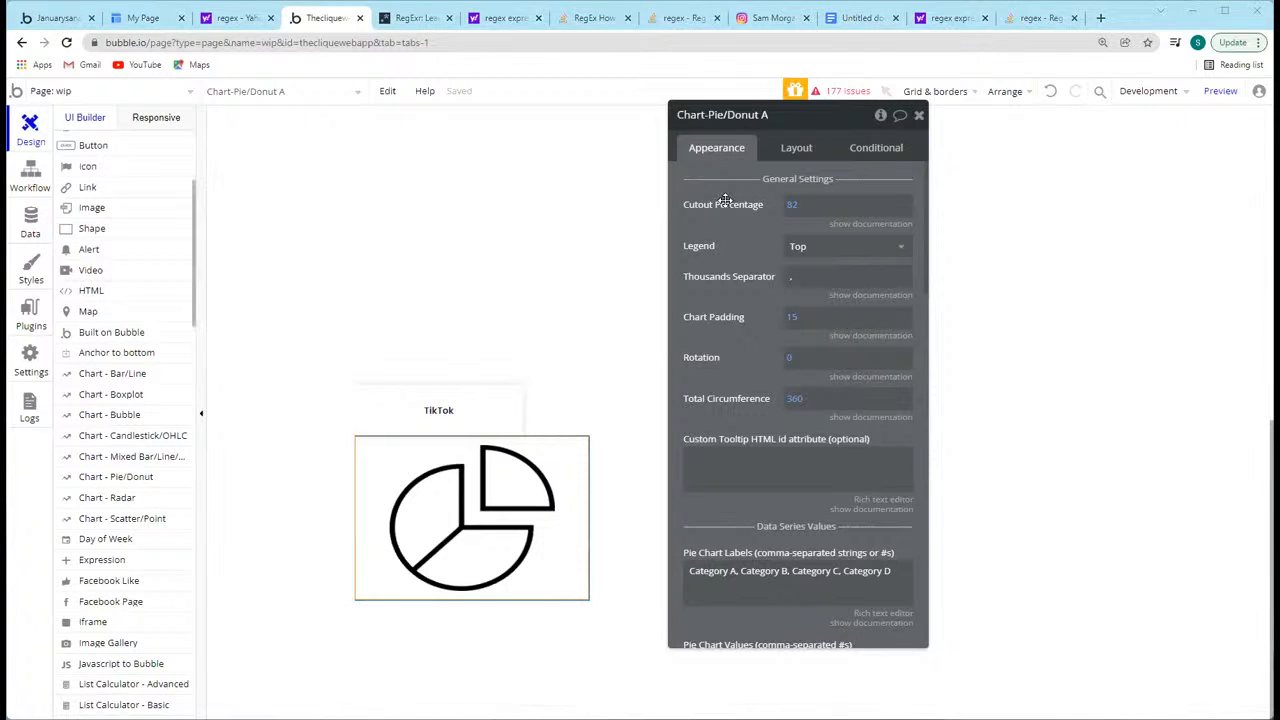
left_click(550, 465)
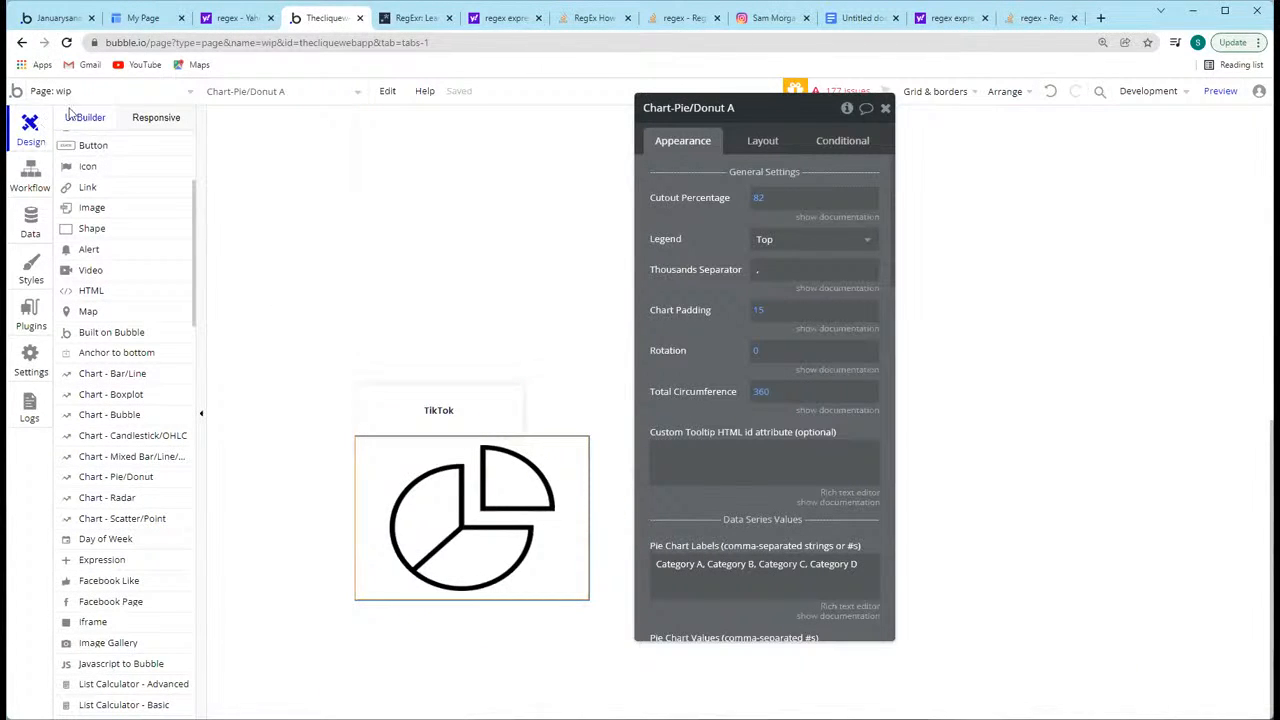
left_click(702, 449)
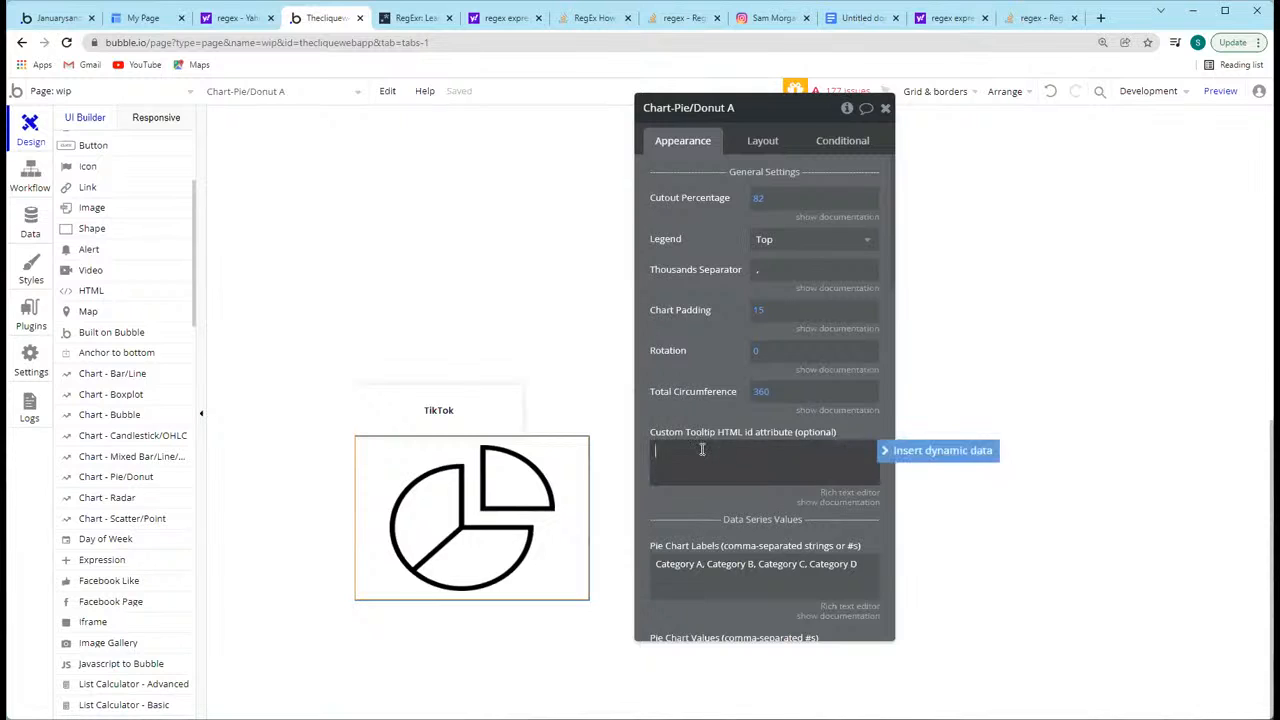
Step: Inspect the TikTok button's properties and the page's workflows, return to the design view and close the button's property editor
left_click(443, 410)
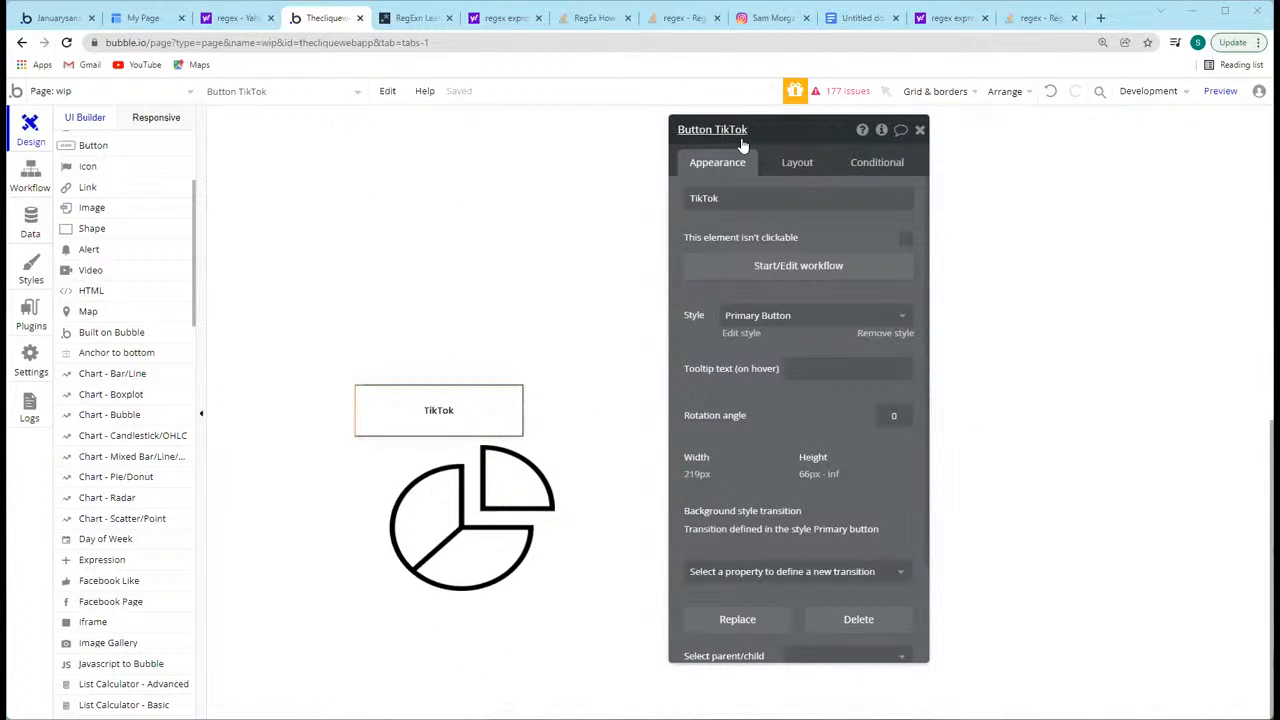
left_click_drag(750, 130, 874, 138)
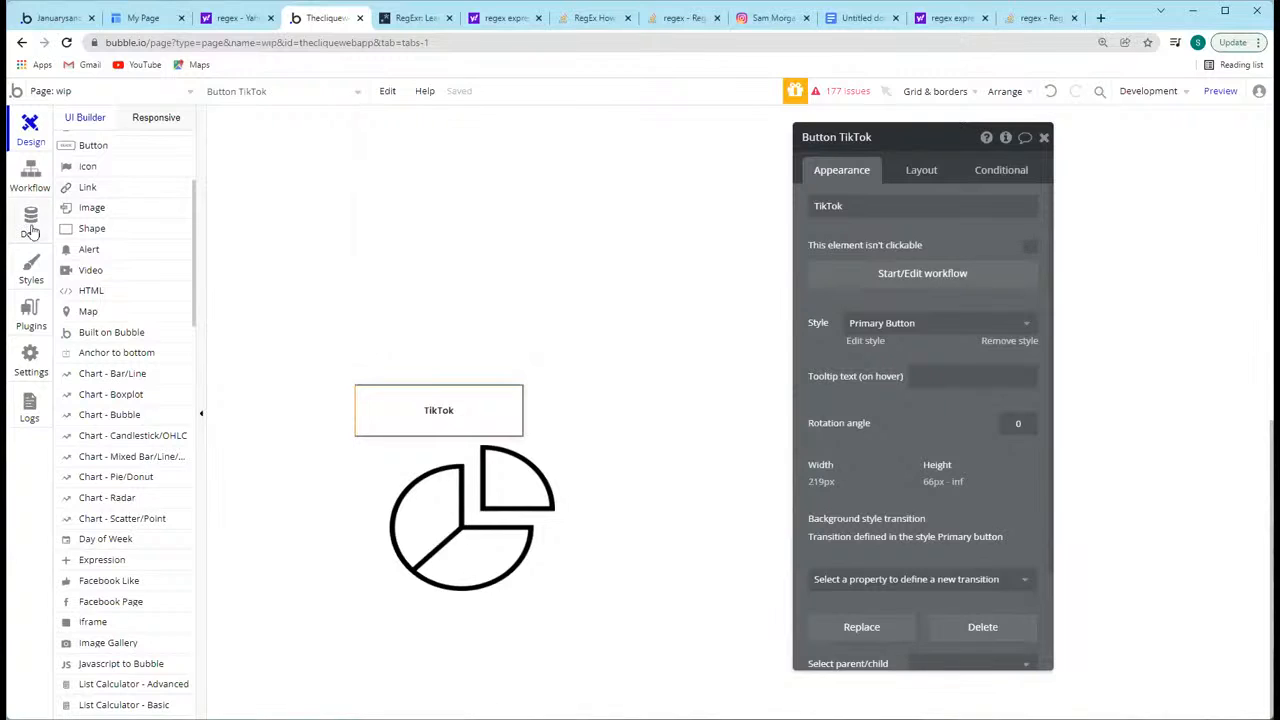
left_click(31, 226)
left_click(31, 178)
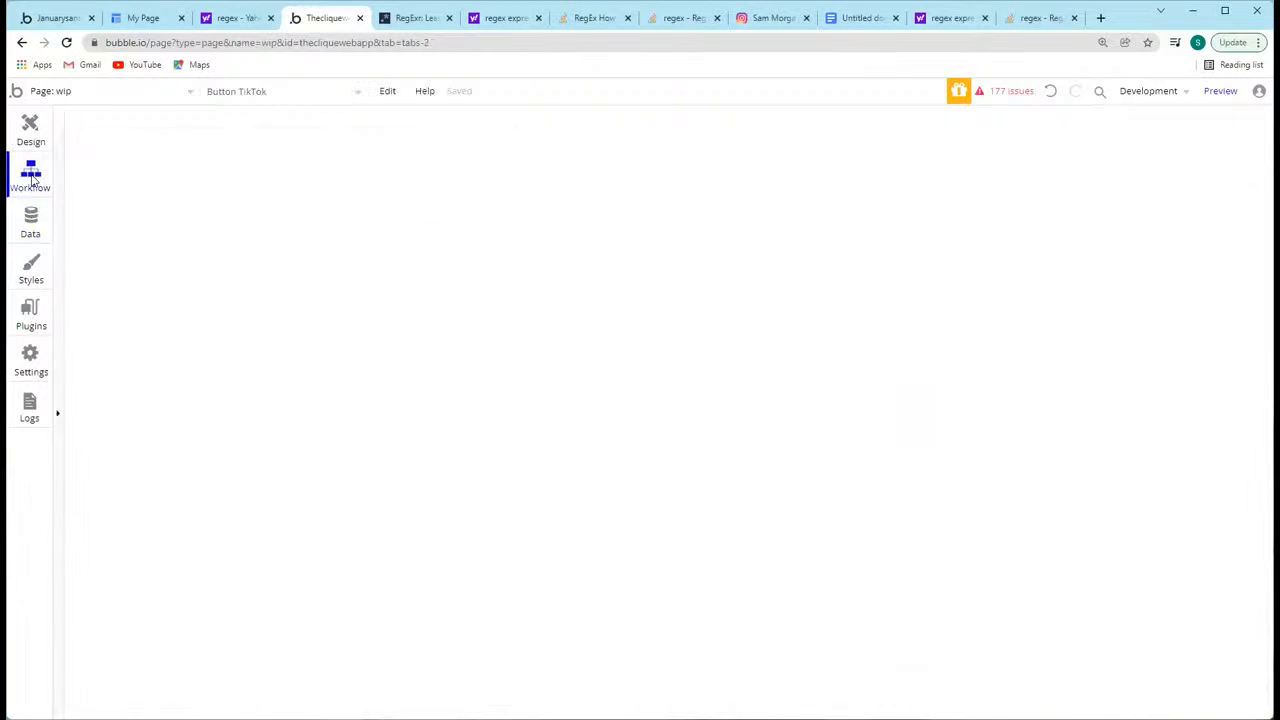
left_click(28, 127)
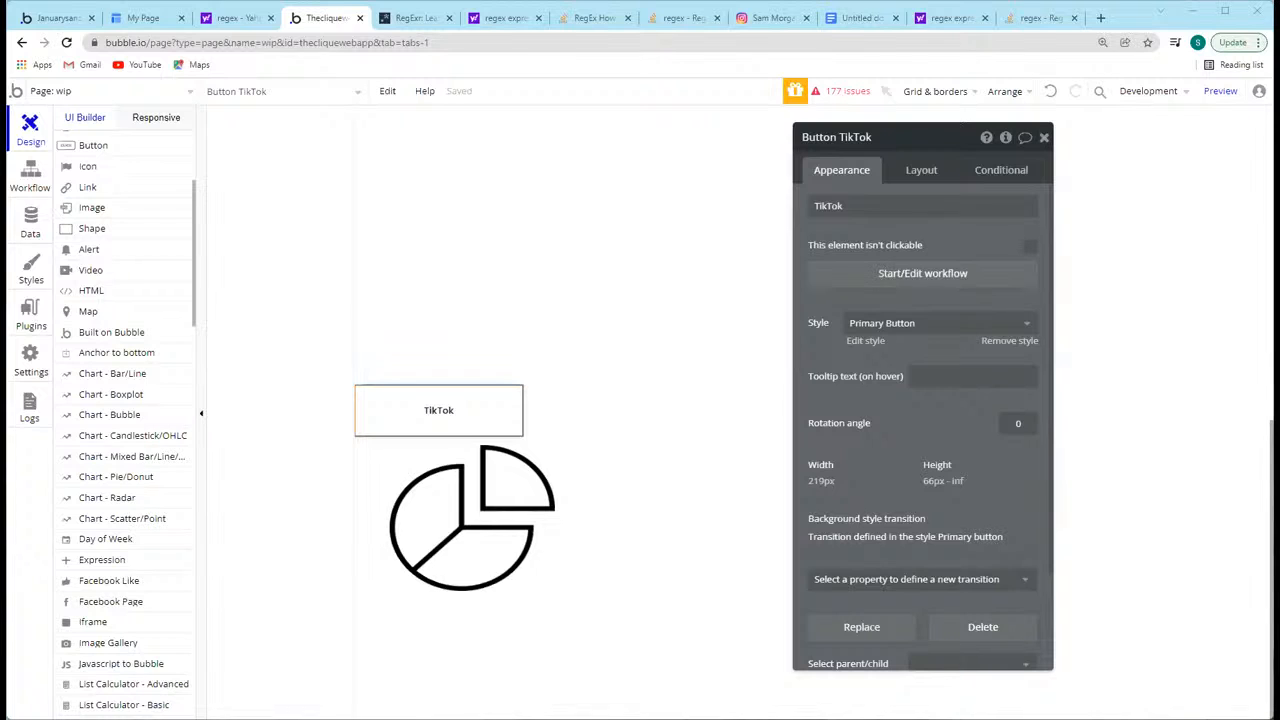
left_click(663, 486)
left_click(1045, 137)
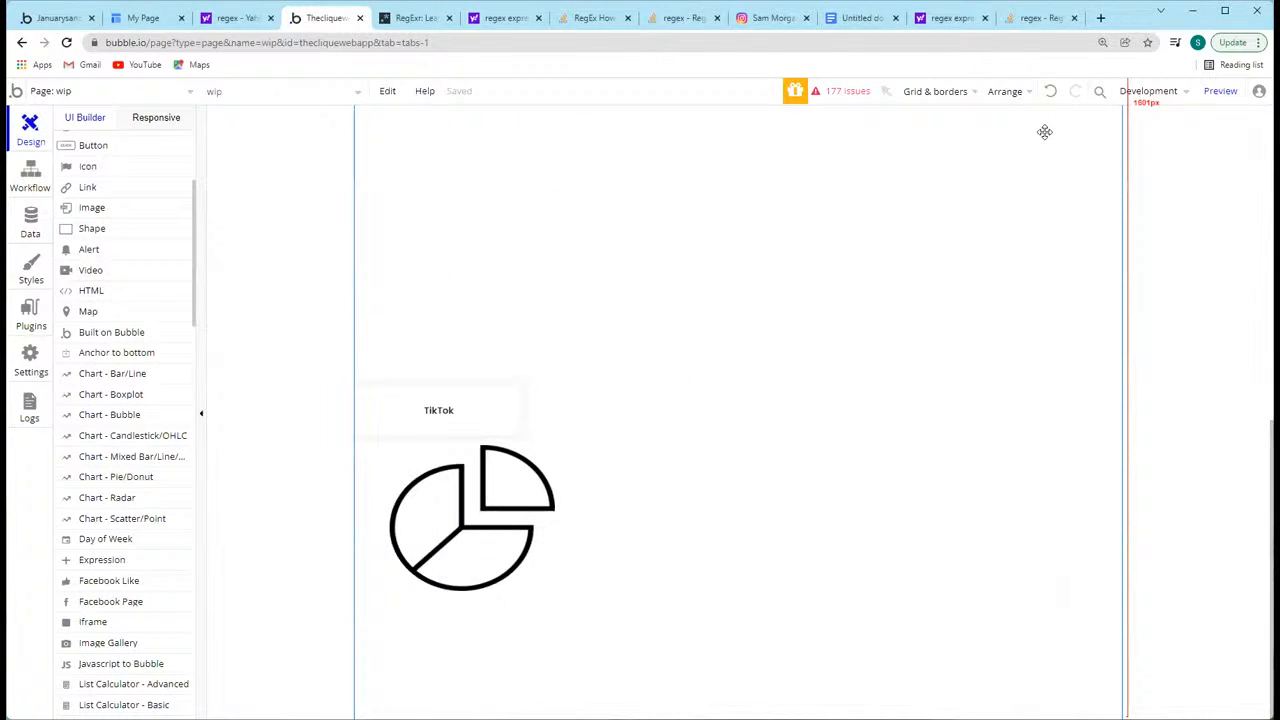
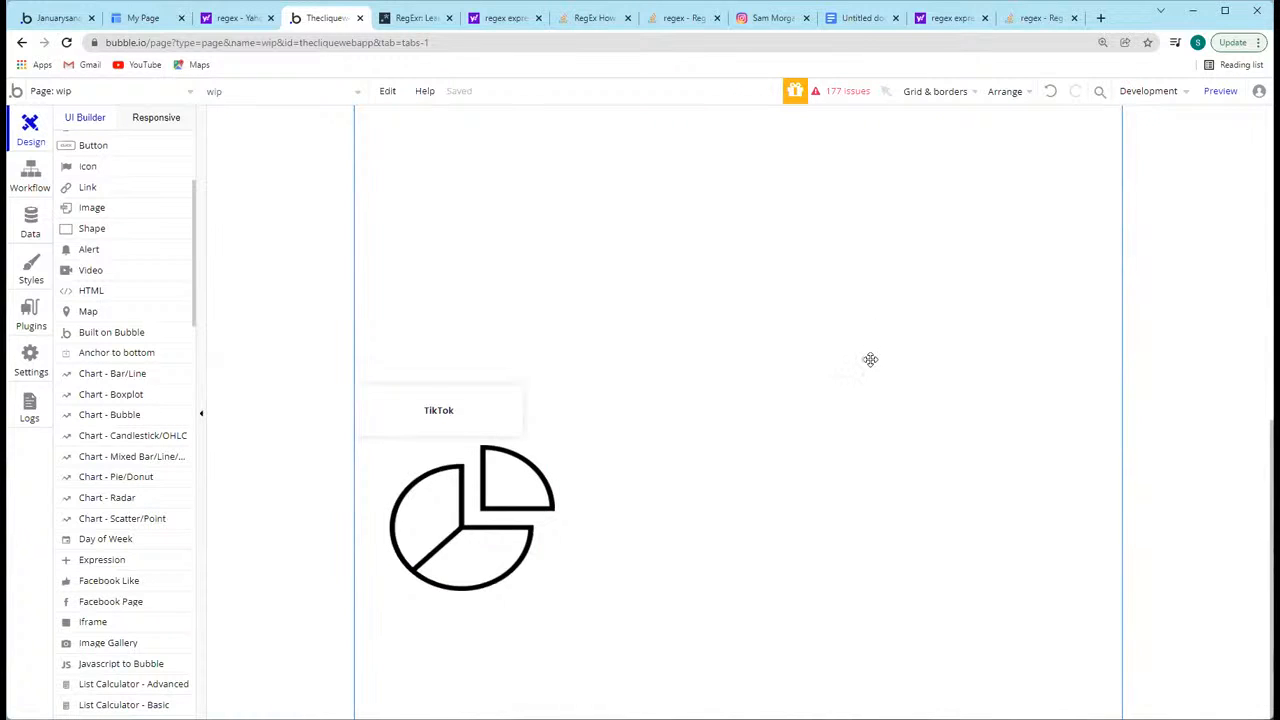
scroll(870, 360, "up", 6)
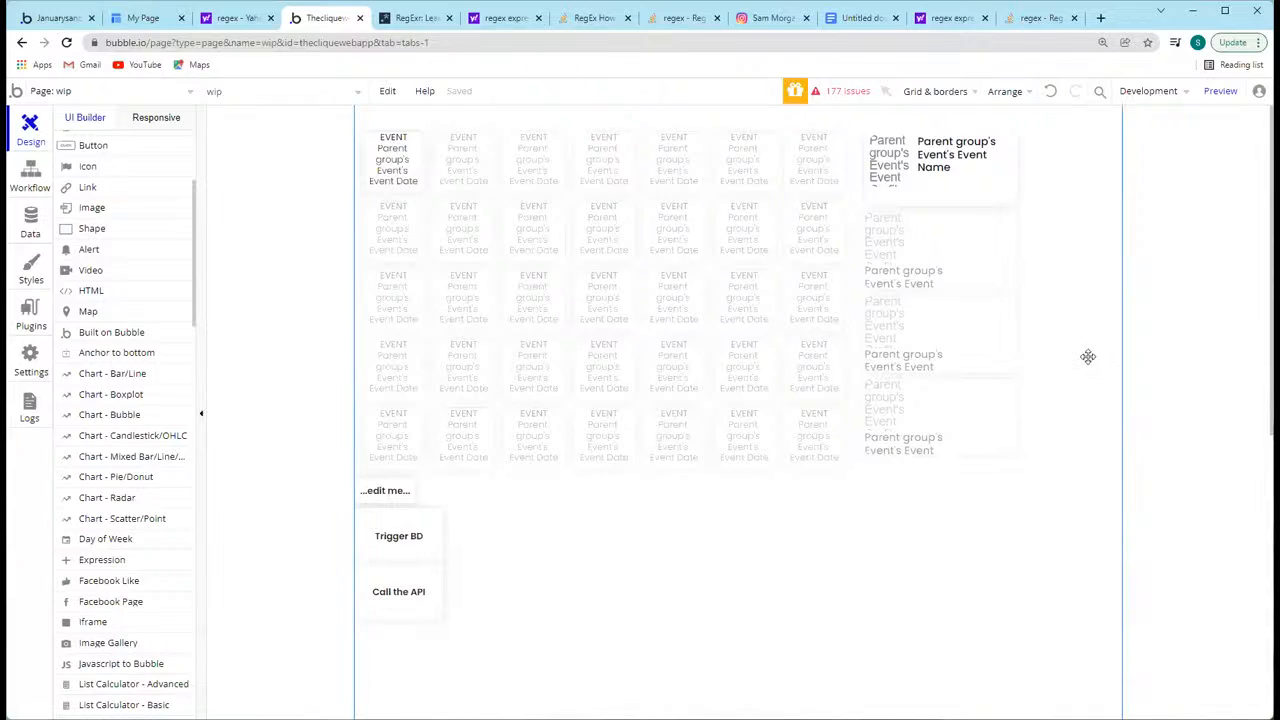
scroll(1088, 355, "down", 6)
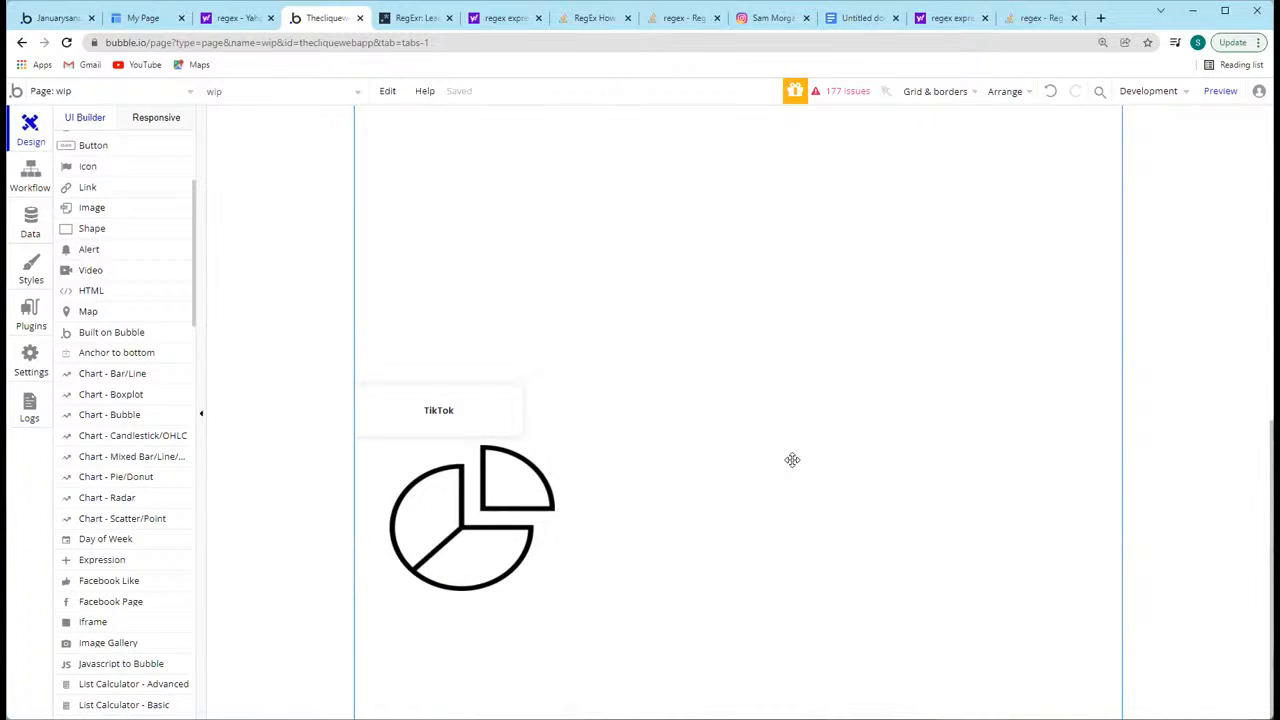
left_click(256, 397)
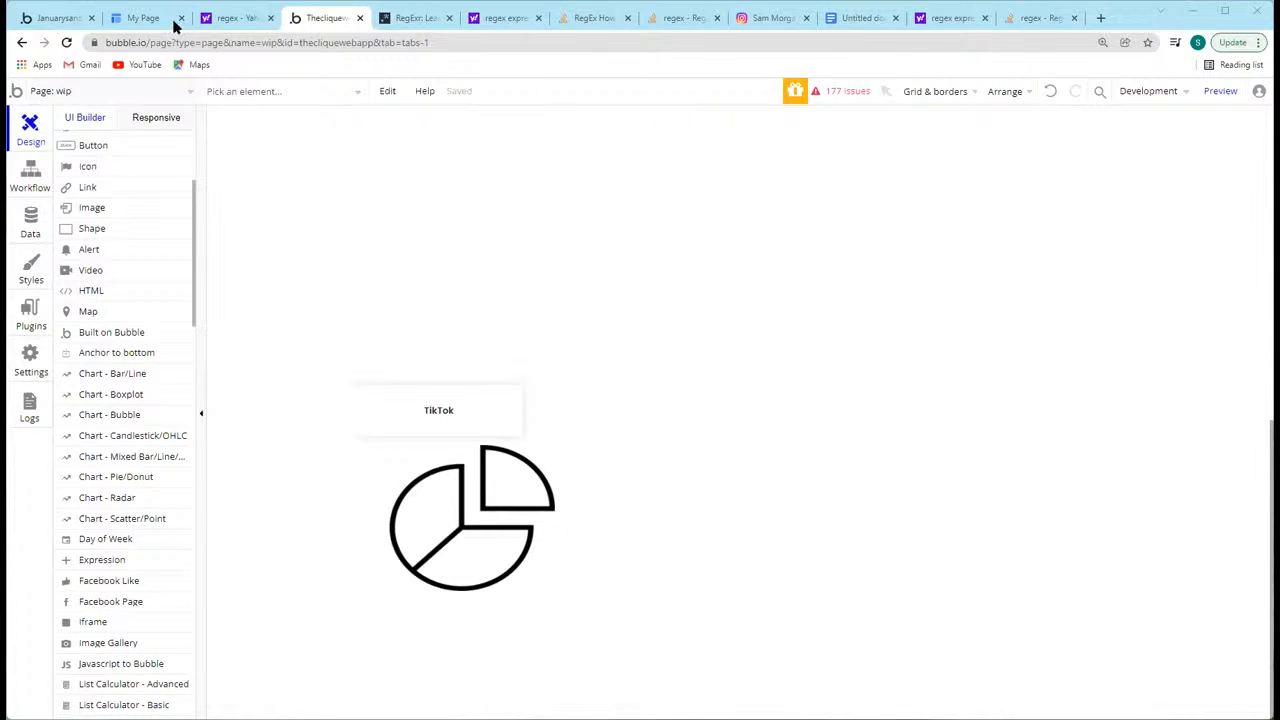
Step: Switch to the sandbox app, leave its plugin installer and create a new page named custom_multi_dropdown
left_click(55, 17)
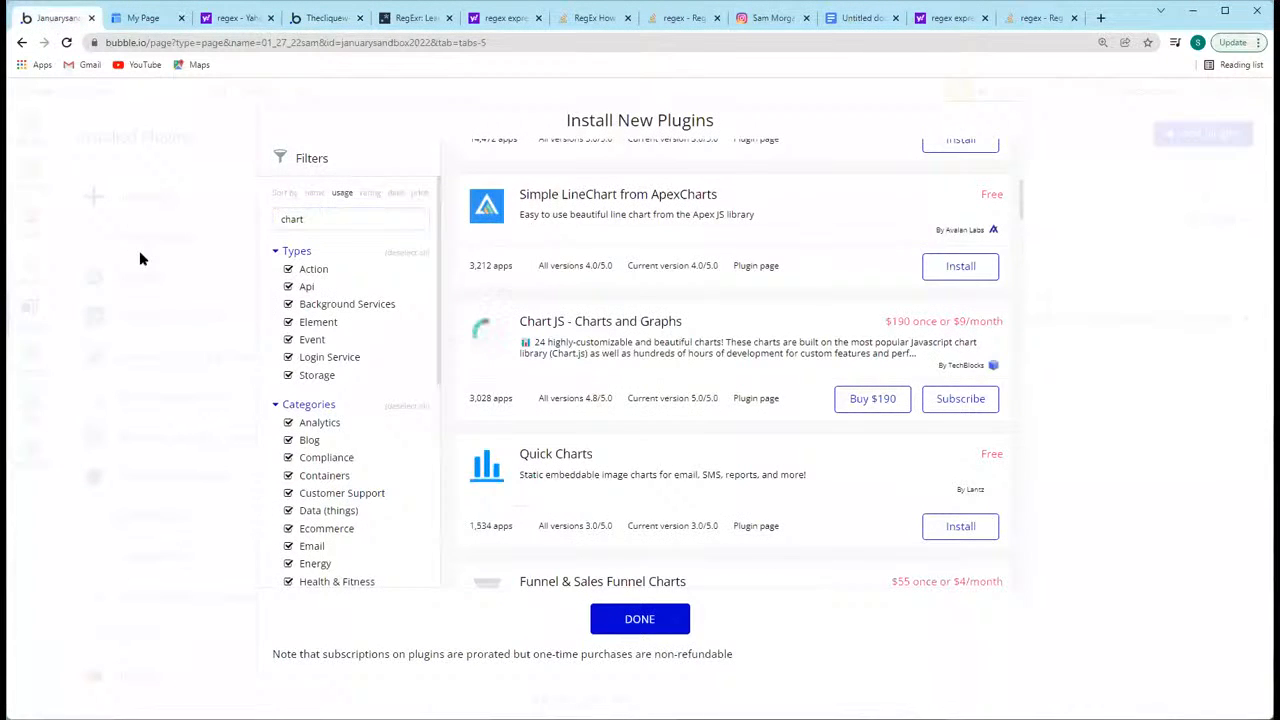
left_click(140, 259)
left_click(95, 88)
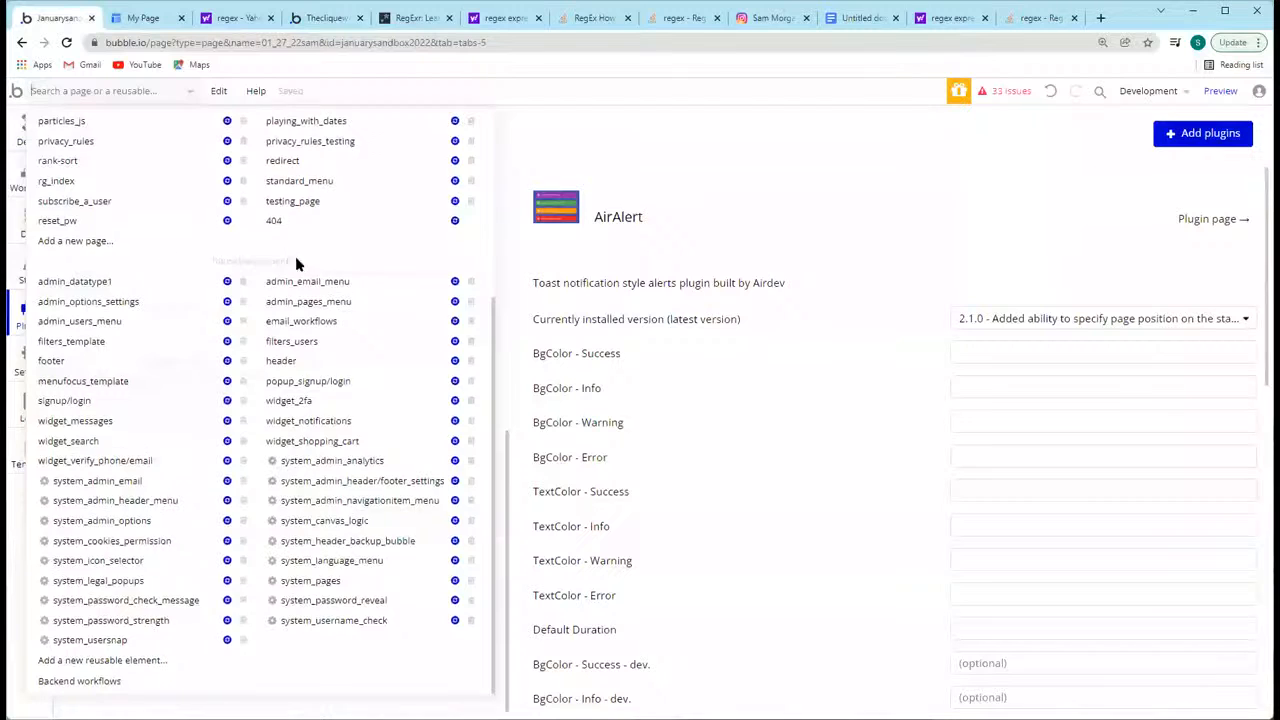
scroll(129, 440, "up", 3)
left_click(80, 522)
type("custom_multi_drop")
type("down")
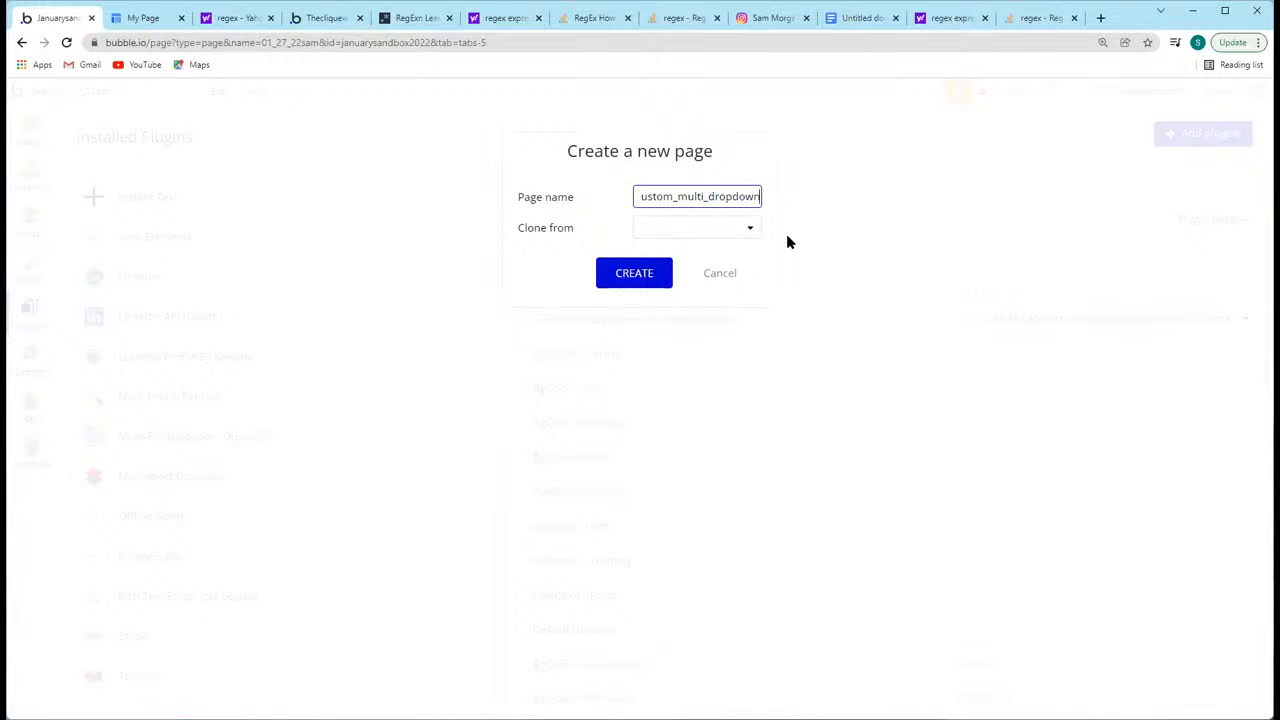
left_click(629, 272)
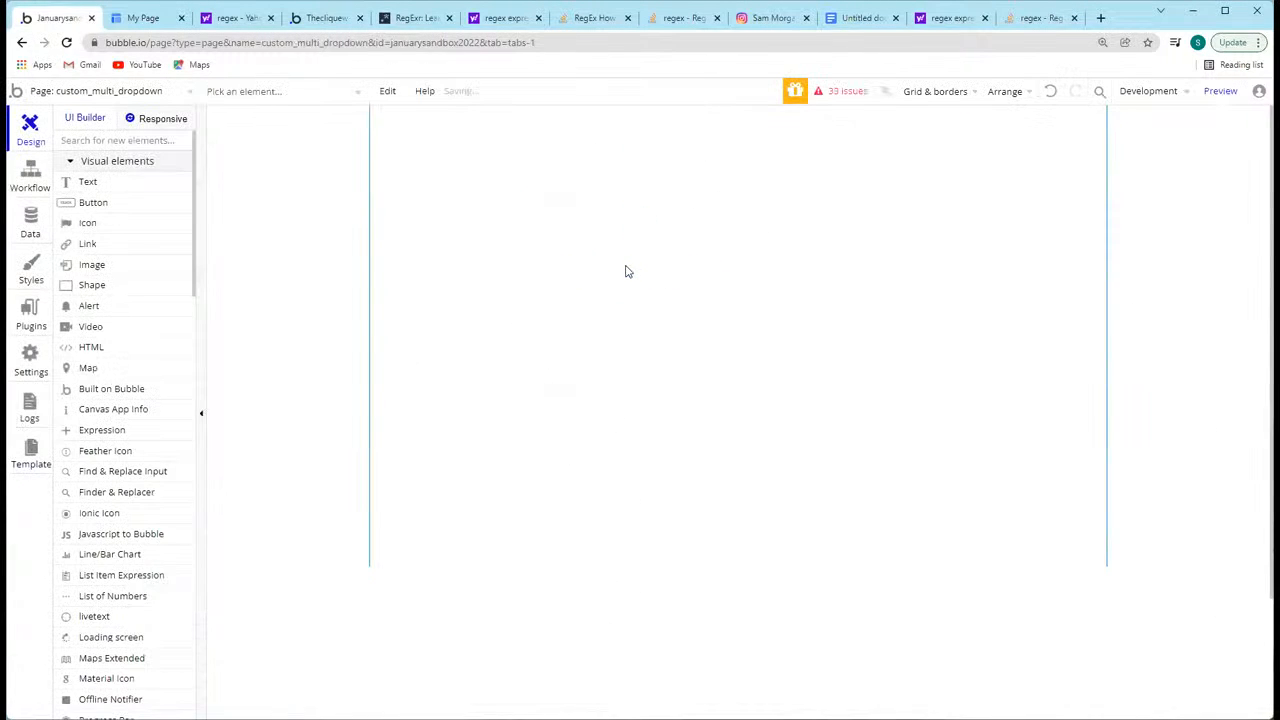
Step: Draw an input about 355 px wide and 43 px high near the upper part of the page
left_click(402, 132)
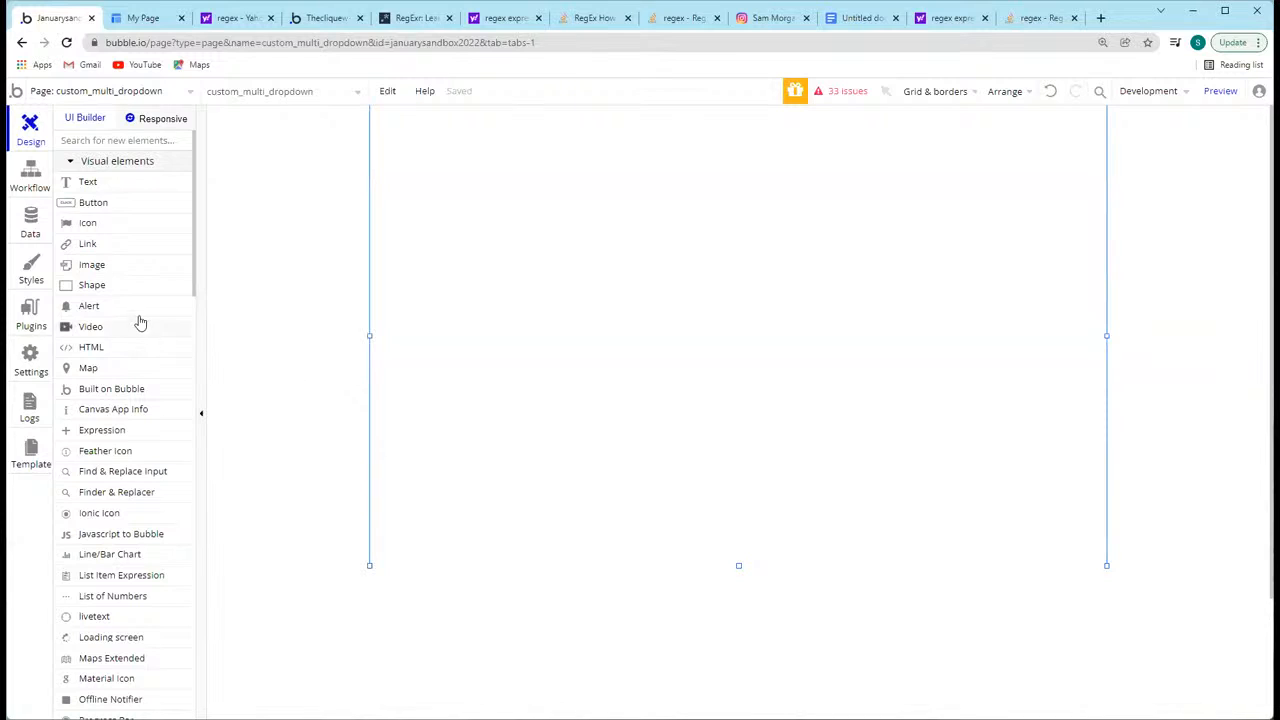
scroll(137, 318, "down", 4)
left_click(138, 586)
mouse_move(587, 151)
left_mouse_down()
mouse_move(874, 183)
mouse_move(860, 190)
left_mouse_up()
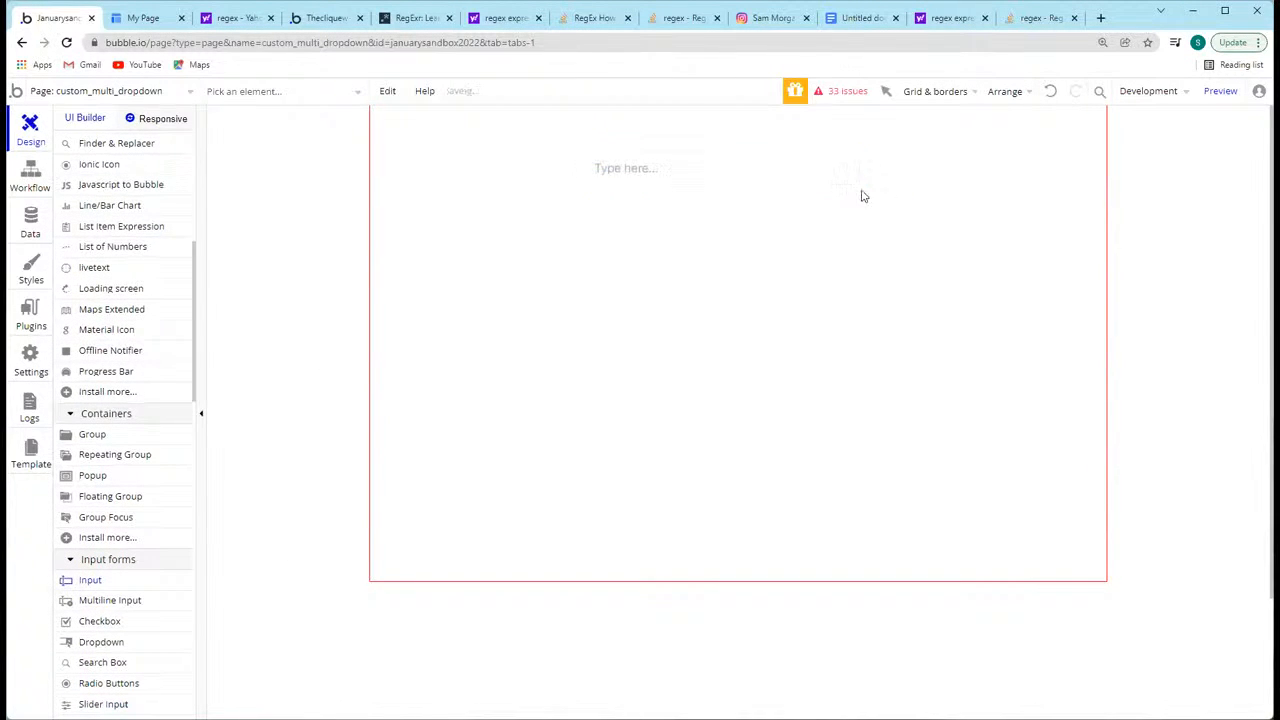
Step: Inspect the appearance settings of the input and the page, and close the property editor
left_click(799, 265)
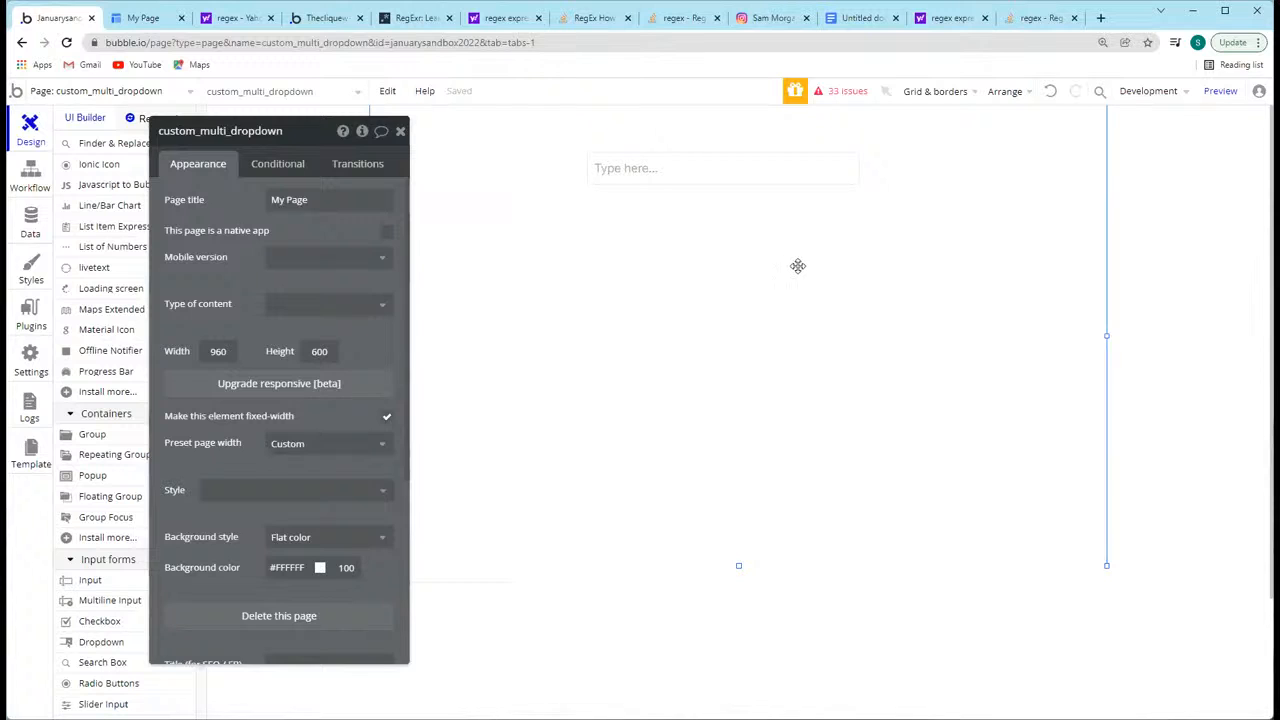
left_click(715, 181)
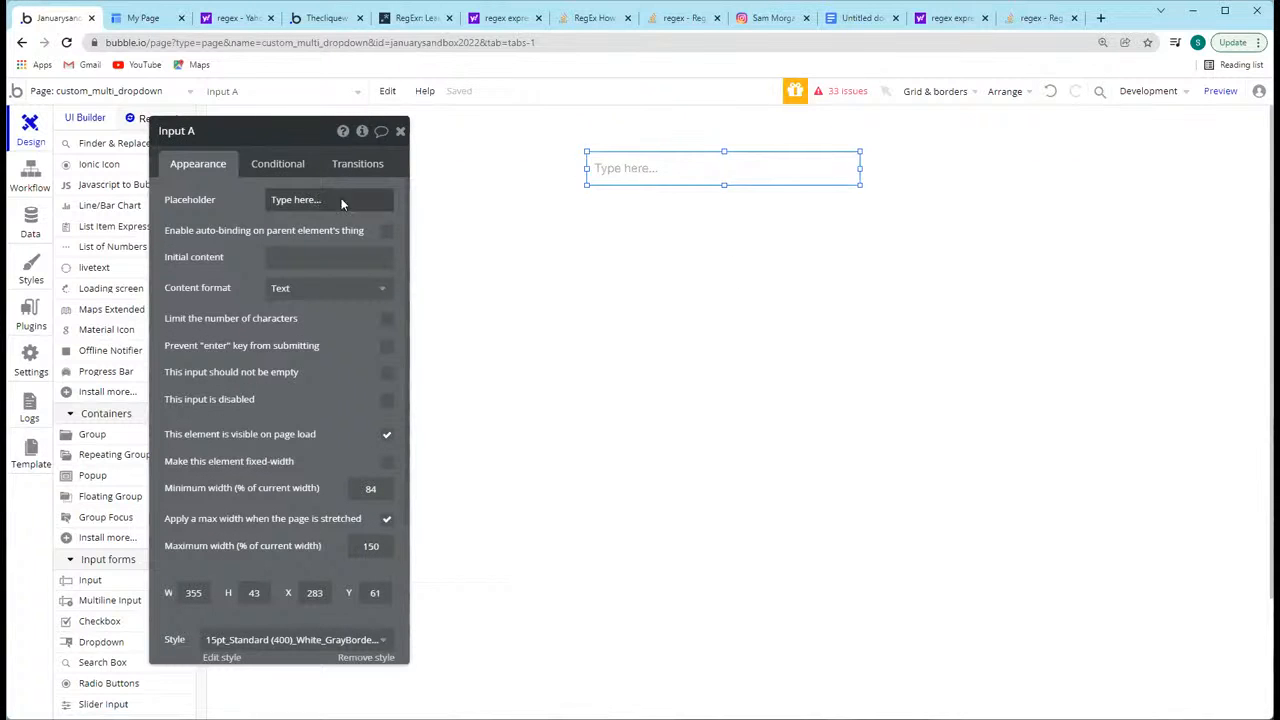
left_click(621, 284)
left_click(663, 172)
left_click(385, 257)
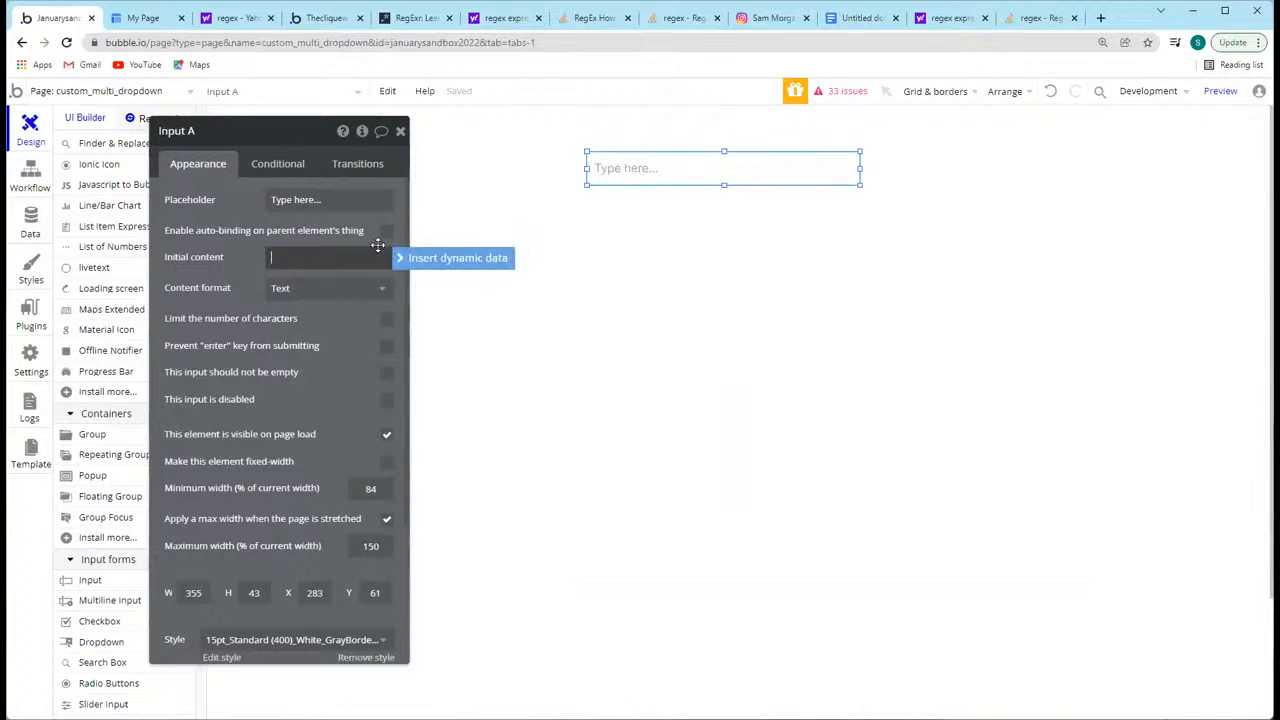
left_click(651, 257)
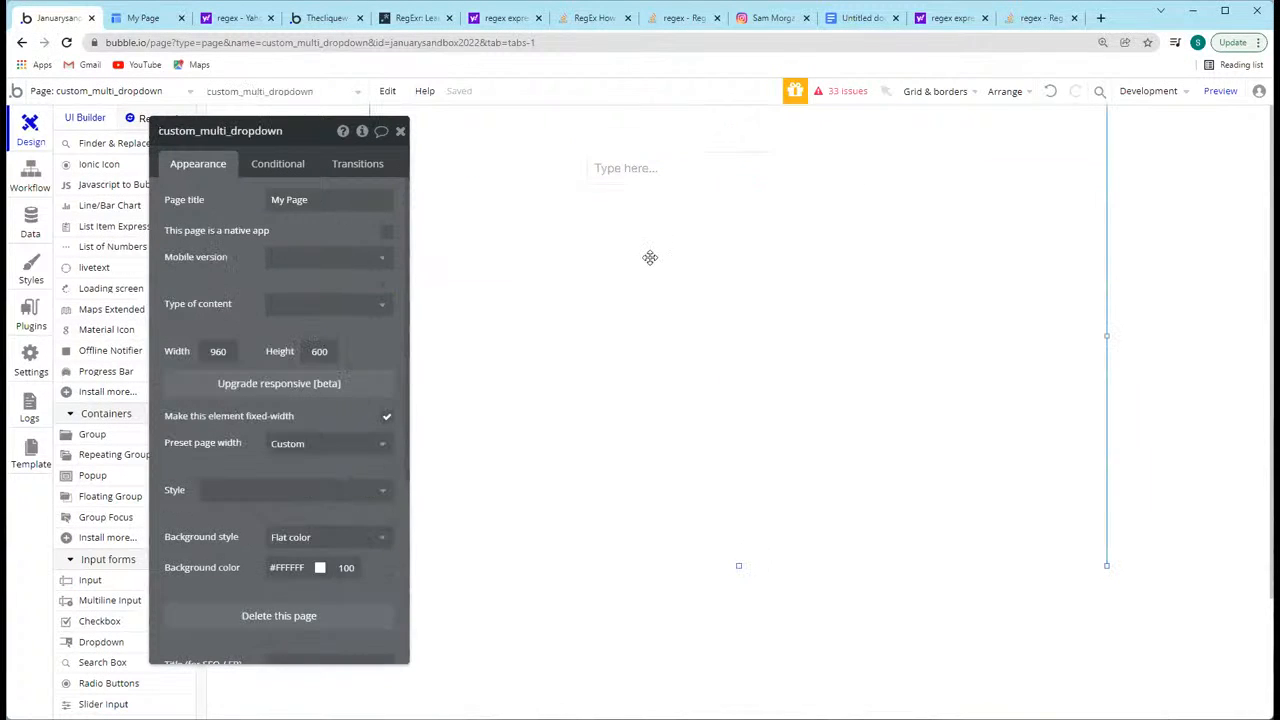
left_click(651, 172)
left_click(672, 287)
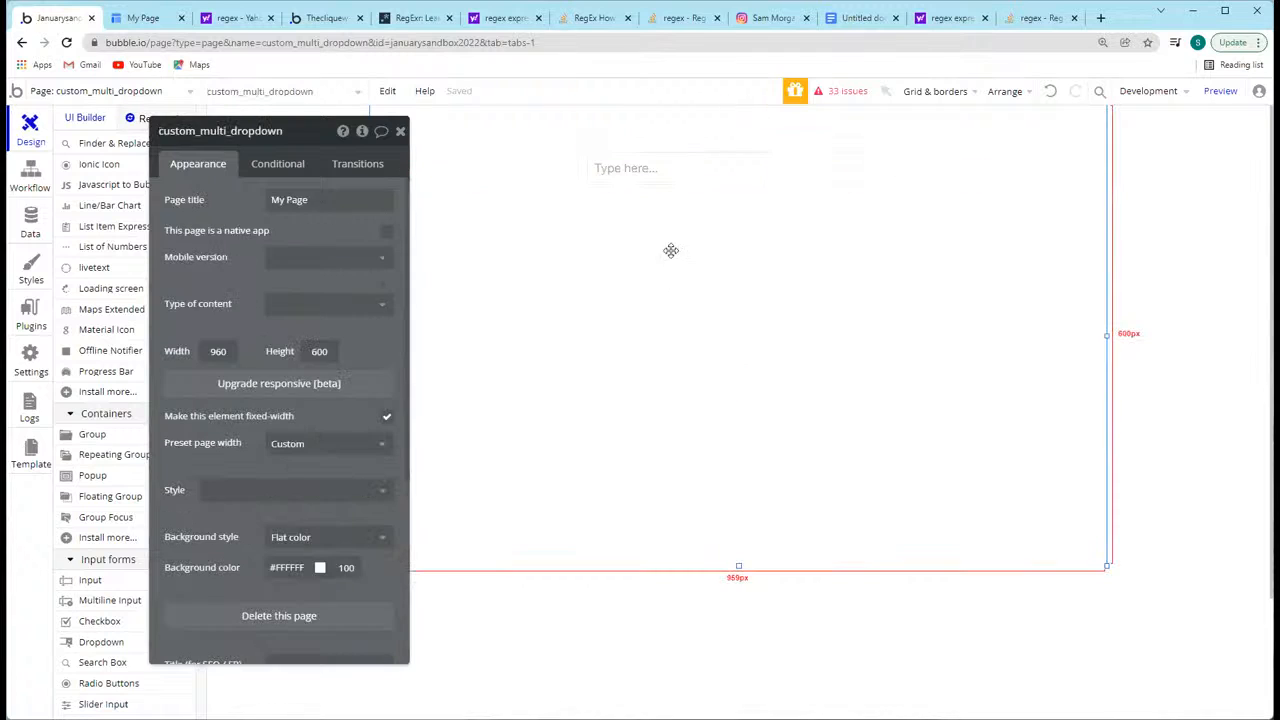
left_click(634, 174)
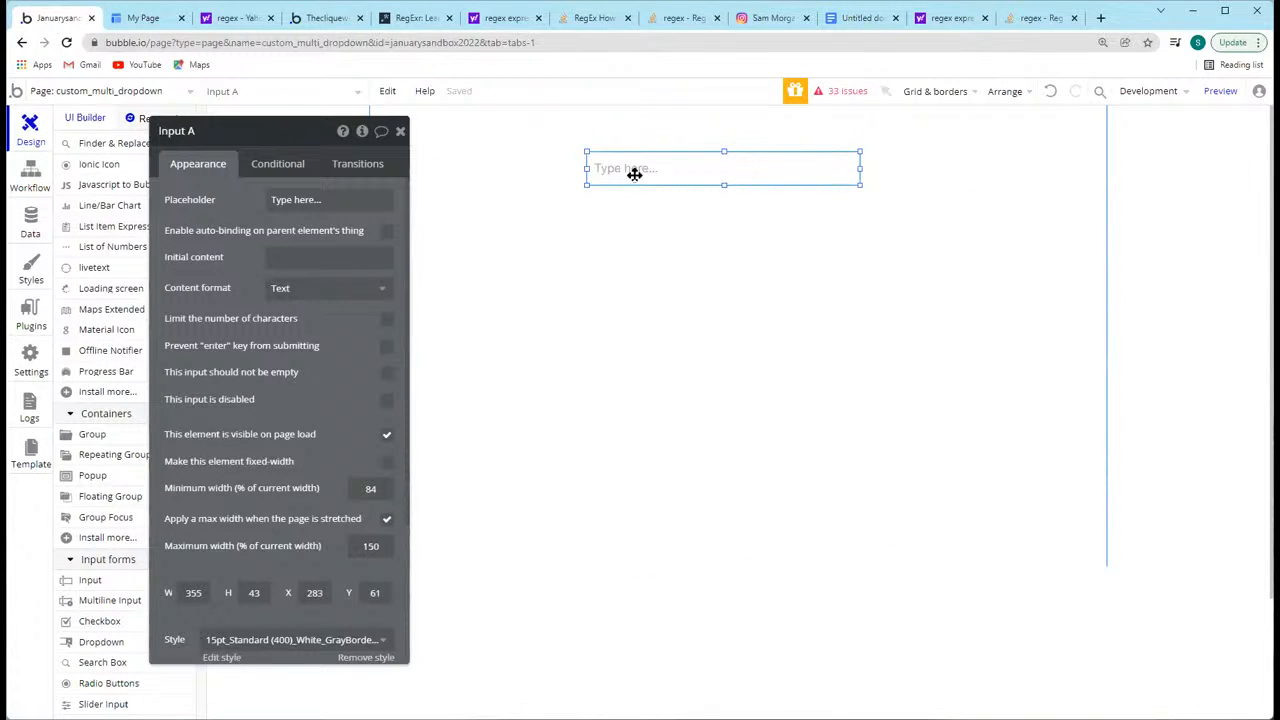
left_click(735, 246)
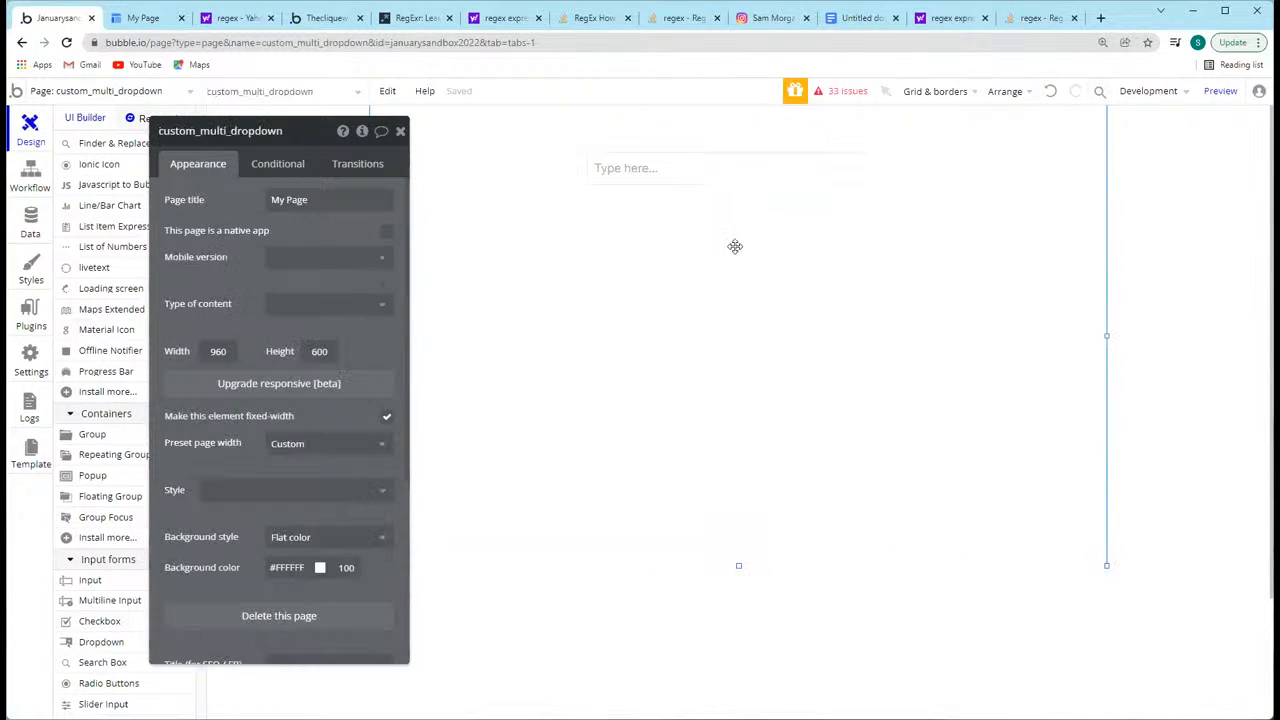
left_click(399, 132)
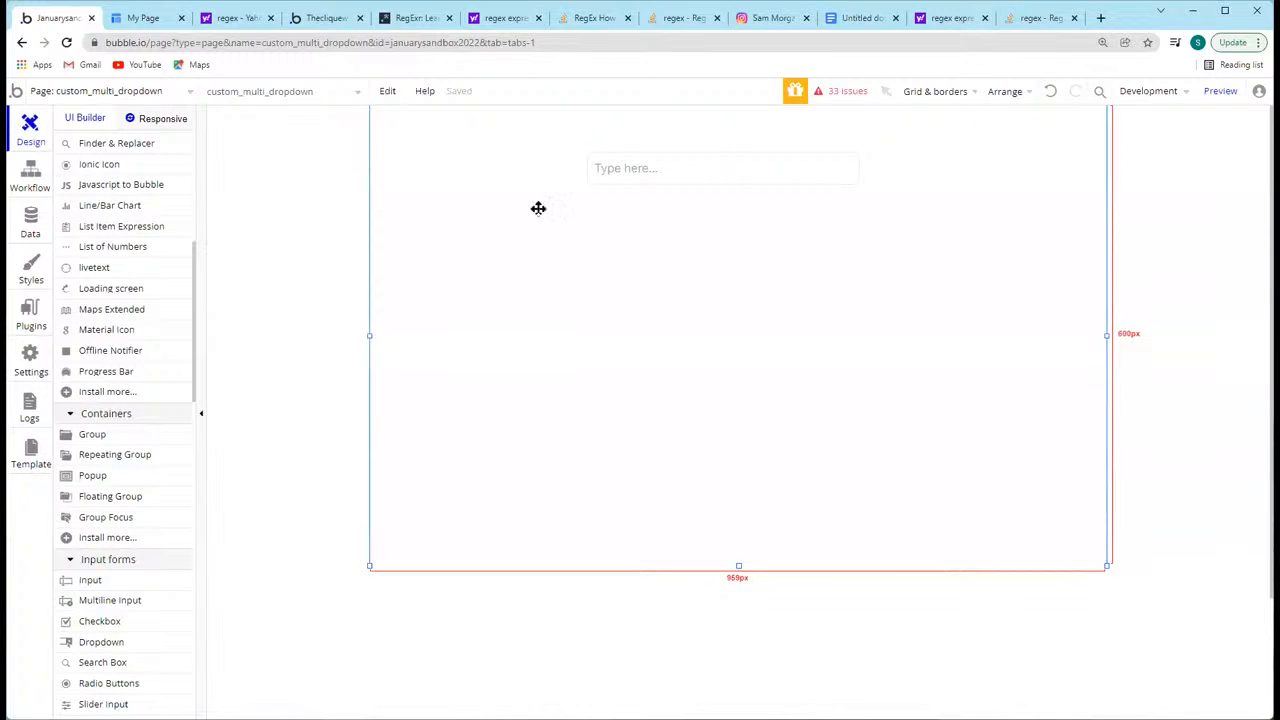
Step: Place an icon inside the input's right end and choose the angle-down symbol for it
scroll(116, 230, "up", 5)
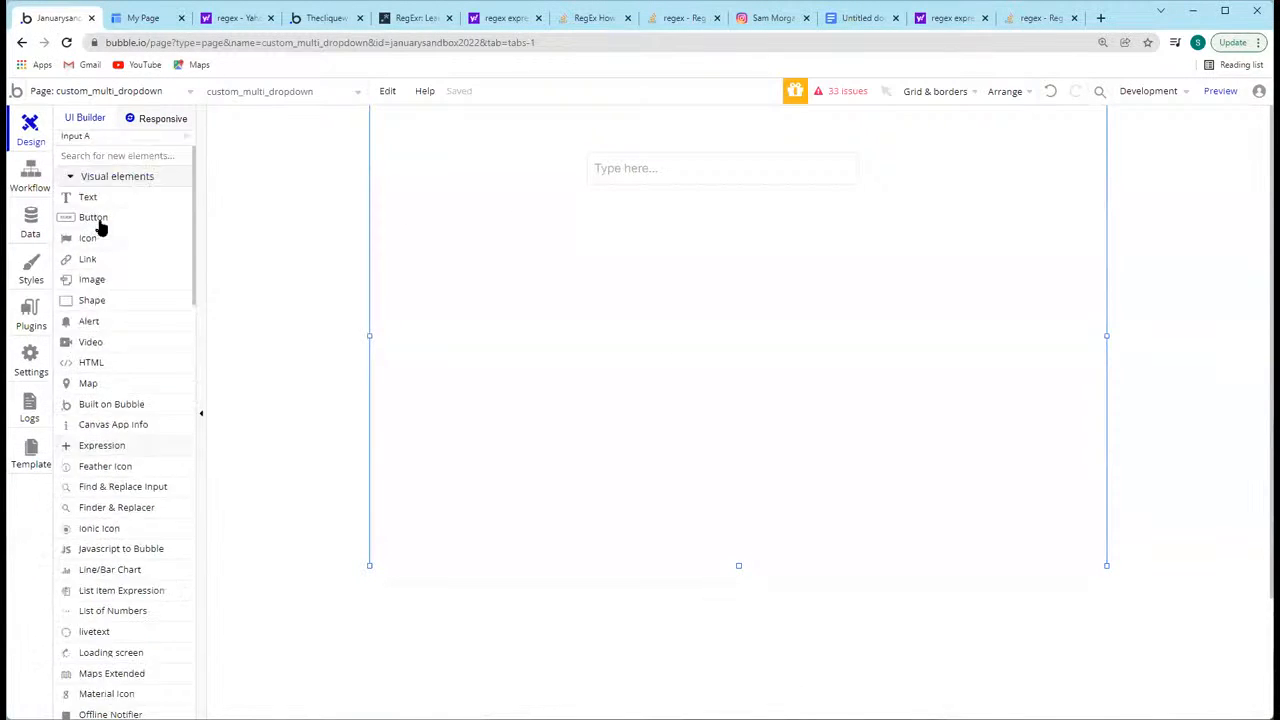
left_click(96, 296)
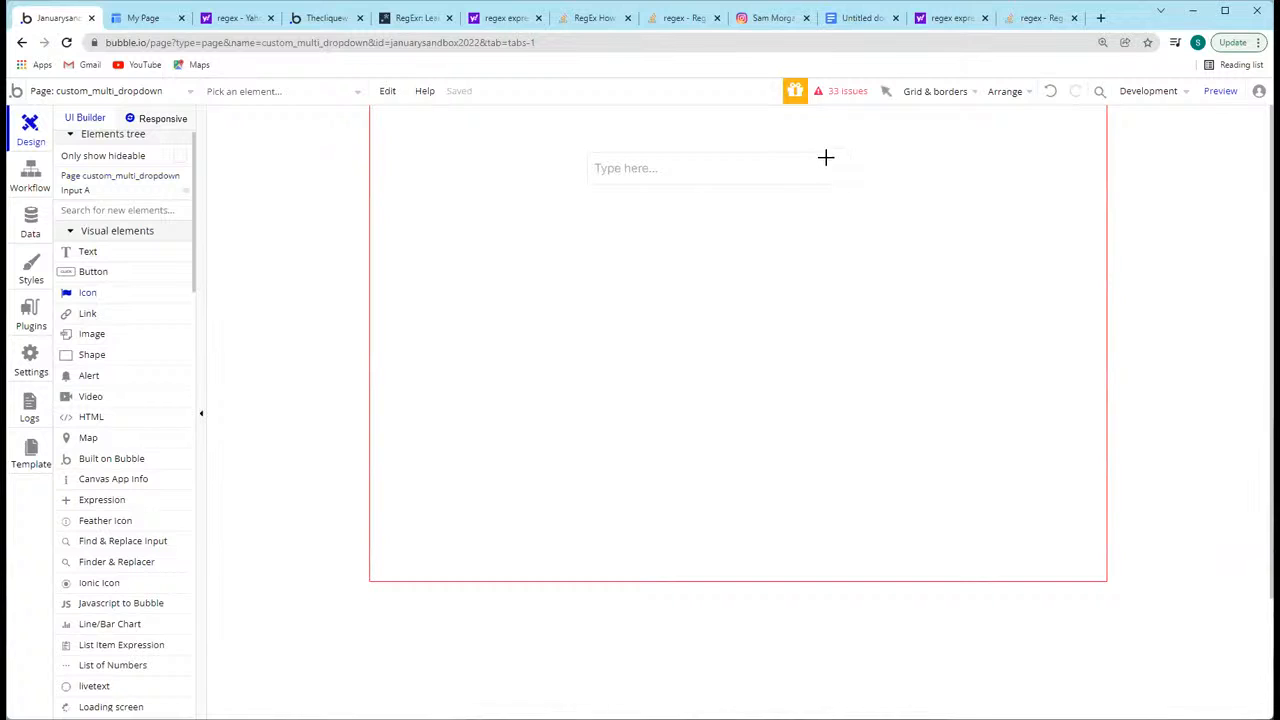
left_click(848, 178)
left_click(332, 201)
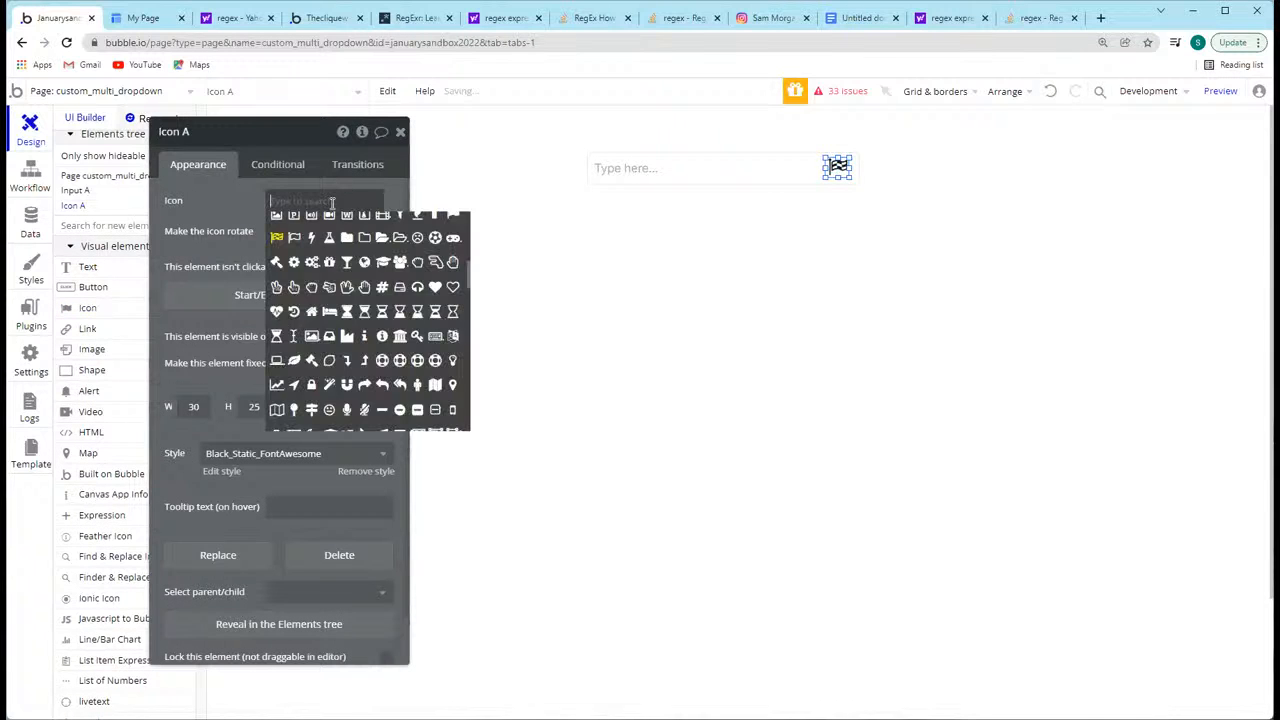
type("down")
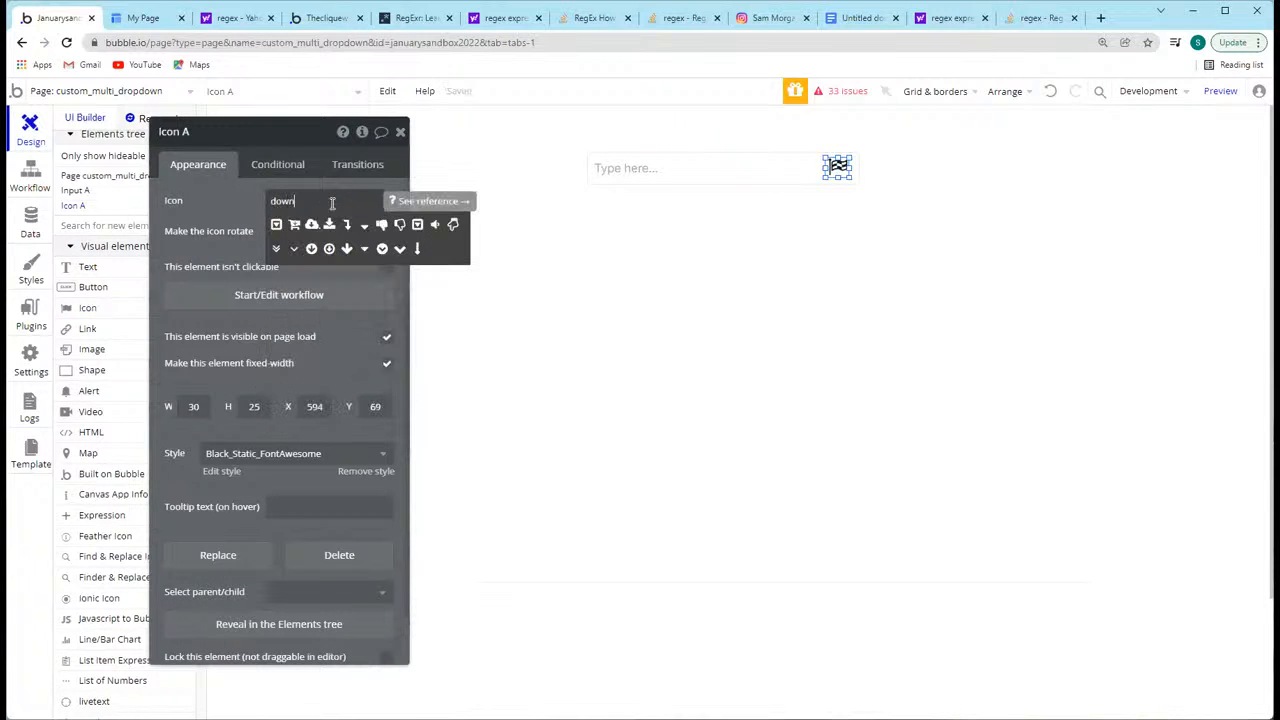
left_click(296, 248)
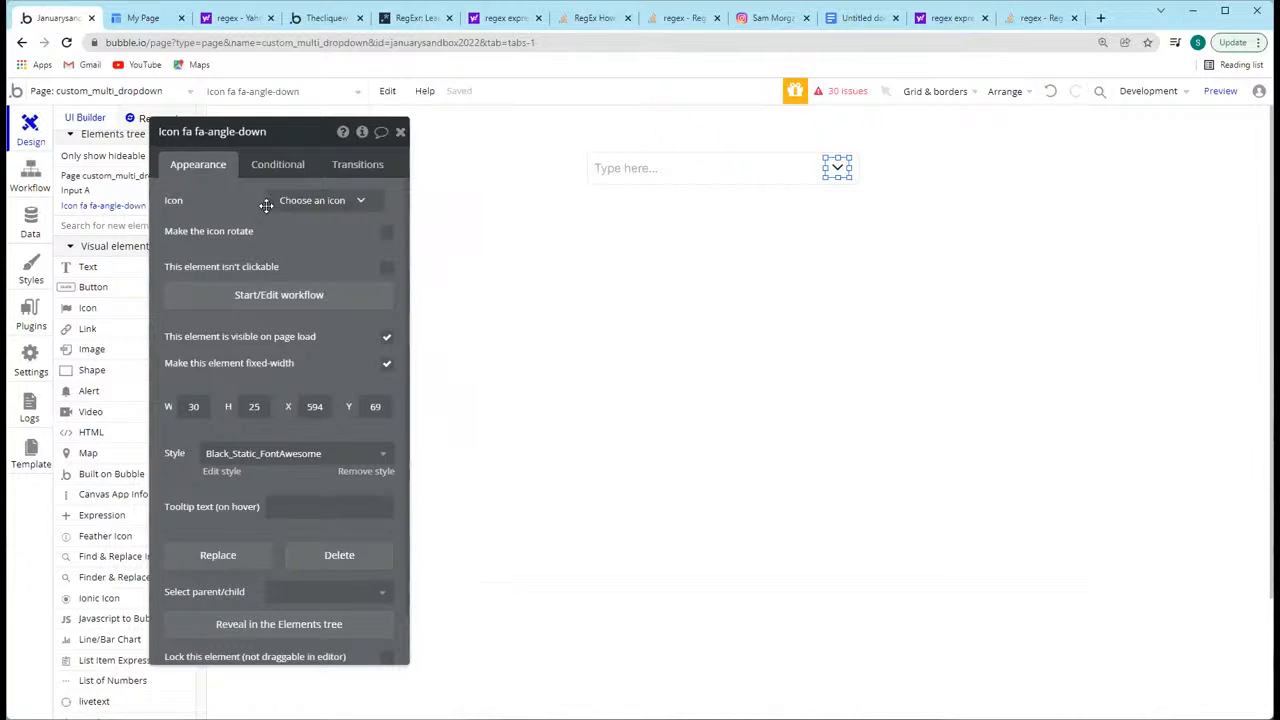
Step: Inspect the icon's conditions and the icon colour of its Black_Static_FontAwesome style, and return to the design view
left_click(277, 168)
left_click(198, 166)
scroll(309, 386, "down", 1)
left_click(220, 416)
left_click(1085, 233)
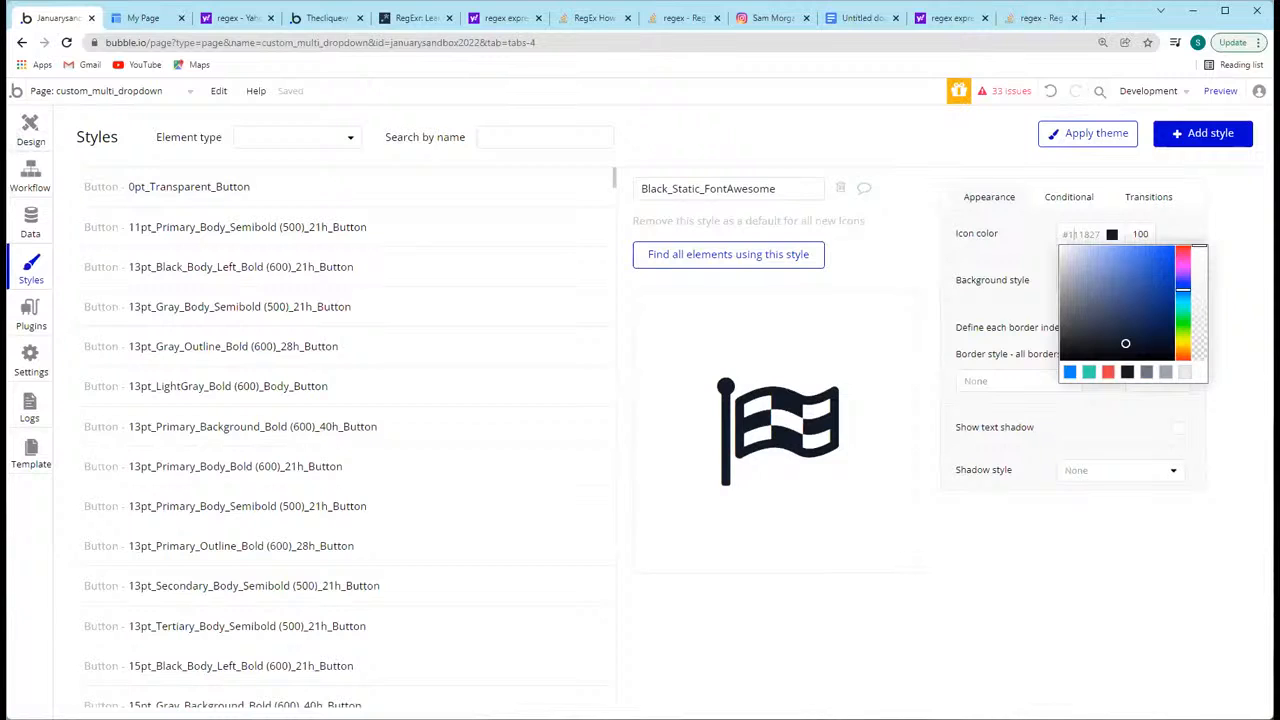
left_click(30, 130)
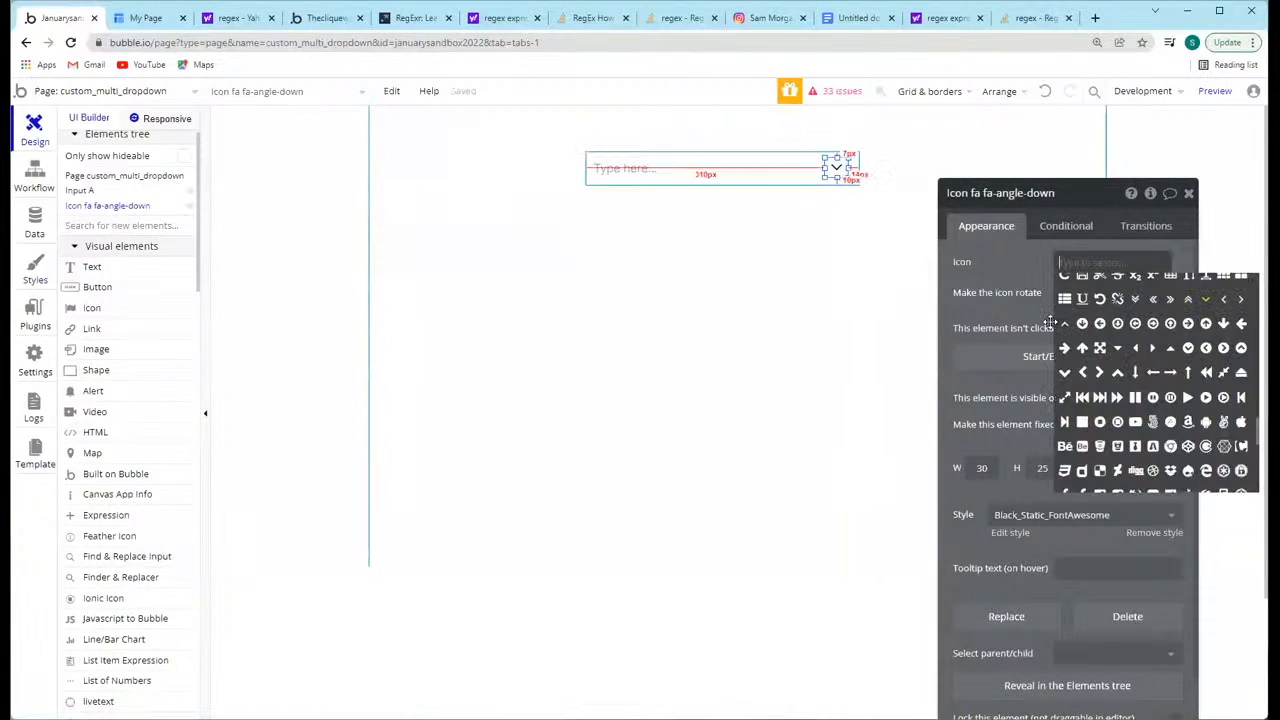
left_click(995, 300)
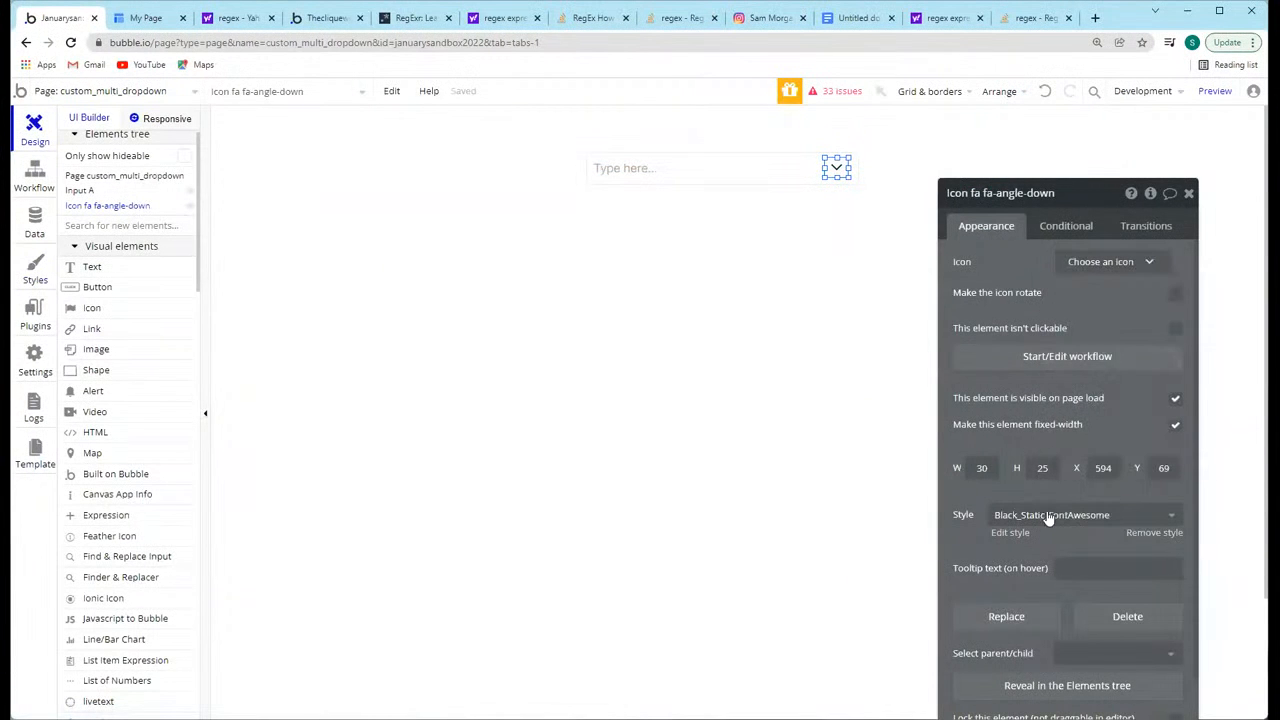
Step: Remove the icon's style, set its icon color to #CCCCCC, check it against the input and close the property editor
left_click(1153, 532)
left_click(1080, 293)
type("333")
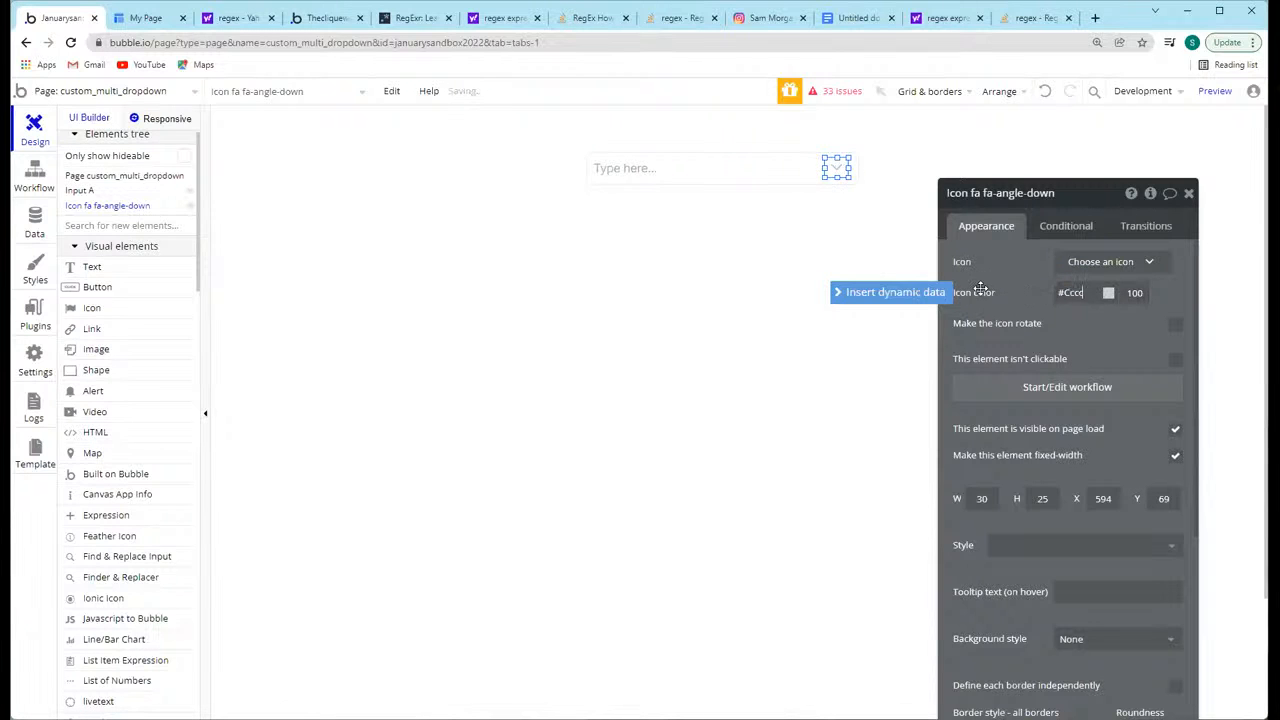
left_click(808, 231)
left_click(830, 172)
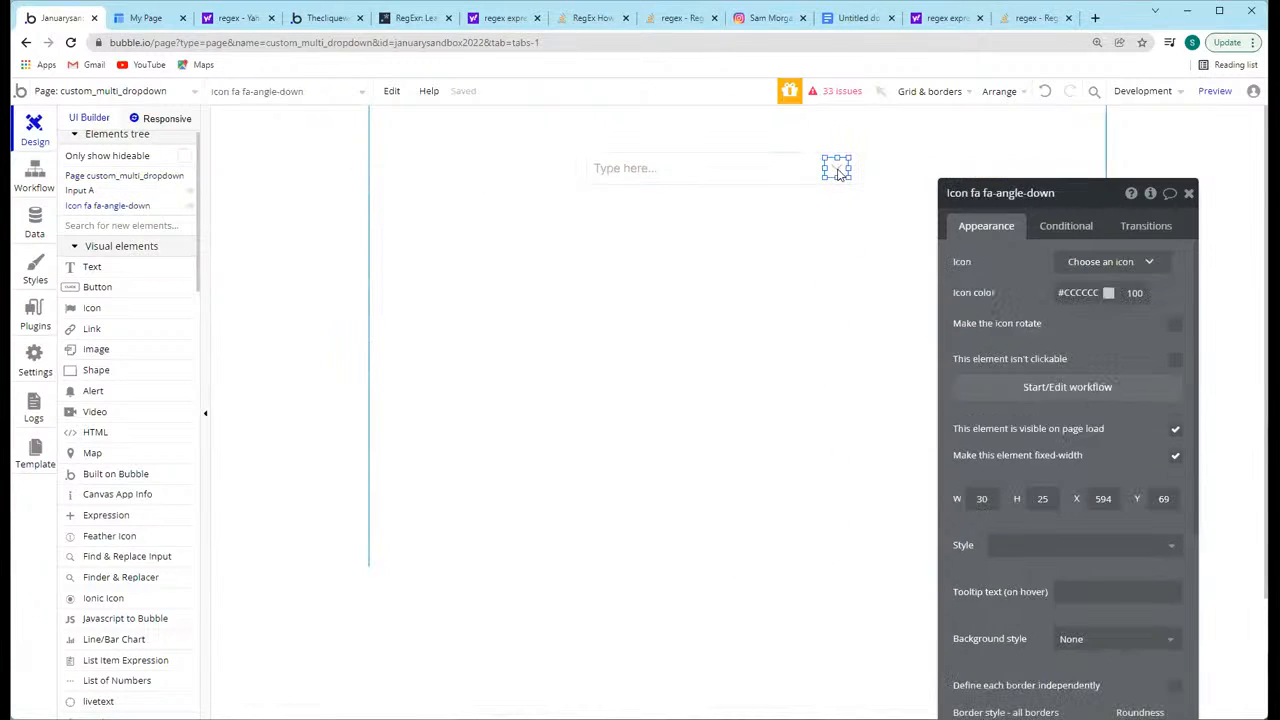
left_click(835, 173)
left_click(842, 248)
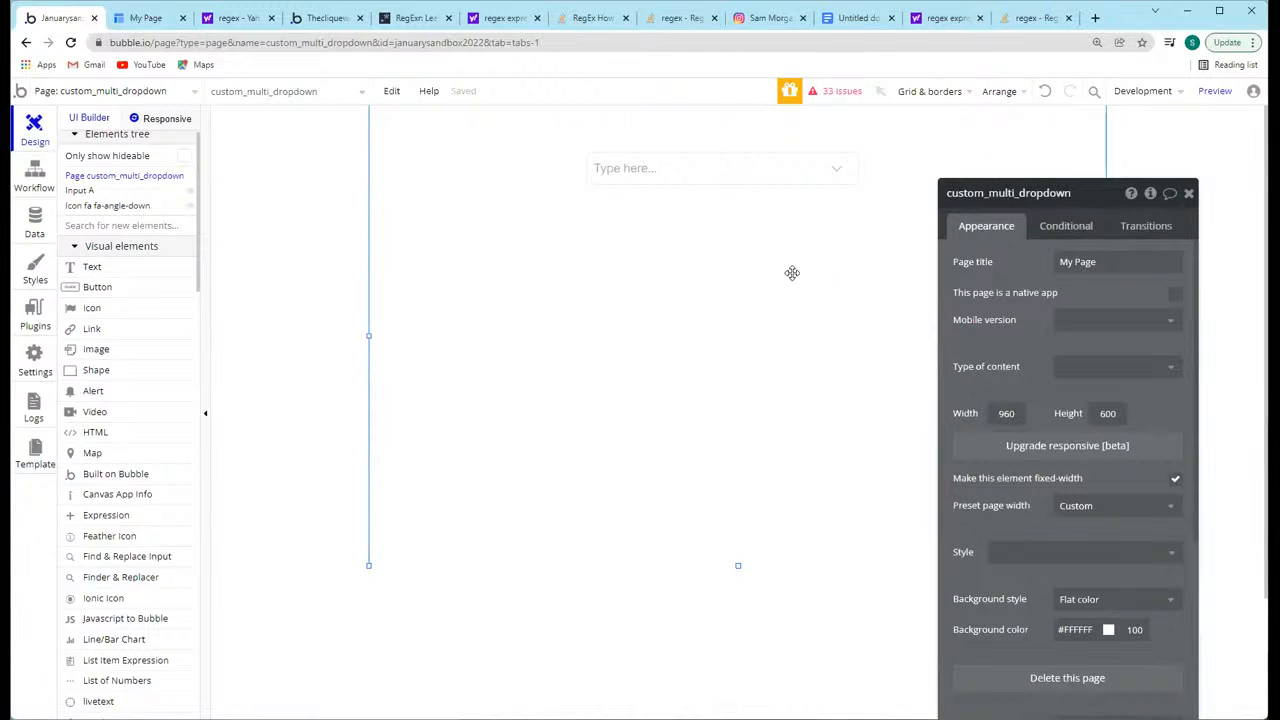
left_click_drag(761, 181, 591, 197)
left_click(1188, 193)
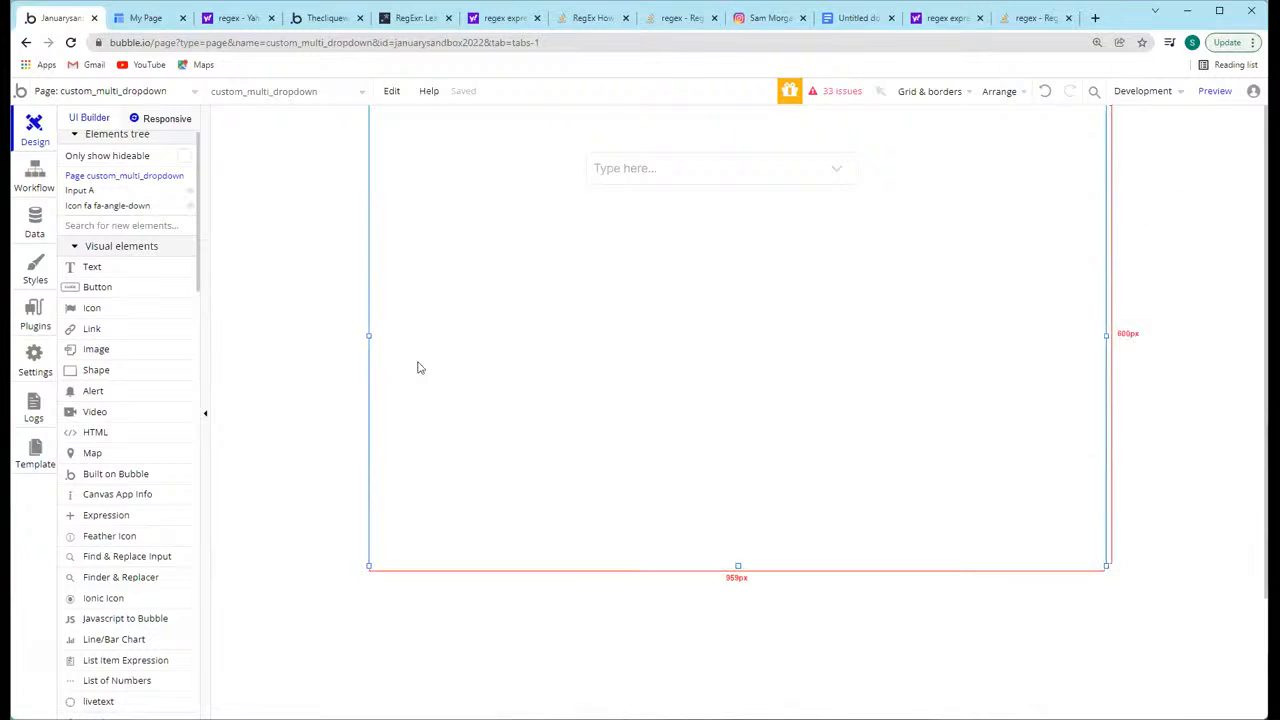
Step: Draw a repeating group about 347 px wide and 234 px high directly below the input
scroll(120, 470, "down", 5)
left_click(116, 400)
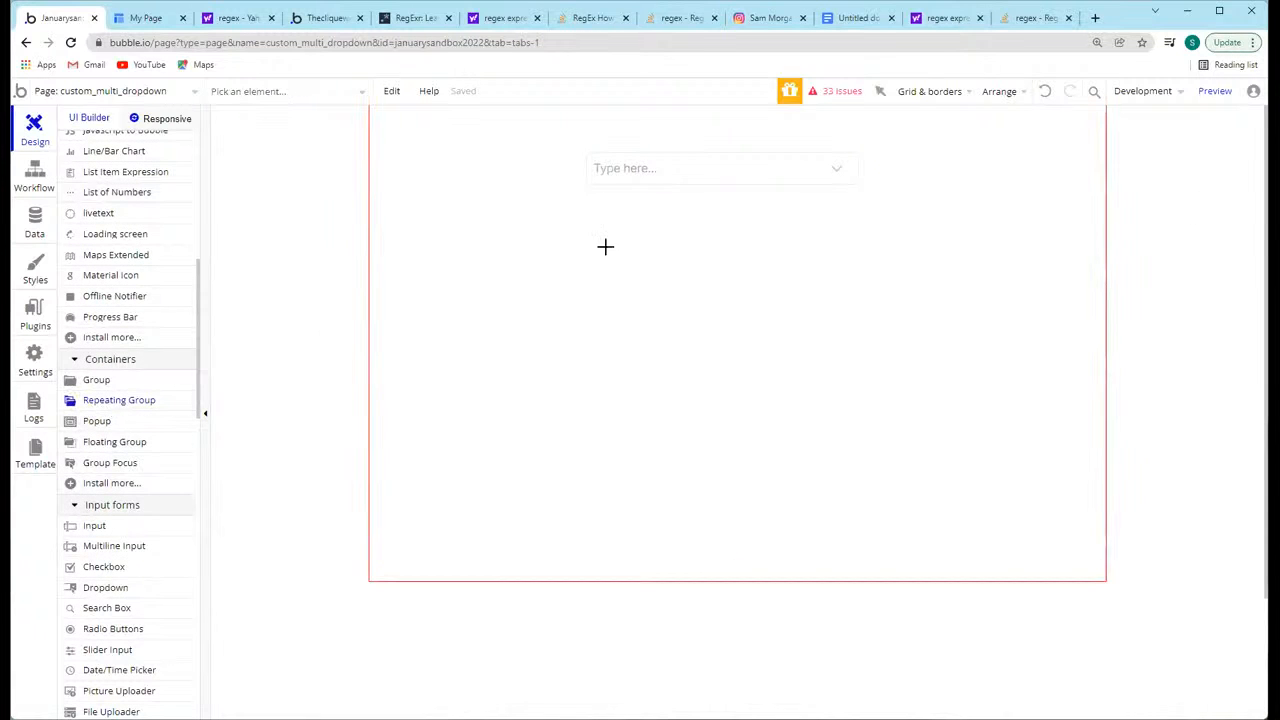
mouse_move(589, 193)
left_mouse_down()
mouse_move(800, 368)
mouse_move(855, 372)
left_mouse_up()
Step: Look through the app data tables, including Xano Tokens, Reviews and Months, for suitable list content and return to the design view
left_click(25, 225)
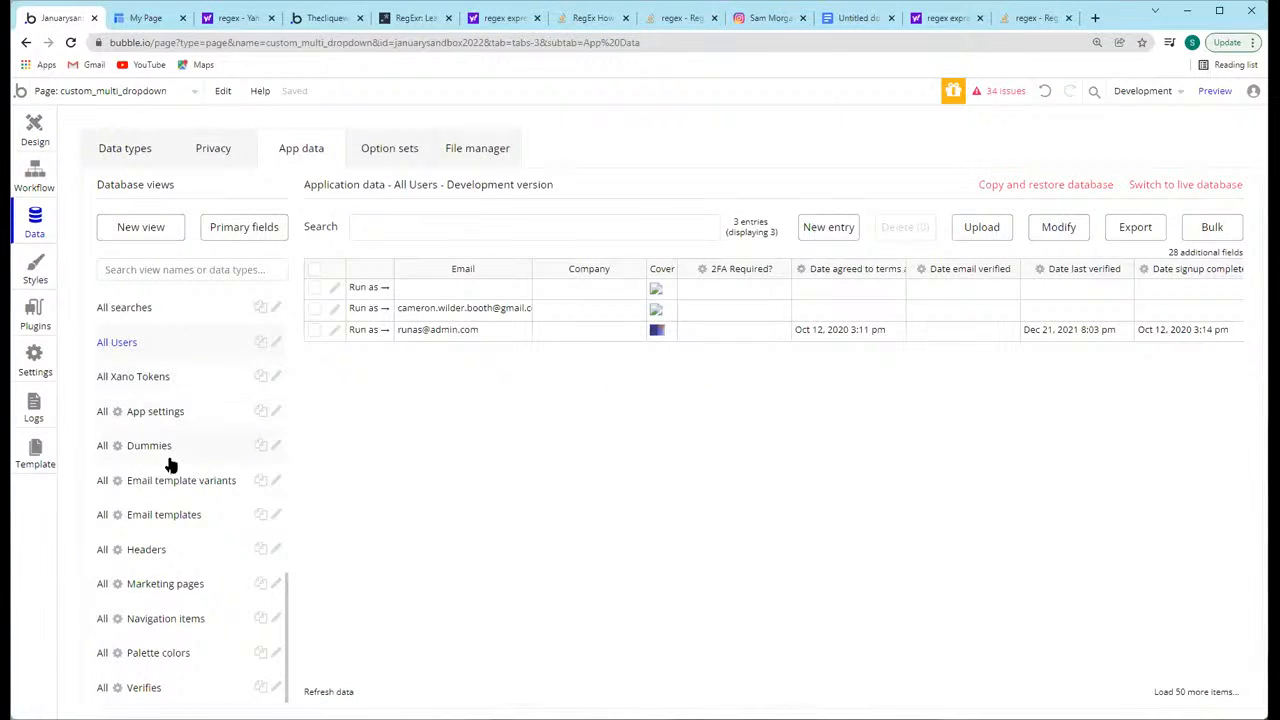
scroll(172, 466, "up", 2)
left_click(150, 491)
left_click(151, 515)
left_click(160, 584)
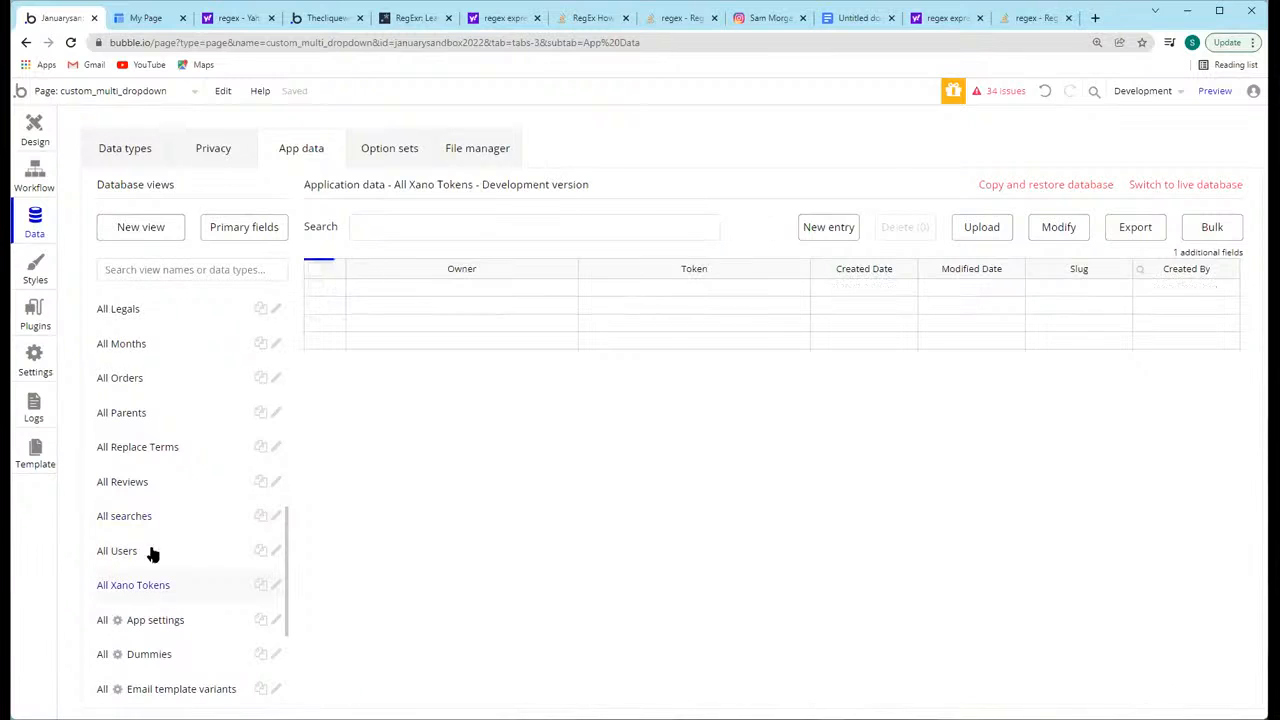
left_click(138, 484)
scroll(146, 409, "up", 2)
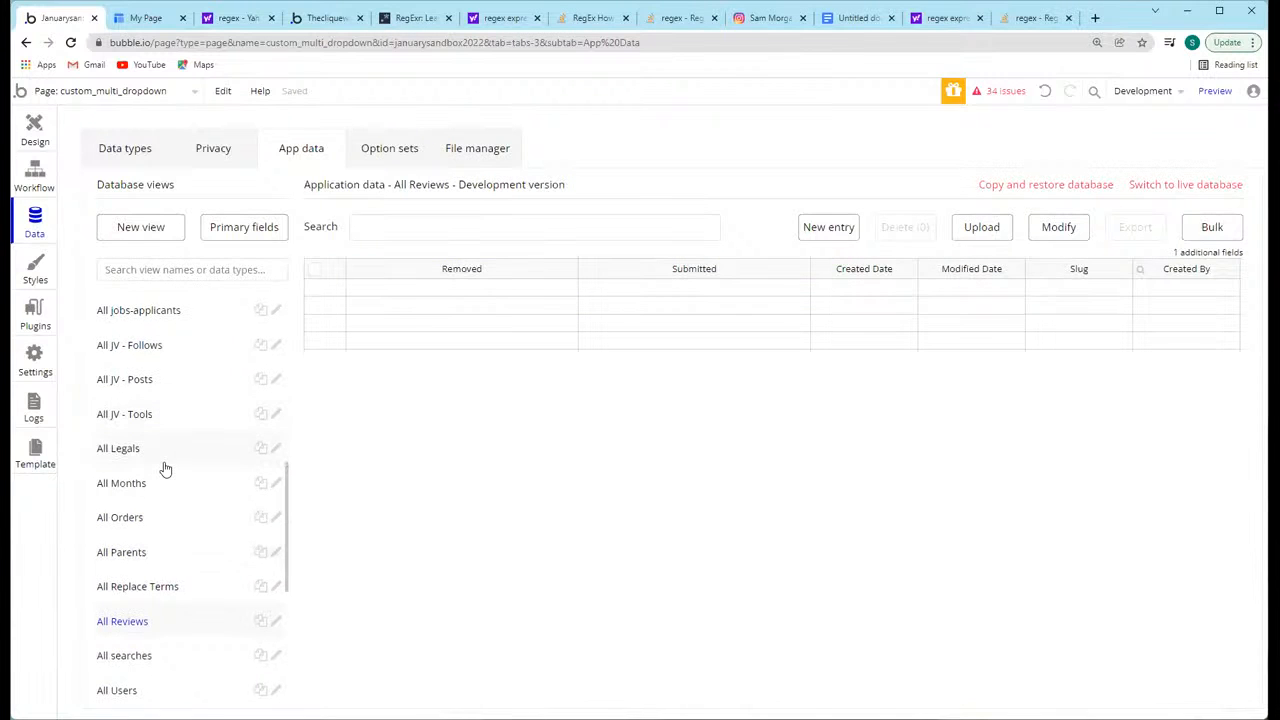
left_click(155, 483)
scroll(163, 478, "up", 1)
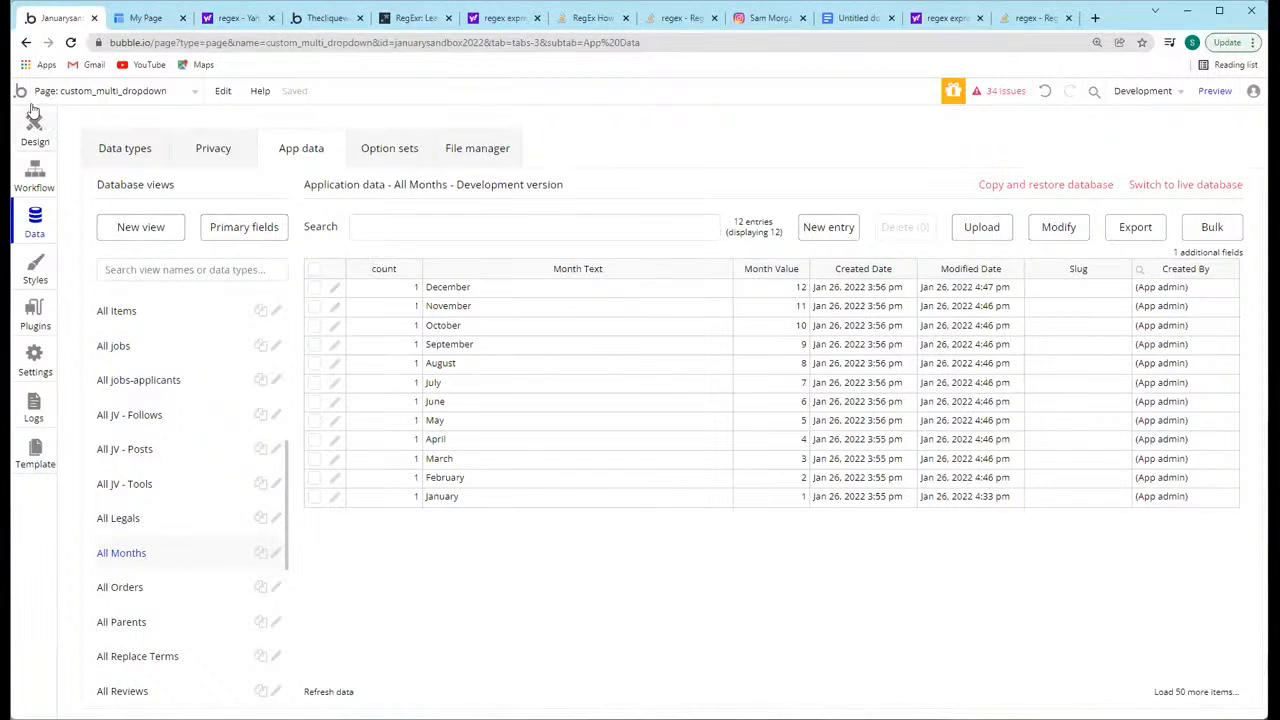
left_click(35, 135)
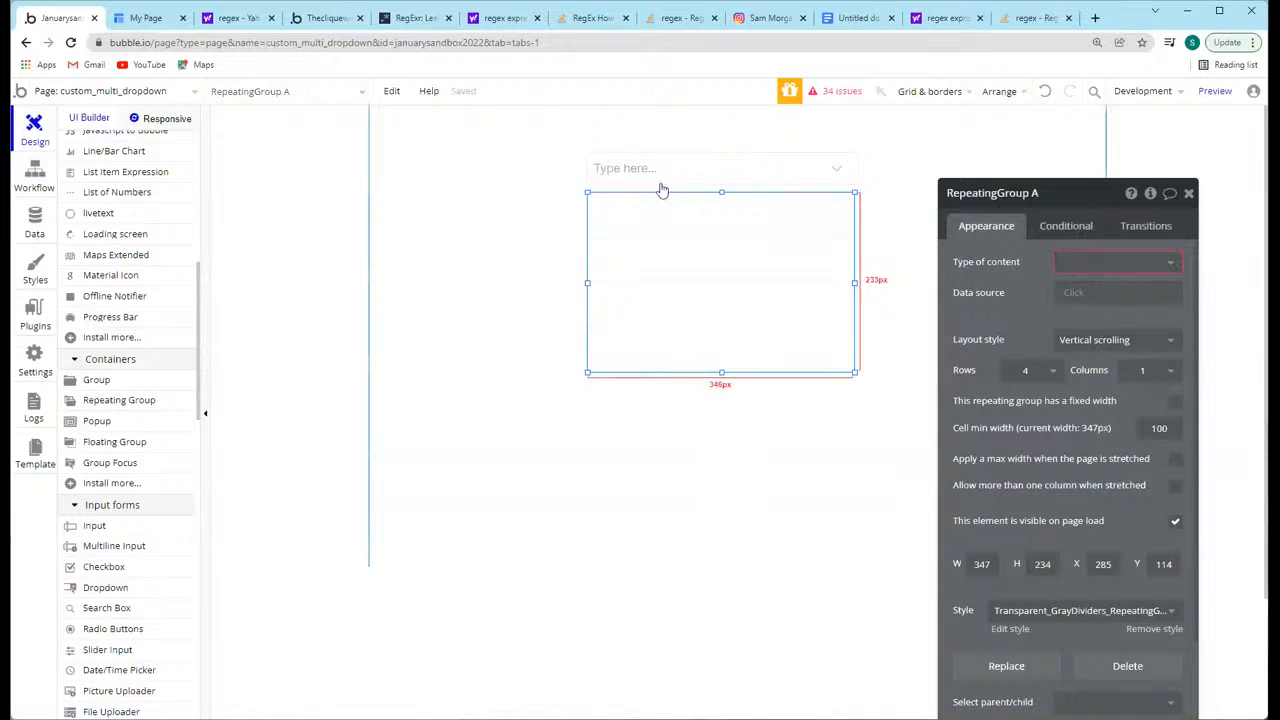
Step: Set the repeating group's type of content to Months and its data source to All Months
left_click(1088, 262)
type("month")
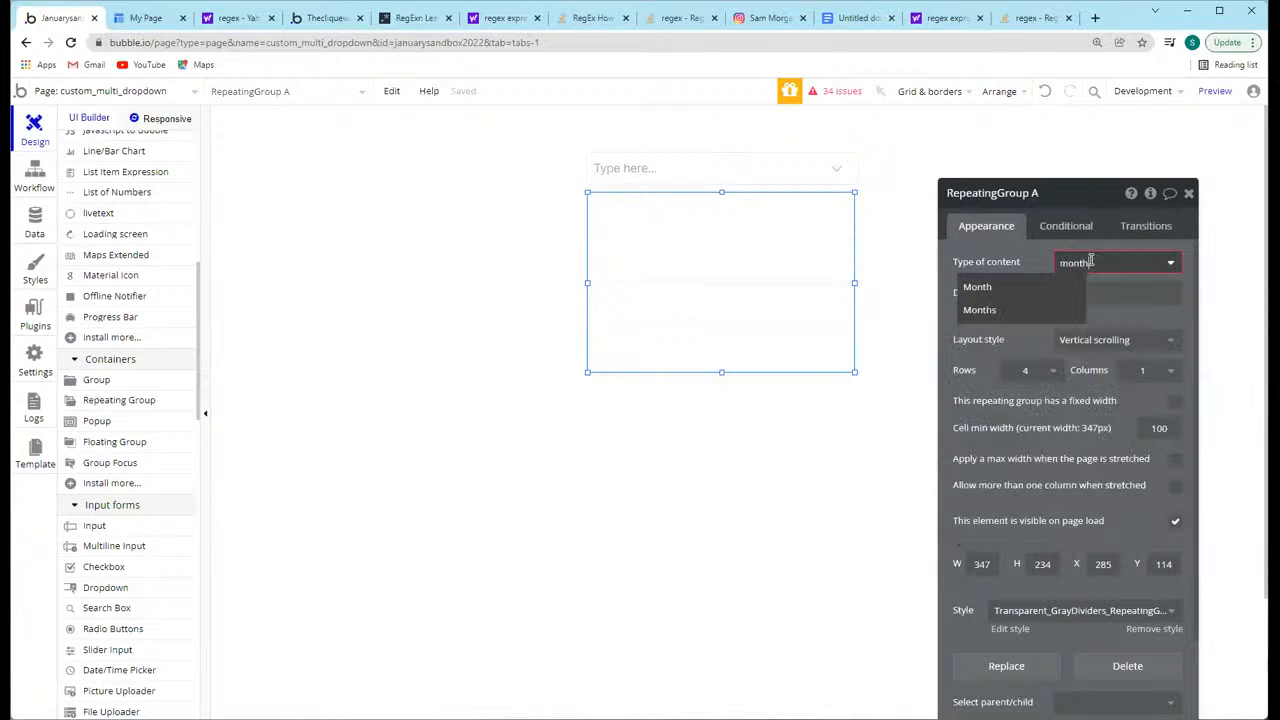
left_click(980, 310)
left_click(1115, 292)
left_click(1080, 318)
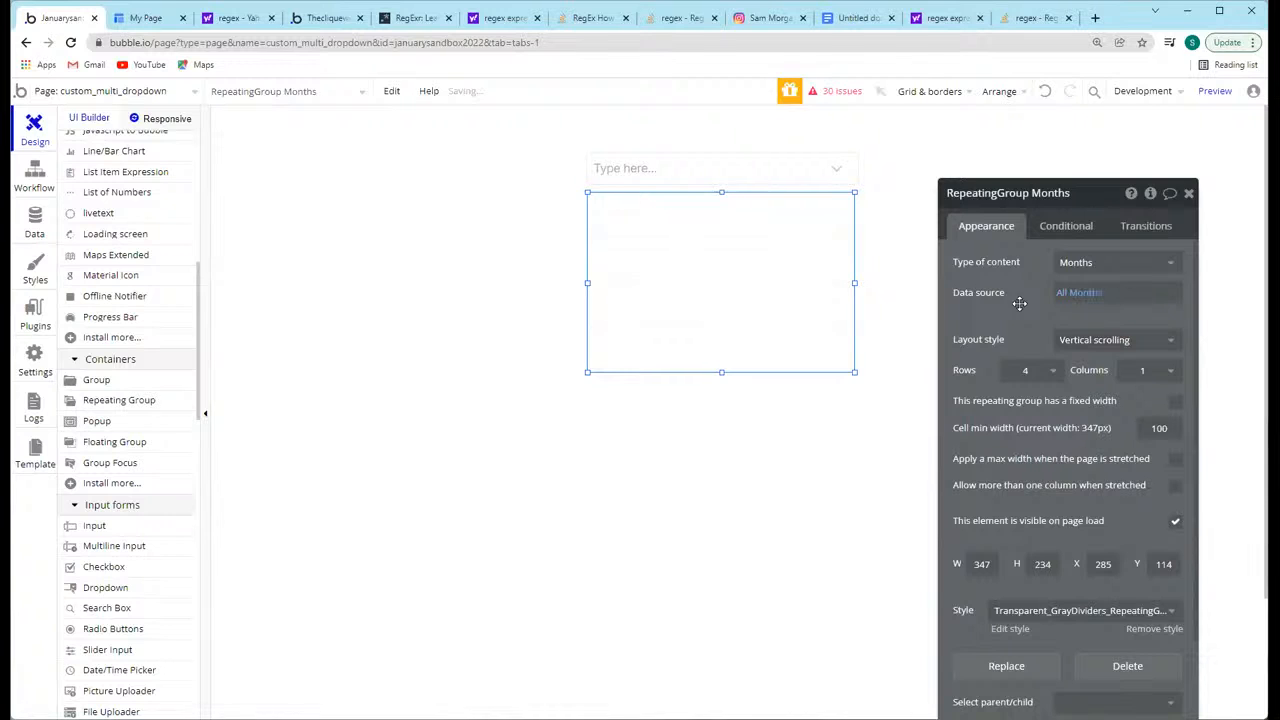
Step: Extend the repeating group to about 331 px high and lay it out as a fixed number of cells with 12 rows
left_click_drag(721, 372, 729, 446)
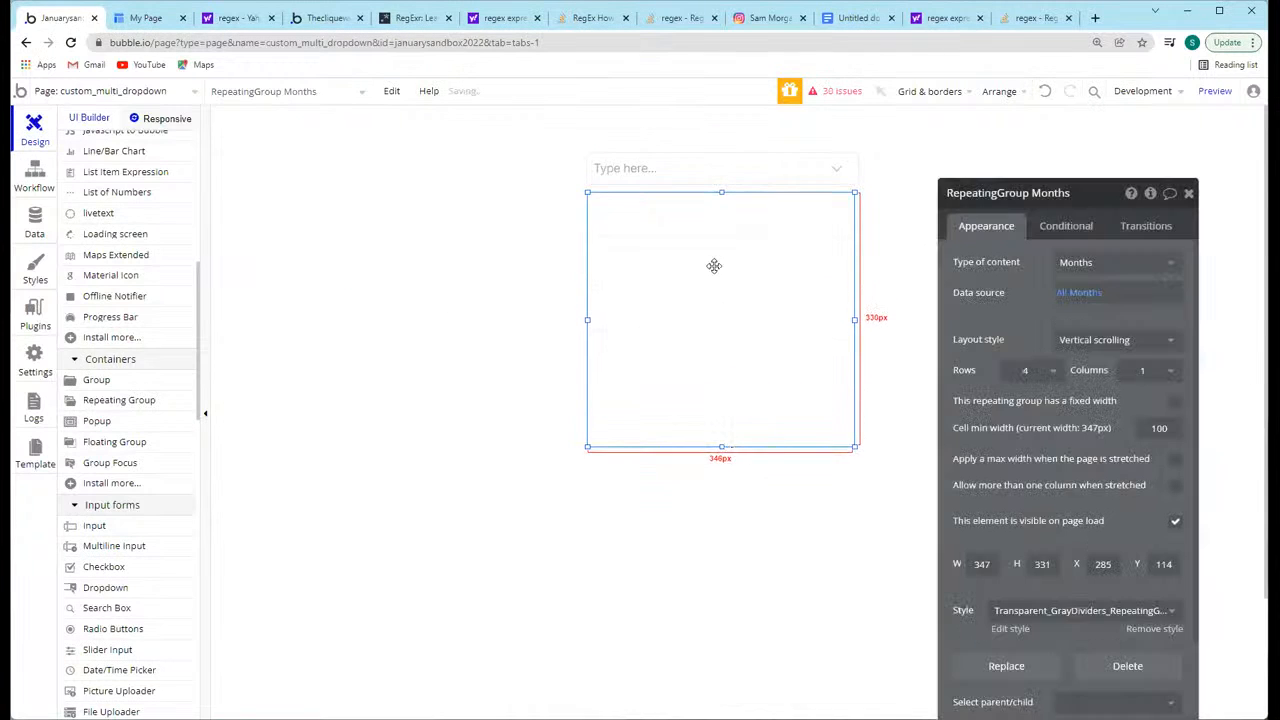
left_click(1140, 342)
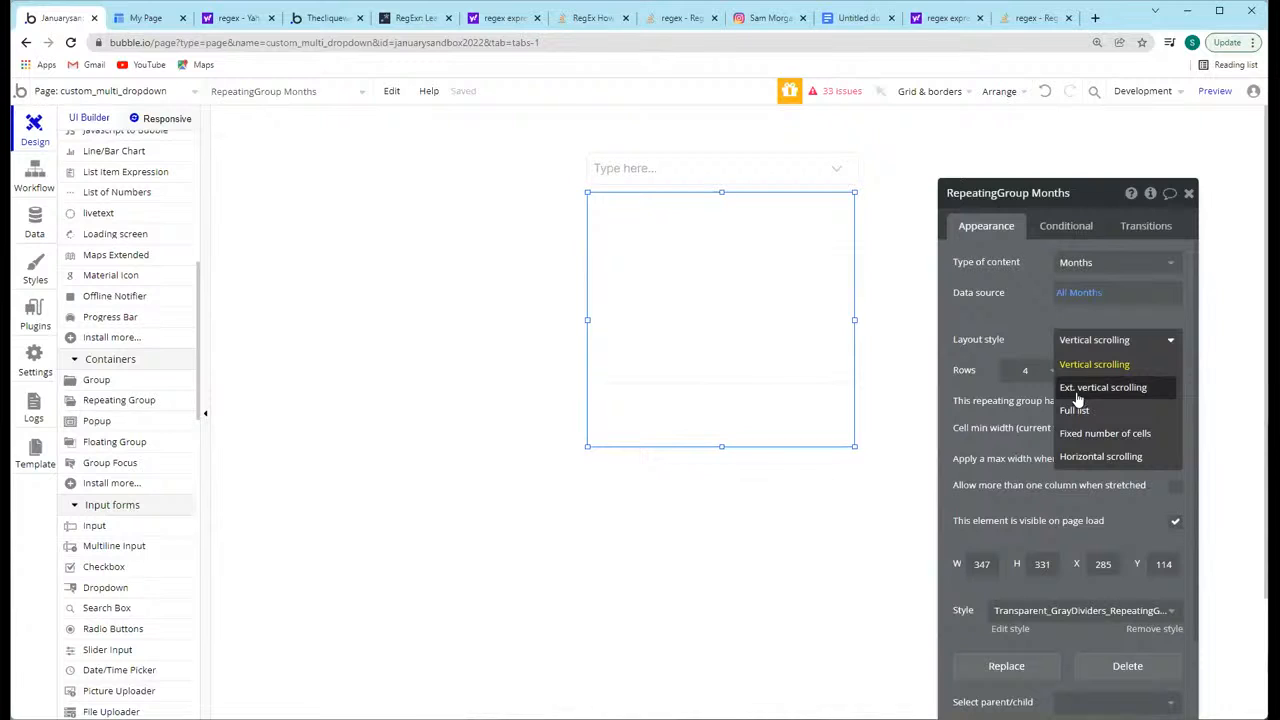
left_click(1105, 433)
left_click(1048, 372)
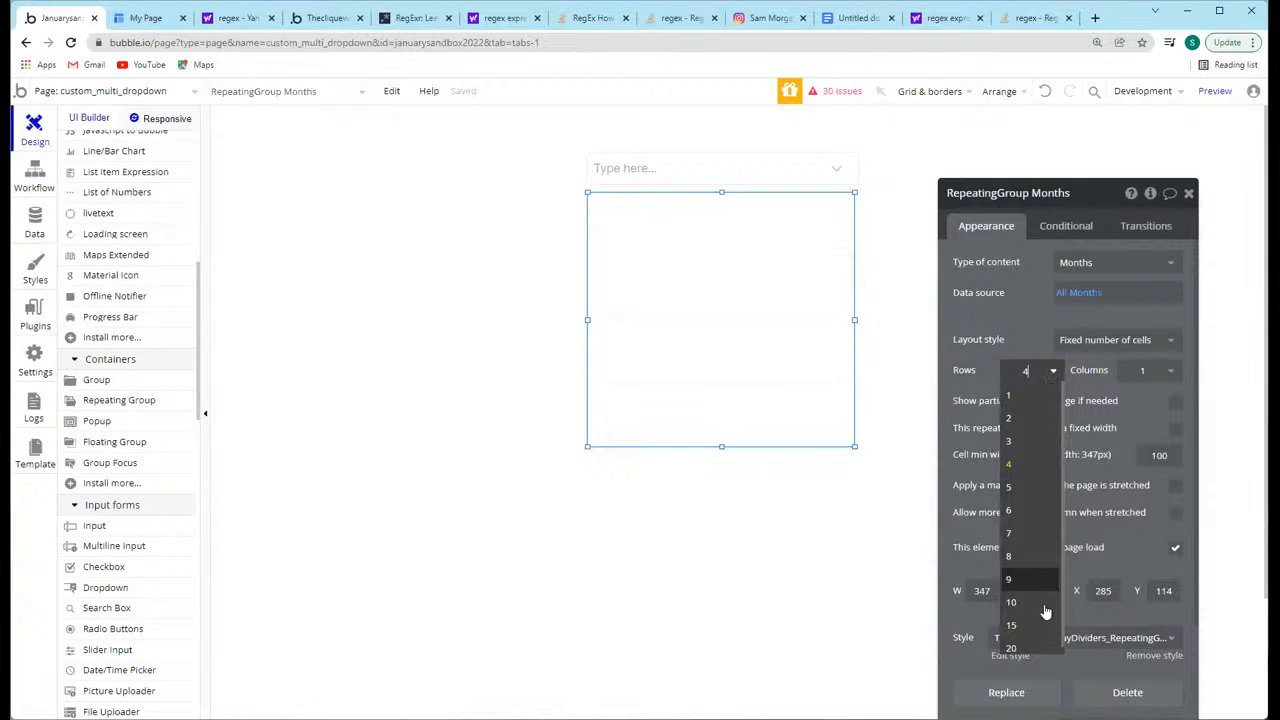
left_click(1027, 370)
left_click(1026, 370)
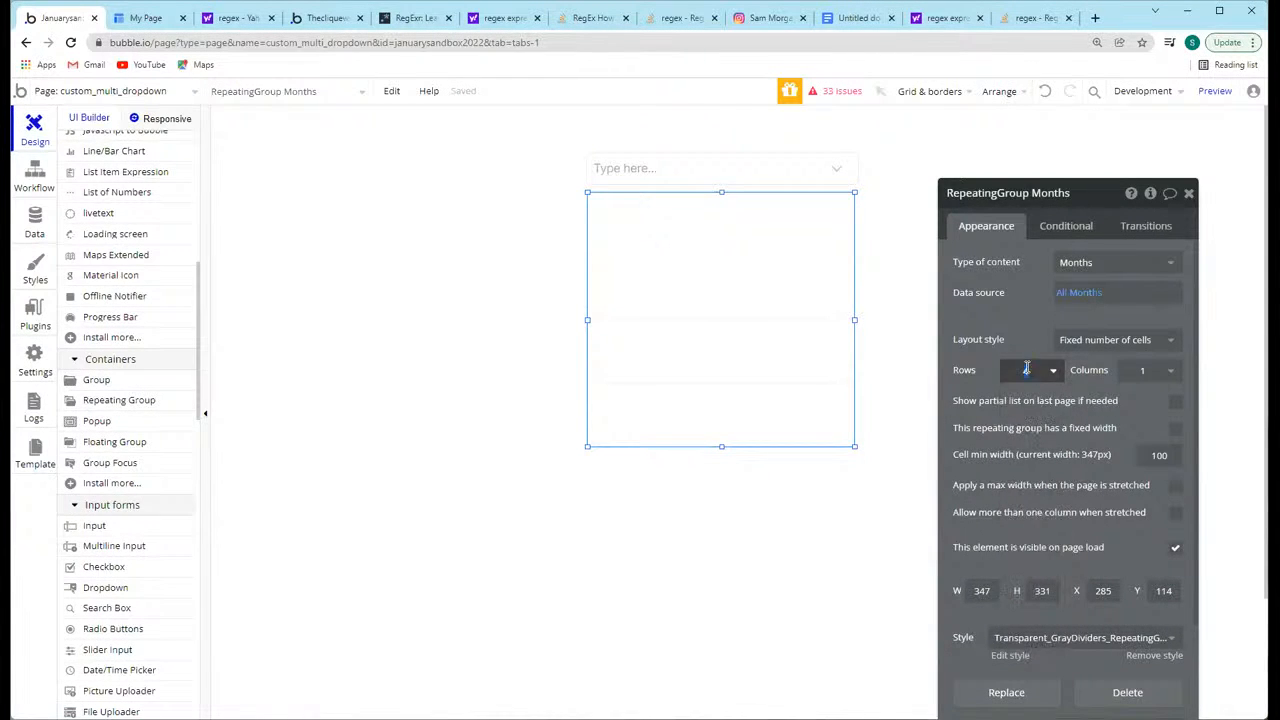
type("12")
Step: Move and resize the repeating group to about 355 px wide and 336 px high, aligned closely beneath the input
left_click_drag(721, 444, 720, 449)
left_click_drag(729, 352, 736, 350)
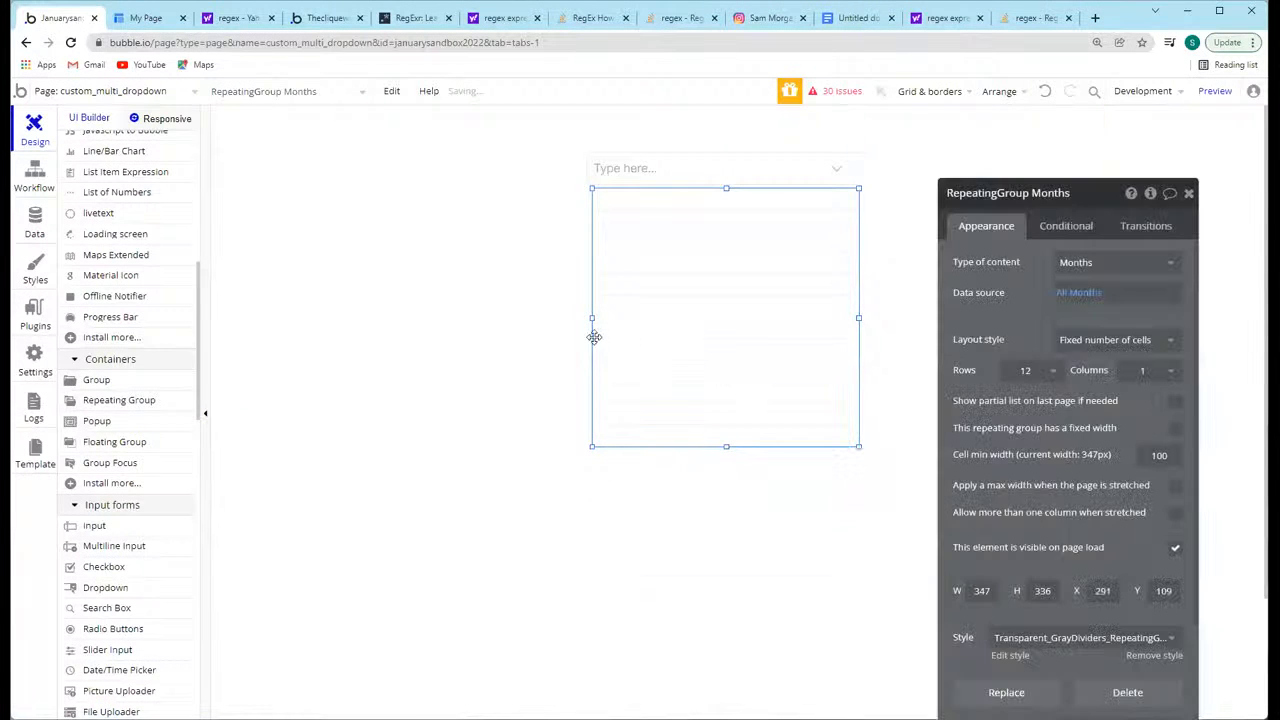
left_click_drag(592, 318, 586, 318)
Step: Draw a text about 147 px wide and 27 px high in the first cell, showing Current cell's Months's Display
scroll(150, 380, "up", 5)
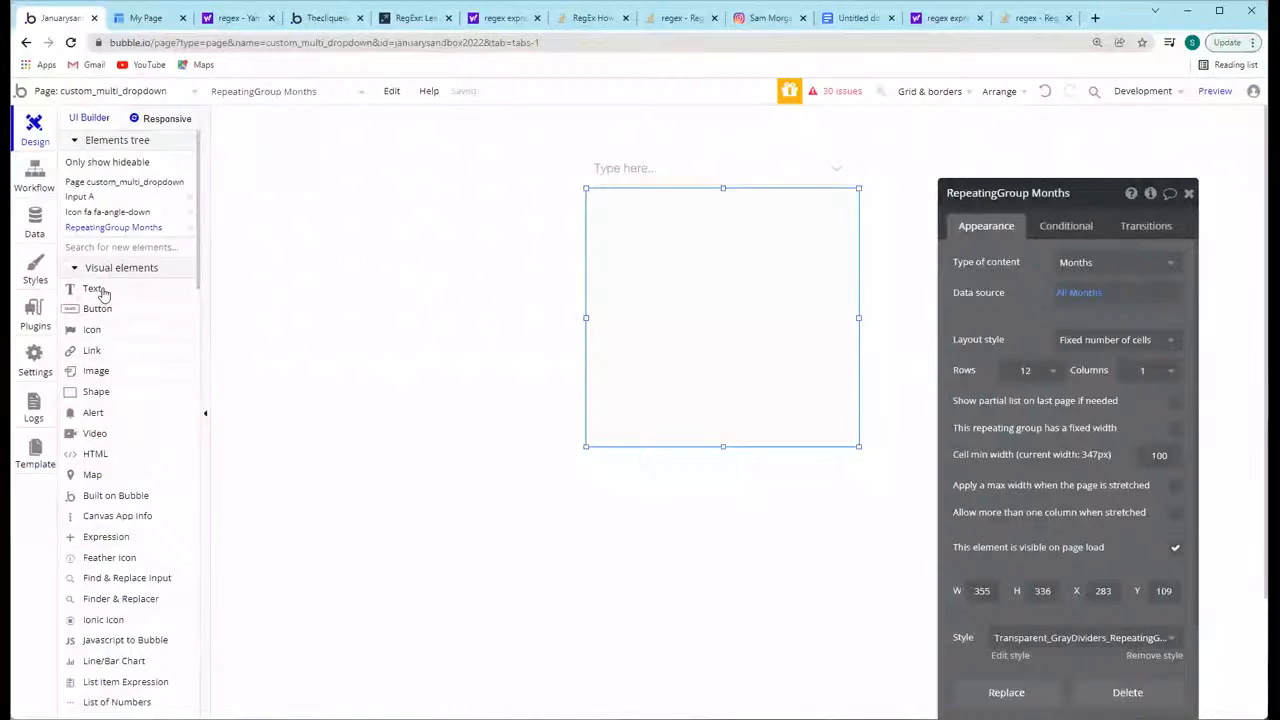
left_click(102, 291)
mouse_move(595, 195)
left_mouse_down()
mouse_move(652, 207)
mouse_move(622, 190)
mouse_move(622, 211)
mouse_move(708, 200)
left_mouse_up()
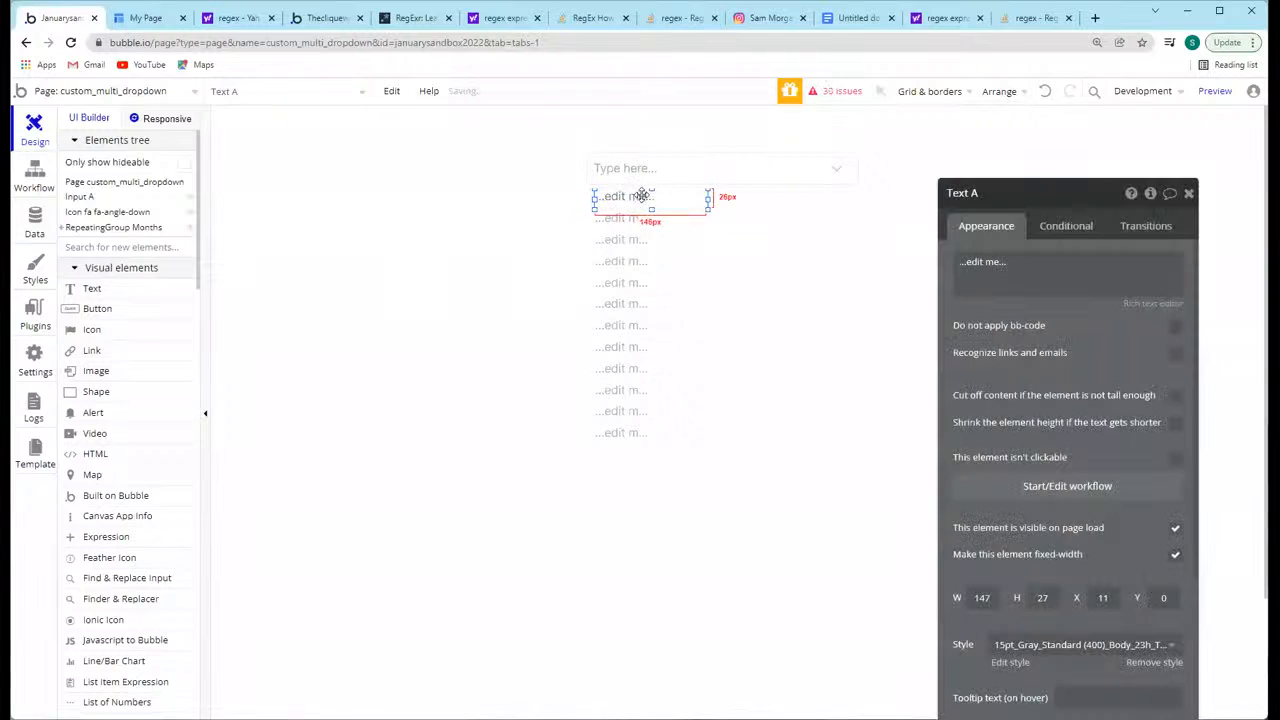
left_click(982, 261)
left_click(847, 262)
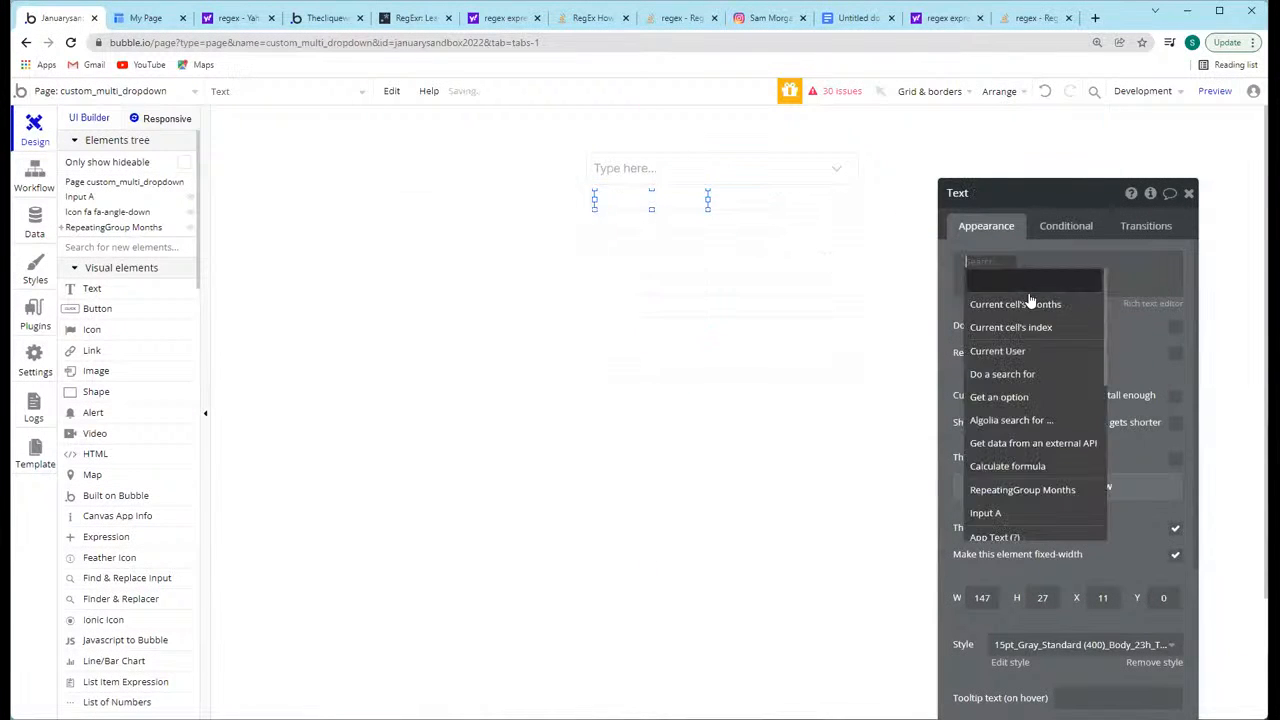
left_click(1028, 299)
left_click(1115, 283)
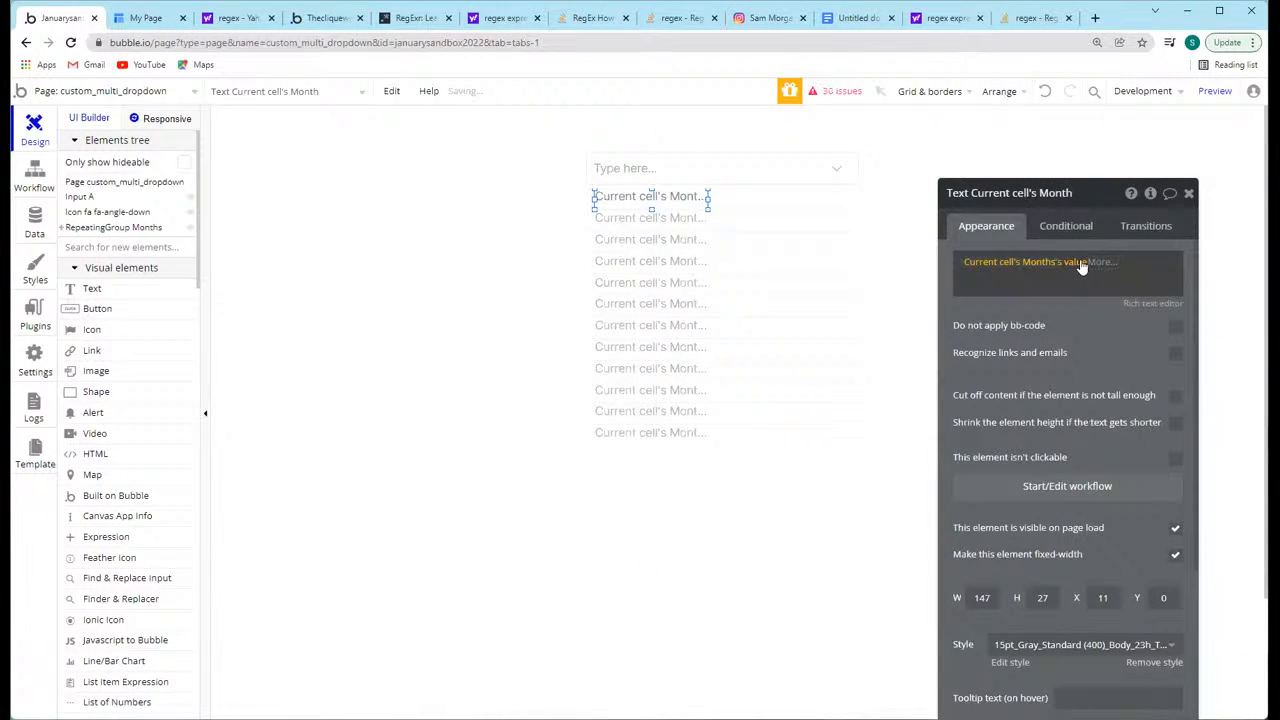
left_click(1081, 267)
left_click(1088, 326)
Step: Center the month text horizontally within the repeating group's cell
right_click(661, 200)
left_click(752, 582)
left_click(485, 277)
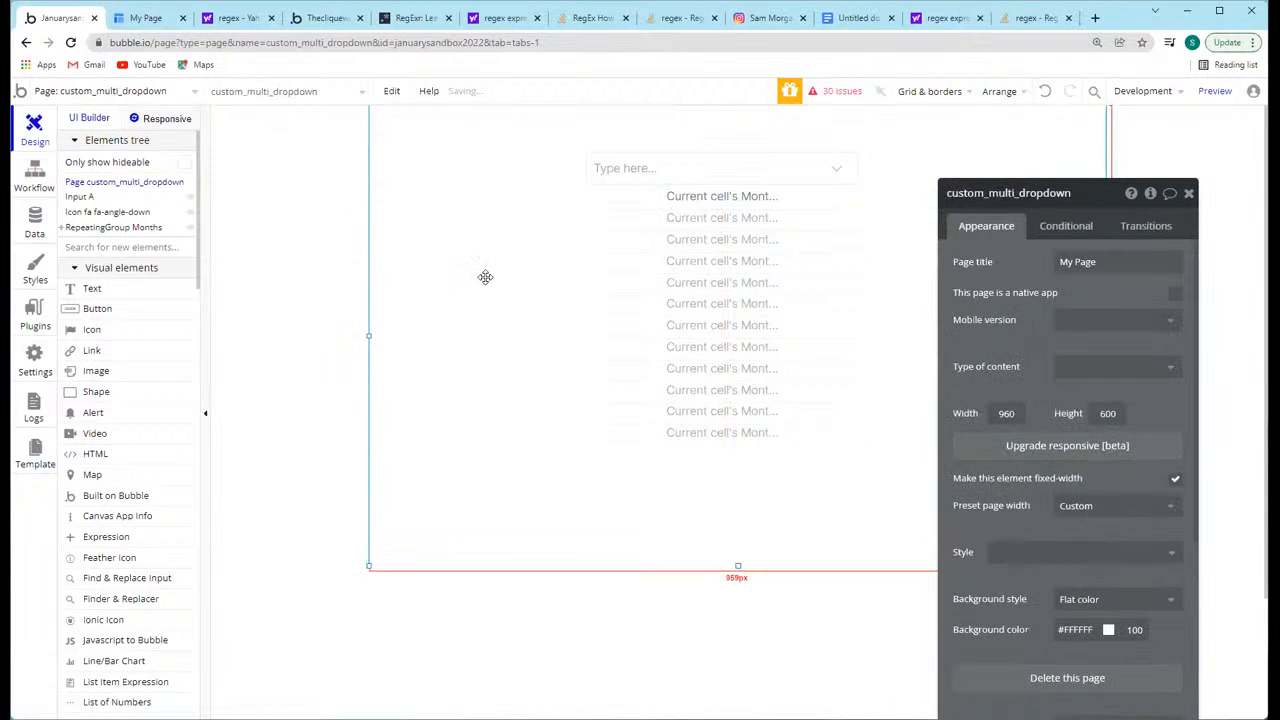
Step: Extend the repeating group downward to a height of about 408 px
left_click(817, 272)
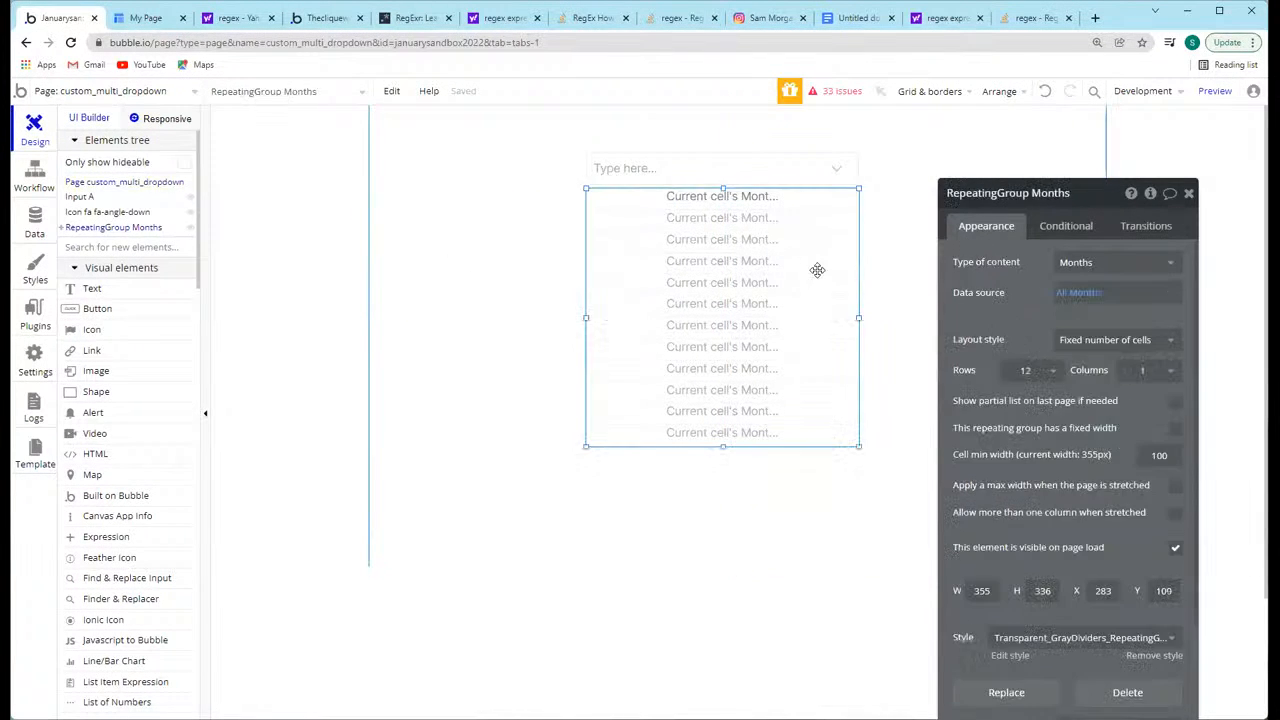
left_click(722, 196)
left_click(737, 272)
left_click_drag(723, 449, 722, 502)
Step: Shorten the month text to about 21 px high and center it vertically in its cell
left_click(724, 204)
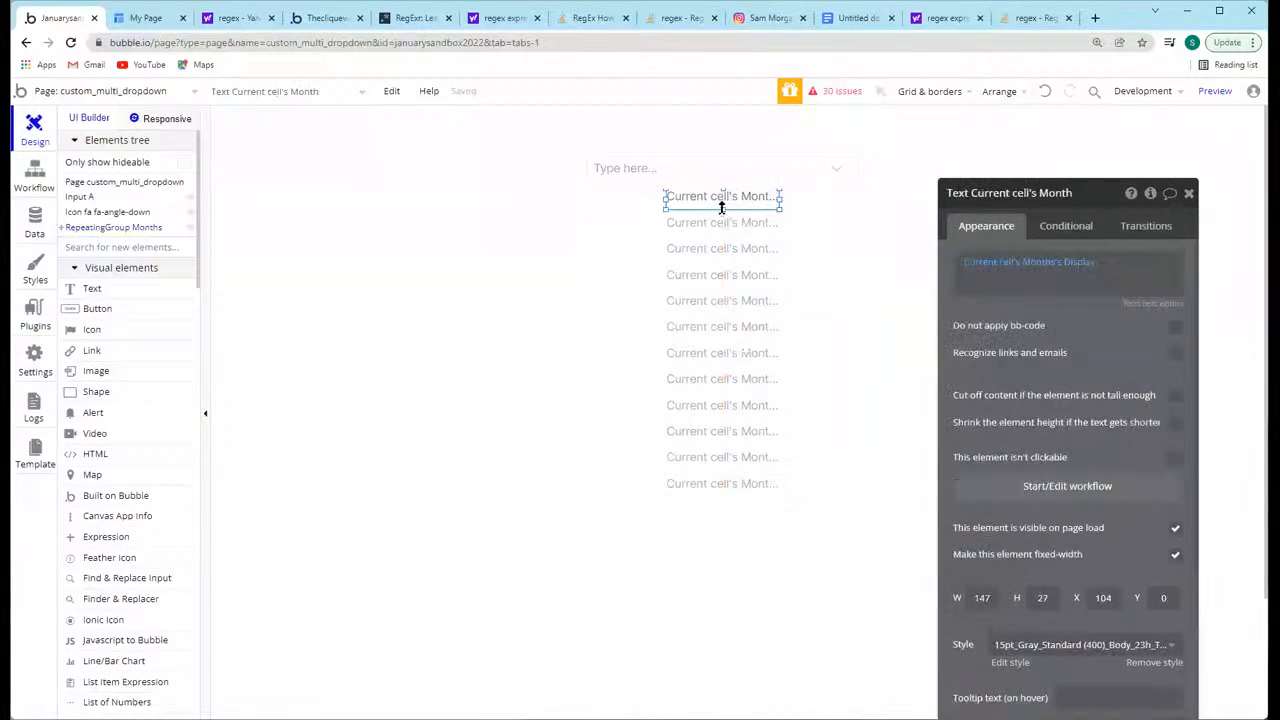
right_click(723, 203)
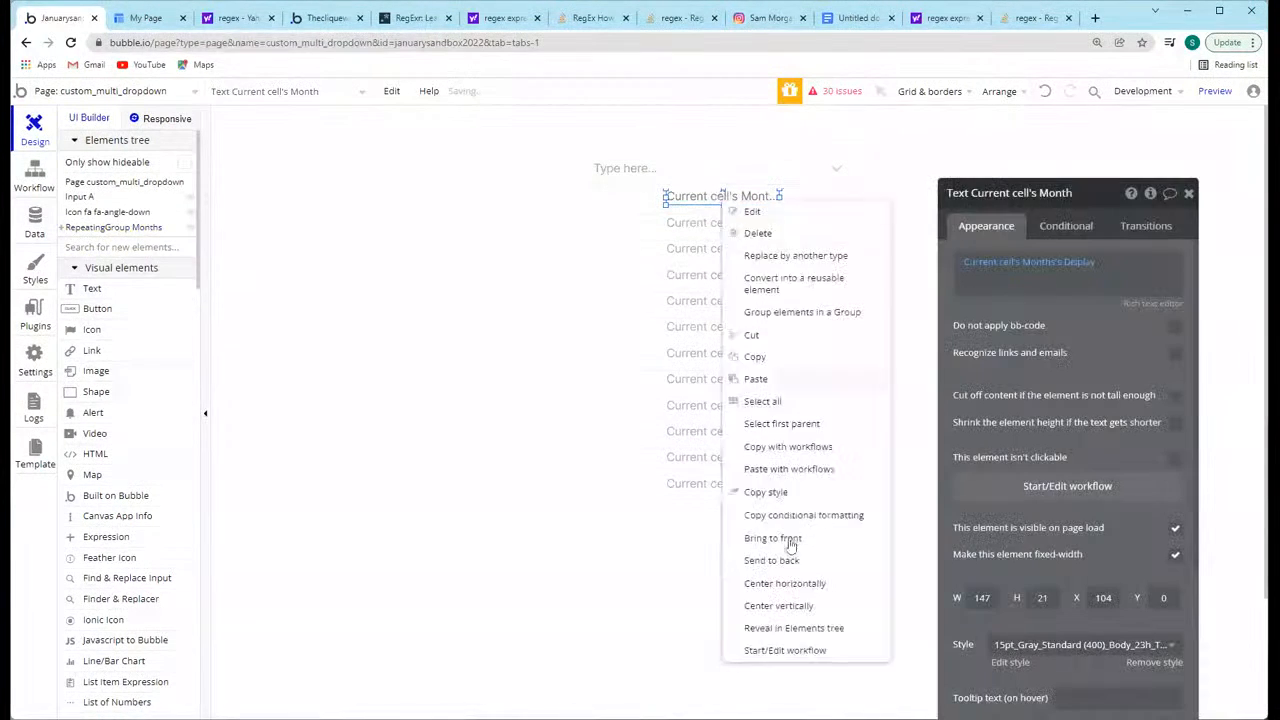
left_click(790, 606)
left_click(474, 292)
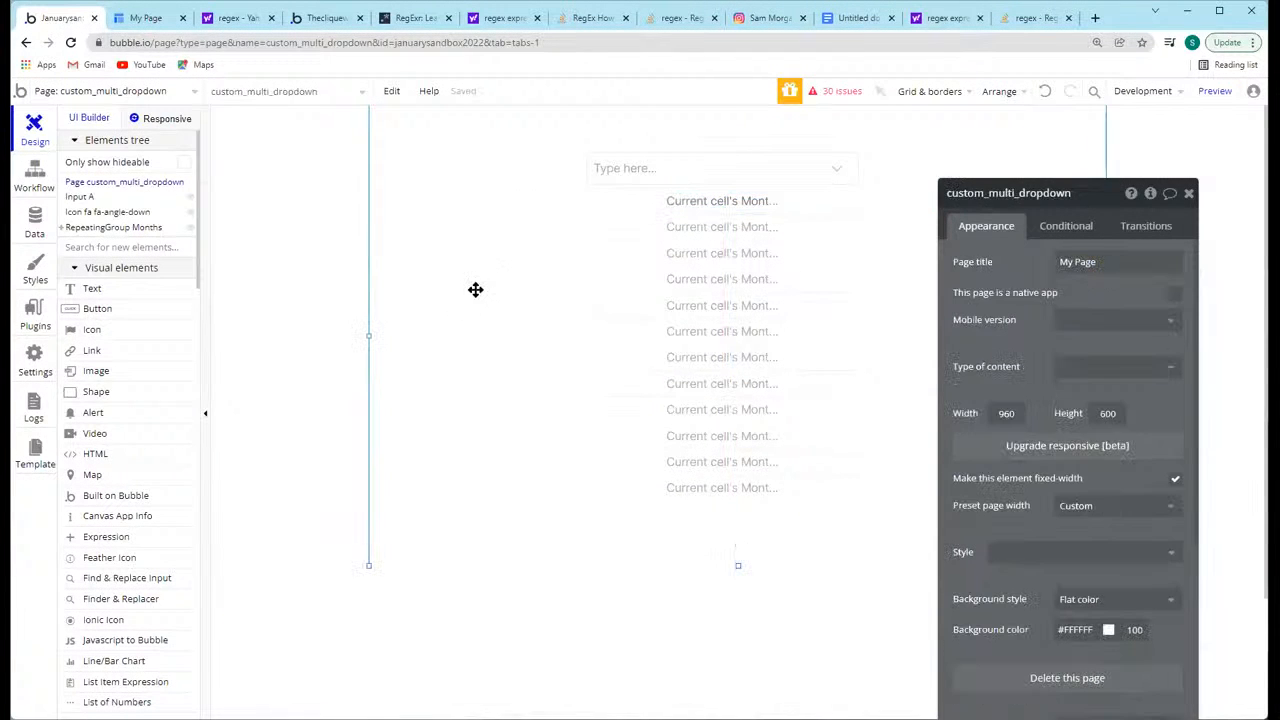
Step: Preview the page to check the list of months and return to the editor
left_click(830, 256)
left_click(1215, 91)
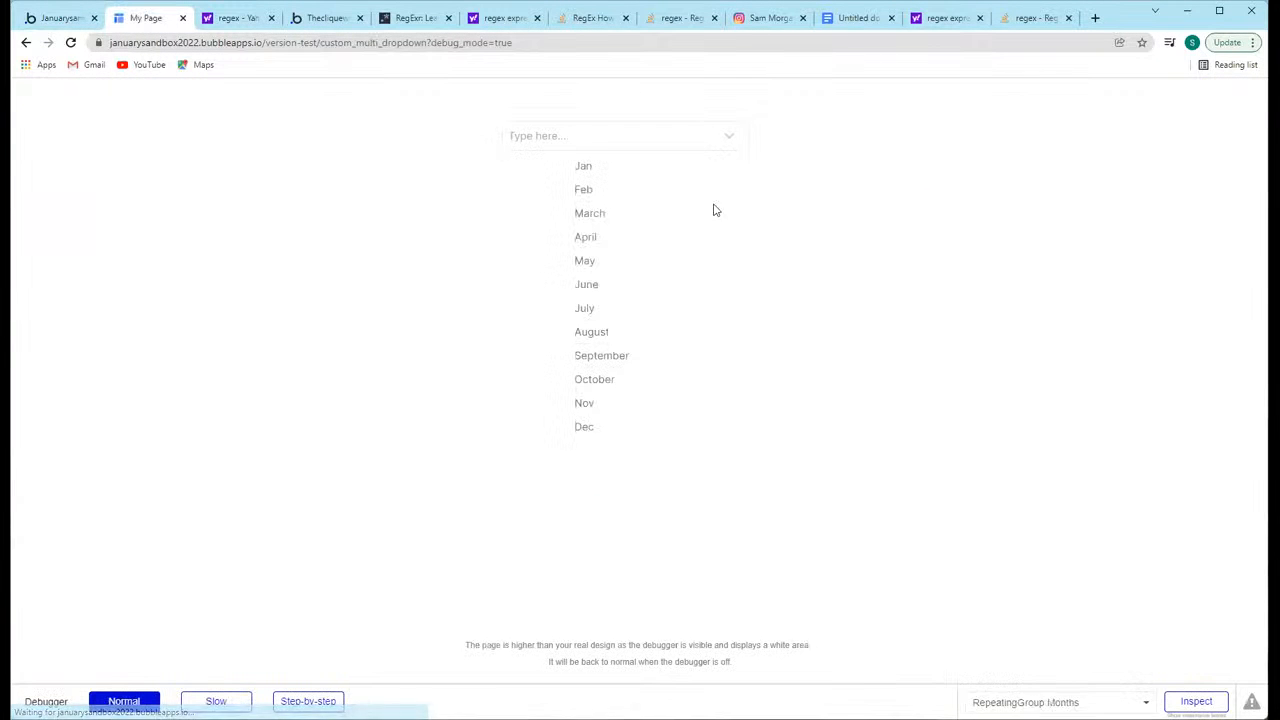
left_click(52, 20)
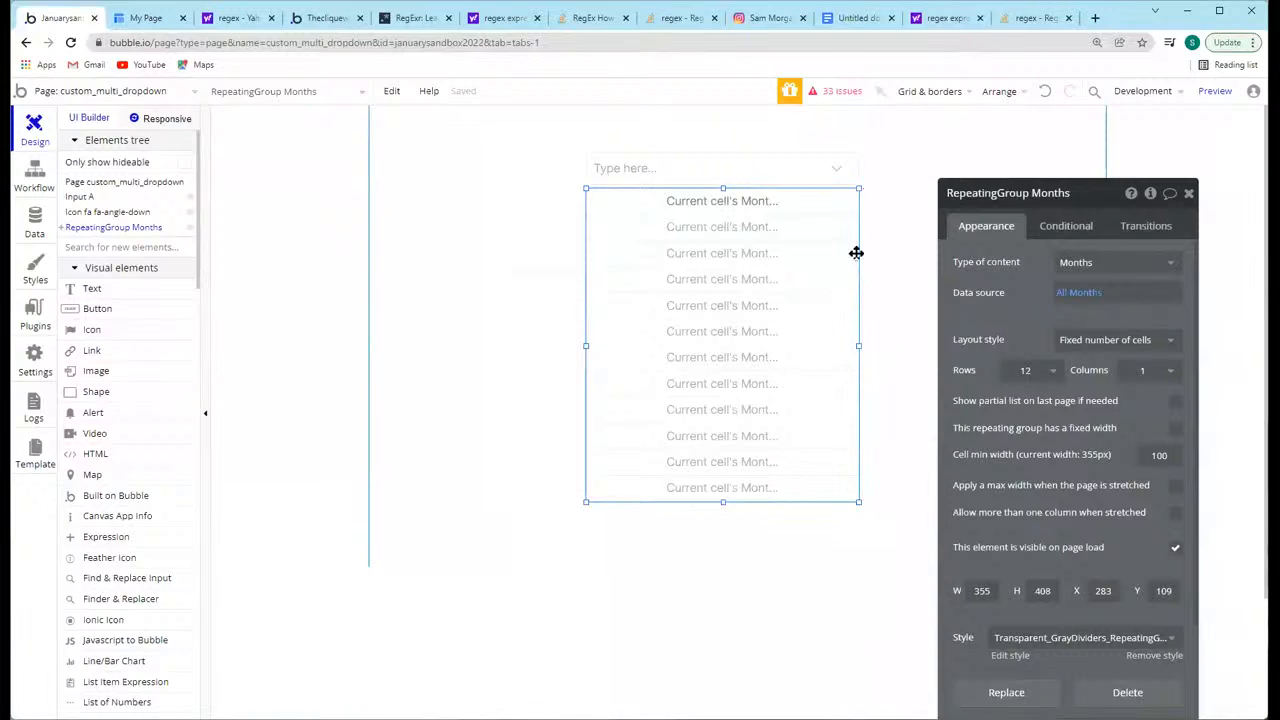
Step: Group the input and the arrow icon together and name the group Group Input + Arrow
left_click(830, 170)
left_click(895, 140)
left_click_drag(854, 166, 834, 166)
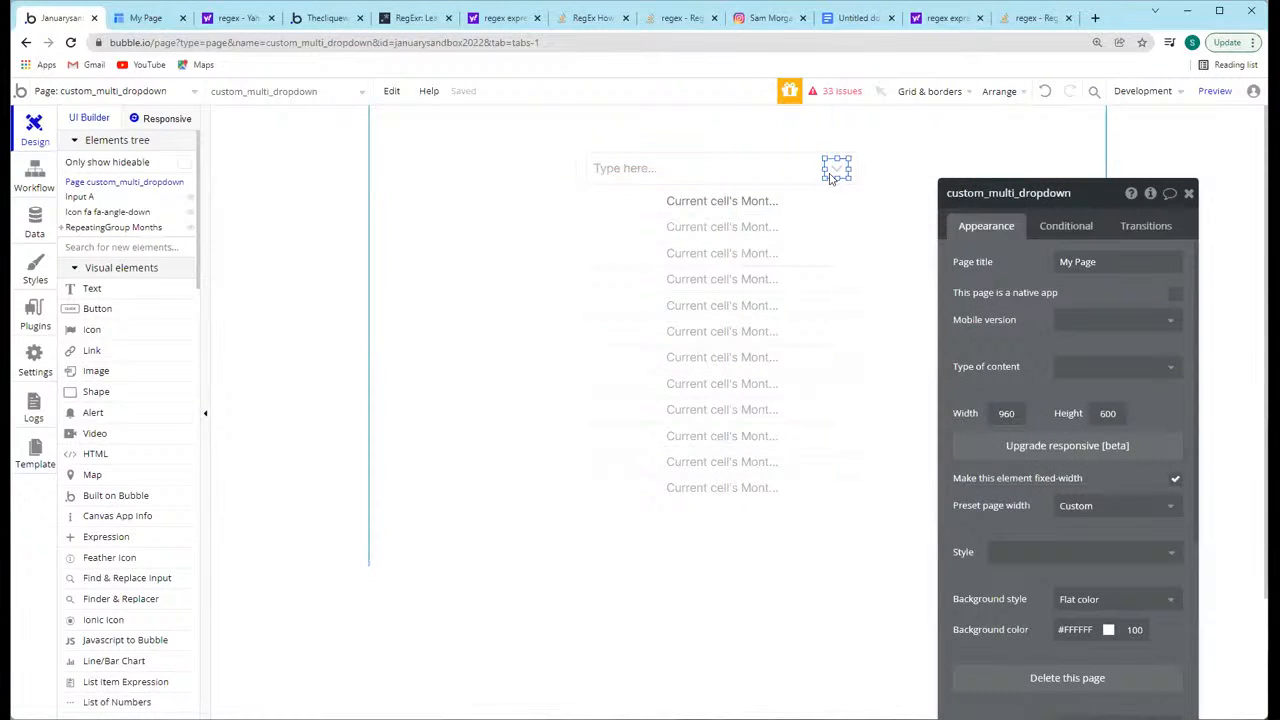
left_click(834, 166)
left_click(777, 170, "shift")
right_click(779, 170)
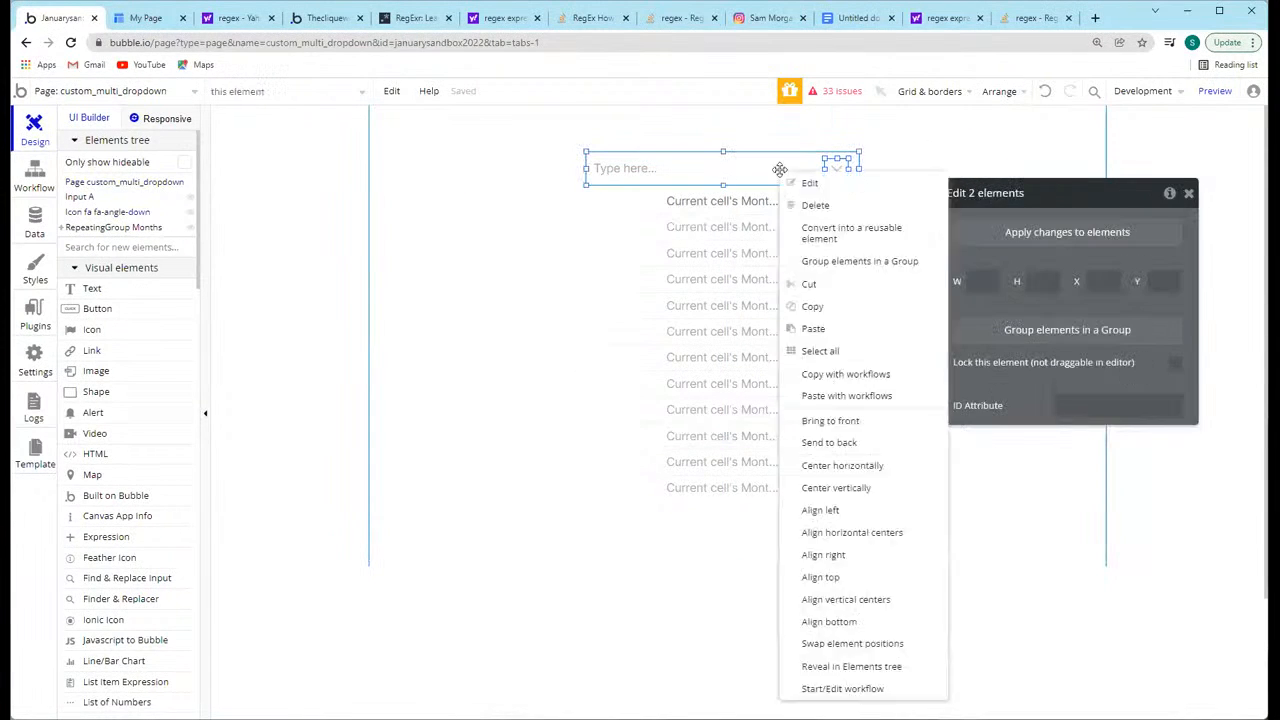
left_click(843, 262)
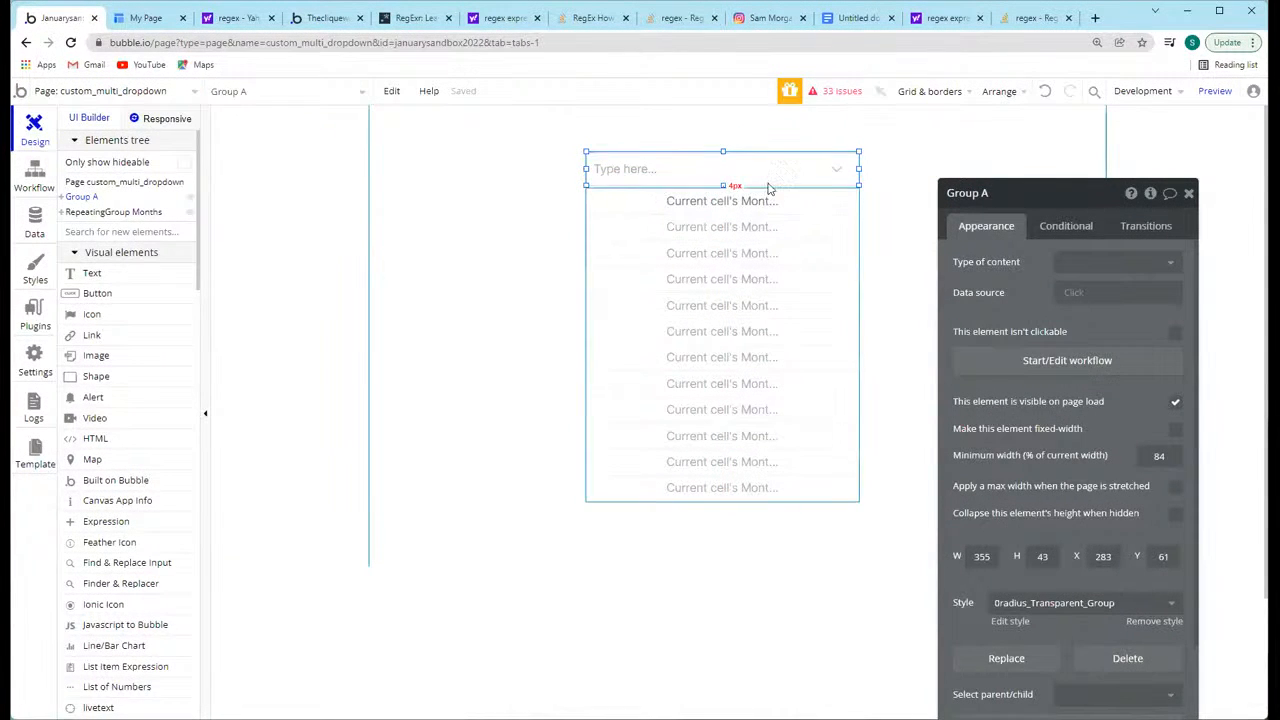
double_click(986, 194)
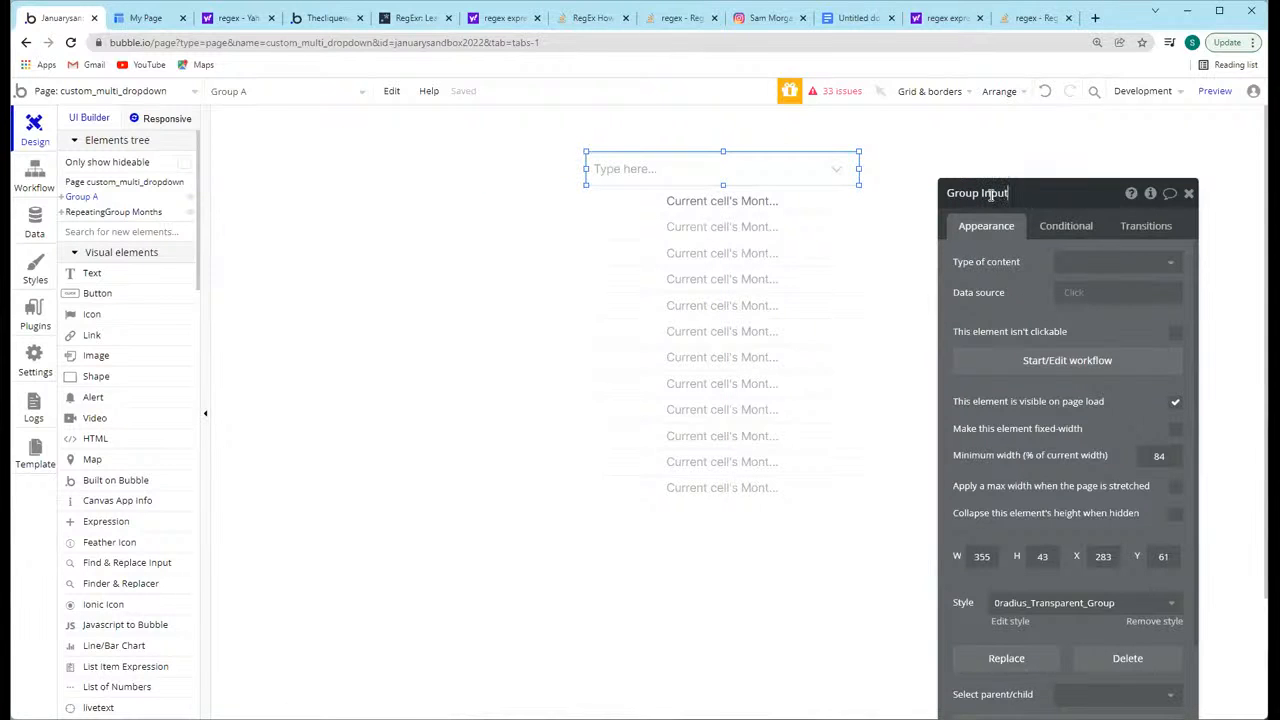
type("Input + Arrow")
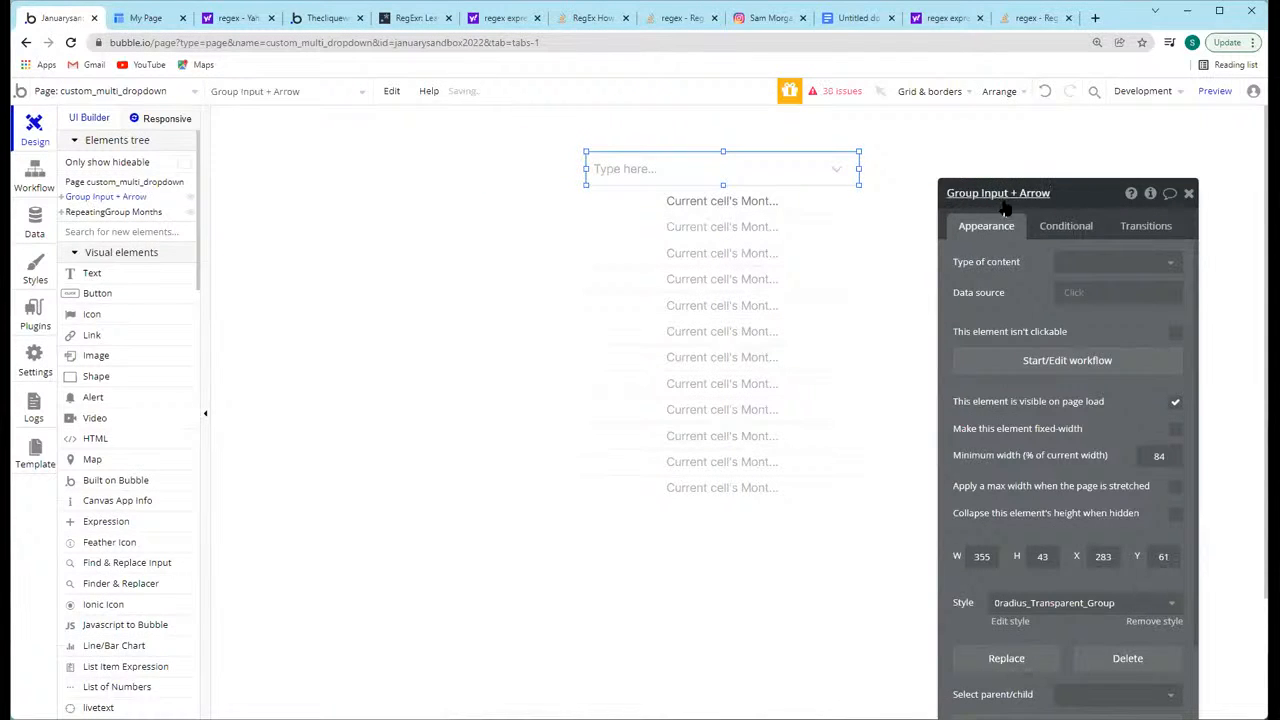
Step: Create a workflow for when Group Input + Arrow is clicked and add a Set state action to it
left_click(1067, 360)
left_click(143, 197)
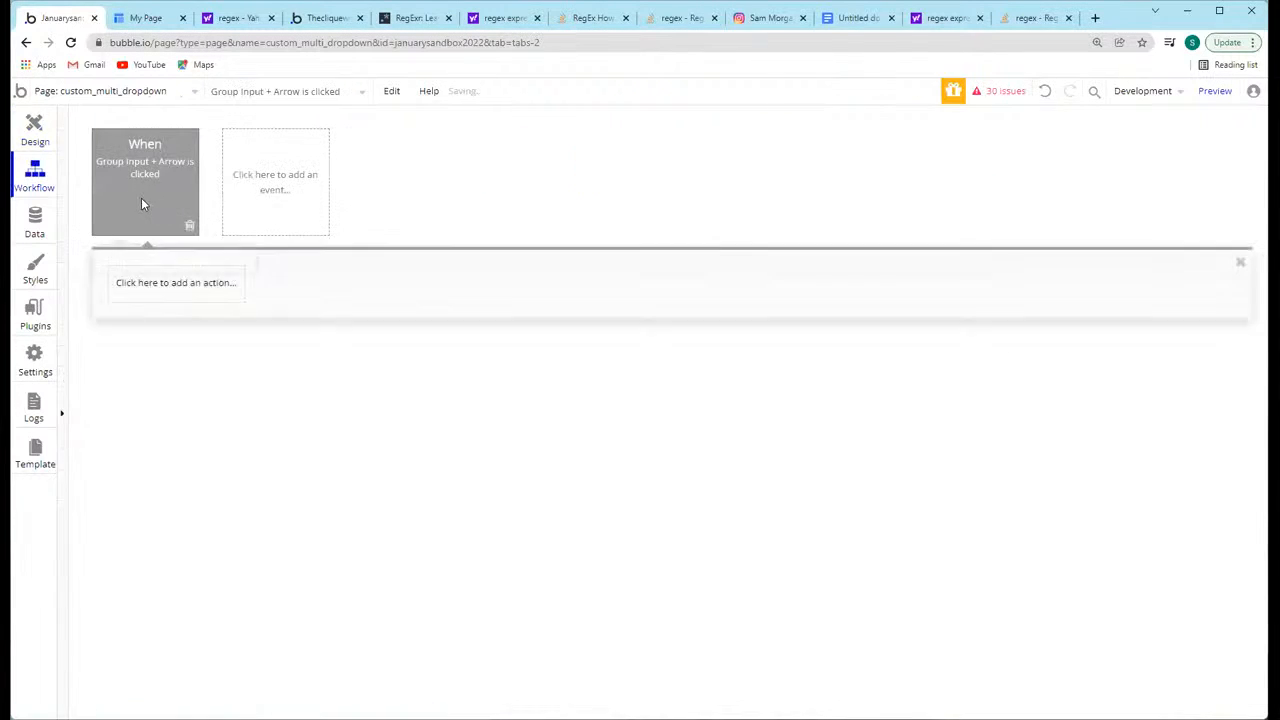
left_click(140, 285)
mouse_move(181, 498)
left_click(334, 394)
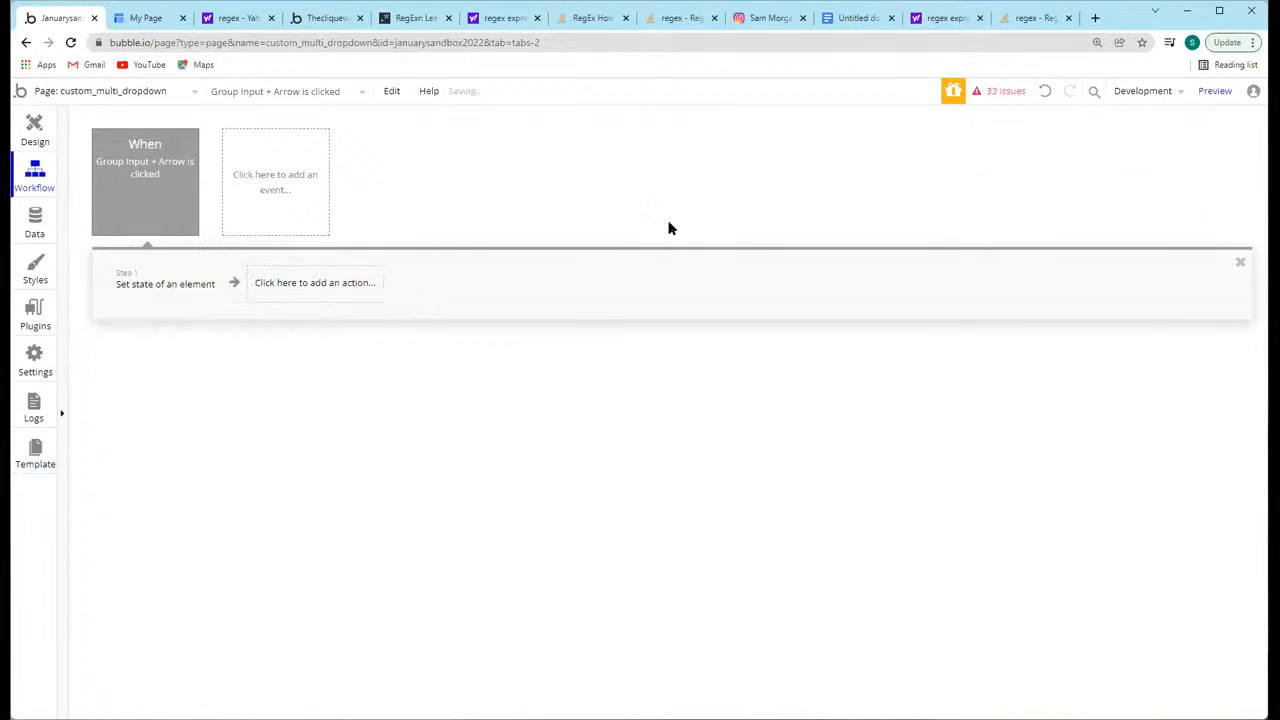
left_click(1091, 230)
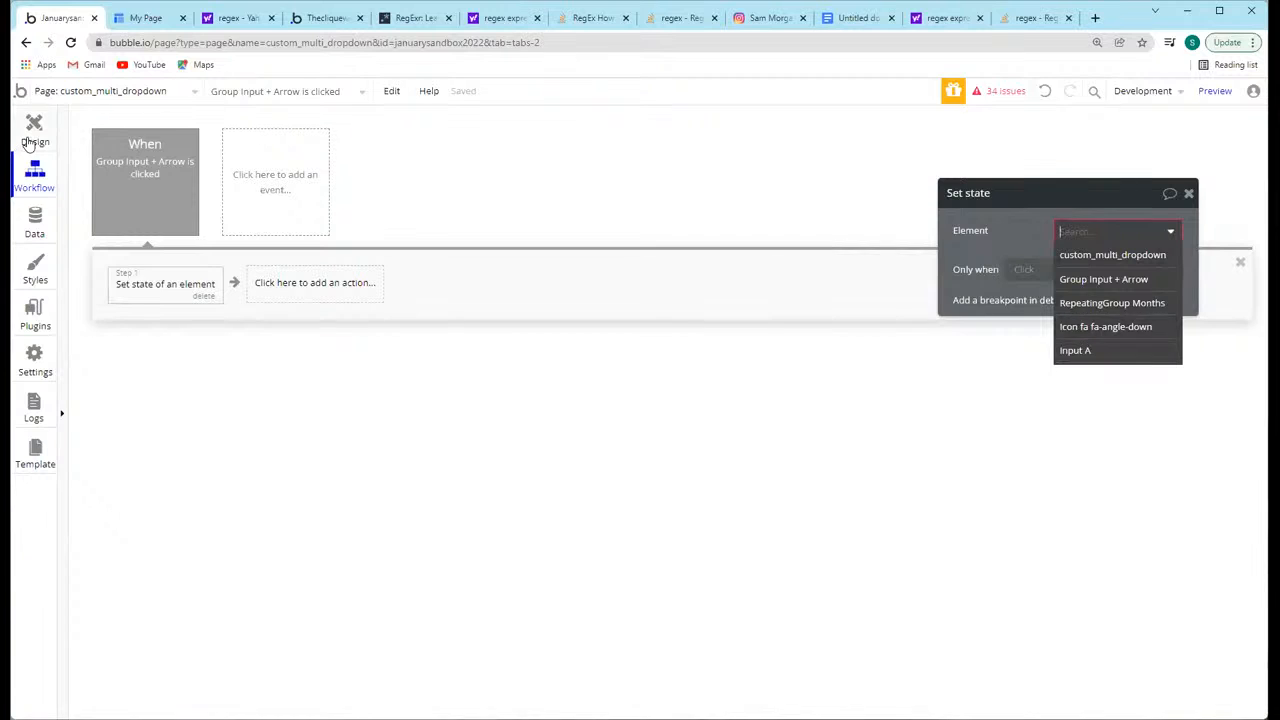
Step: Rename the input inside the group as Input Dropdown and return to the workflow
left_click(30, 143)
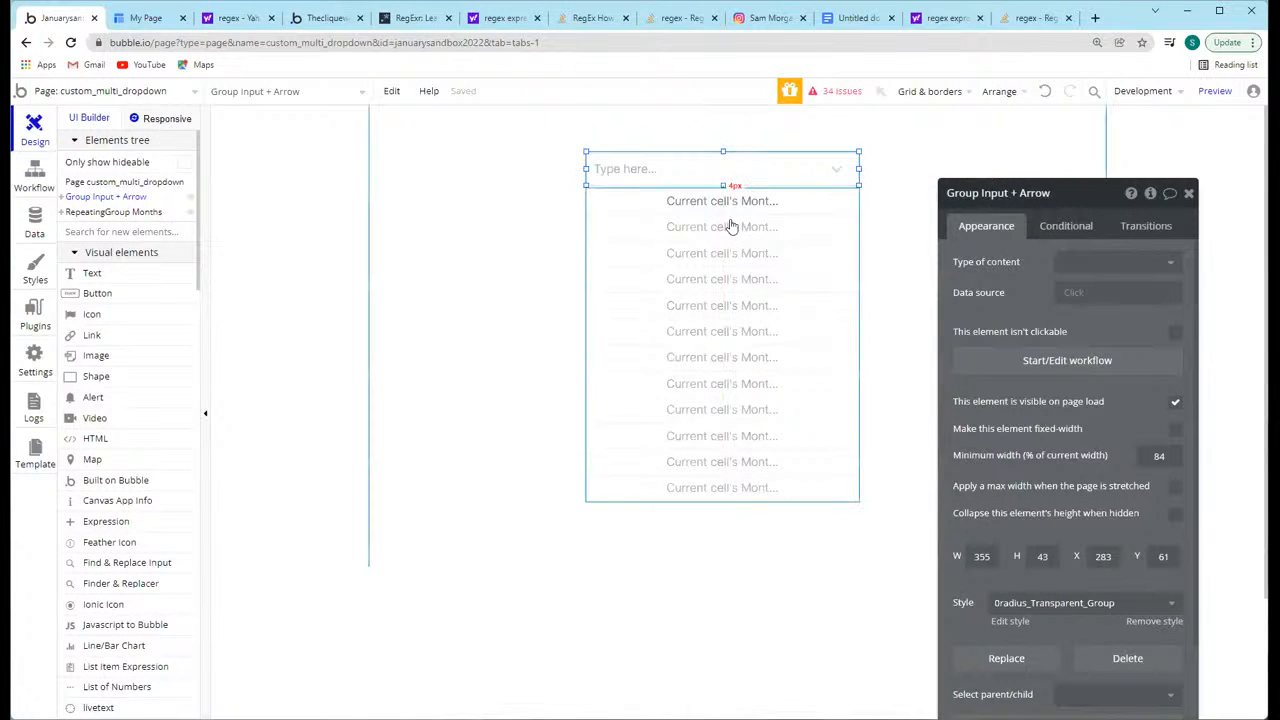
left_click(729, 177)
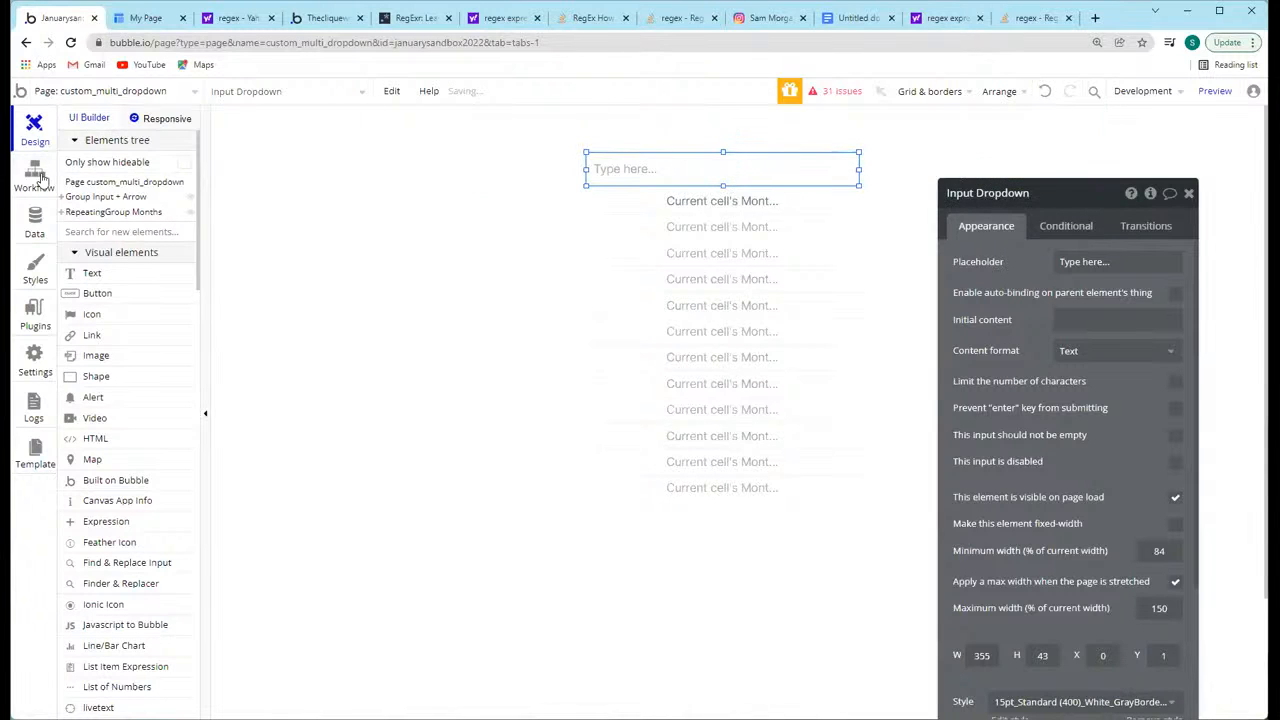
left_click(34, 178)
Step: Create a yes / no custom state named open? on Input Dropdown and have the Set state action set it to yes
left_click(1065, 240)
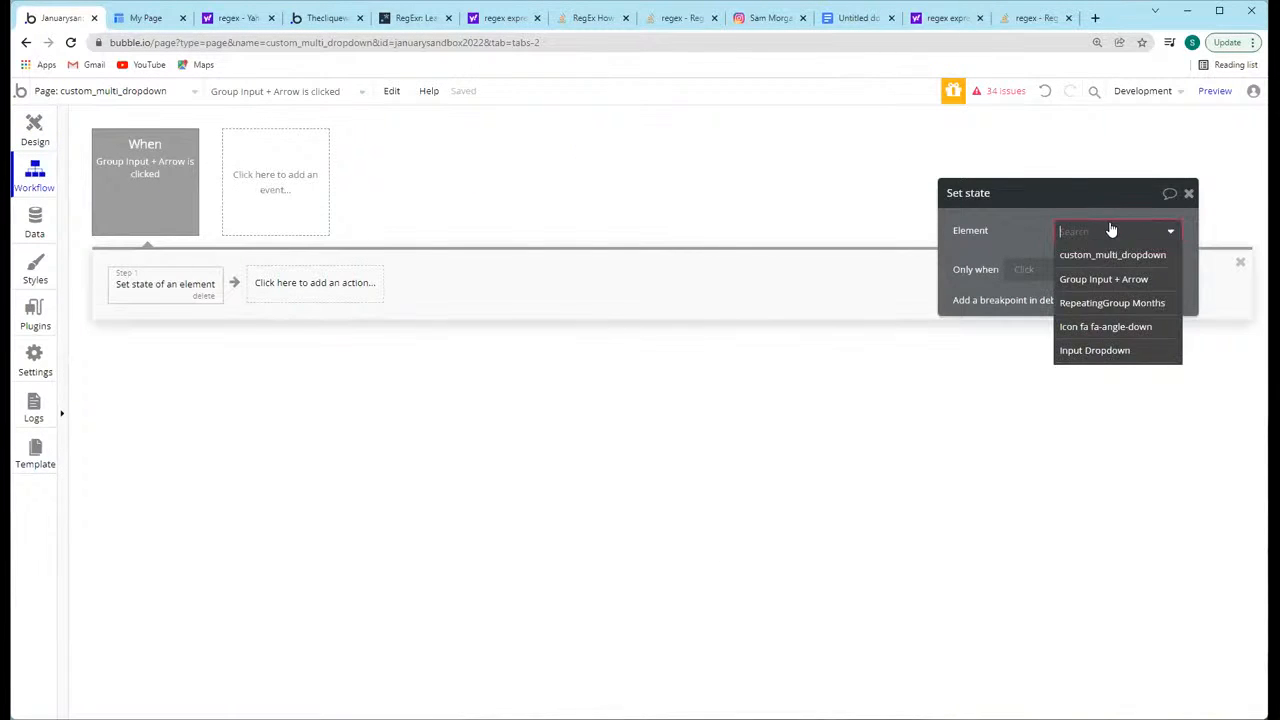
left_click(1097, 349)
left_click(1088, 263)
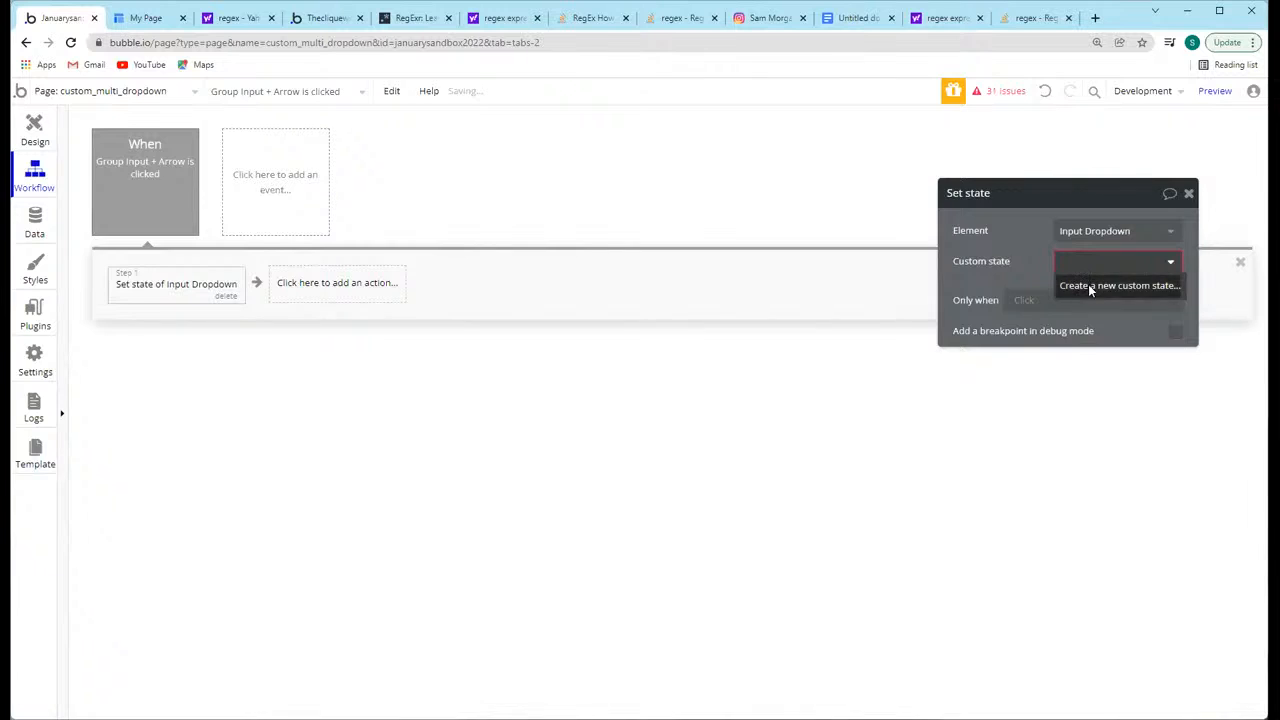
left_click(1088, 284)
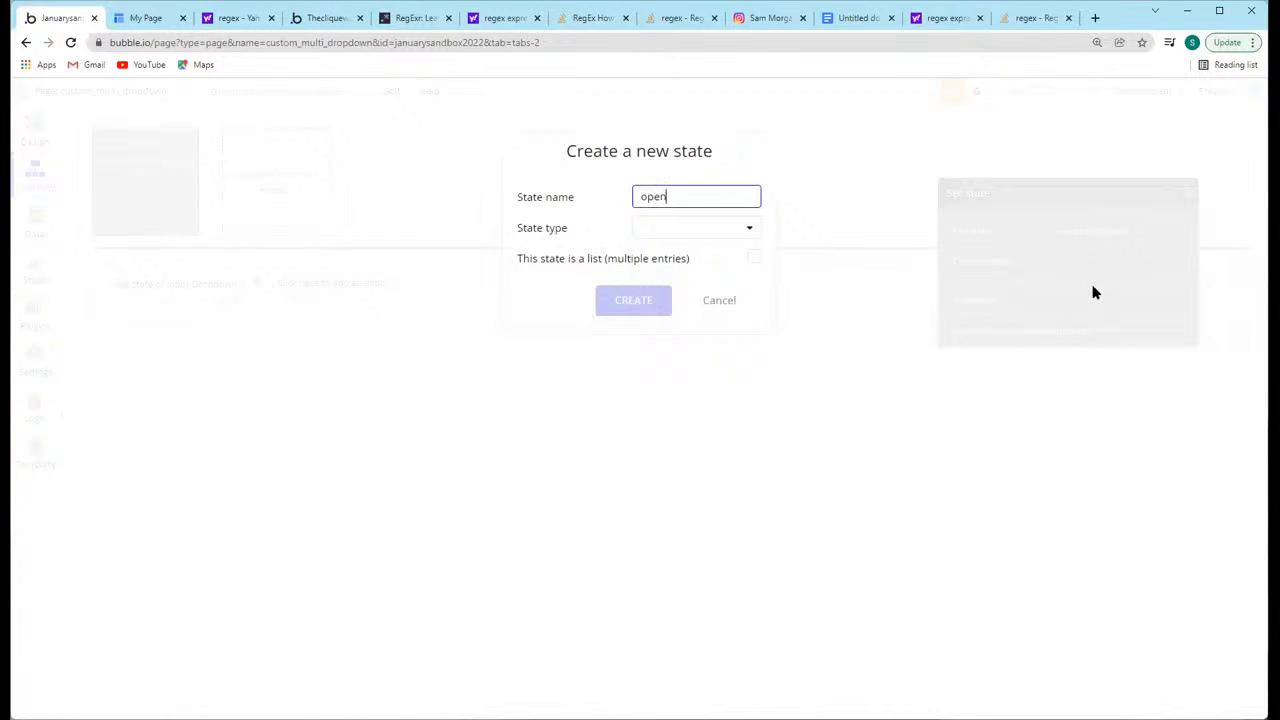
left_click(642, 230)
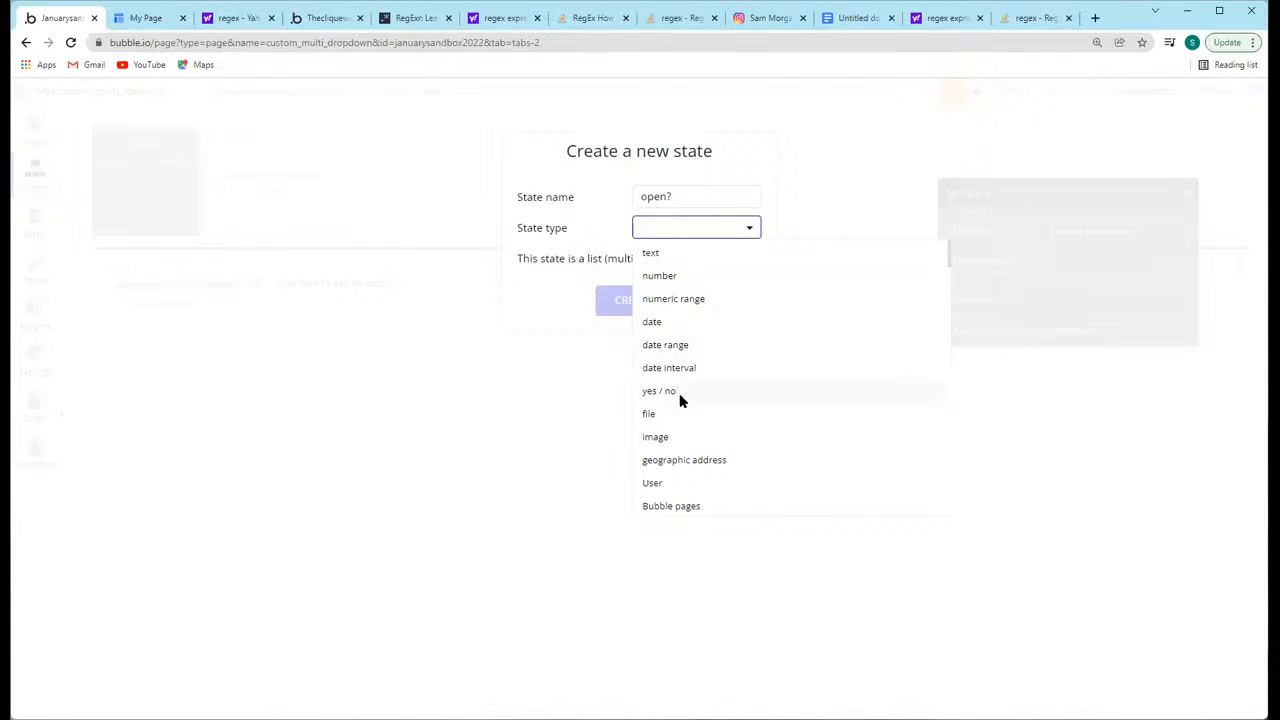
left_click(680, 400)
left_click(634, 303)
left_click(1070, 292)
left_click(1072, 334)
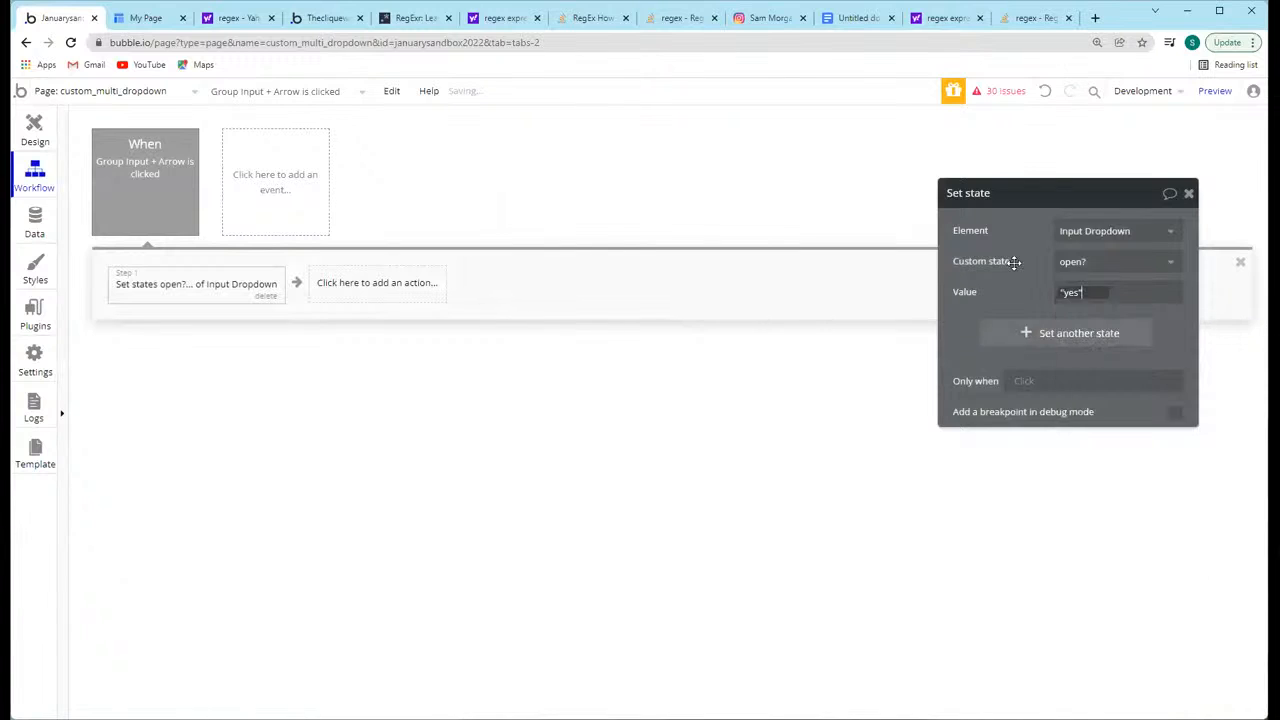
Step: Set the default value of Input Dropdown's open? custom state to no
left_click(35, 142)
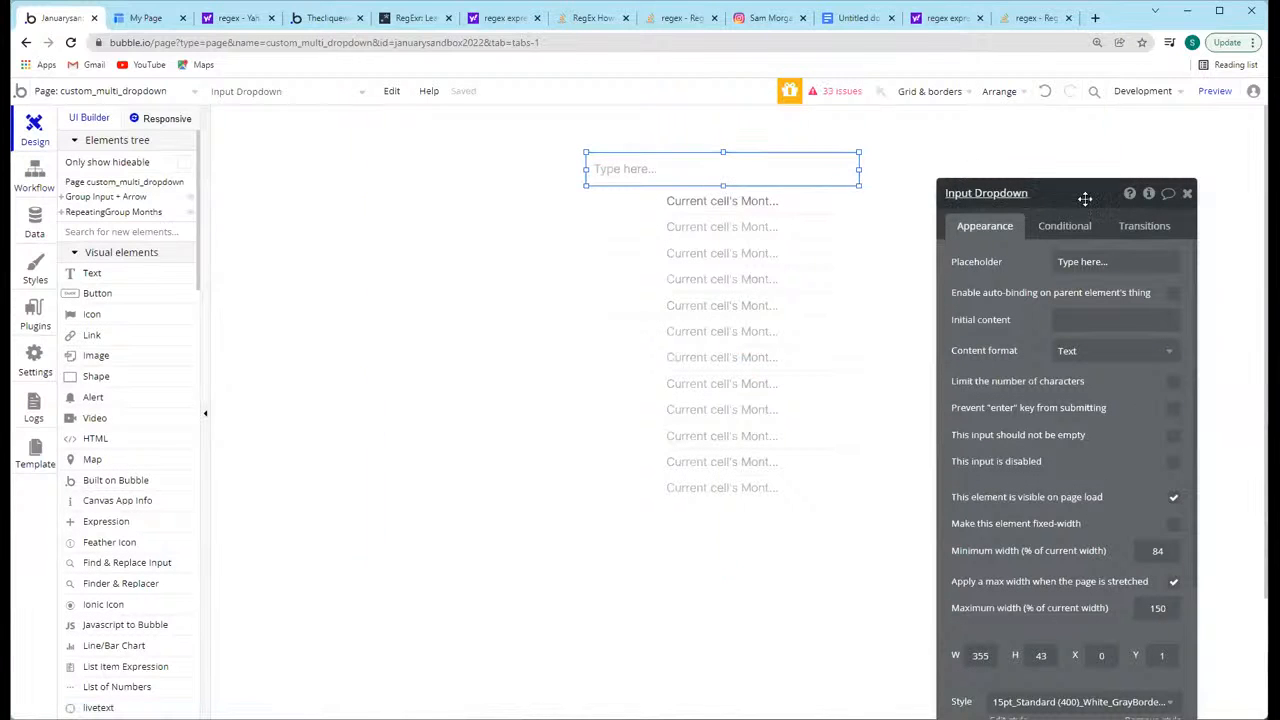
left_click(1148, 193)
left_click(785, 270)
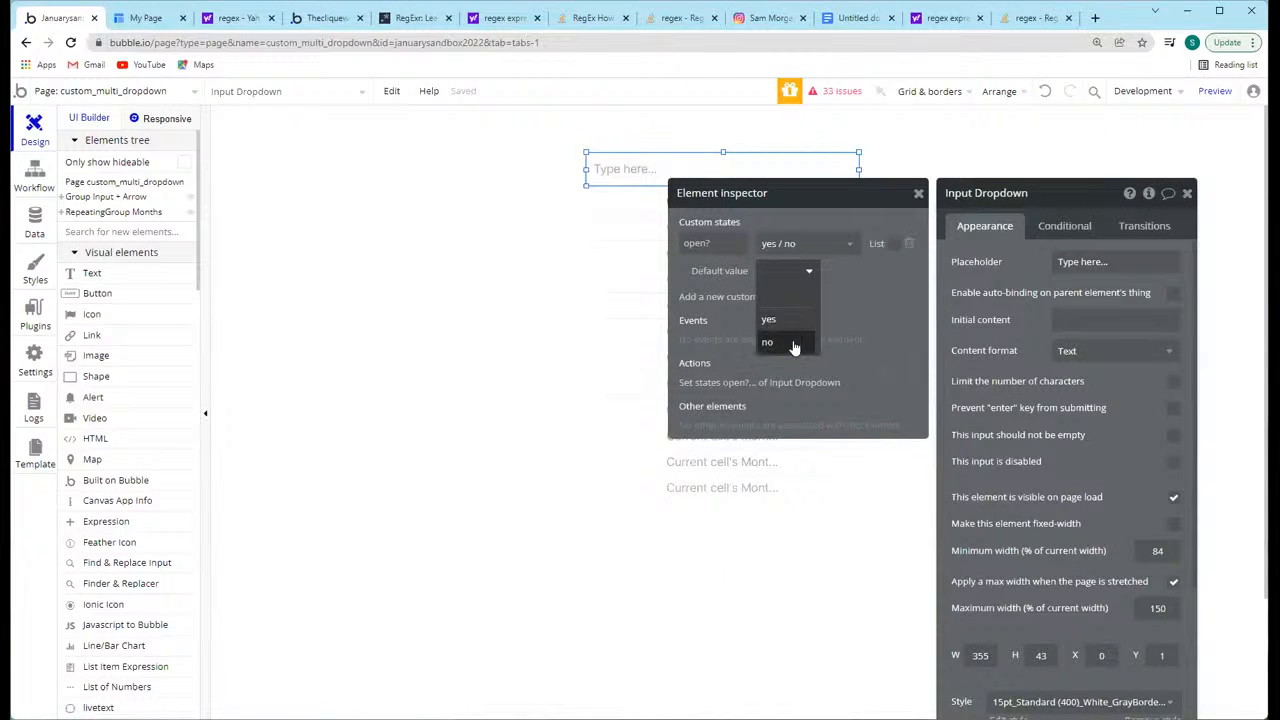
left_click(792, 342)
left_click(1040, 193)
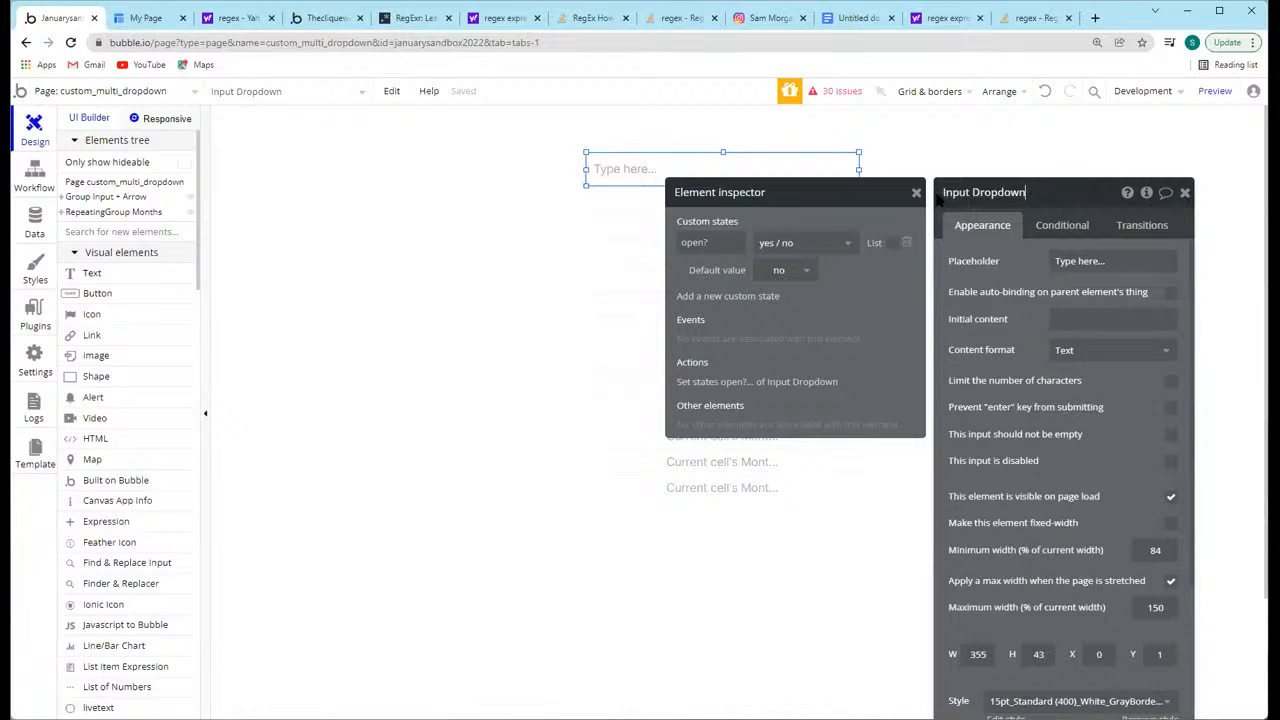
left_click(1186, 195)
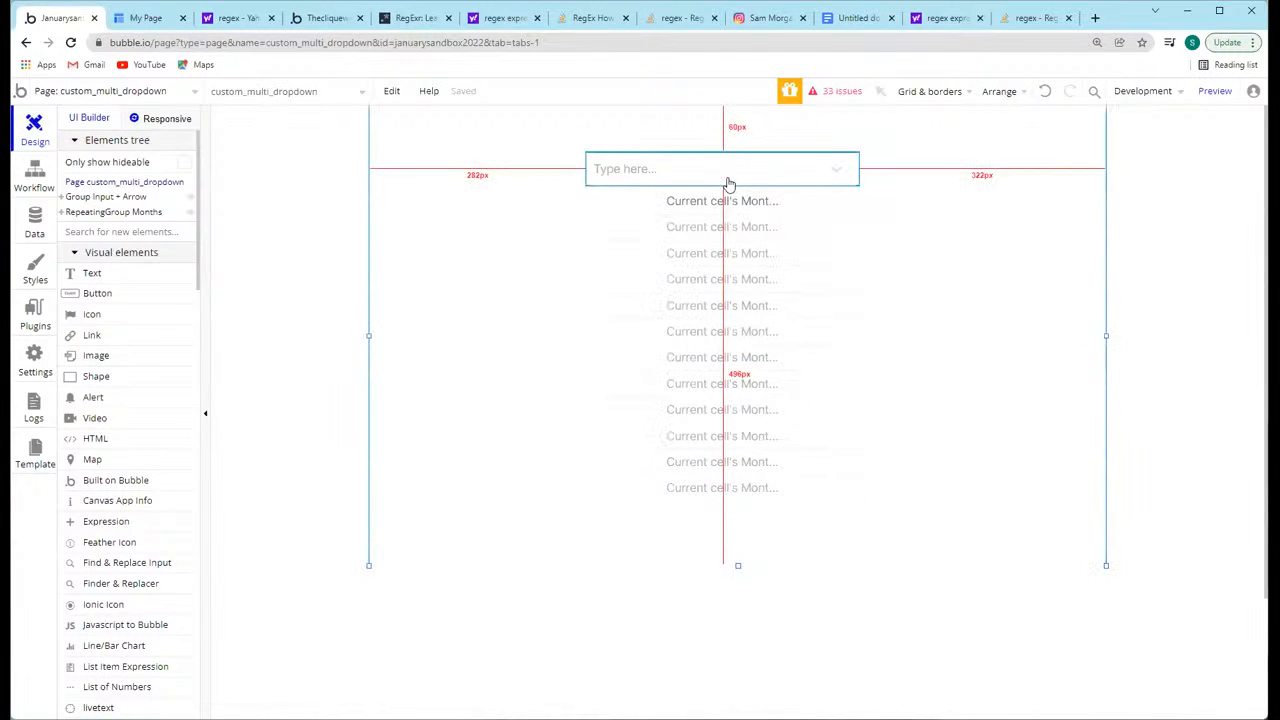
Step: Restrict the Group Input + Arrow click workflow to run only when Input Dropdown's open? is "no"
left_click(34, 178)
left_click(124, 182)
left_click(165, 289)
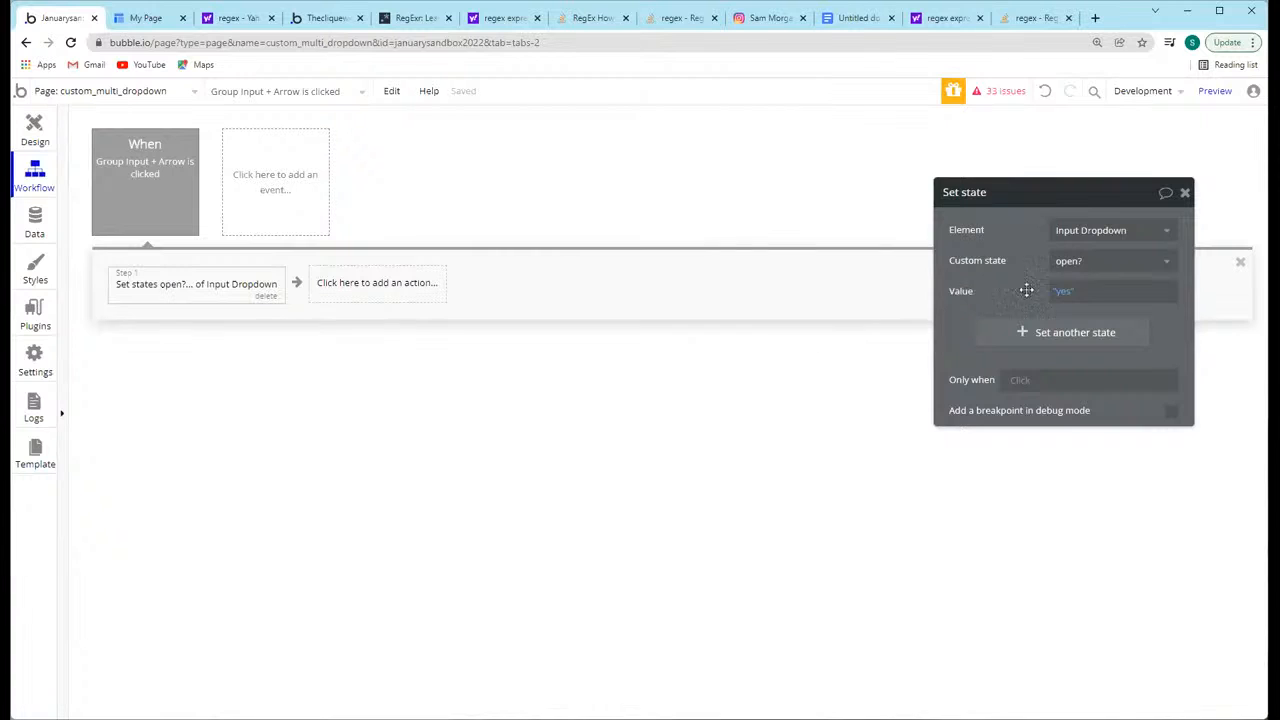
left_click(190, 198)
left_click(1022, 333)
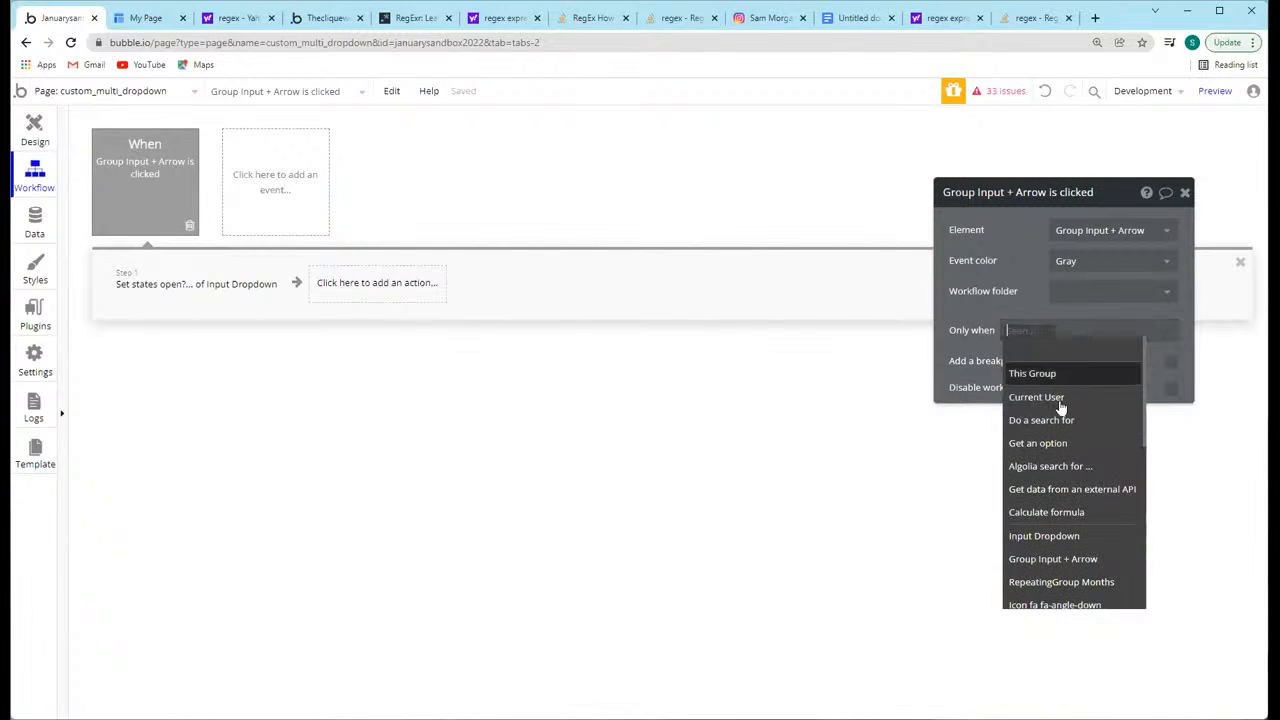
left_click(1086, 537)
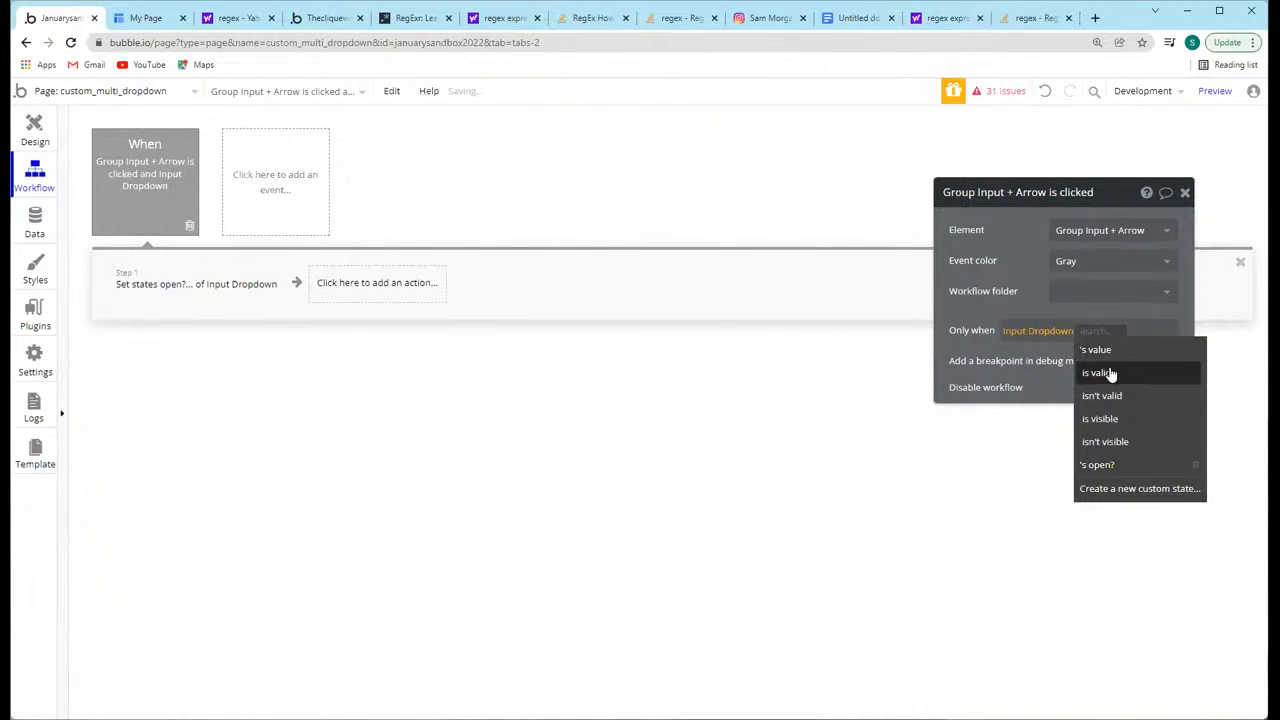
left_click(1112, 466)
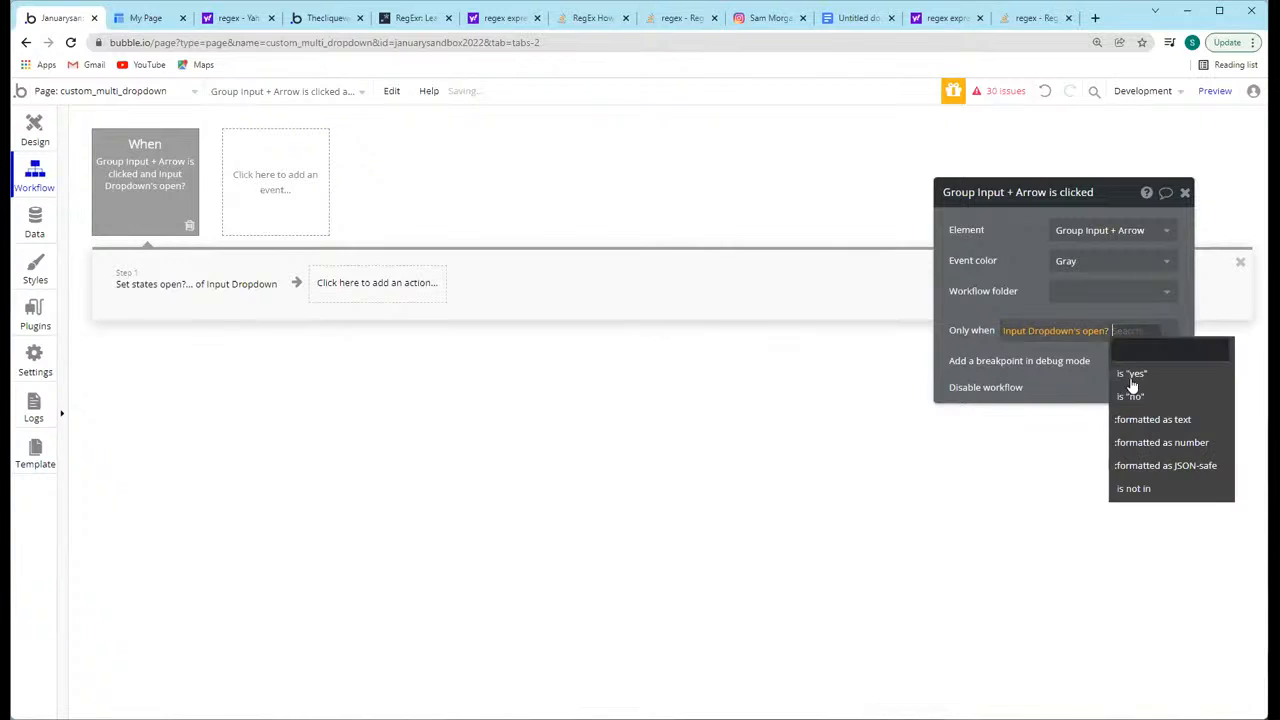
left_click(1129, 397)
Step: Duplicate the Group Input + Arrow click event and make the copy run only when Input Dropdown's open? is "yes"
right_click(128, 186)
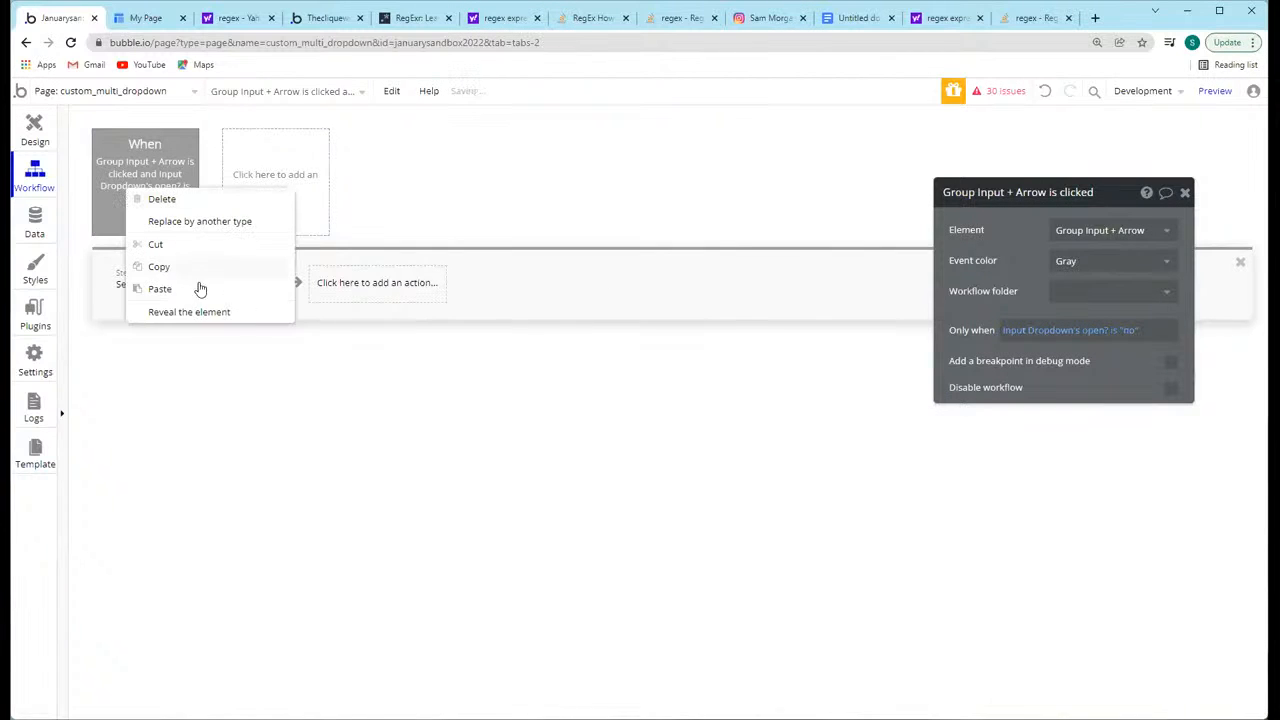
left_click(183, 299)
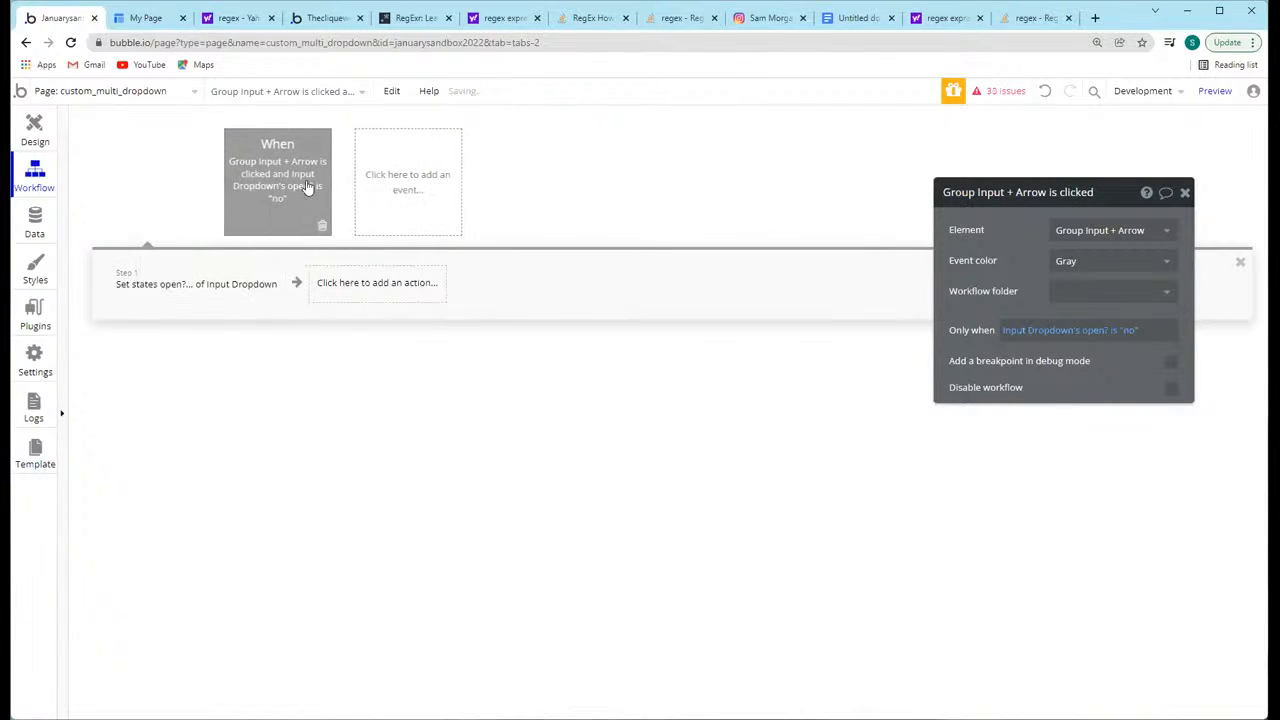
left_click(1132, 333)
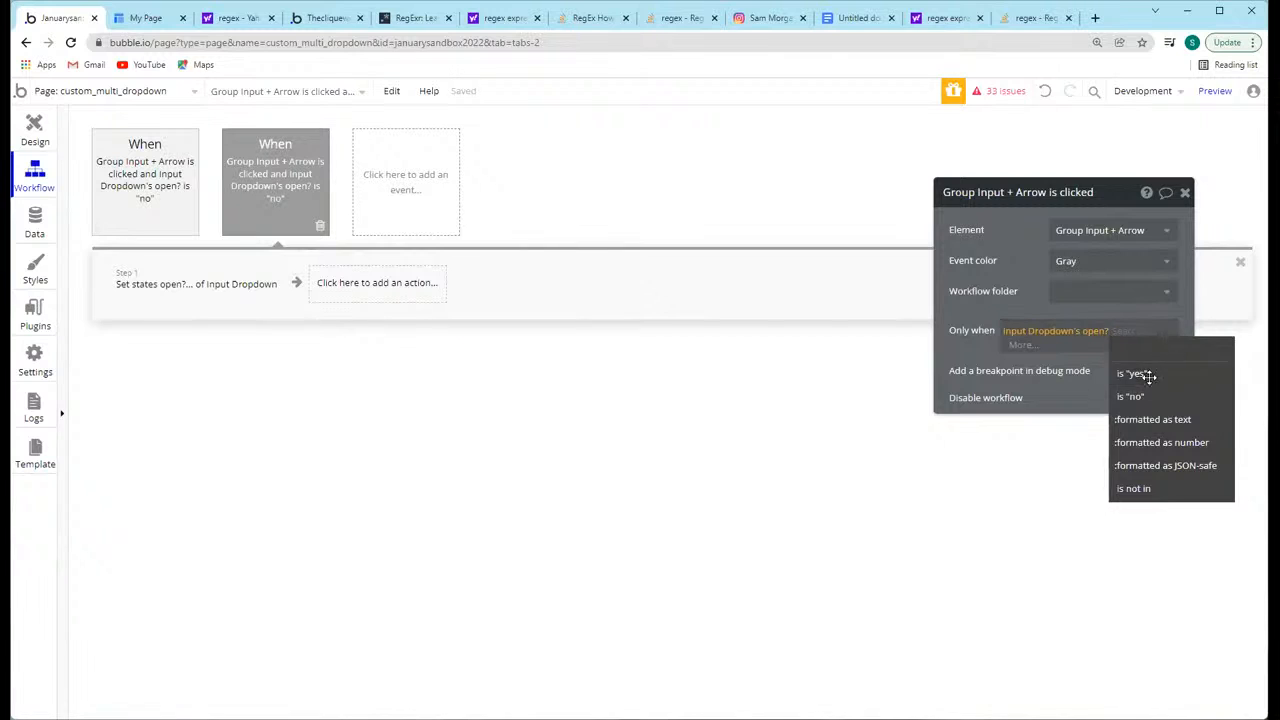
left_click(1132, 373)
Step: Have the duplicated workflow's Set state action set open? to "no" and compare the conditions of both events
left_click(190, 288)
left_click(1066, 295)
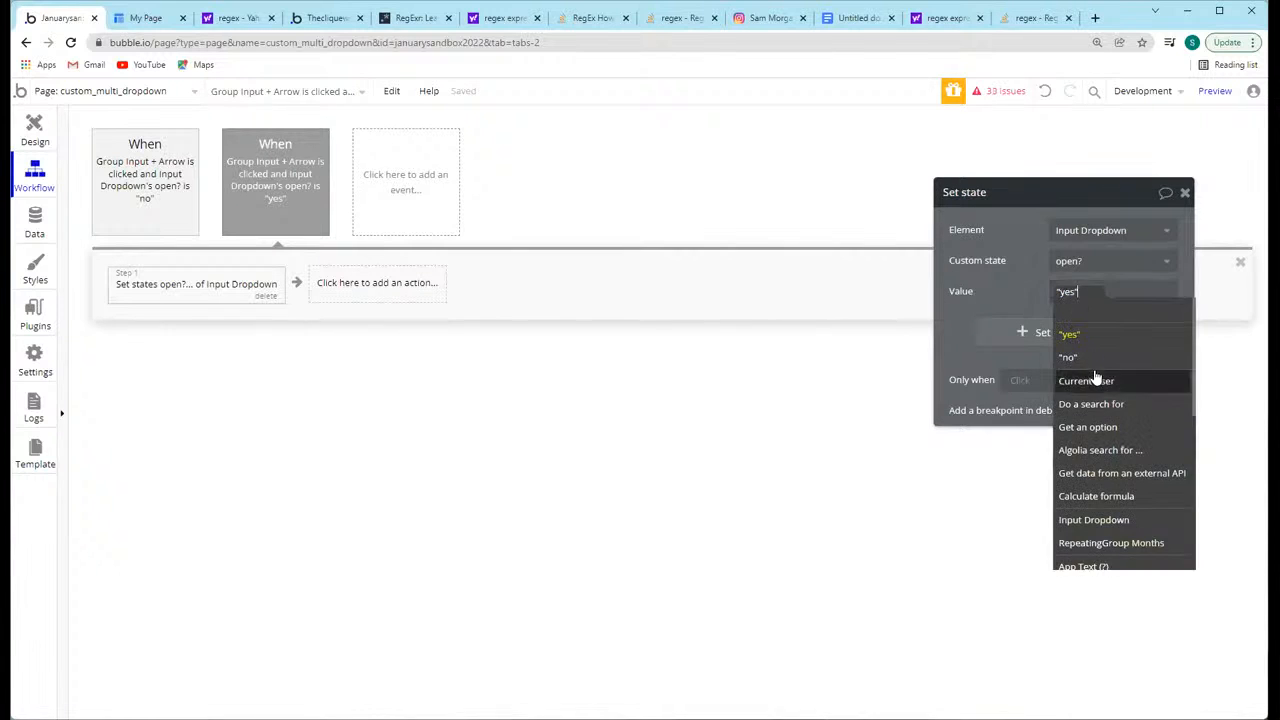
left_click(1068, 354)
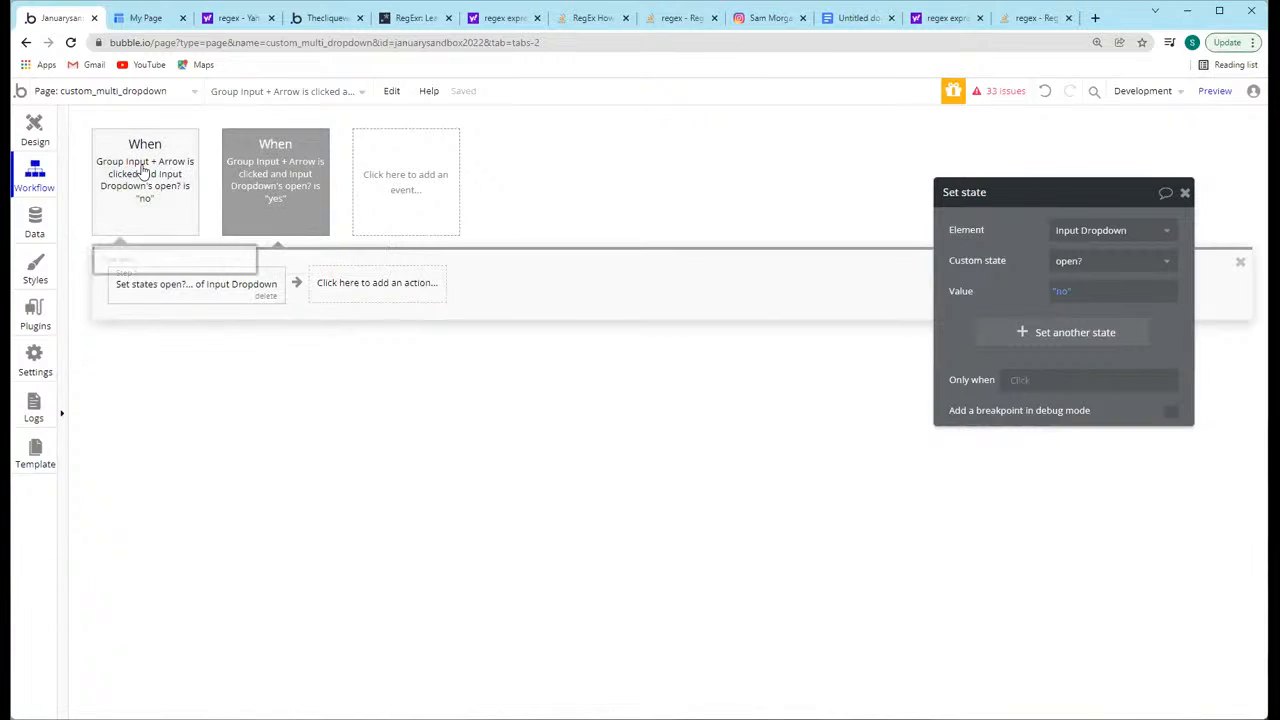
left_click(138, 176)
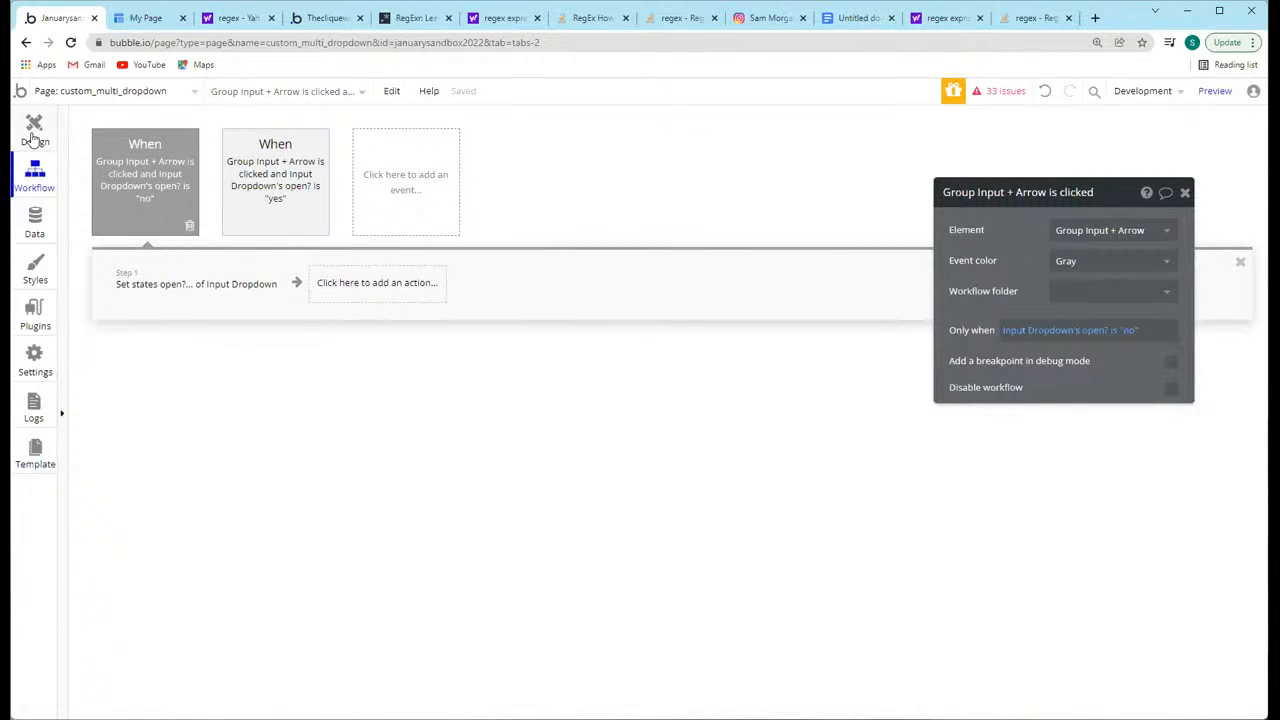
left_click(285, 196)
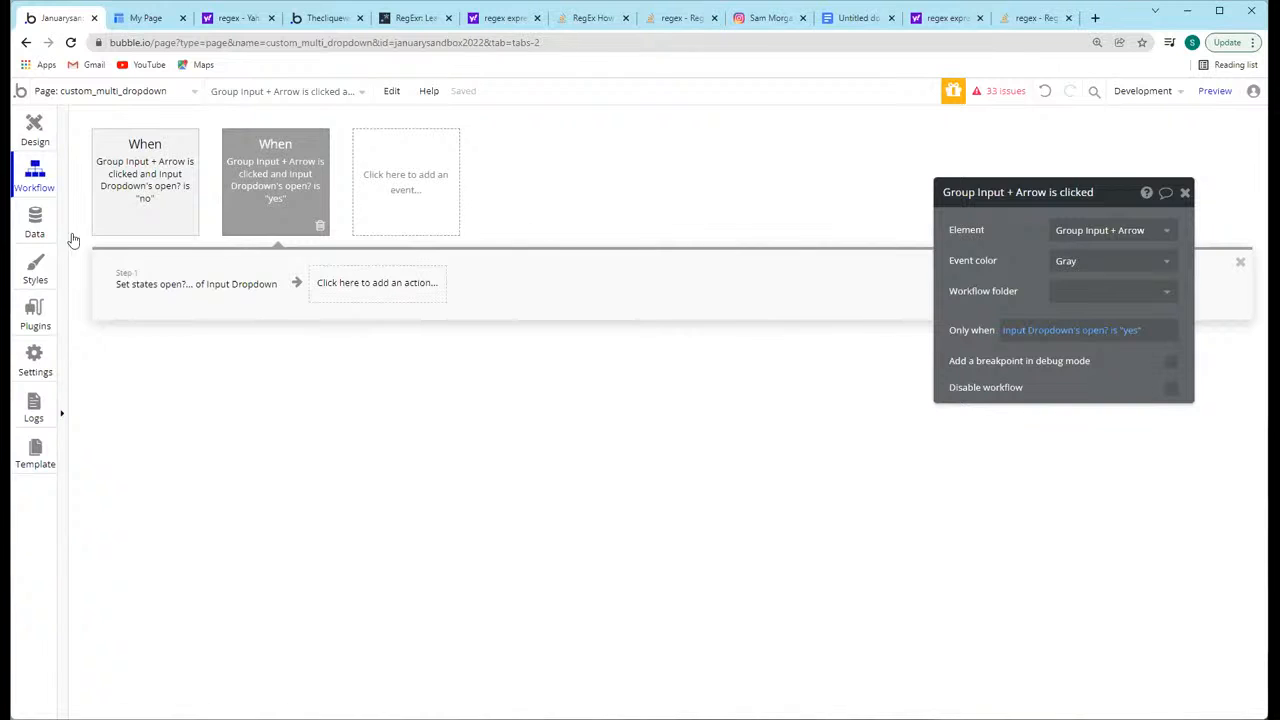
Step: Wrap the Months repeating group in a group named Group RG Visibility that is hidden on page load and collapses its height when hidden
left_click(35, 128)
left_click(797, 277)
right_click(718, 268)
left_click(805, 378)
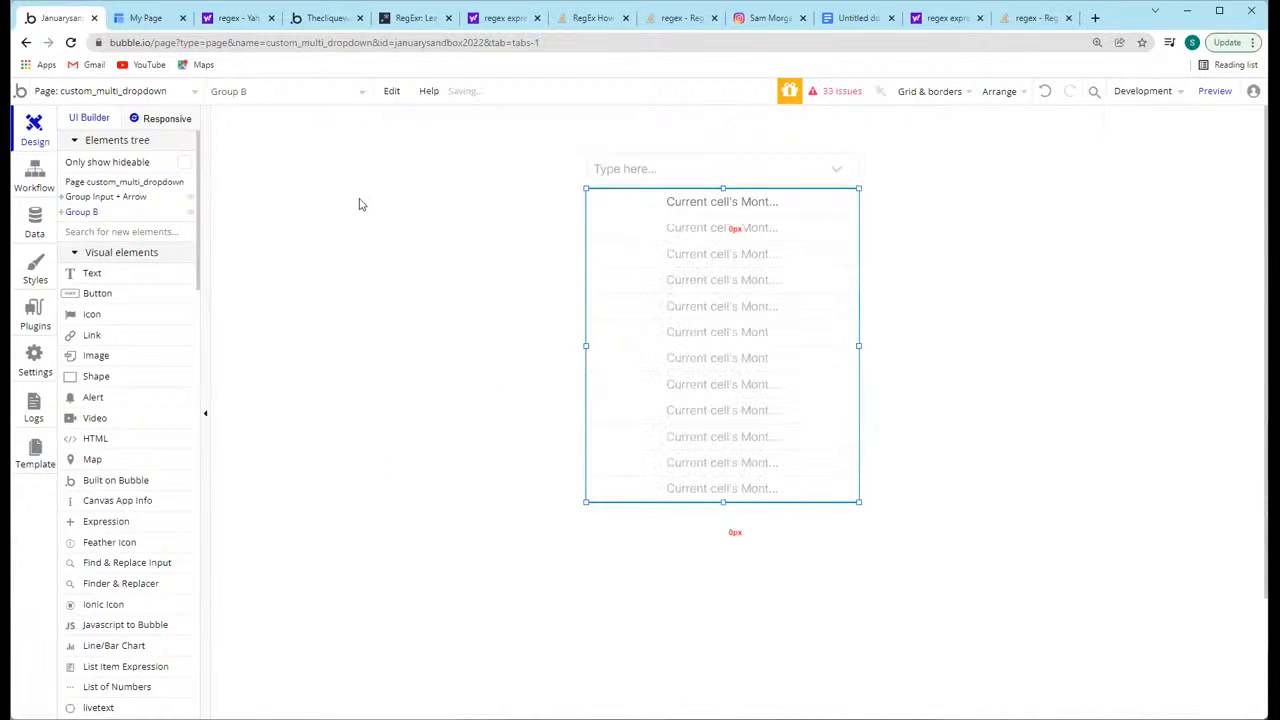
double_click(723, 192)
double_click(979, 193)
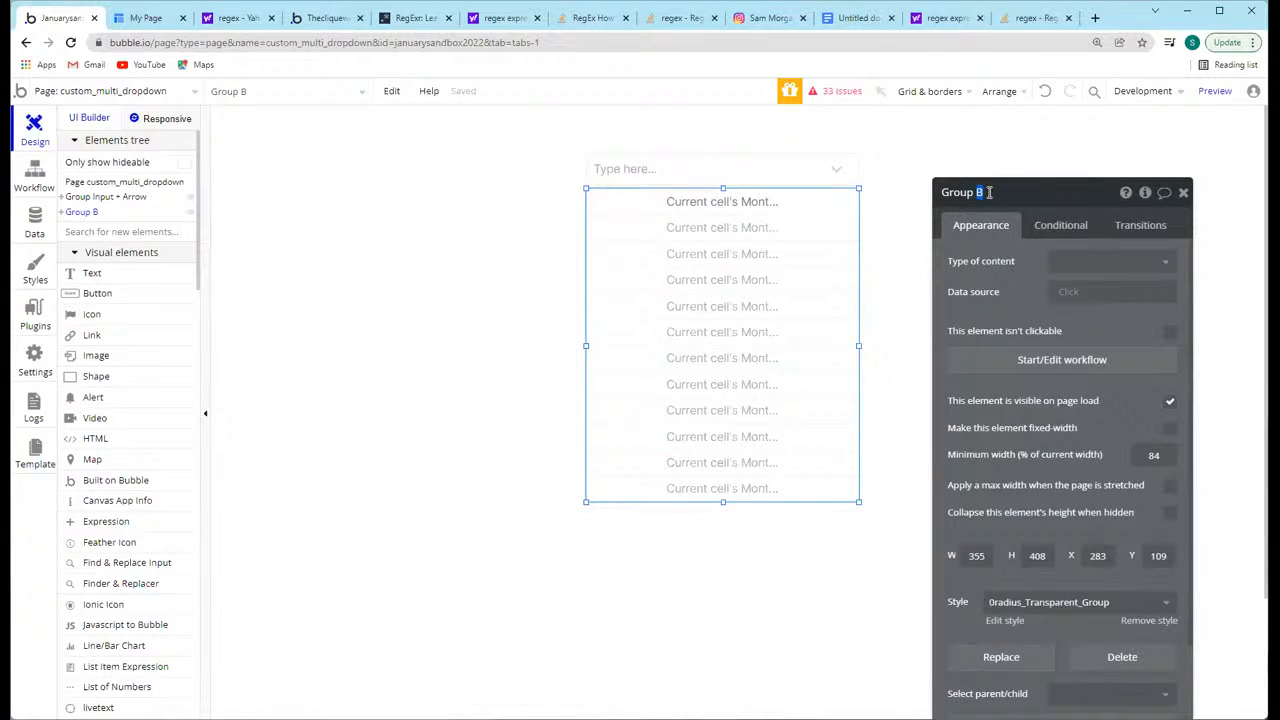
type("RG Visibility")
key("Return")
left_click(1170, 512)
left_click(1170, 401)
Step: Add a condition to Group RG Visibility that makes the element visible when Input Dropdown's open? is "yes"
left_click(390, 177)
left_click(365, 216)
left_click(327, 218)
type("input")
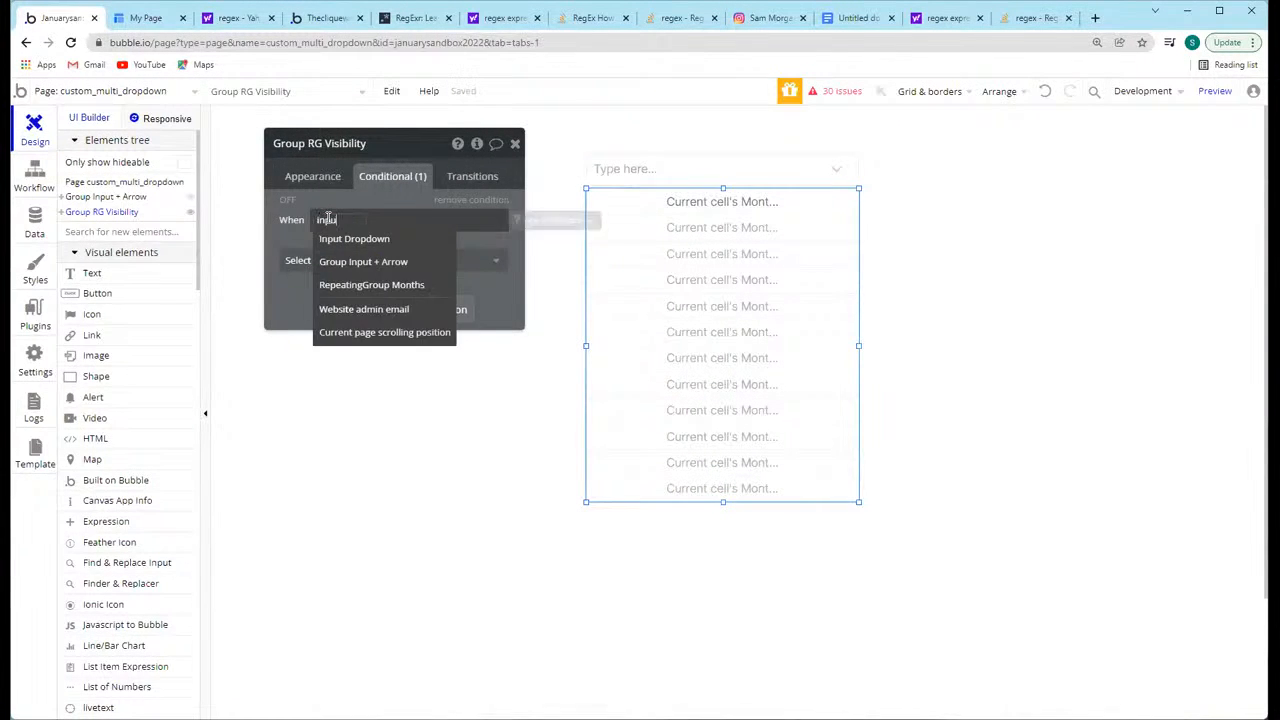
left_click(405, 242)
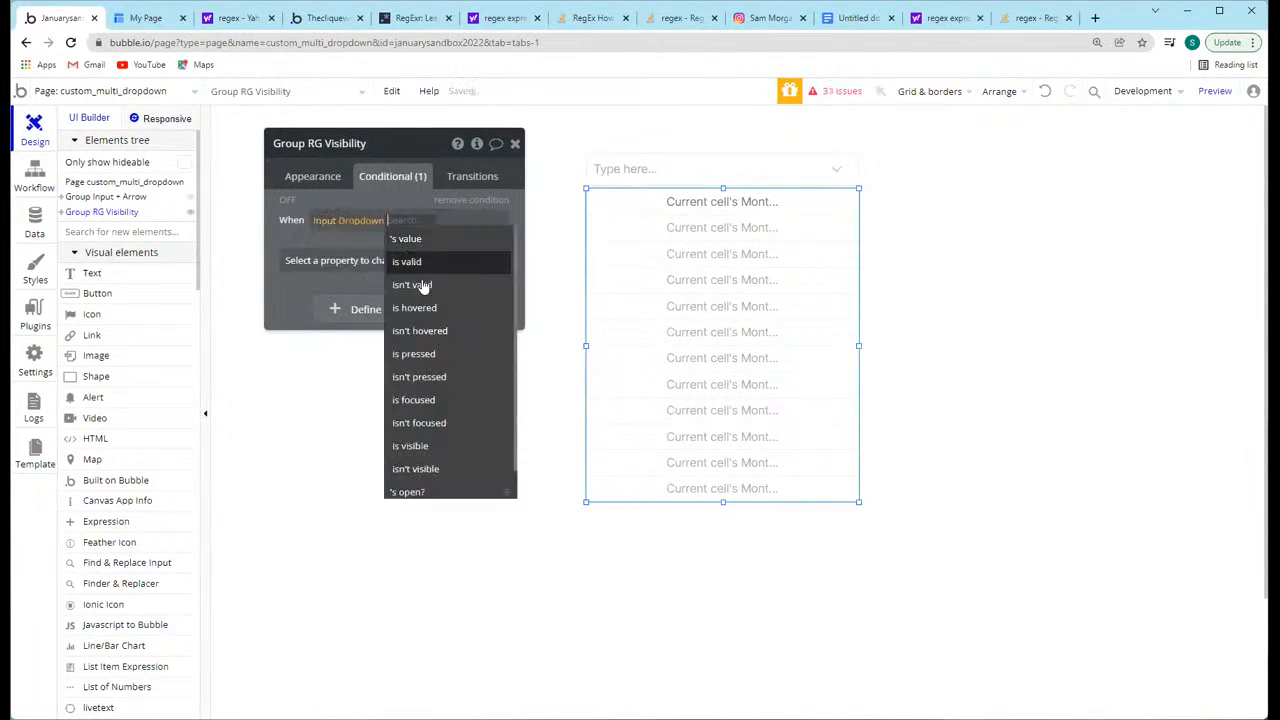
left_click(408, 491)
left_click(410, 222)
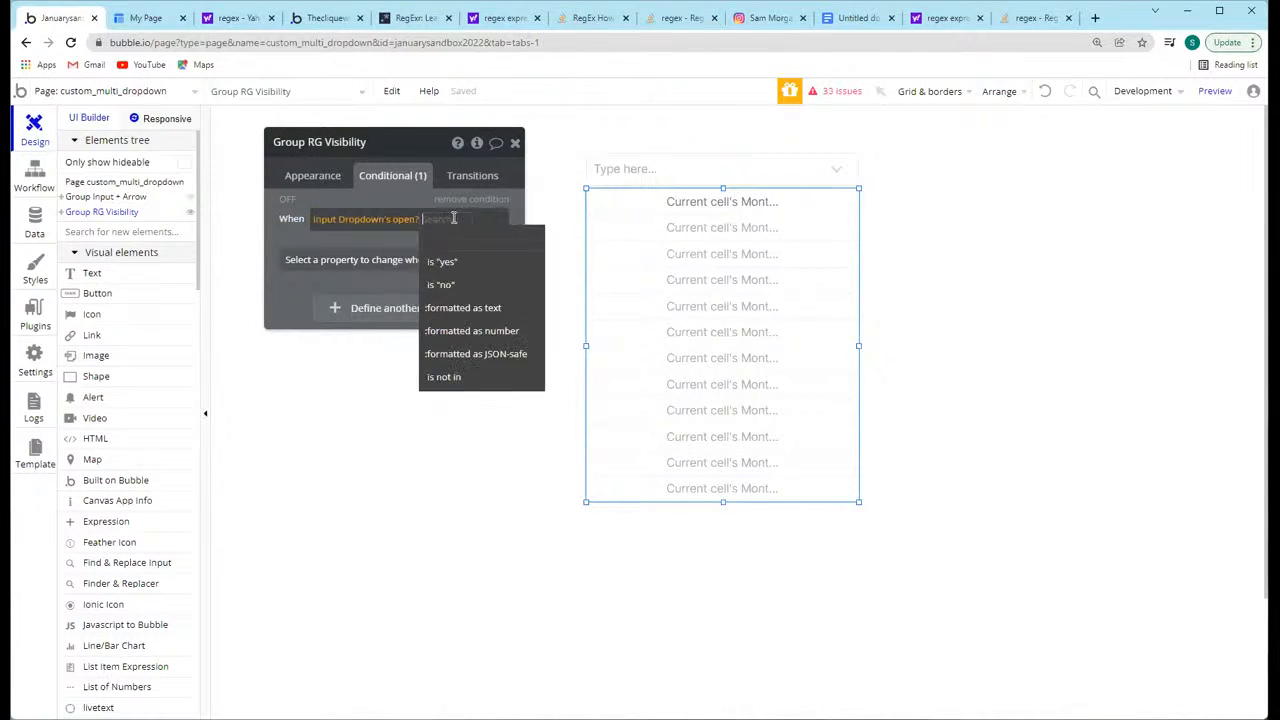
left_click(440, 257)
left_click(325, 259)
left_click(350, 307)
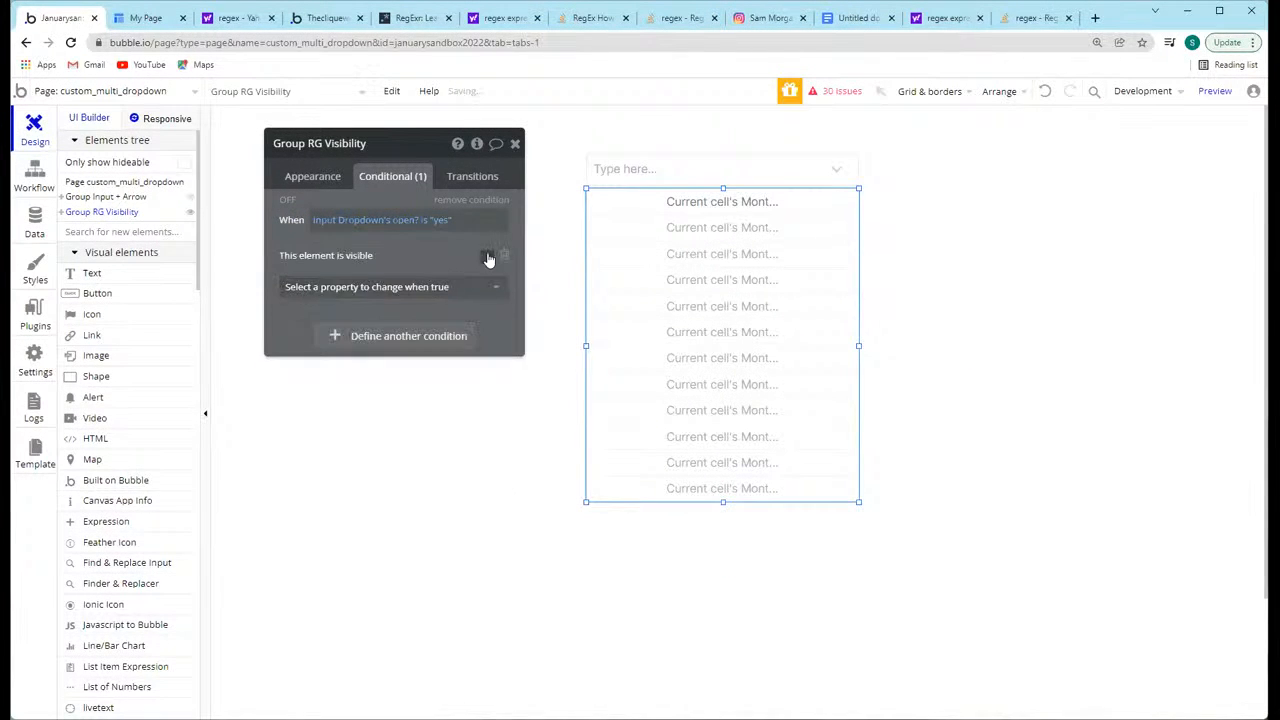
Step: Preview the page and test opening and closing the months list from the input and its arrow
left_click(1210, 92)
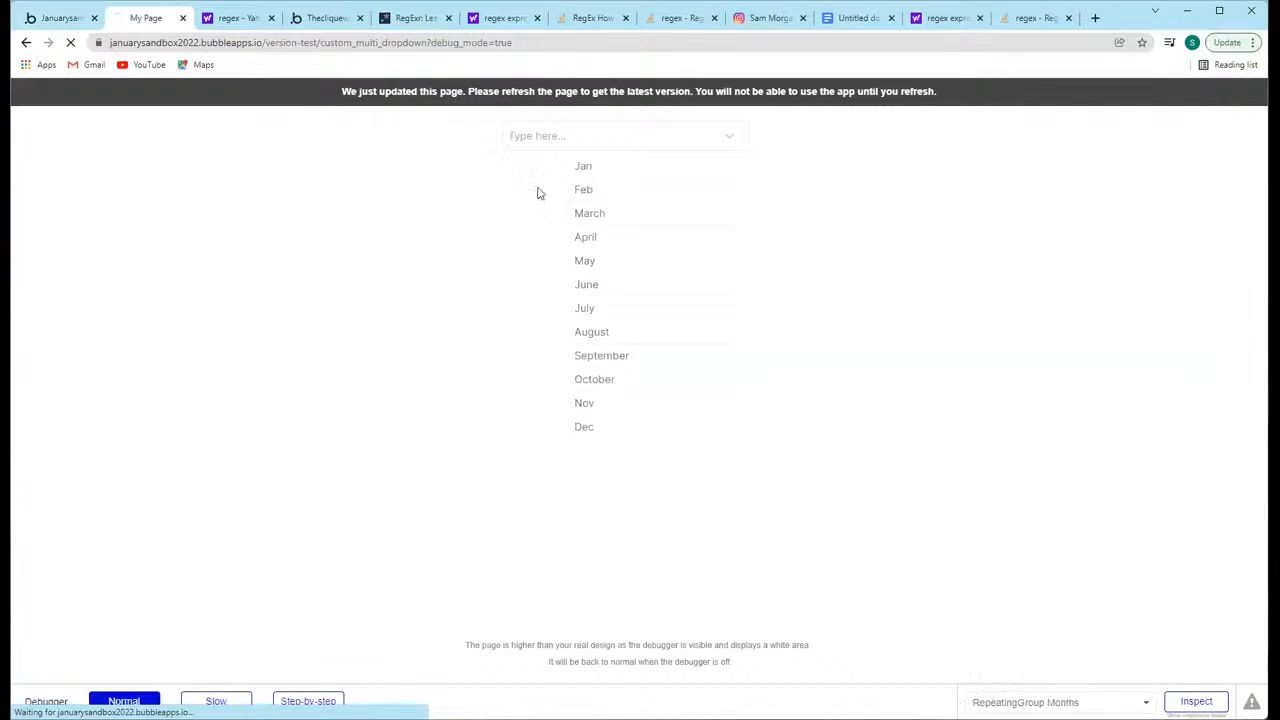
left_click(608, 139)
left_click(731, 137)
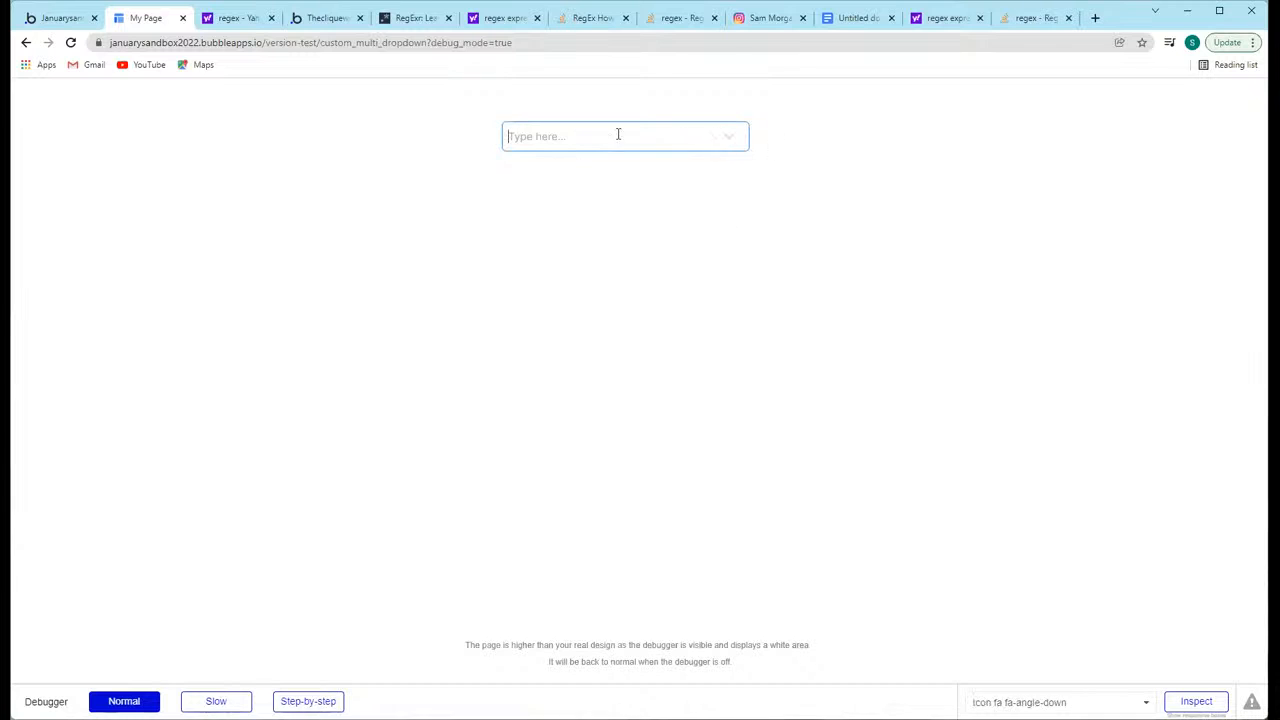
left_click(524, 135)
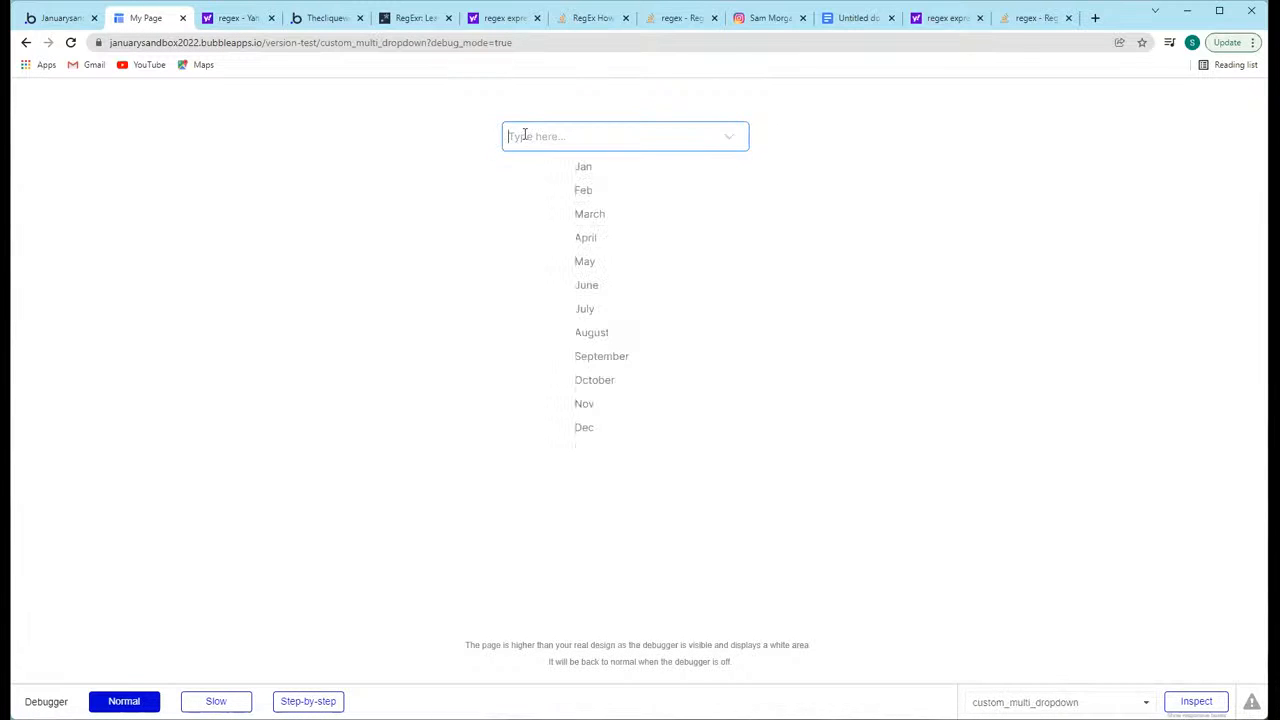
Step: Test whether the previewed dropdown input accepts text by entering ASdkj, then erase the text and toggle the list
type("ASdkj")
key("BackSpace")
key("BackSpace")
key("BackSpace")
key("BackSpace")
key("BackSpace")
key("BackSpace")
left_click(409, 149)
left_click(561, 142)
left_click(436, 189)
left_click_drag(546, 139, 330, 164)
key("BackSpace")
left_click(314, 152)
Step: Return to the editor and make Input Dropdown a disabled input
left_click(55, 20)
left_click(600, 166)
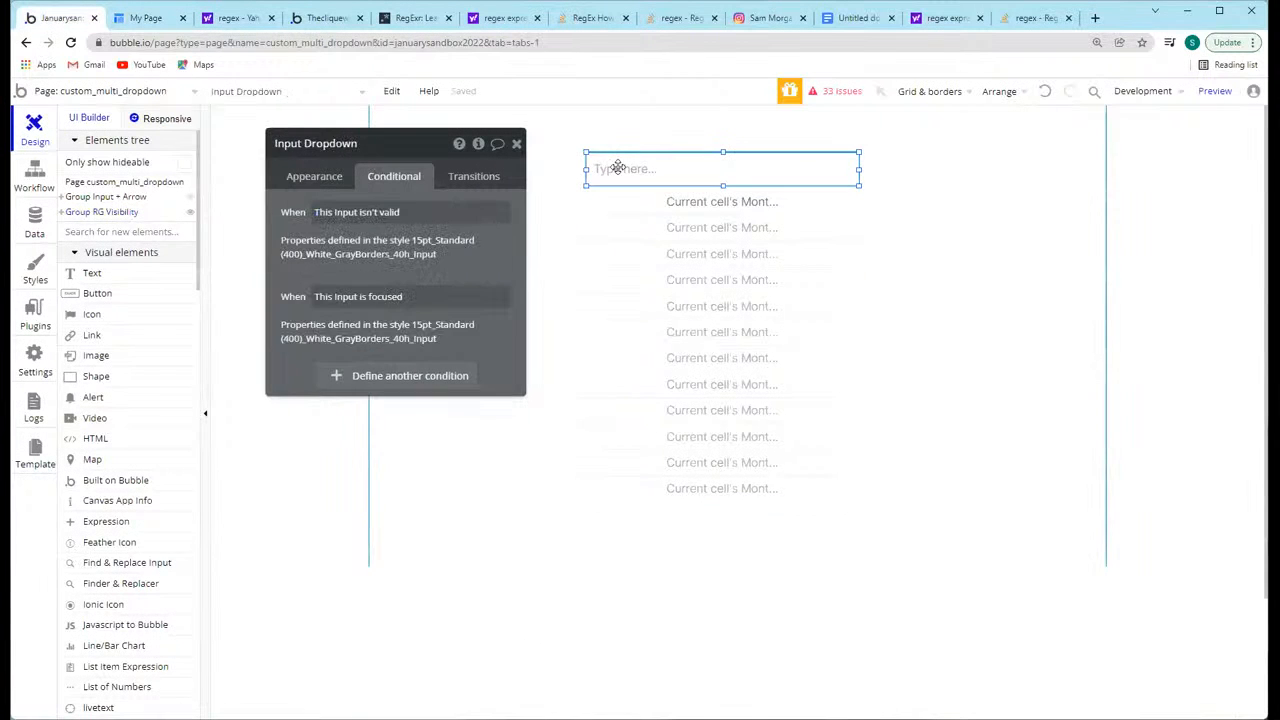
left_click(300, 176)
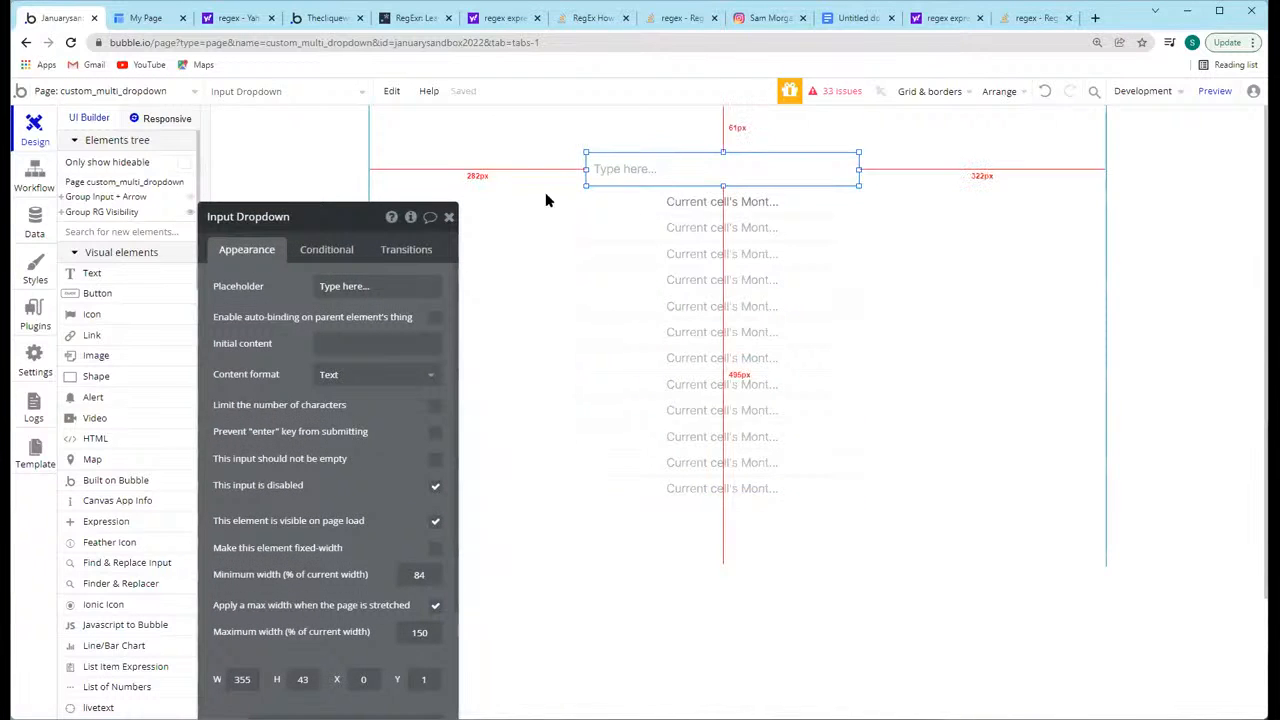
left_click(540, 190)
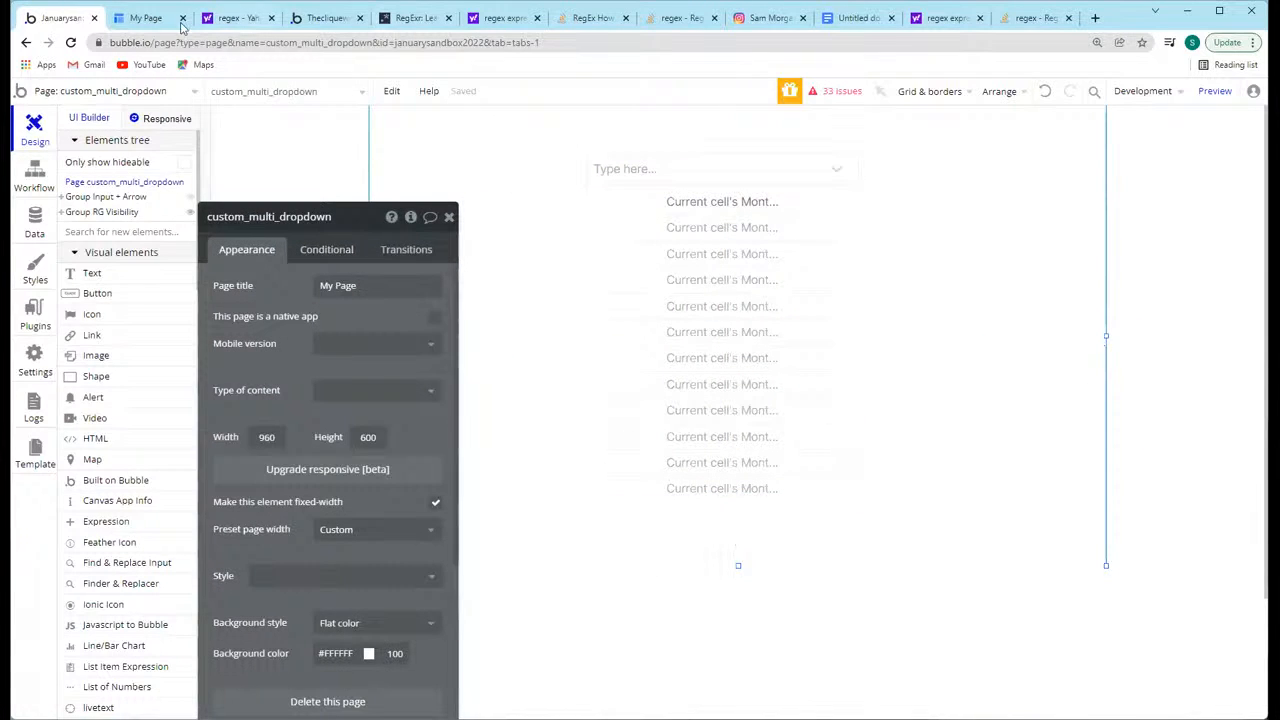
Step: Refresh the page preview and test the months list with the disabled input
left_click(140, 25)
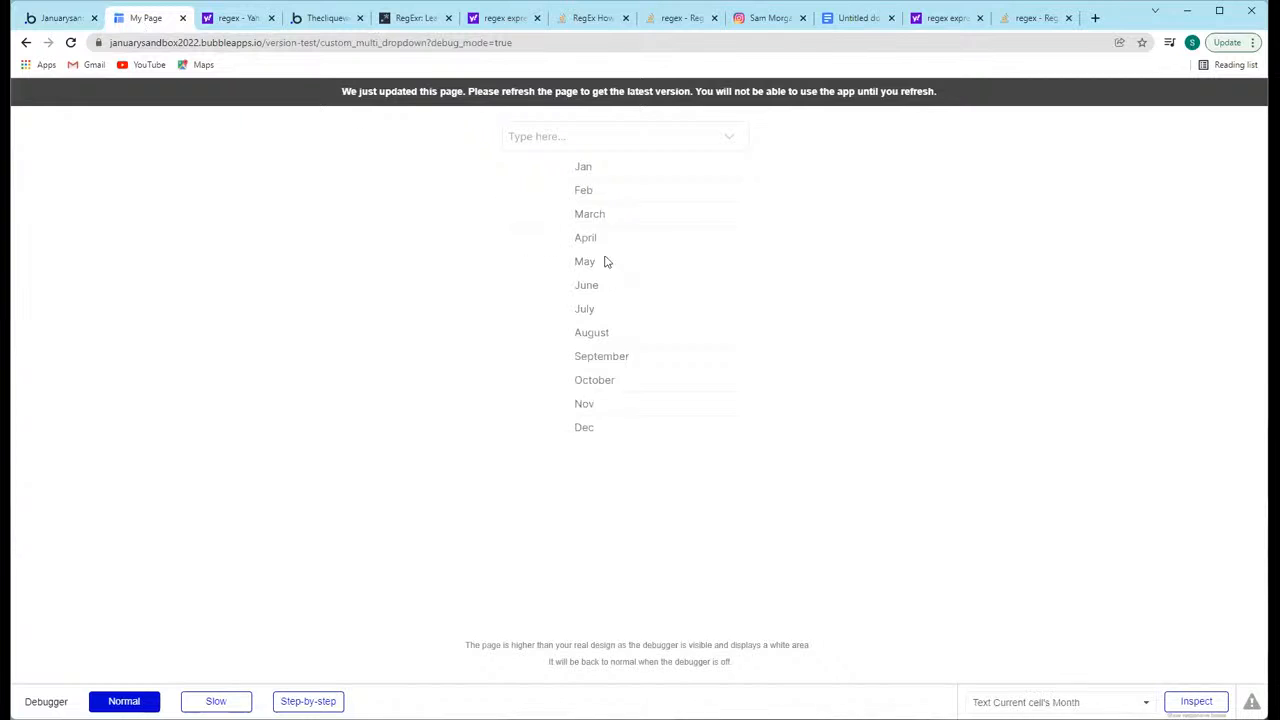
left_click(514, 135)
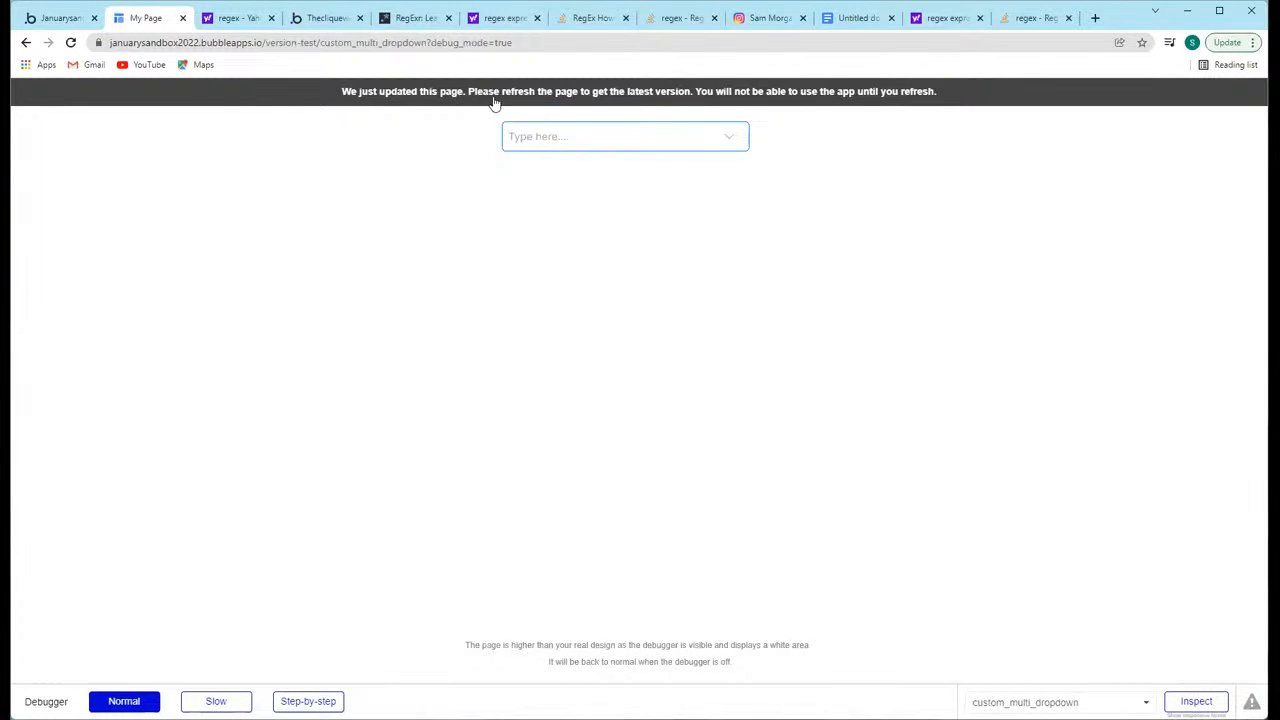
left_click(495, 96)
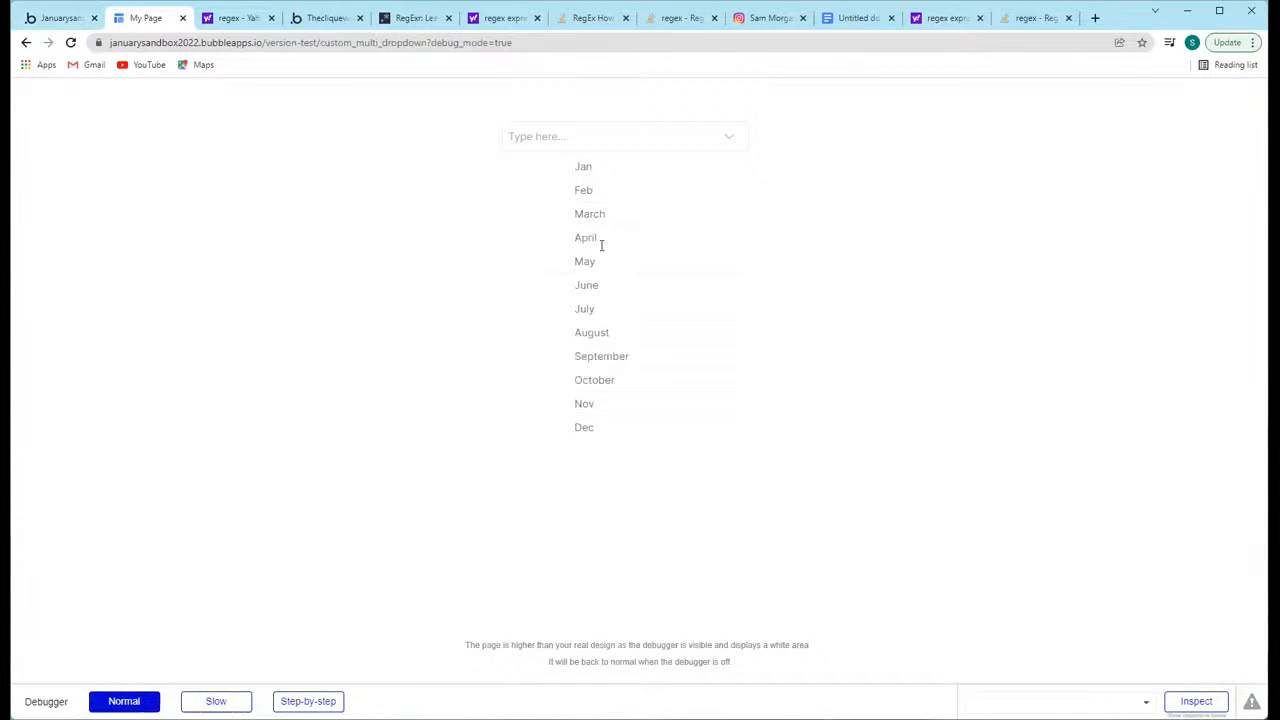
Step: Back in the editor, move the month text to the left side of the repeating group cell
left_click(60, 18)
left_click(695, 202)
left_click_drag(695, 202, 625, 203)
Step: Place a small checkbox, about 18 by 19, at the right end of the Months repeating group's first cell
left_click(711, 240)
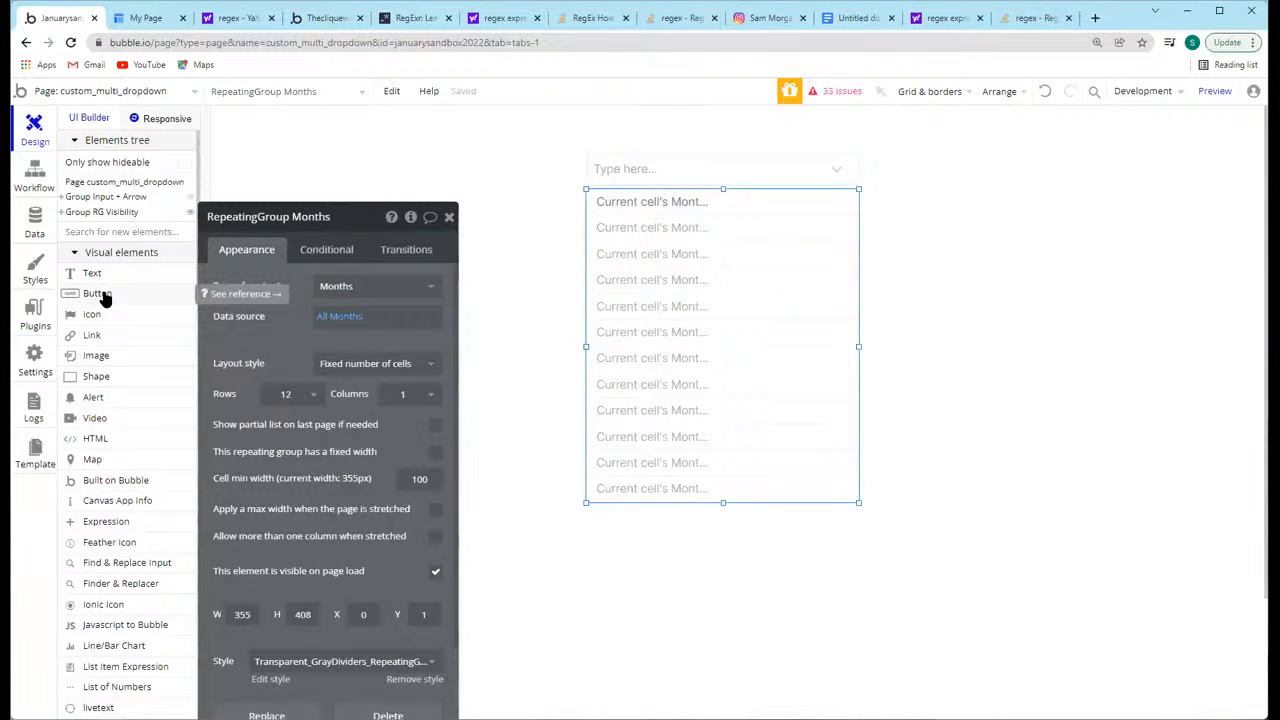
scroll(128, 450, "down", 2)
scroll(128, 450, "down", 2)
scroll(137, 414, "down", 1)
left_click(104, 504)
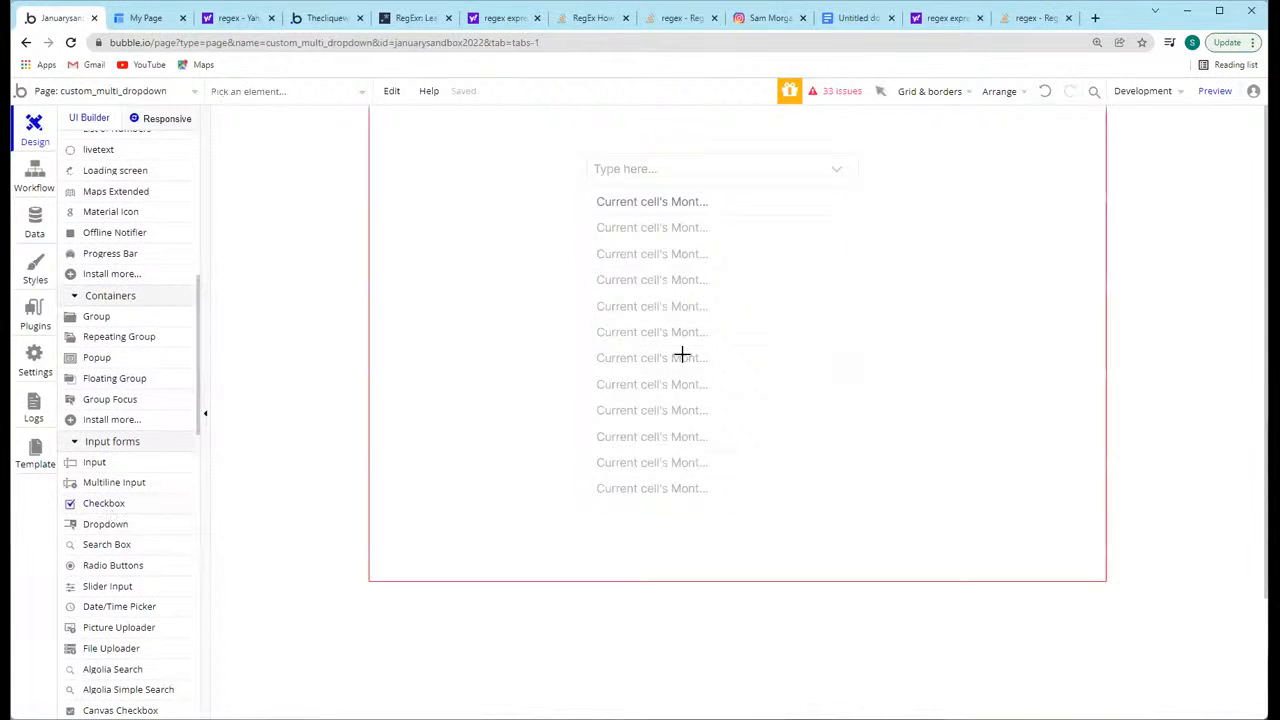
left_click(843, 205)
left_click_drag(842, 206, 843, 208)
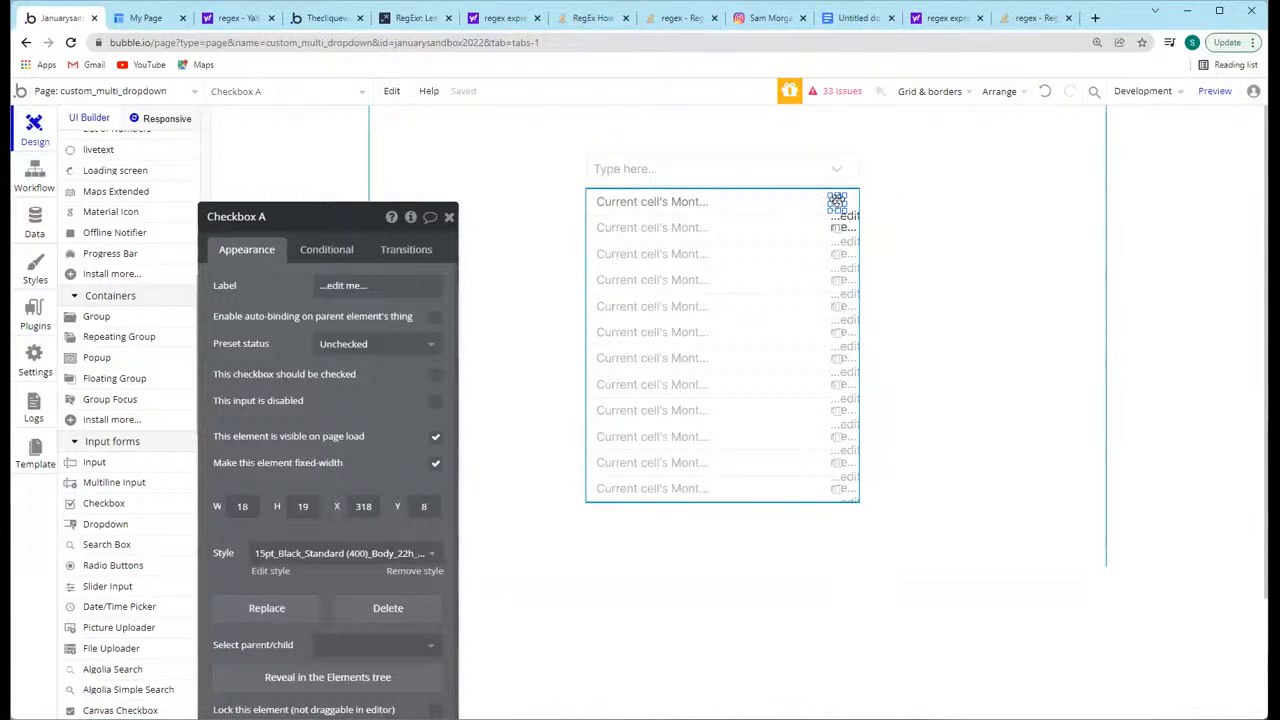
Step: Clear the new checkbox's label text and rename the element Checkbox Select
left_click(343, 285)
left_click(248, 318)
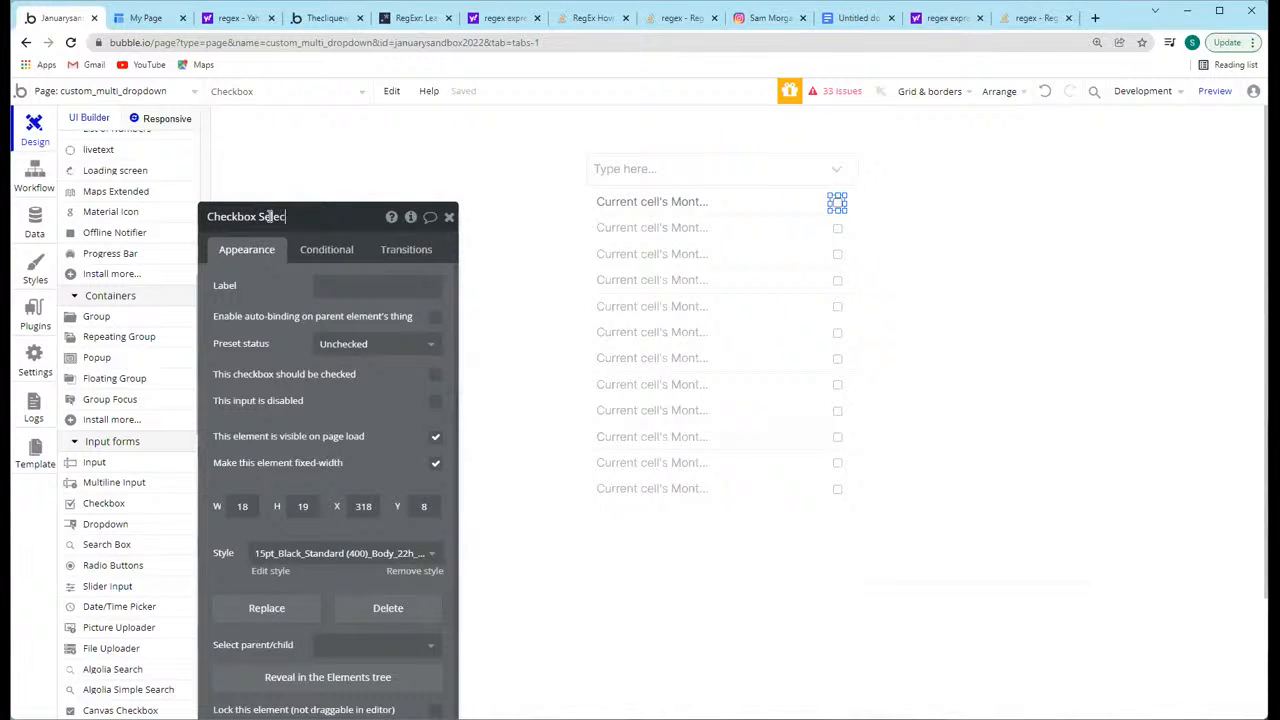
left_click(838, 200)
left_click(889, 217)
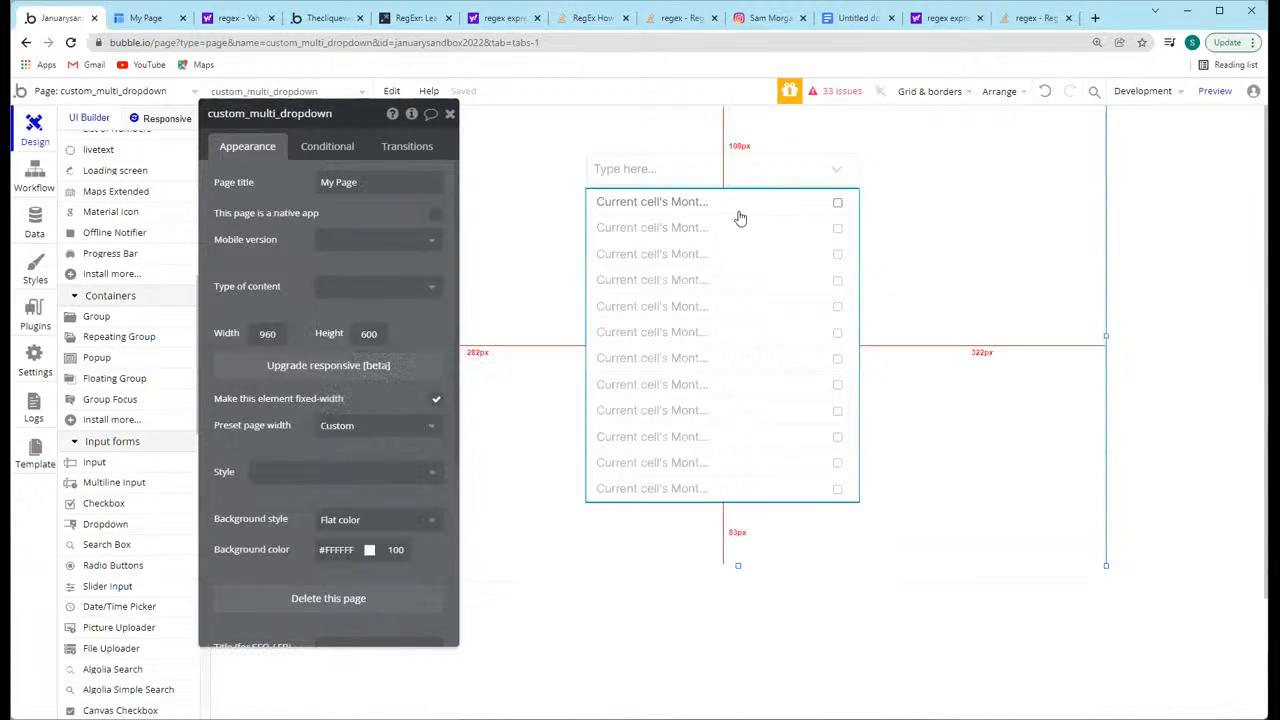
Step: Group the month text and the selection checkbox in the Months repeating group's first cell
left_click(845, 203)
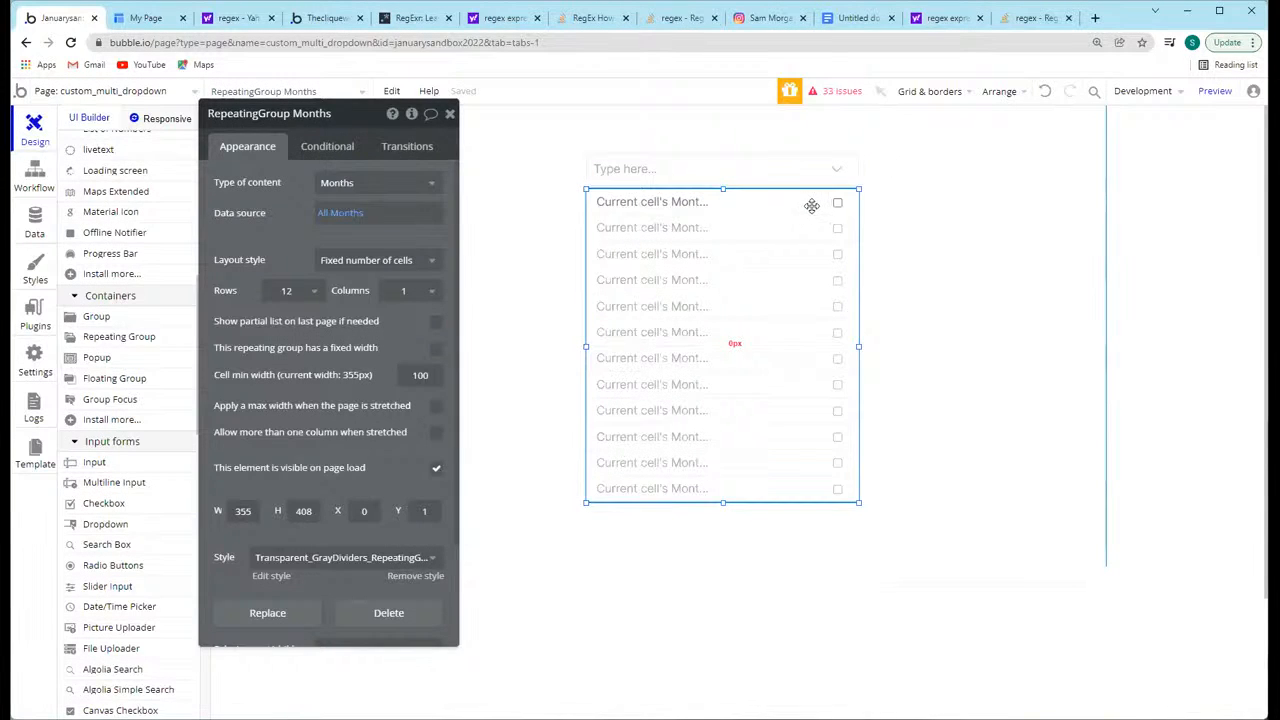
left_click(686, 205)
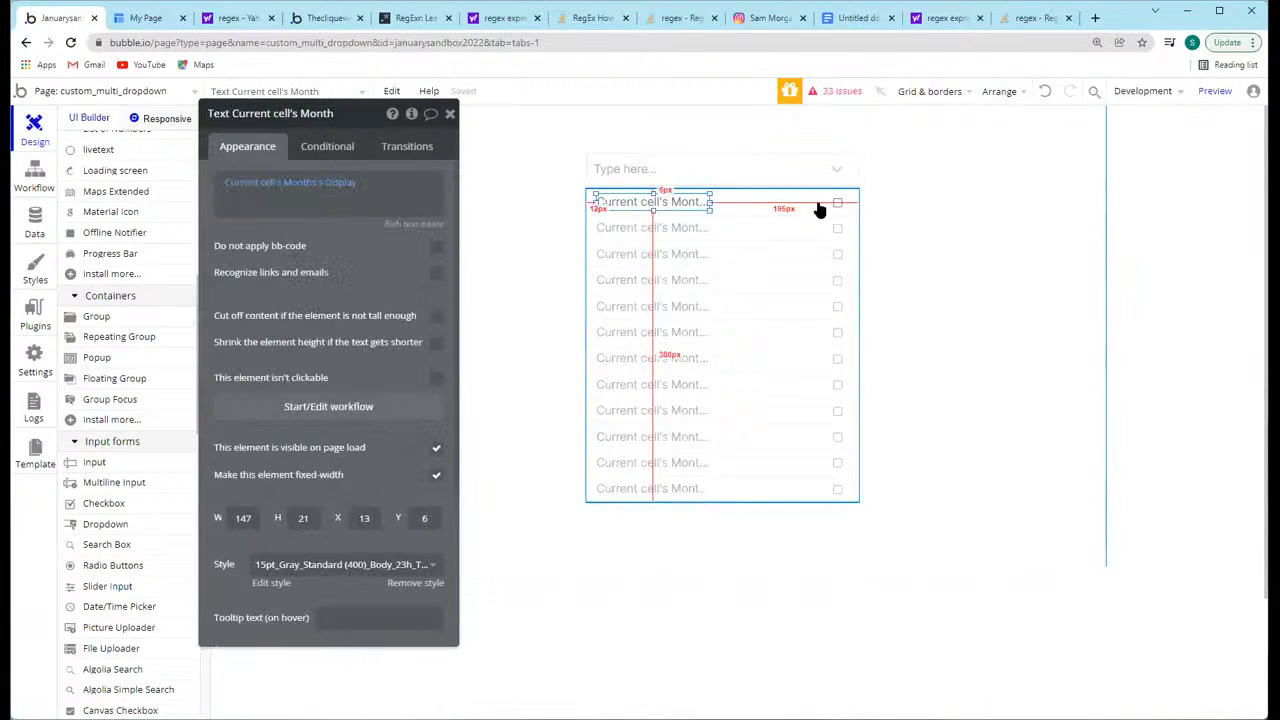
left_click(837, 202, "shift")
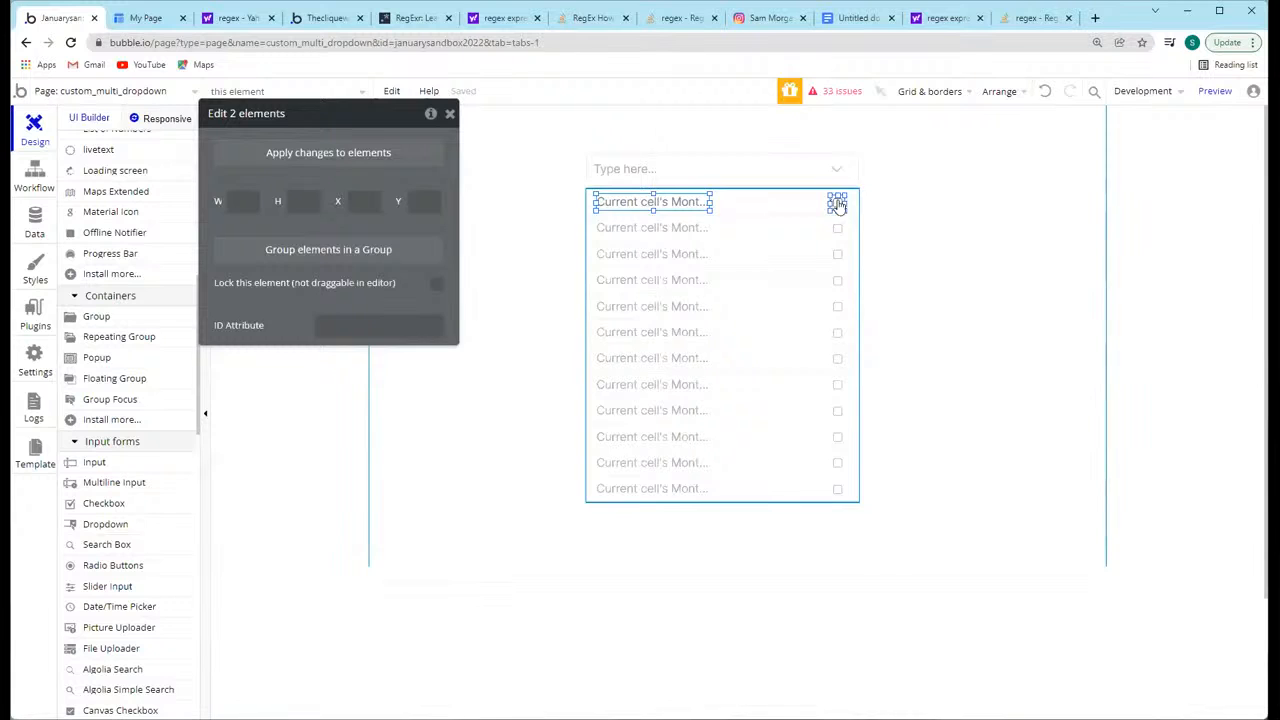
right_click(837, 202)
left_click(918, 267)
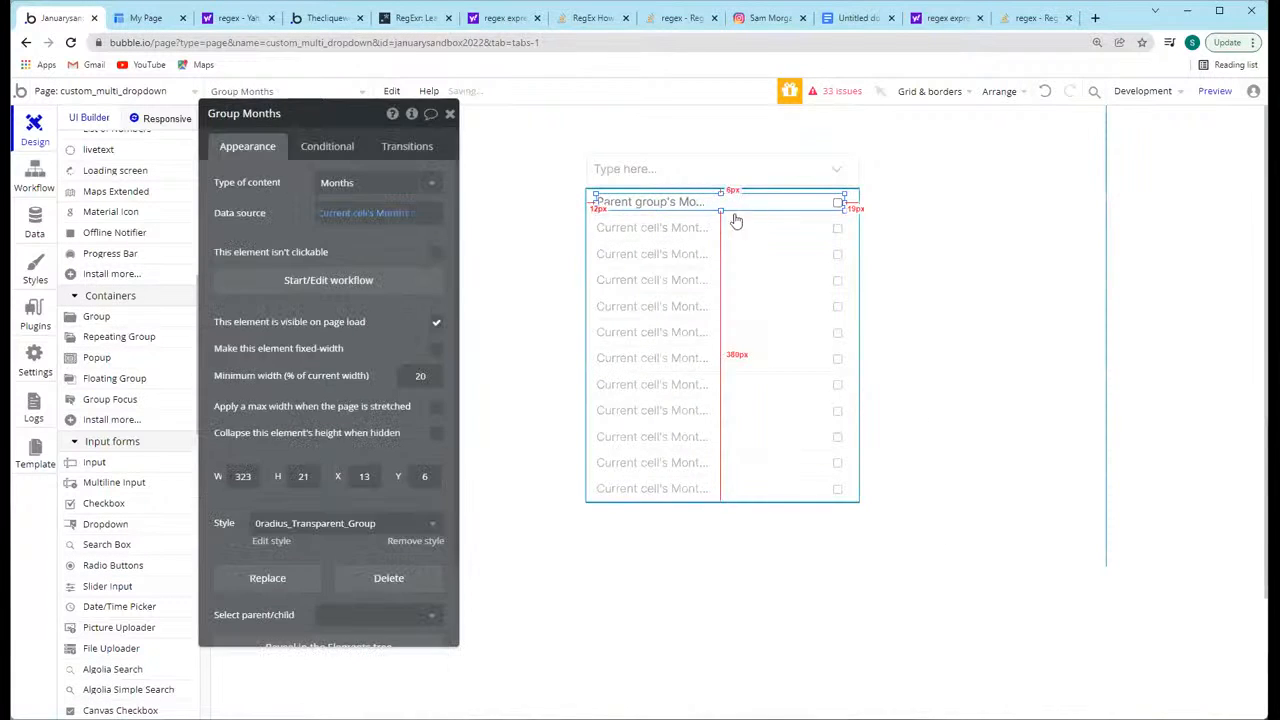
Step: Resize Group Months to fill the whole repeating group cell, 355 wide by 33 high at X 0, Y 0
left_click_drag(720, 217, 701, 190)
left_click_drag(594, 202, 586, 200)
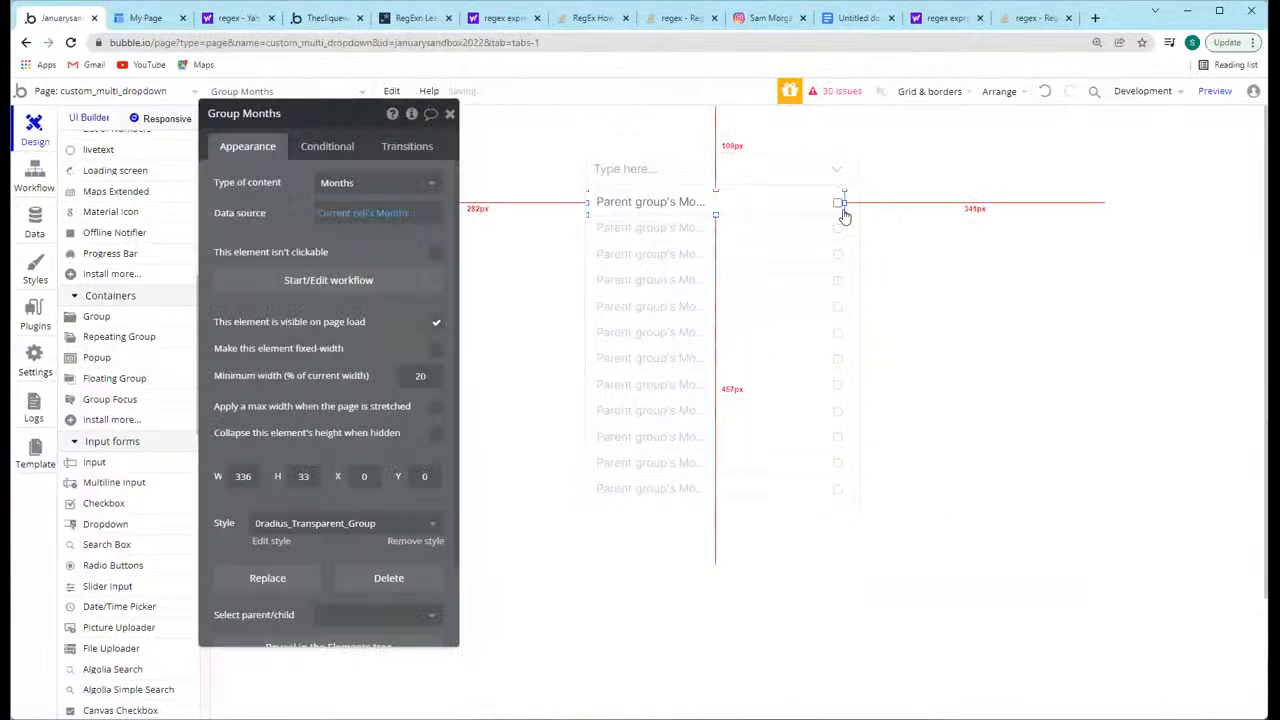
left_click_drag(844, 201, 858, 201)
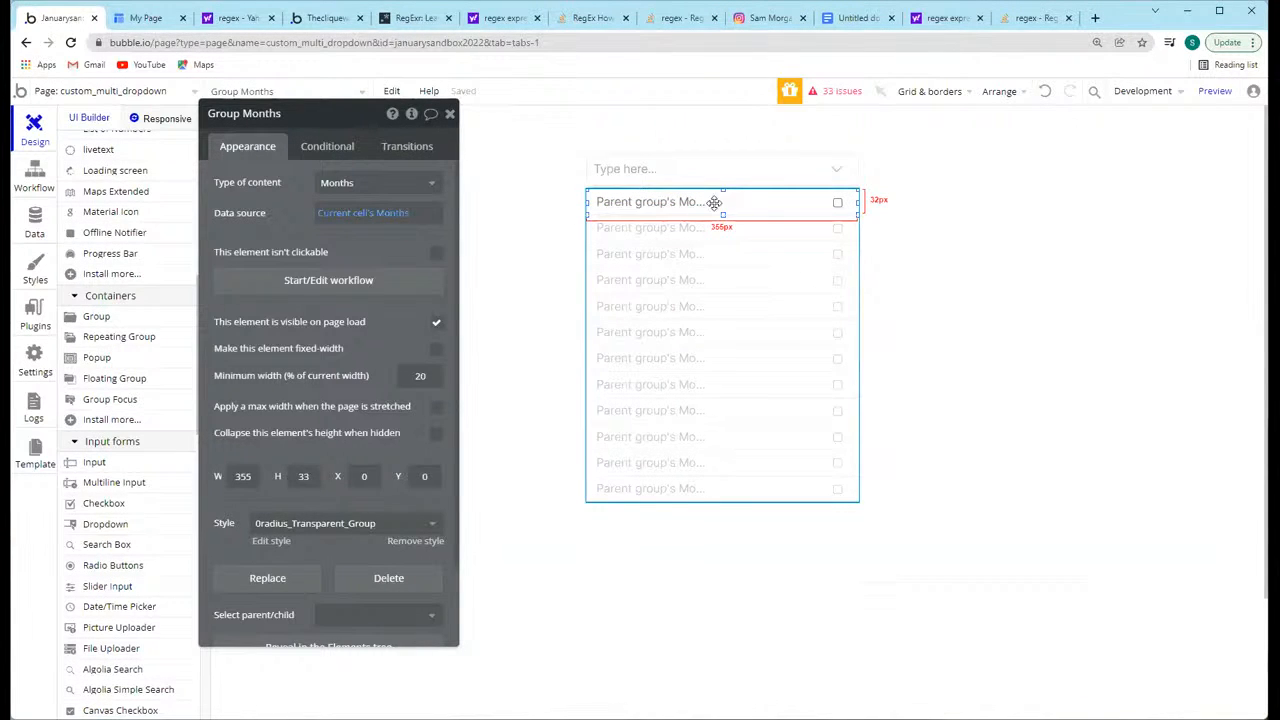
Step: Create a workflow for when Group Months is clicked and add a Set state action targeting Input Dropdown
left_click(318, 281)
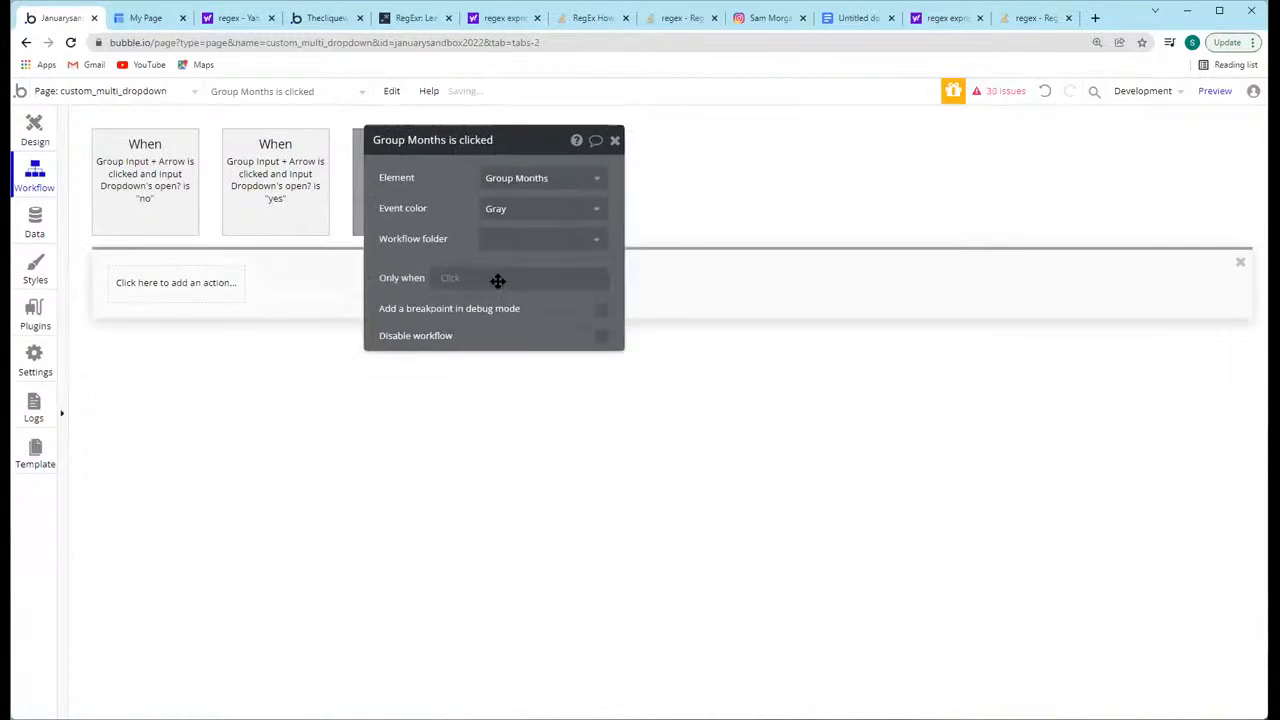
left_click(172, 282)
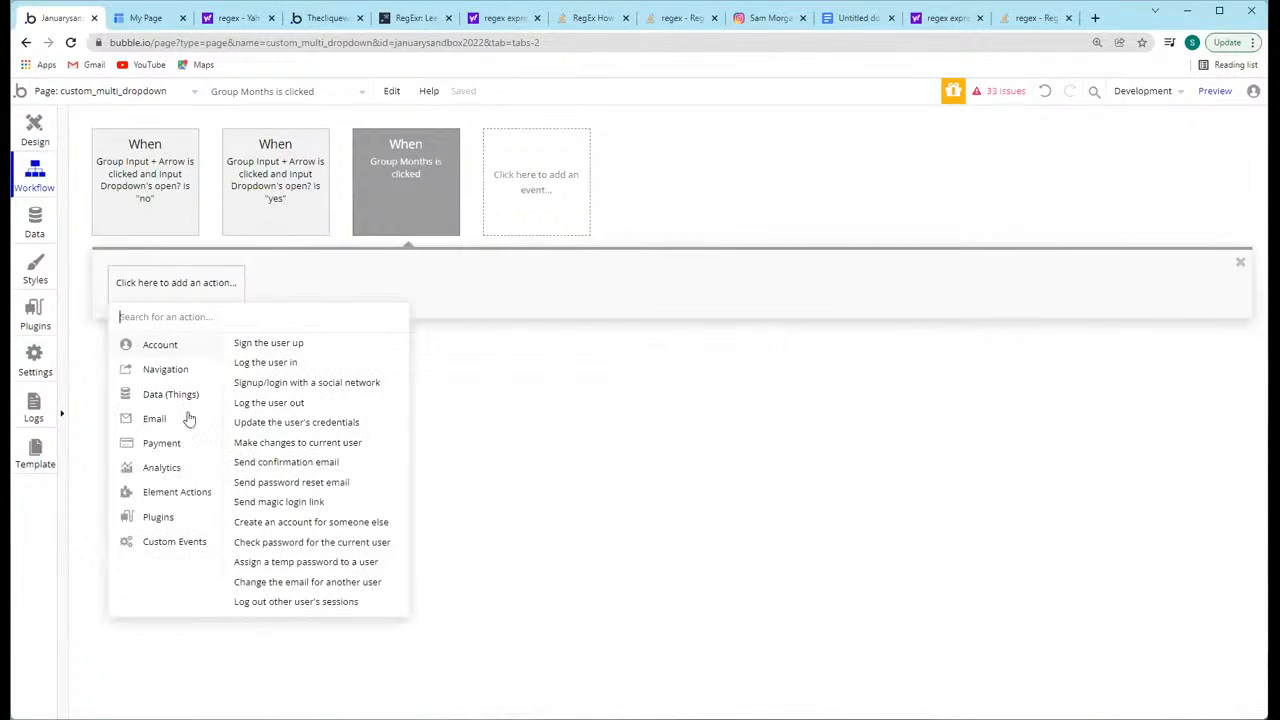
mouse_move(188, 497)
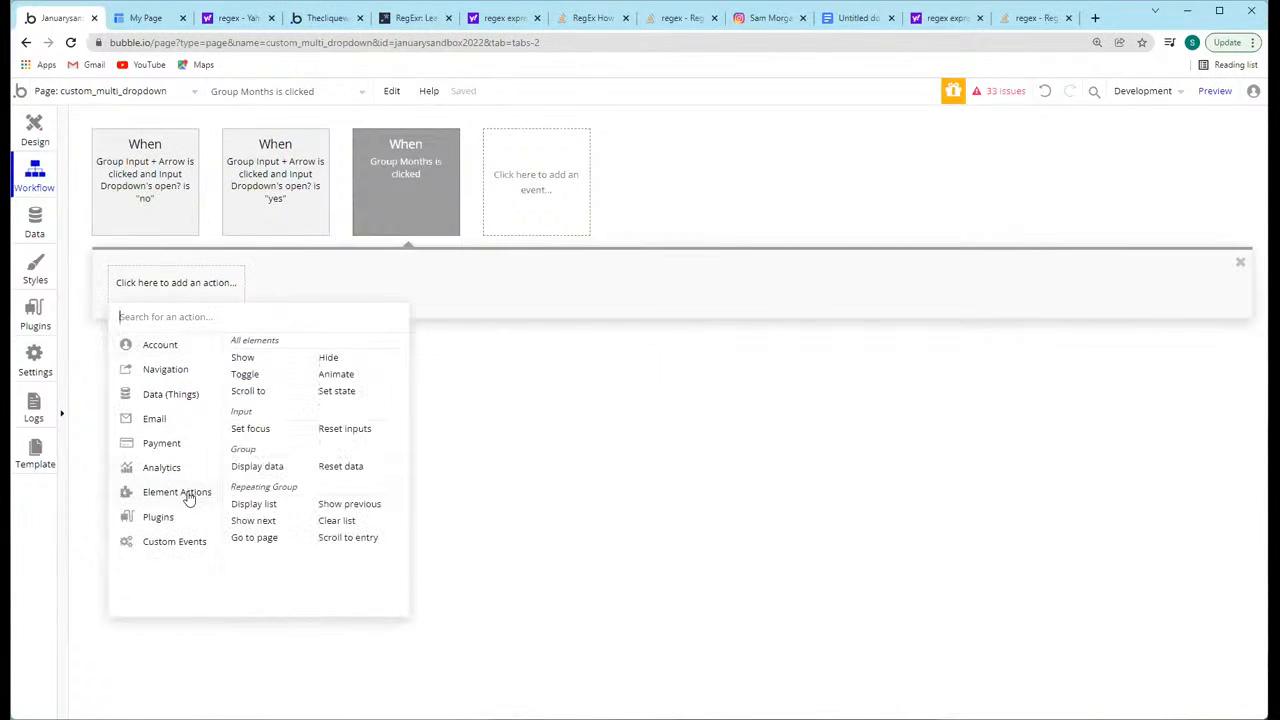
left_click(338, 391)
left_click(643, 383)
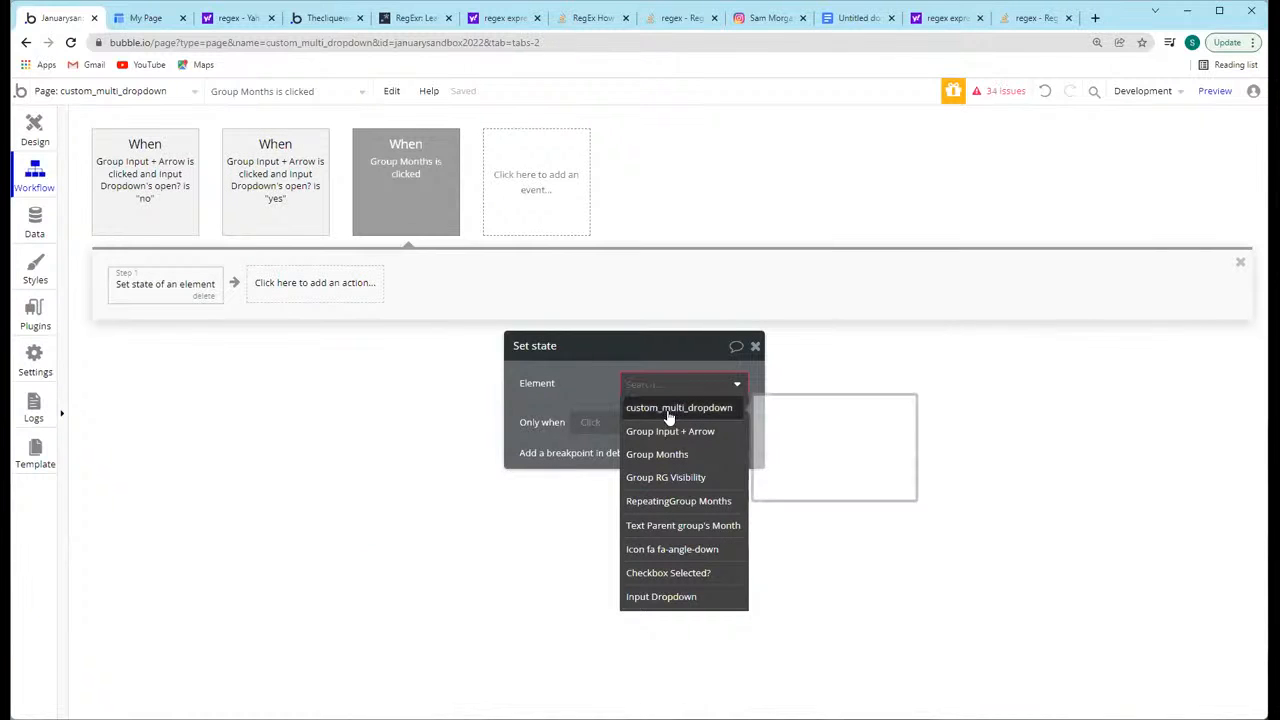
left_click(686, 601)
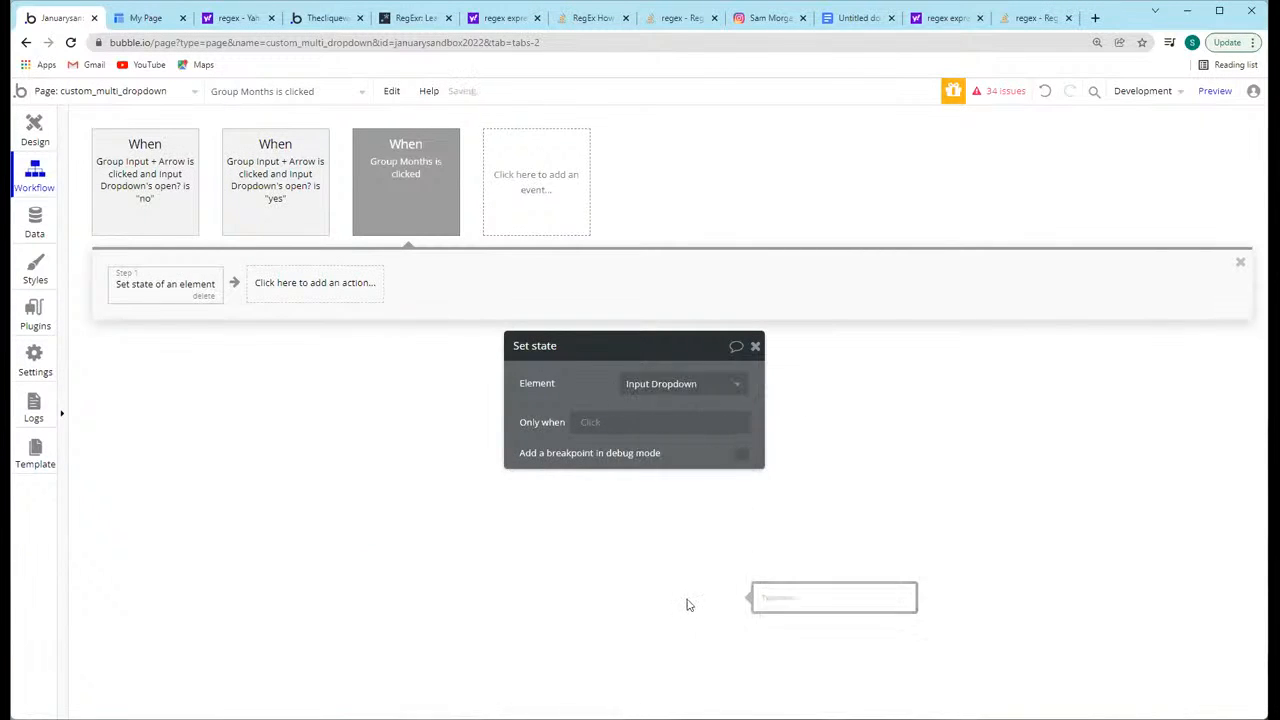
Step: Create a custom state named active values on Input Dropdown, of type Months and holding a list
left_click_drag(535, 360, 494, 221)
left_click(640, 274)
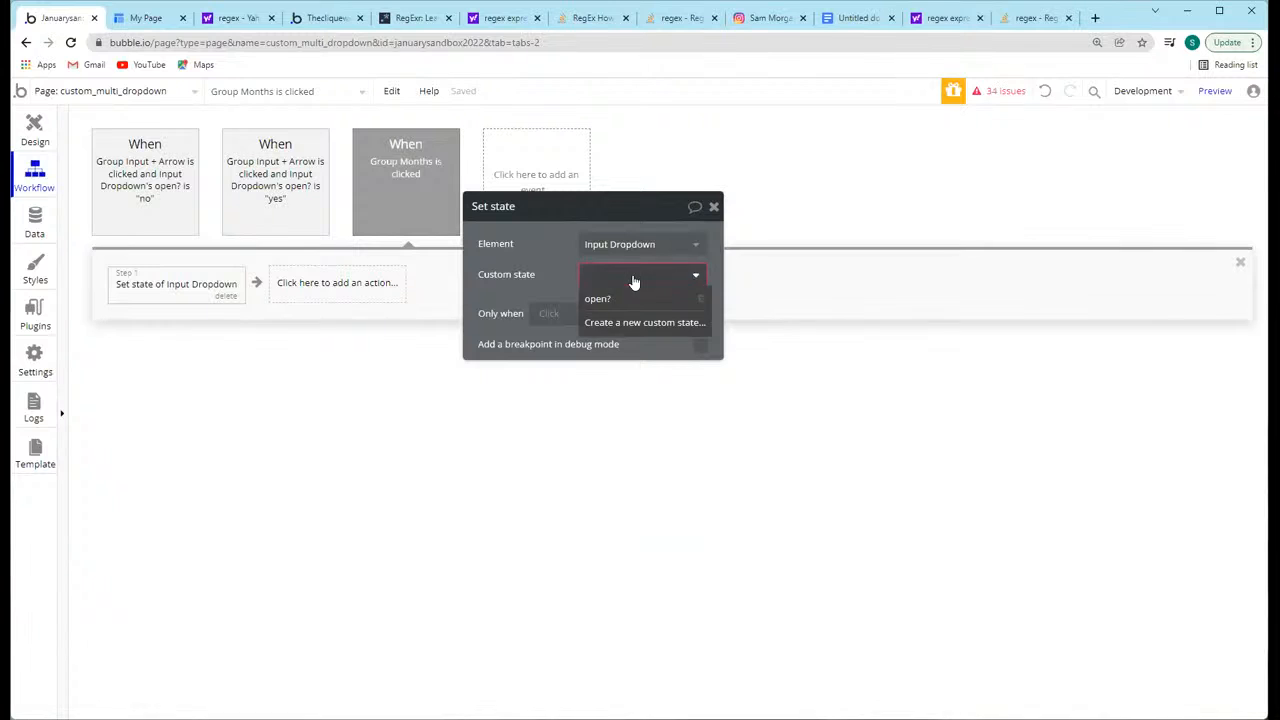
left_click(622, 332)
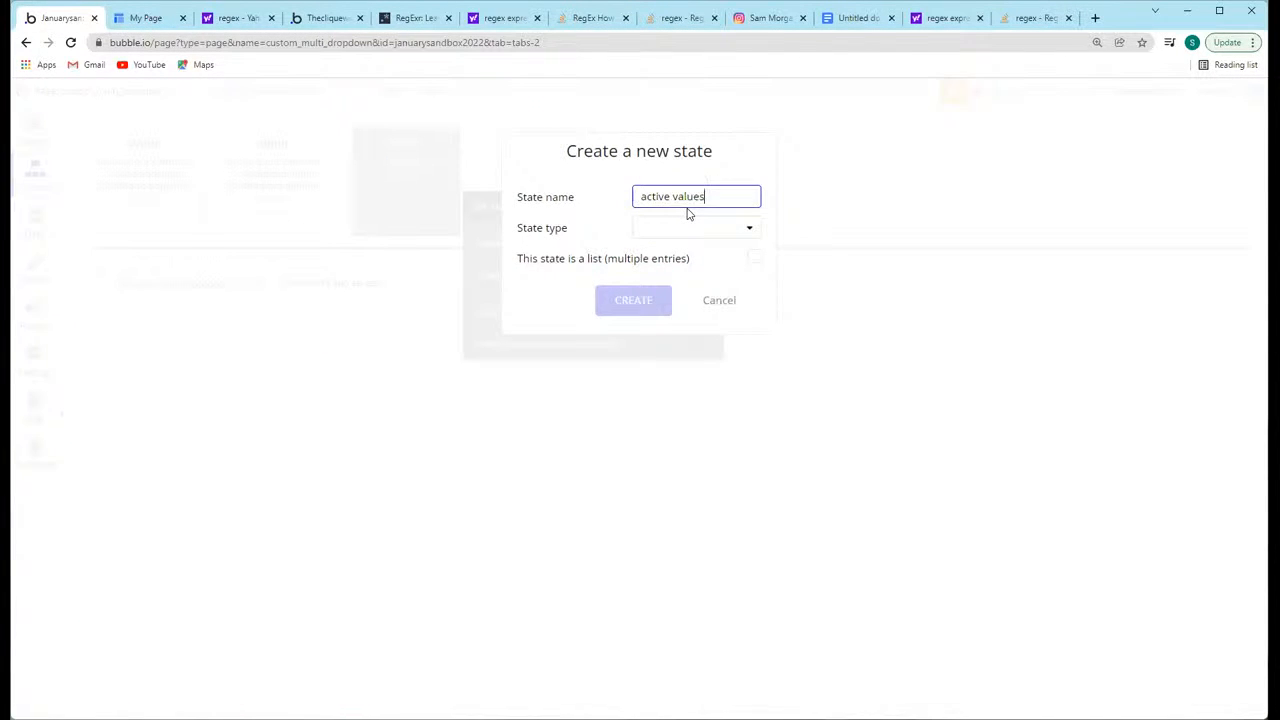
left_click(670, 238)
left_click(665, 256)
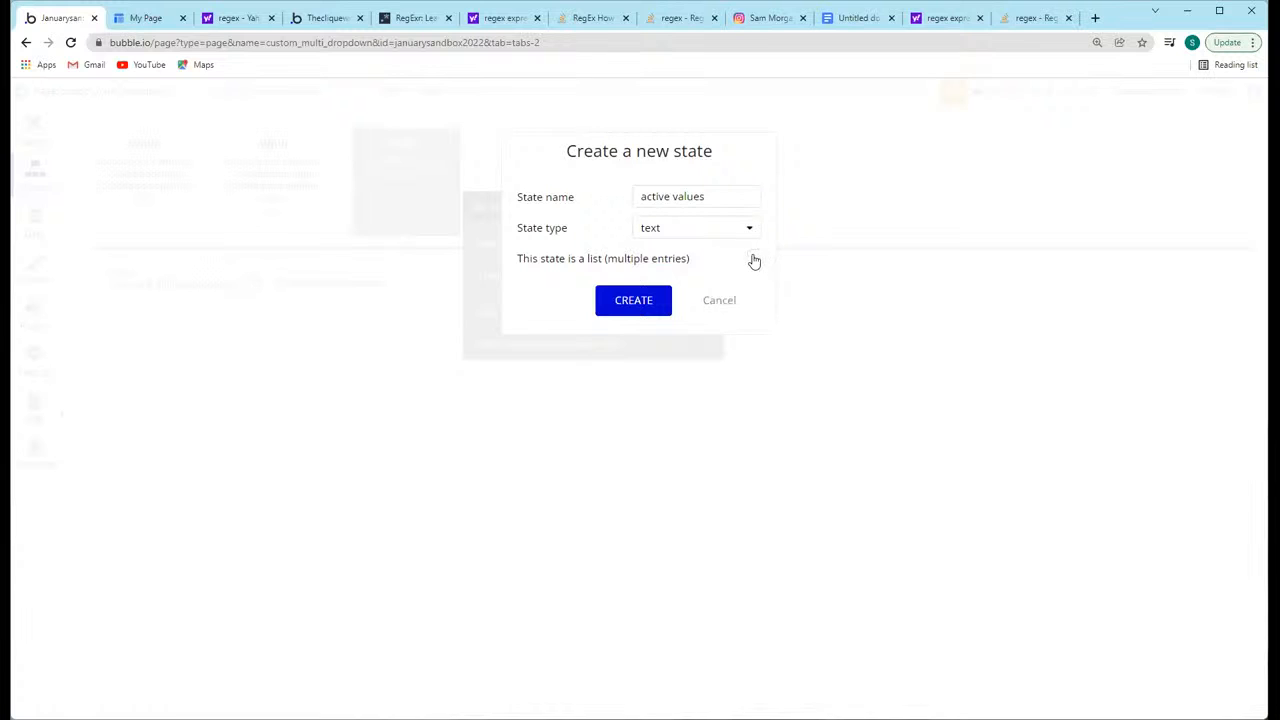
left_click(660, 236)
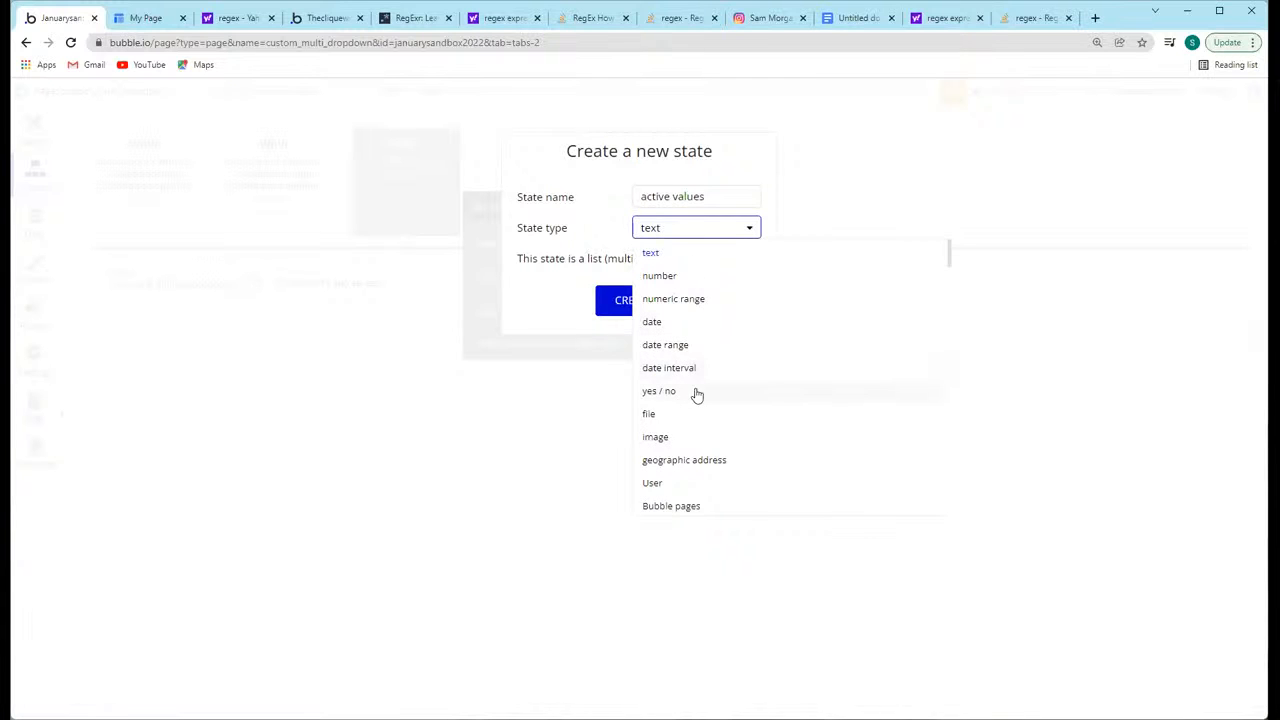
scroll(697, 395, "down", 2)
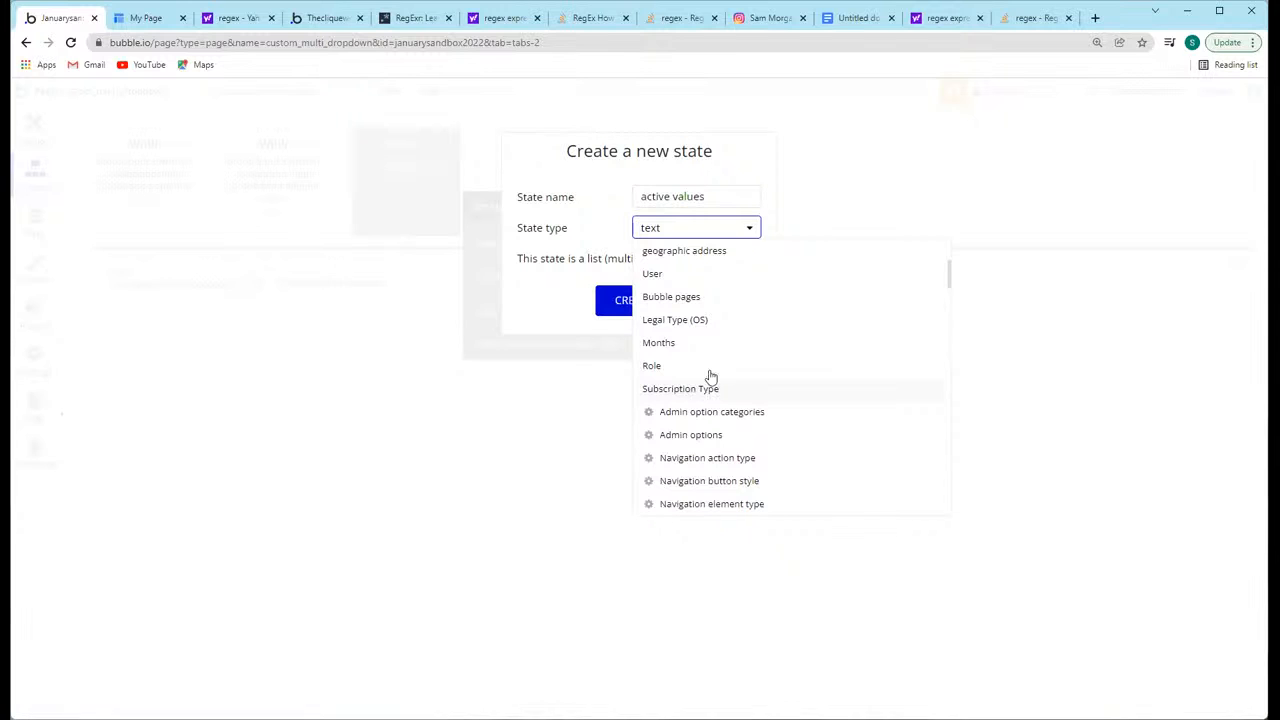
left_click(706, 343)
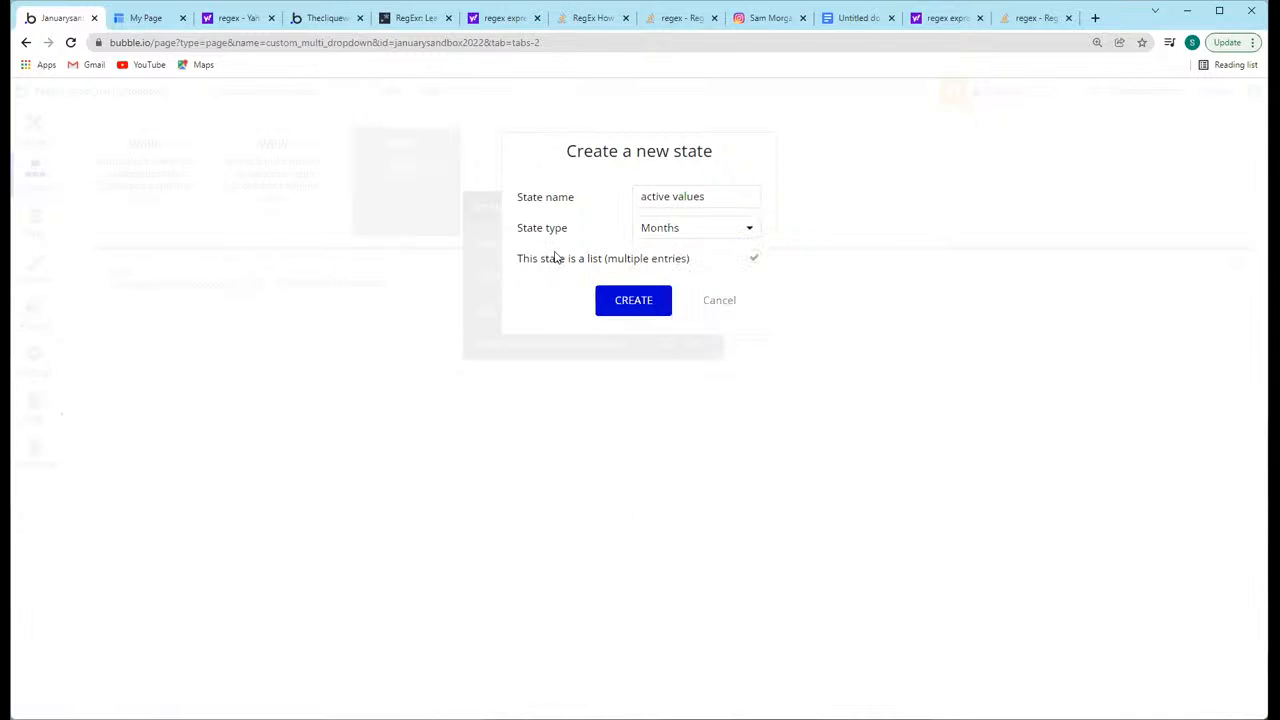
left_click(626, 306)
Step: Set the active values state's value to Input Dropdown's active values:plus item Current cell's Months
left_click_drag(549, 294, 232, 424)
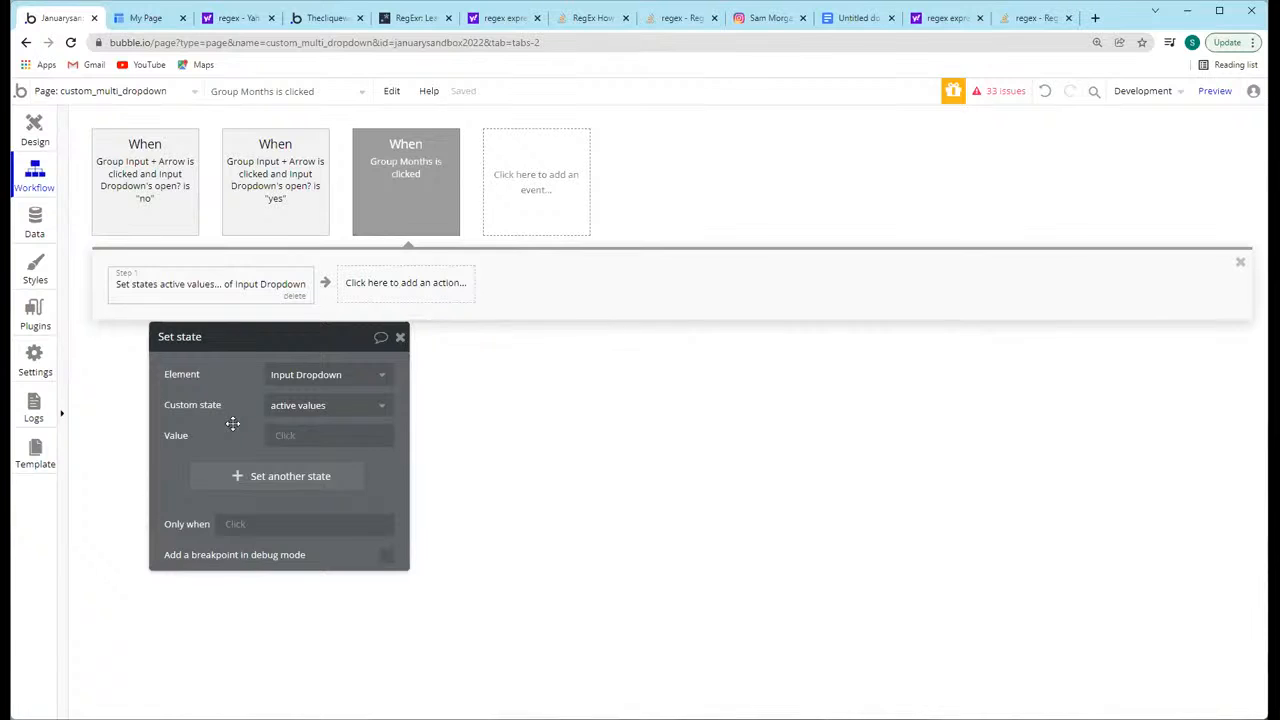
left_click(286, 435)
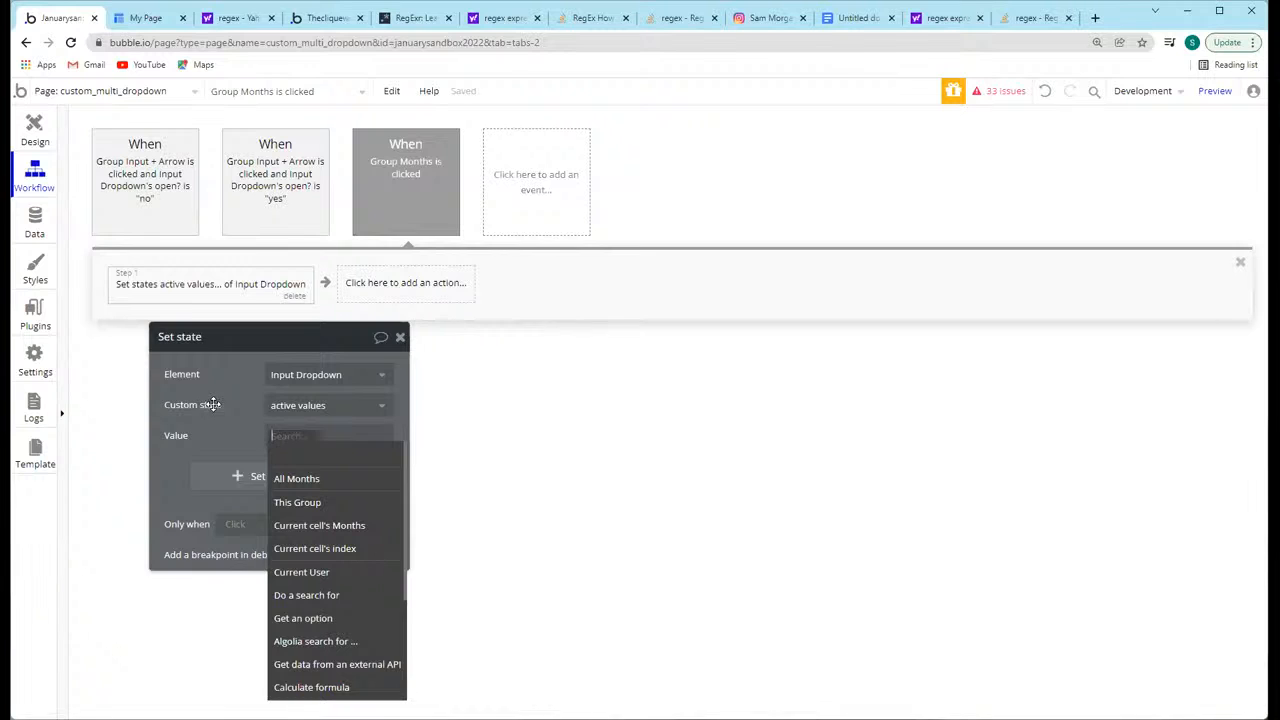
type("input")
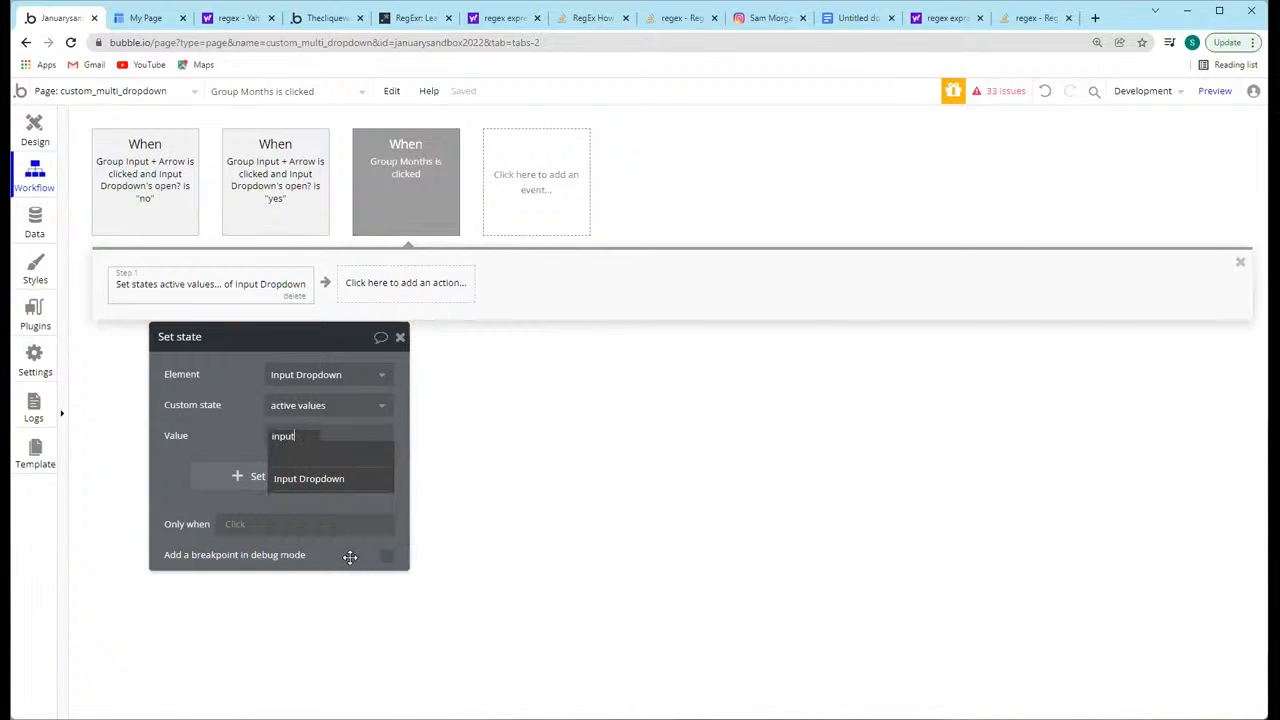
left_click(332, 478)
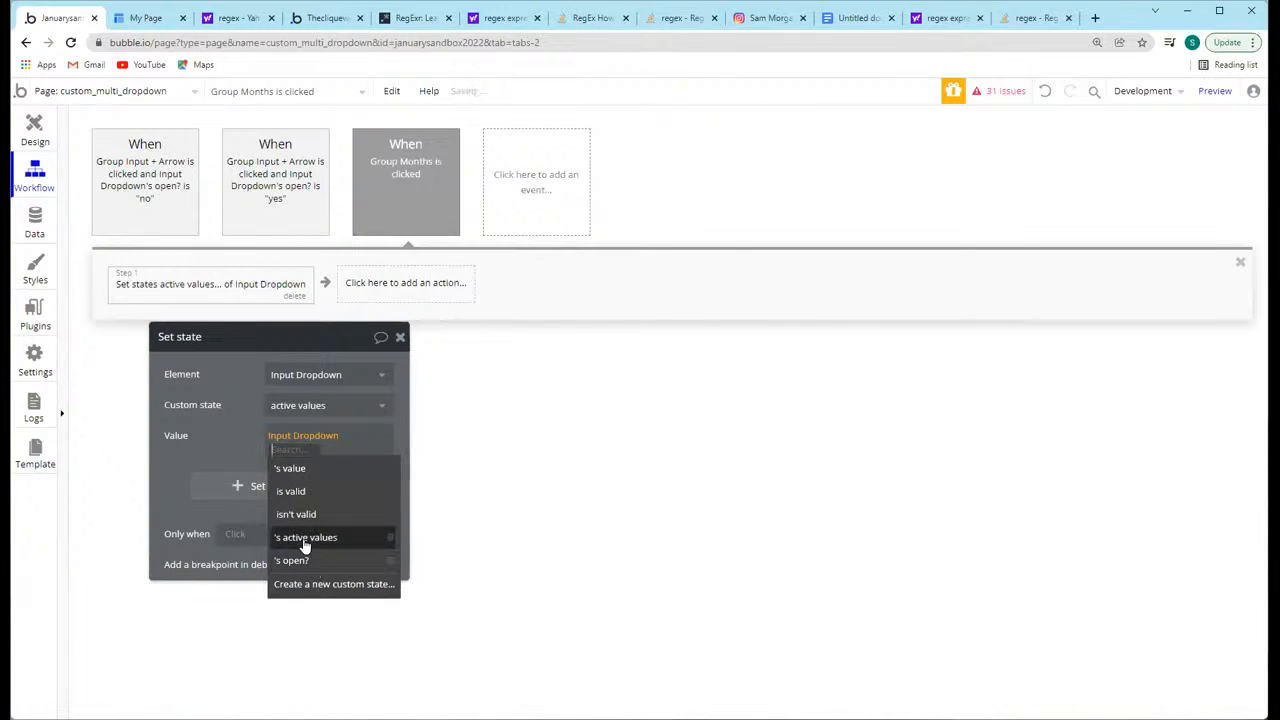
left_click(305, 540)
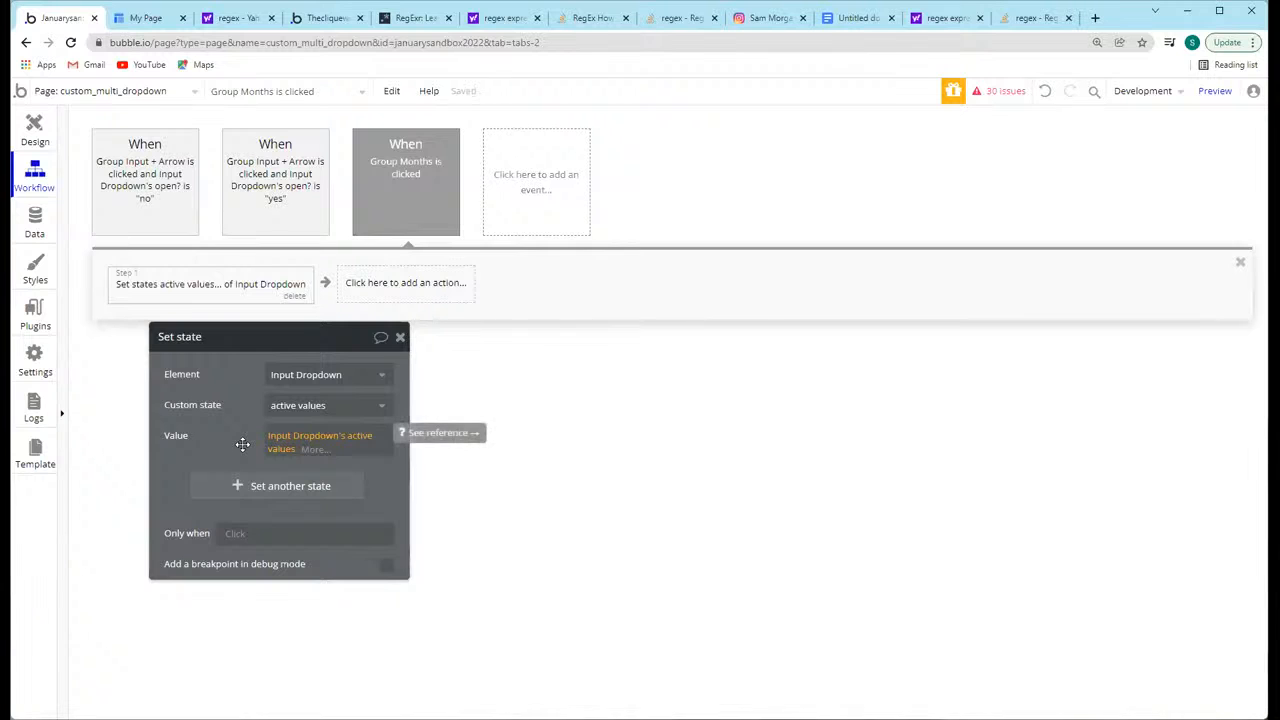
left_click(314, 448)
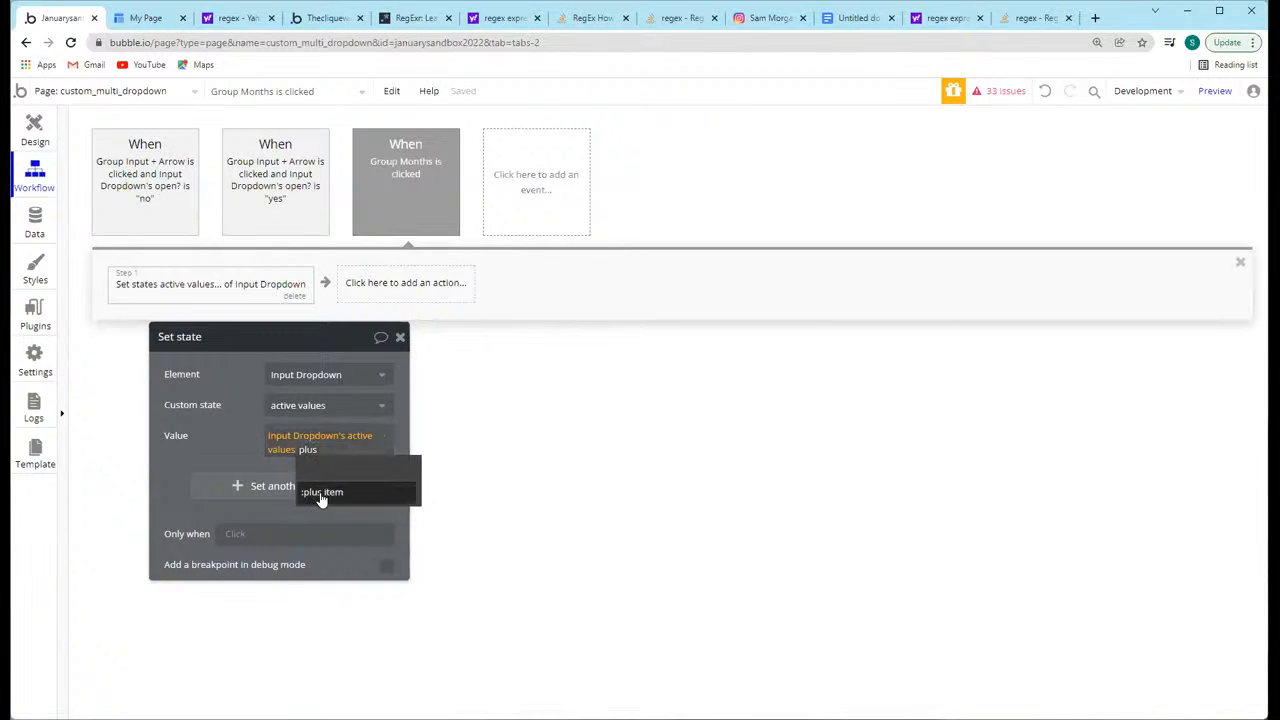
left_click(318, 491)
scroll(331, 550, "up", 5)
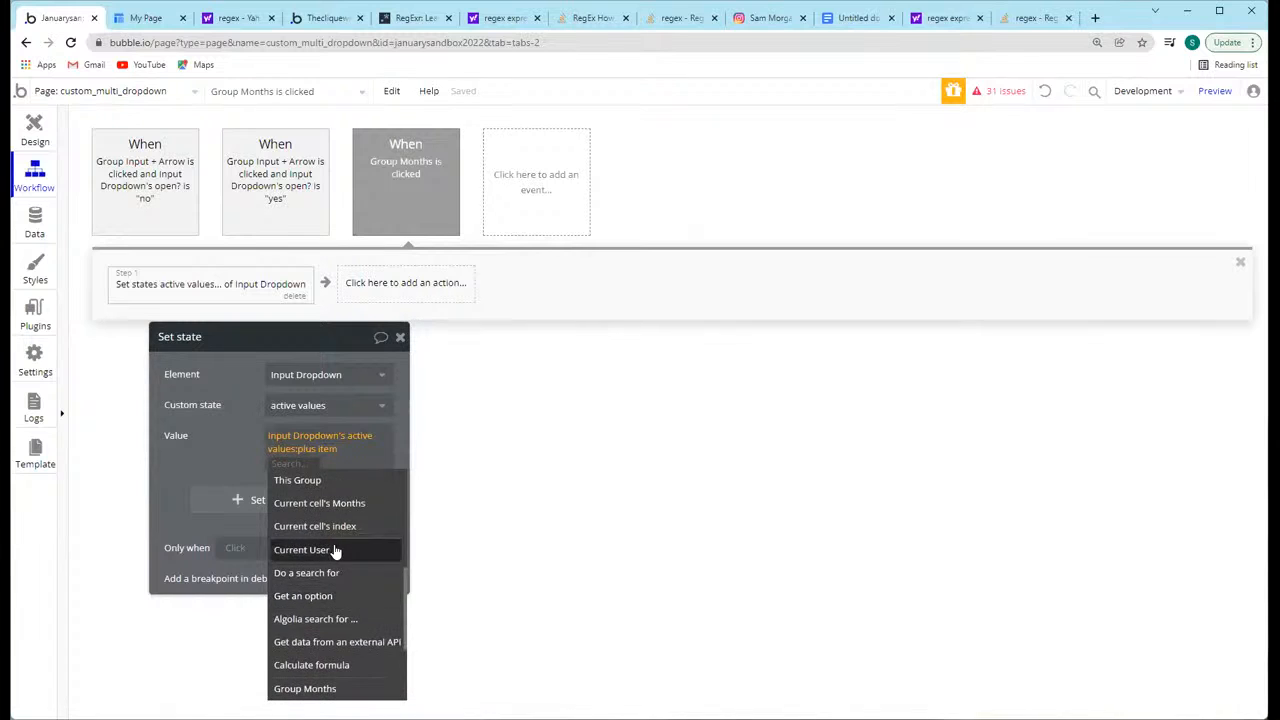
left_click(330, 504)
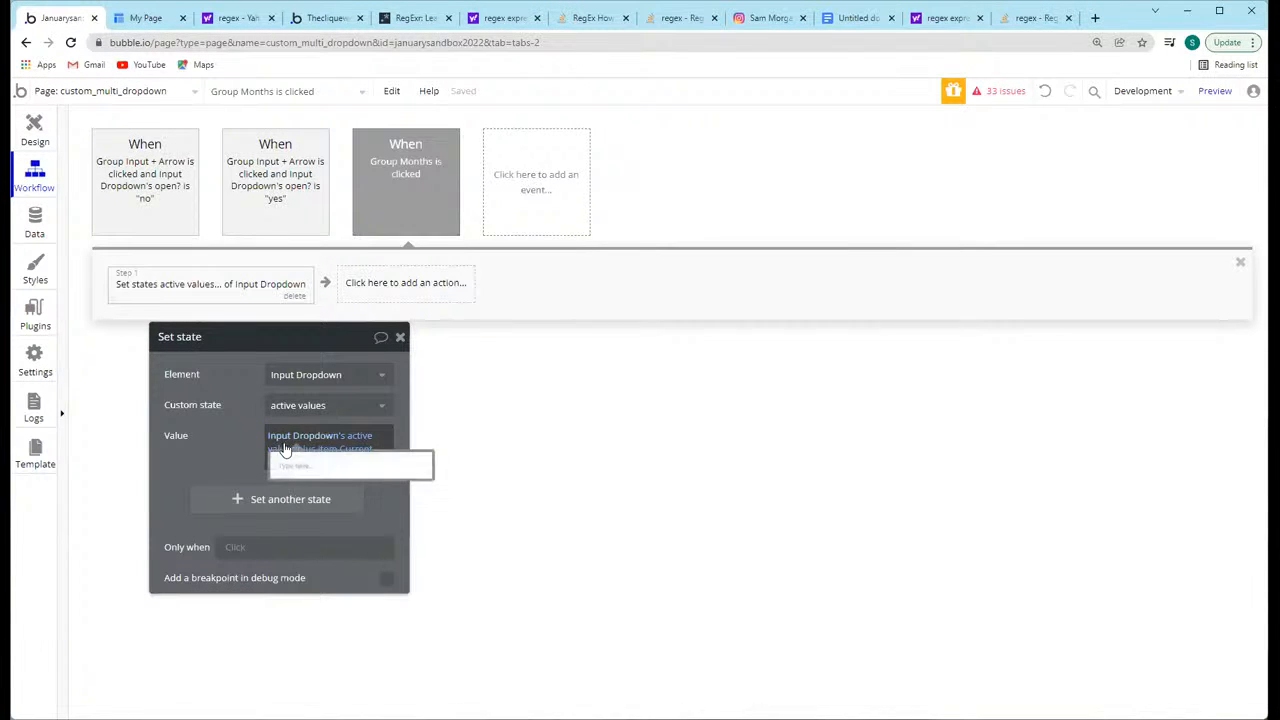
left_click(309, 467)
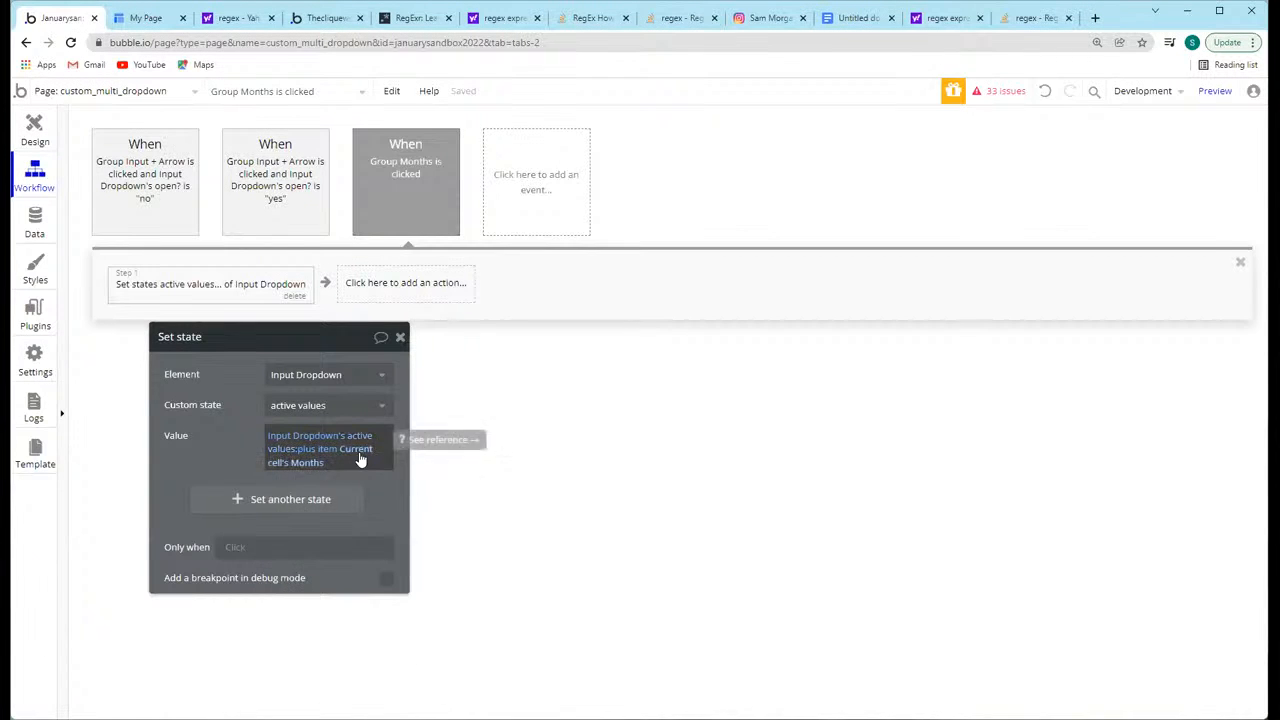
left_click(272, 203)
left_click(102, 185)
left_click(286, 185)
left_click(413, 193)
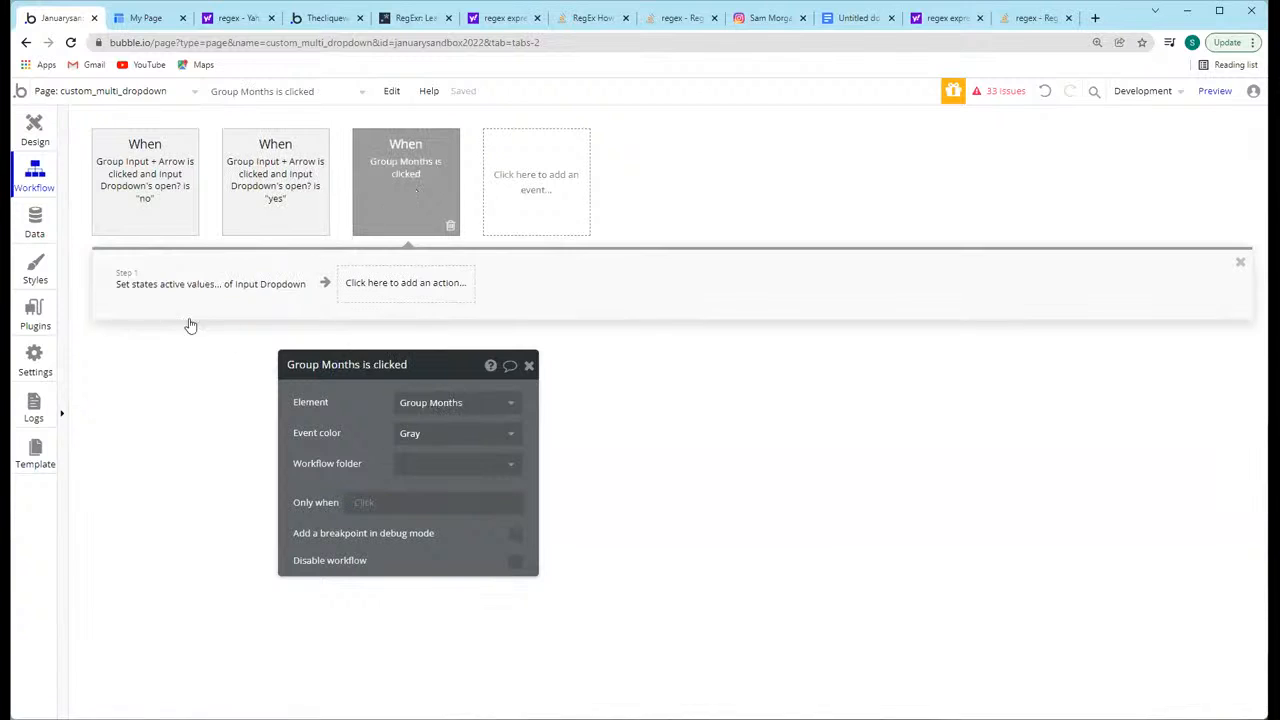
left_click(183, 290)
Step: Restrict the Group Months click event to run only when Input Dropdown's active values doesn't contain Current cell's Months
left_click(397, 234)
left_click(367, 508)
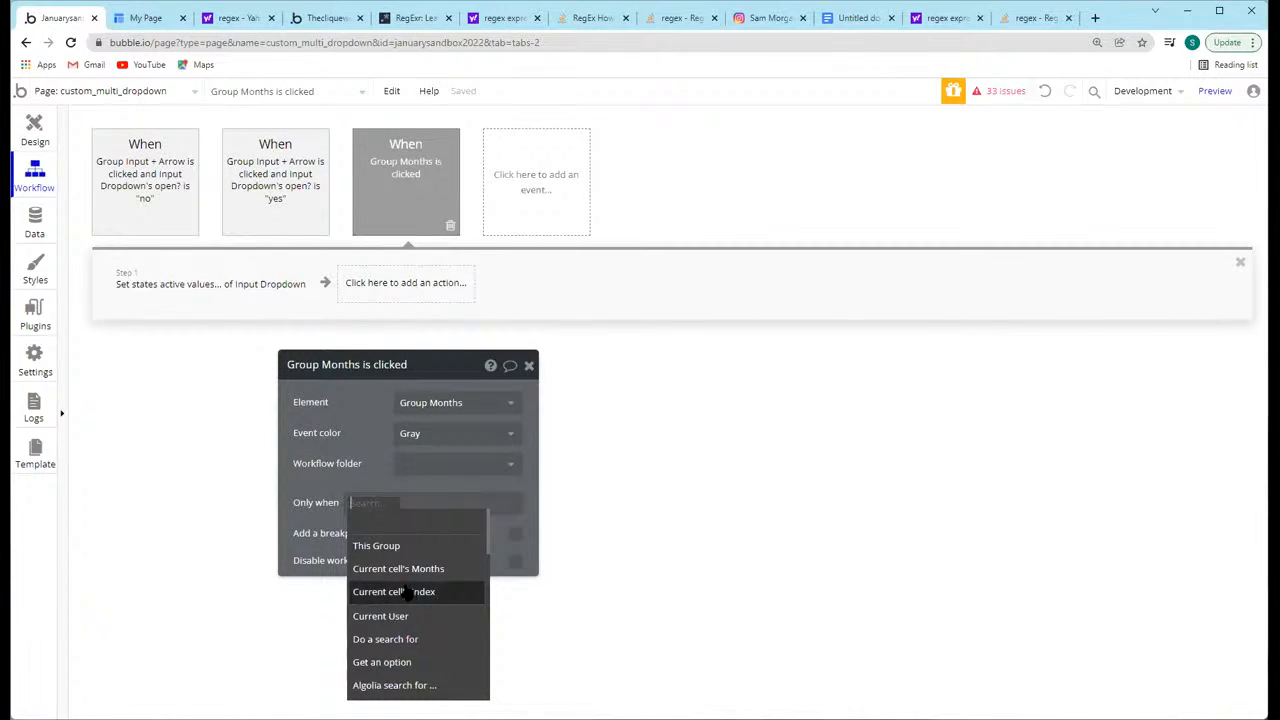
type("input")
left_click(382, 542)
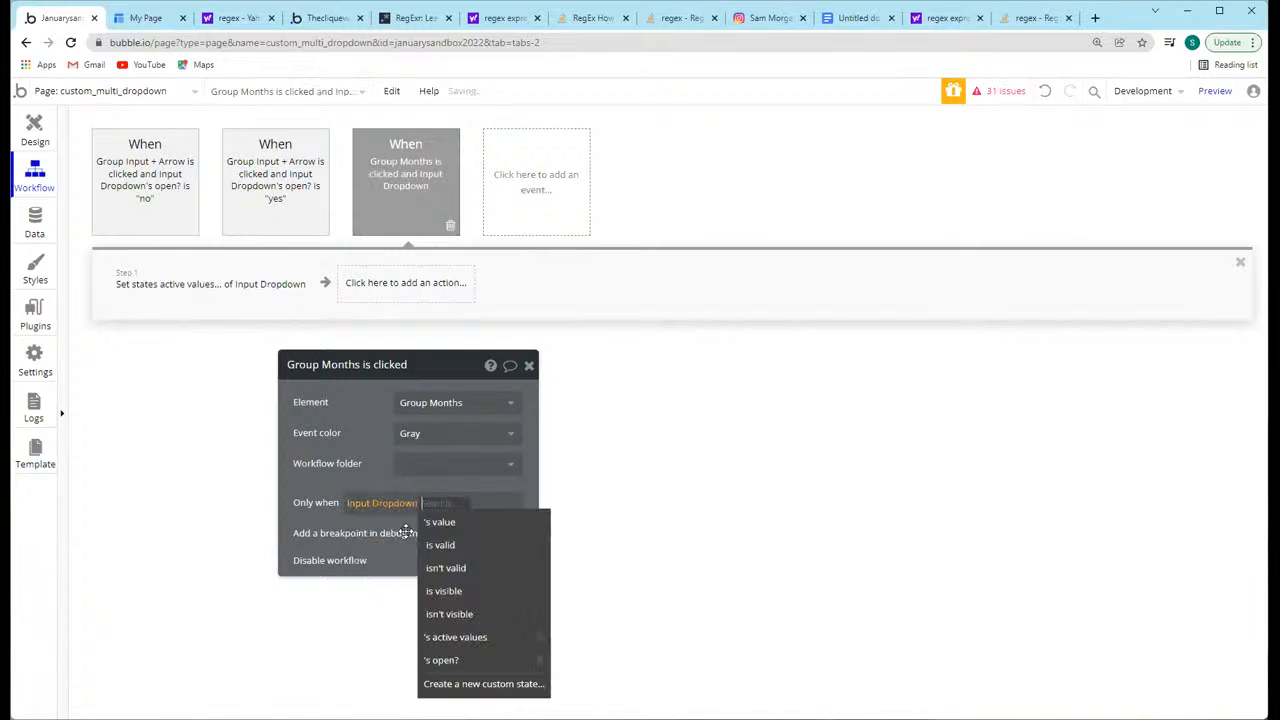
left_click(463, 640)
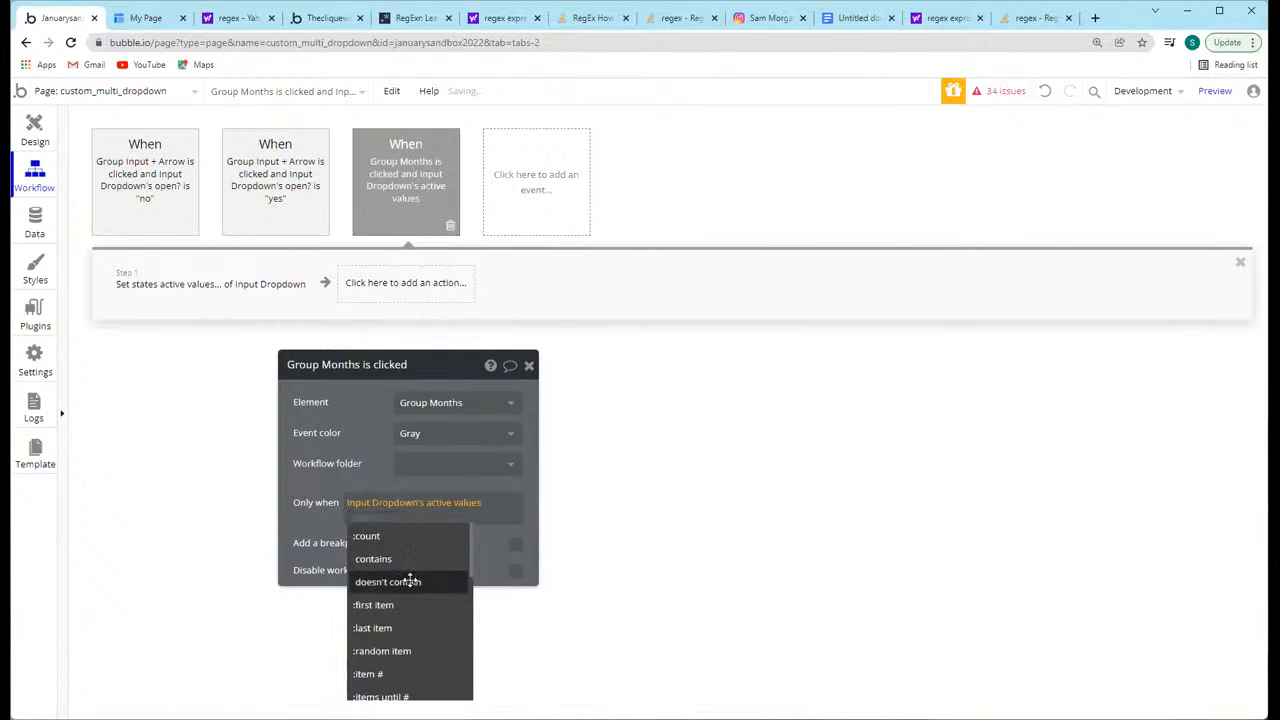
left_click(420, 578)
scroll(438, 644, "down", 5)
left_click(428, 557)
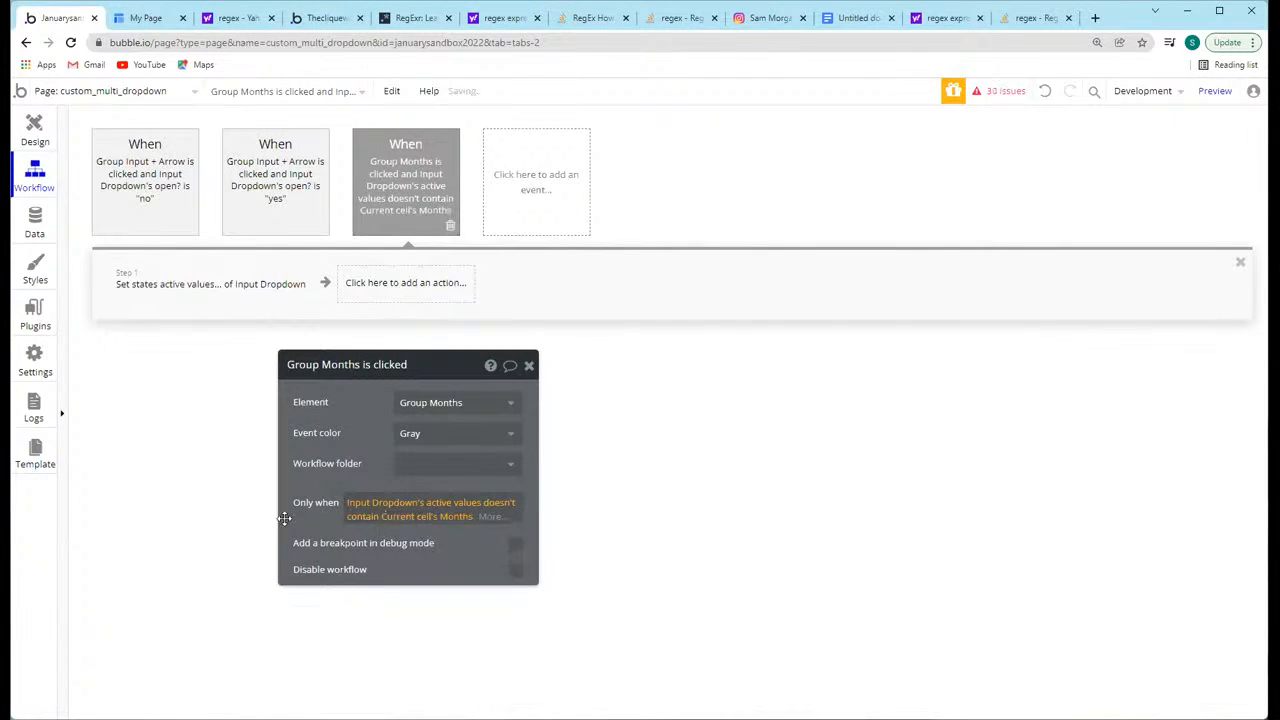
Step: Duplicate the Group Months click event and change the copy's condition to Input Dropdown's active values contains Current cell's Months
right_click(387, 198)
left_click(425, 279)
right_click(410, 175)
left_click(442, 279)
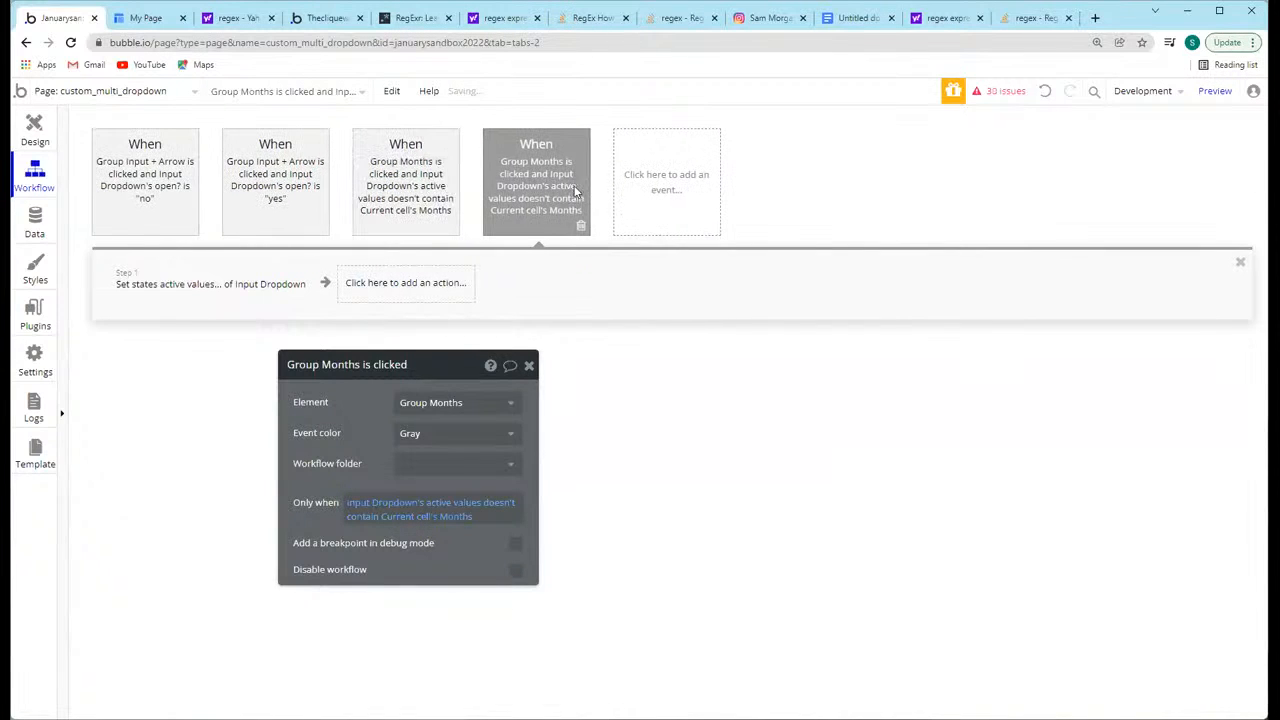
left_click(497, 503)
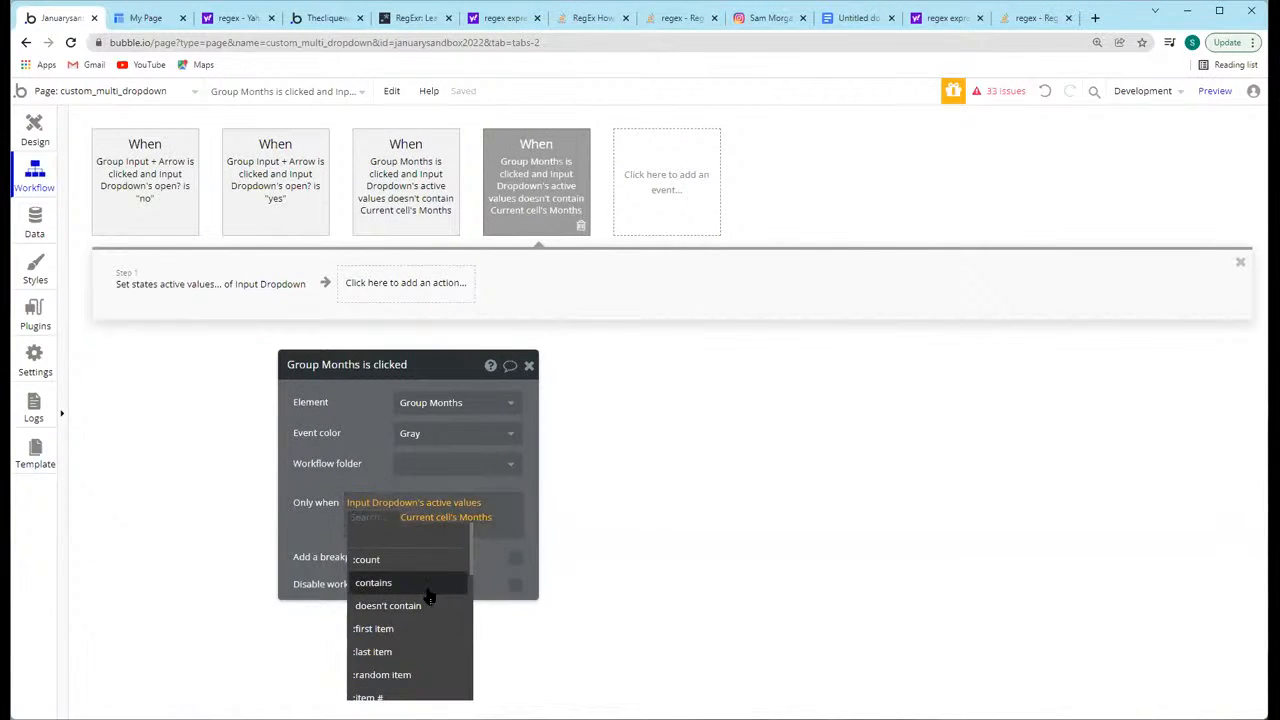
left_click(410, 583)
Step: In the Group Months event for months already contained, set the active values state to Input Dropdown's active values:minus item Current cell's Months
left_click(203, 290)
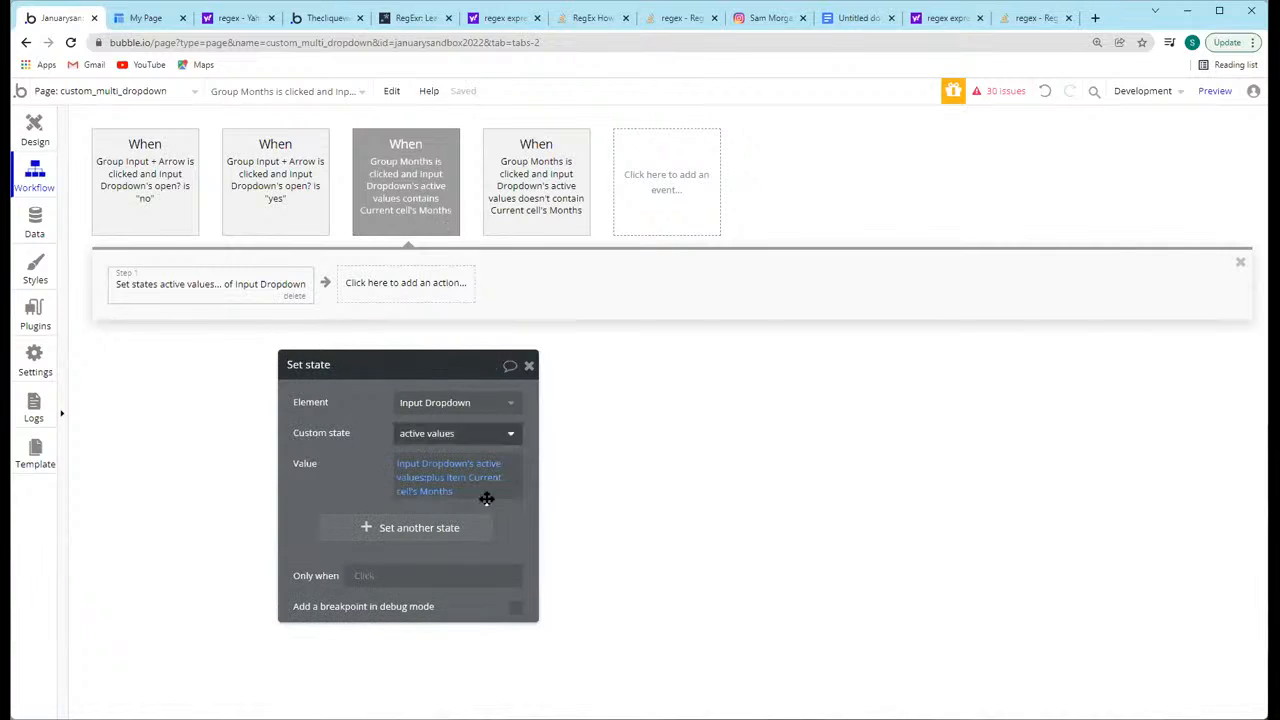
left_click(450, 484)
type("minus")
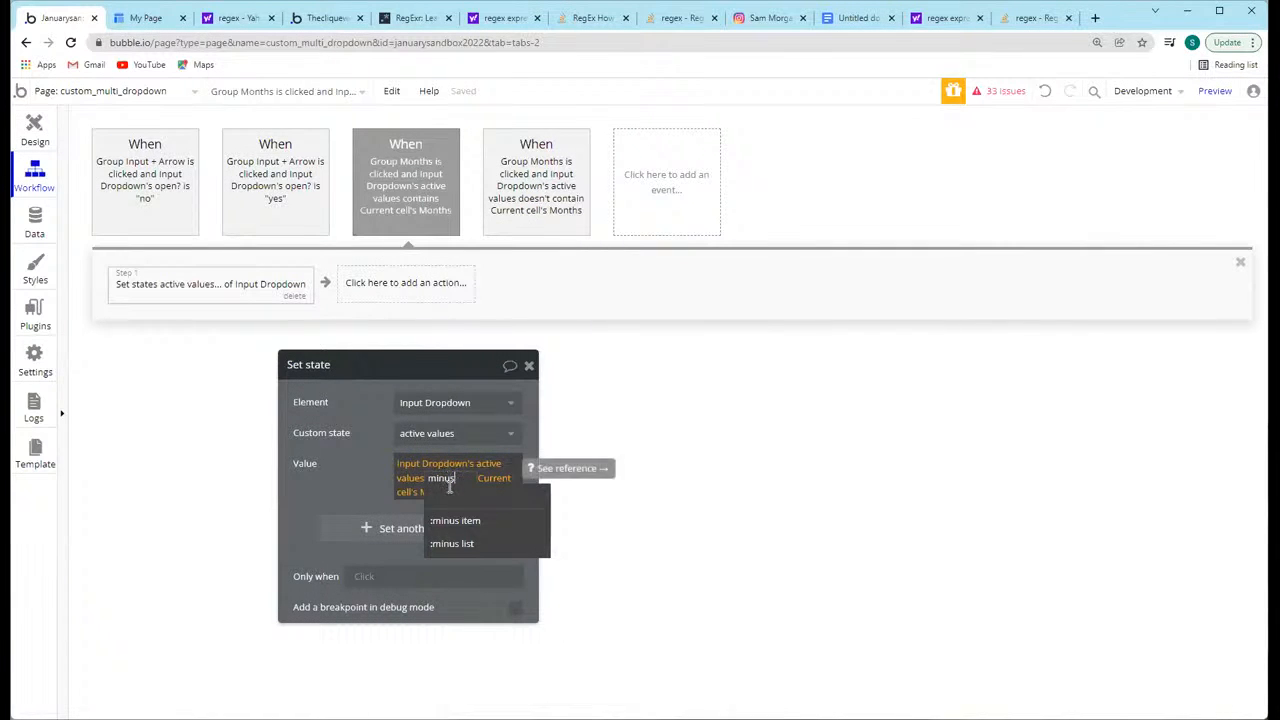
key("Return")
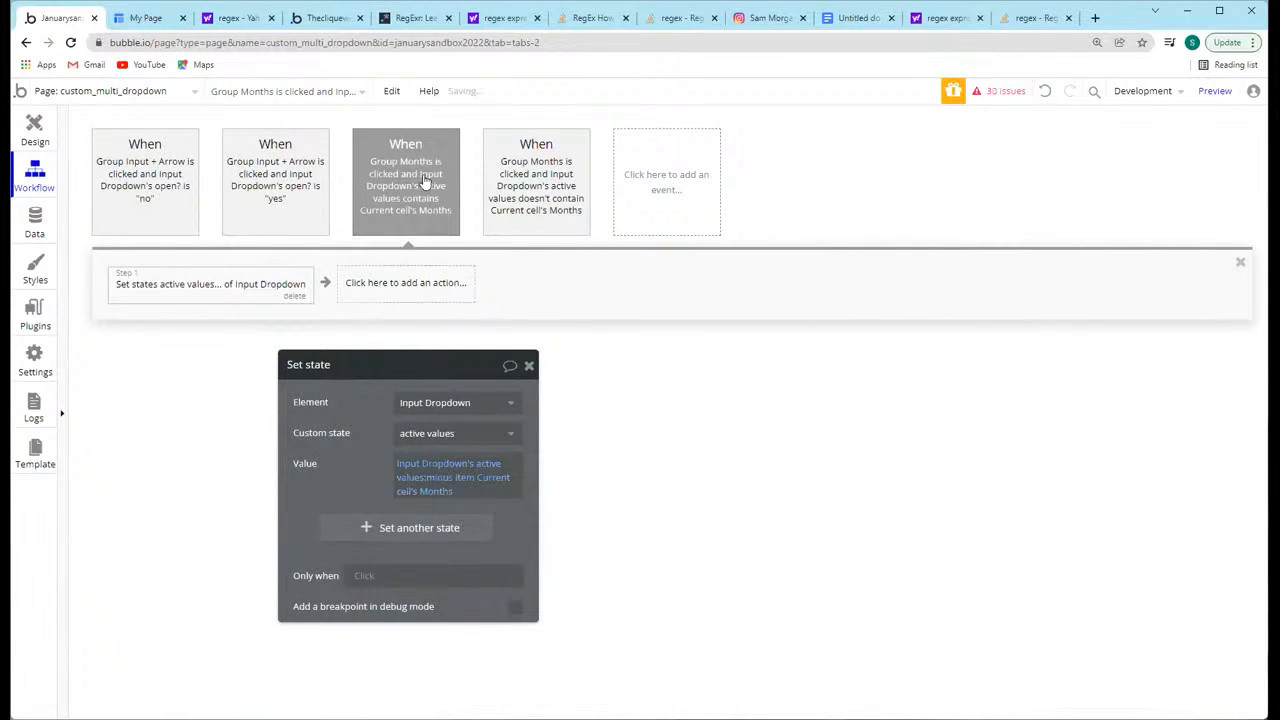
left_click(505, 186)
left_click(400, 186)
left_click(533, 188)
left_click(170, 272)
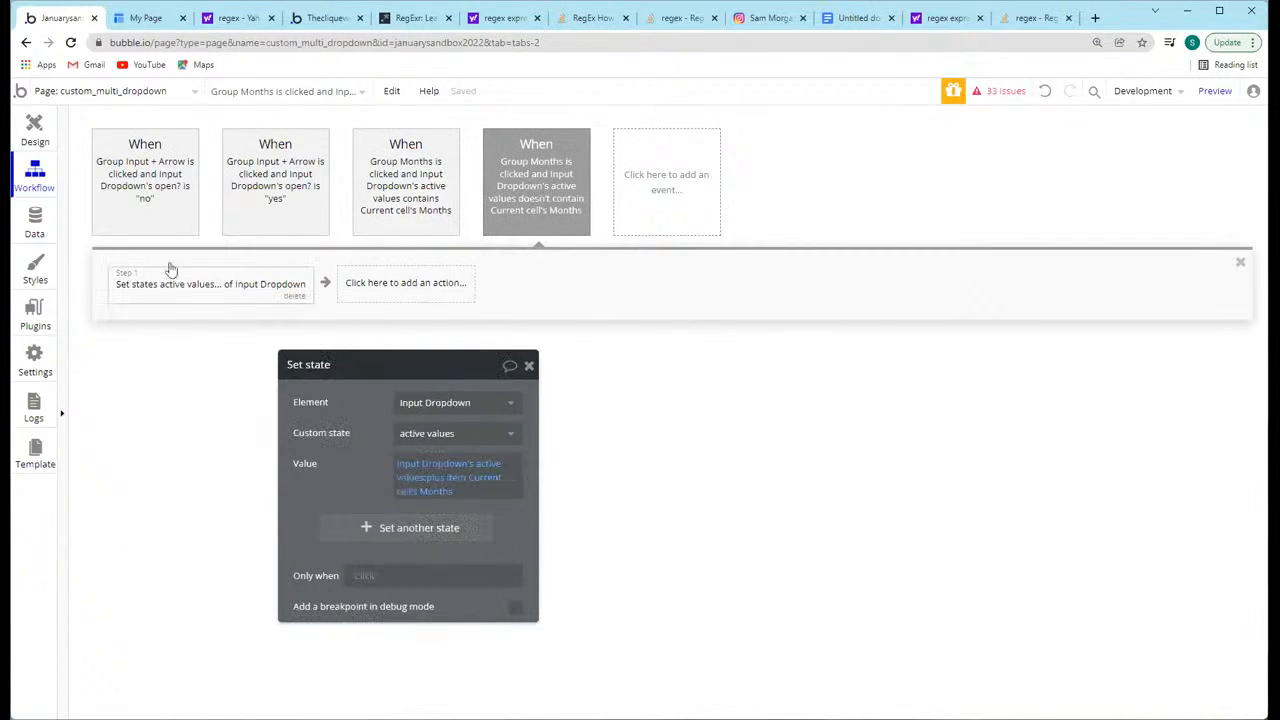
Step: Make Checkbox Selected?'s preset status Dynamic, using Input Dropdown's active values contains Parent group's Months
left_click(34, 125)
left_click(836, 202)
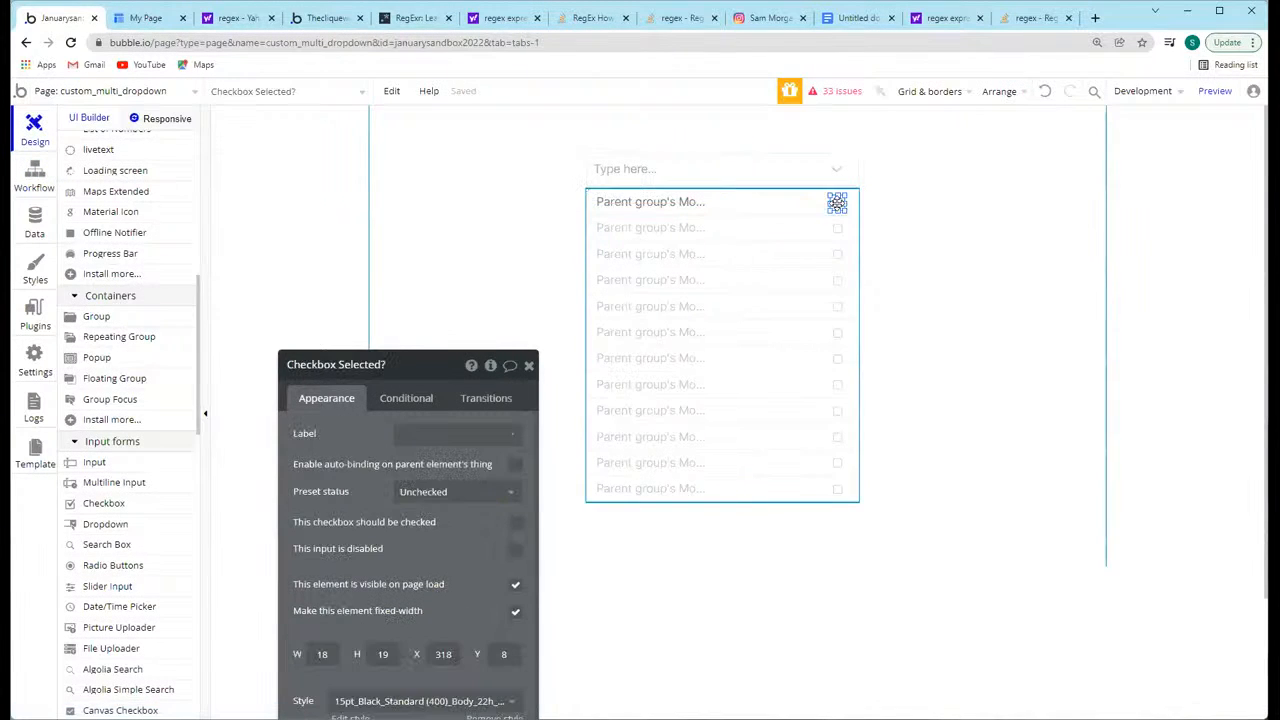
left_click(503, 491)
left_click(430, 561)
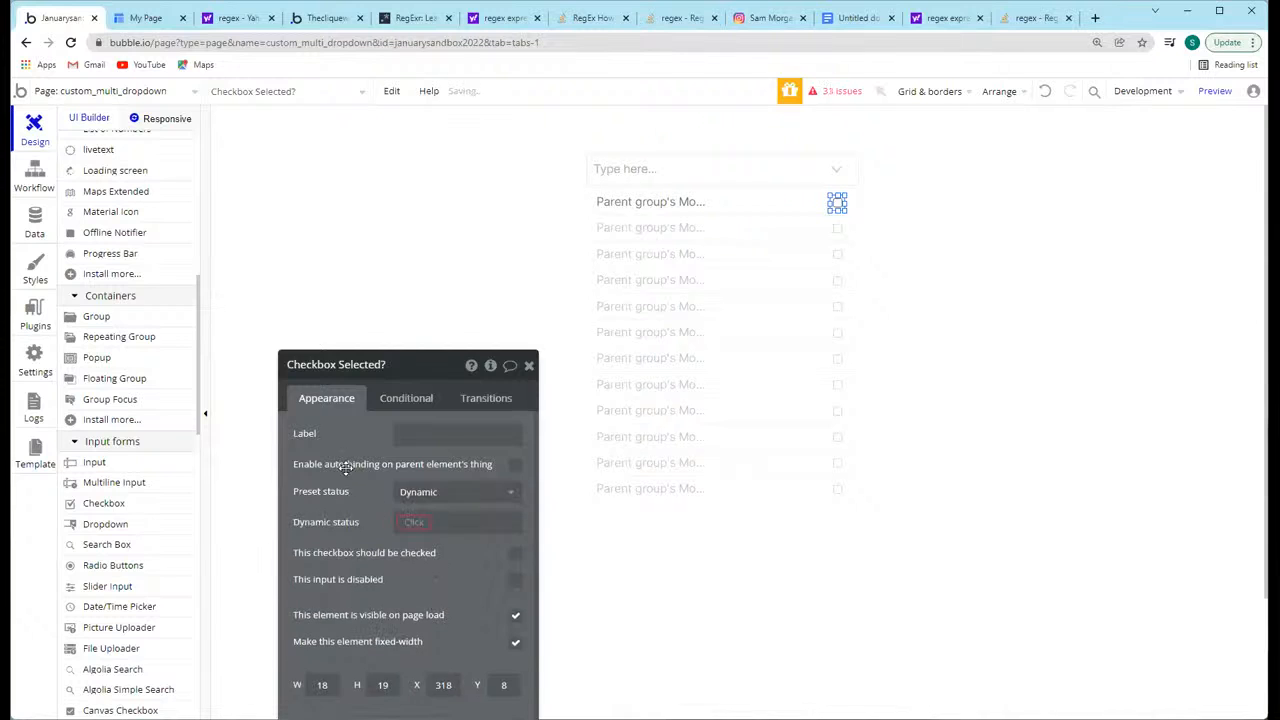
left_click(404, 380)
type("input")
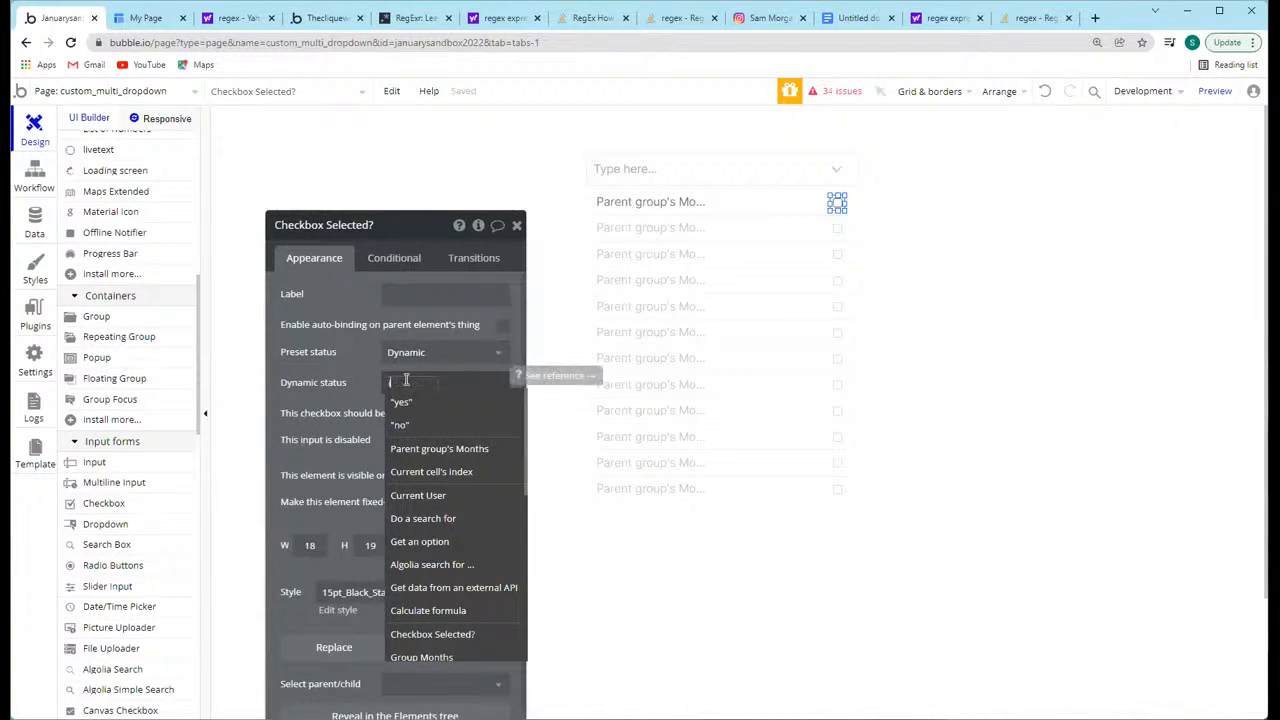
left_click(425, 402)
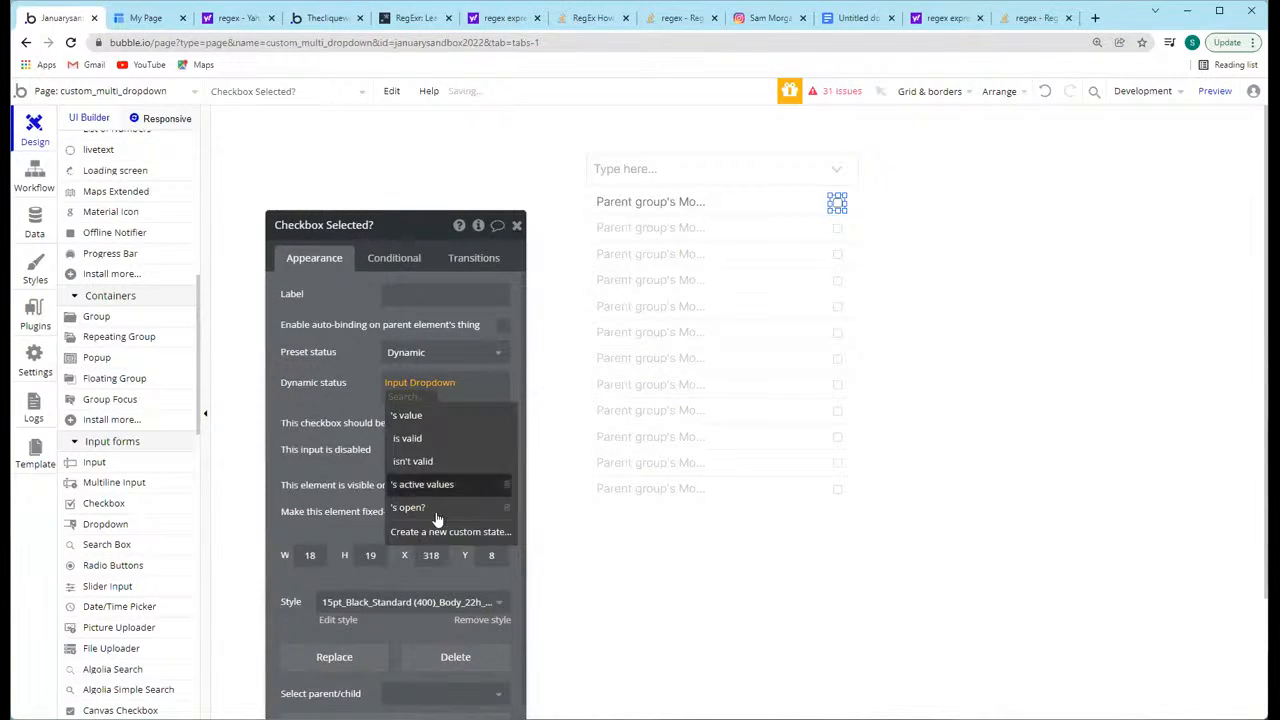
left_click(436, 485)
left_click(453, 437)
scroll(515, 466, "down", 3)
scroll(528, 466, "up", 1)
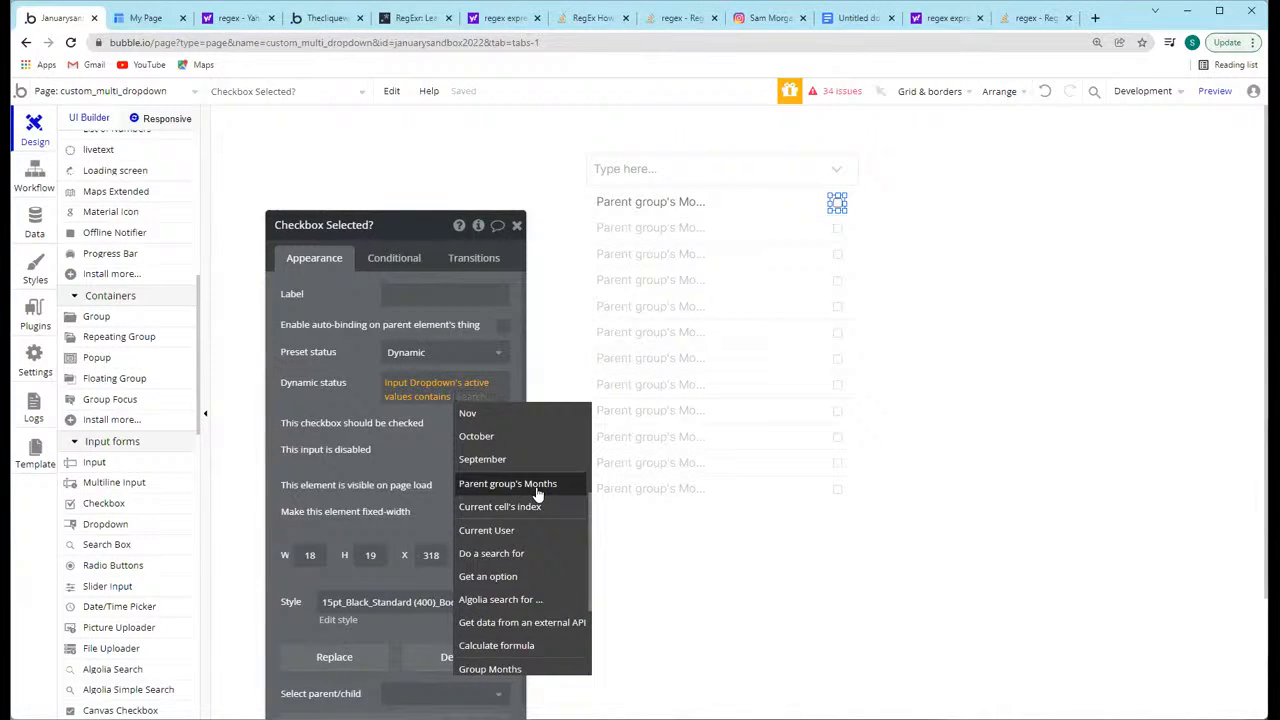
left_click(537, 484)
Step: Review the checkbox's dynamic status expression and the data sources of Group Months and RepeatingGroup Months
left_click(780, 206)
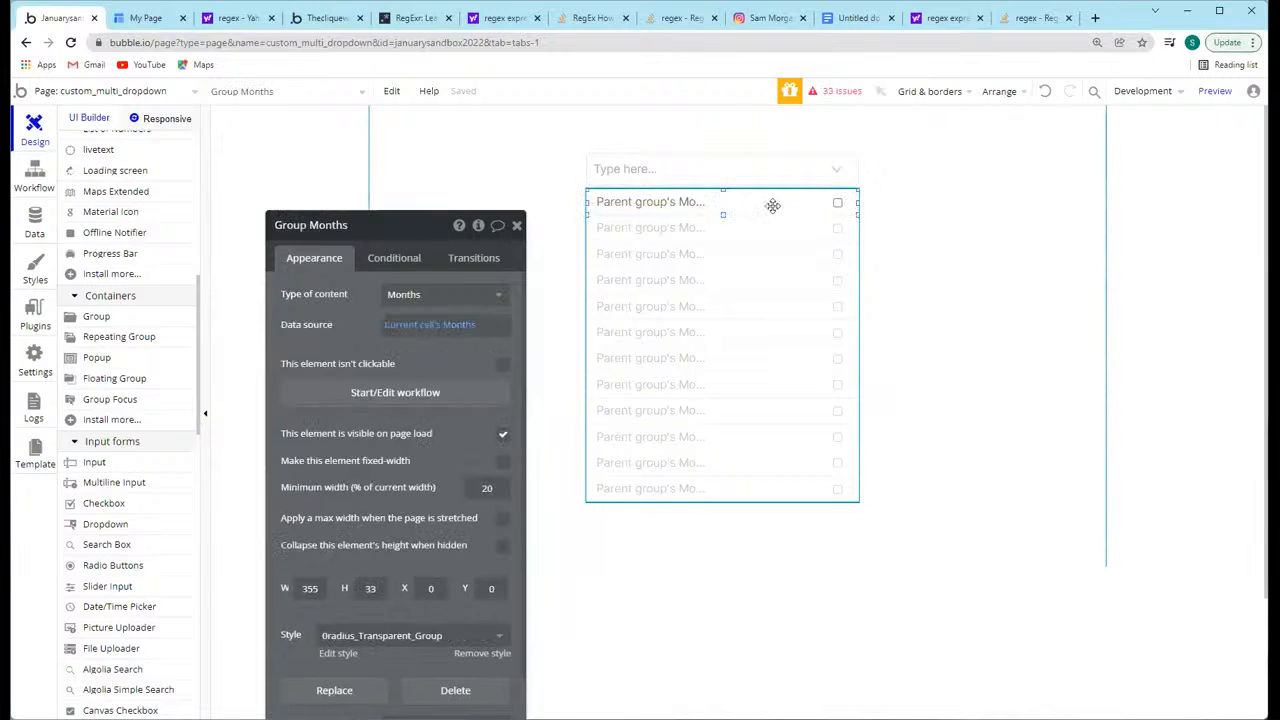
left_click(836, 203)
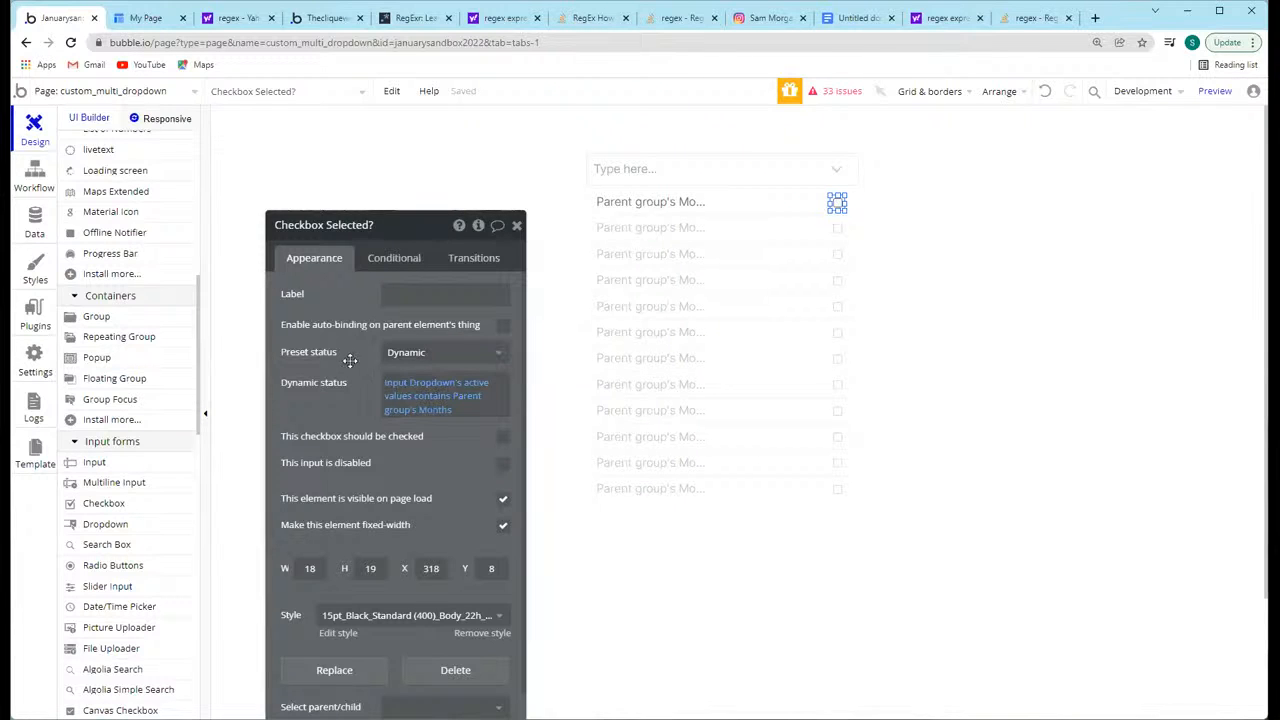
left_click(421, 394)
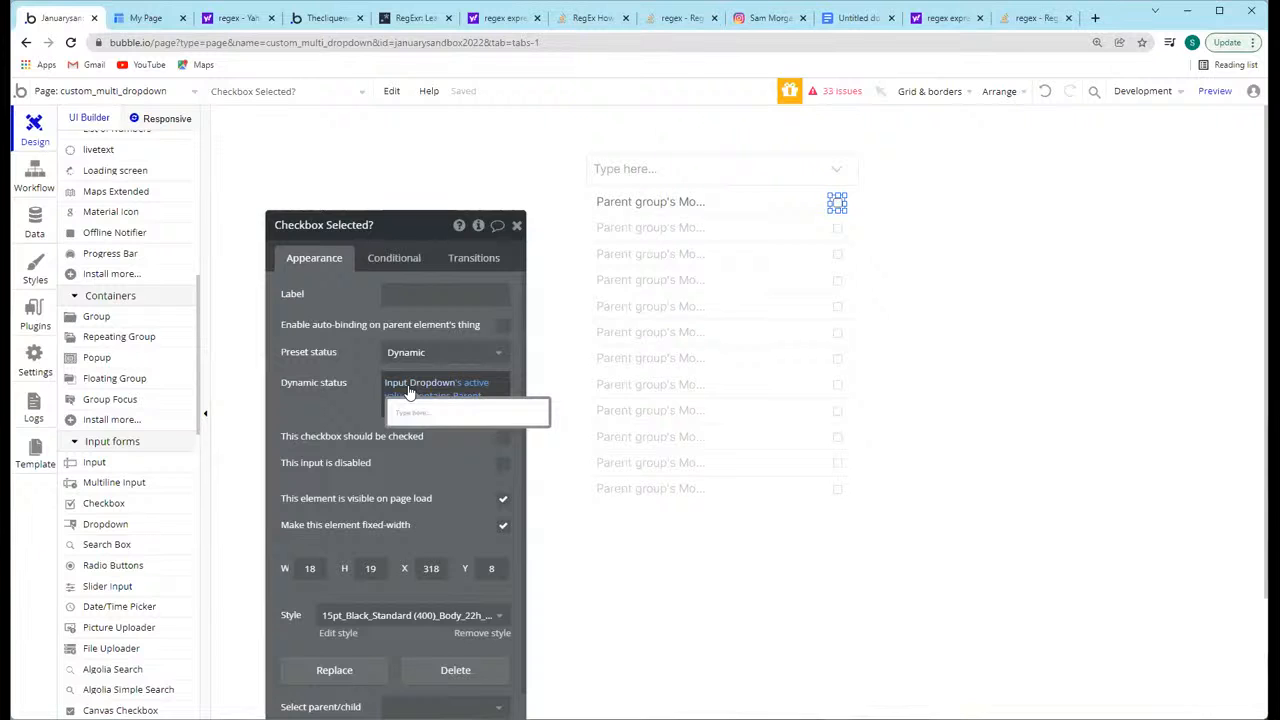
left_click(836, 202)
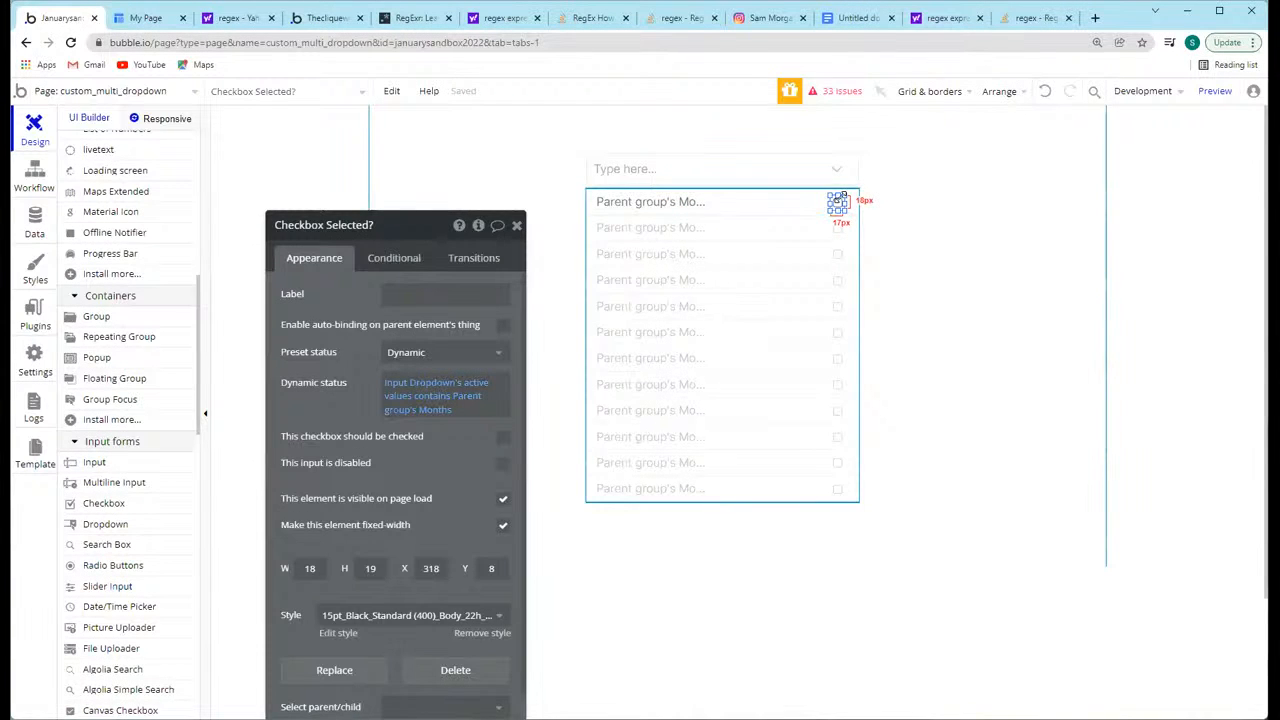
left_click(816, 244)
left_click(748, 204)
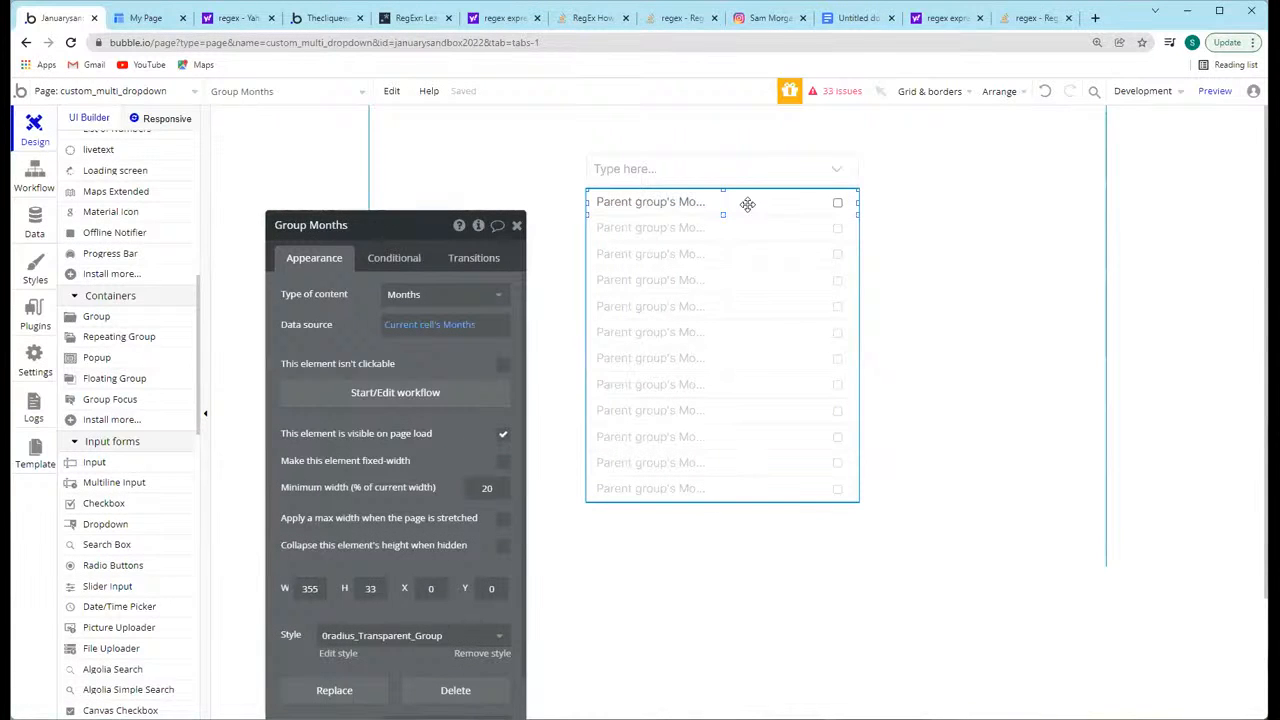
left_click(748, 259)
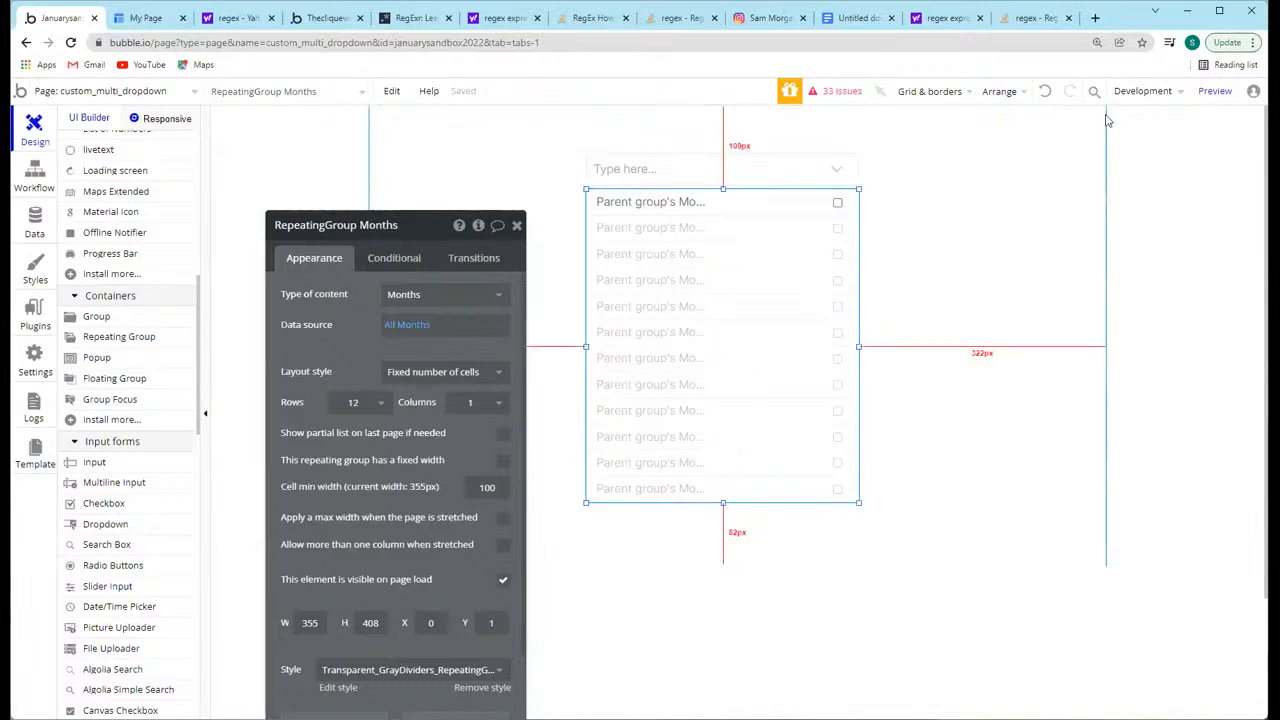
Step: Preview the page, open the dropdown and test the checkboxes by selecting months such as Feb, June and July
left_click(1213, 91)
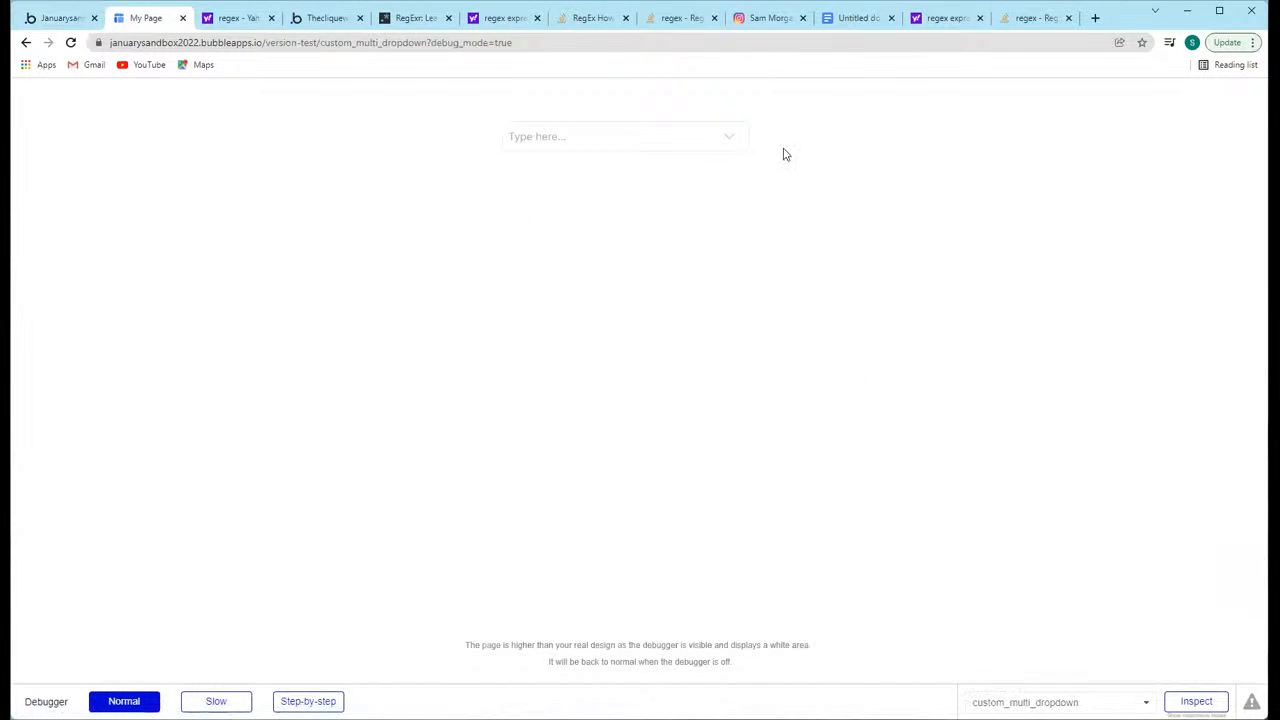
left_click(703, 137)
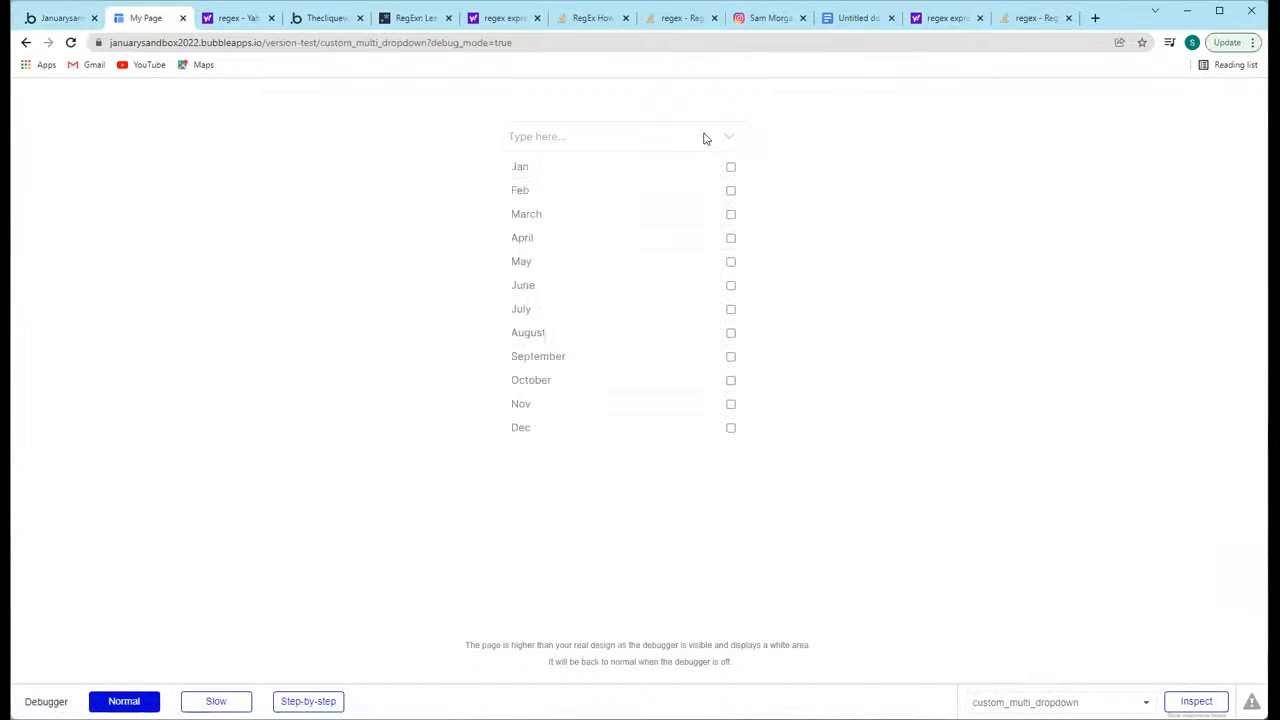
left_click(617, 196)
left_click(610, 314)
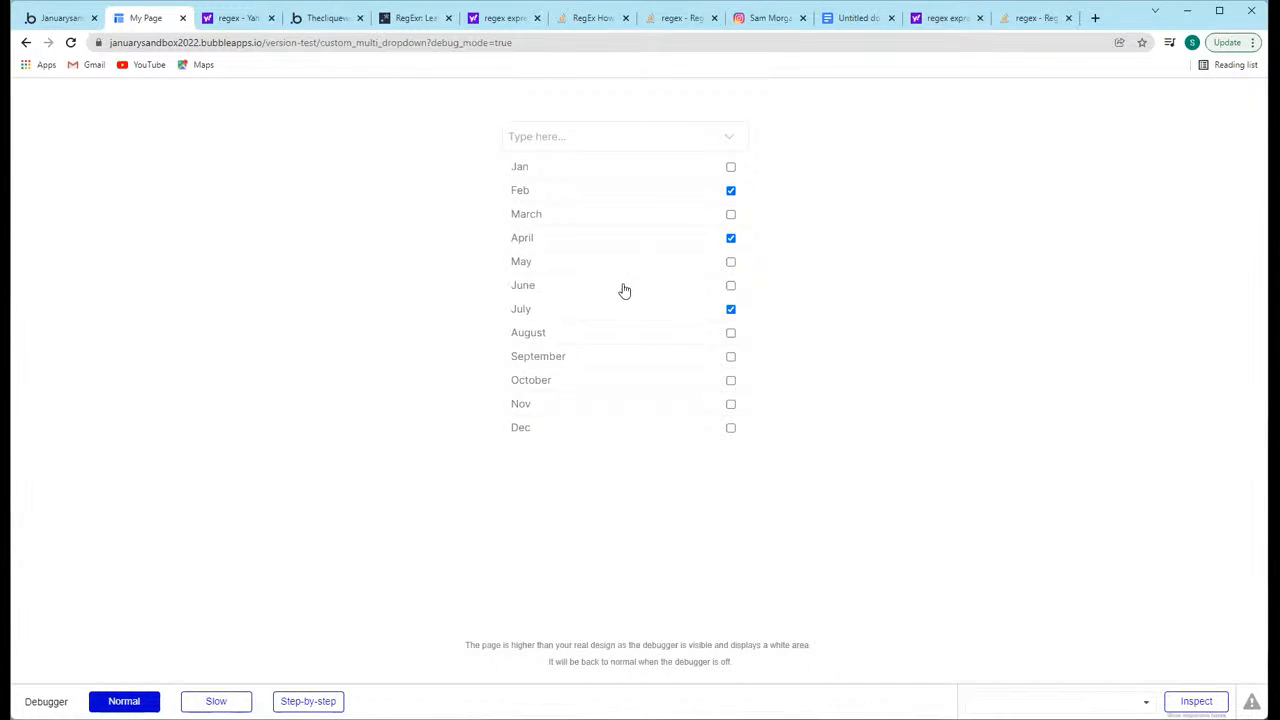
left_click(624, 291)
Step: Return to the Bubble editor and add a text element about 80 px wide in the first Months row, beside the checkbox
left_click(60, 18)
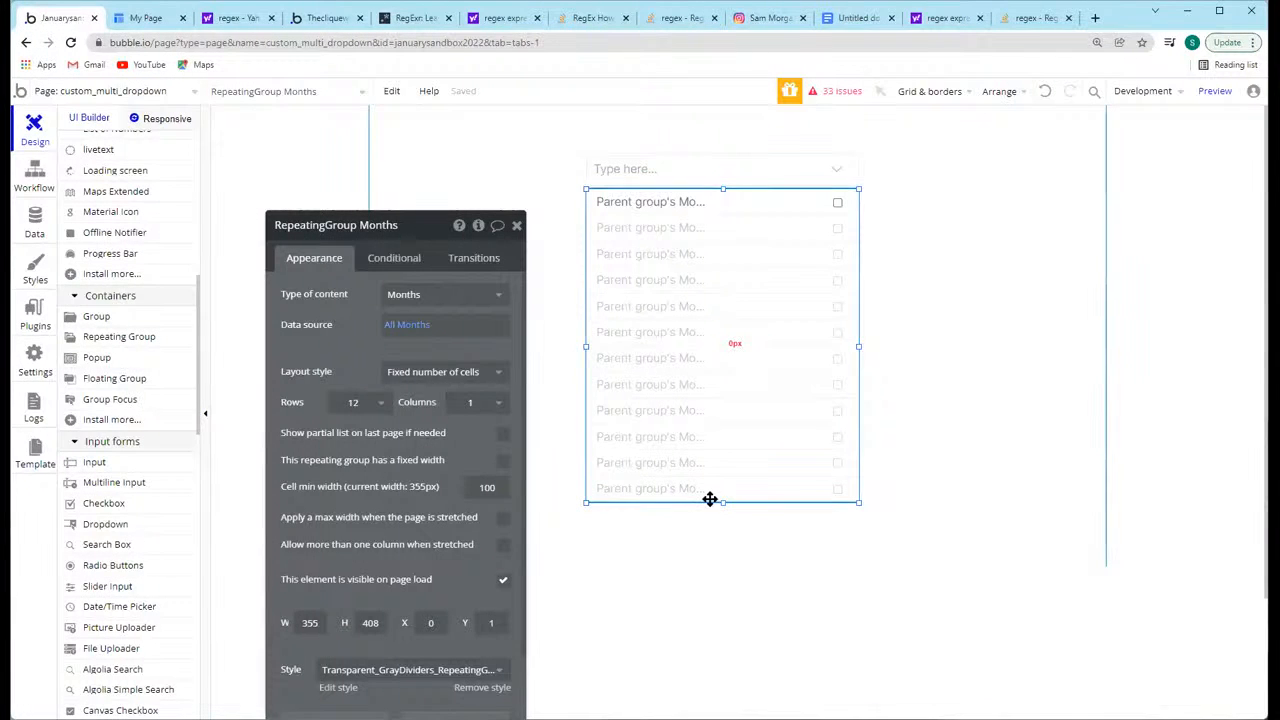
left_click(516, 225)
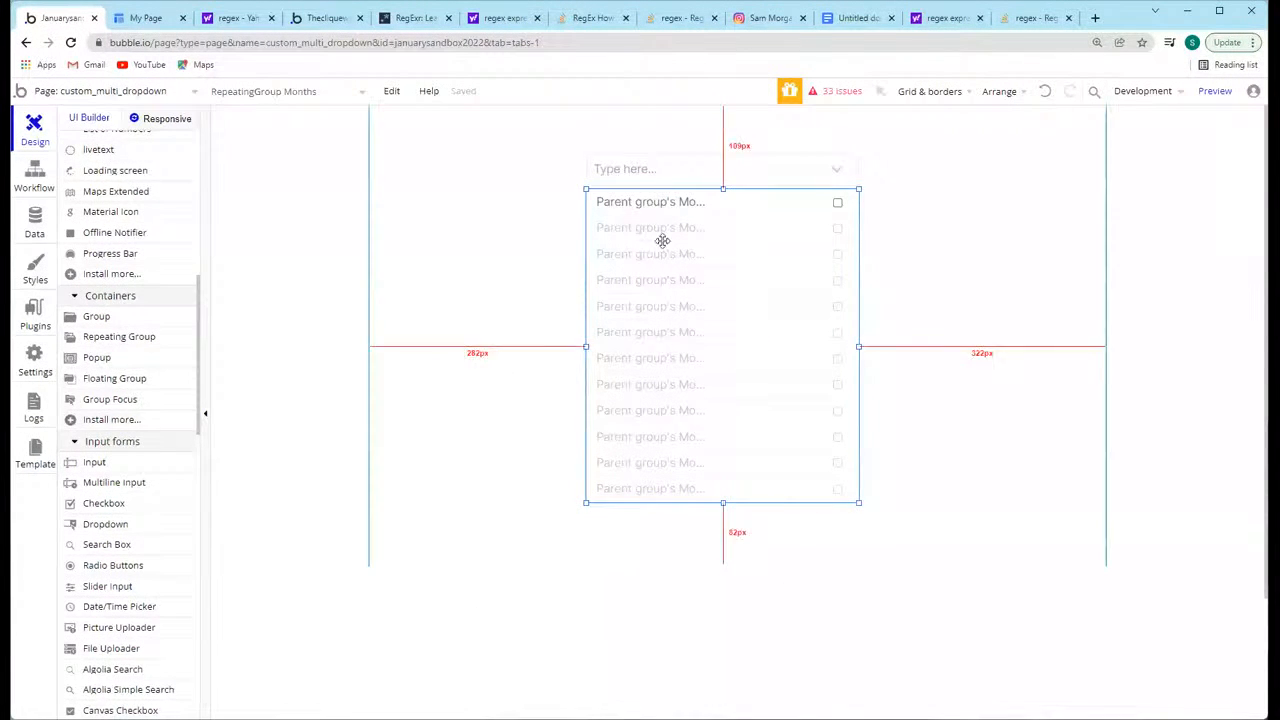
scroll(123, 191, "up", 5)
left_click(108, 205)
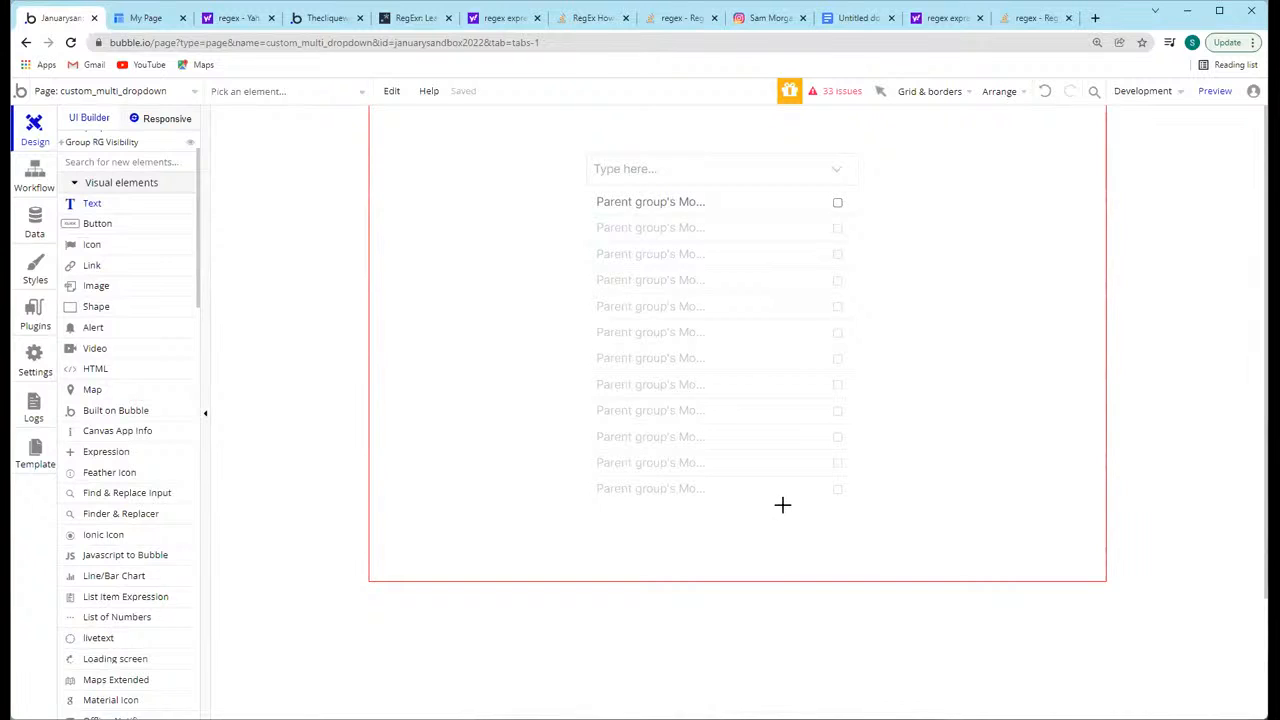
mouse_move(846, 517)
left_mouse_down()
mouse_move(815, 523)
mouse_move(778, 203)
left_mouse_up()
left_click(806, 466)
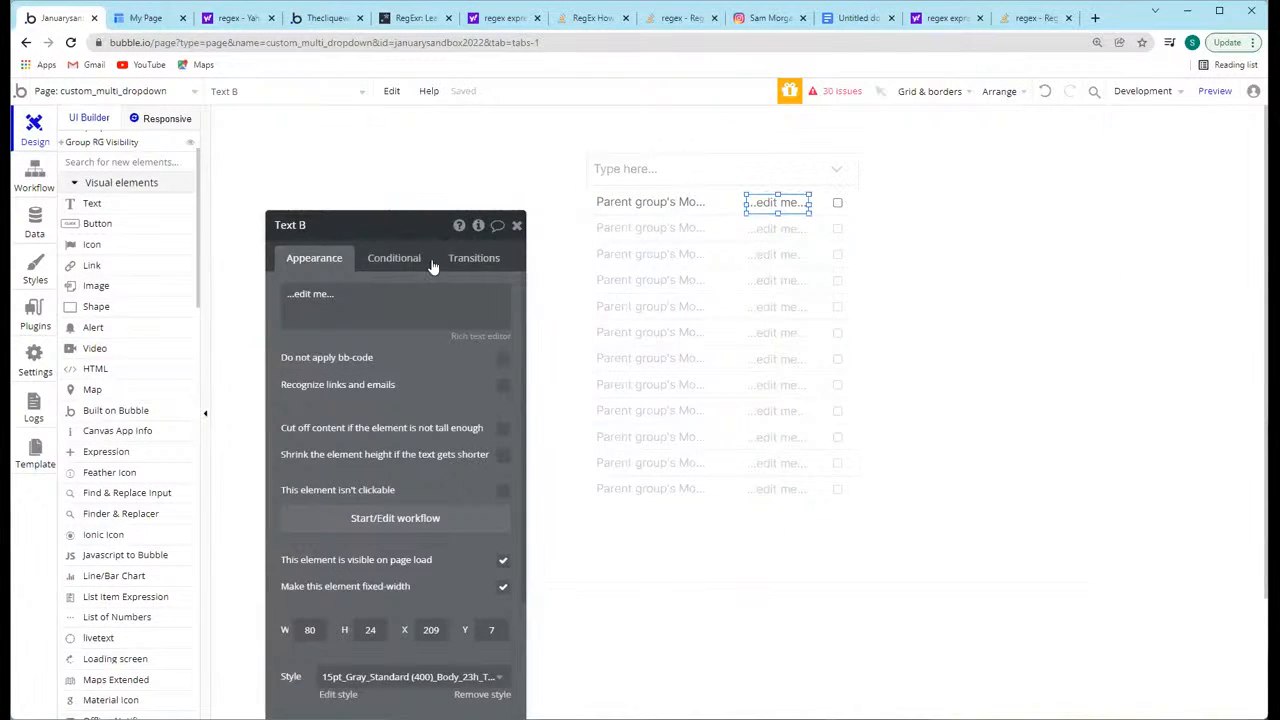
left_click(400, 259)
left_click(395, 298)
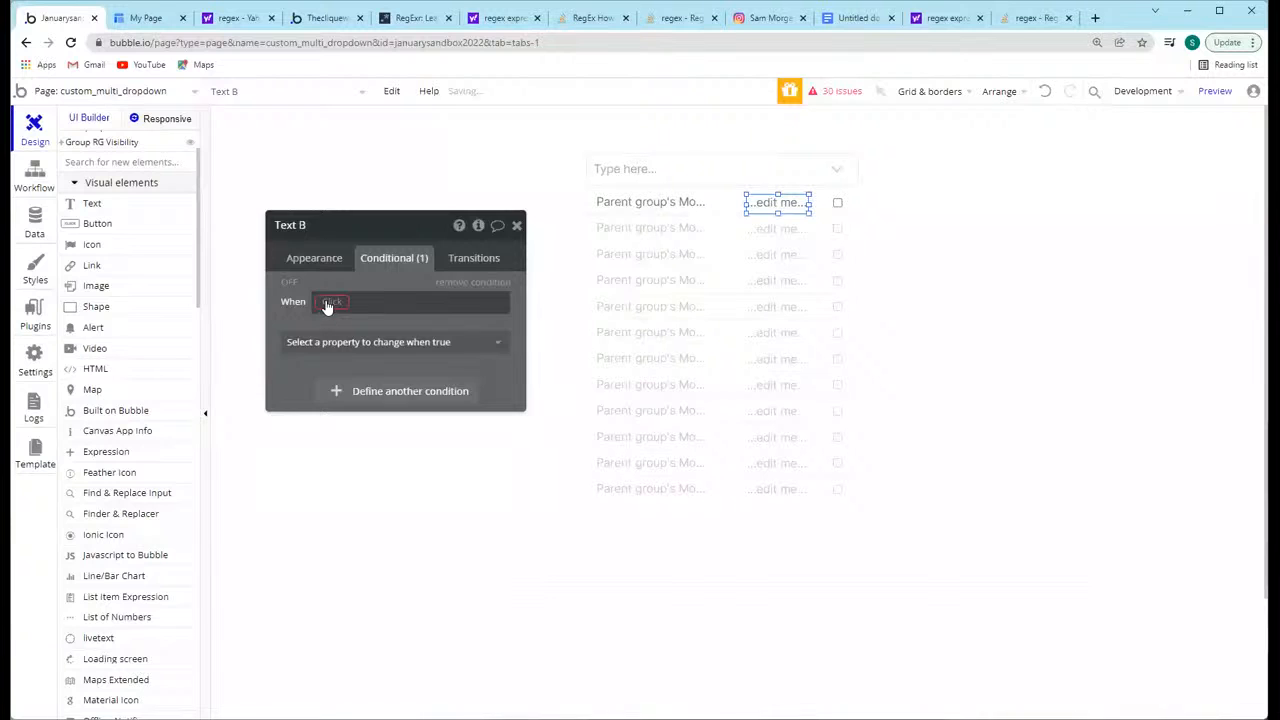
left_click(327, 305)
left_click(289, 299)
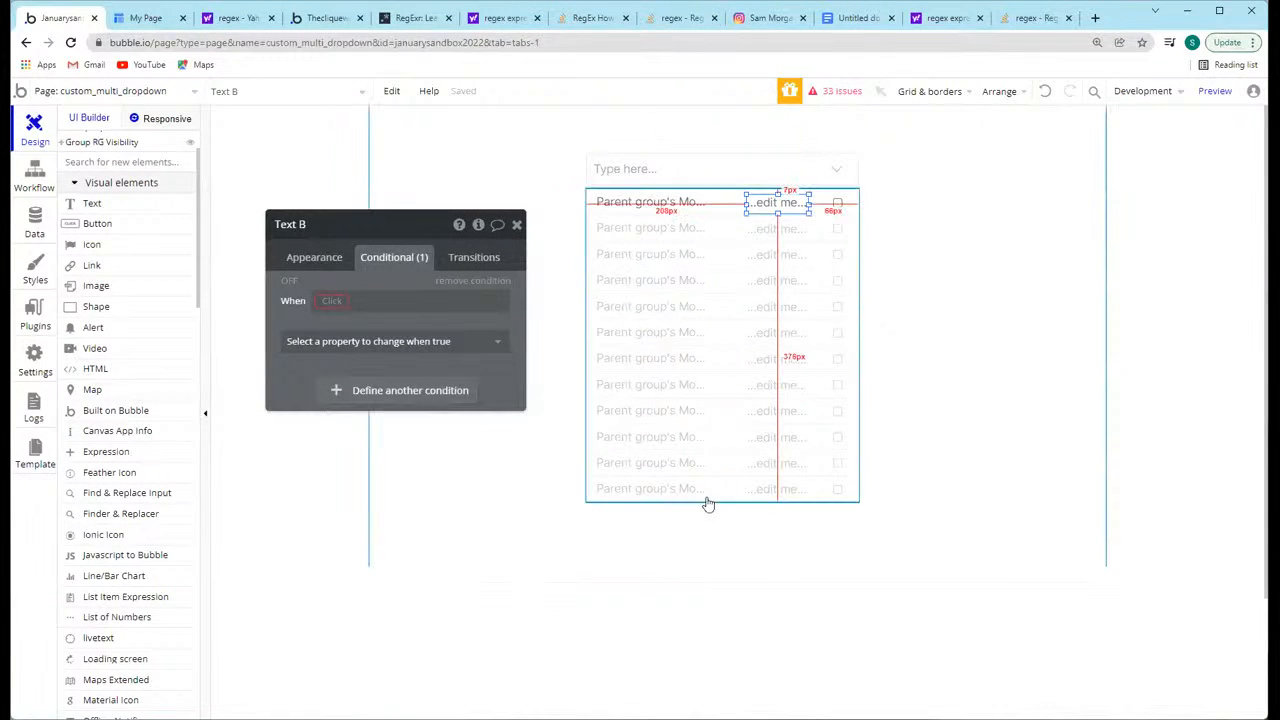
left_click(474, 280)
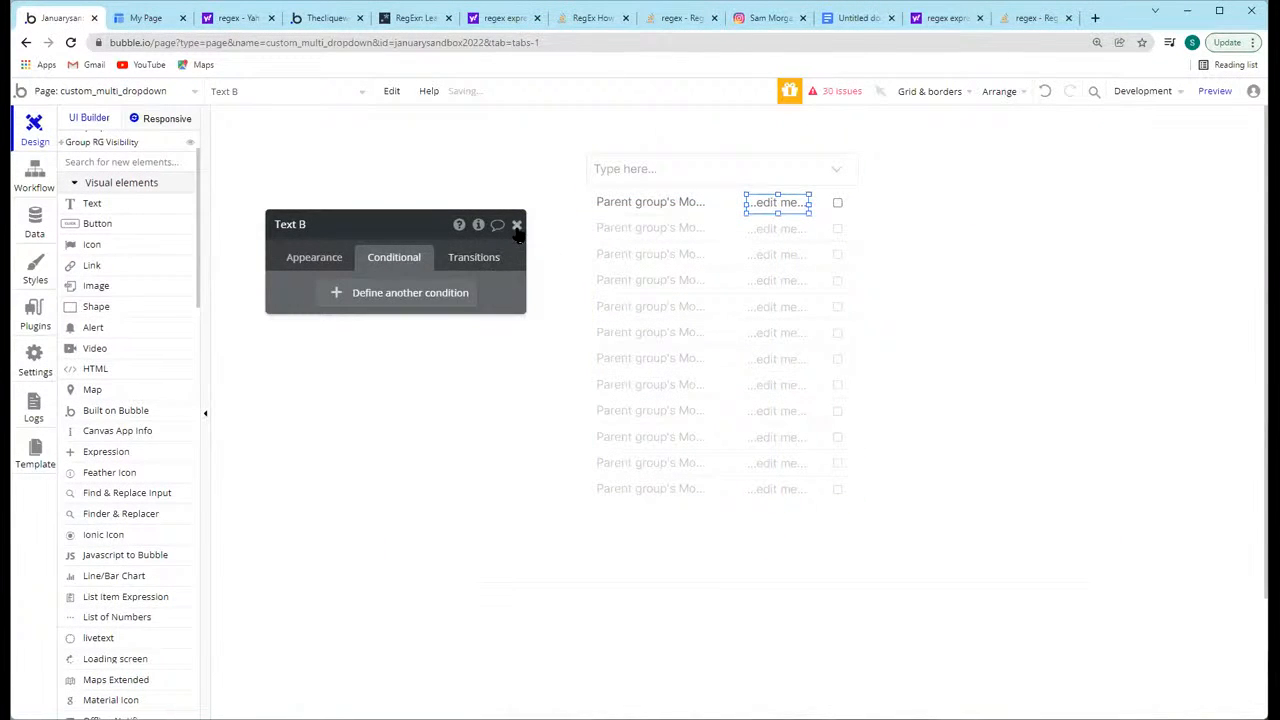
Step: Move the new text element out of the row to just below the months list and set its text to Done
left_click(517, 225)
left_click_drag(771, 203, 814, 525)
double_click(814, 513)
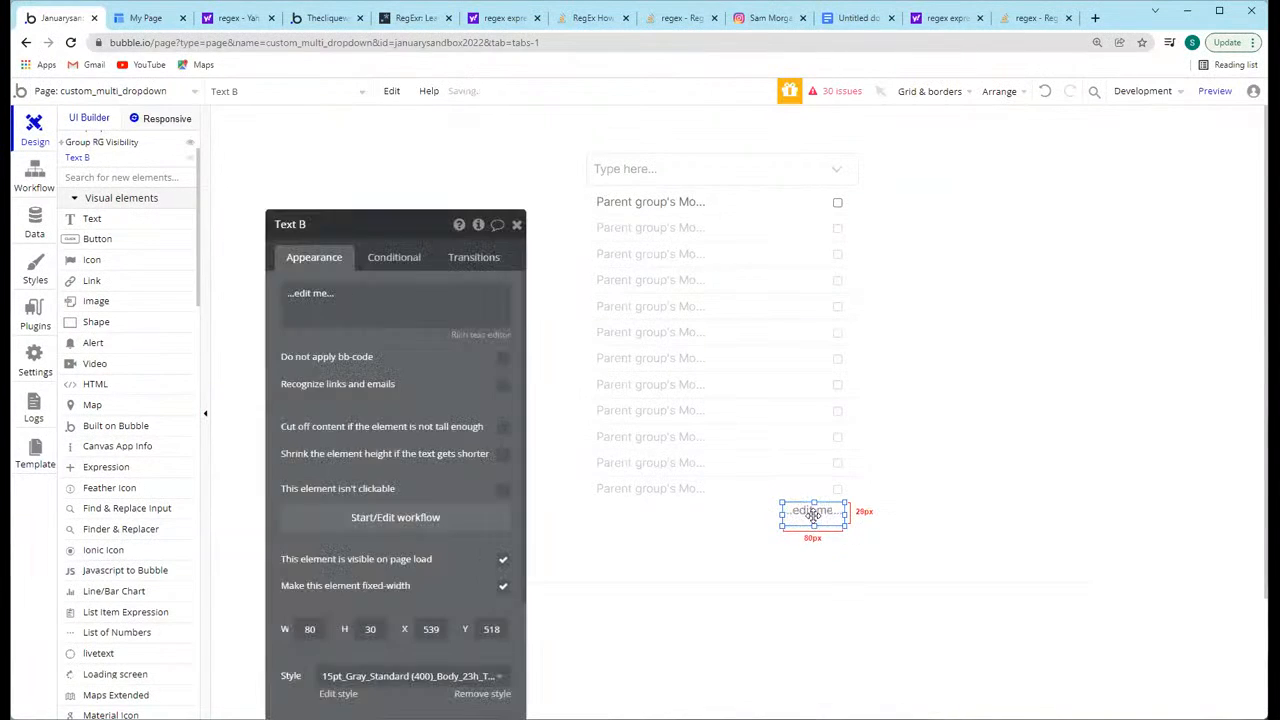
triple_click(350, 299)
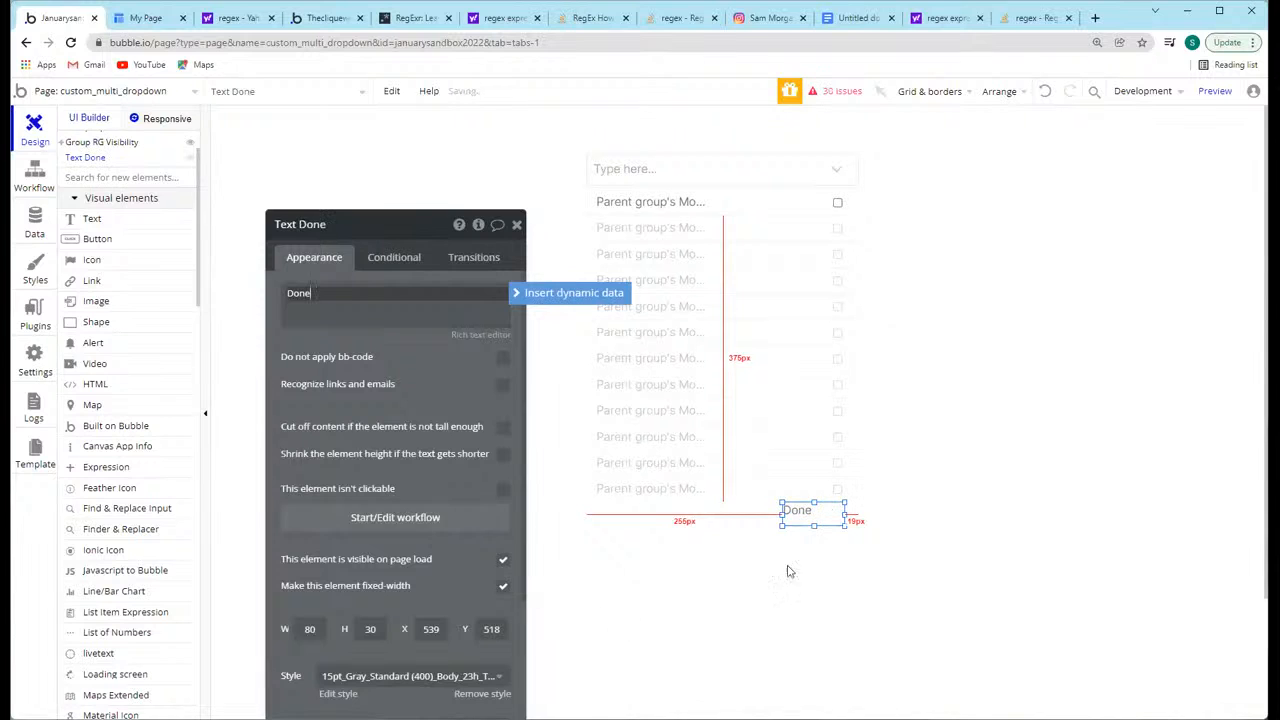
Step: Shrink the Done text's box to fit its word and align its right edge with the checkbox column, directly below the list
left_click(812, 518)
left_click_drag(782, 512, 831, 514)
left_click(843, 552)
left_click(830, 511)
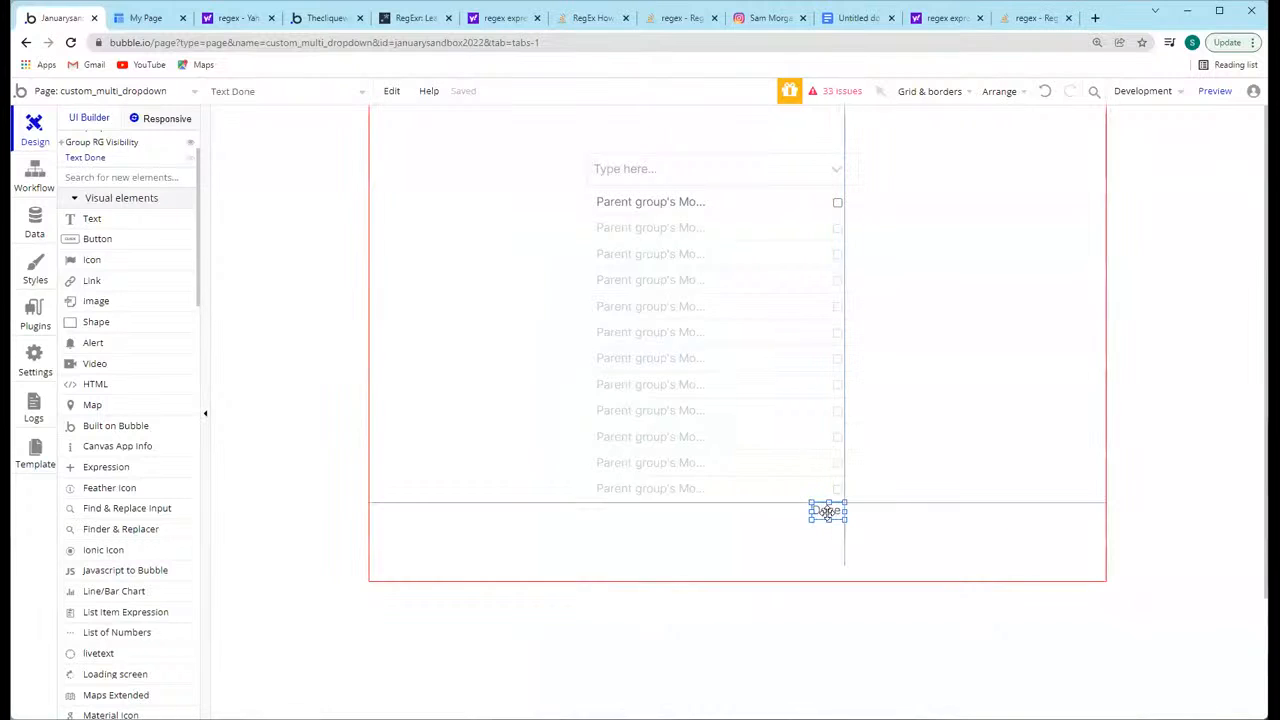
Step: Create a workflow that runs when Text Done is clicked and add a Set state action to it
left_click(366, 521)
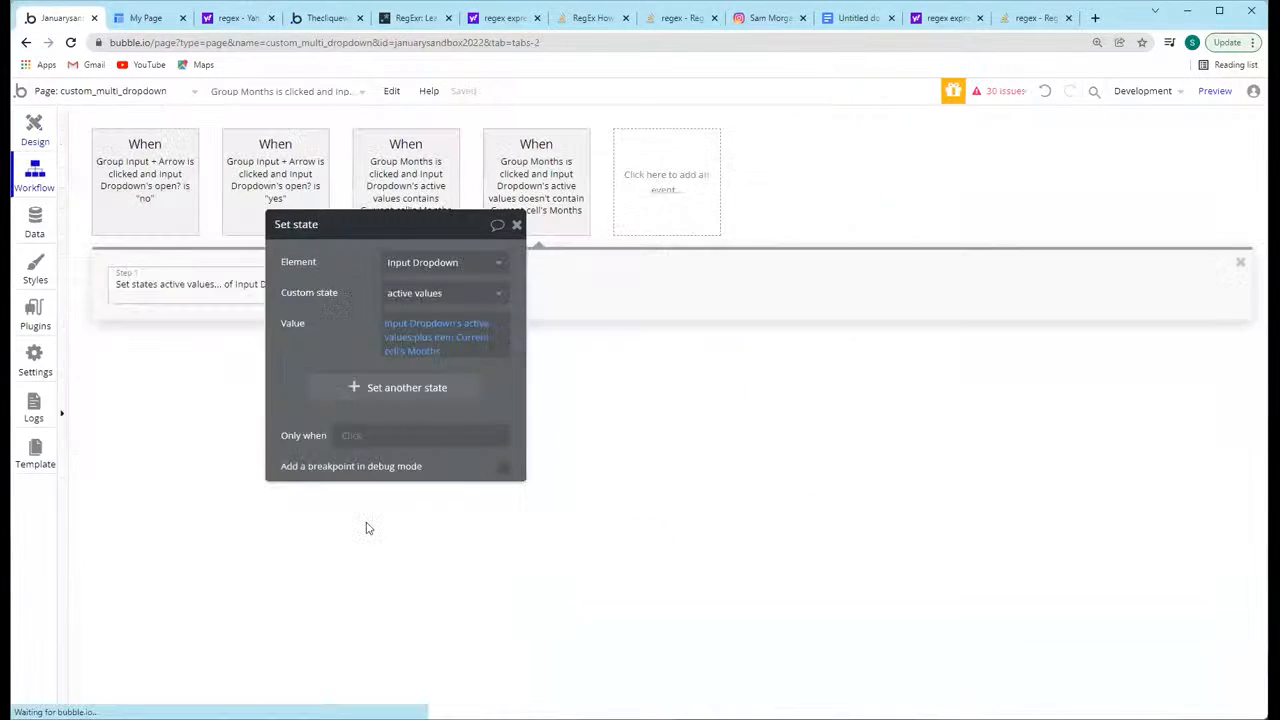
left_click(135, 284)
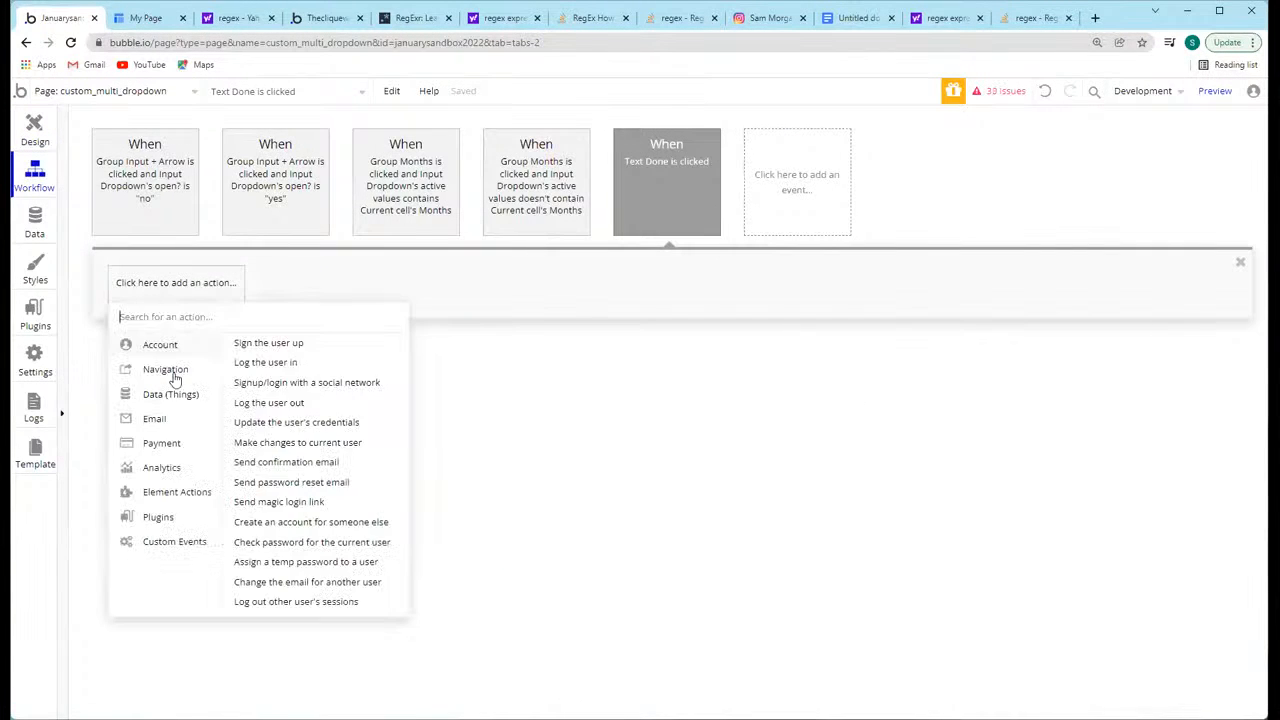
left_click(360, 393)
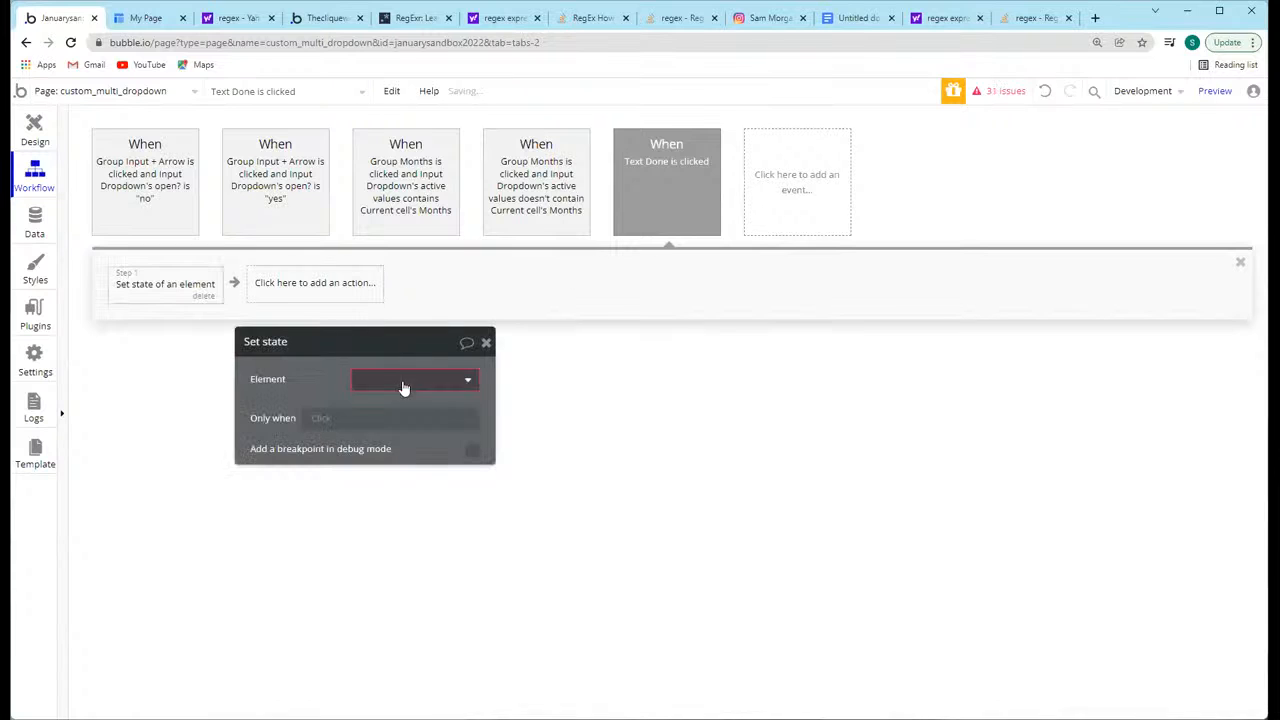
Step: Configure the Done workflow's Set state action to set Input Dropdown's open? state to "no"
left_click(418, 381)
type("input")
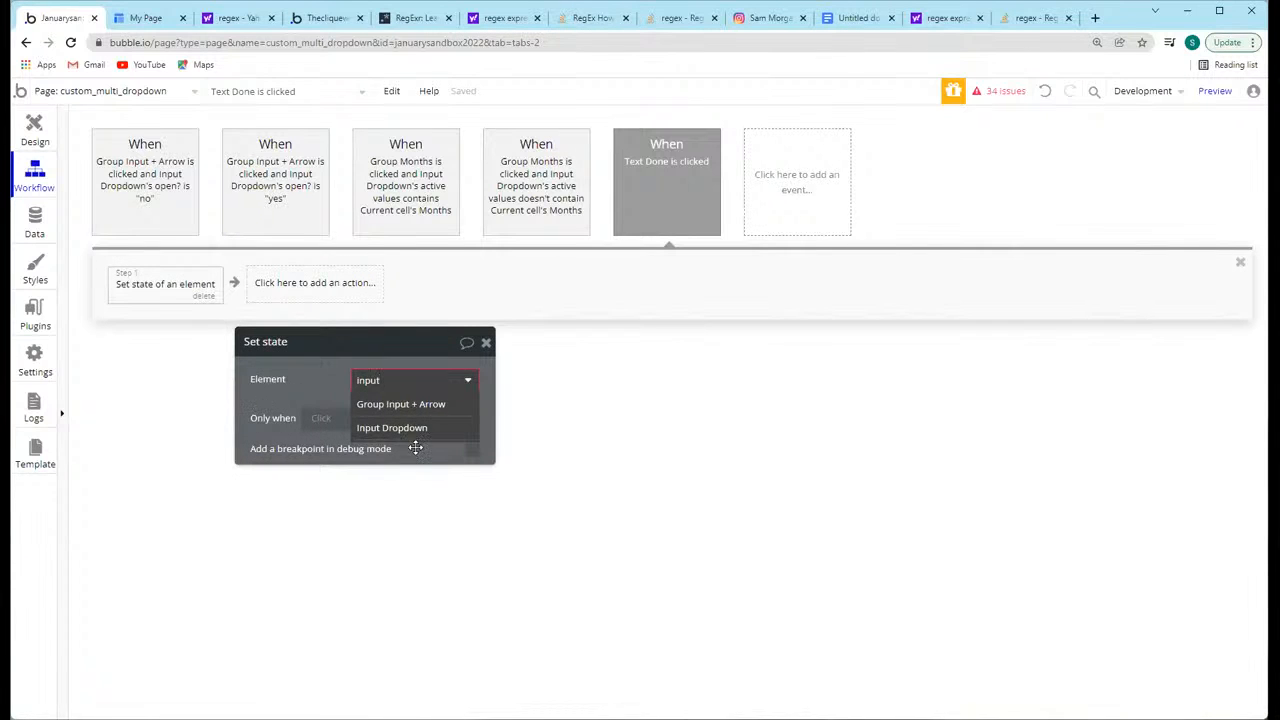
left_click(415, 448)
left_click(392, 373)
type("input")
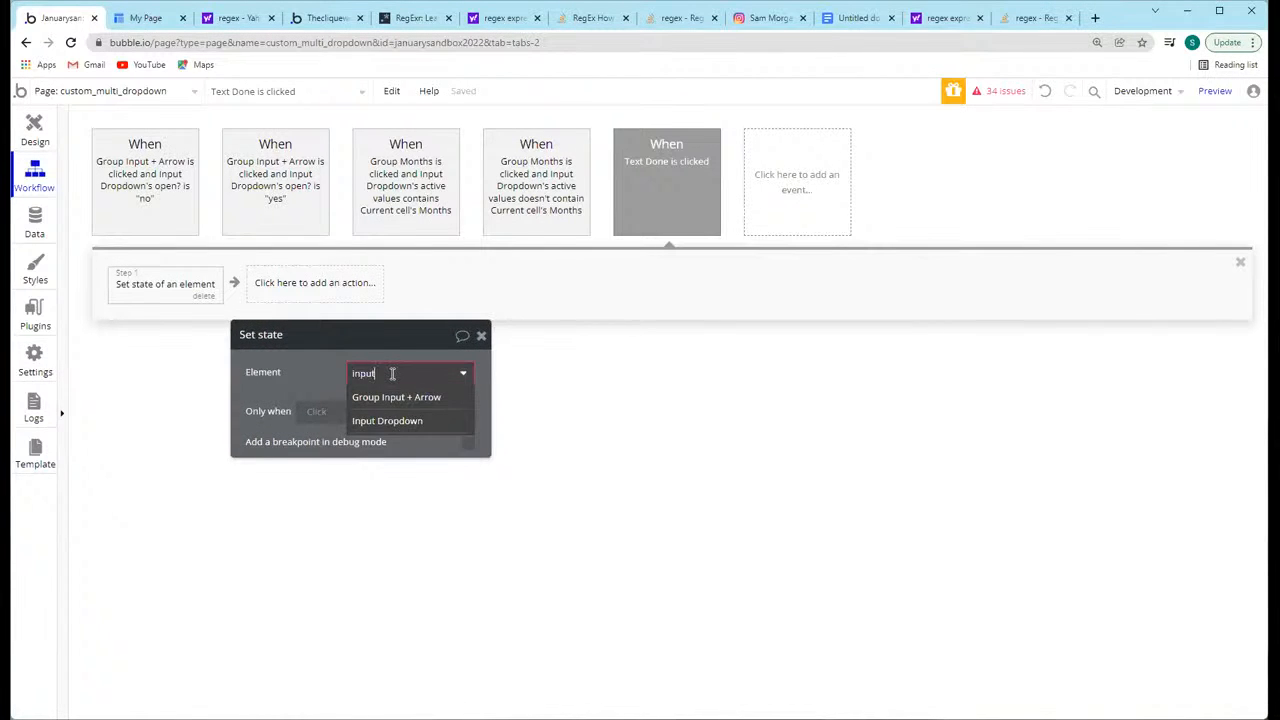
left_click(405, 421)
left_click(405, 405)
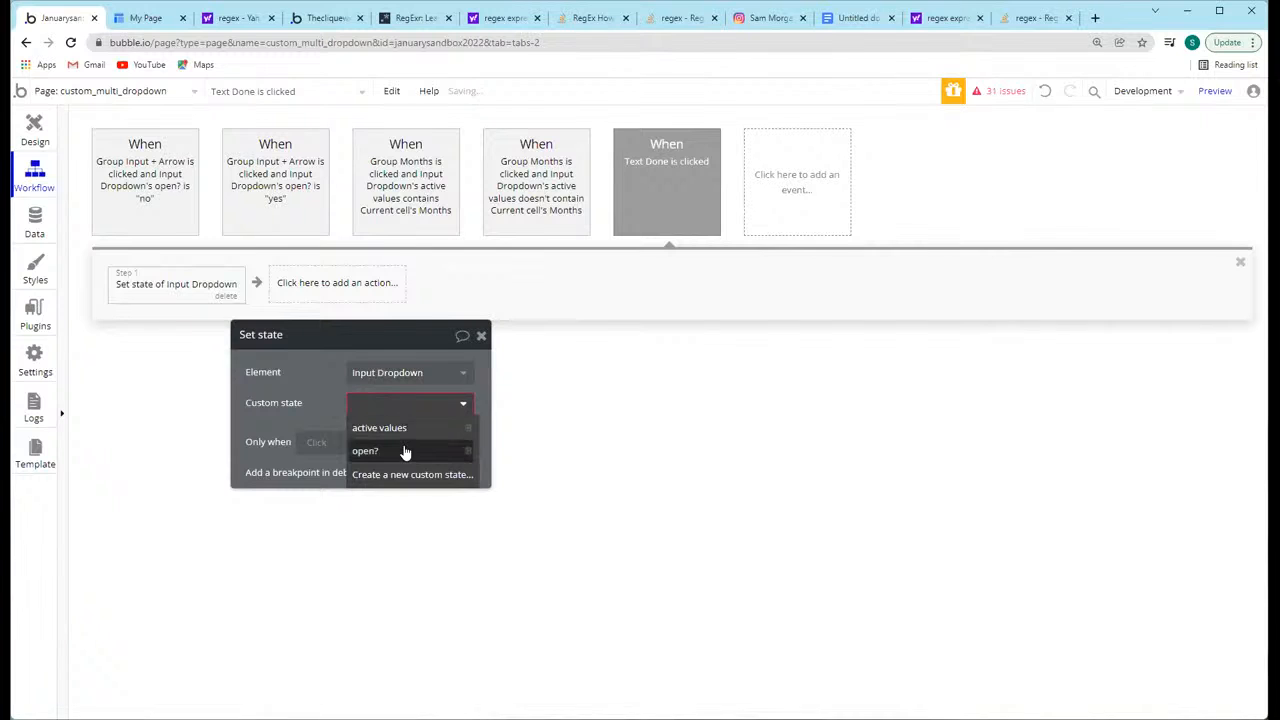
left_click(403, 455)
left_click(366, 433)
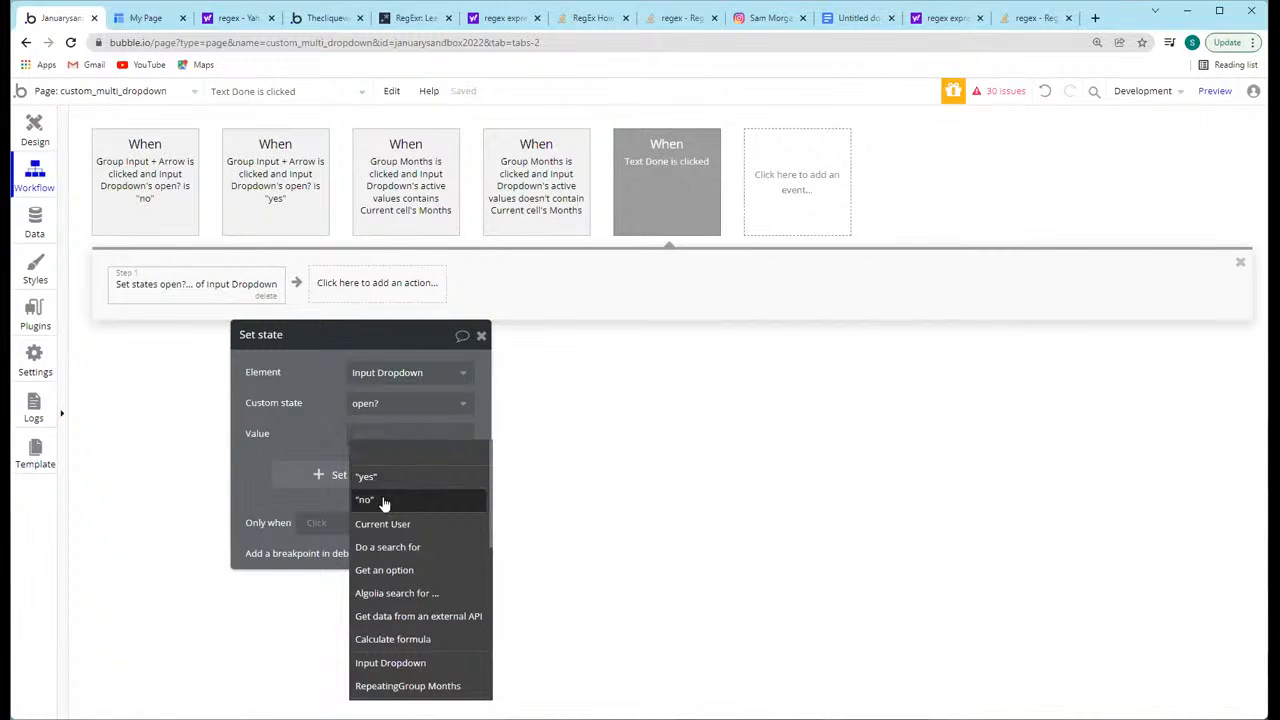
left_click(370, 500)
left_click(481, 337)
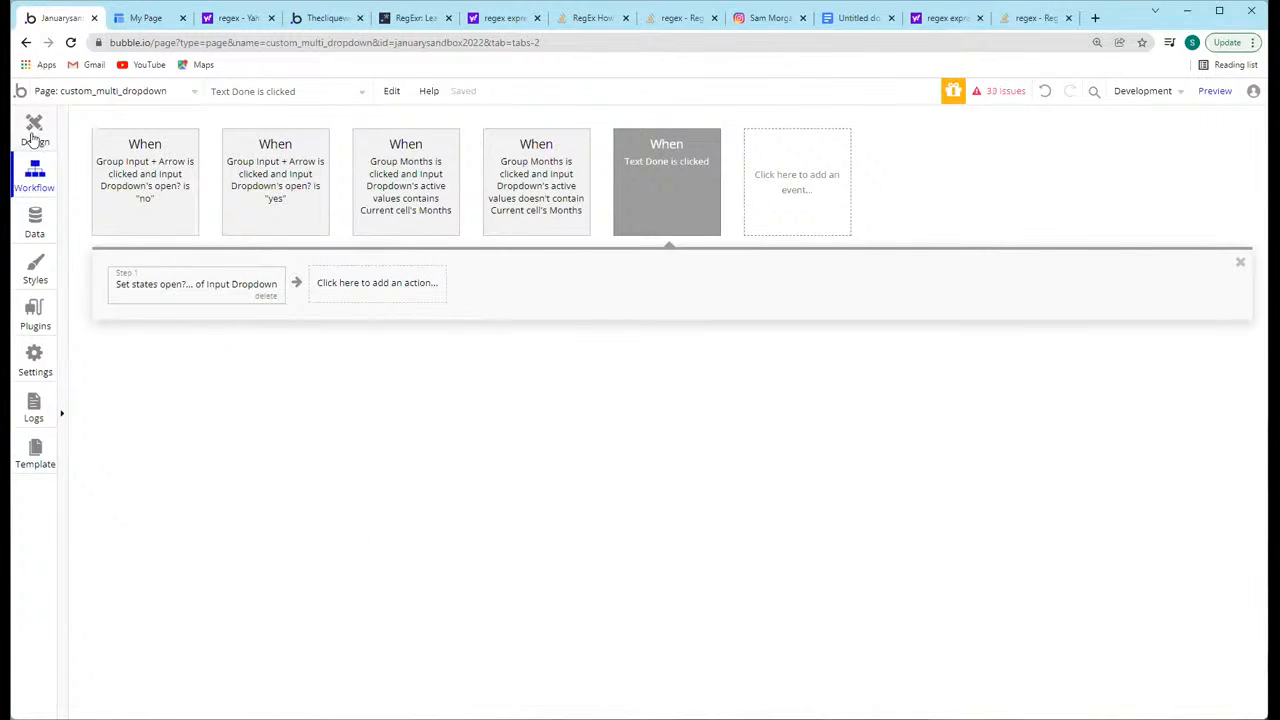
Step: Return to the page design and start Input Dropdown's initial content expression with Input Dropdown's active values
left_click(34, 132)
left_click(631, 167)
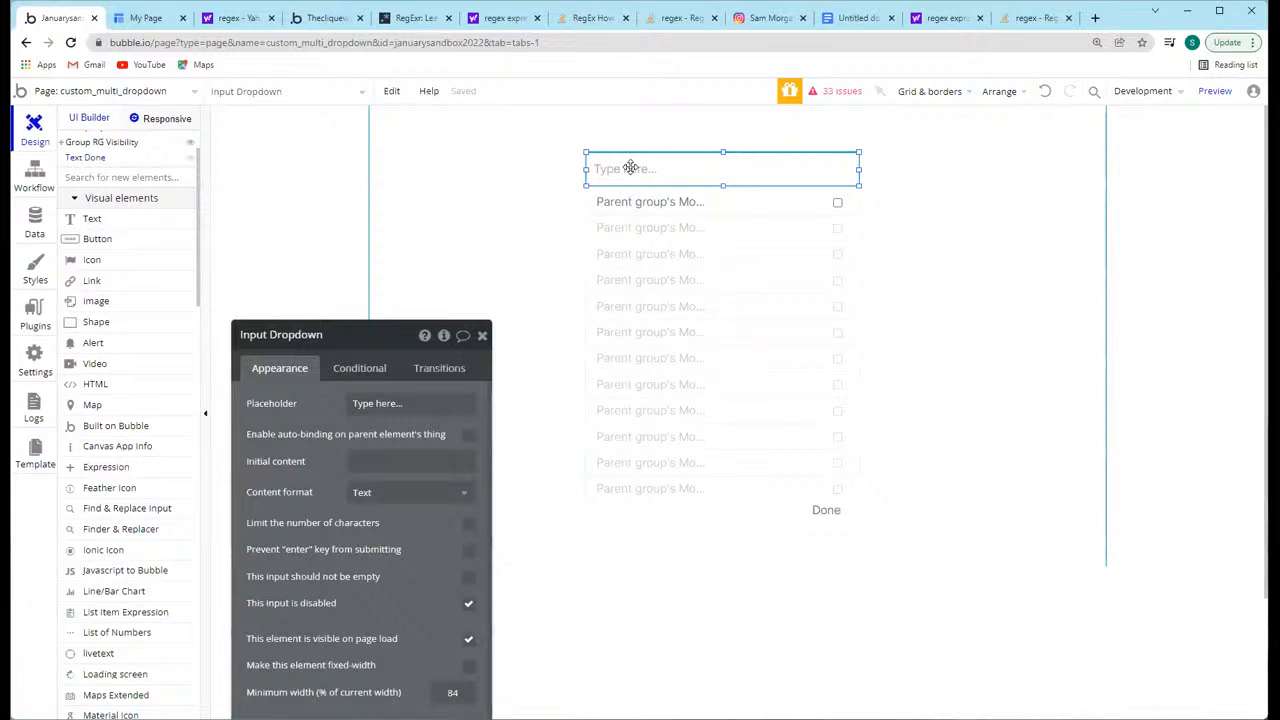
left_click(449, 330)
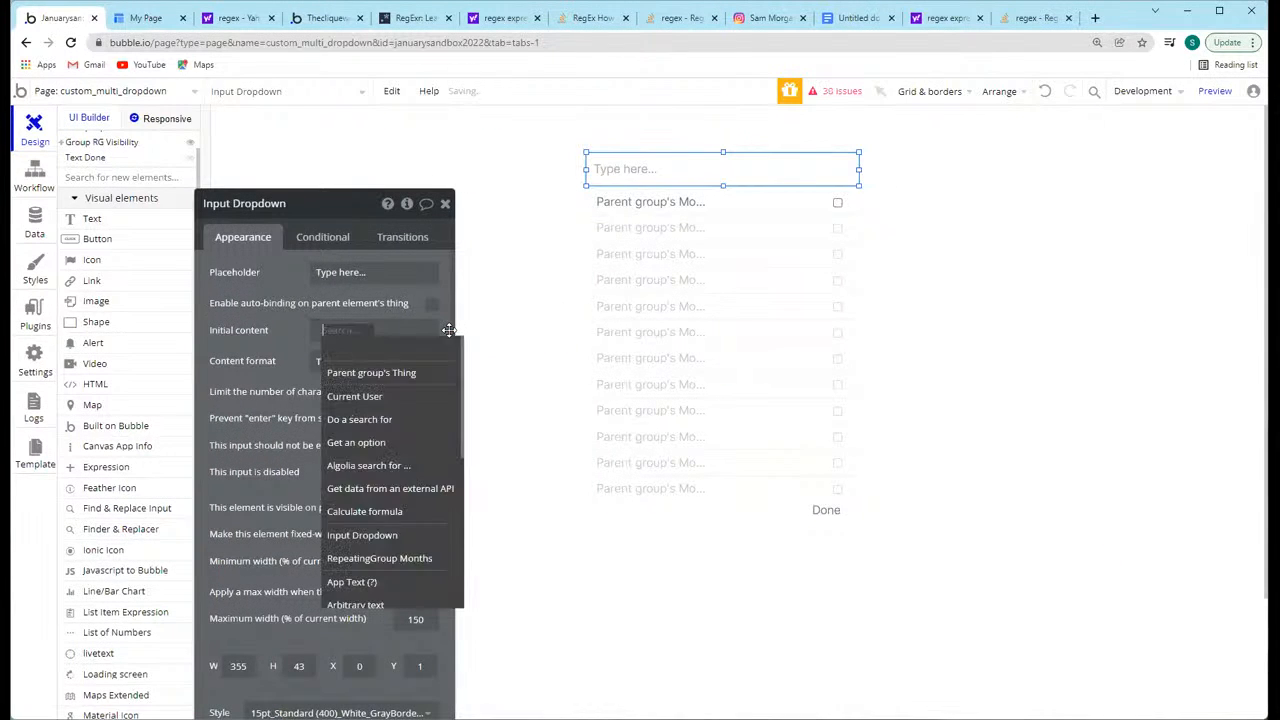
type("Input")
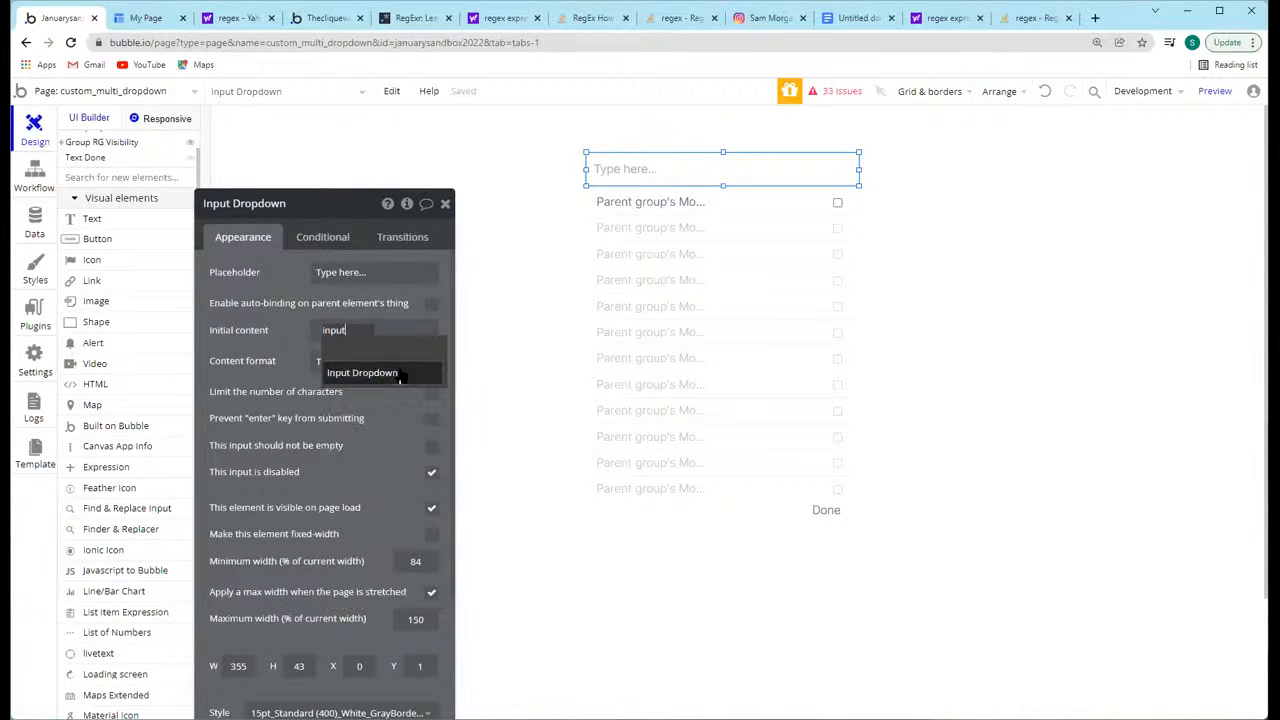
left_click(396, 372)
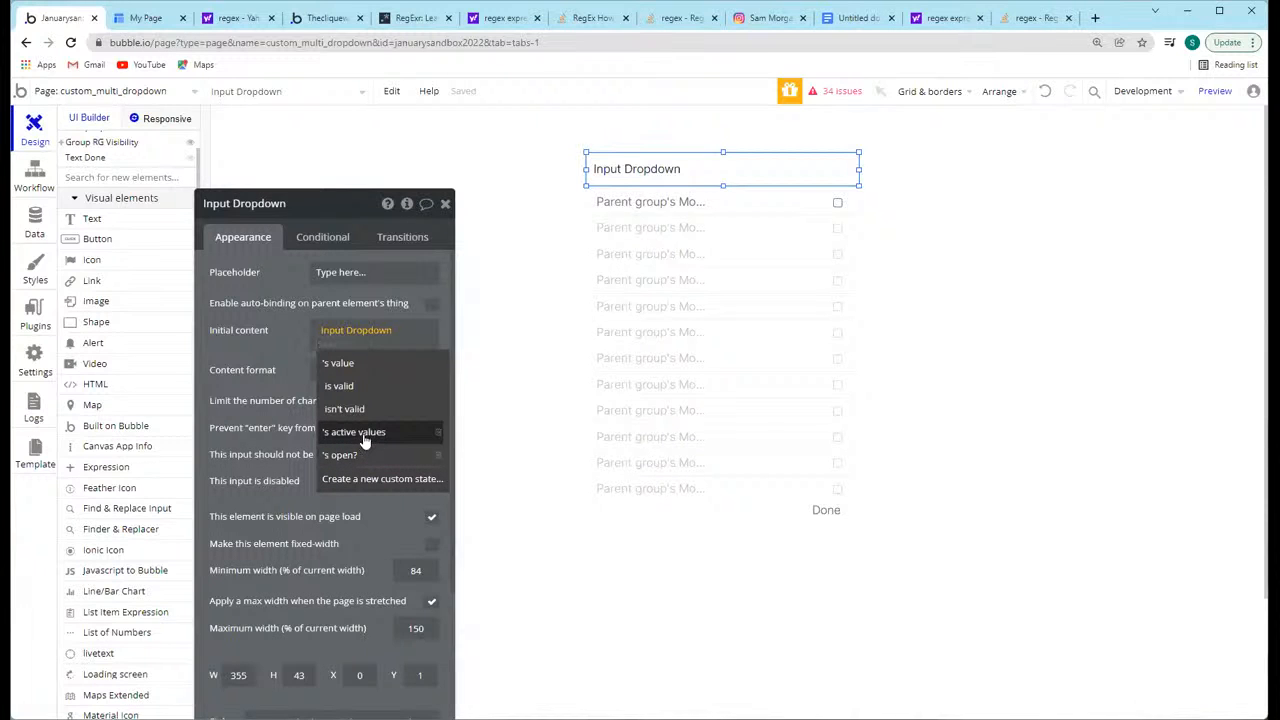
left_click(365, 432)
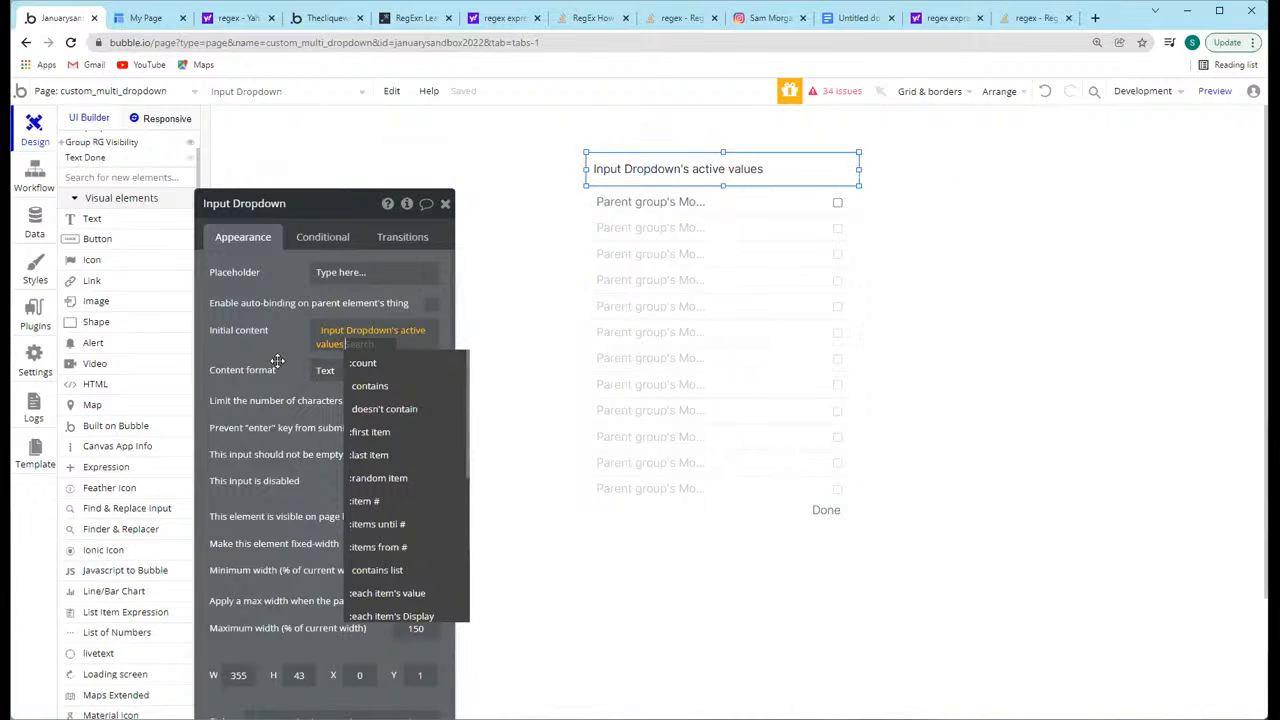
Step: Extend the initial content expression with each item's Display and close the element's properties
left_click(338, 371)
left_click(338, 371)
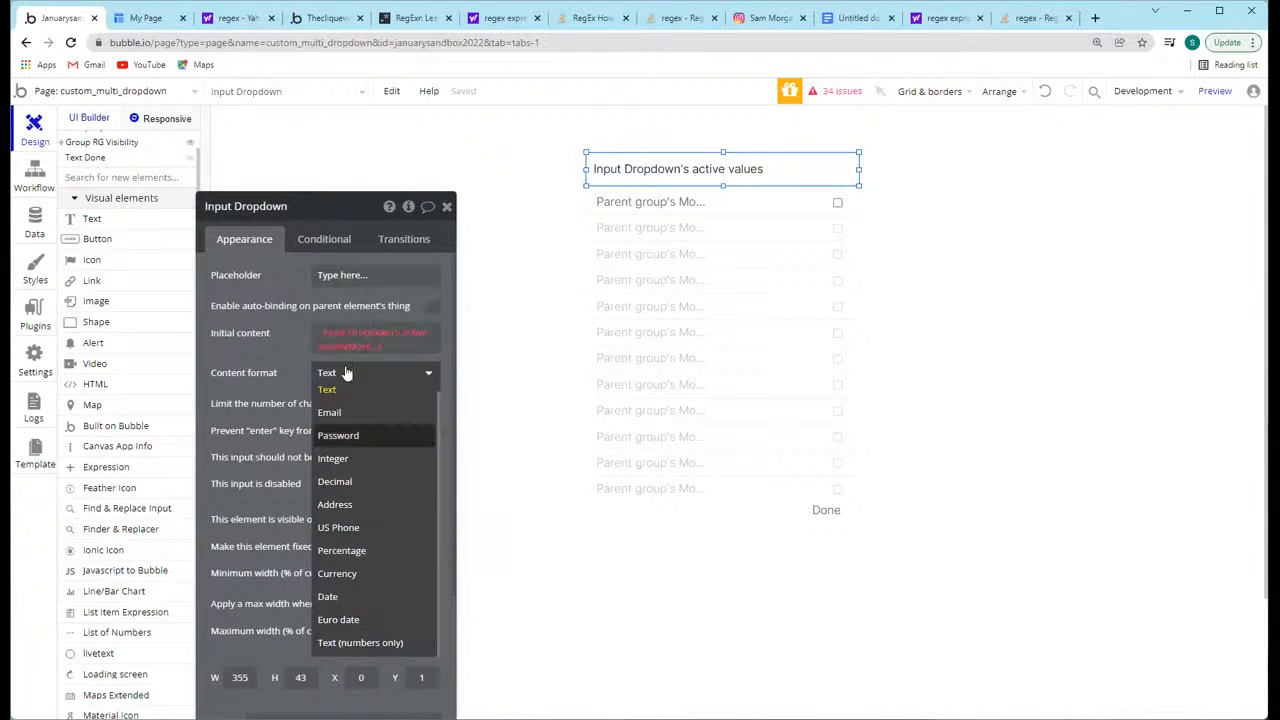
left_click(329, 352)
left_click(354, 350)
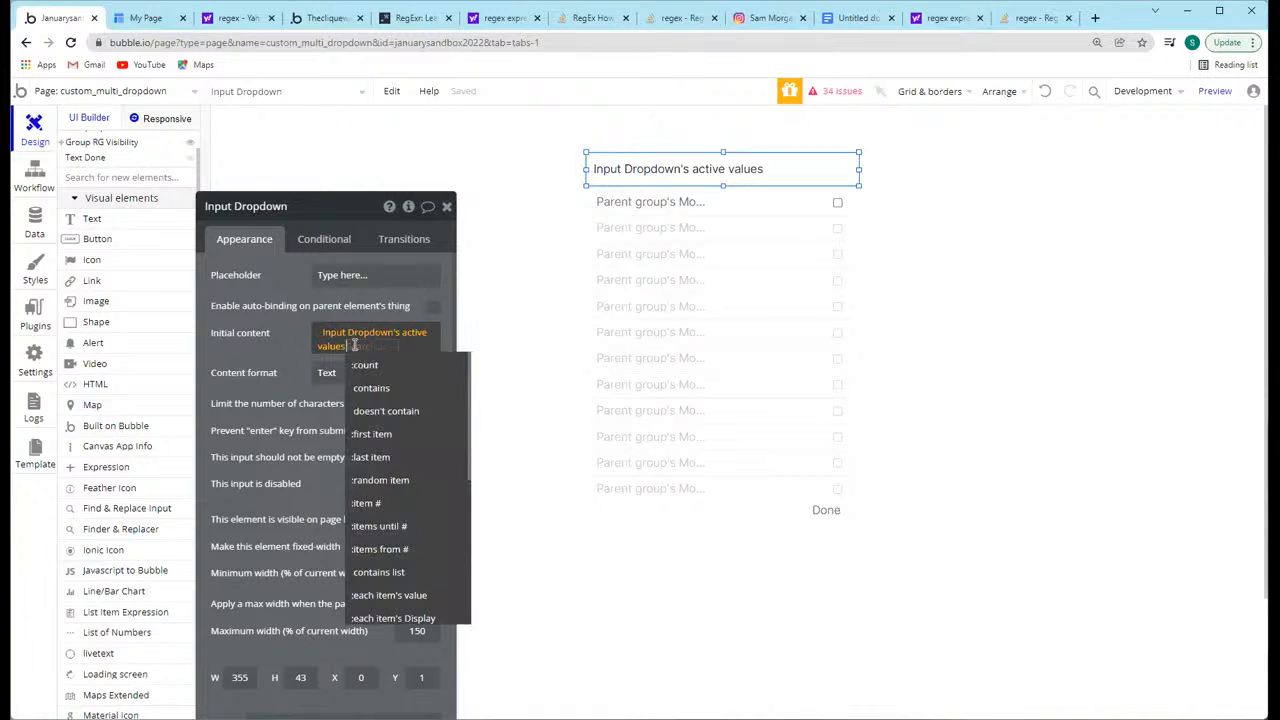
scroll(405, 520, "down", 3)
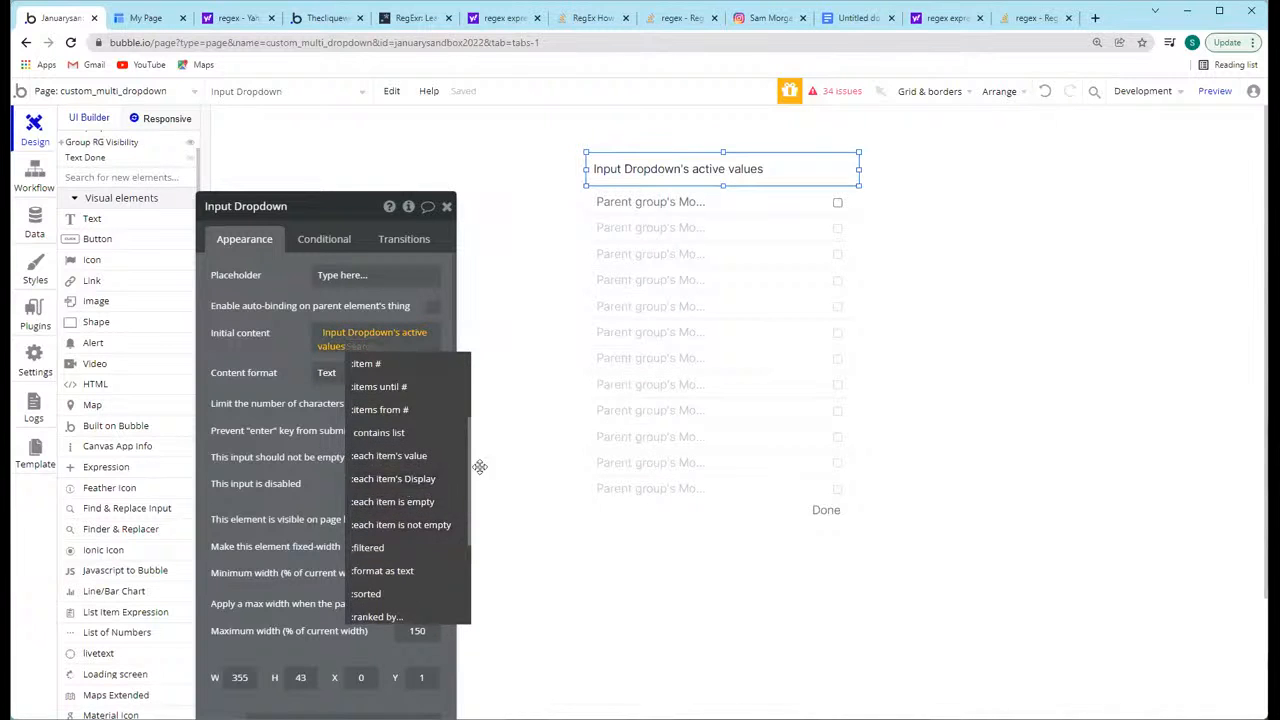
left_click(405, 479)
left_click(273, 347)
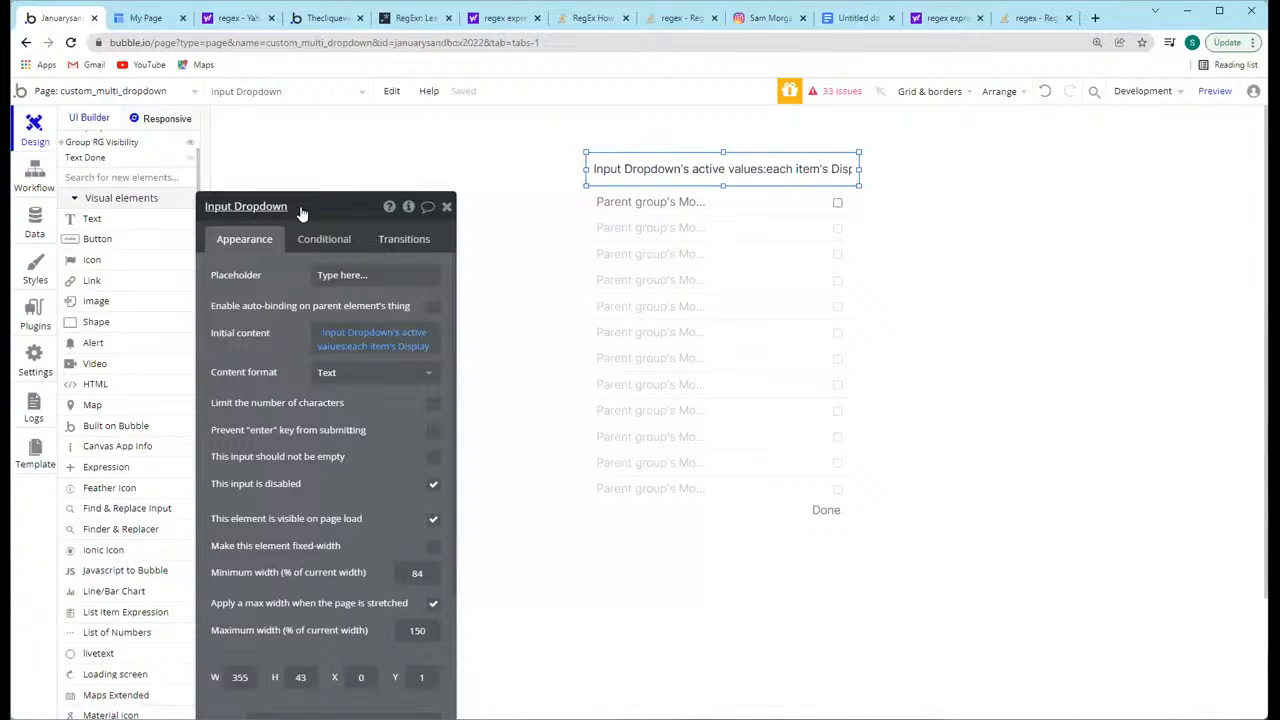
left_click_drag(300, 209, 280, 113)
left_click(427, 112)
Step: Preview the page, open the months dropdown and tick Feb, April, June, July and August to test the input's text
left_click(1215, 91)
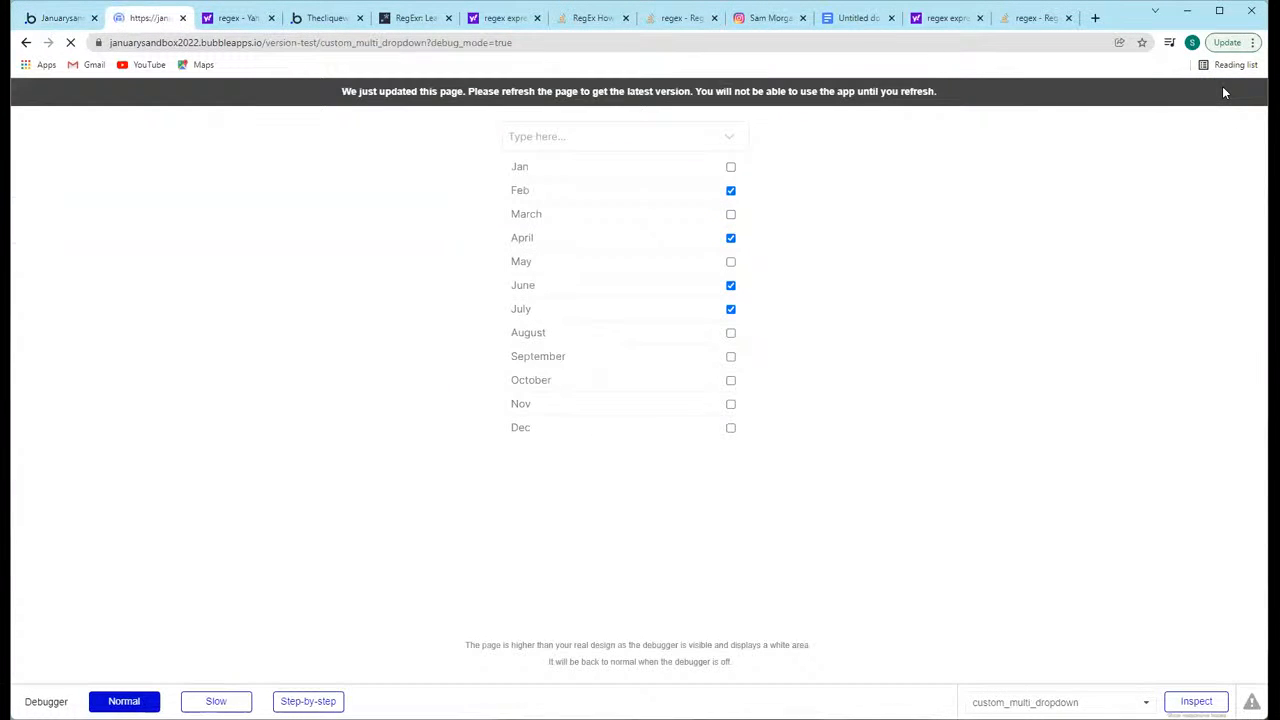
left_click(728, 137)
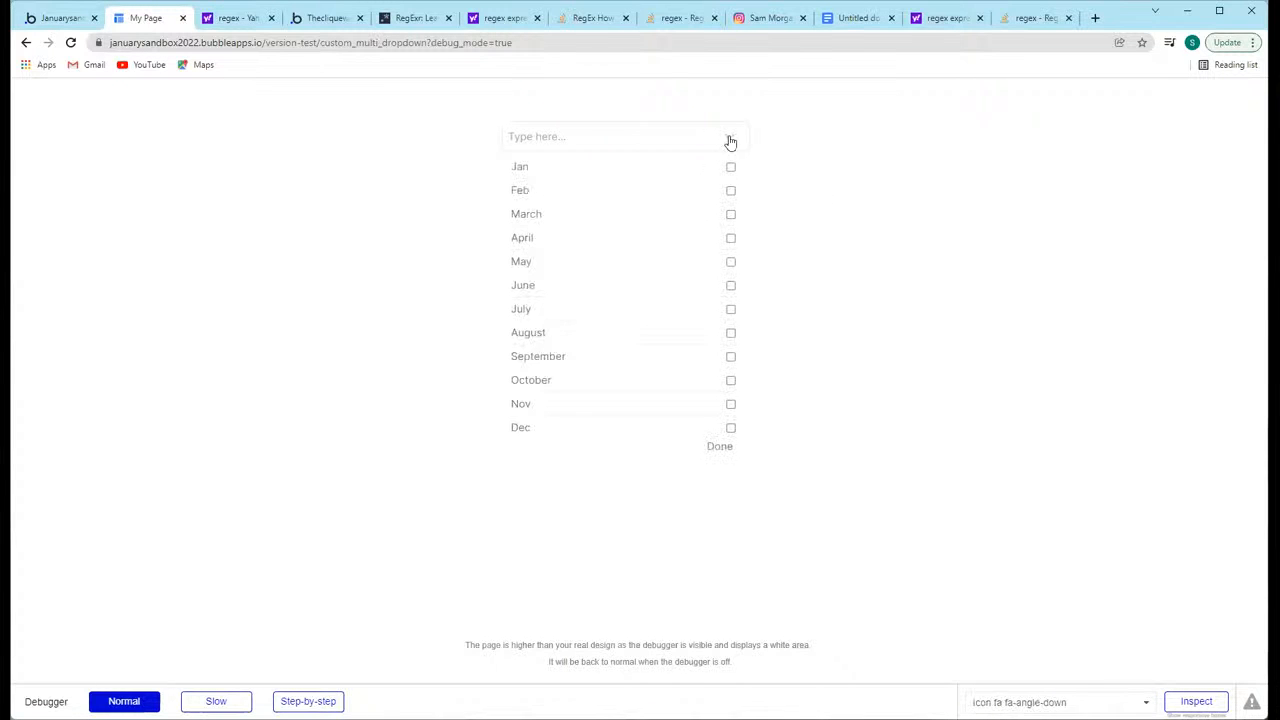
left_click(730, 190)
left_click(731, 239)
left_click(731, 286)
left_click(731, 309)
left_click(731, 333)
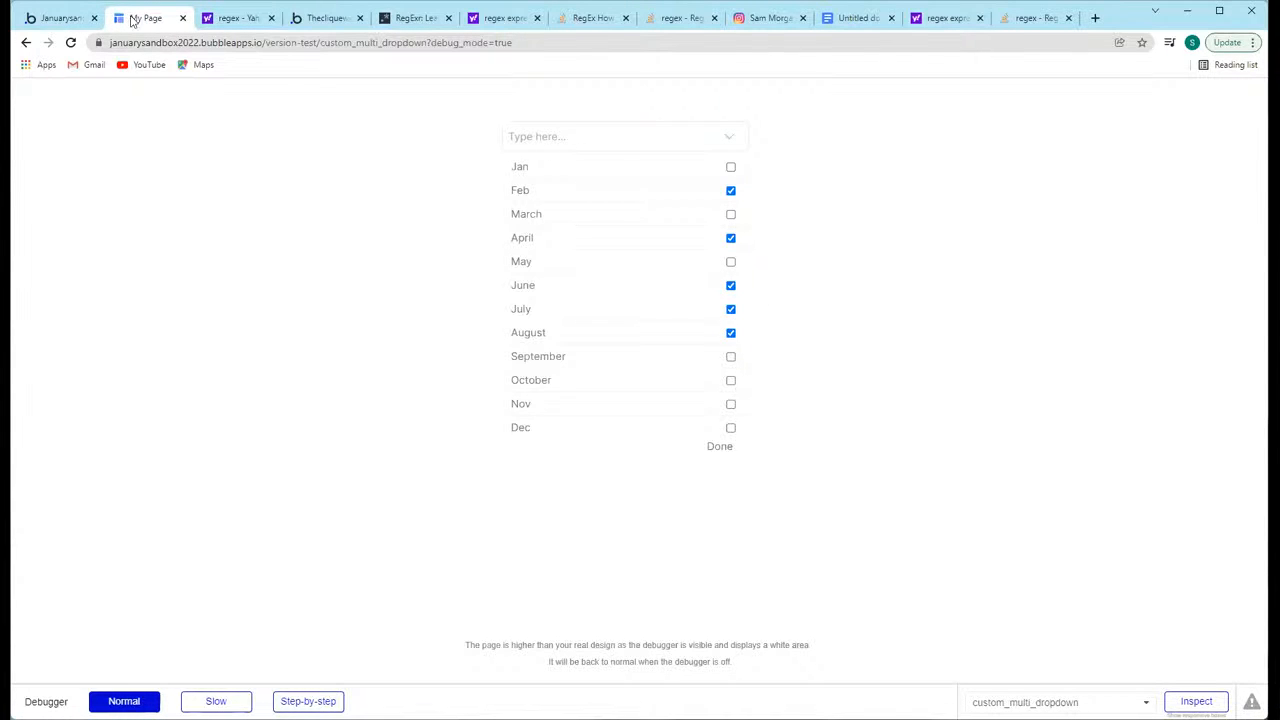
Step: Check the input's setup in the editor, reload the preview, reopen the dropdown and tick May and July
left_click(60, 18)
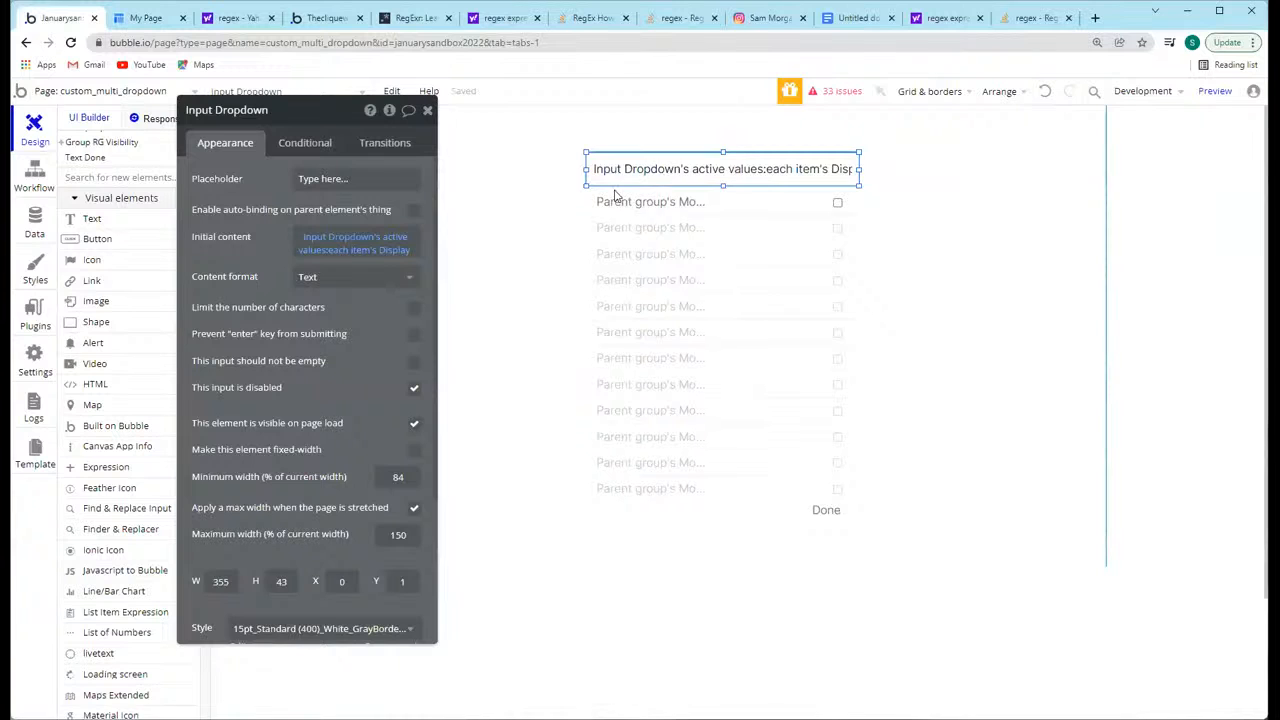
left_click(146, 18)
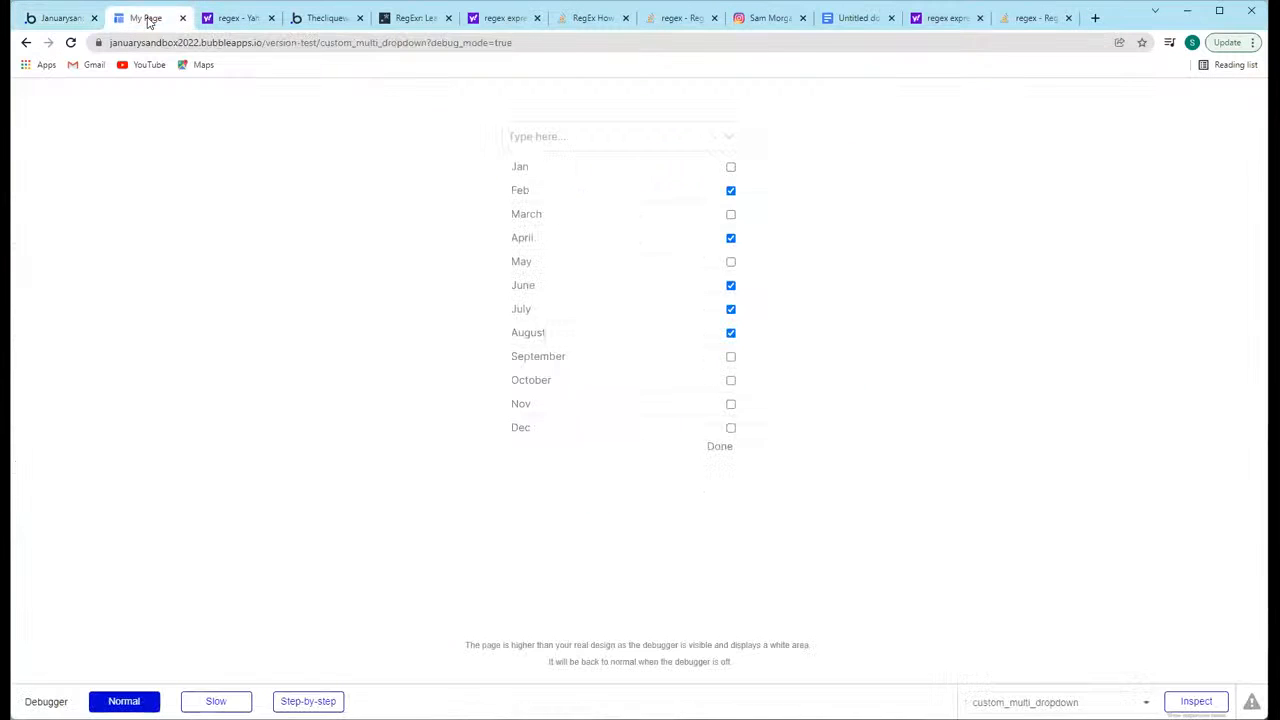
left_click(310, 43)
key("Return")
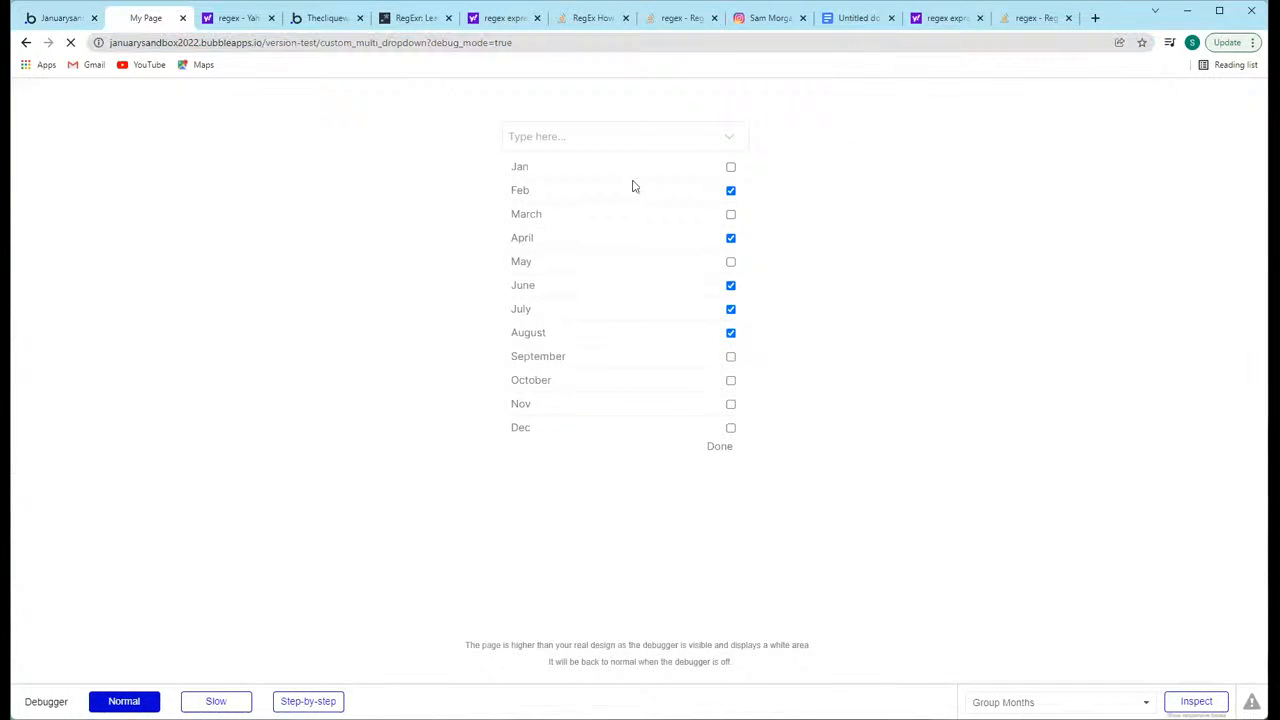
left_click(709, 138)
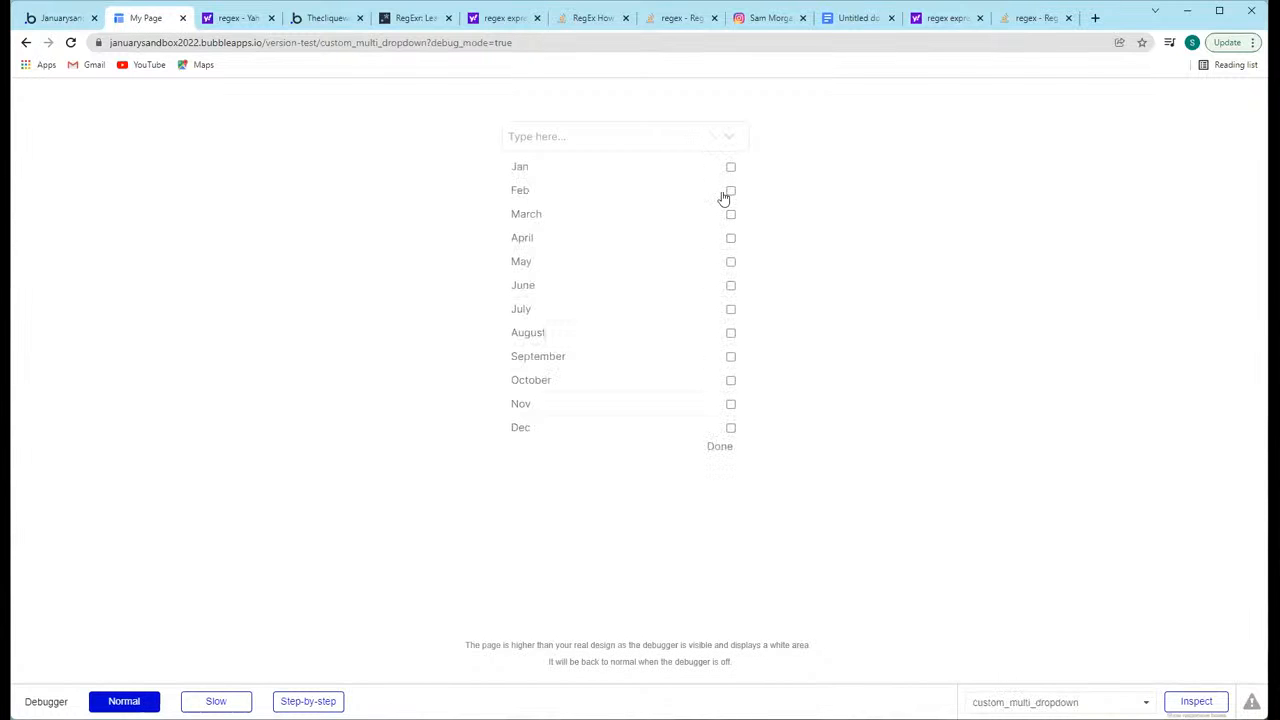
left_click(731, 263)
left_click(731, 310)
Step: Back in the editor, reveal Input Dropdown in the elements tree and inspect its parent group, the page and the Months repeating group
left_click(55, 18)
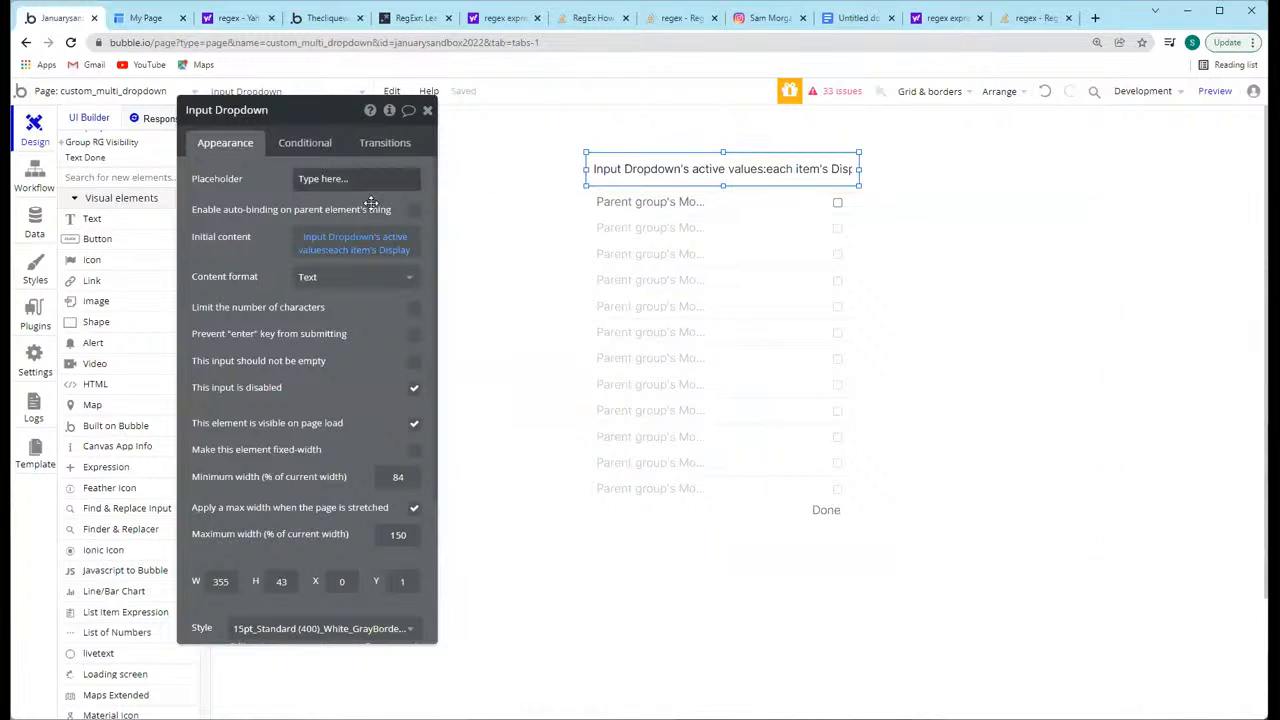
right_click(714, 172)
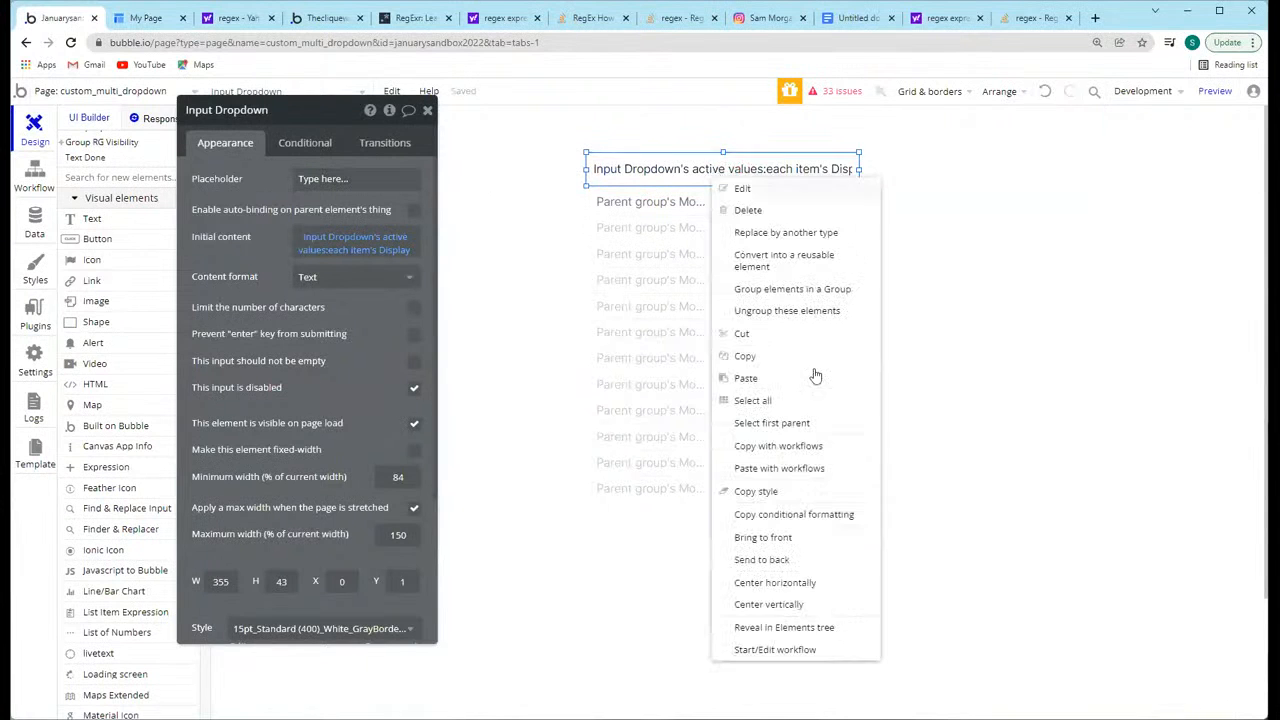
left_click(817, 630)
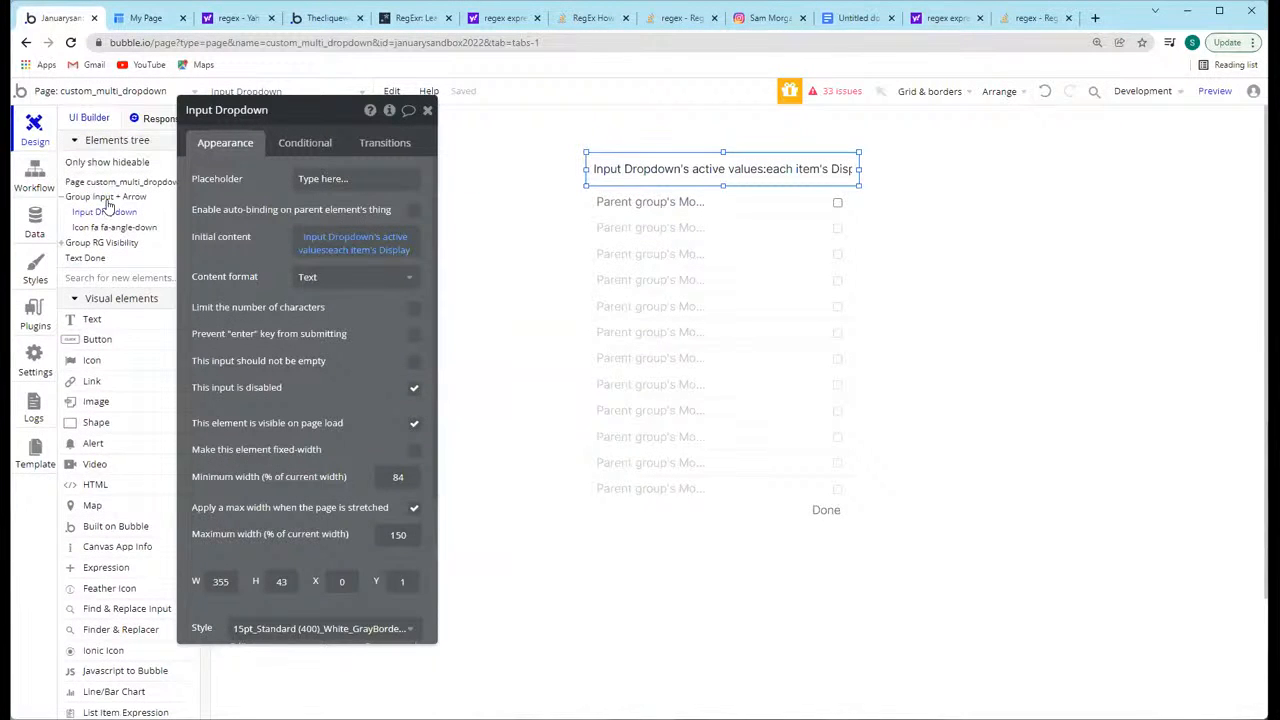
left_click(107, 198)
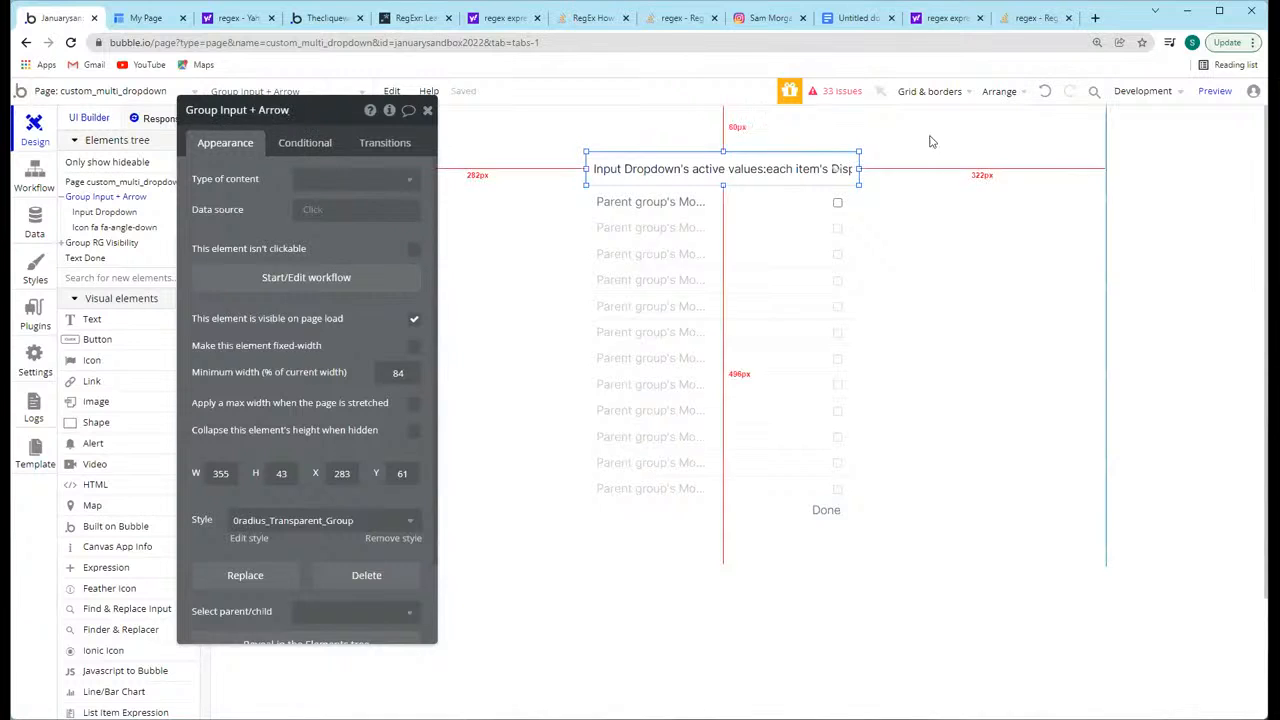
left_click(530, 214)
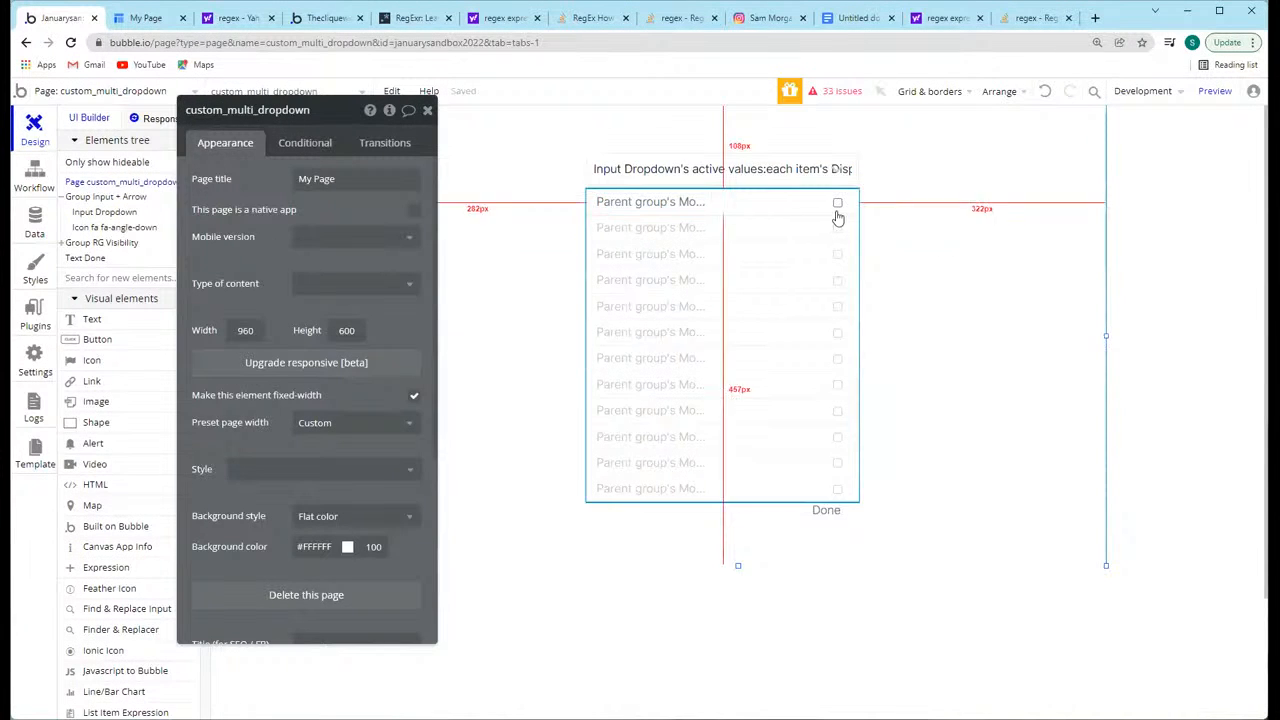
left_click(757, 232)
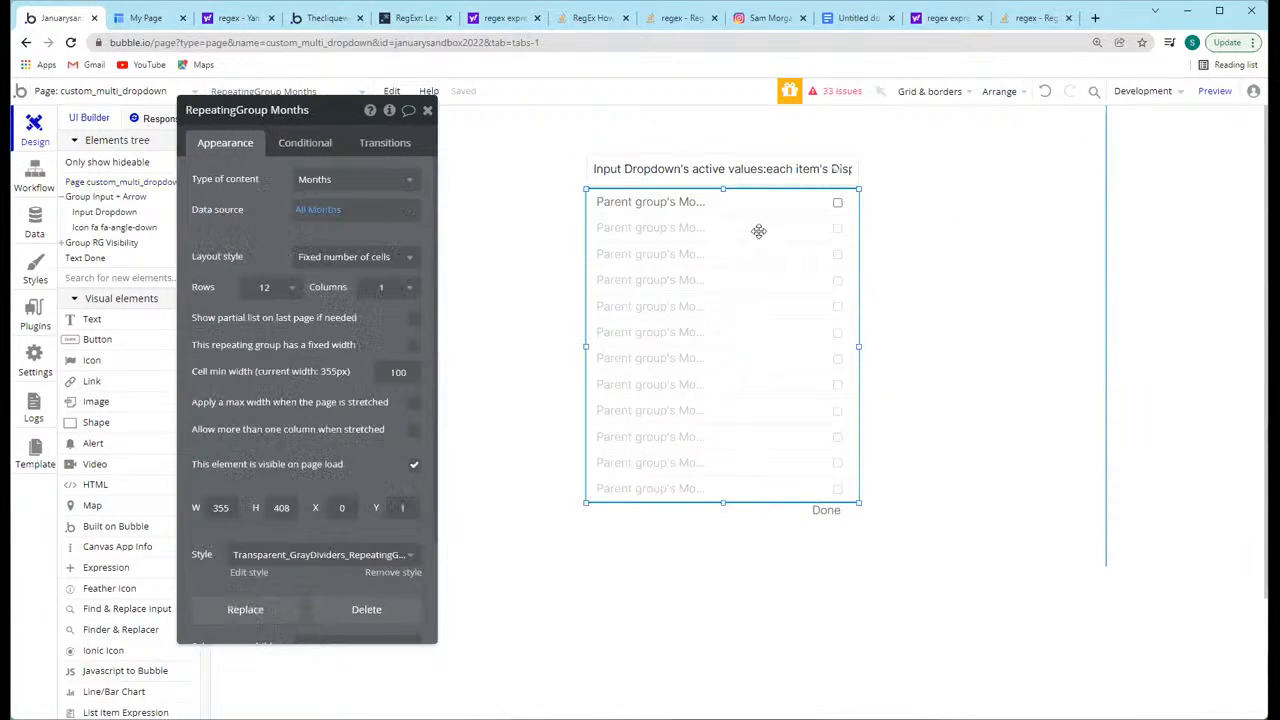
Step: Hide the Done text on page load and add a condition making it visible when Input Dropdown's open? is "yes"
left_click(827, 510)
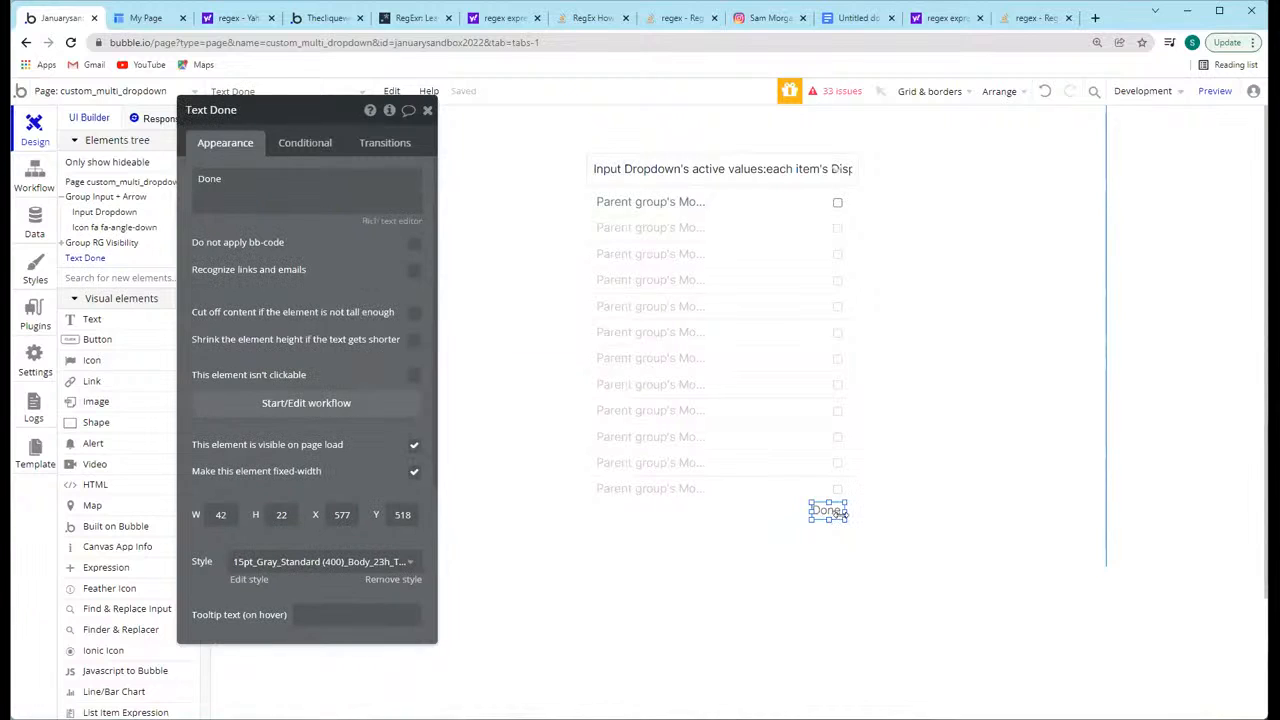
left_click(418, 447)
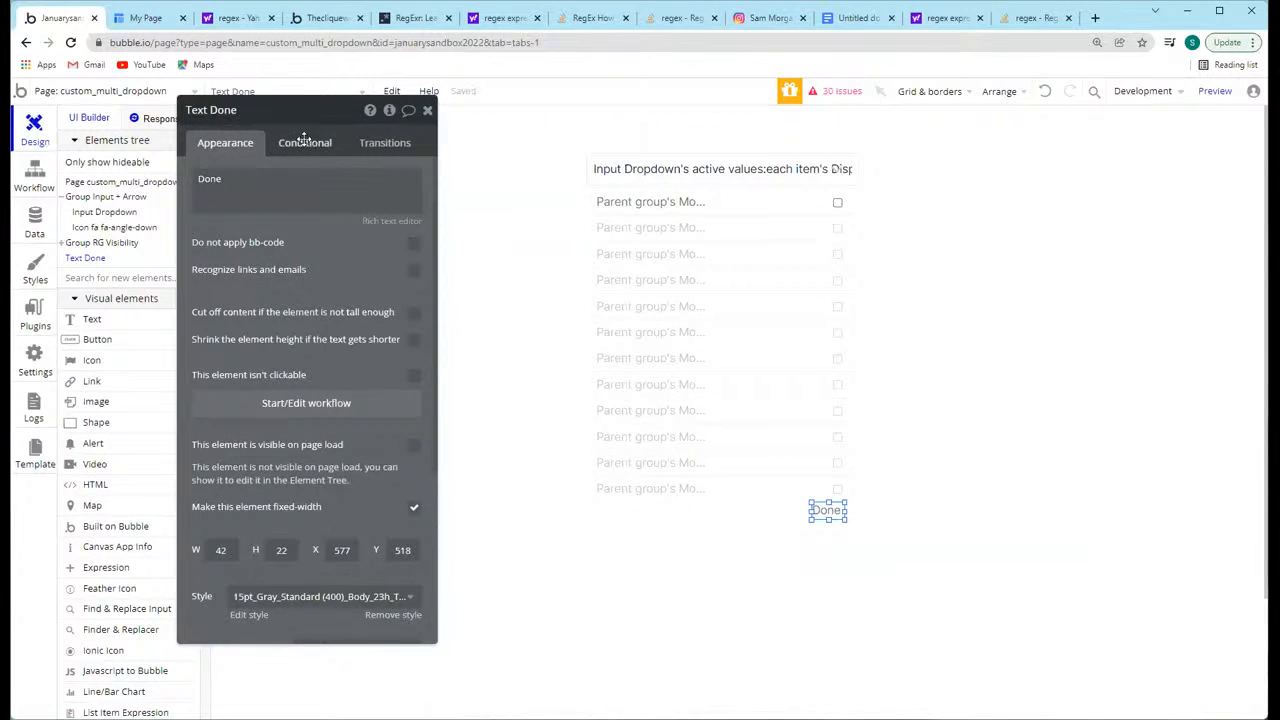
left_click(307, 146)
left_click(280, 184)
left_click(255, 188)
type("Input")
left_click(257, 208)
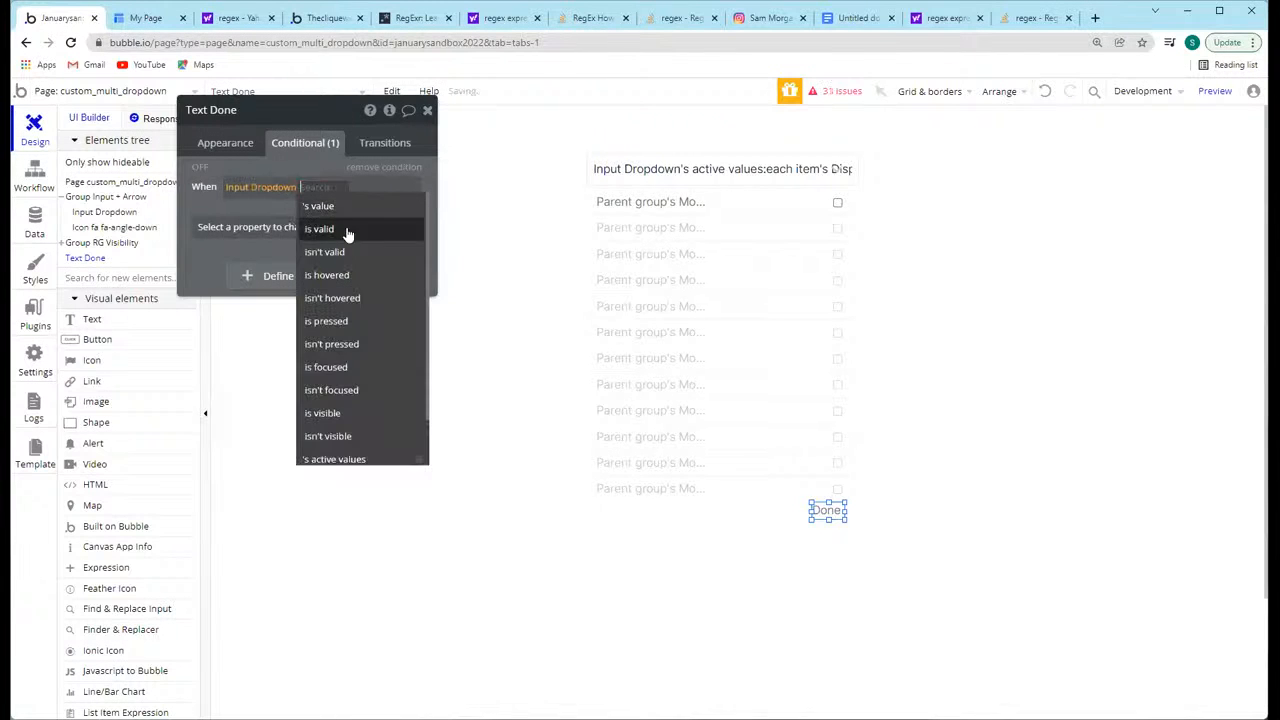
scroll(353, 433, "down", 2)
left_click(357, 420)
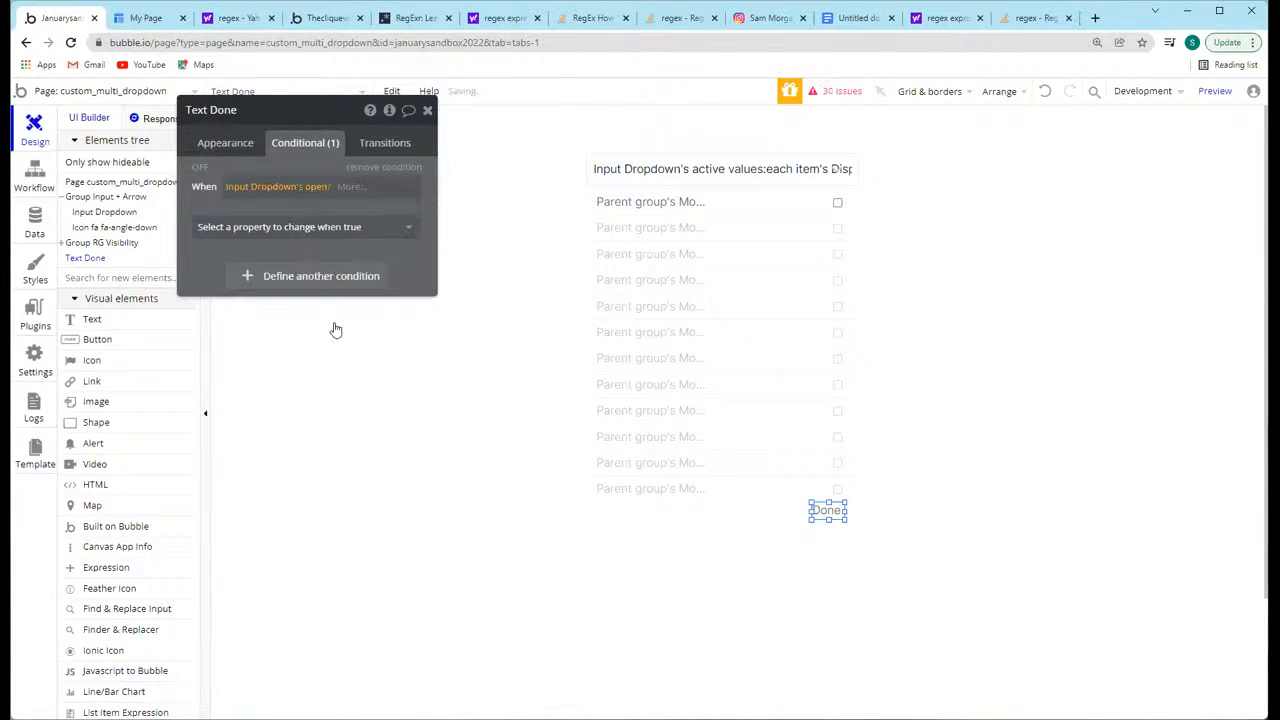
left_click(349, 190)
left_click(349, 230)
left_click(303, 224)
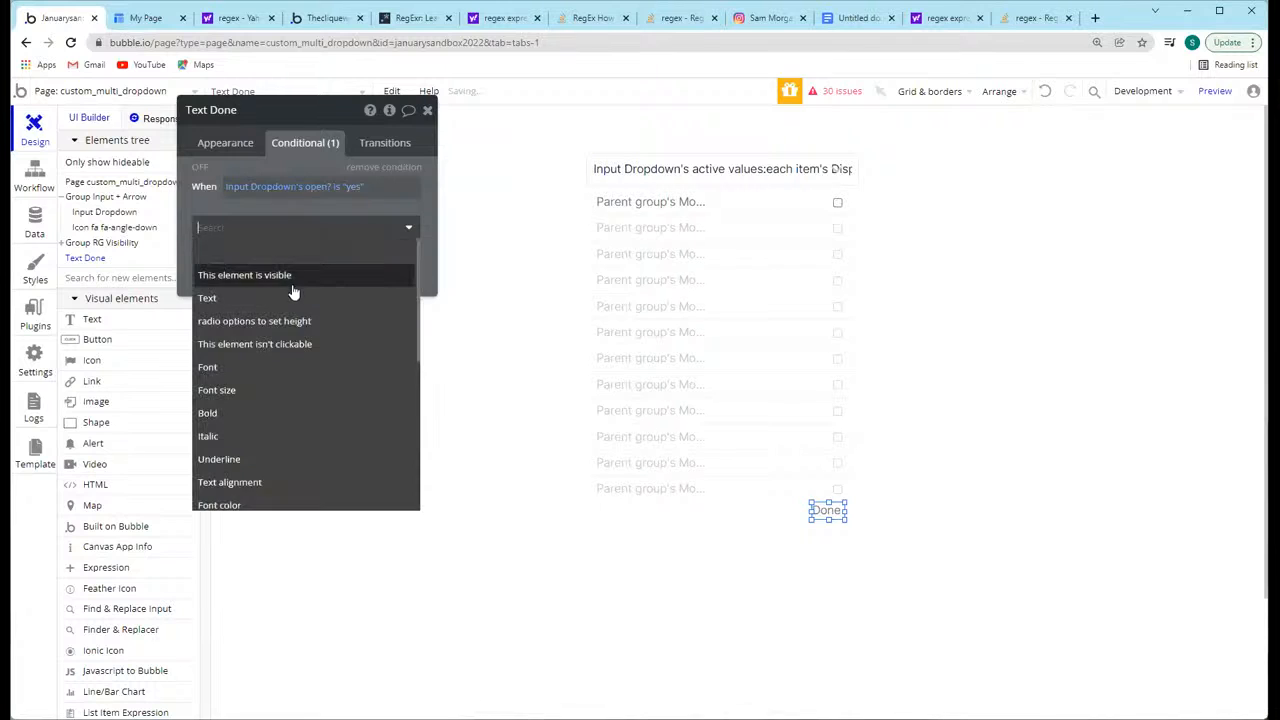
left_click(291, 277)
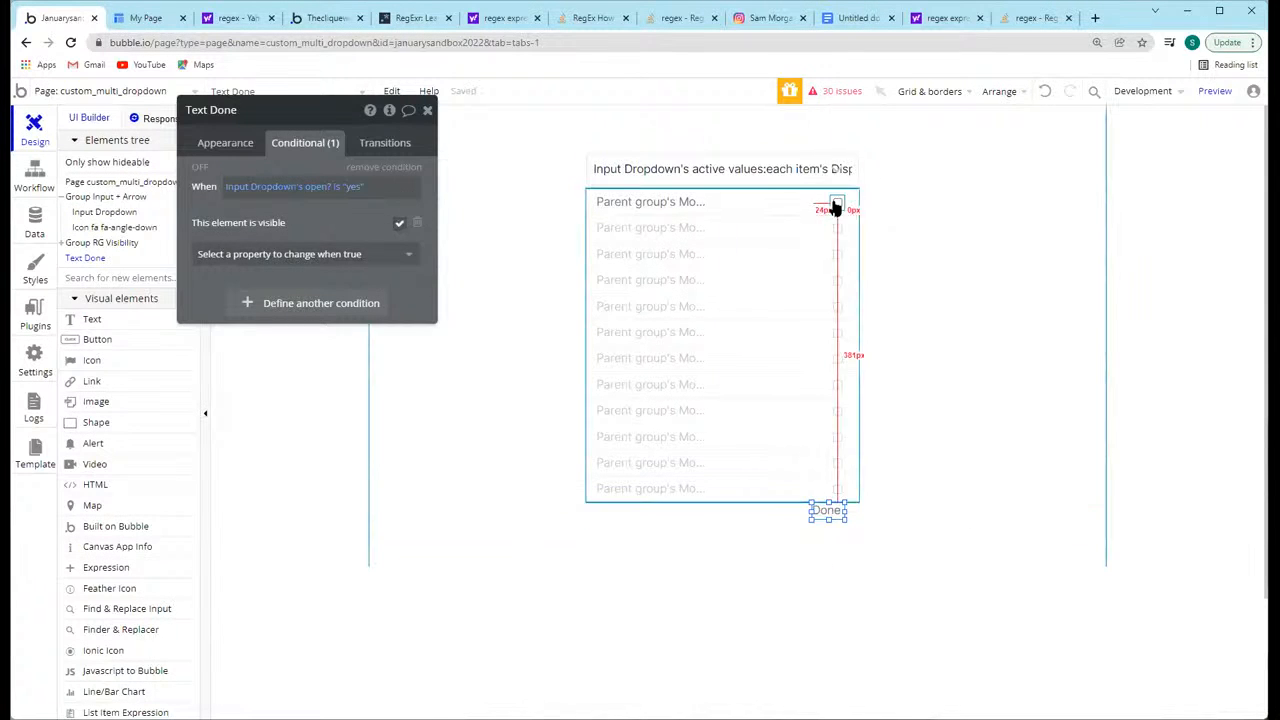
Step: Open Group Months' click workflows and review the conditions and set state actions for months in and not in the active values
left_click(743, 202)
left_click(267, 182)
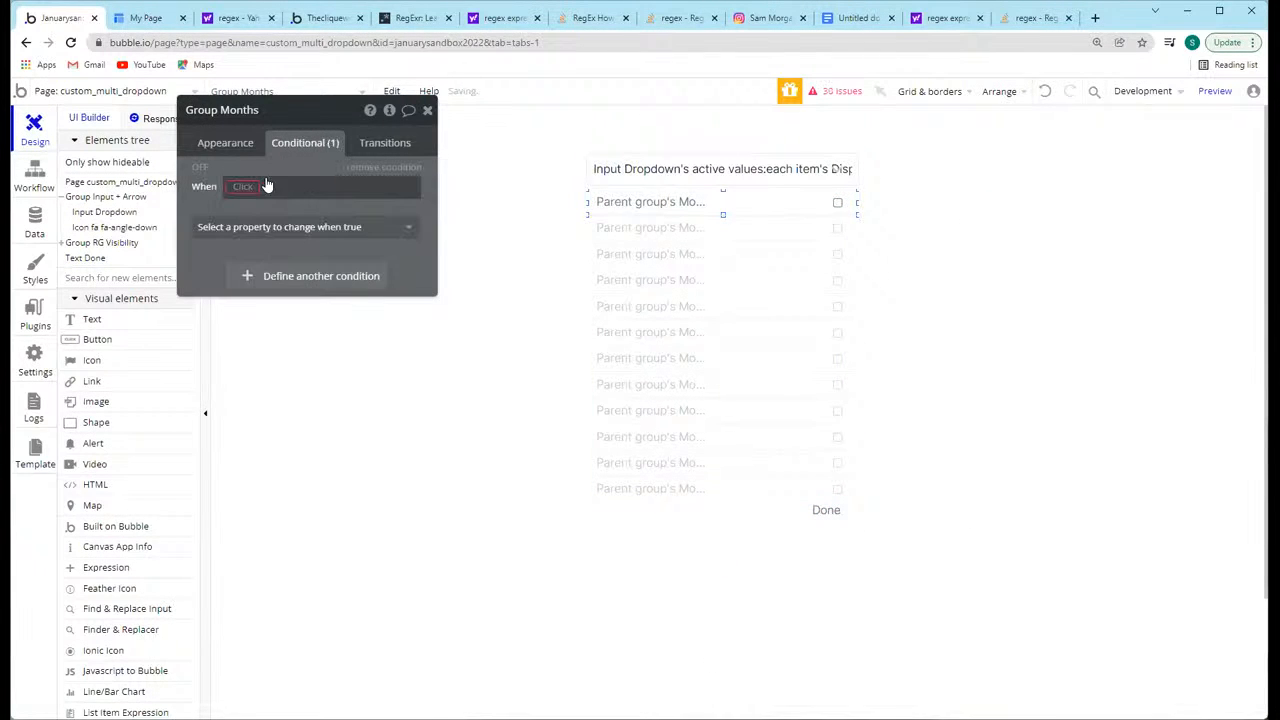
left_click(629, 203)
left_click(228, 145)
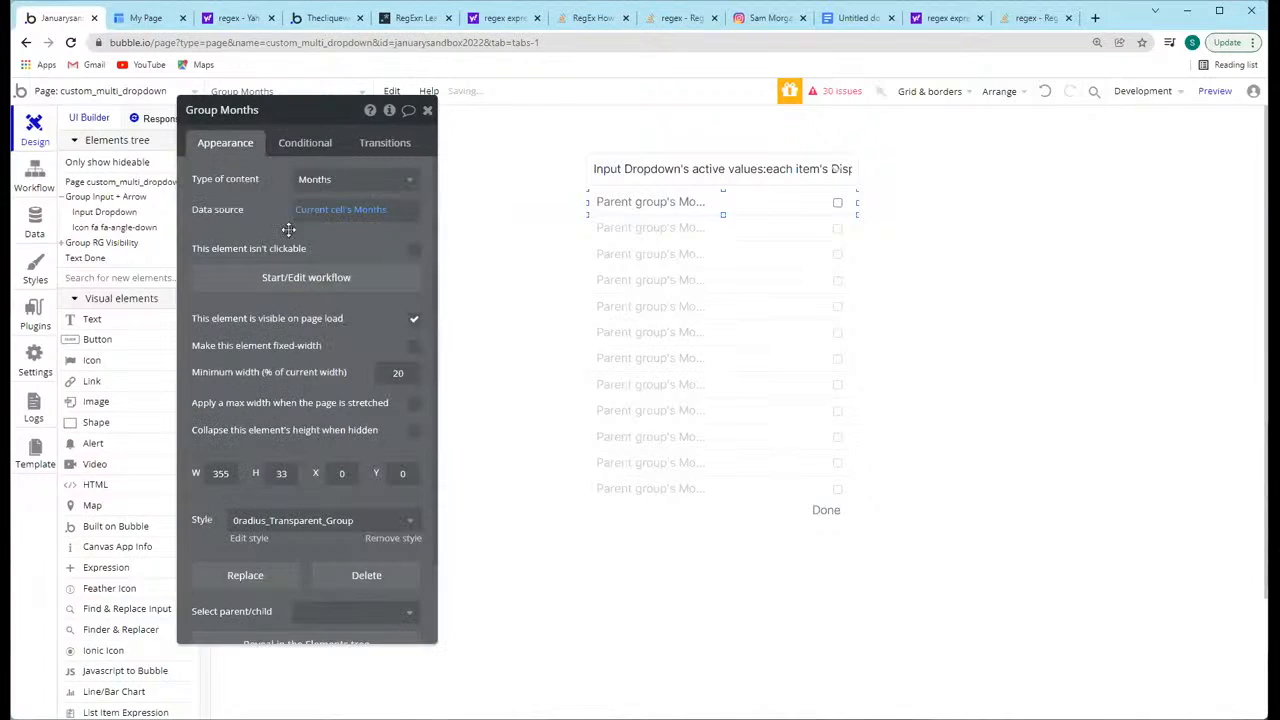
left_click(288, 279)
left_click(417, 177)
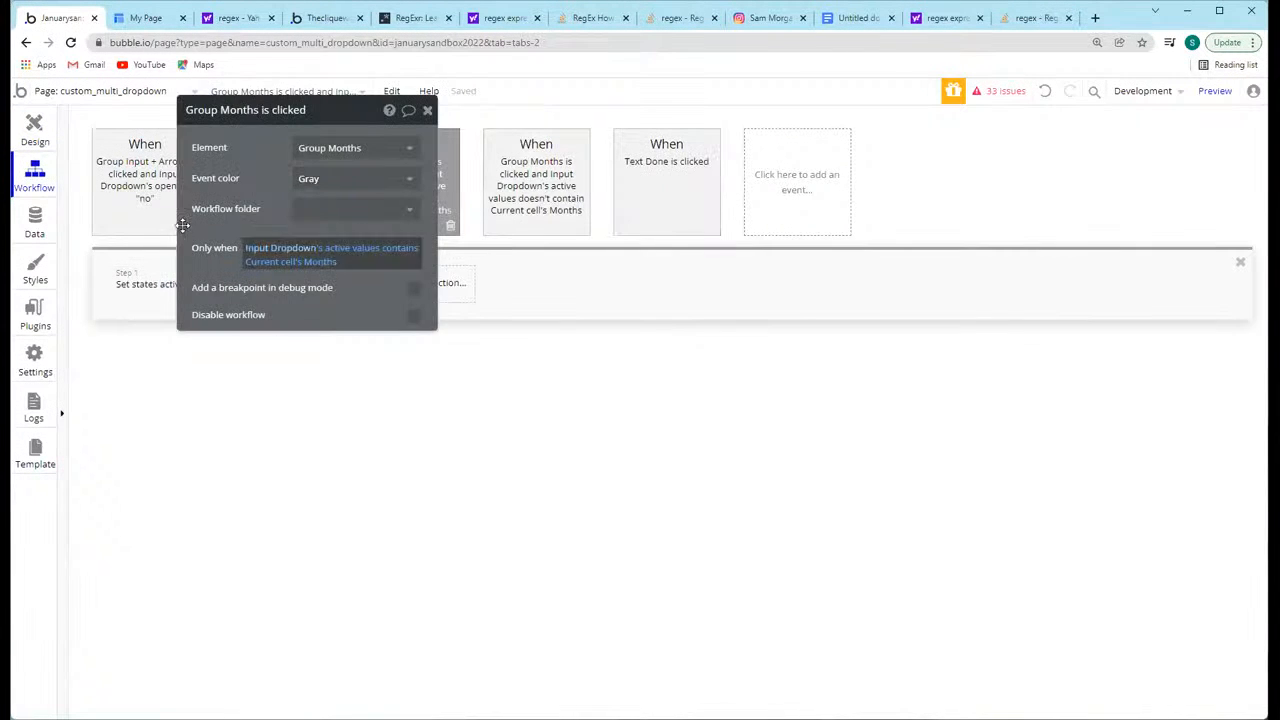
left_click(170, 284)
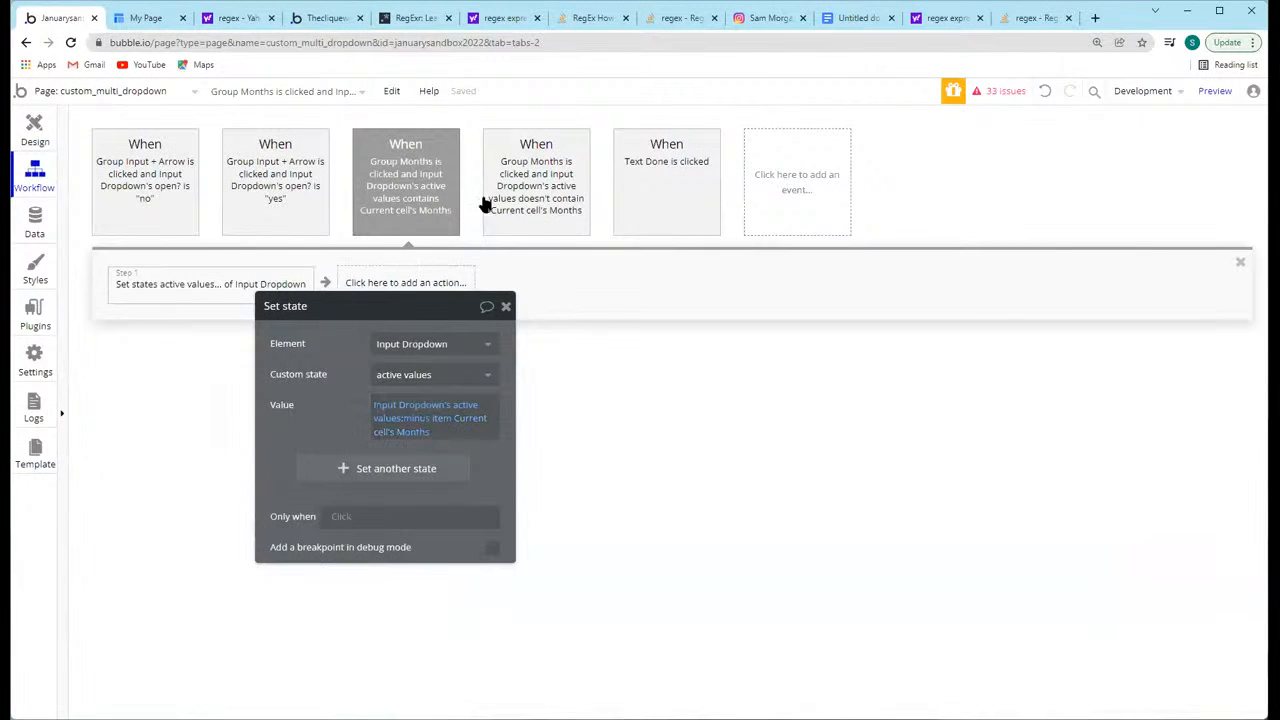
left_click(544, 200)
left_click(208, 300)
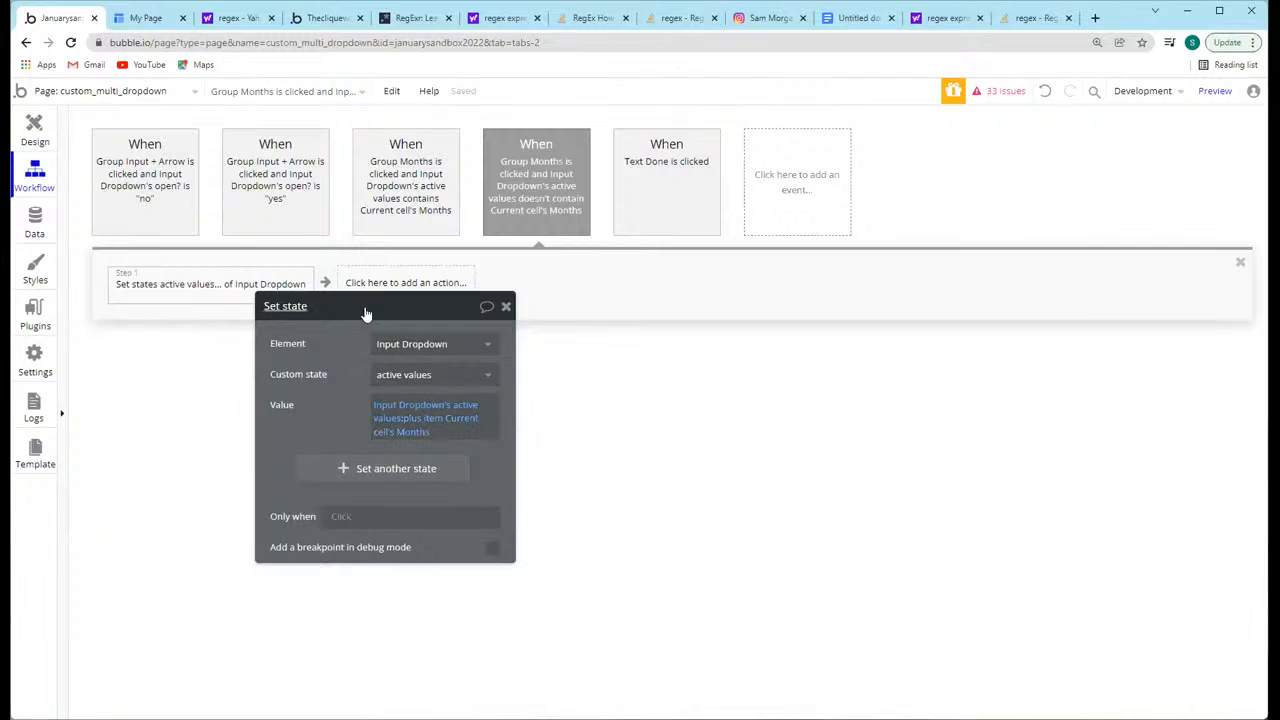
left_click_drag(363, 308, 301, 398)
left_click(384, 194)
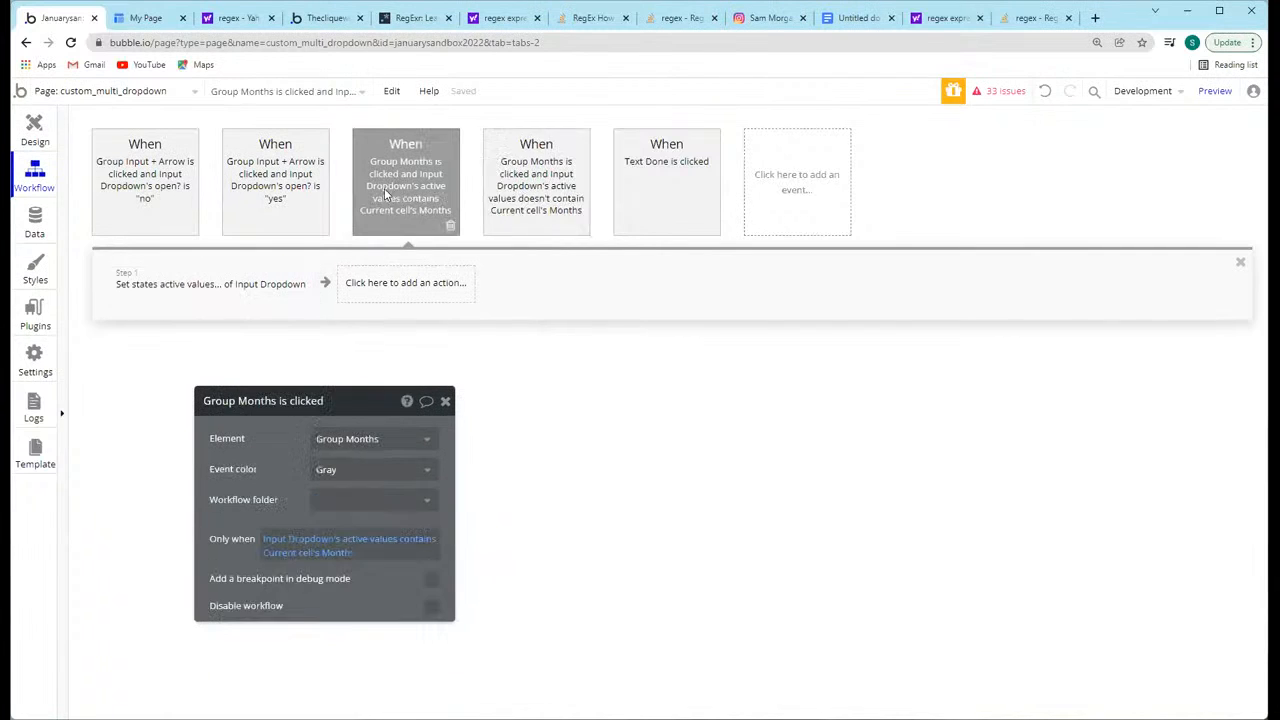
left_click(210, 308)
Step: Add a Reset data action on Group Input + Arrow to the Group Months workflow for active values not containing the current month
left_click(551, 186)
left_click(380, 283)
mouse_move(415, 497)
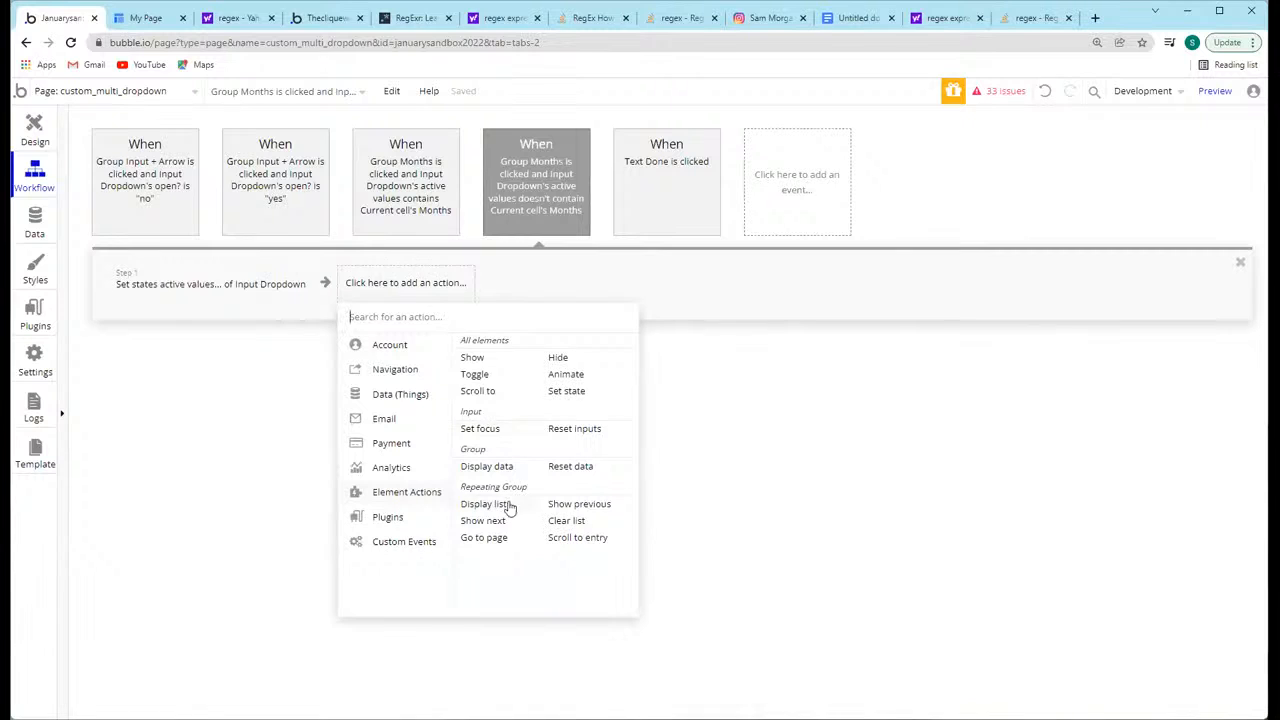
left_click(577, 467)
left_click(345, 438)
left_click(345, 461)
left_click_drag(267, 447, 343, 413)
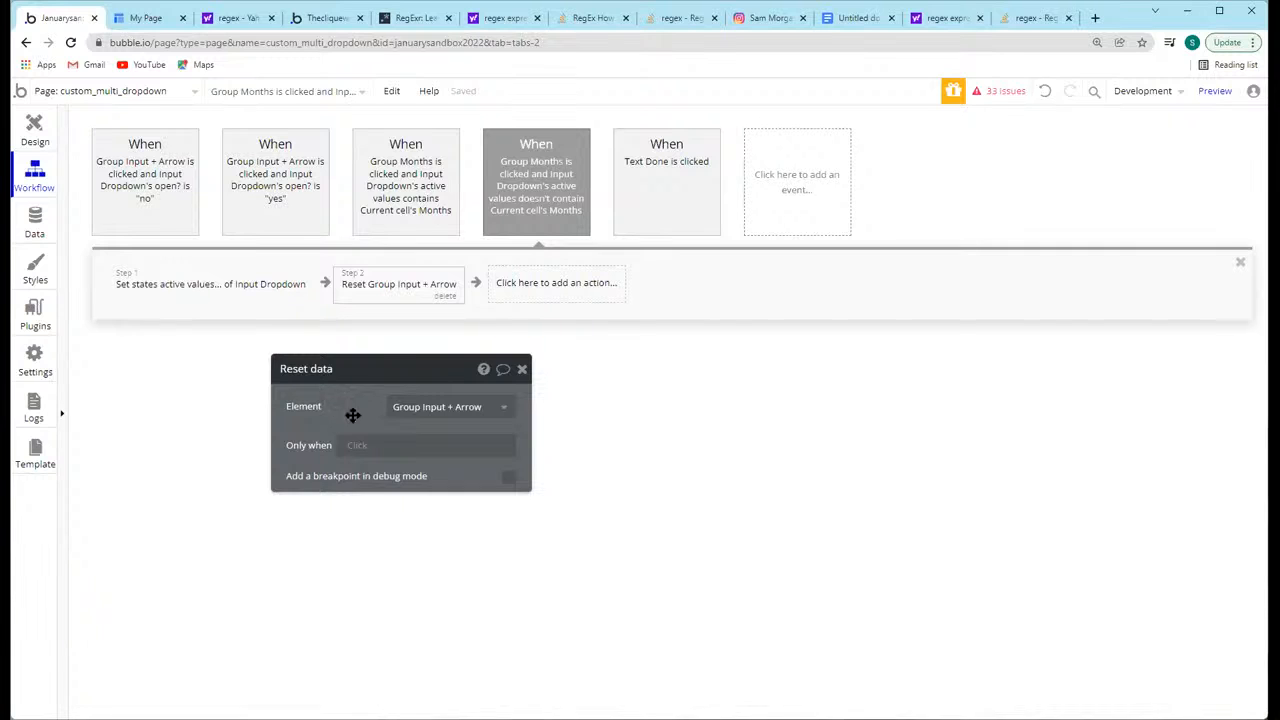
Step: Add a Reset data action on Group Input + Arrow to the Group Months workflow for active values containing the current month
left_click(407, 178)
left_click(388, 288)
mouse_move(397, 500)
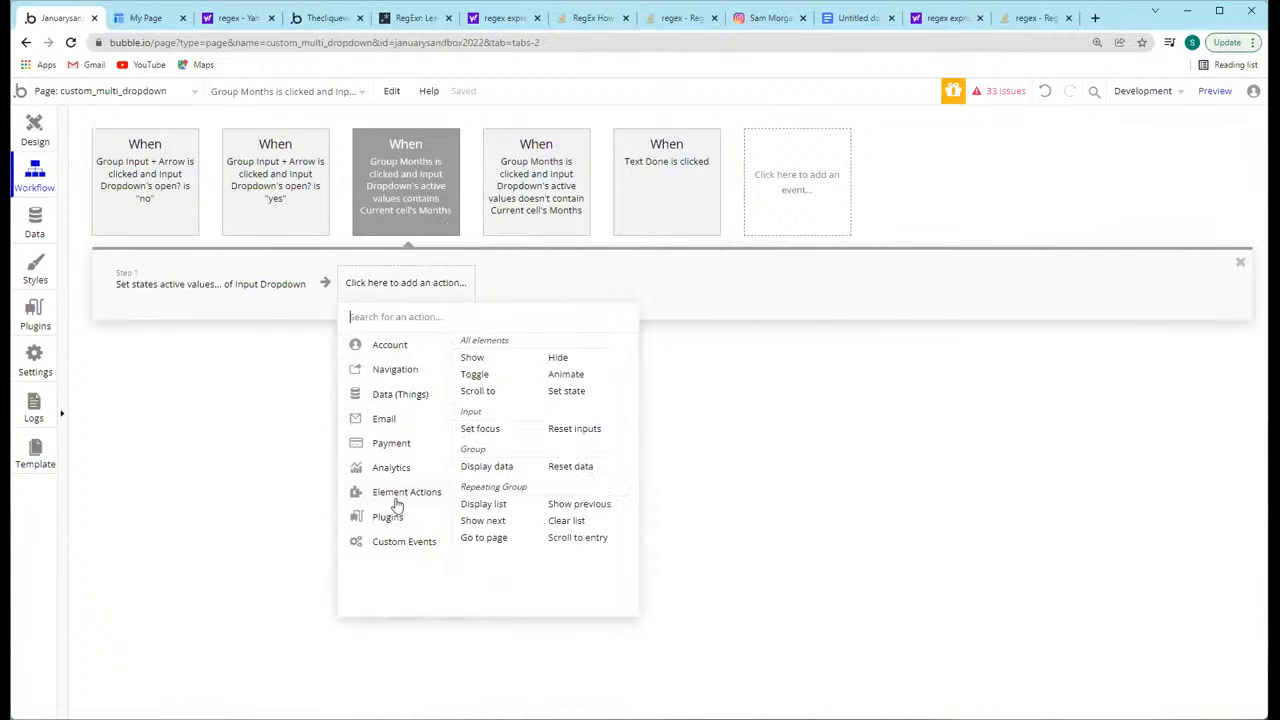
left_click(572, 467)
left_click(440, 406)
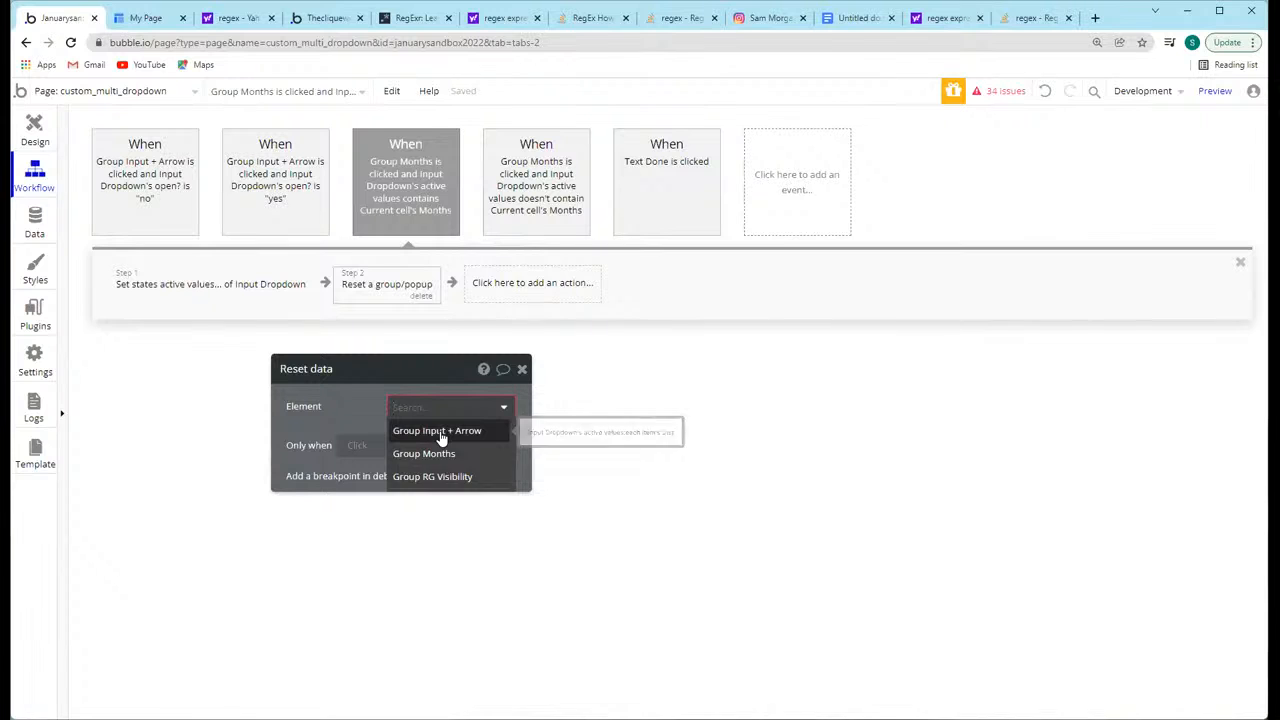
left_click(440, 433)
left_click(522, 370)
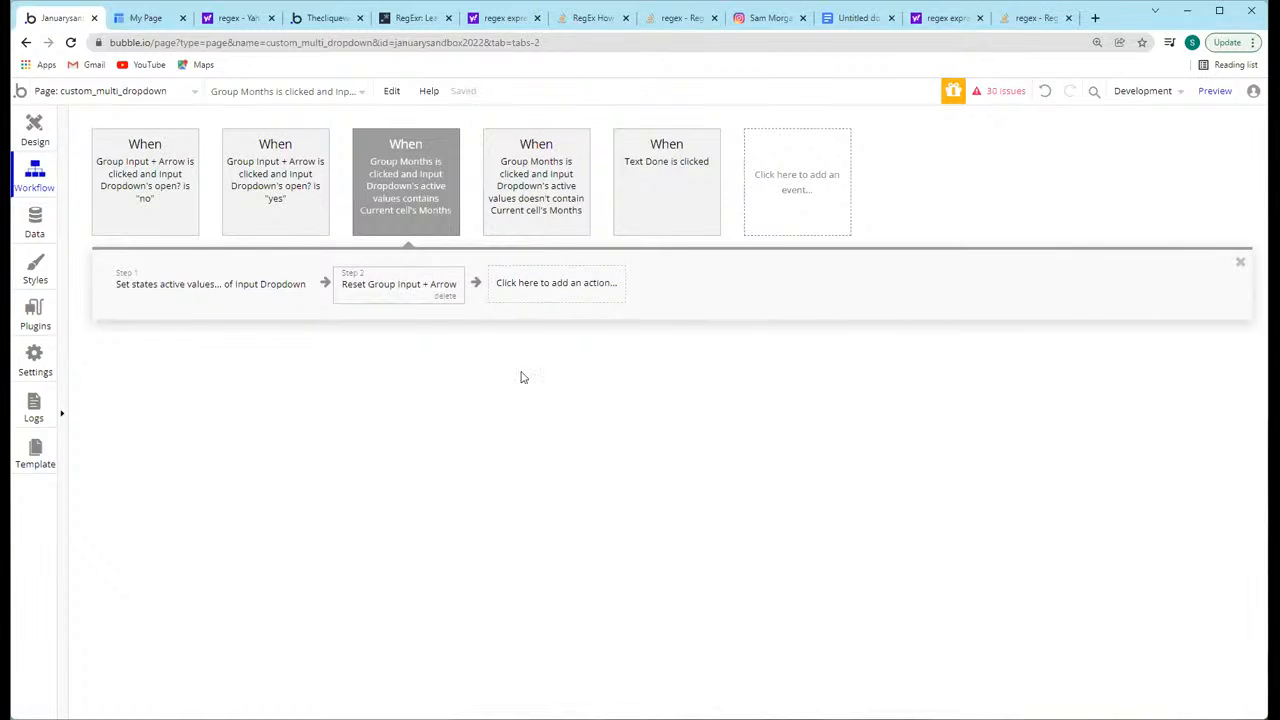
Step: Add a Reset data action on Group Input + Arrow to the workflow that runs when Text Done is clicked
left_click(670, 175)
left_click(329, 284)
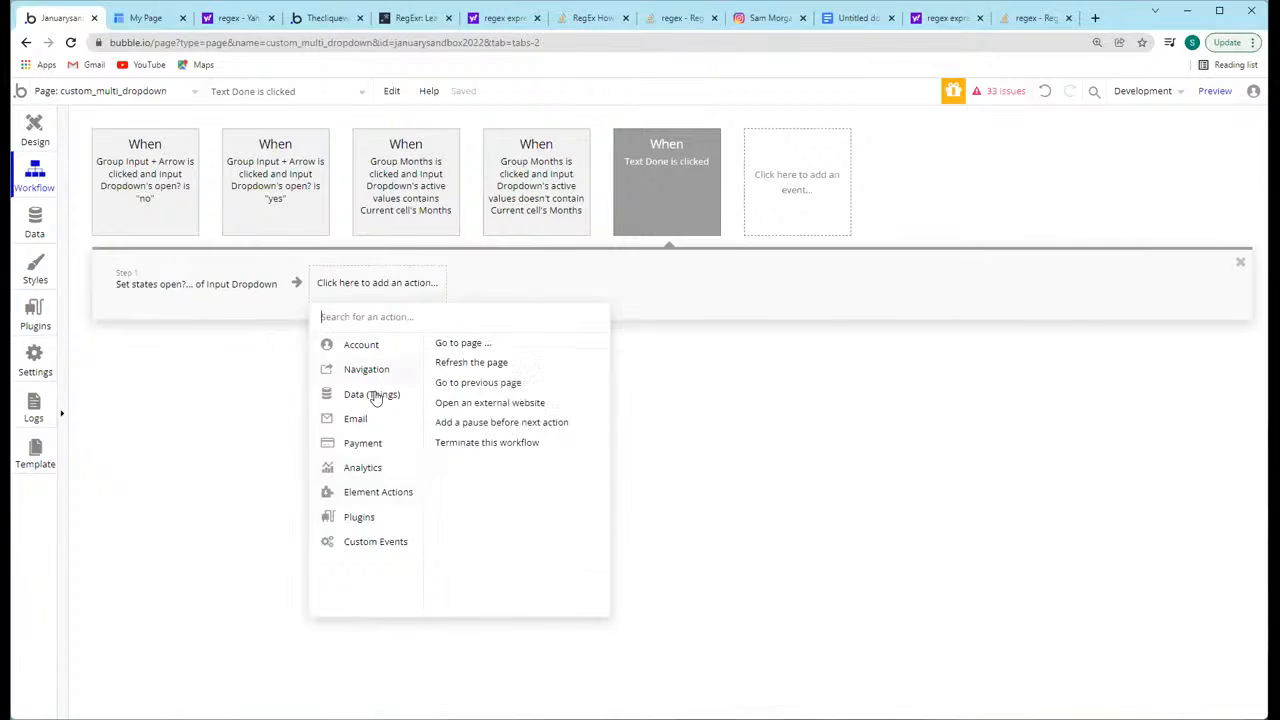
left_click(524, 466)
left_click(450, 404)
left_click(450, 430)
left_click(520, 370)
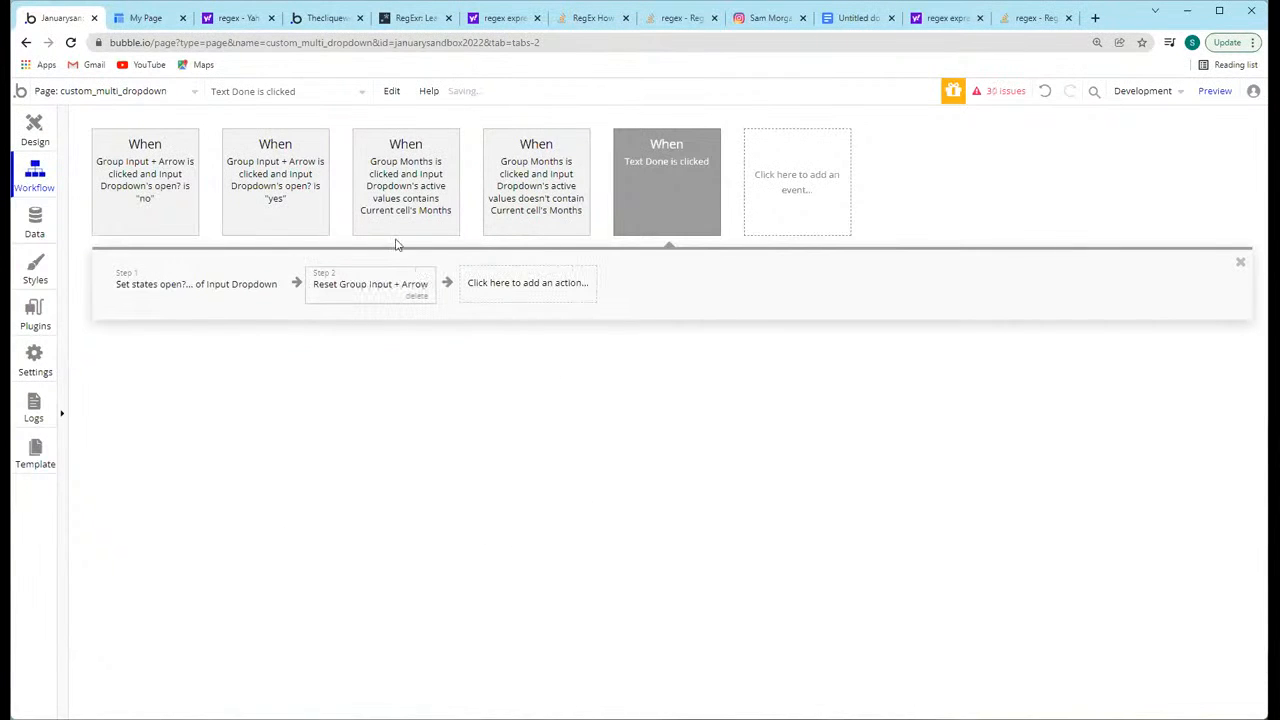
Step: Reload the preview, open the months dropdown, select July, April, Feb and June, and close it with Done
left_click(145, 18)
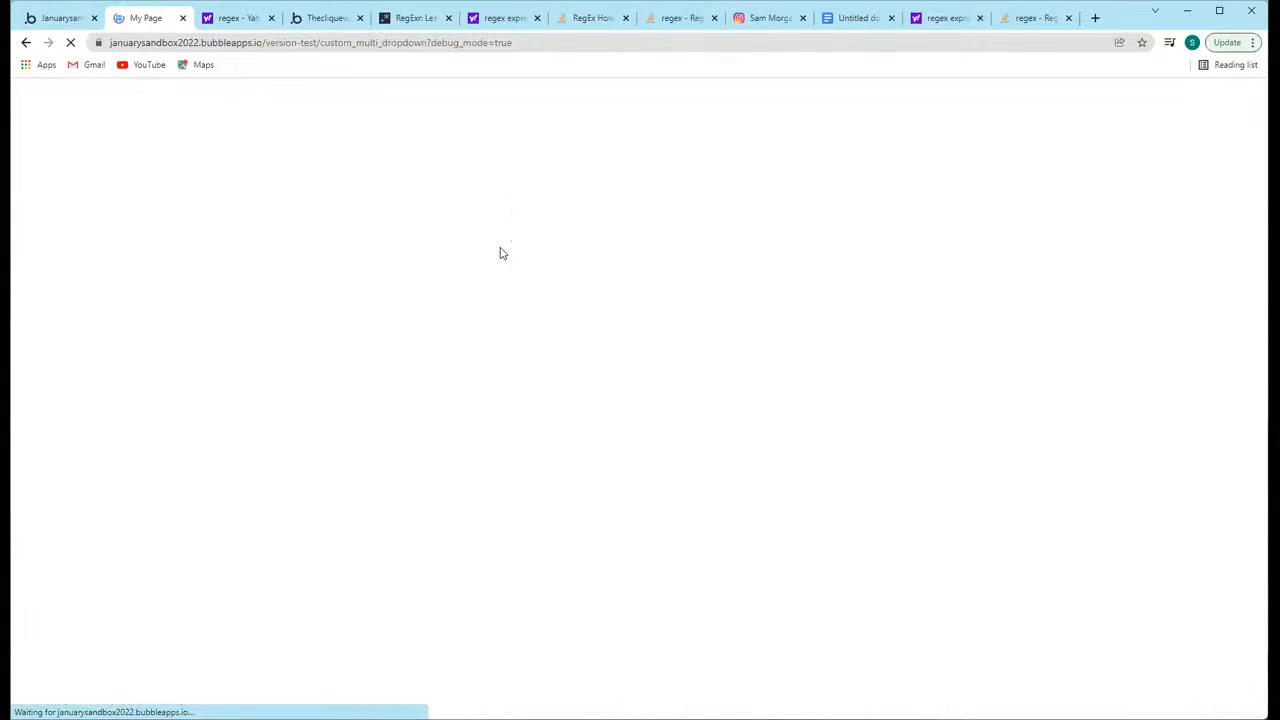
left_click(594, 135)
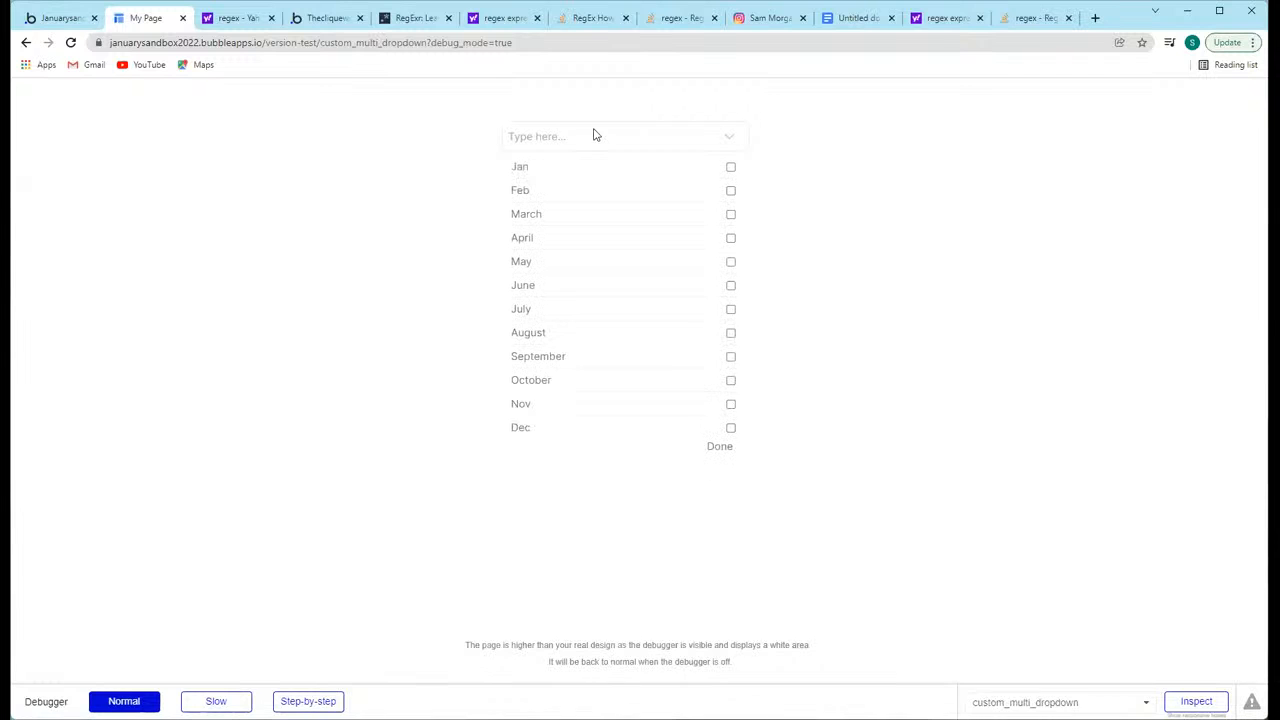
left_click(663, 240)
left_click(607, 199)
left_click(581, 290)
left_click(720, 448)
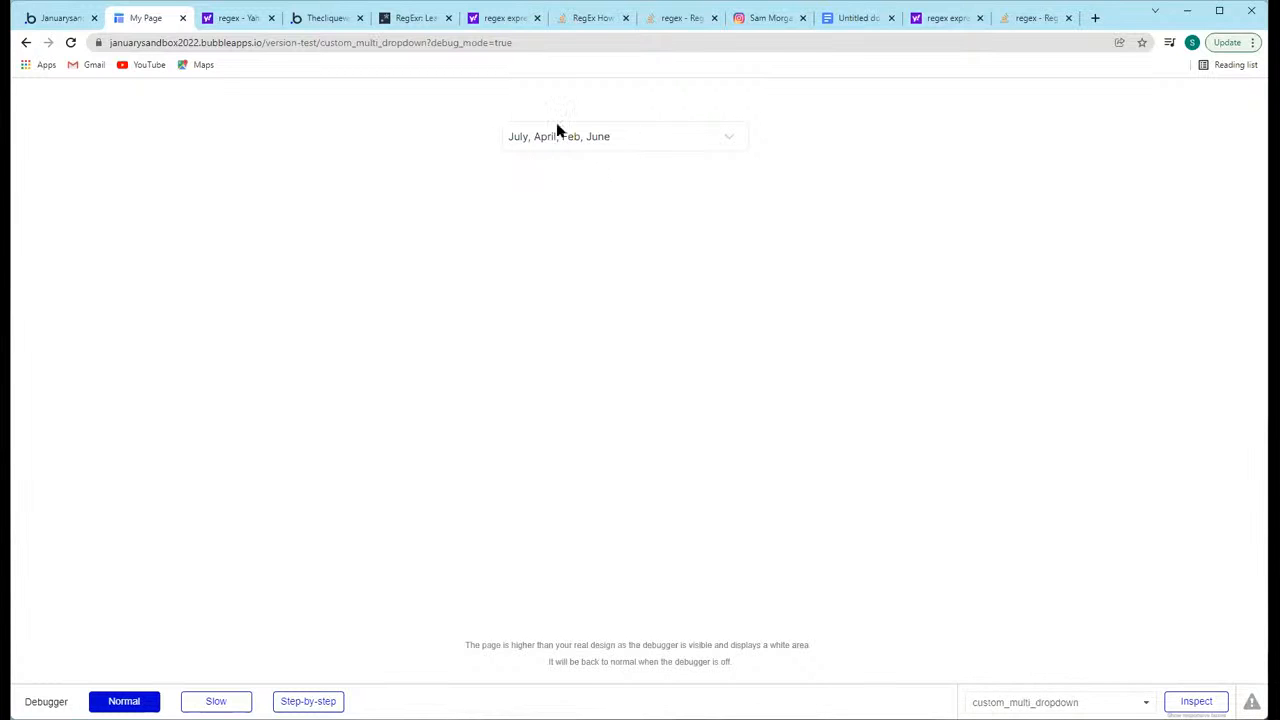
Step: Reopen the dropdown in the preview and additionally select August to test the input's text
left_click(62, 20)
left_click(136, 24)
left_click(646, 145)
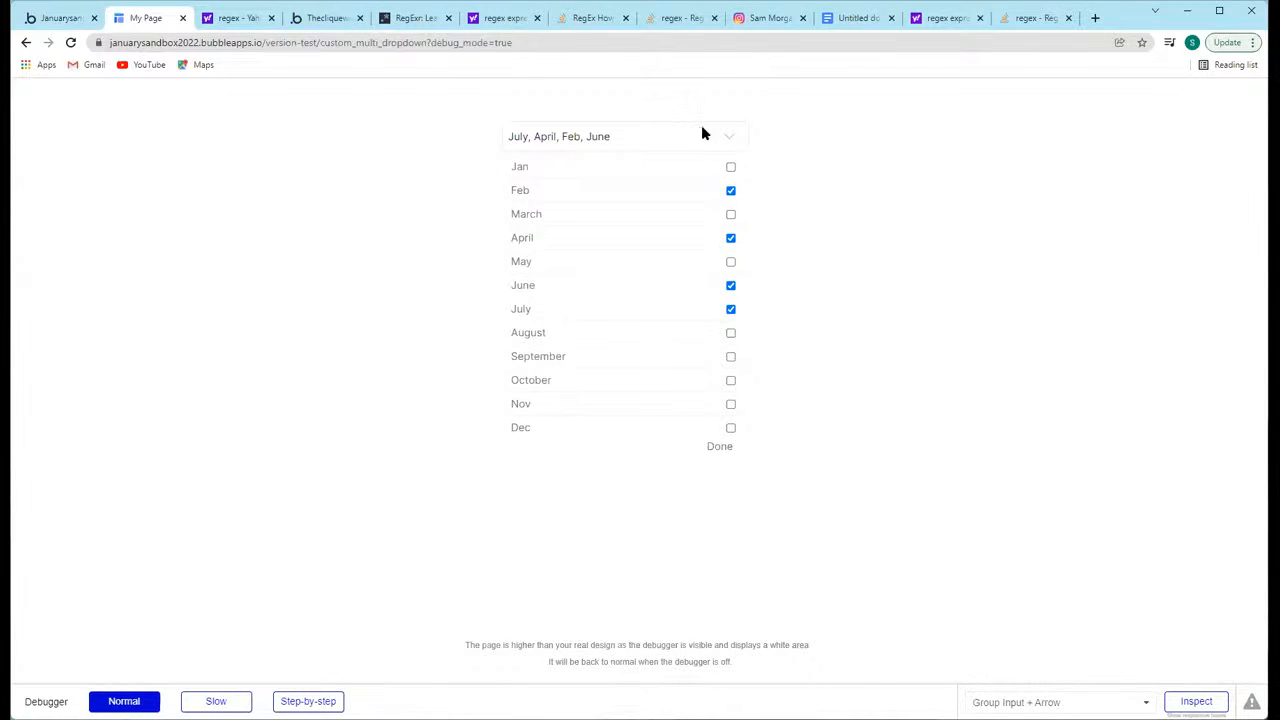
left_click(676, 338)
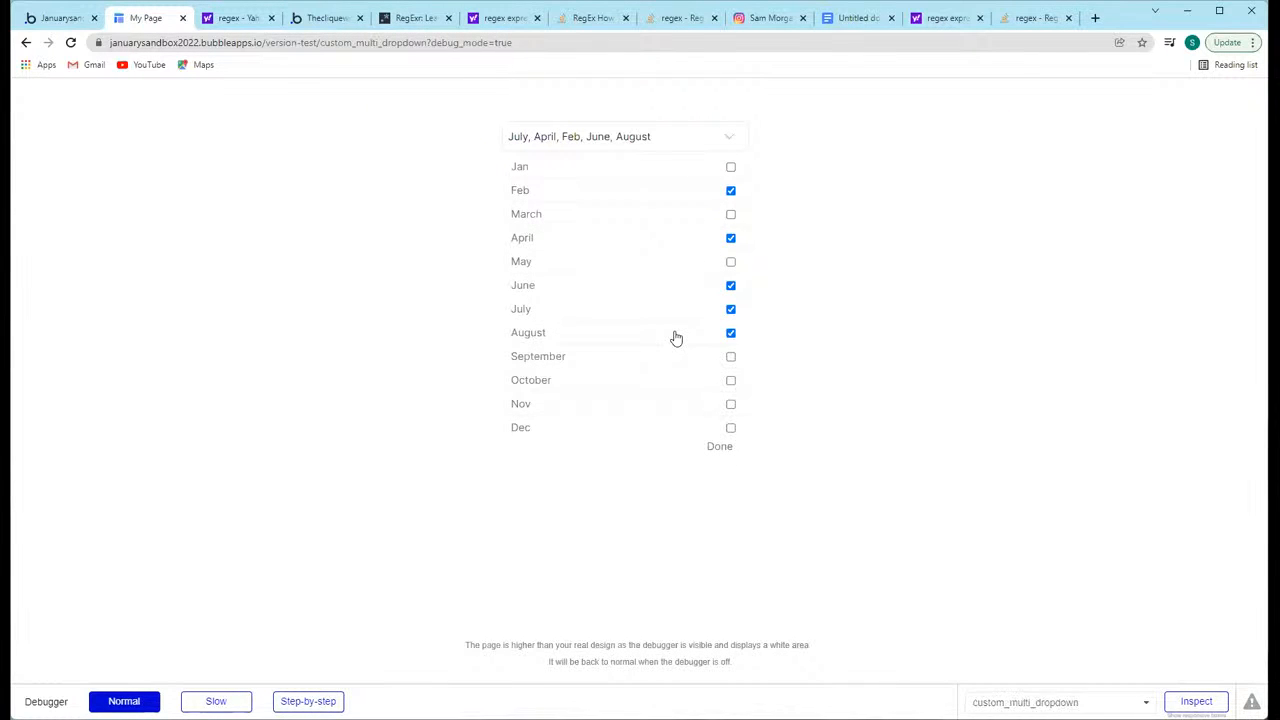
Step: Back in the editor's design view, add a Save Selected Months button below the Done text and start its click workflow
left_click(62, 22)
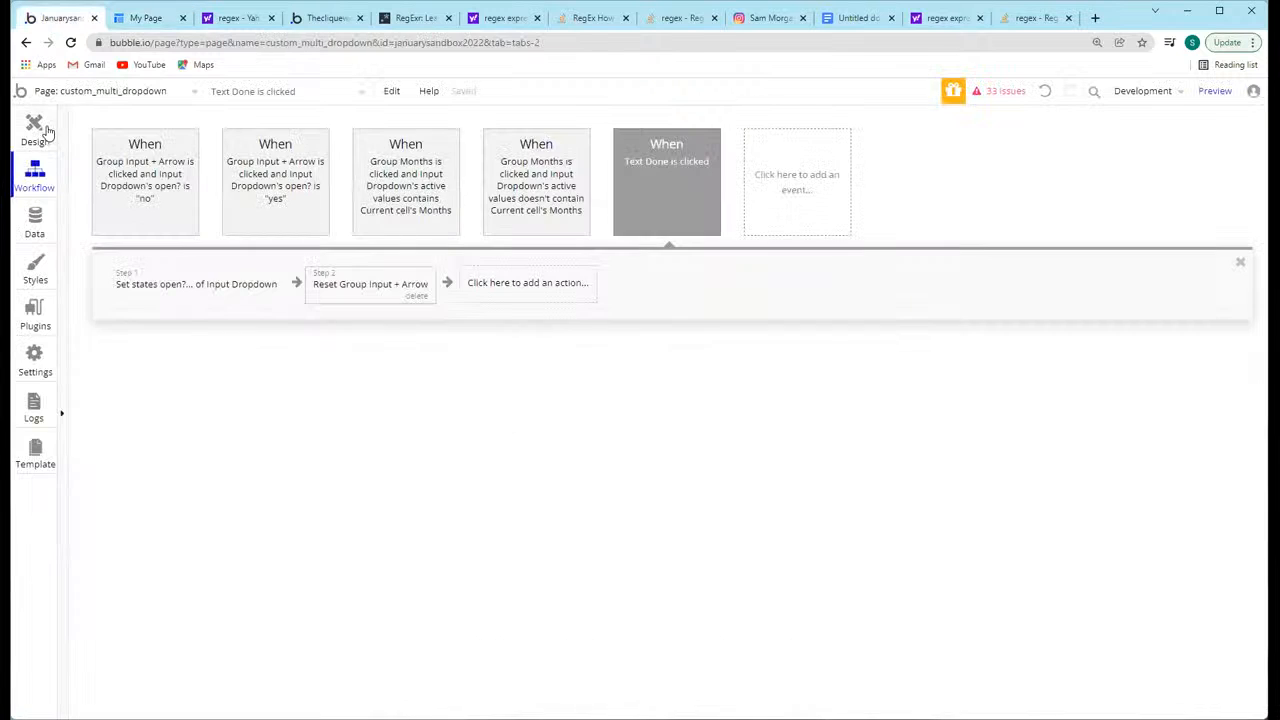
left_click(38, 128)
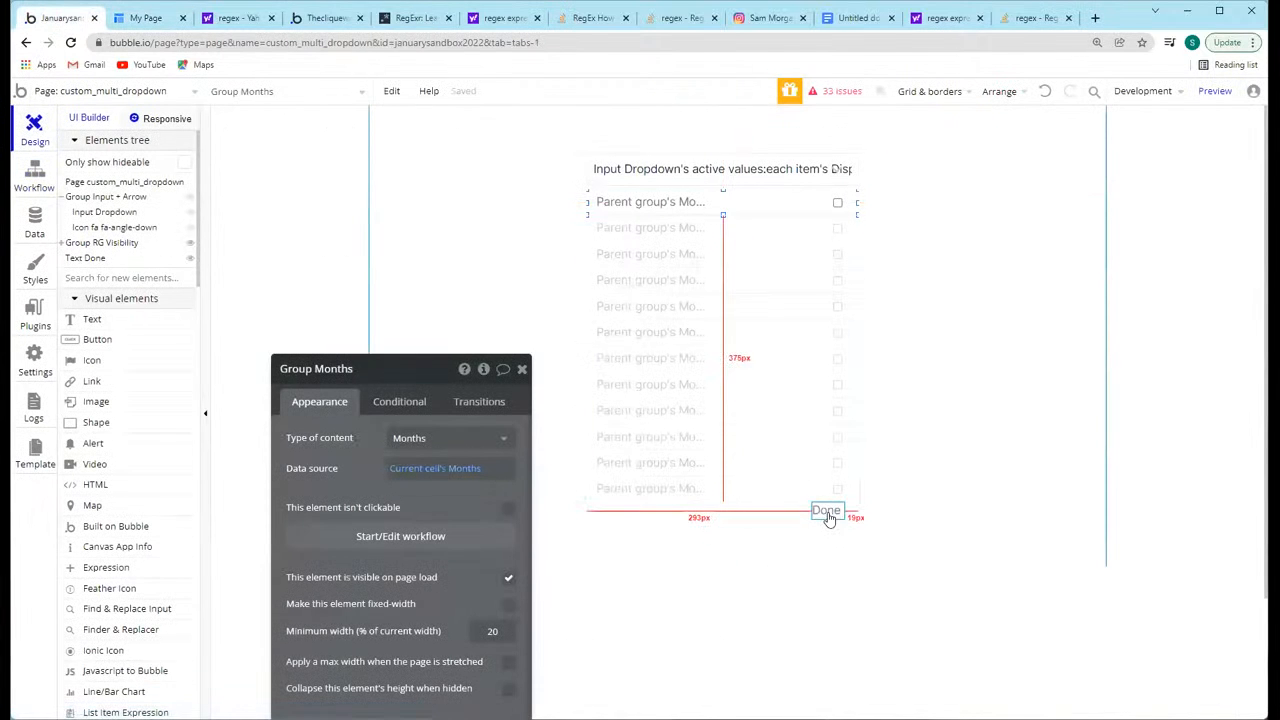
left_click(522, 369)
mouse_move(598, 532)
left_mouse_down()
mouse_move(849, 557)
mouse_move(845, 568)
left_mouse_up()
type("Save Selected Months")
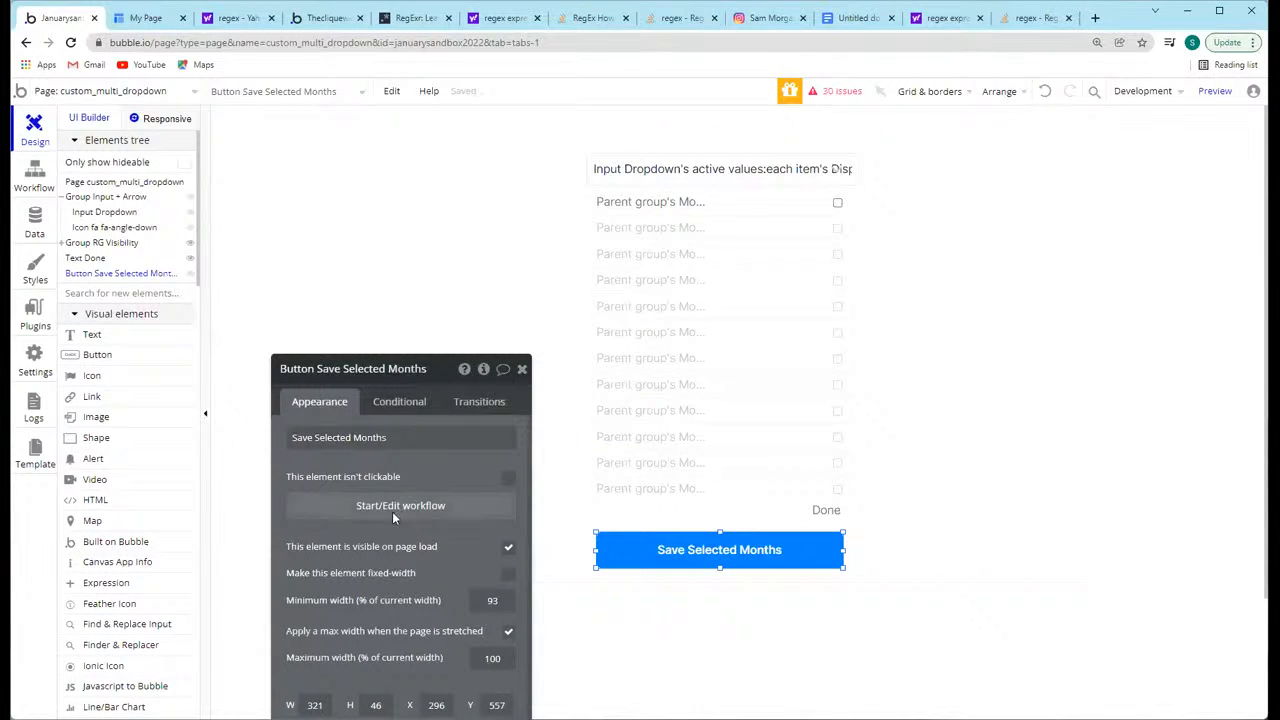
left_click(392, 509)
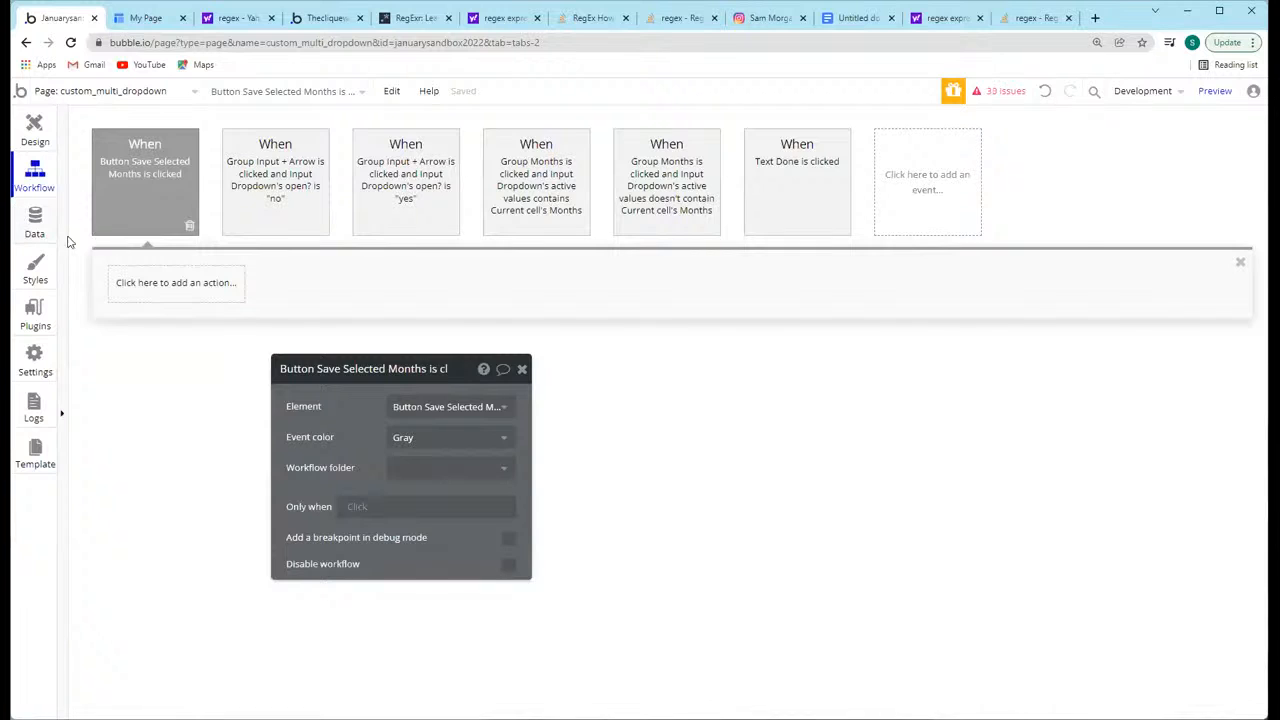
Step: Create a new field named Months on the User data type and make it a list with multiple entries
left_click(35, 222)
scroll(185, 405, "down", 5)
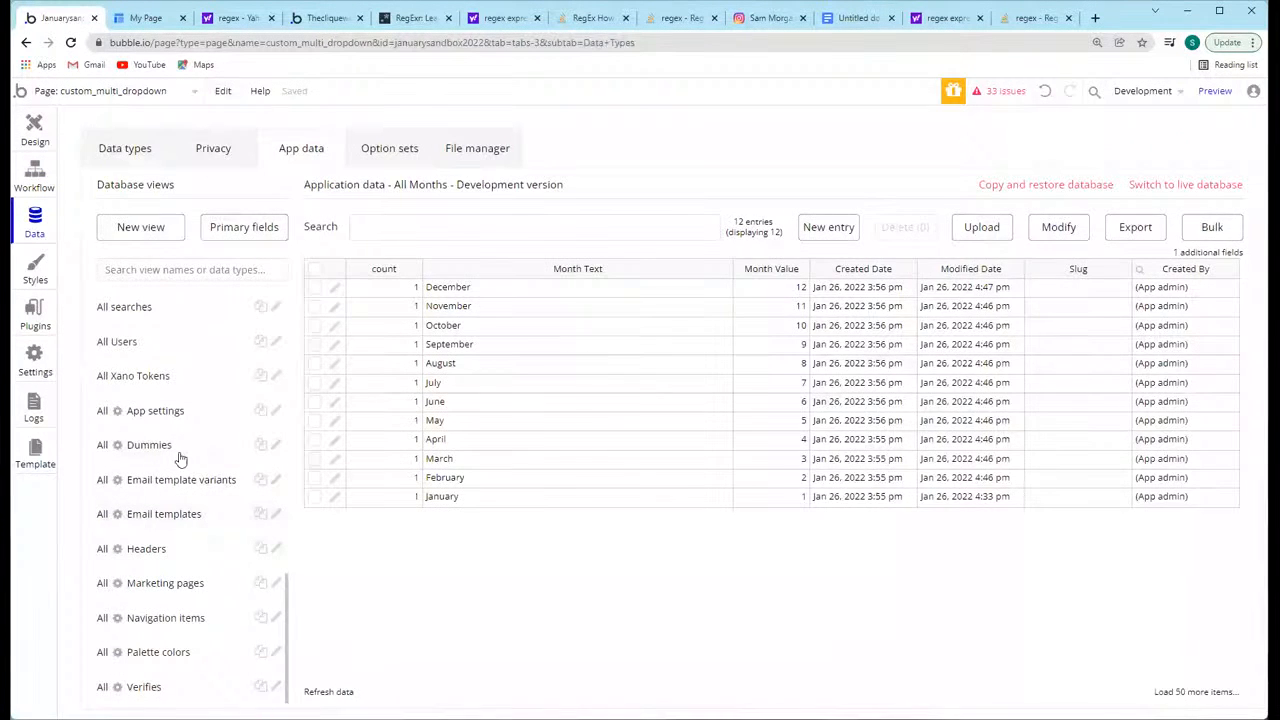
left_click(125, 148)
scroll(195, 615, "down", 5)
scroll(170, 356, "up", 10)
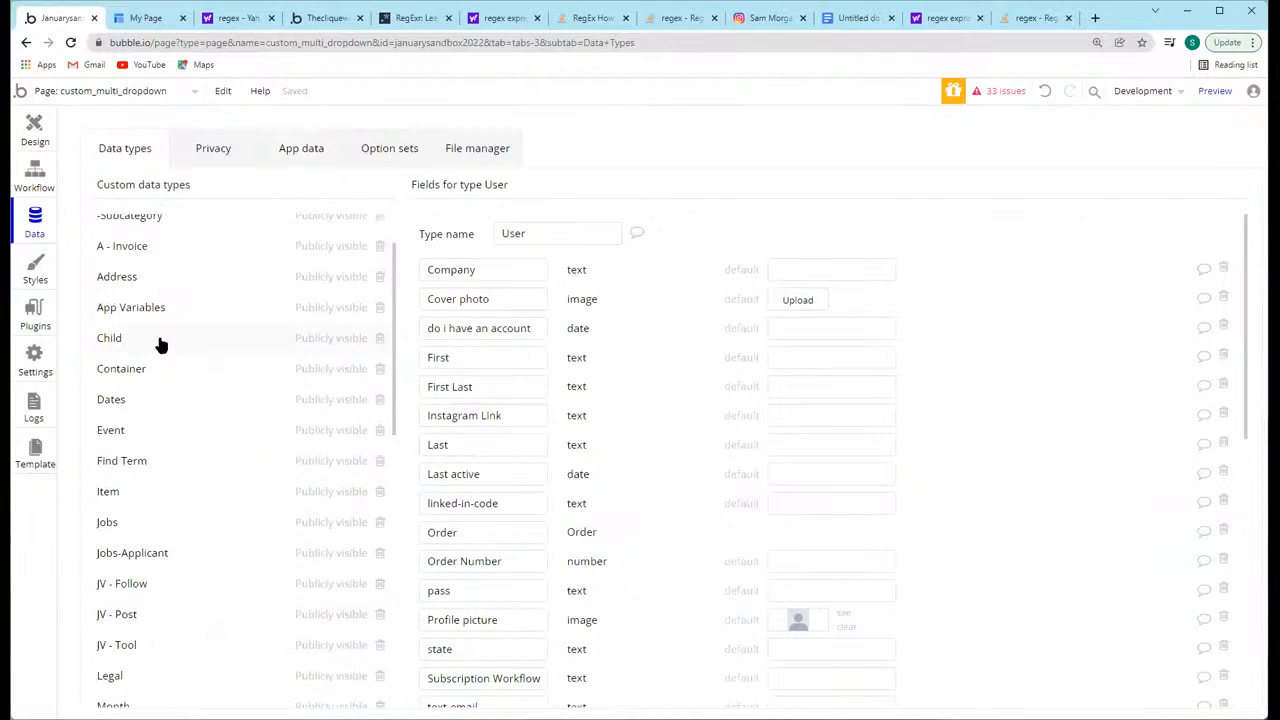
scroll(183, 483, "down", 4)
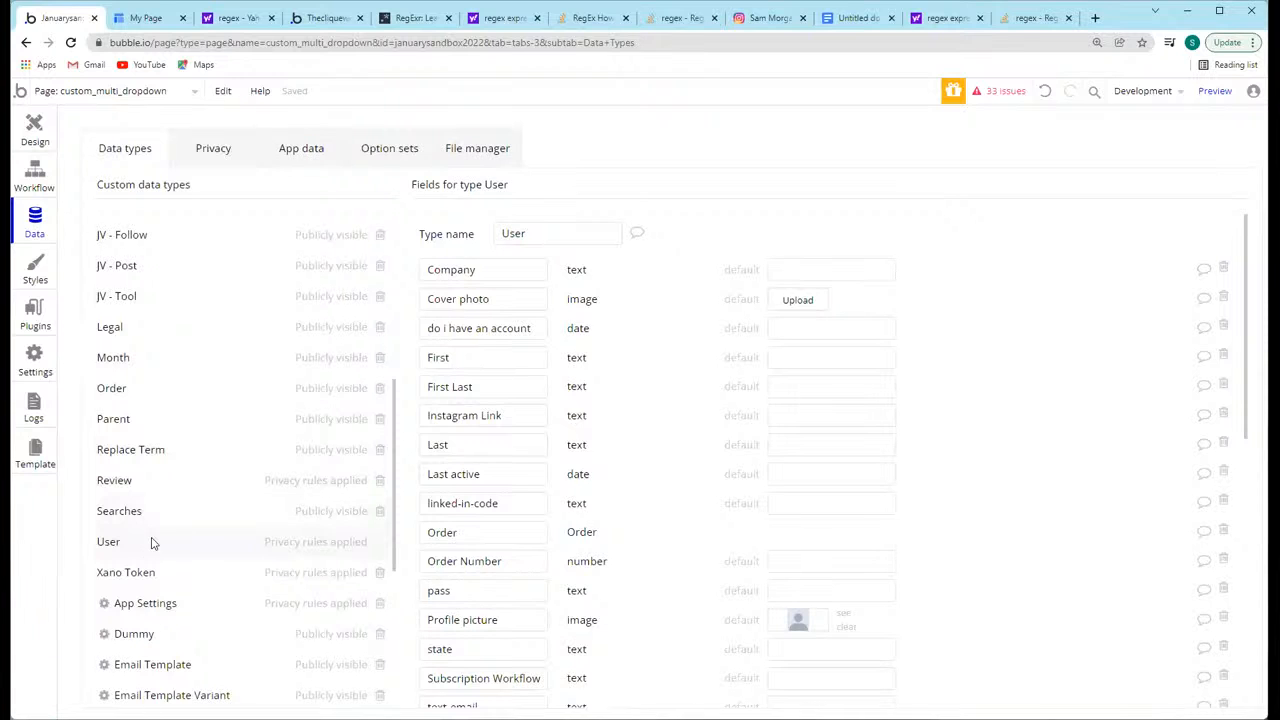
scroll(632, 431, "down", 10)
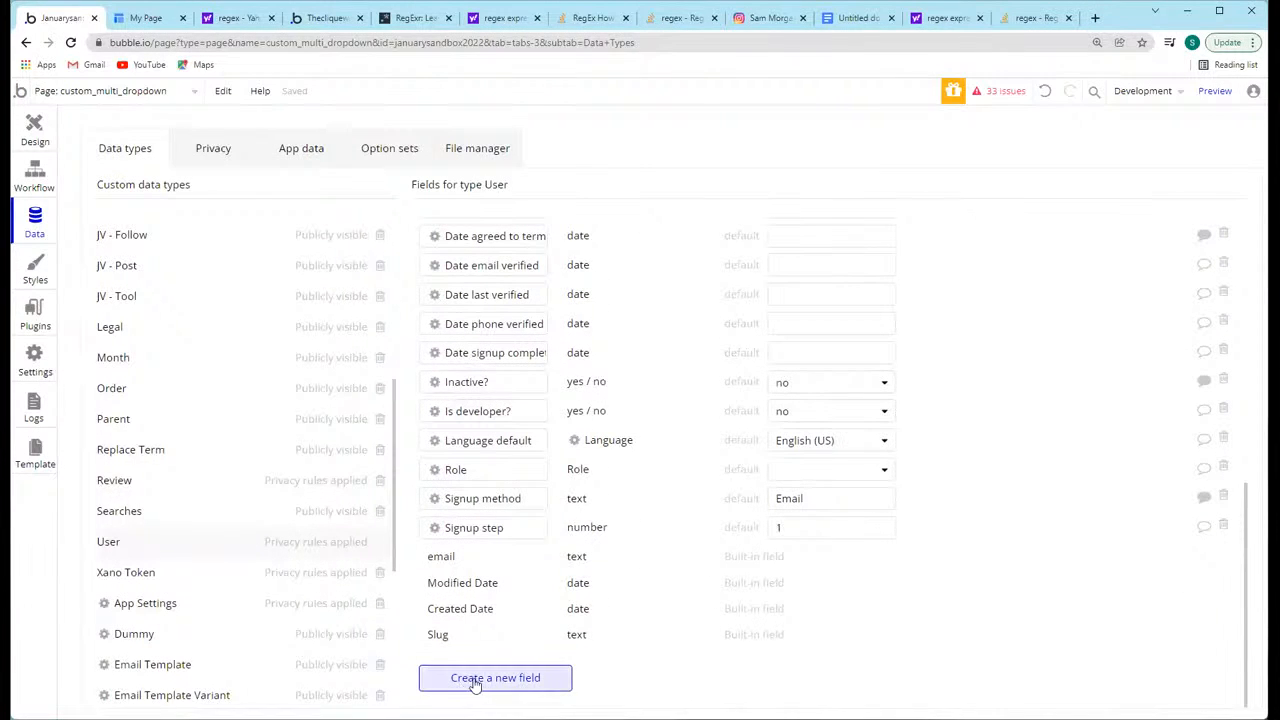
left_click(481, 679)
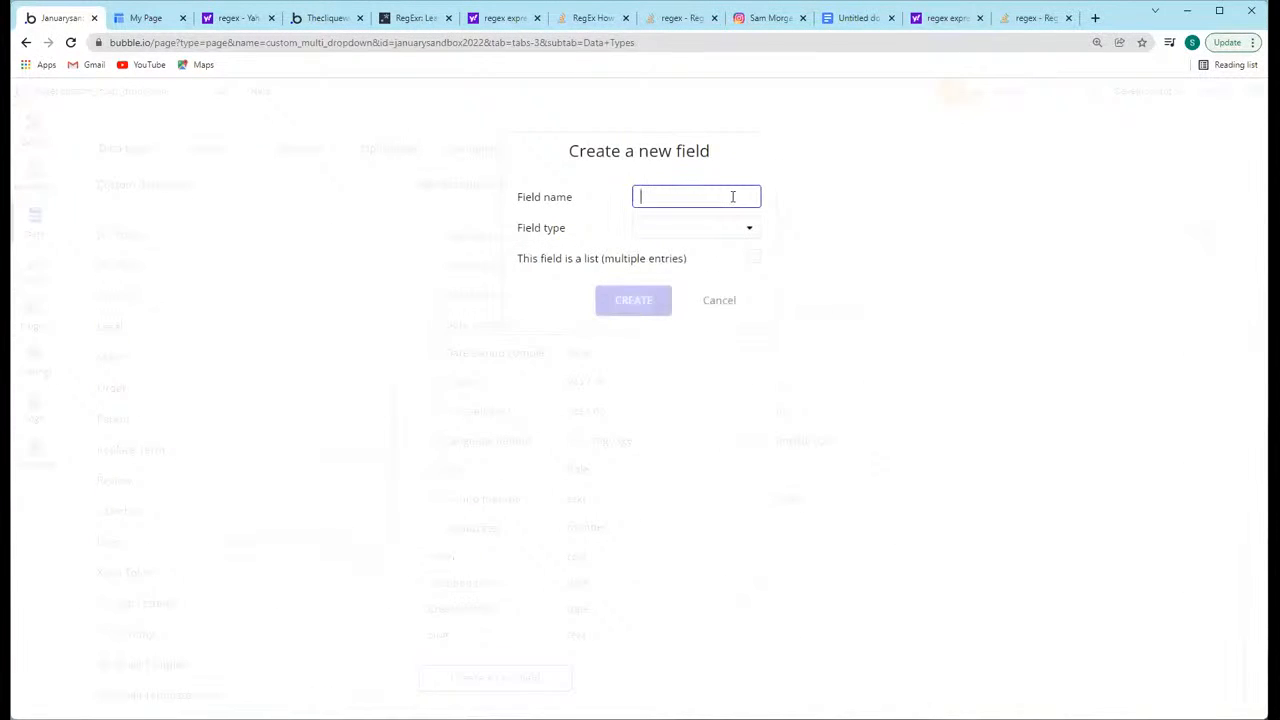
type("Month")
left_click(705, 228)
scroll(728, 428, "down", 5)
scroll(716, 420, "up", 3)
left_click(701, 420)
left_click(749, 259)
left_click(677, 298)
Step: Add a Make changes to thing action to the Save Selected Months button's workflow, with Current User as the thing to change
left_click(34, 126)
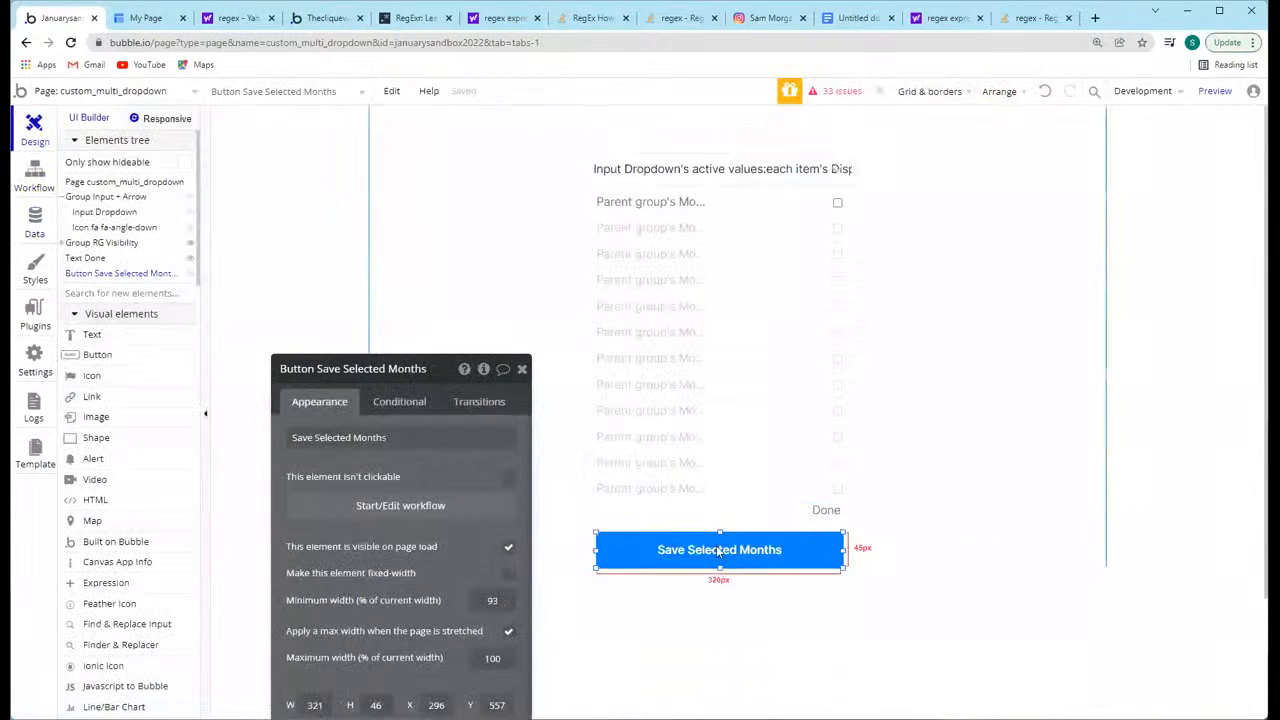
left_click(462, 506)
left_click(176, 282)
mouse_move(196, 397)
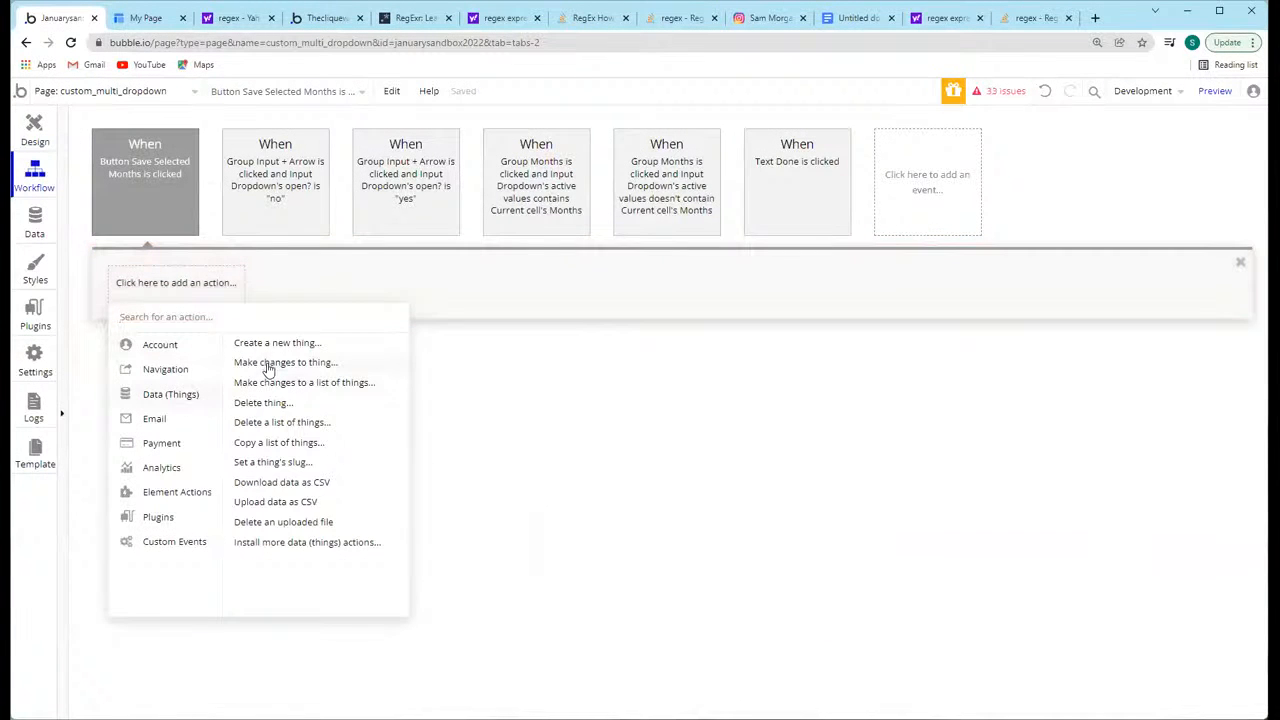
left_click(268, 362)
left_click(404, 409)
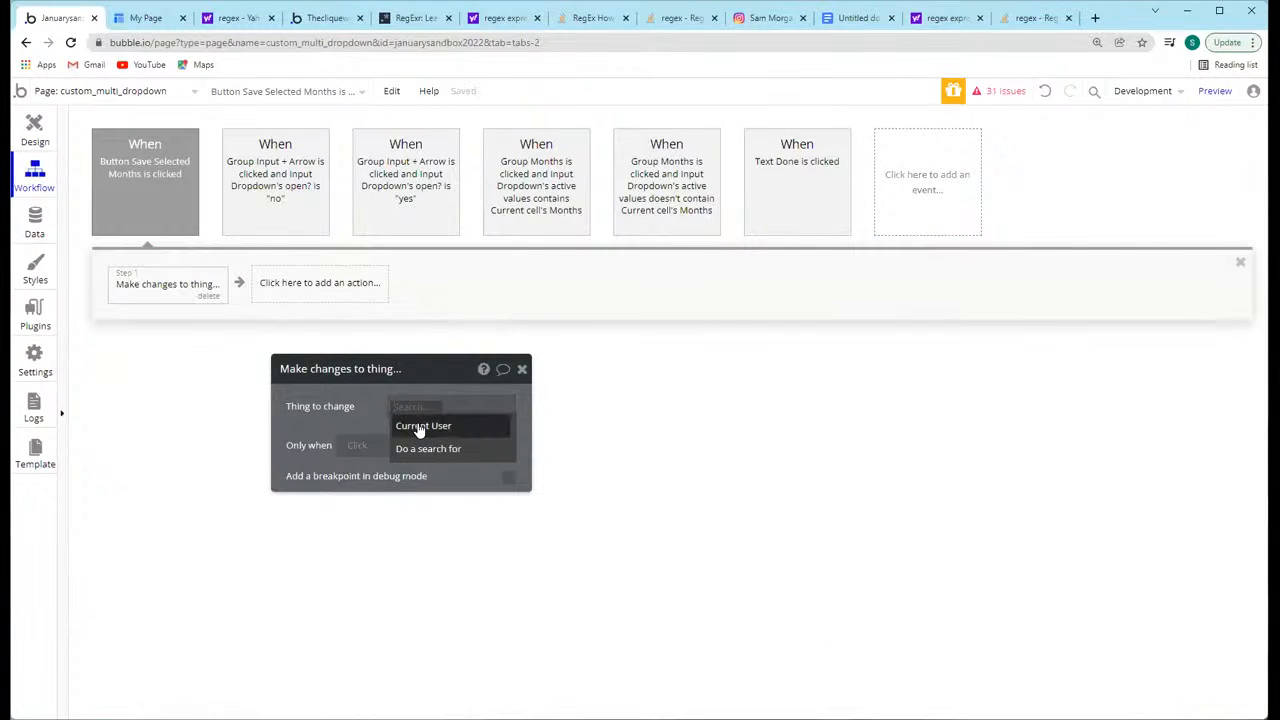
left_click(400, 425)
Step: Make the action set the user's Months list to Input Dropdown's active values
left_click(351, 449)
left_click(302, 450)
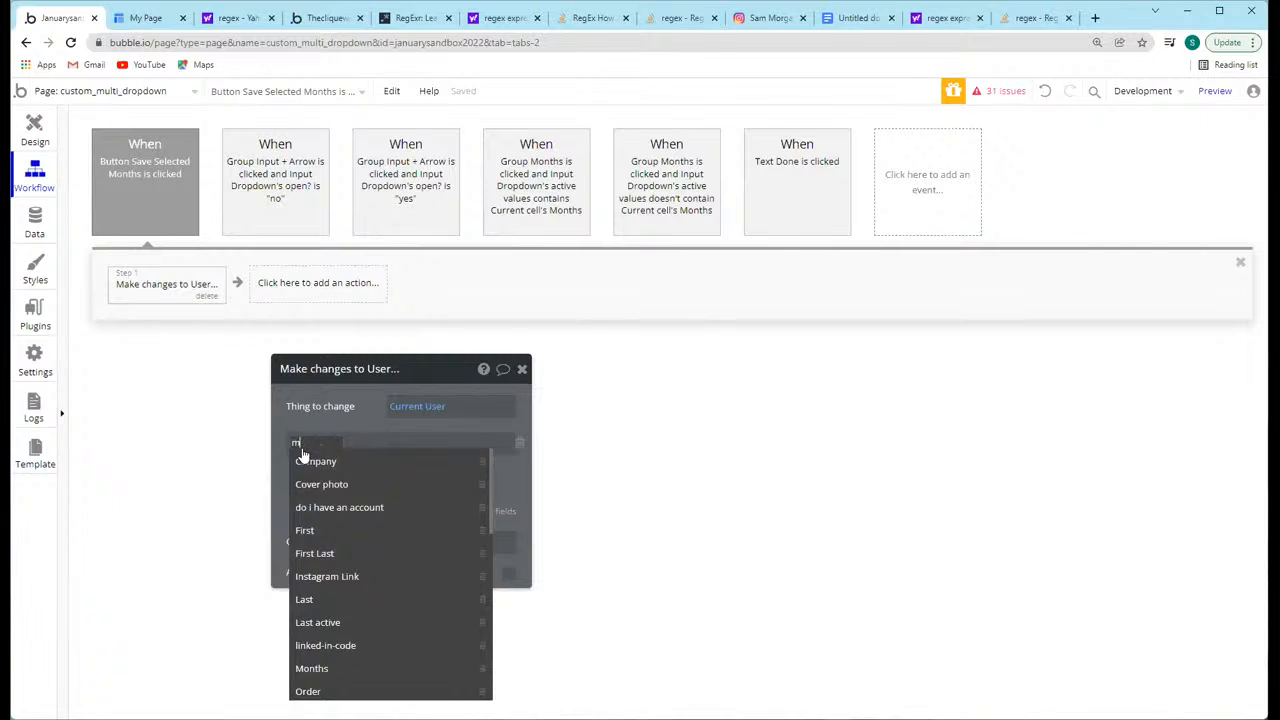
type("month")
left_click(326, 463)
left_click(341, 447)
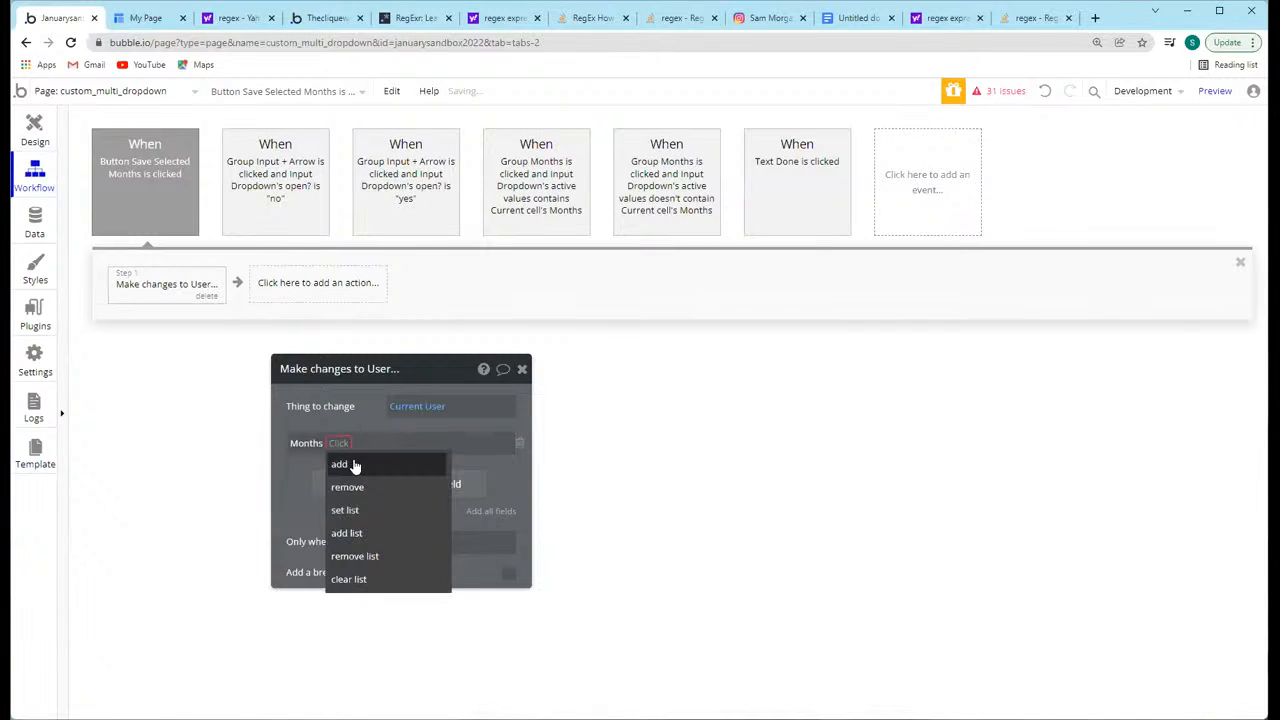
left_click(356, 510)
type("input")
left_click(386, 461)
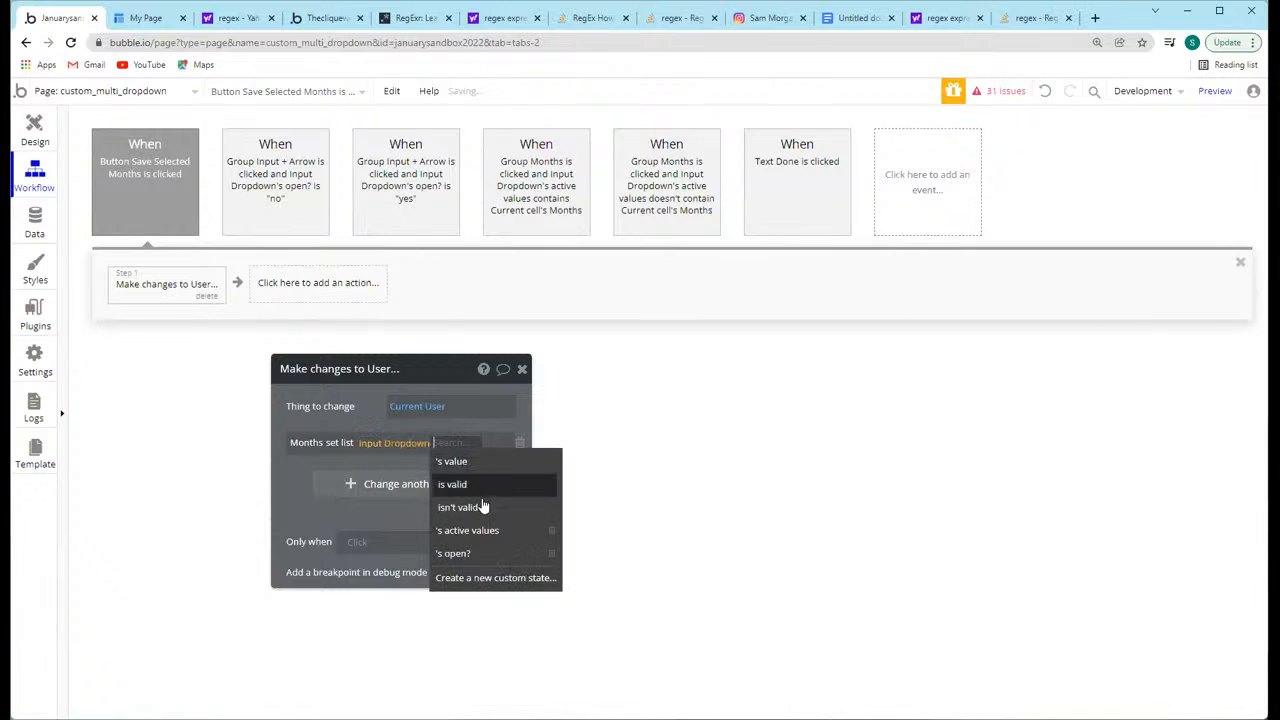
left_click(468, 530)
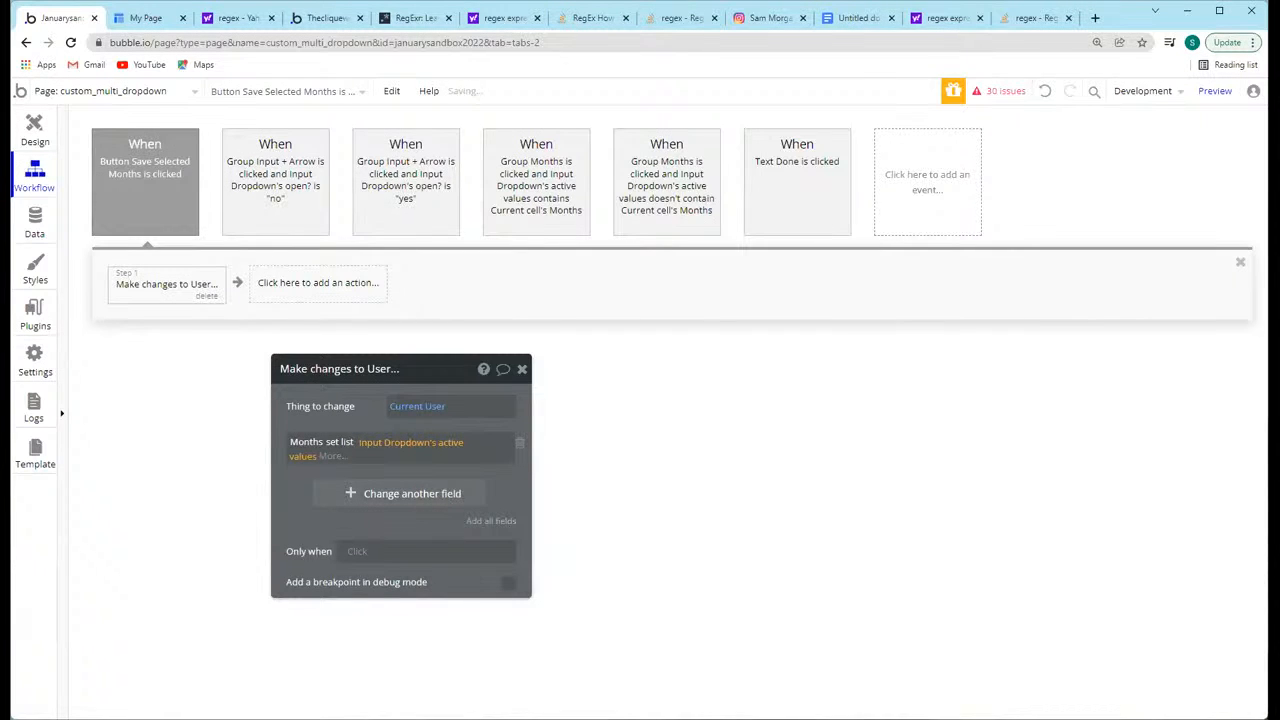
left_click_drag(320, 407, 357, 381)
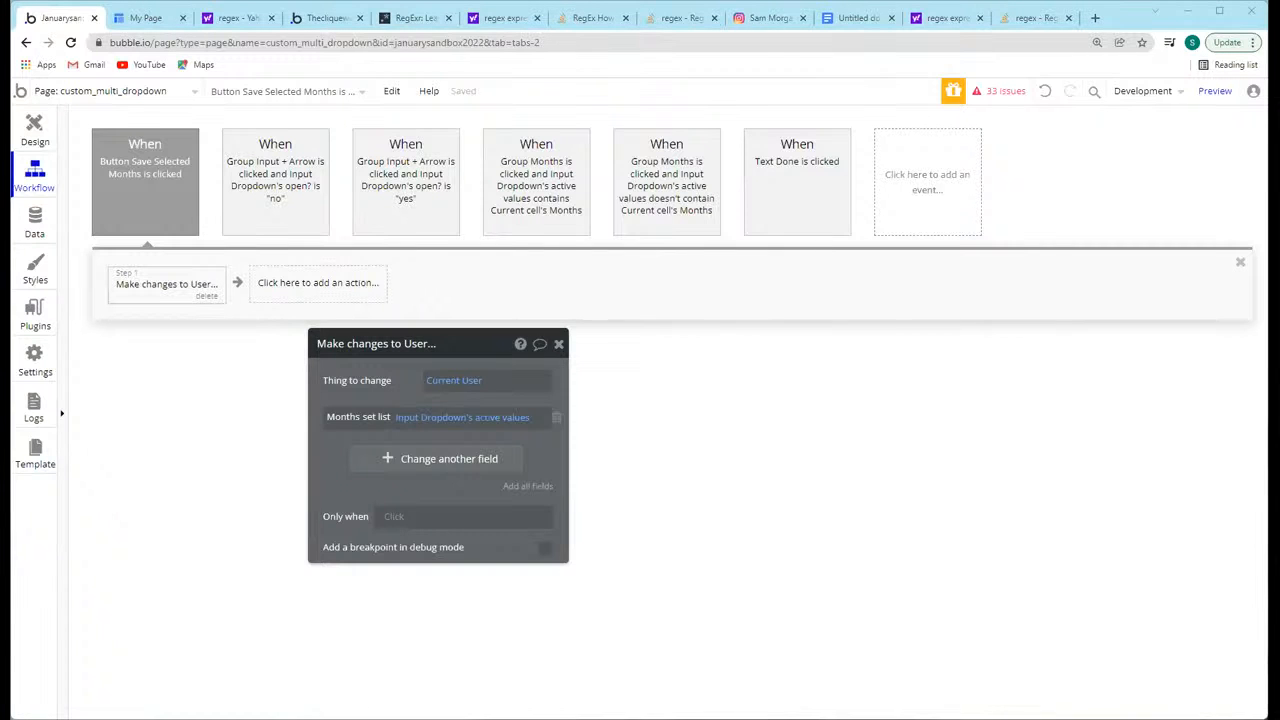
Step: Return to the design view, select the Months repeating group and switch from the custom_multi_dropdown page to the index page
left_click(35, 130)
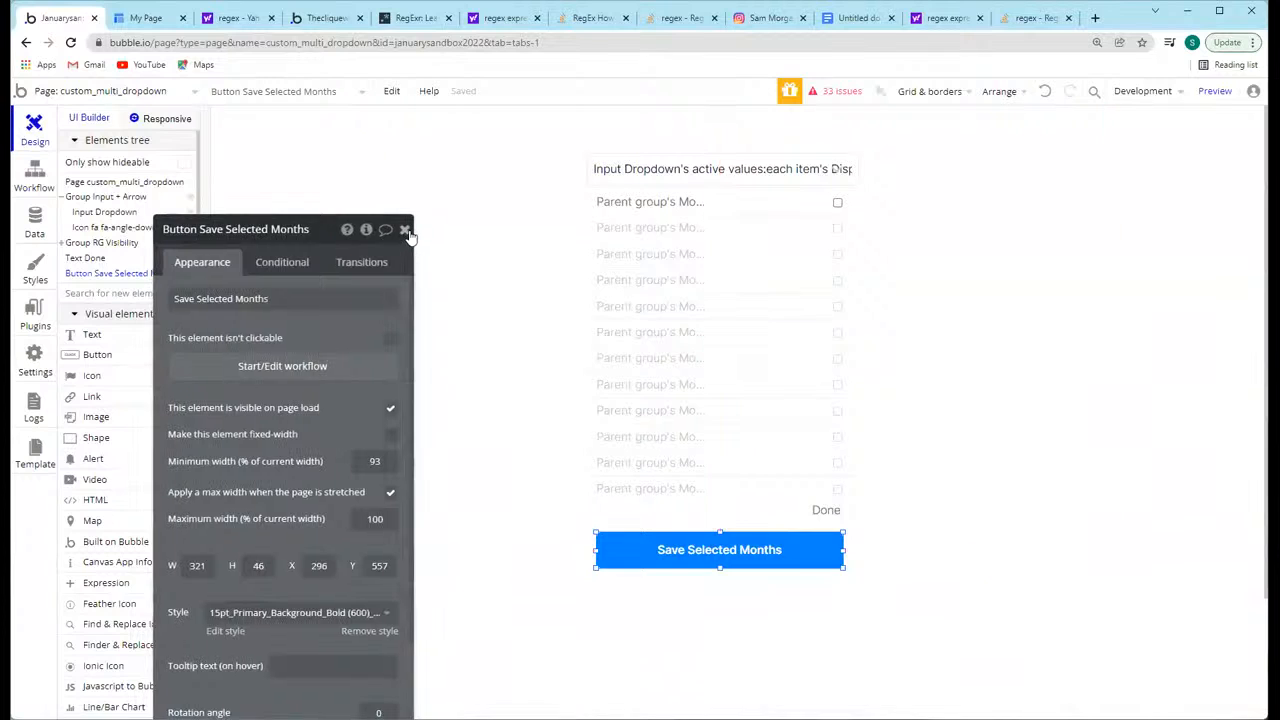
left_click(404, 229)
left_click(843, 205)
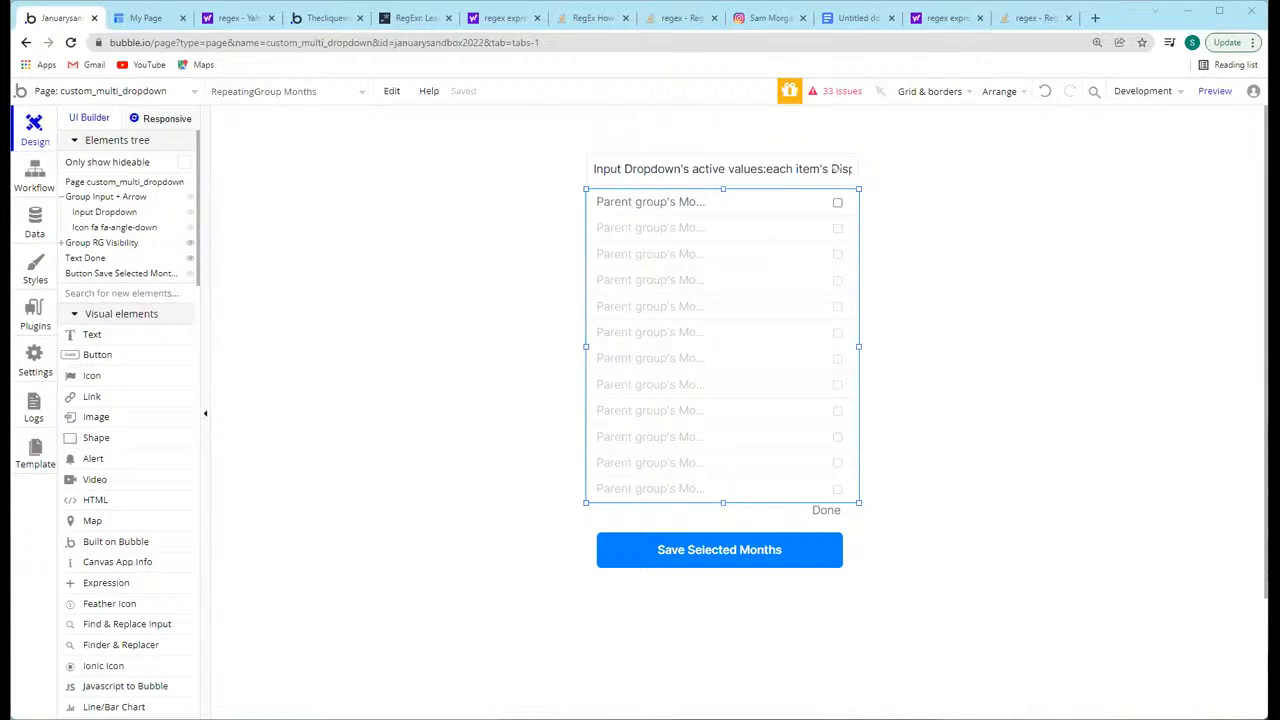
left_click(97, 91)
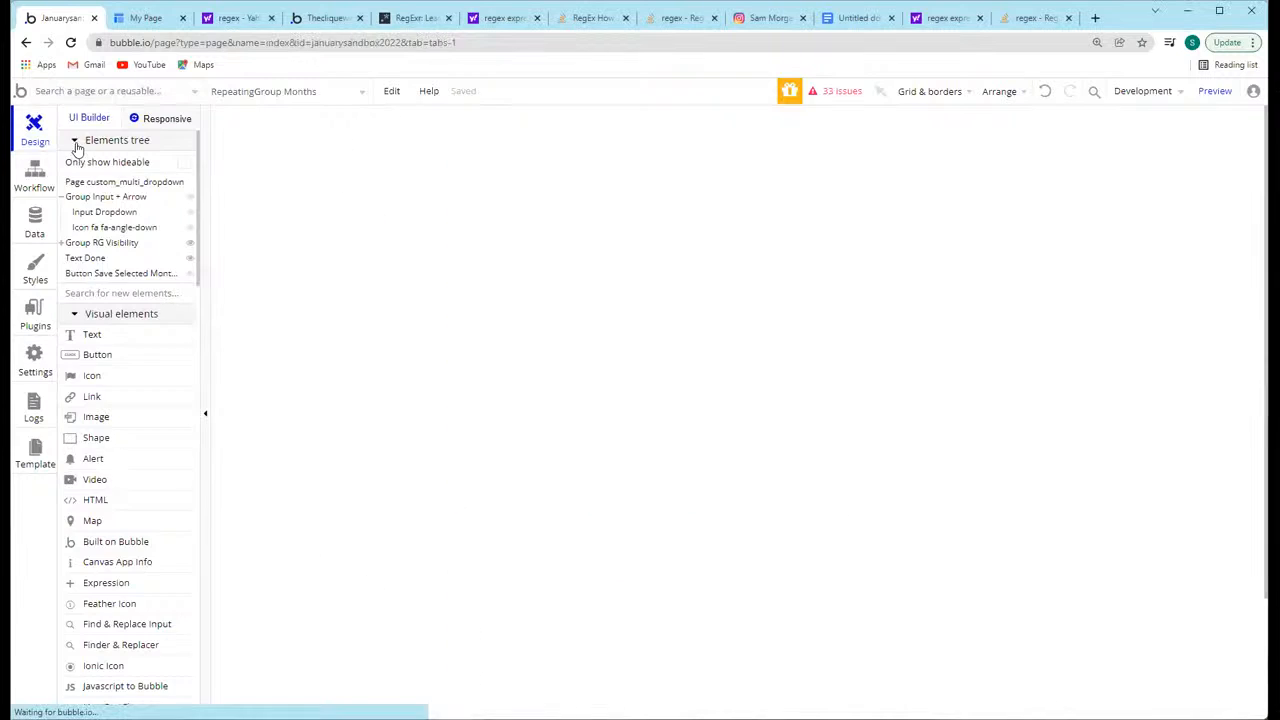